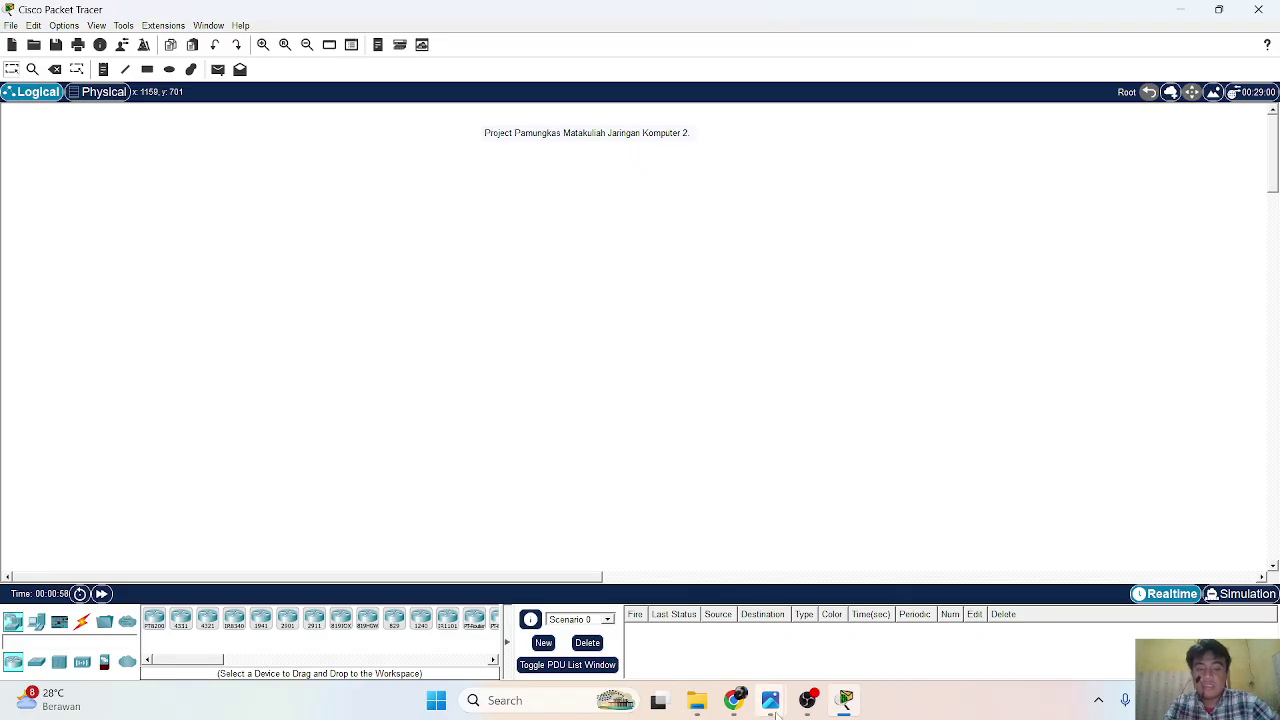
Open the topology image WhatsApp Image 2025-12-01 at 14.39.26.jpeg and examine its regions, client institutions and Polinela data center area.
mouse_move(770, 699)
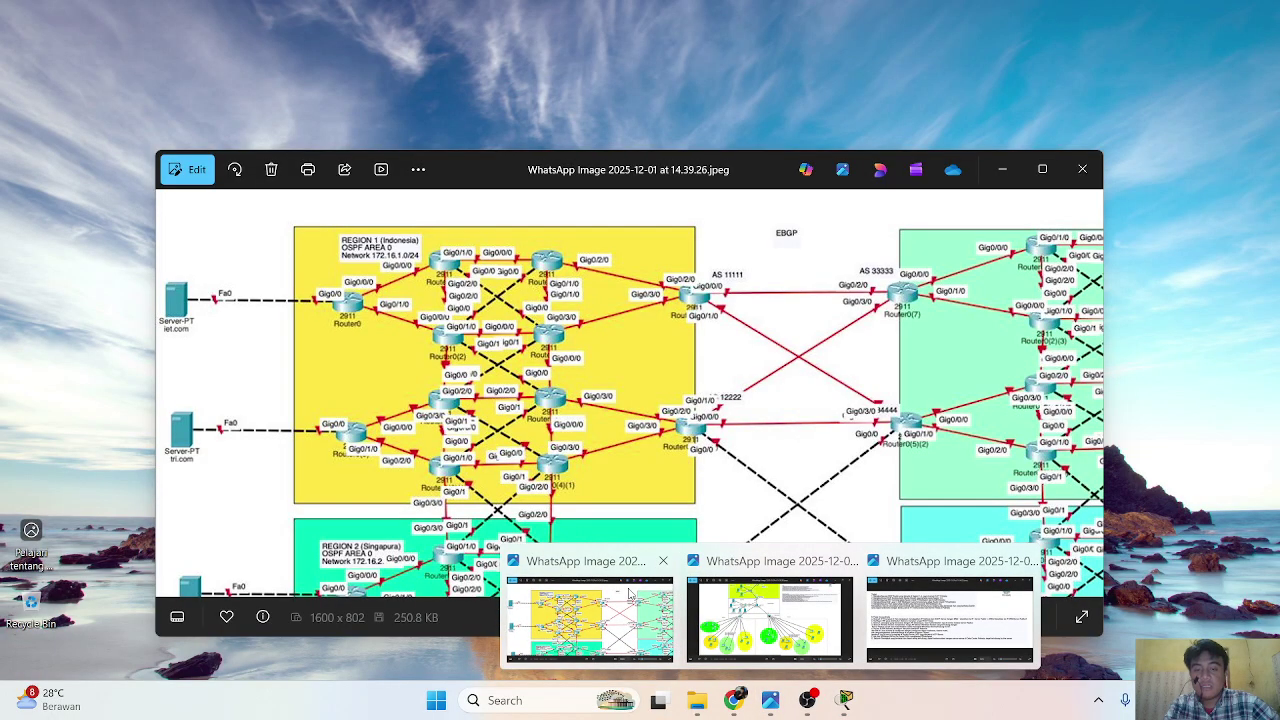
click(629, 592)
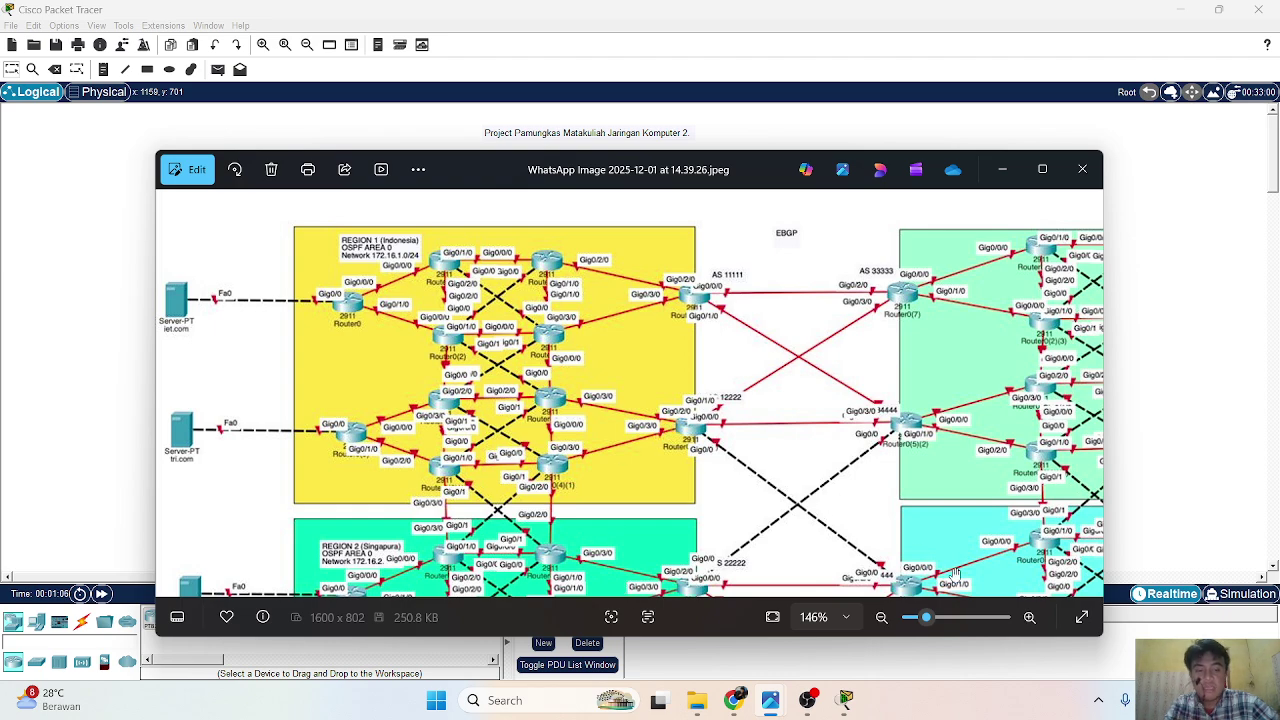
mouse_move(926, 618)
mouse_down()
mouse_move(909, 618)
mouse_move(918, 624)
mouse_up()
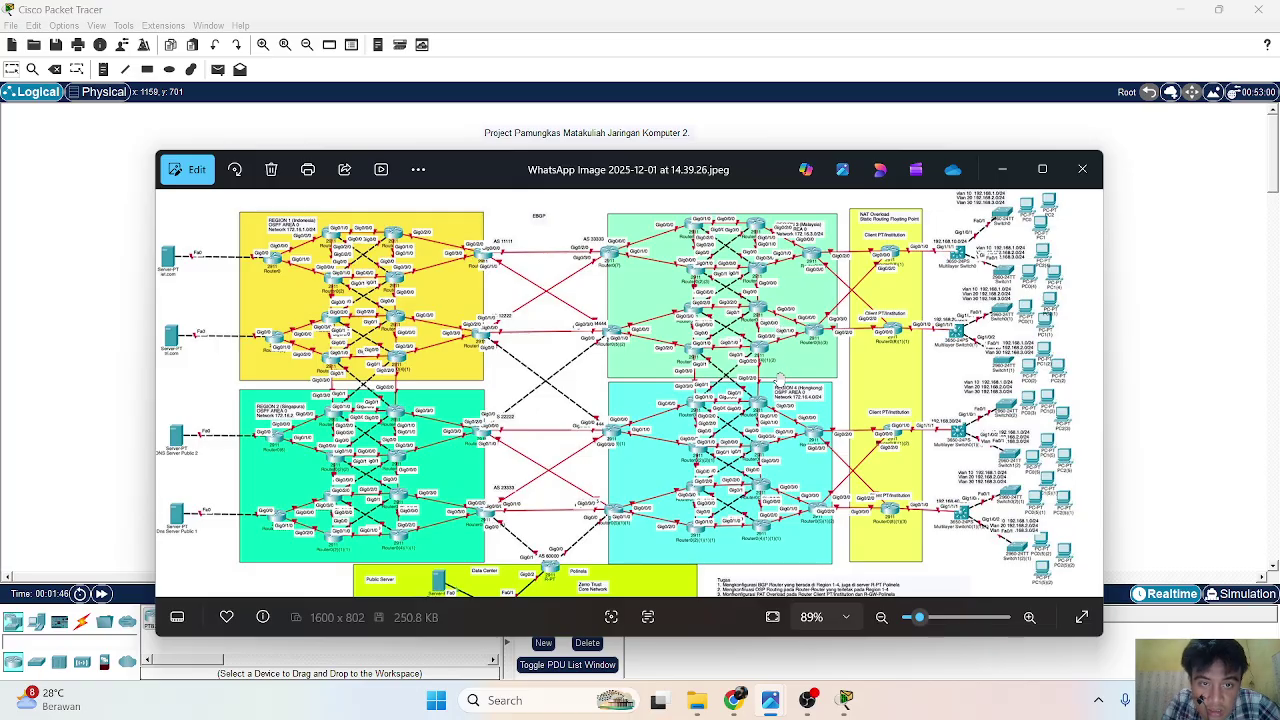
drag(918, 617, 925, 617)
drag(854, 424, 794, 393)
drag(803, 455, 766, 524)
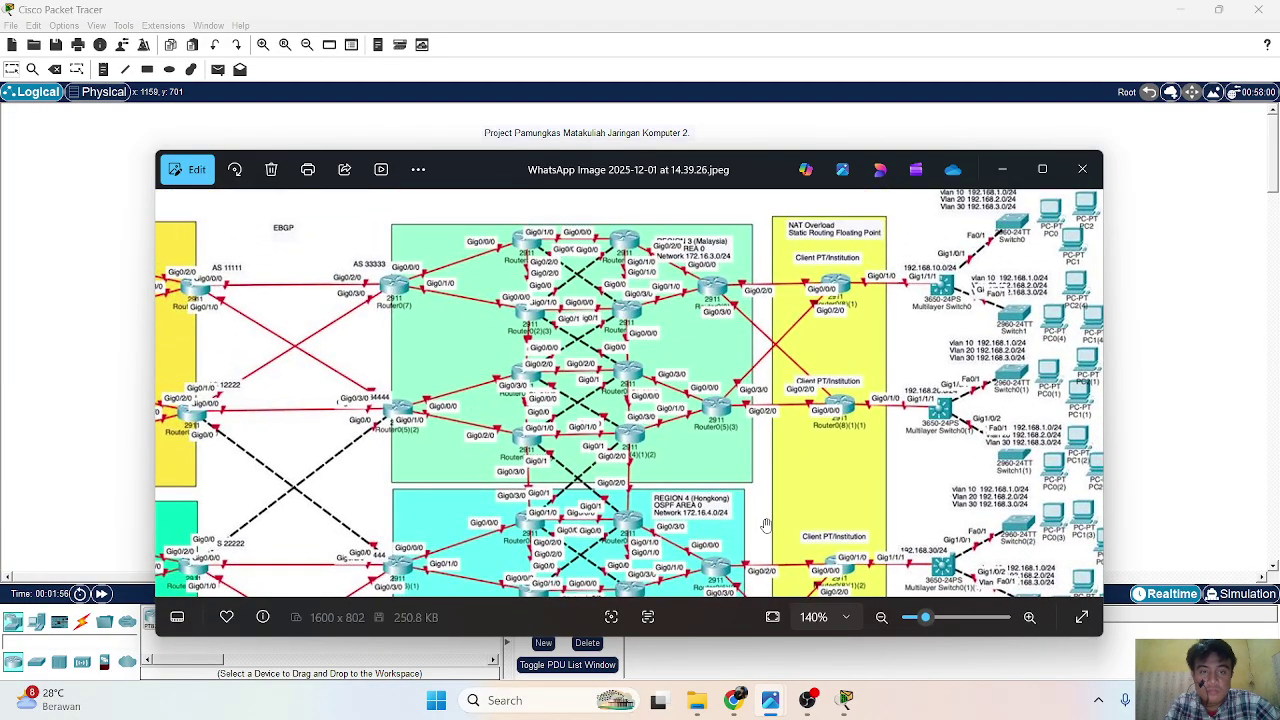
drag(821, 422, 763, 312)
drag(655, 305, 928, 203)
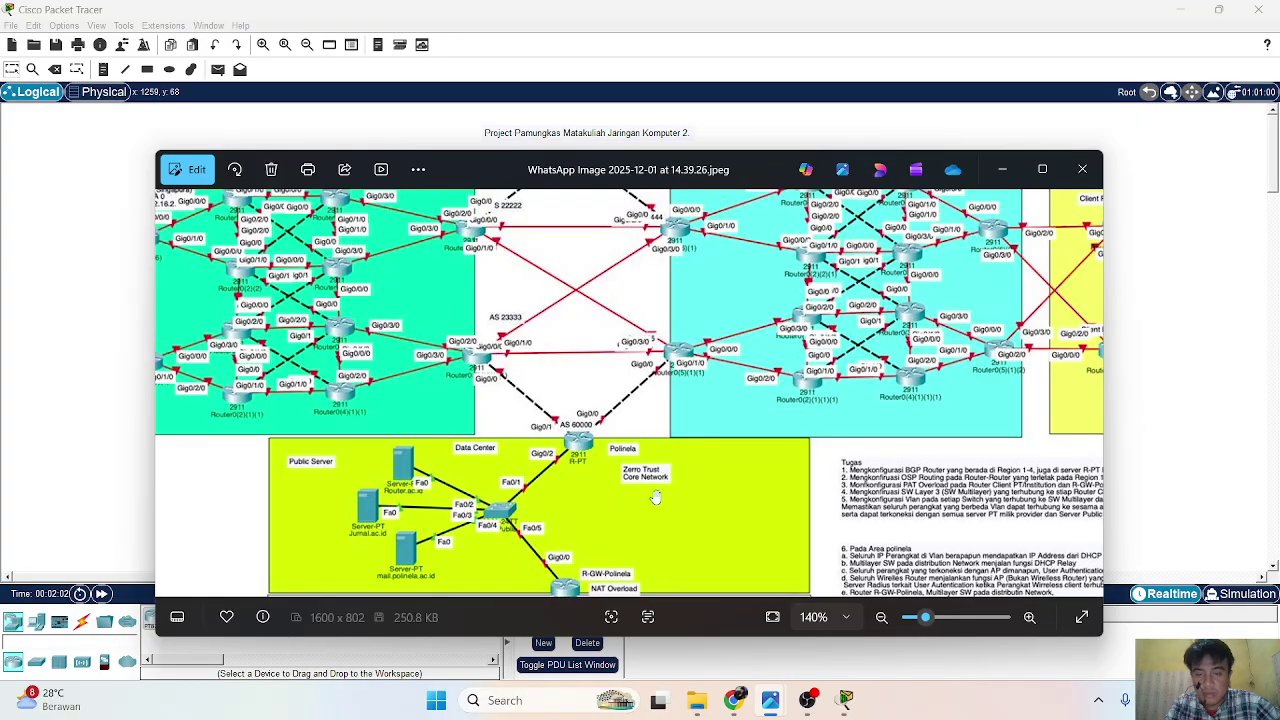
drag(478, 410, 576, 396)
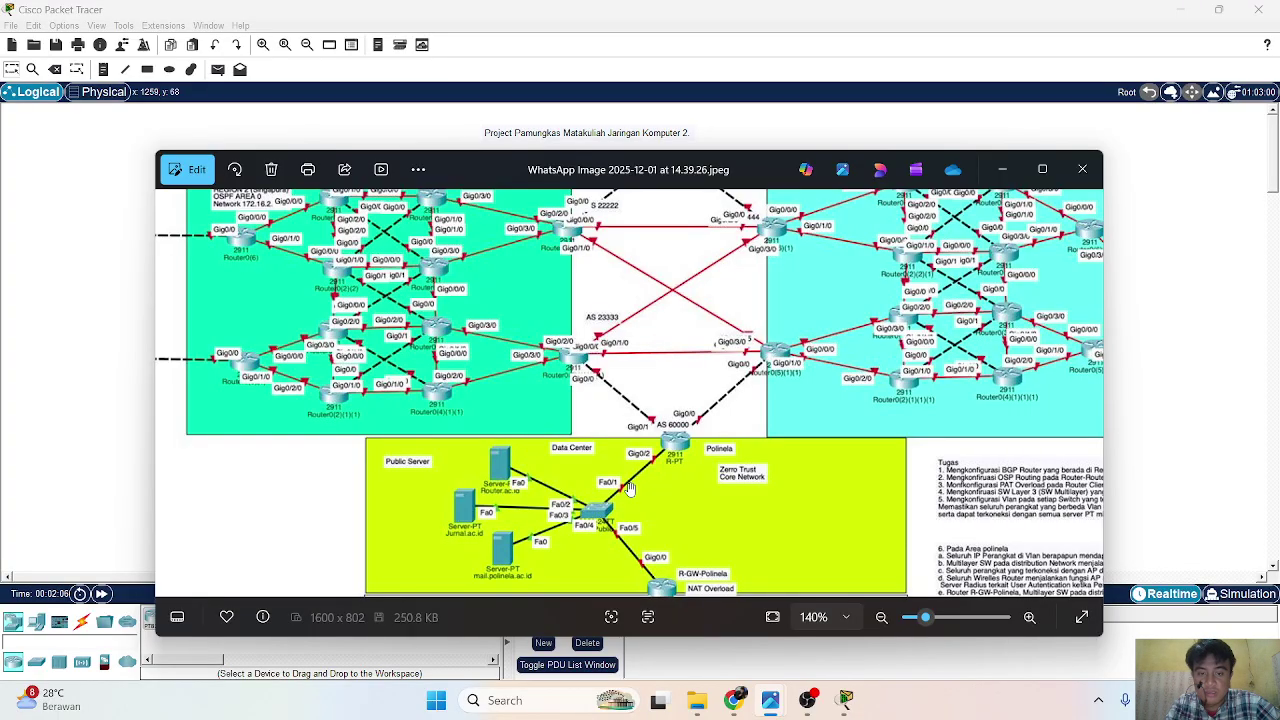
Examine the links between Regions 1 to 4 in the topology image, ending with a close view of Region 1 (Indonesia).
mouse_move(926, 617)
drag(926, 617, 922, 617)
drag(790, 480, 848, 616)
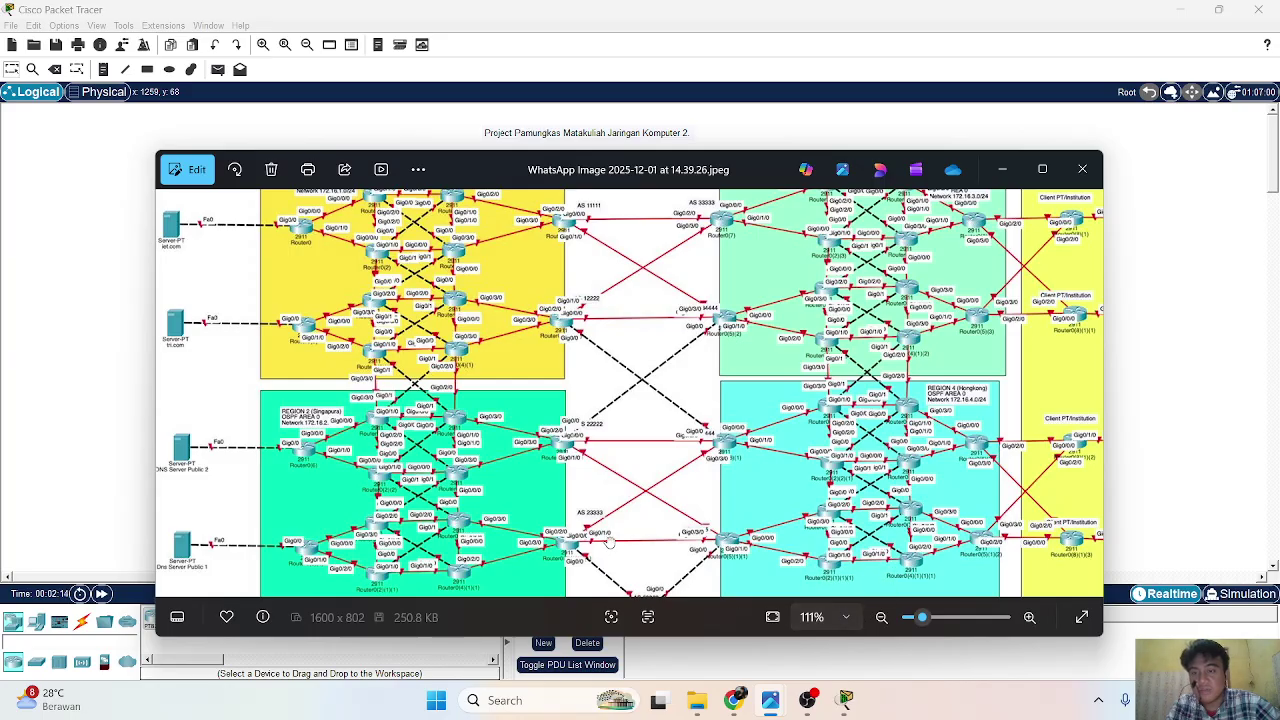
drag(609, 544, 712, 638)
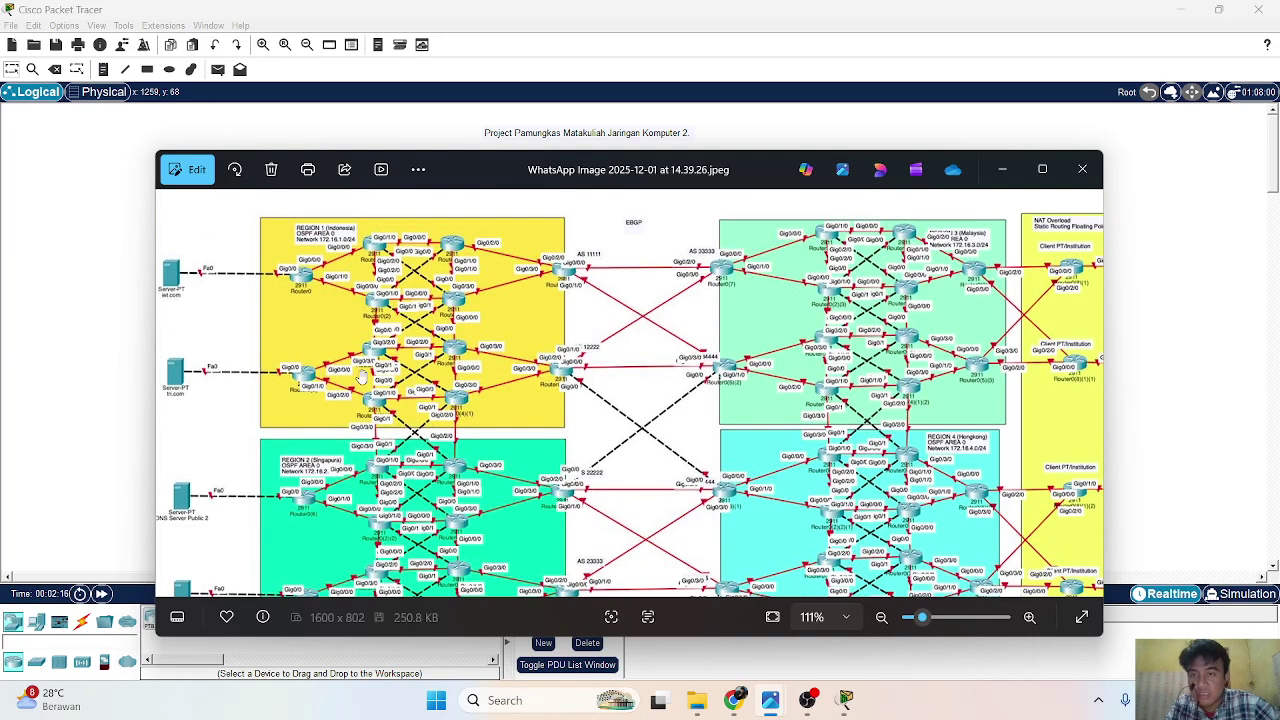
drag(418, 408, 426, 333)
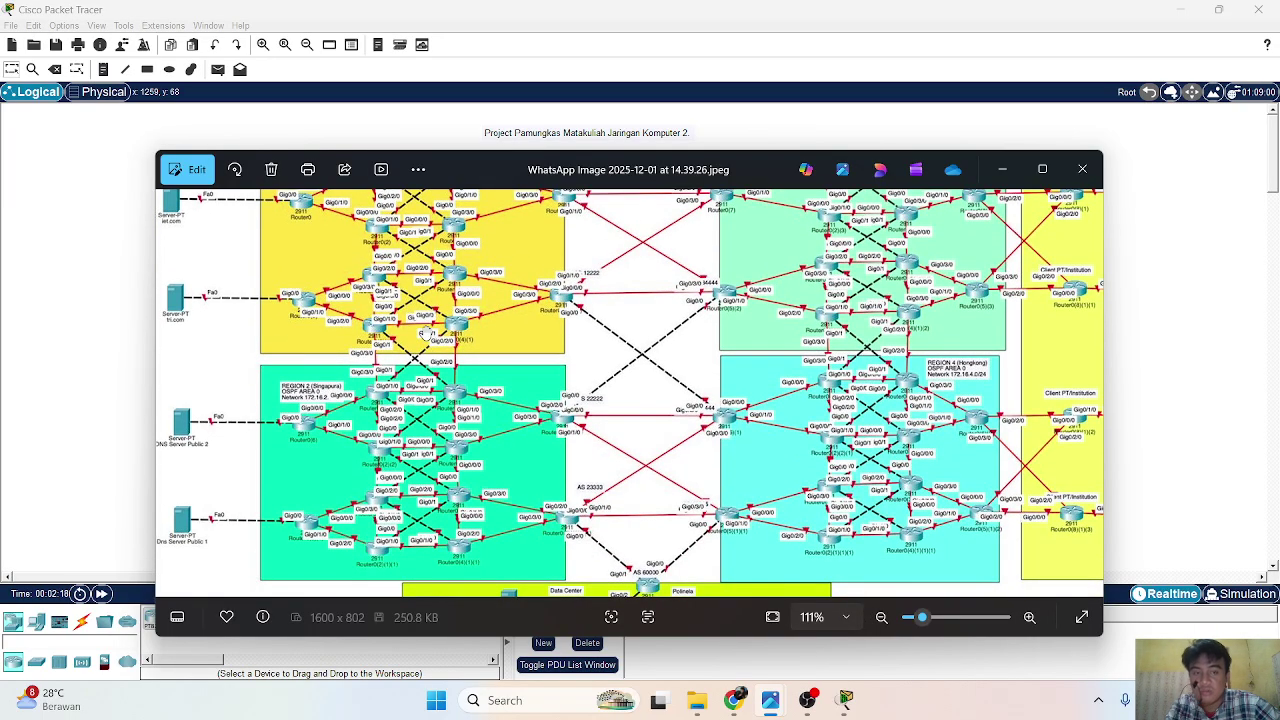
drag(666, 338, 658, 397)
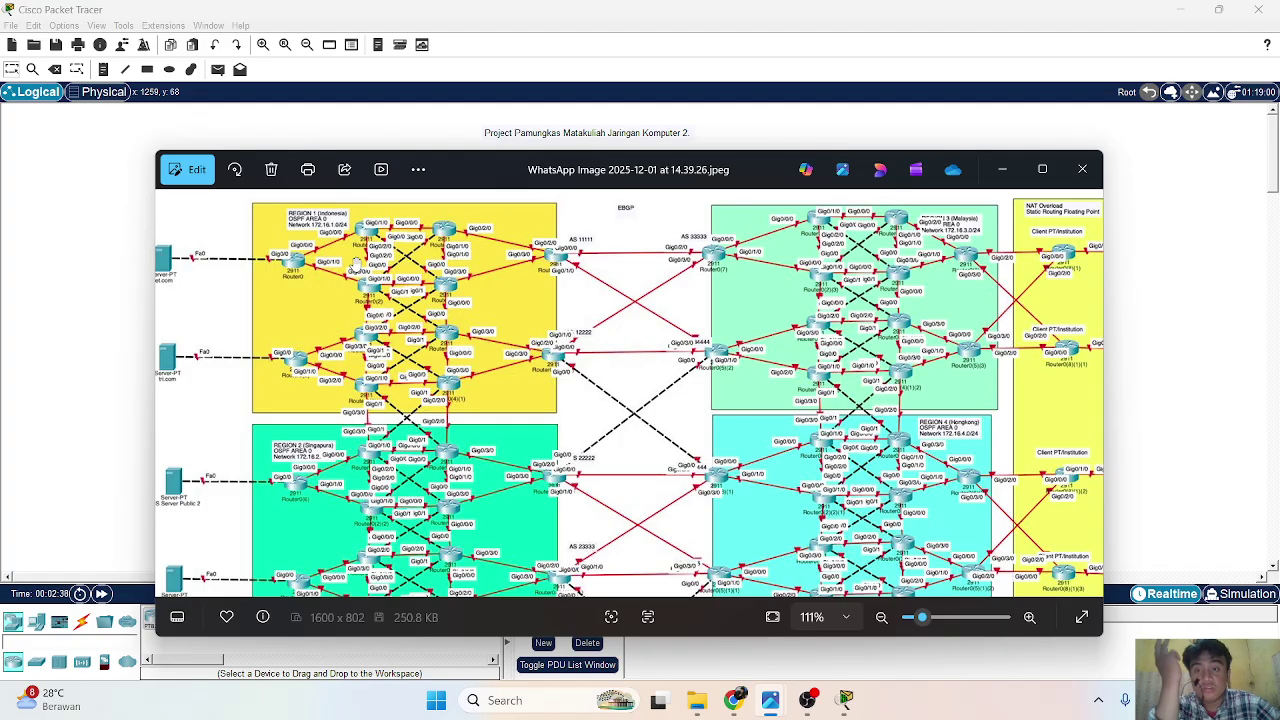
scroll(313, 238, up, 5)
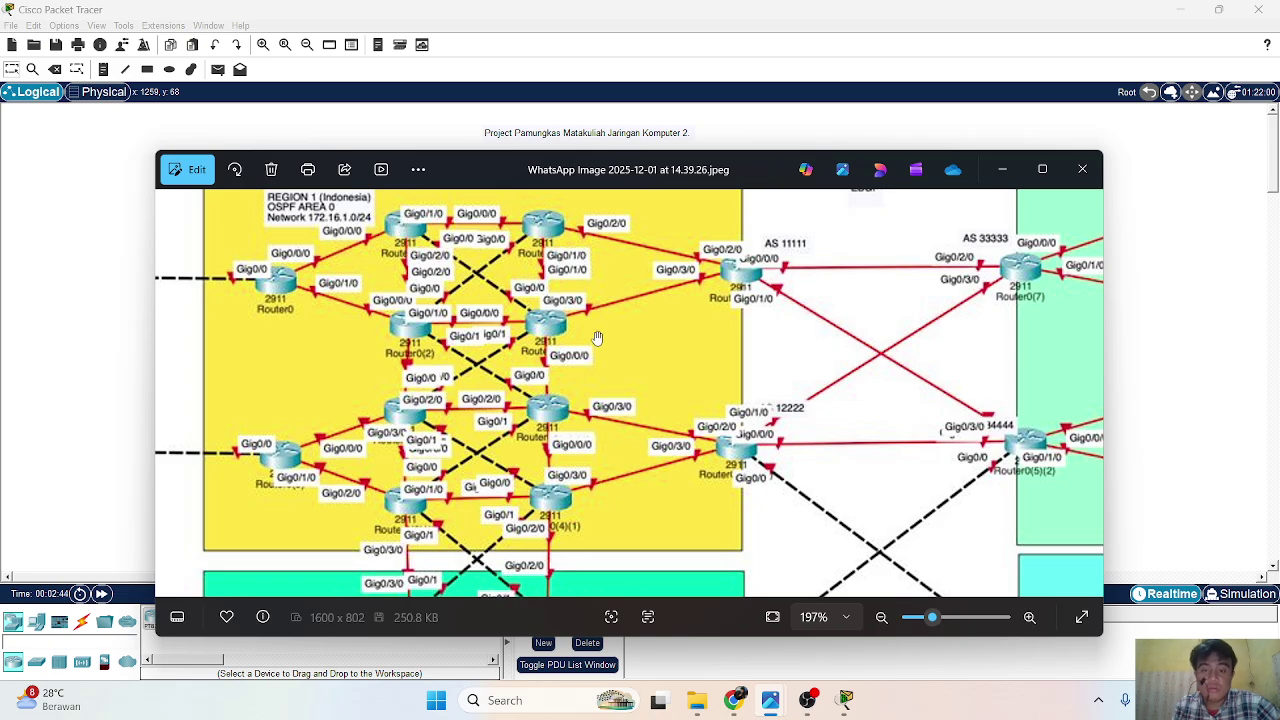
Read the task list image (14.44.29) and view the campus network diagram (14.39.50), closing both images.
mouse_move(779, 695)
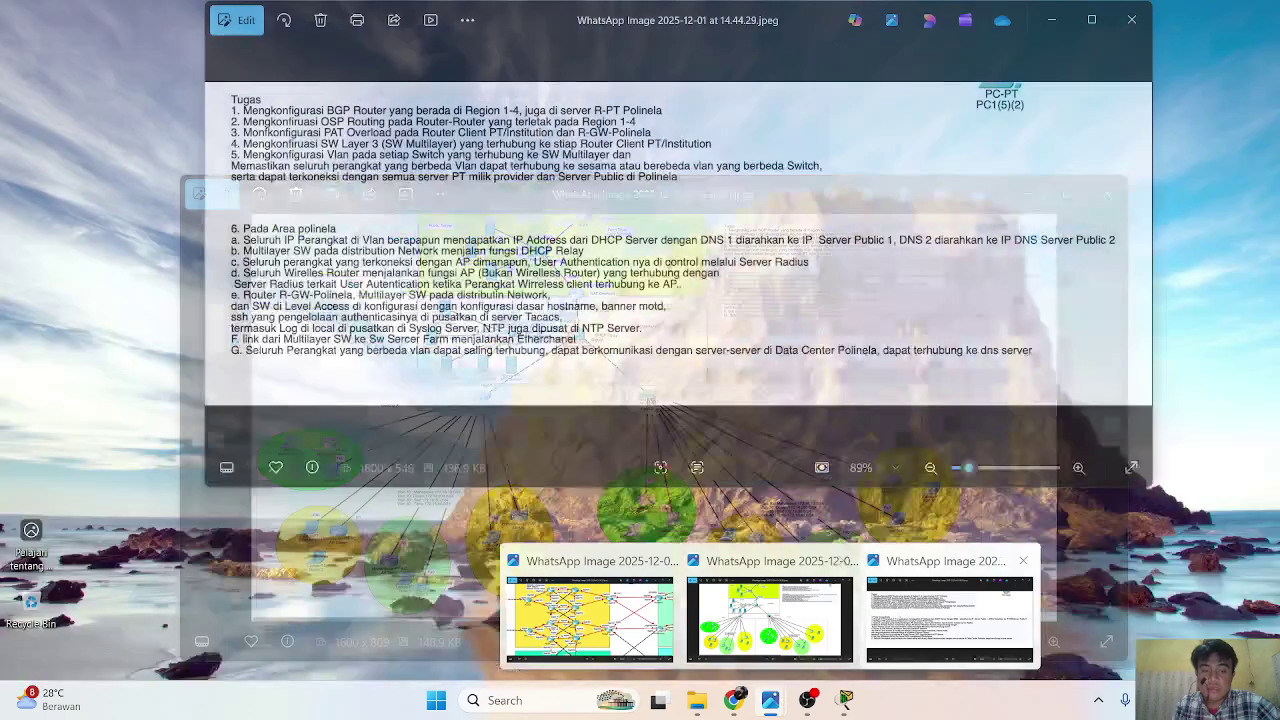
click(950, 615)
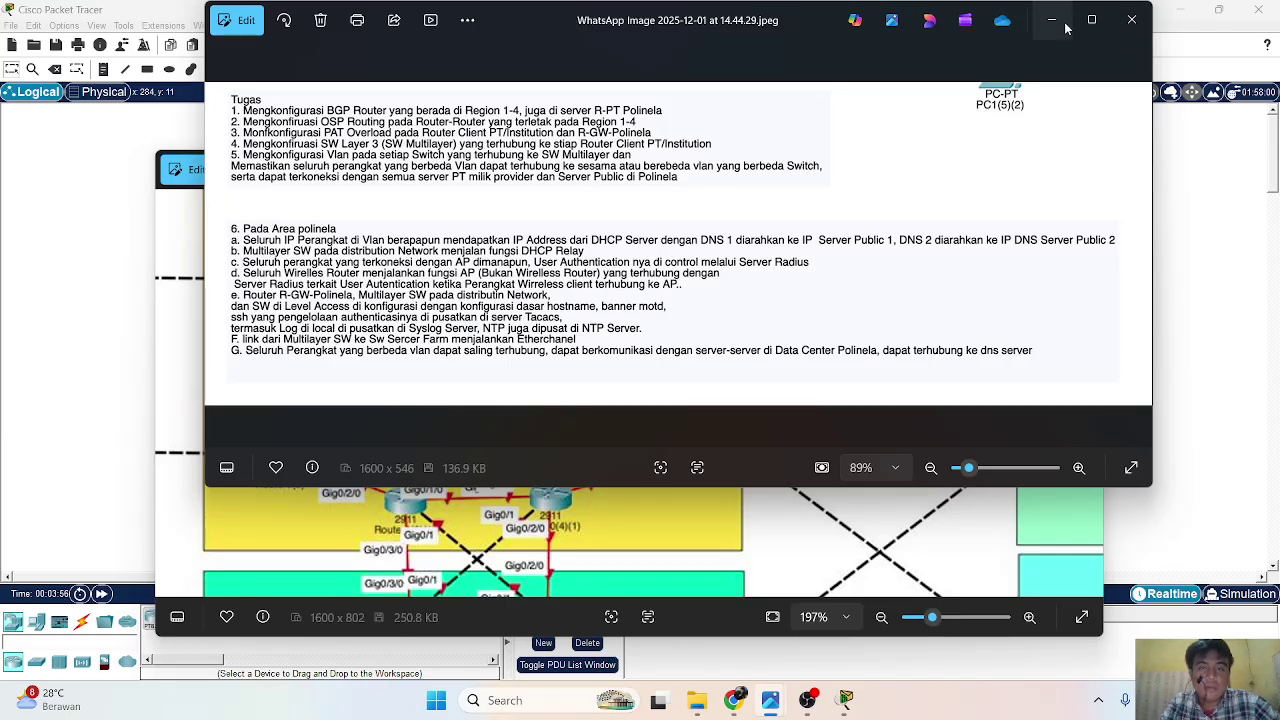
click(1132, 20)
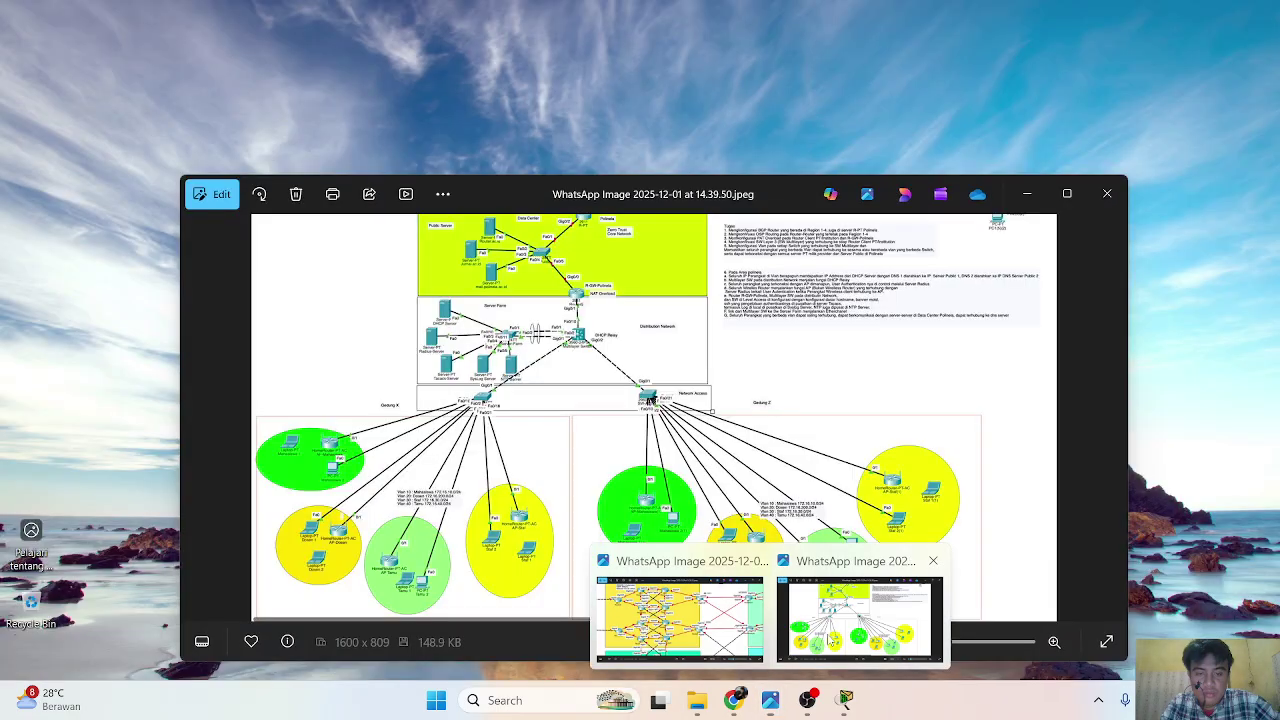
click(860, 617)
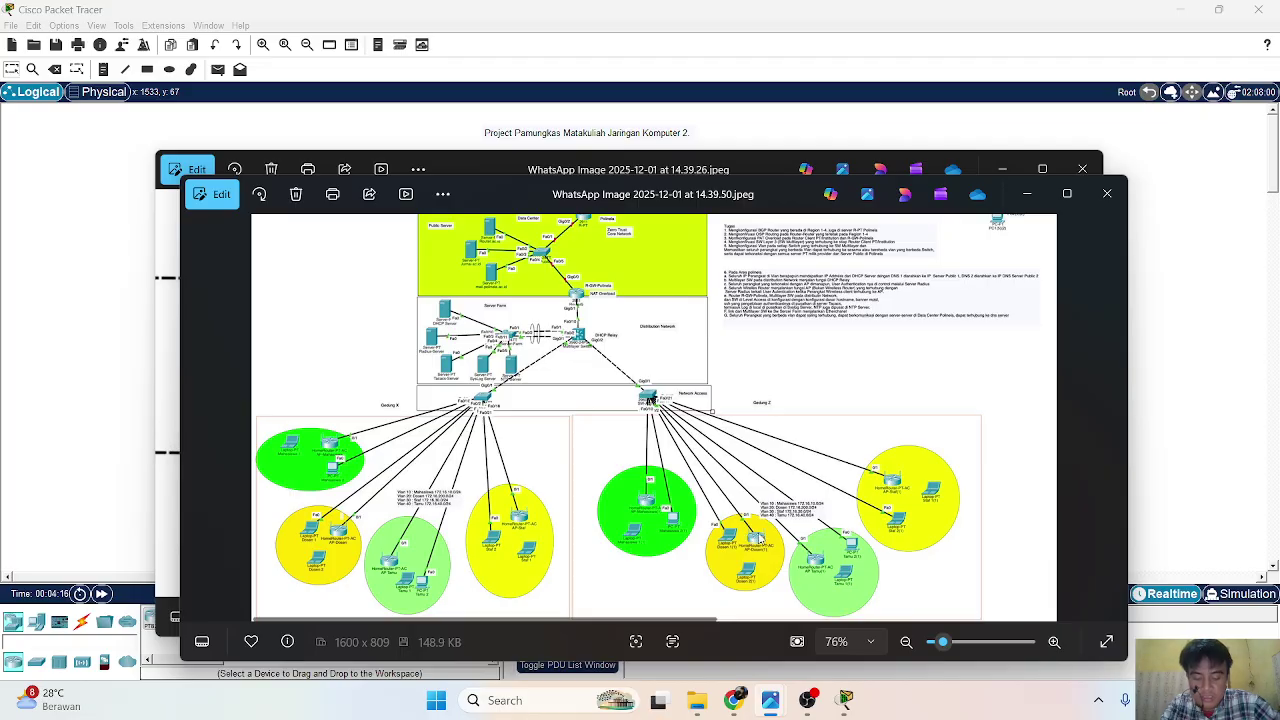
click(1110, 194)
Following the Region 1 diagram, place two Server-PT devices one above the other in the Packet Tracer workspace.
drag(657, 349, 788, 452)
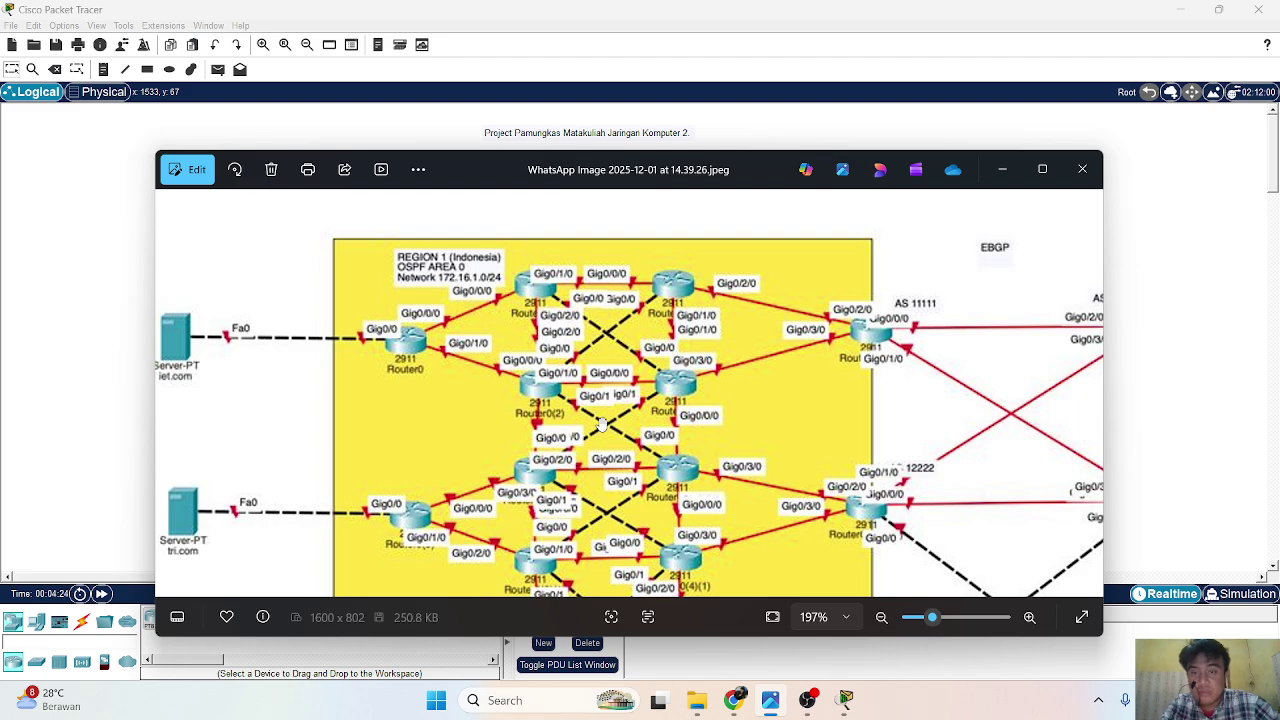
drag(481, 343, 537, 322)
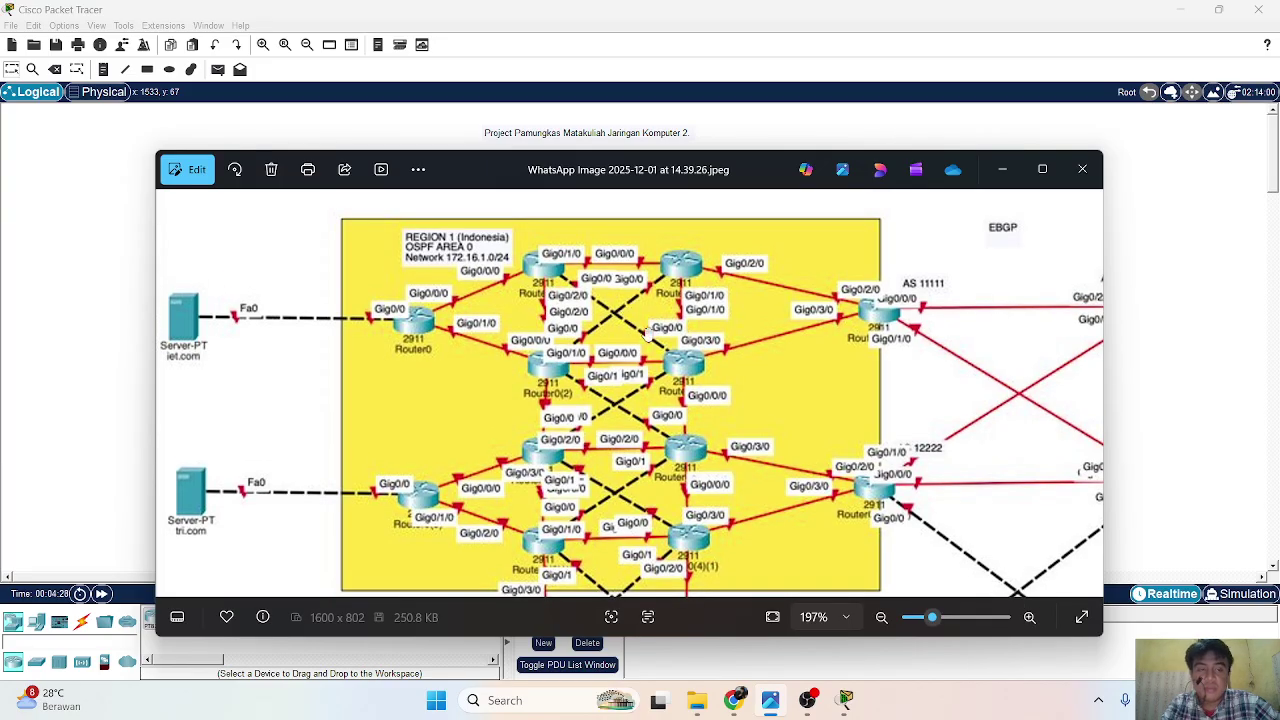
drag(645, 336, 652, 319)
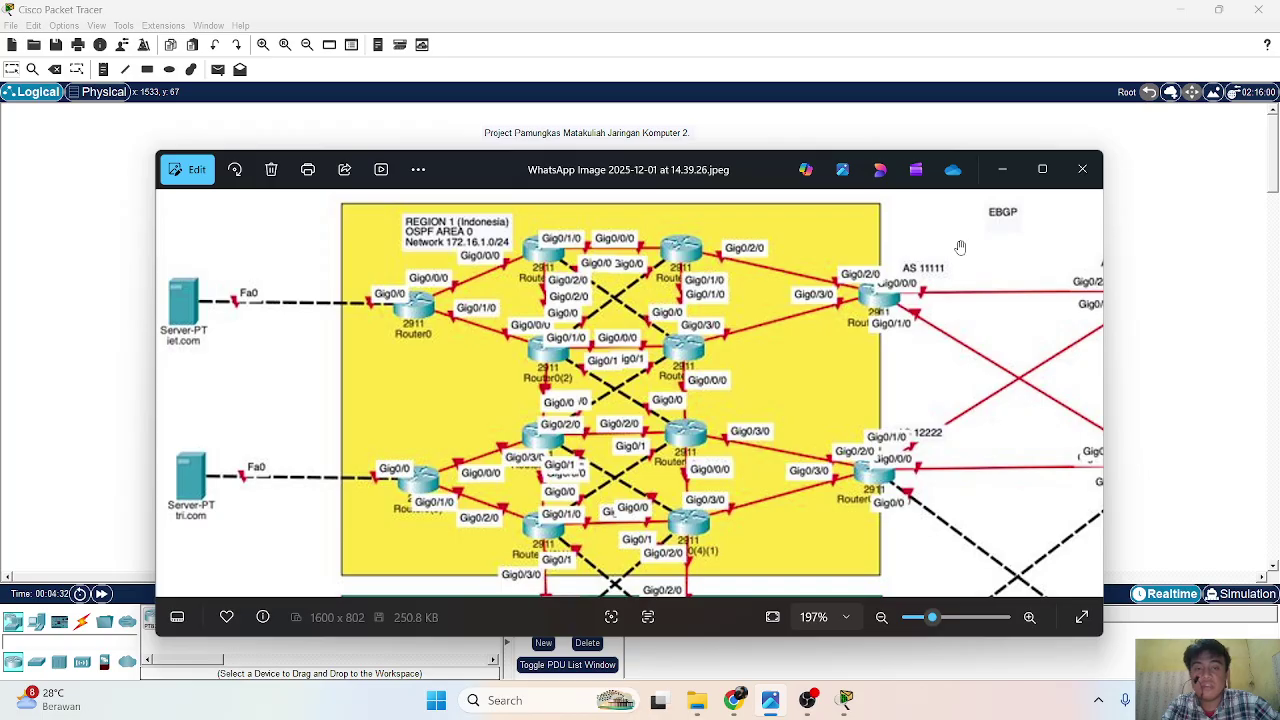
click(1014, 186)
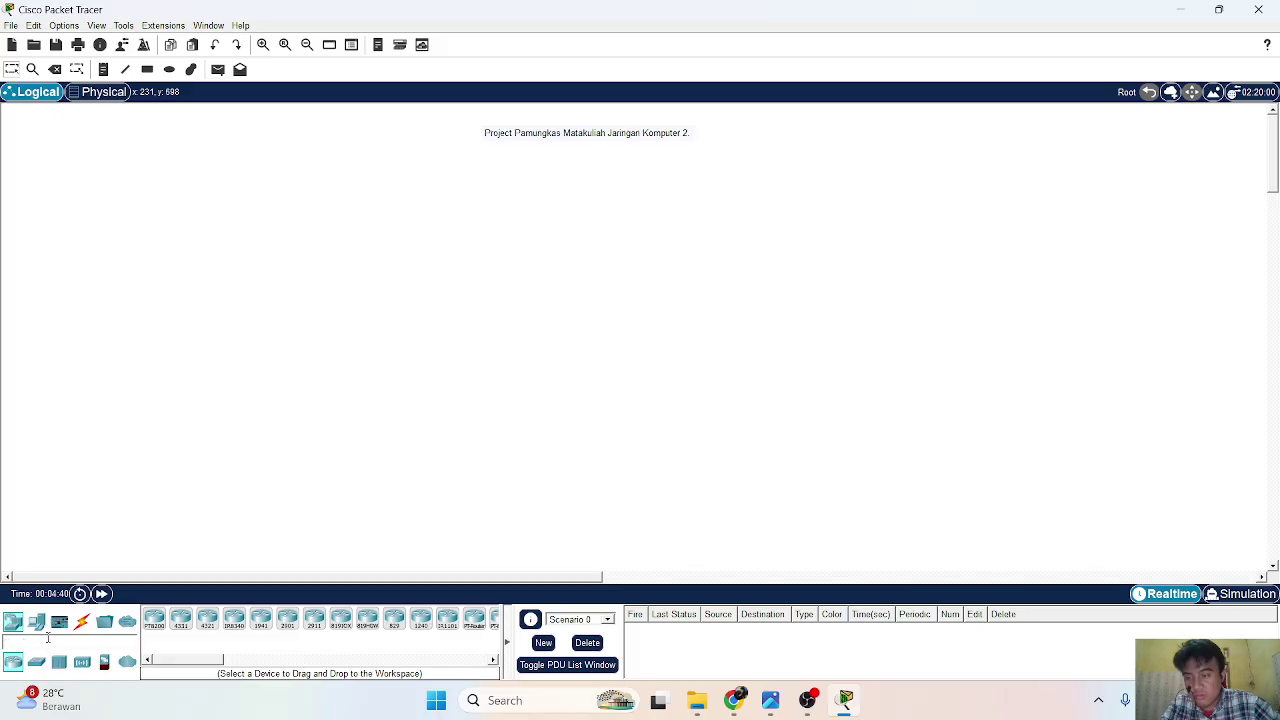
click(42, 628)
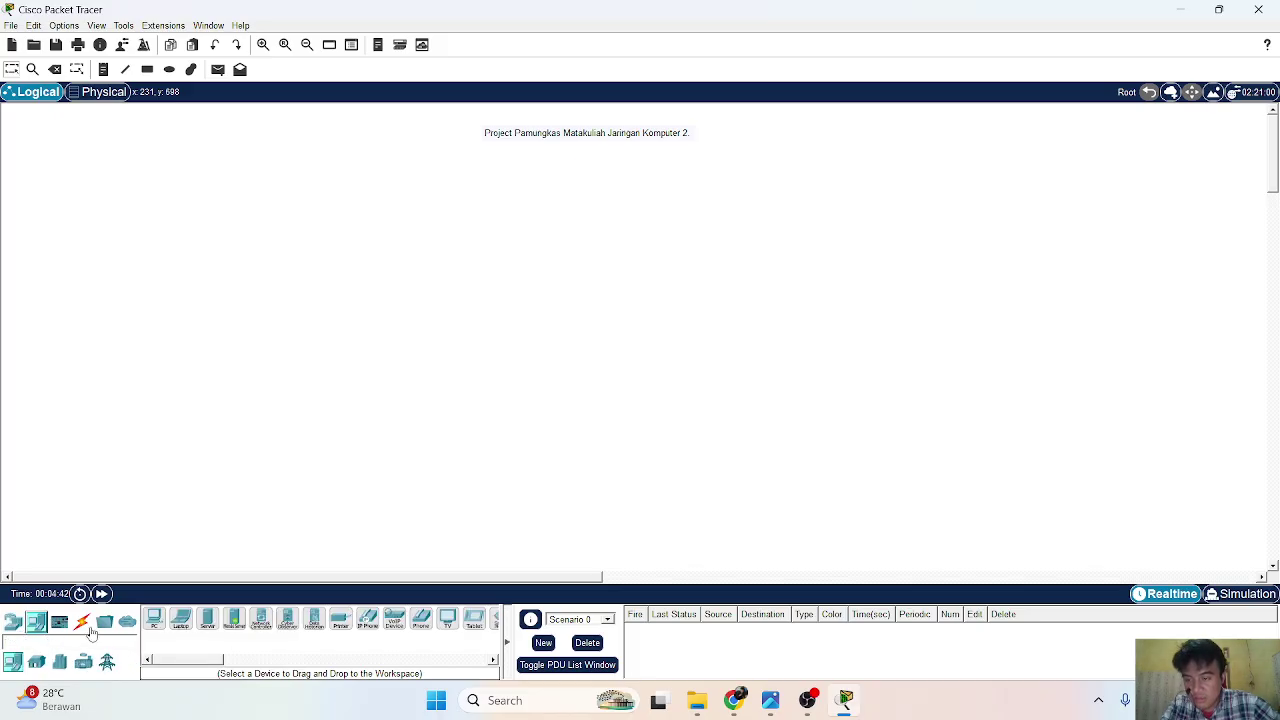
click(208, 625)
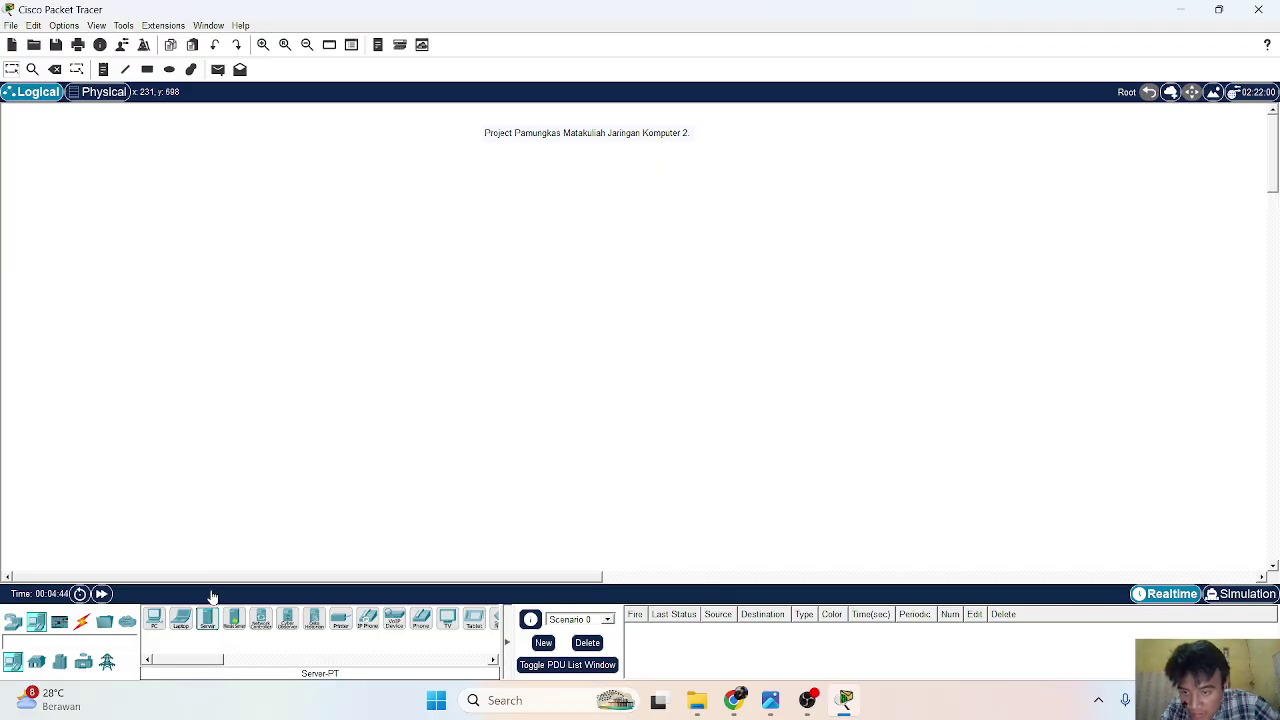
click(224, 364)
drag(226, 363, 238, 275)
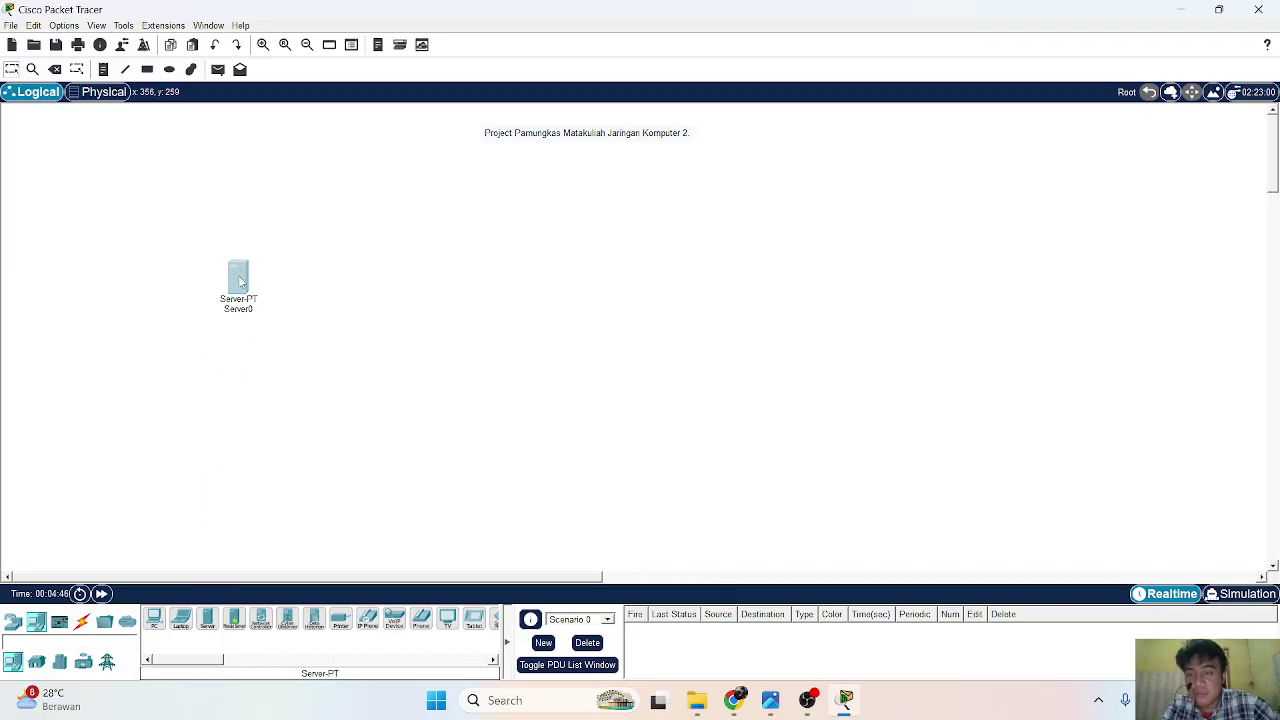
click(208, 625)
click(243, 395)
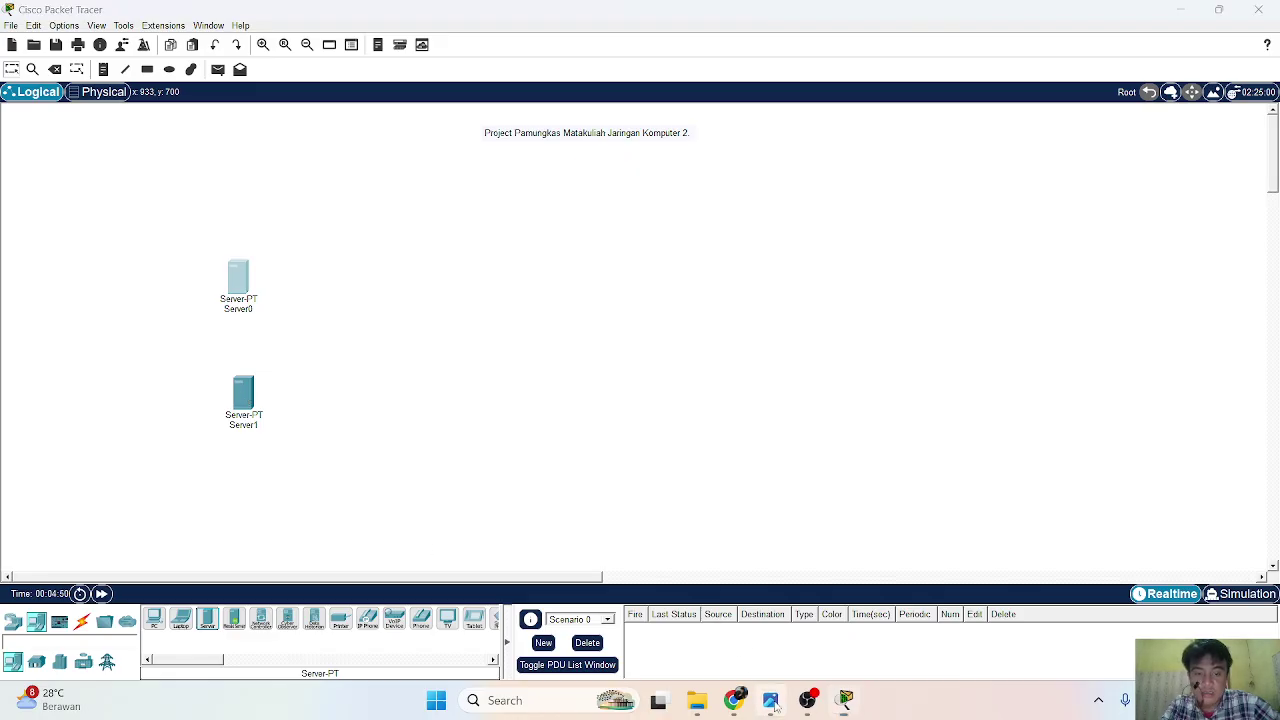
Add a 2911 router beside the servers and align it with the upper server, using the Region 1 diagram as reference.
click(770, 700)
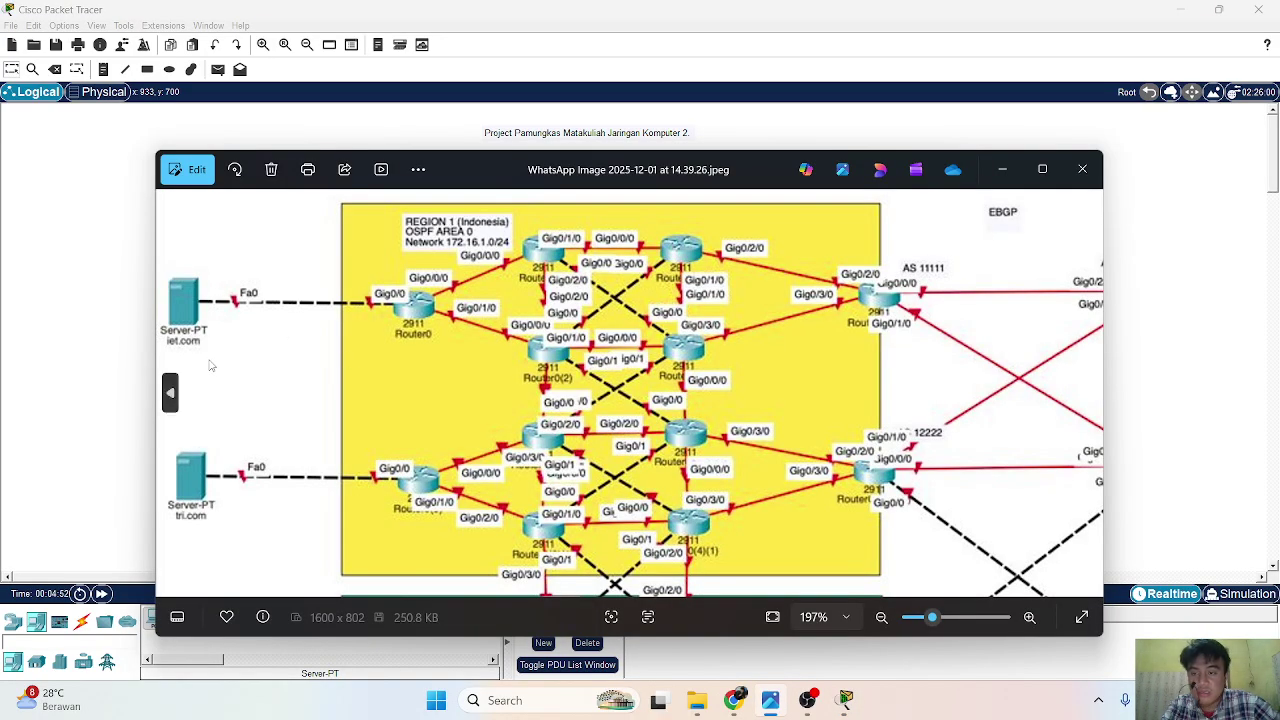
click(1002, 169)
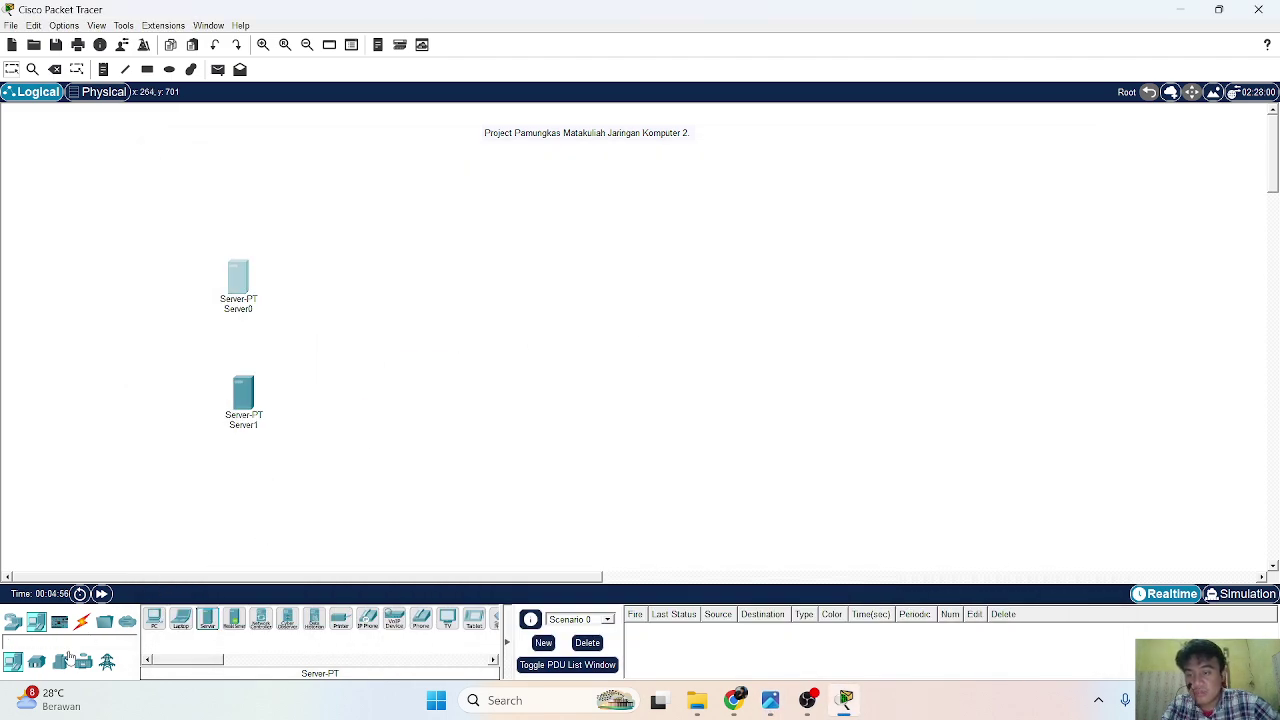
click(13, 622)
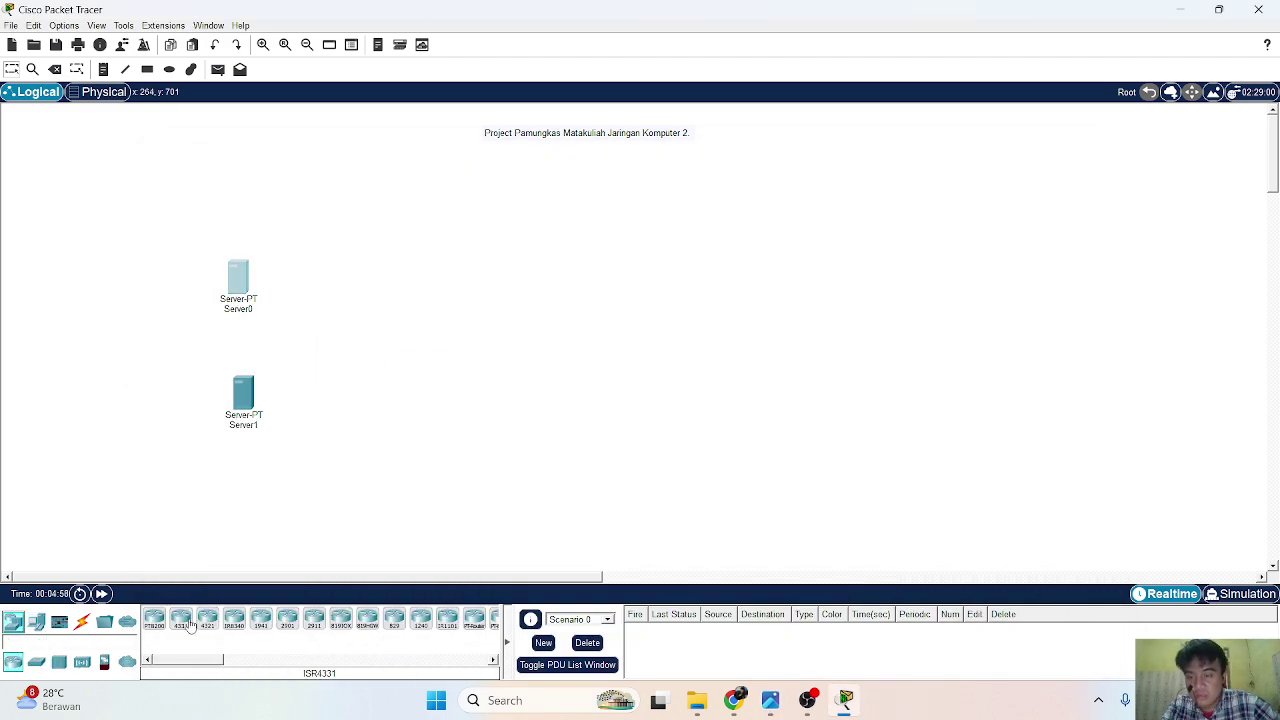
drag(312, 622, 378, 326)
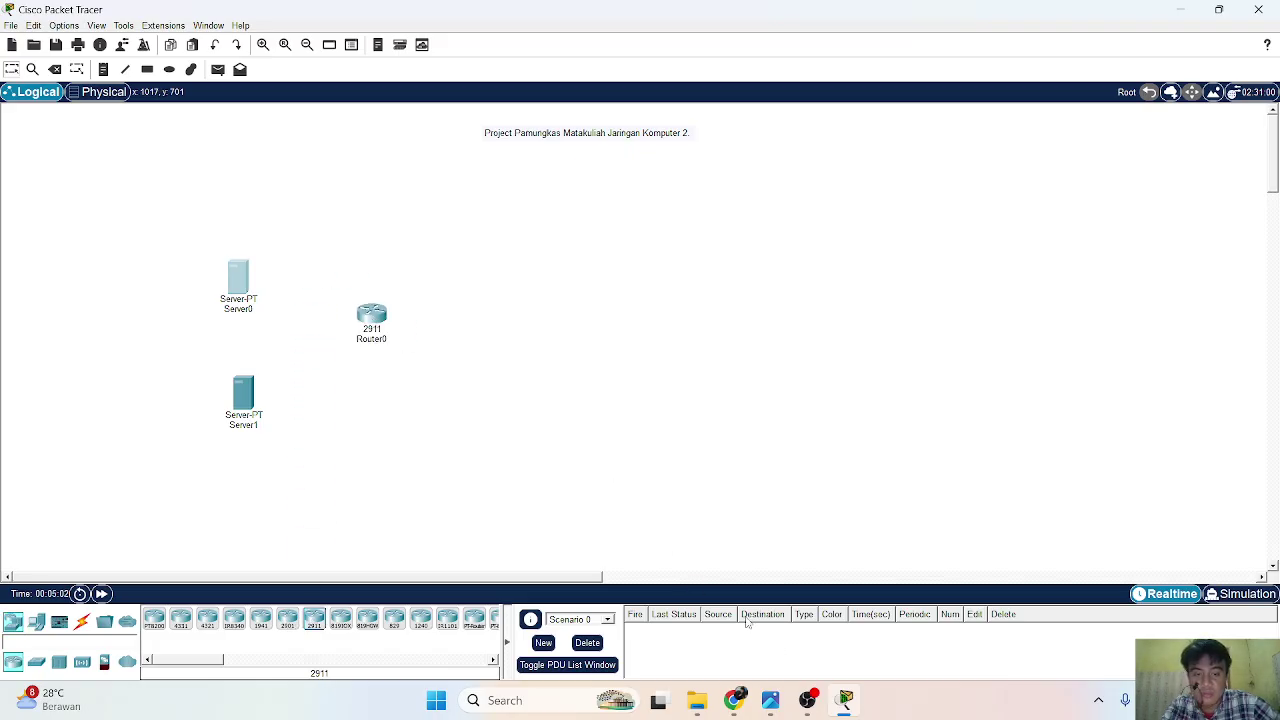
mouse_move(770, 700)
click(738, 645)
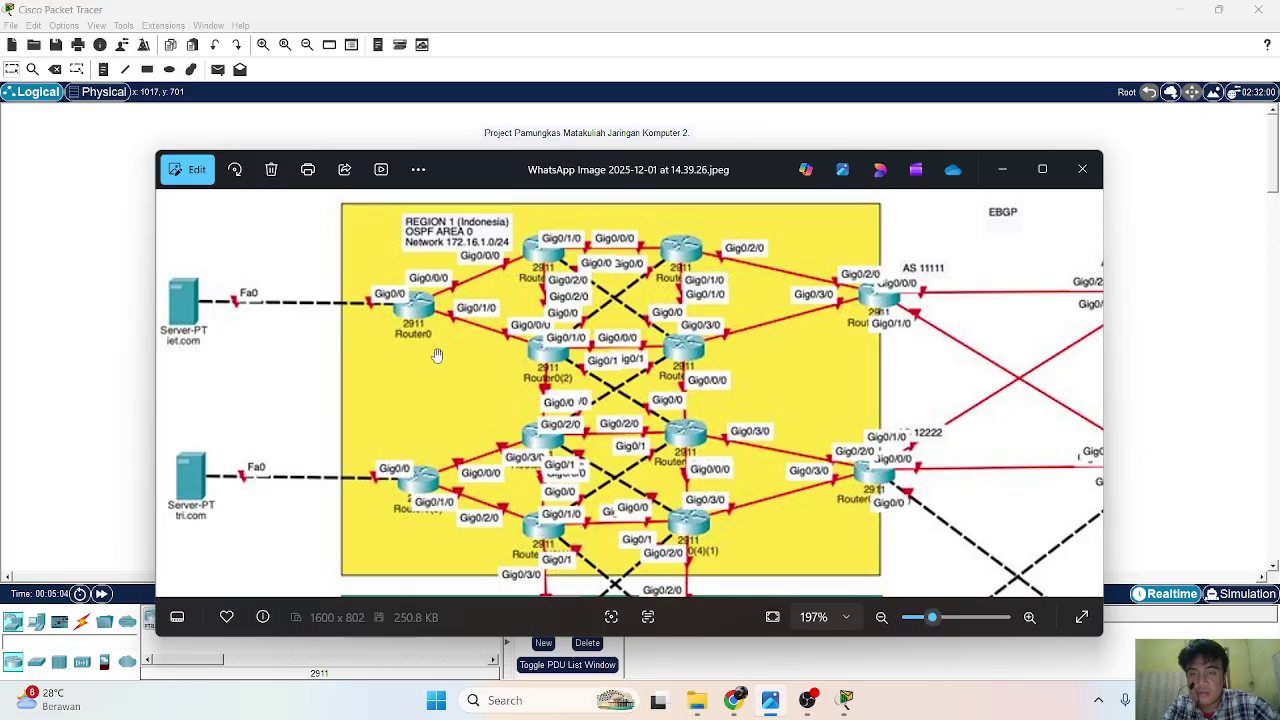
click(996, 174)
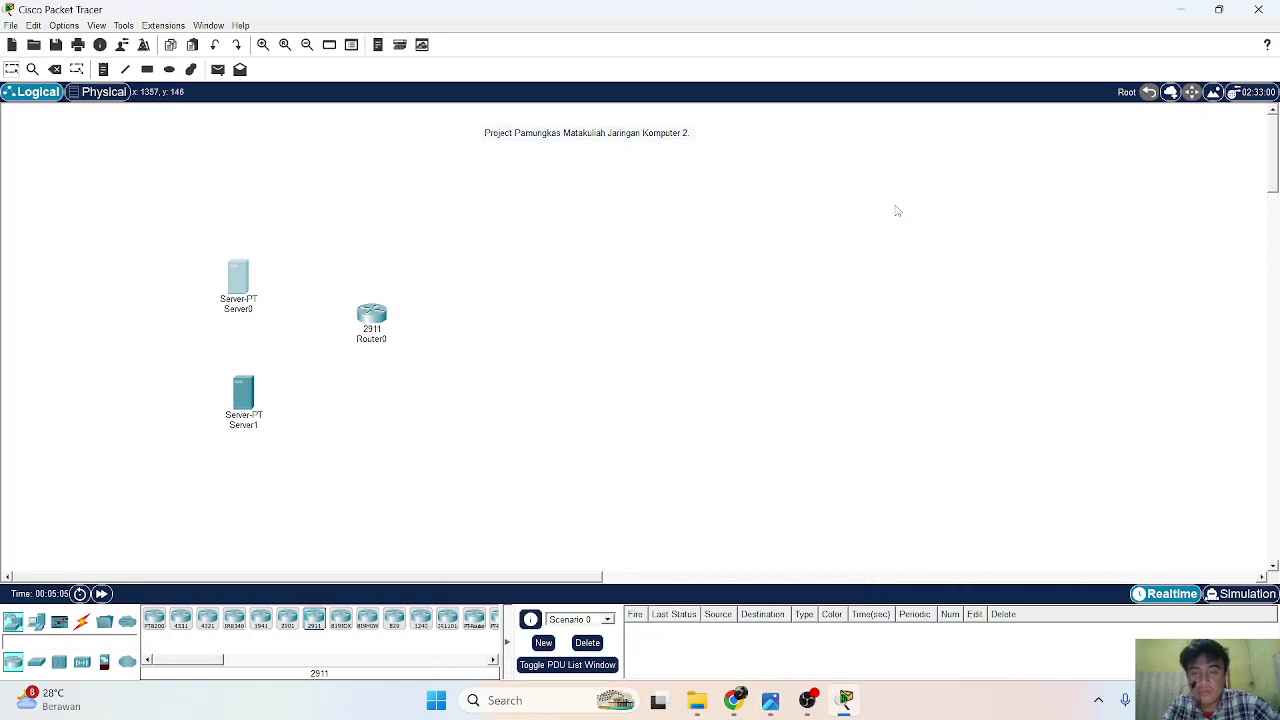
drag(375, 315, 362, 280)
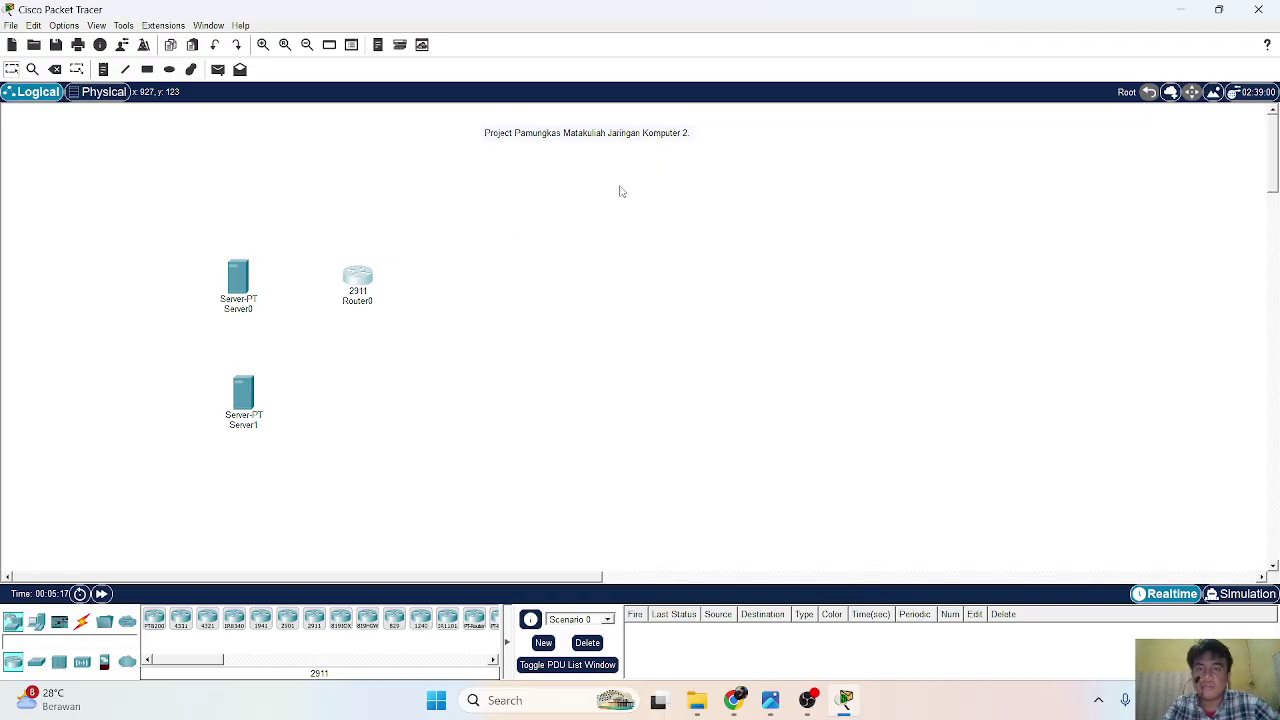
Delete the title note "Project Pamungkas Matakuliah Jaringan Komputer 2." from the workspace.
double_click(627, 132)
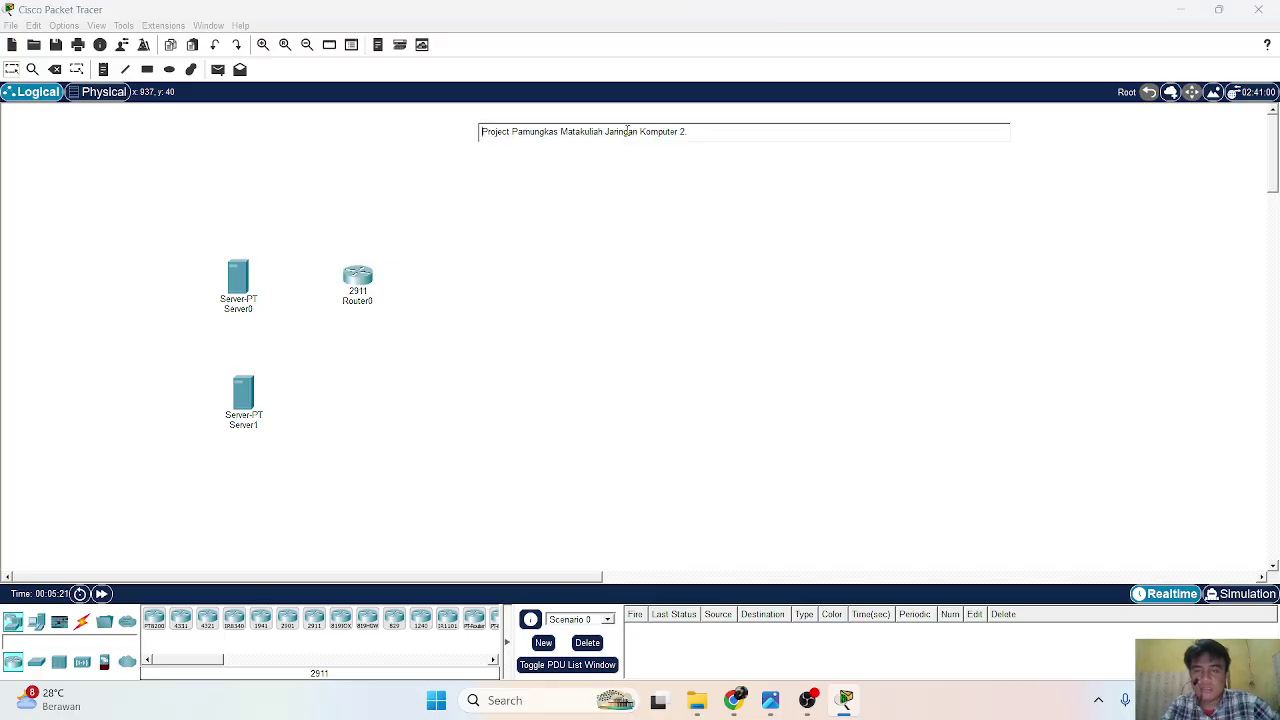
key(ctrl+a)
key(BackSpace)
click(601, 245)
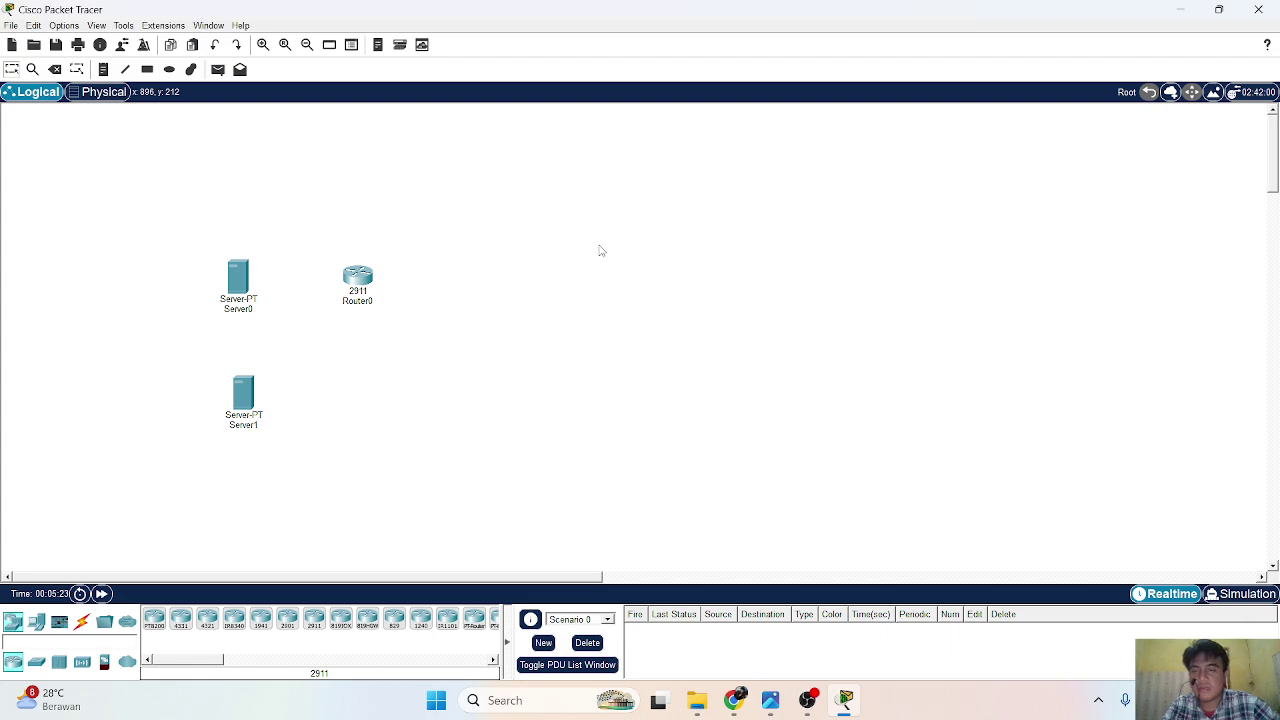
Move the 2911 router slightly lower beside the upper server and check its connections in the Region 1 diagram.
drag(357, 278, 356, 297)
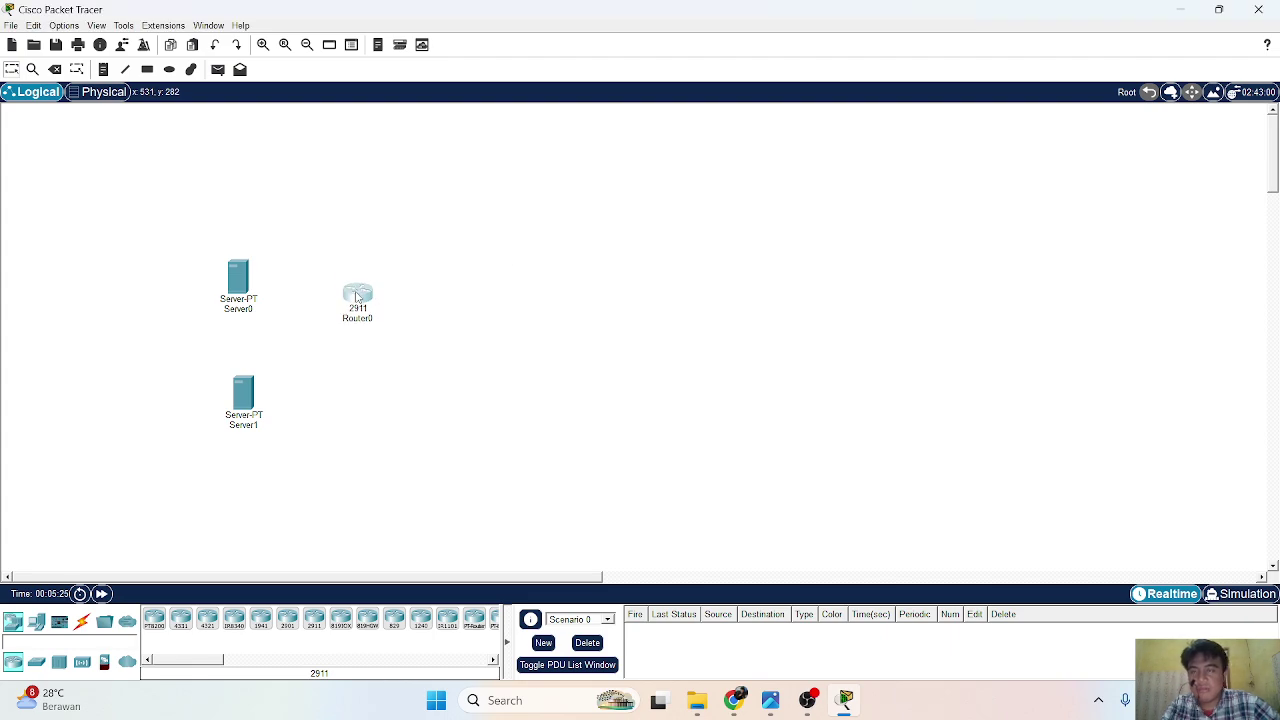
click(764, 702)
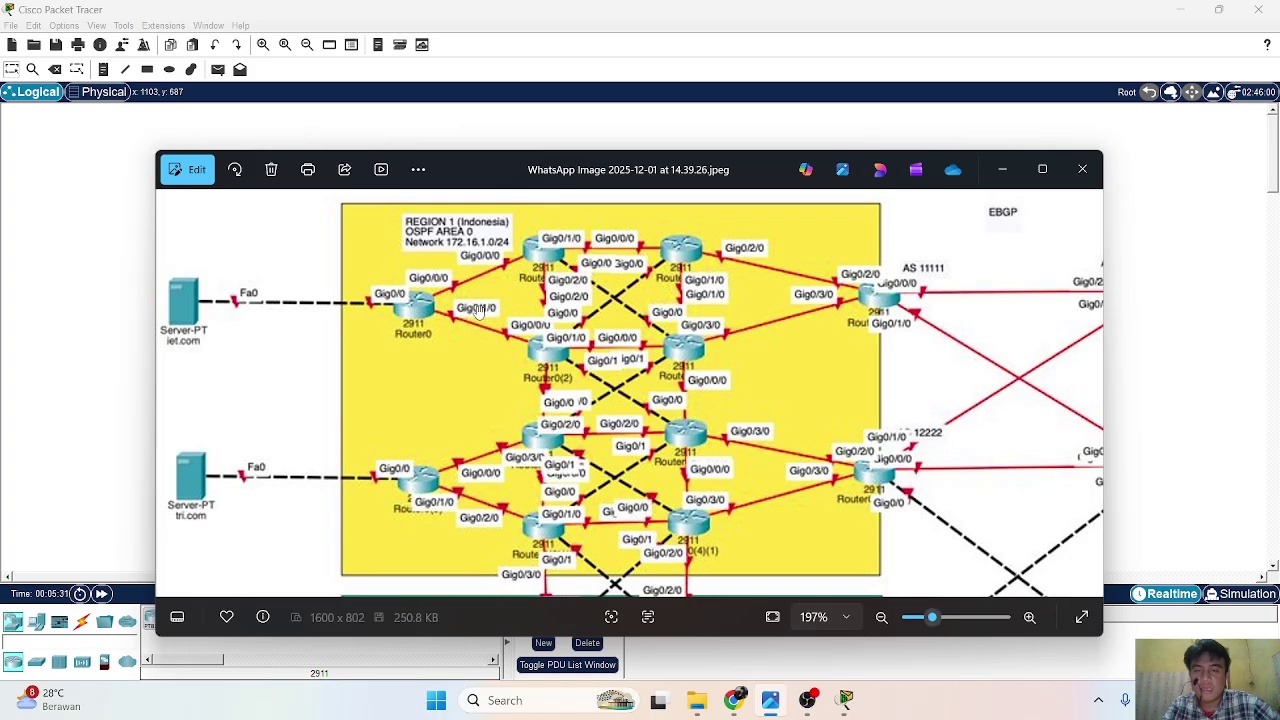
click(605, 133)
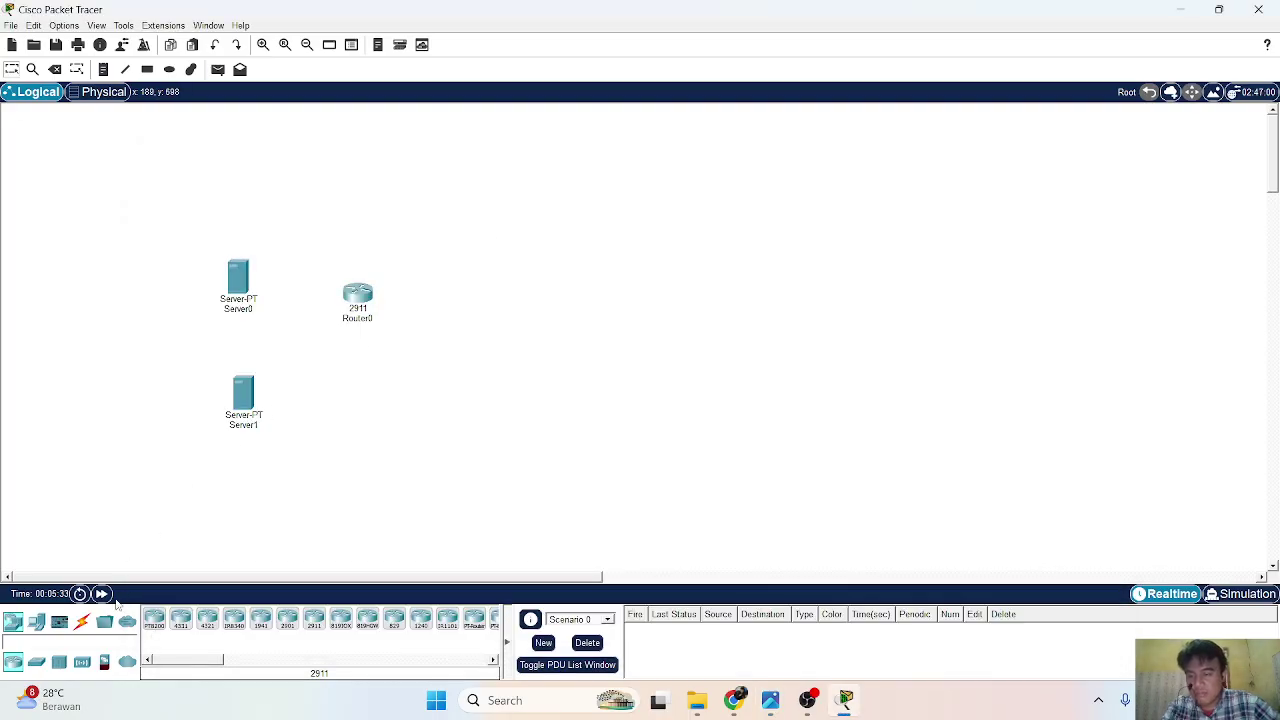
Power off the 2911 router and fit HWIC-1GE-SFP modules into all four expansion slots, checking the required ports in the Region 1 diagram.
click(81, 621)
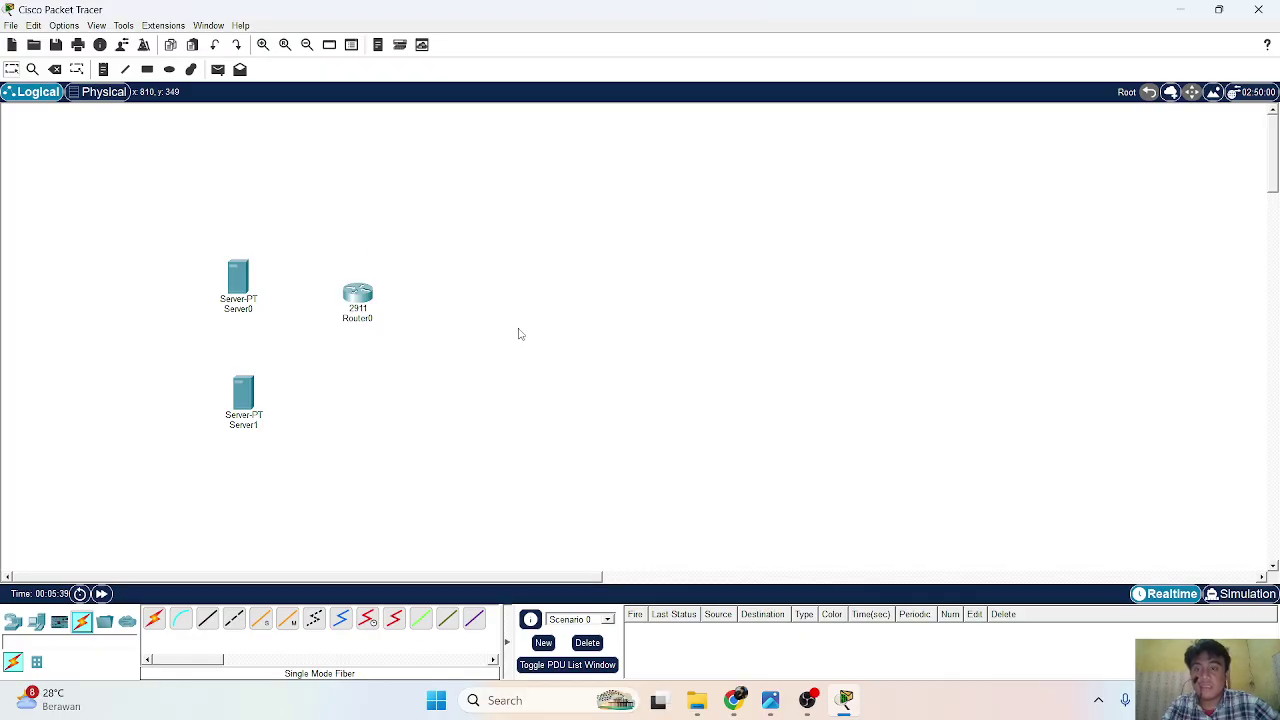
click(357, 290)
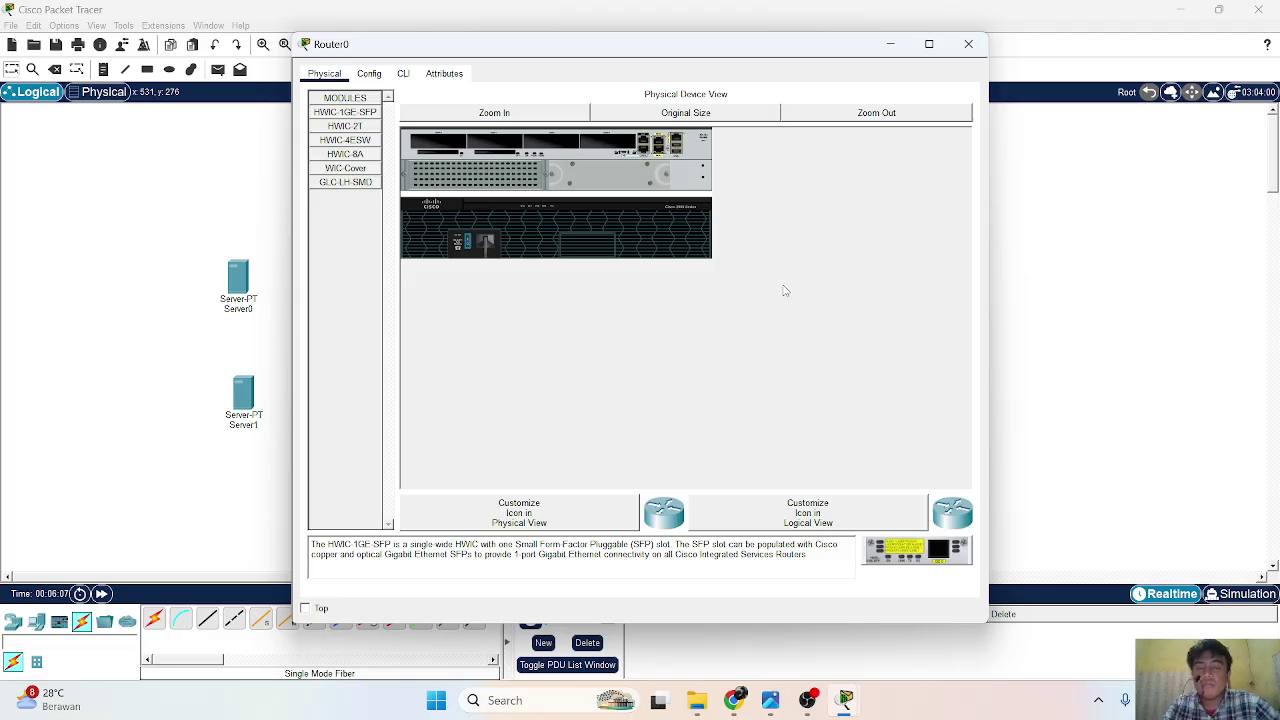
click(770, 700)
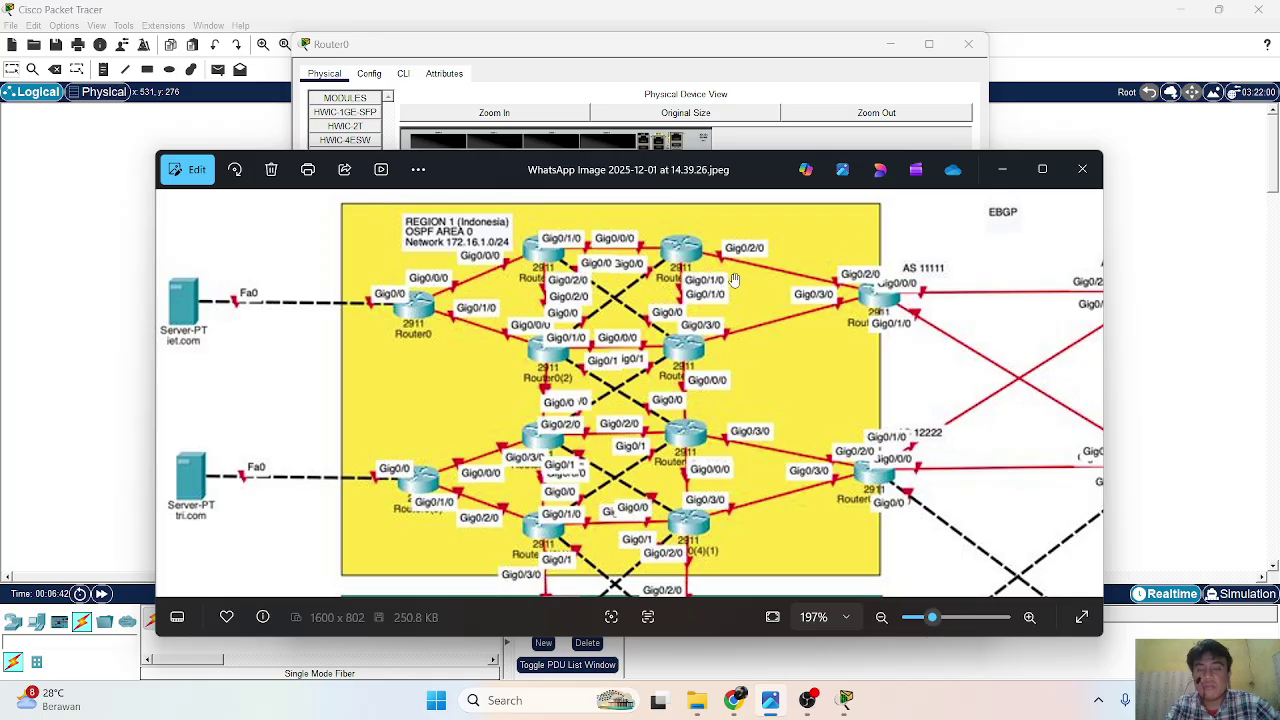
drag(473, 277, 437, 273)
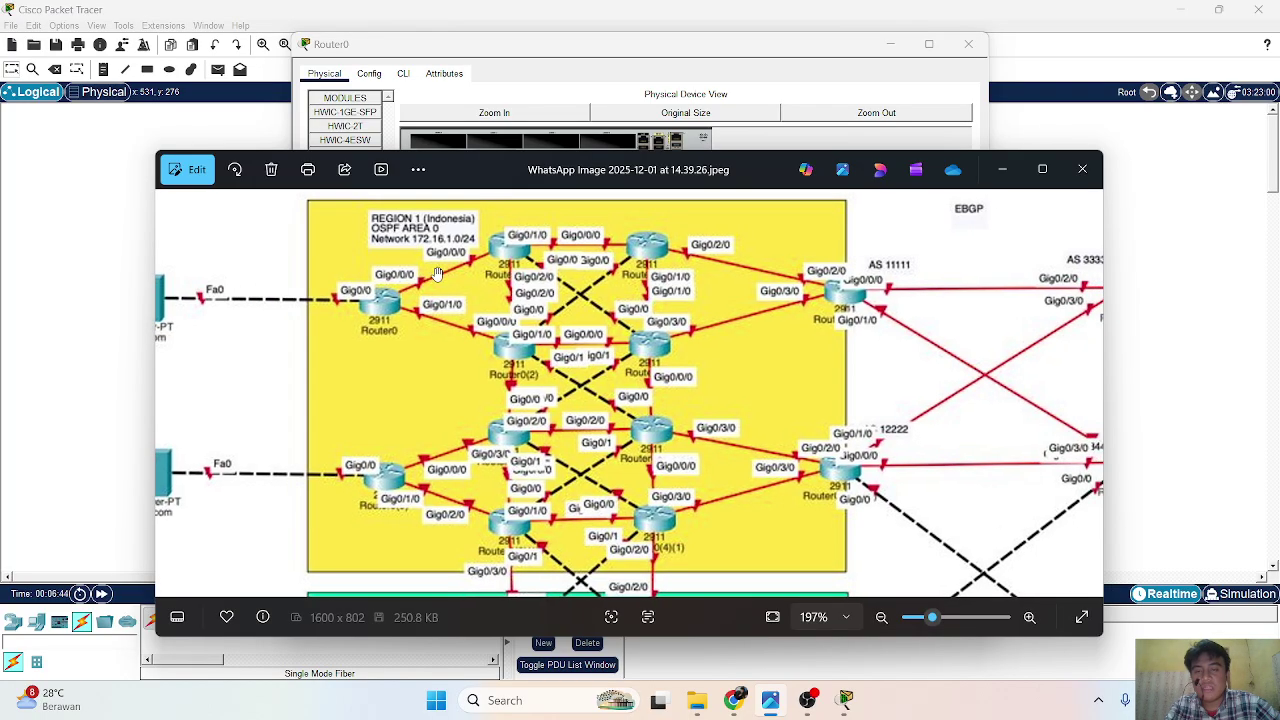
click(1003, 170)
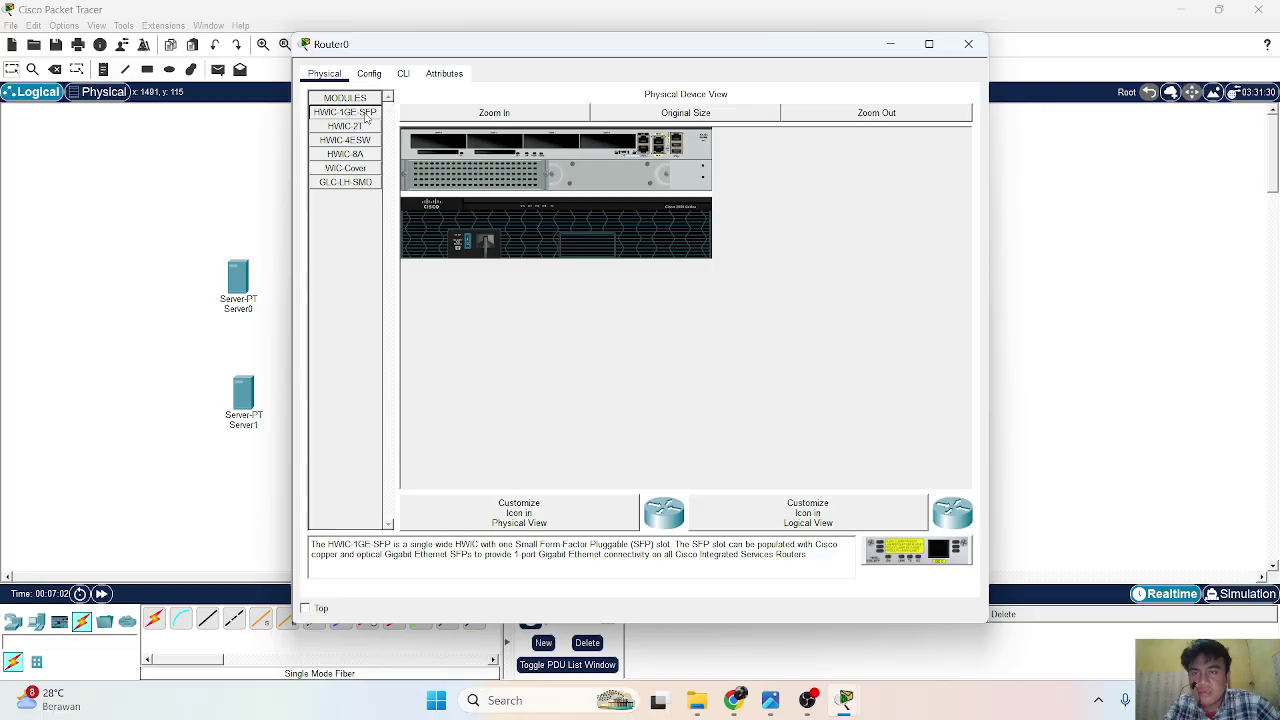
drag(367, 116, 495, 142)
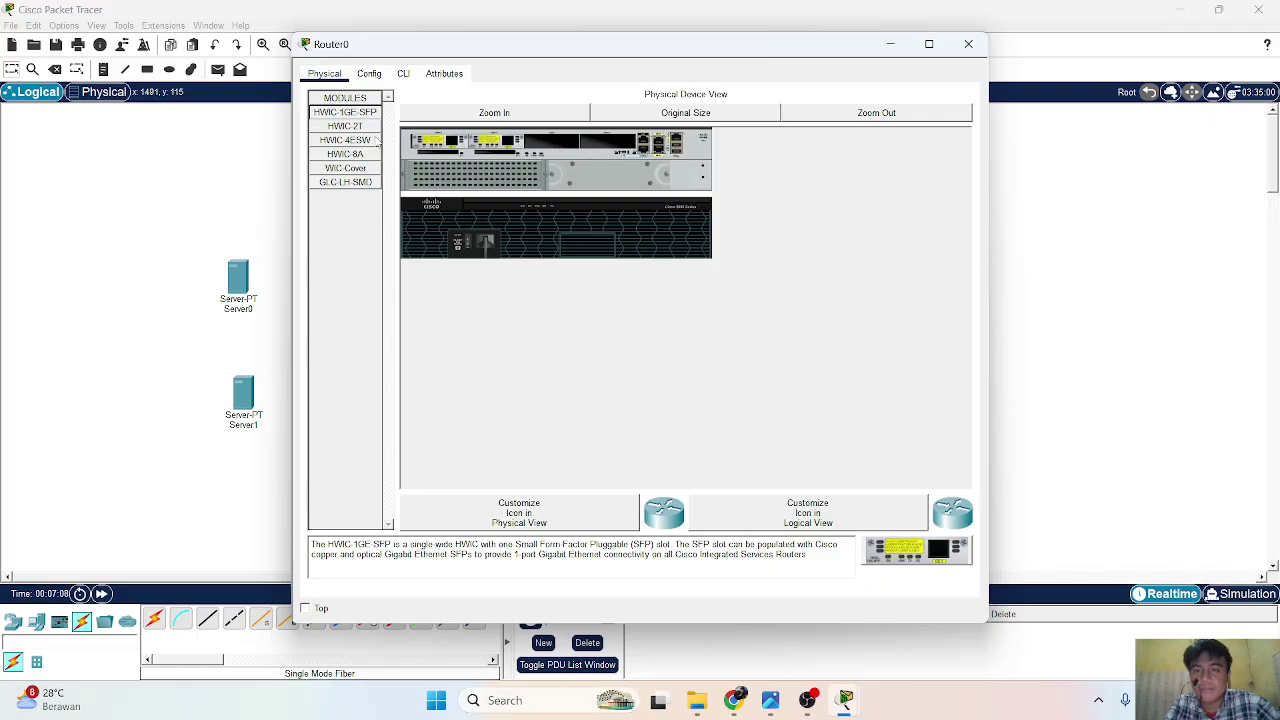
drag(360, 114, 549, 146)
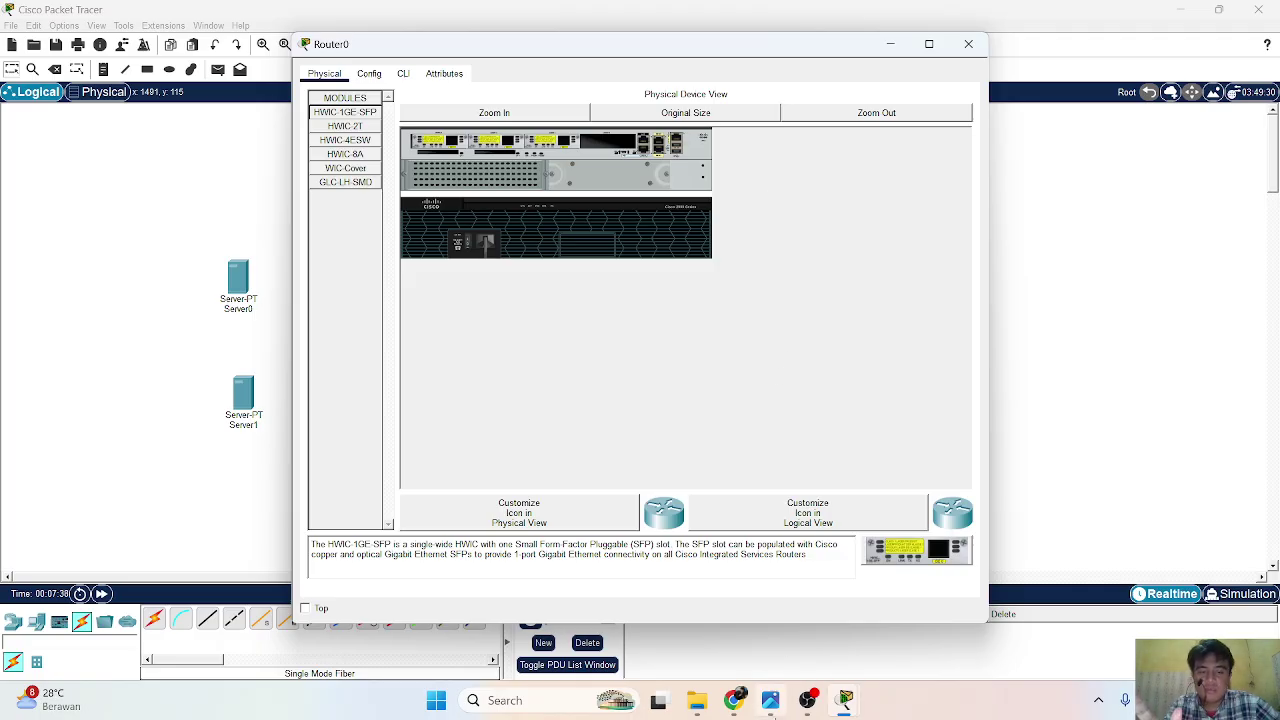
click(770, 700)
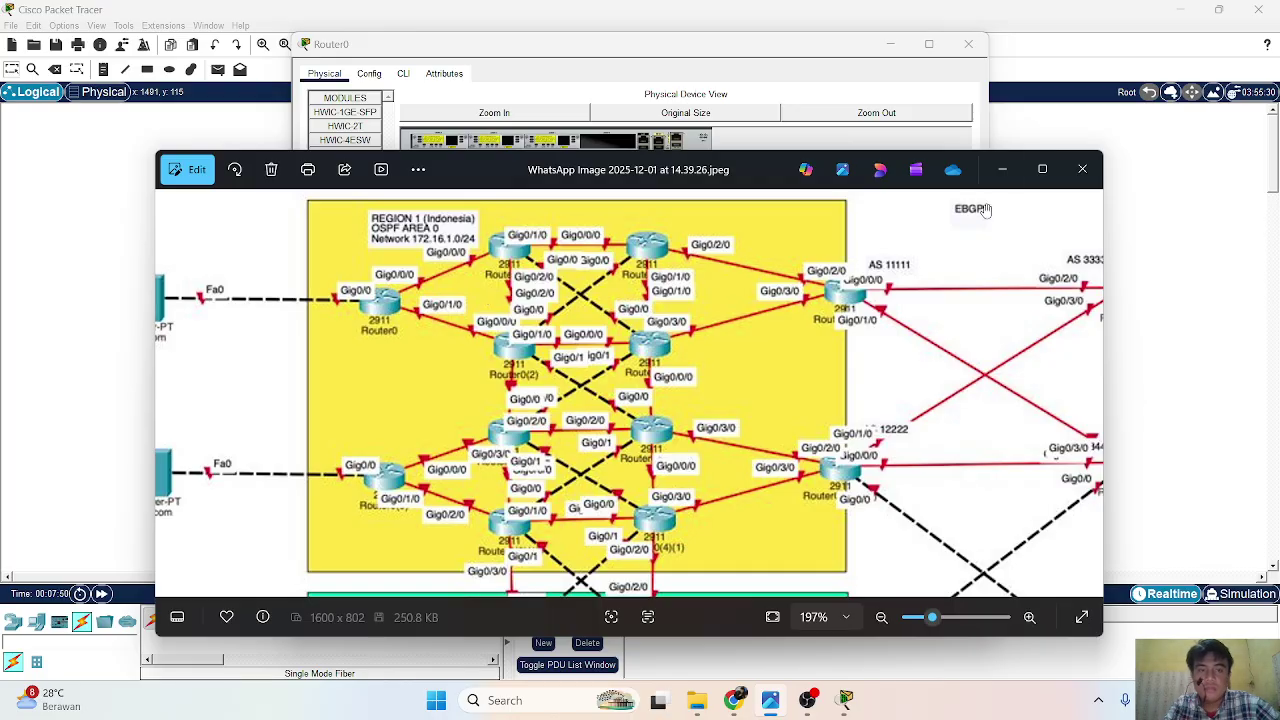
click(1001, 169)
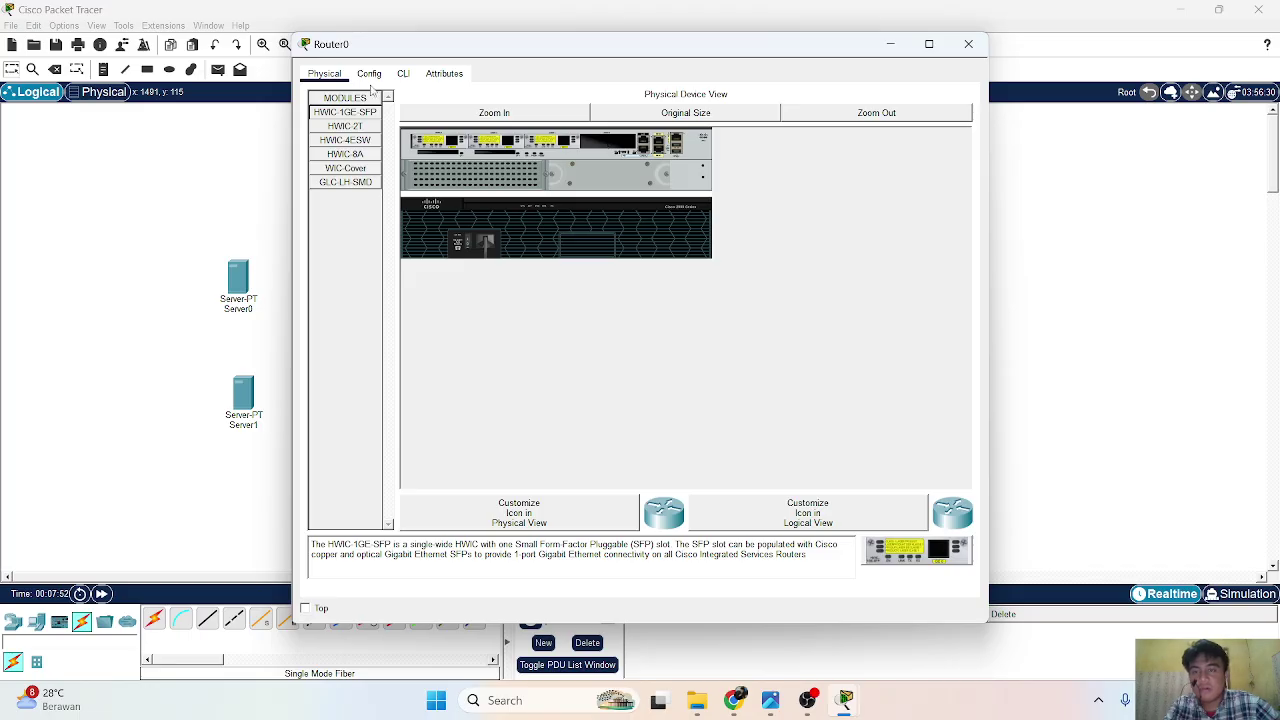
drag(352, 112, 603, 146)
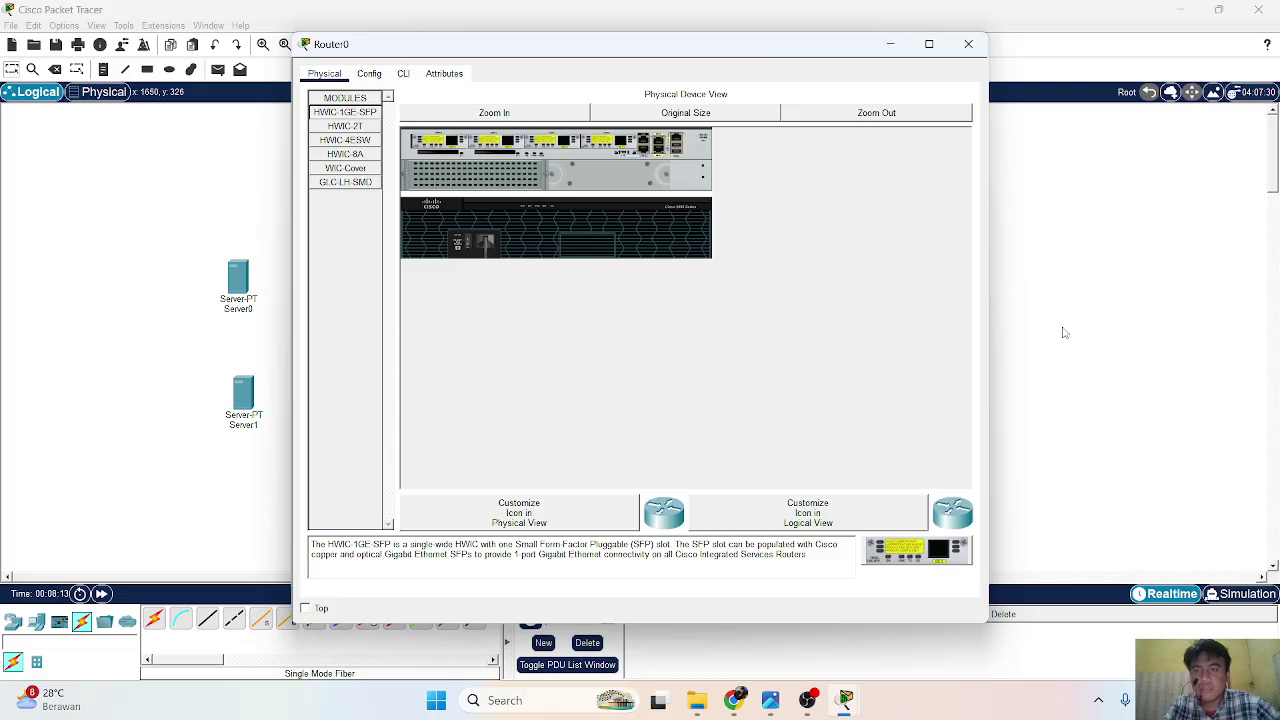
Fit a GLC-LH-SMD transceiver into each of the router's four HWIC-1GE-SFP modules, power the router back on and minimize its window.
drag(368, 188, 458, 143)
drag(345, 188, 563, 145)
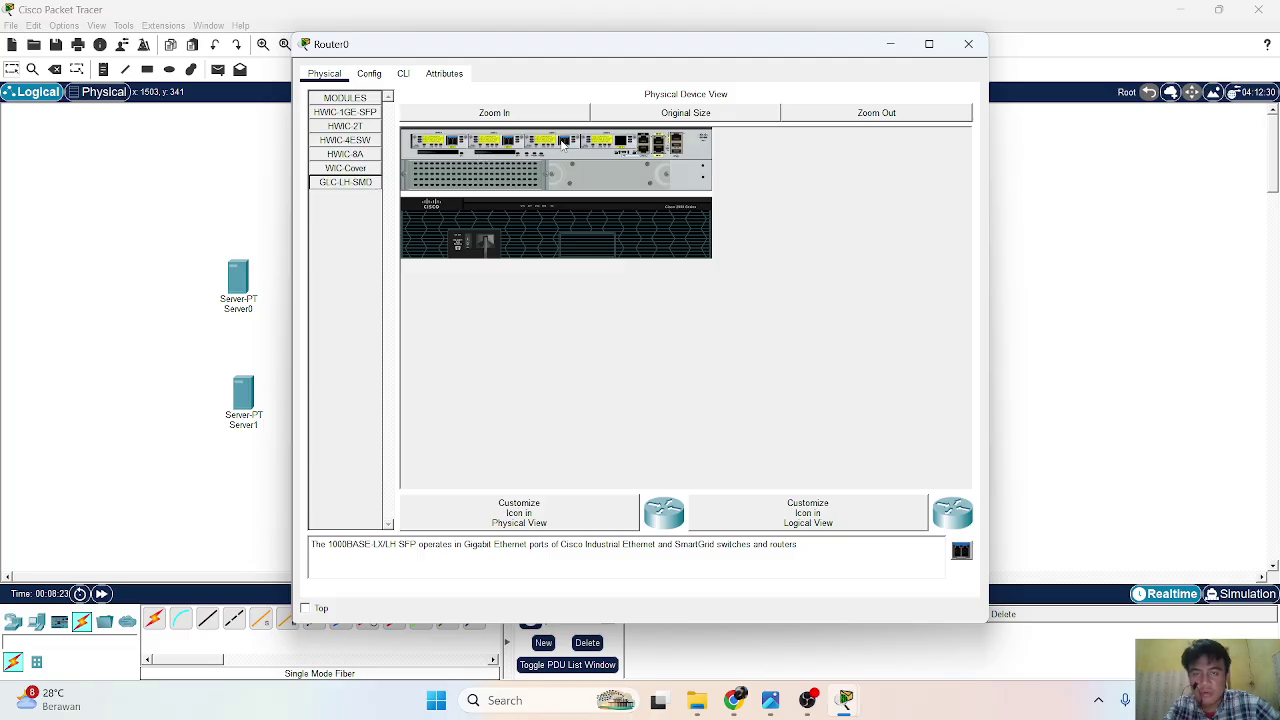
drag(372, 187, 625, 148)
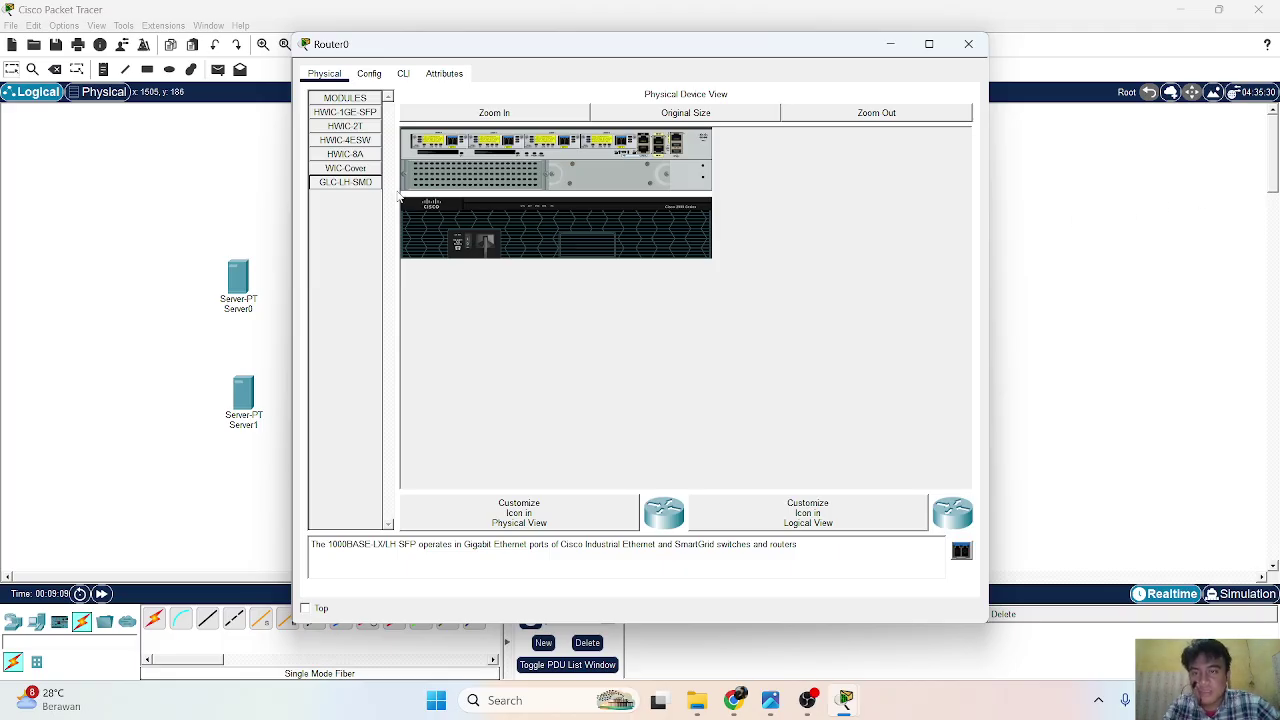
mouse_move(352, 184)
mouse_down()
mouse_move(512, 140)
mouse_move(638, 141)
mouse_move(357, 214)
mouse_move(355, 195)
mouse_up()
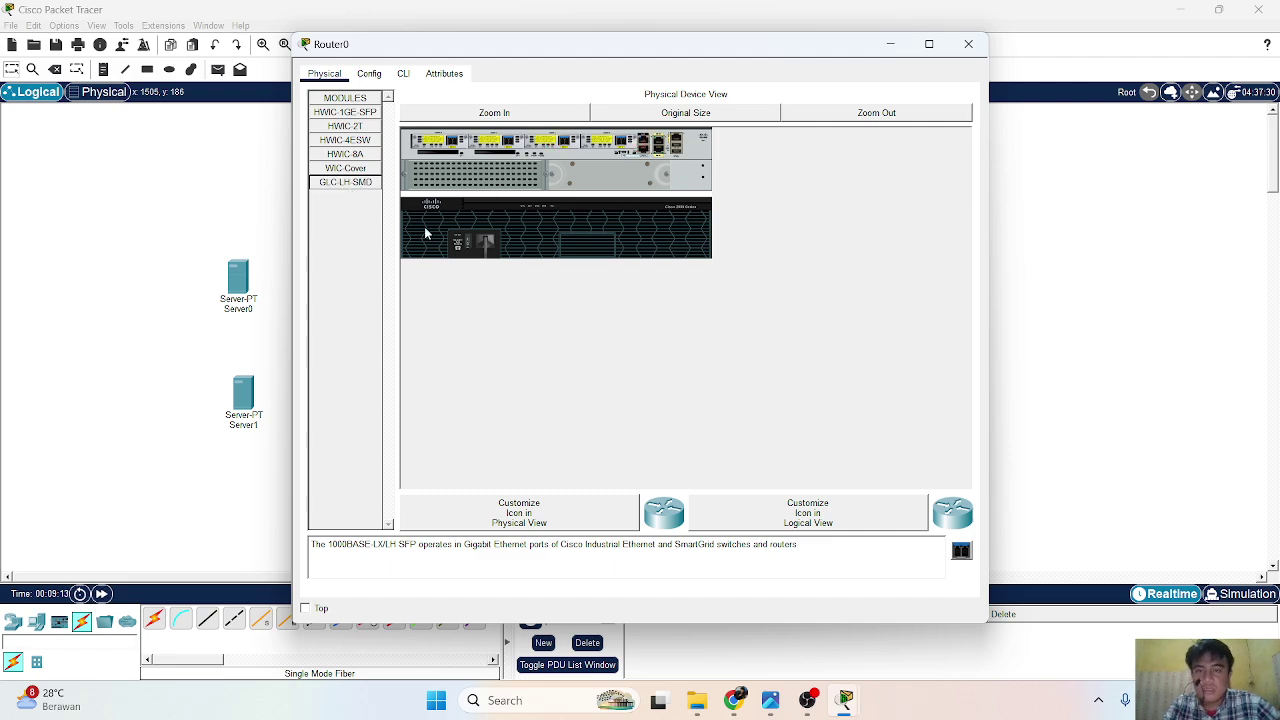
click(468, 241)
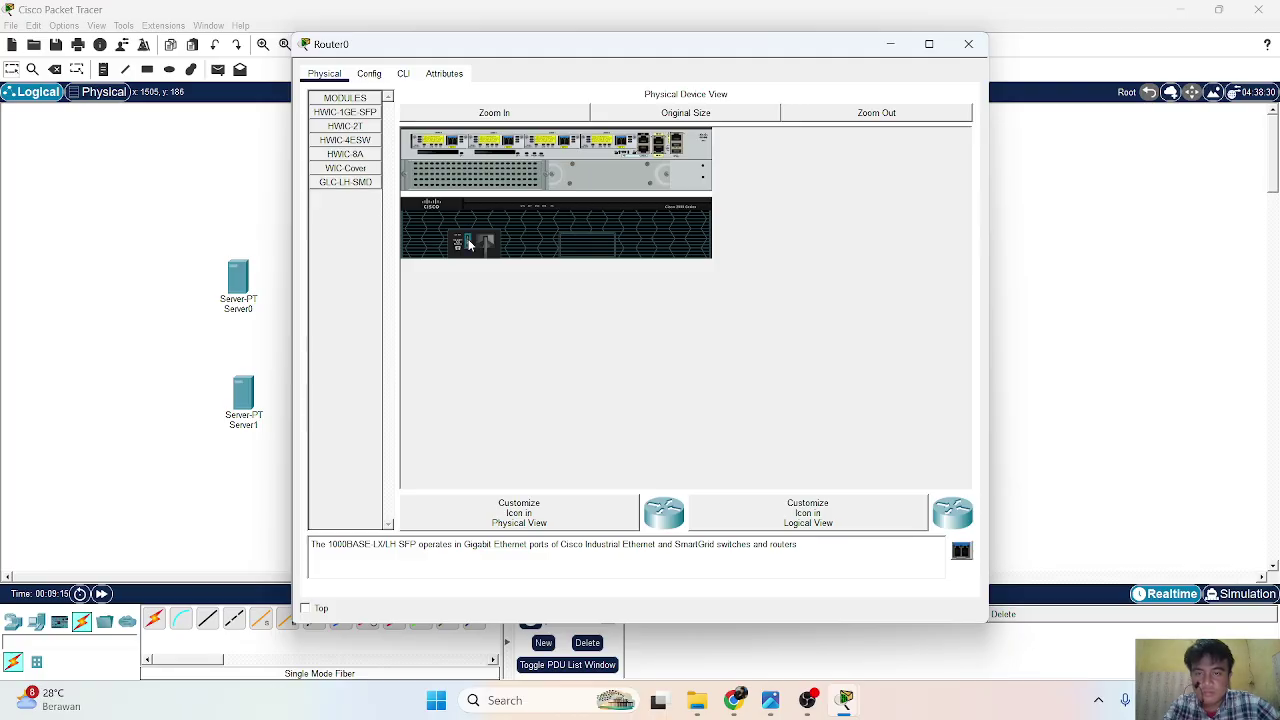
click(890, 44)
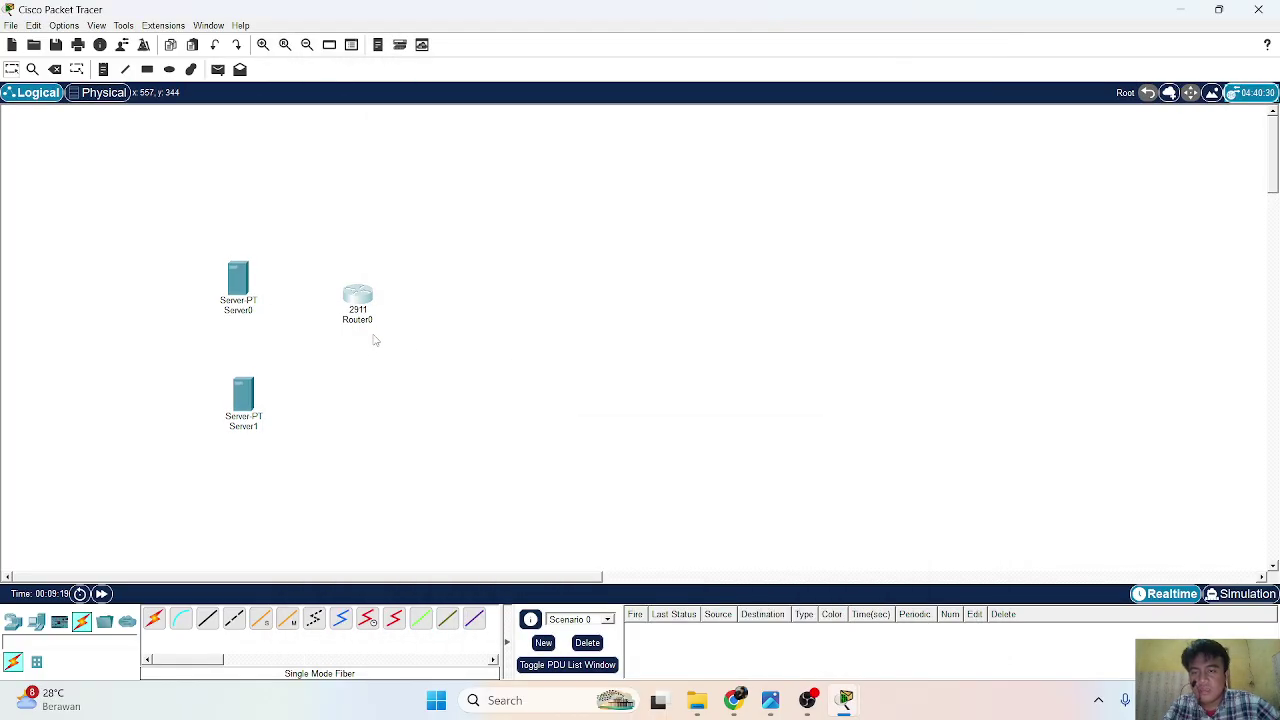
Move the 2911 router closer to the upper server and paste copies of it, placing one above and one below its row as the next column.
drag(366, 306, 349, 287)
mouse_move(360, 370)
mouse_down()
mouse_move(338, 248)
mouse_move(420, 250)
mouse_up()
key(ctrl+v)
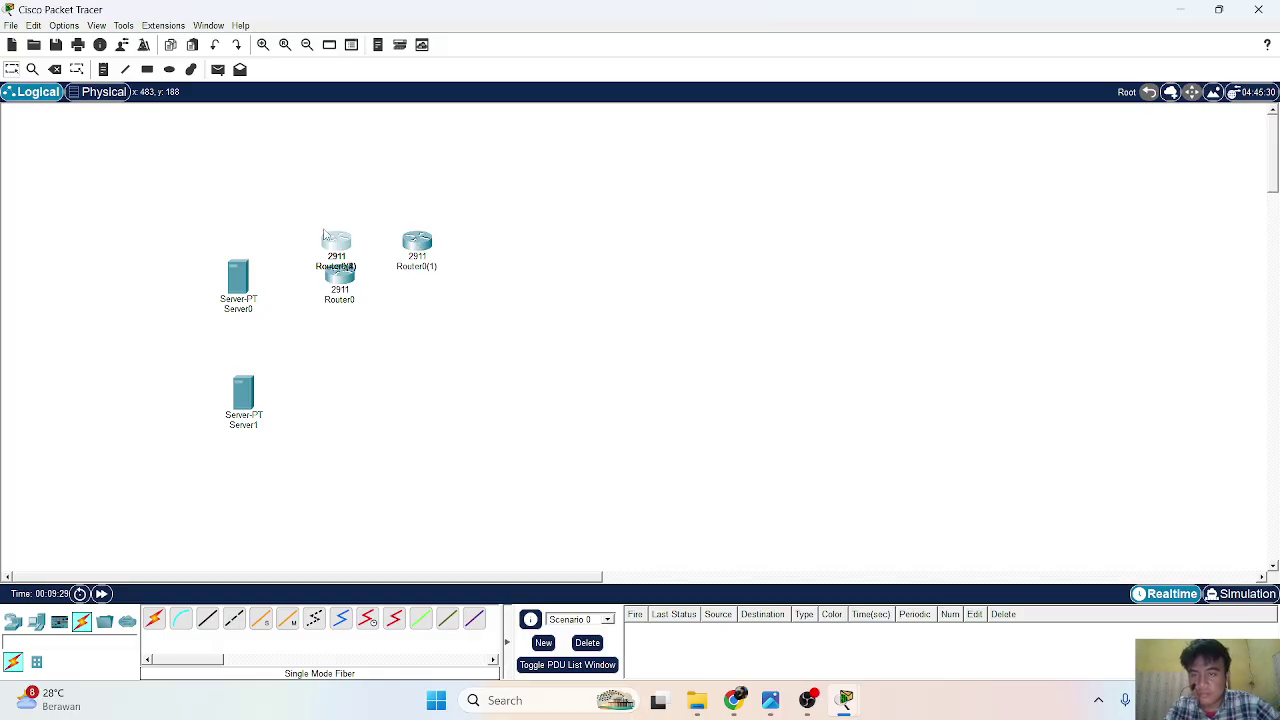
key(ctrl+v)
drag(413, 318, 405, 311)
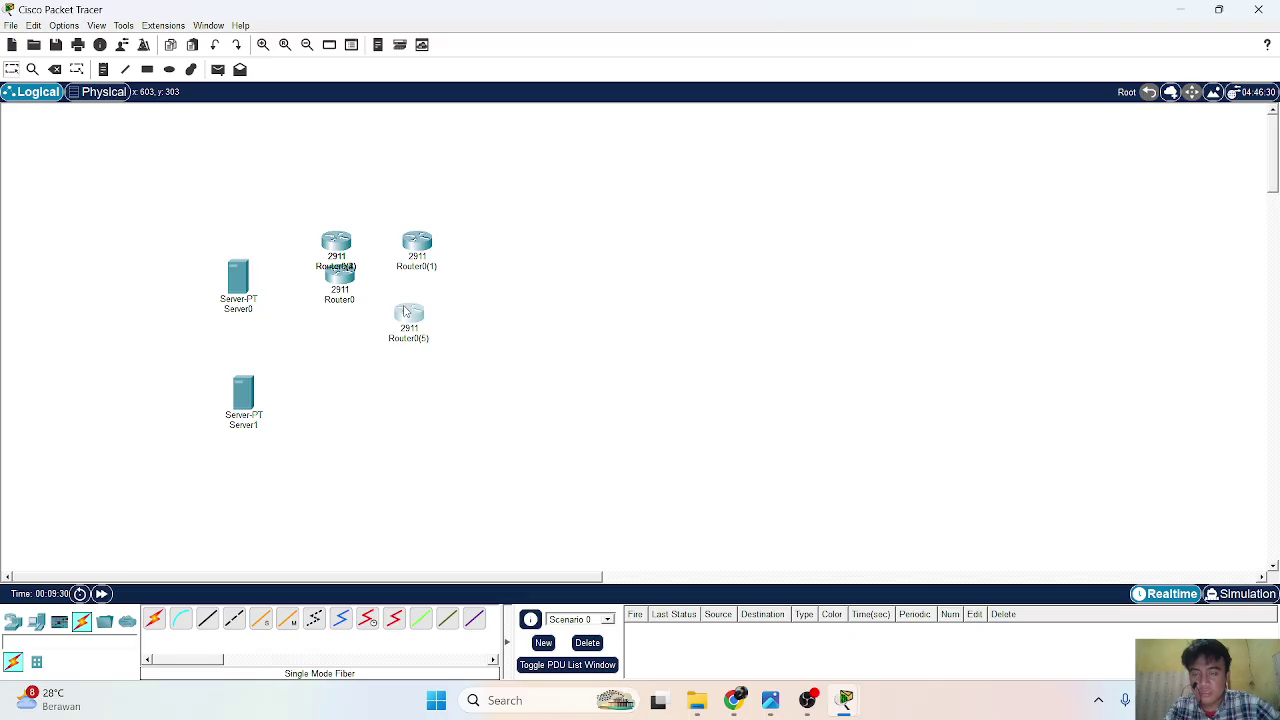
Place three more copies of the 2911 router: two stacked as a second column and one beyond them as the border router.
key(ctrl+v)
drag(438, 243, 527, 241)
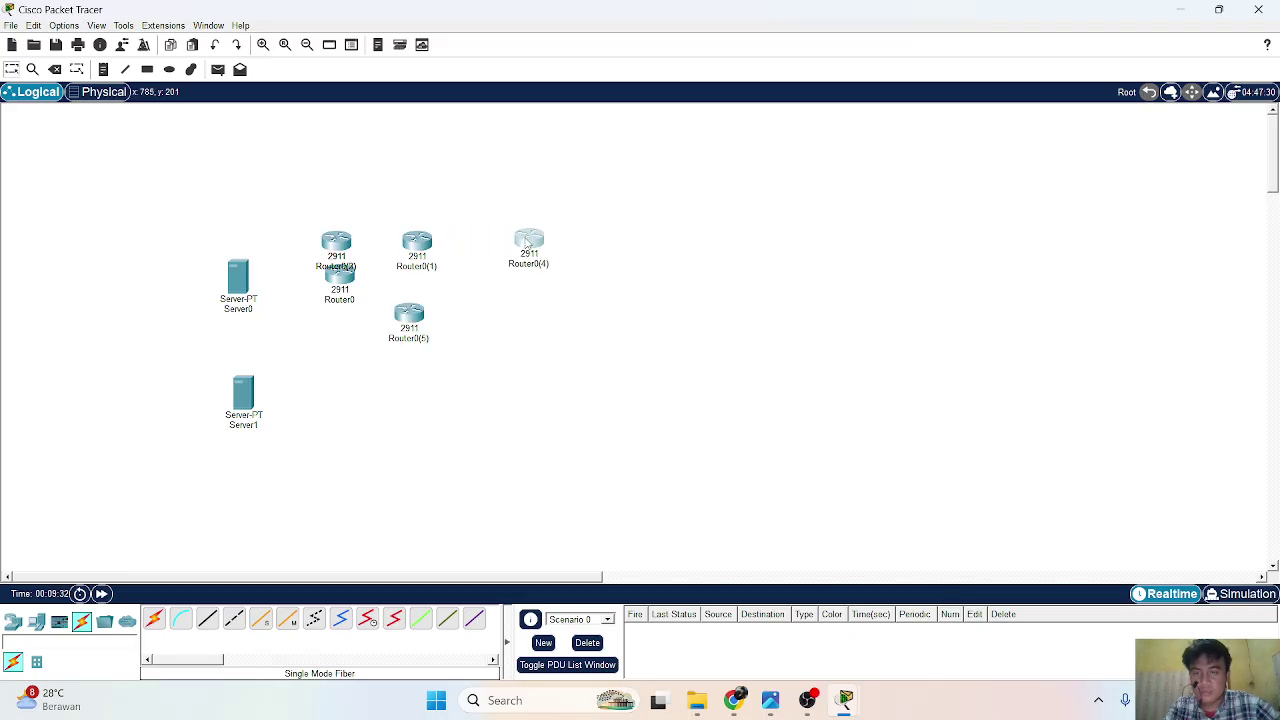
click(345, 240)
key(ctrl+v)
drag(545, 340, 524, 318)
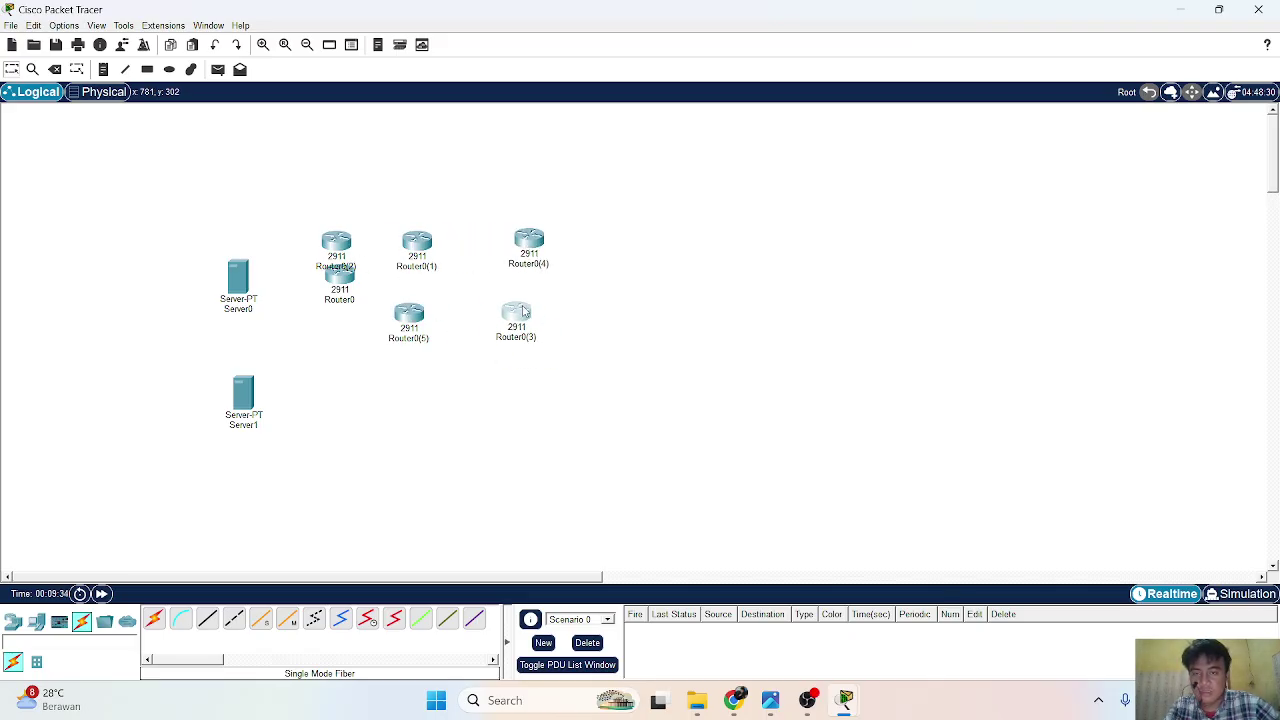
click(338, 243)
drag(338, 243, 623, 293)
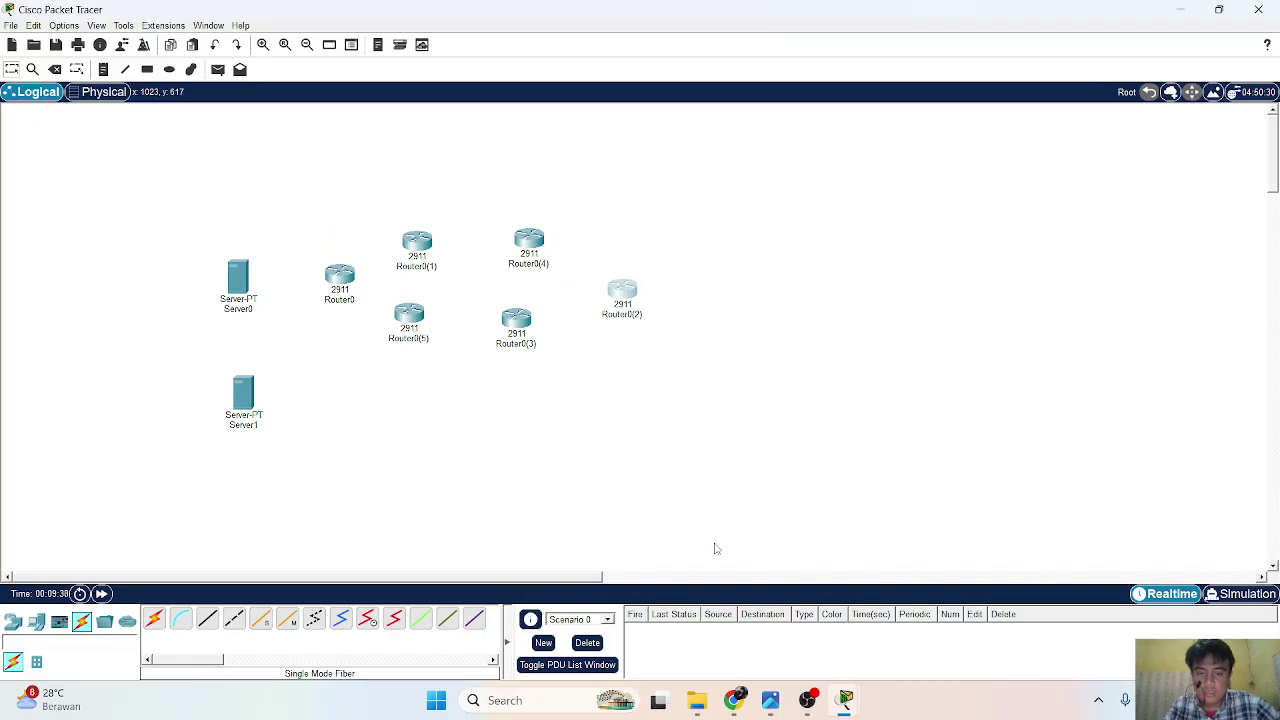
Following the Region 1 diagram, raise the two upper 2911 routers and move the border router slightly higher and closer to the columns.
click(776, 704)
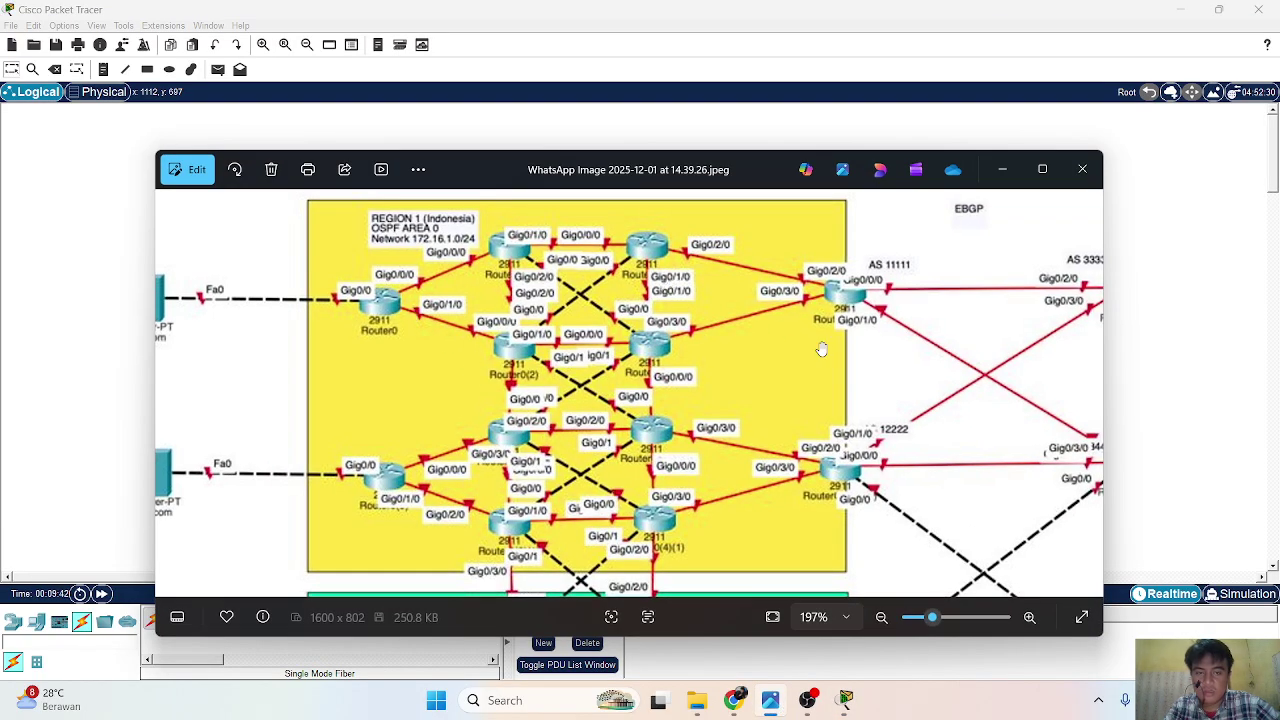
click(1003, 170)
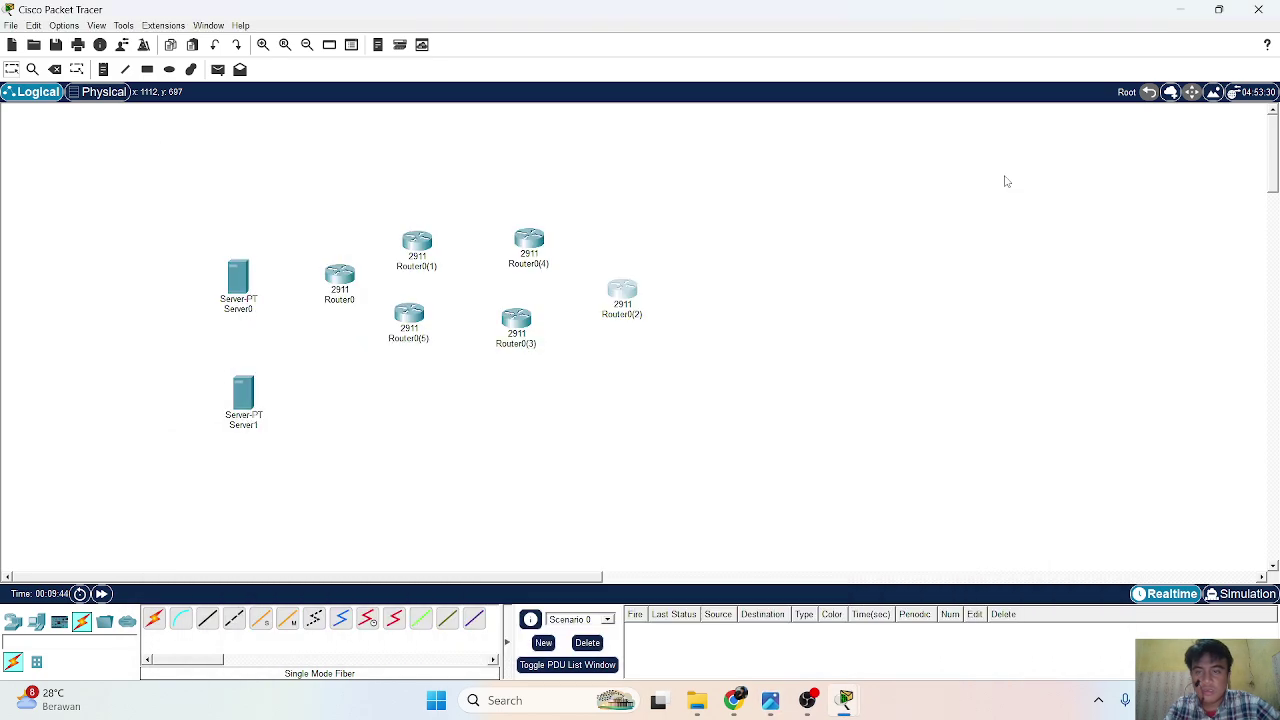
mouse_move(425, 257)
mouse_down()
mouse_move(426, 222)
mouse_move(430, 232)
mouse_up()
drag(532, 242, 535, 226)
drag(614, 281, 601, 262)
Copy the group of six 2911 routers below the original group and align each Server-PT with the first router of its group.
drag(286, 193, 687, 363)
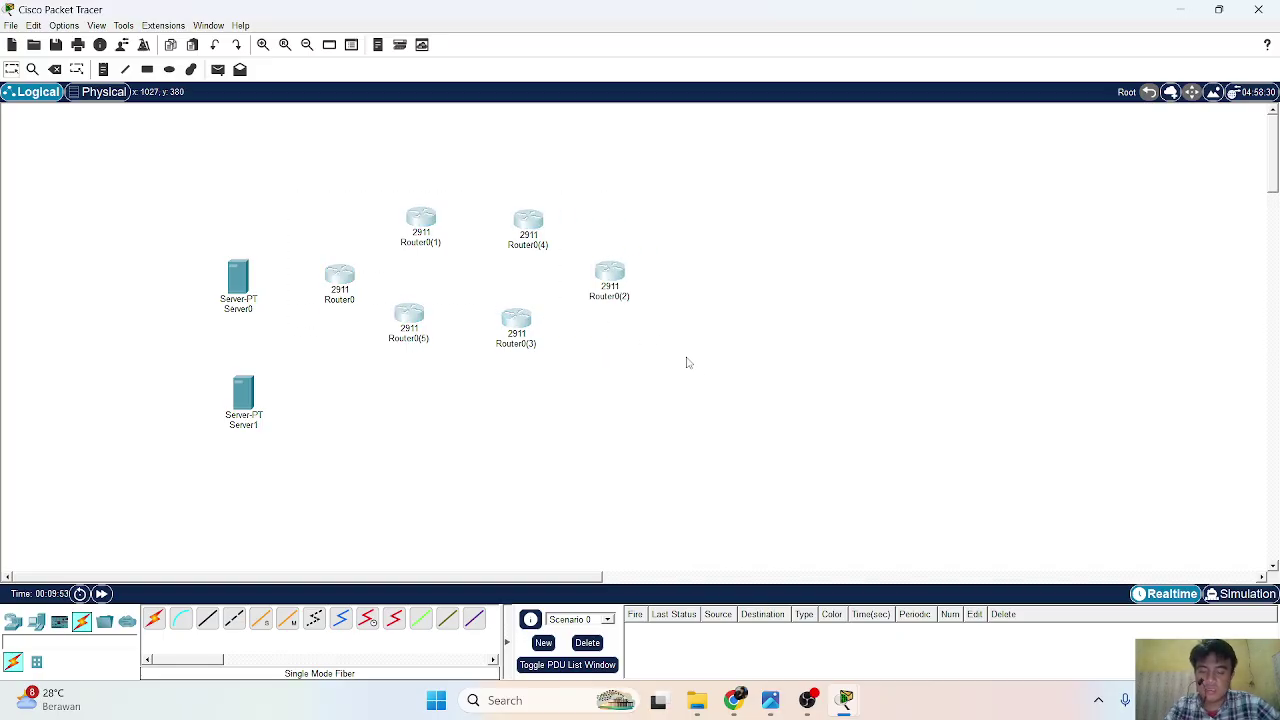
key(ctrl+c)
key(ctrl+v)
drag(510, 290, 499, 507)
drag(240, 396, 230, 467)
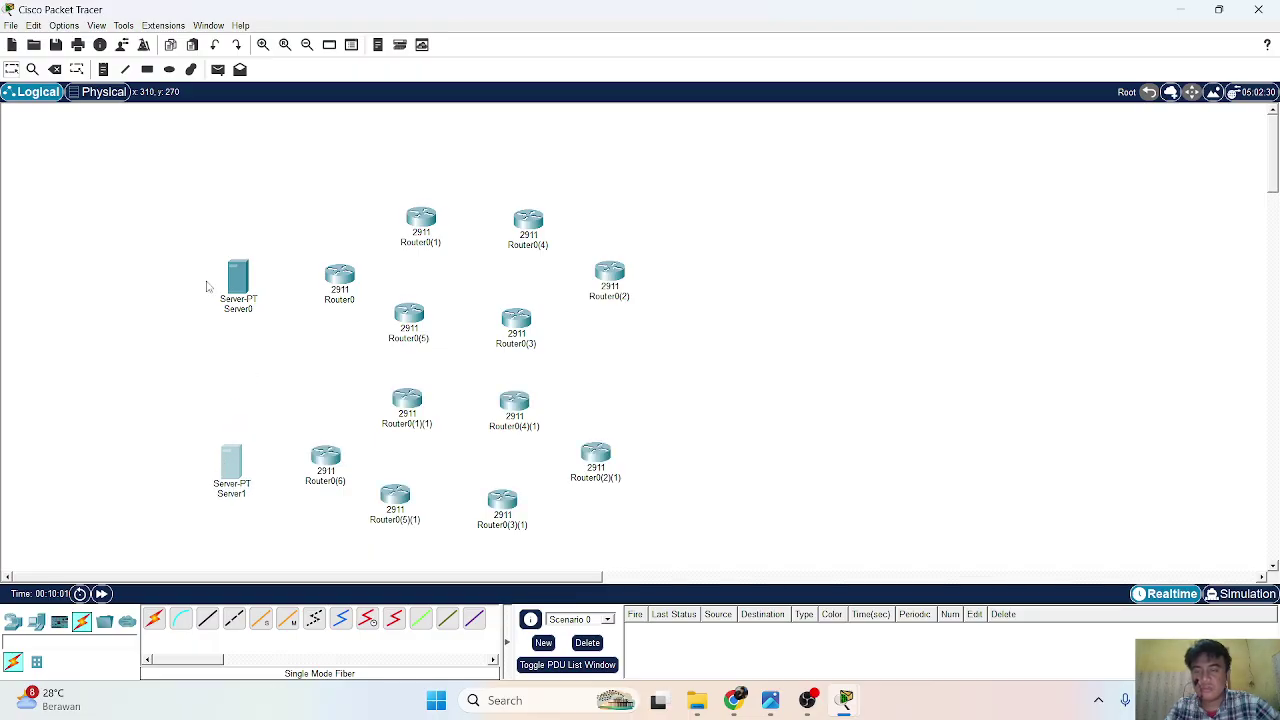
drag(236, 279, 237, 272)
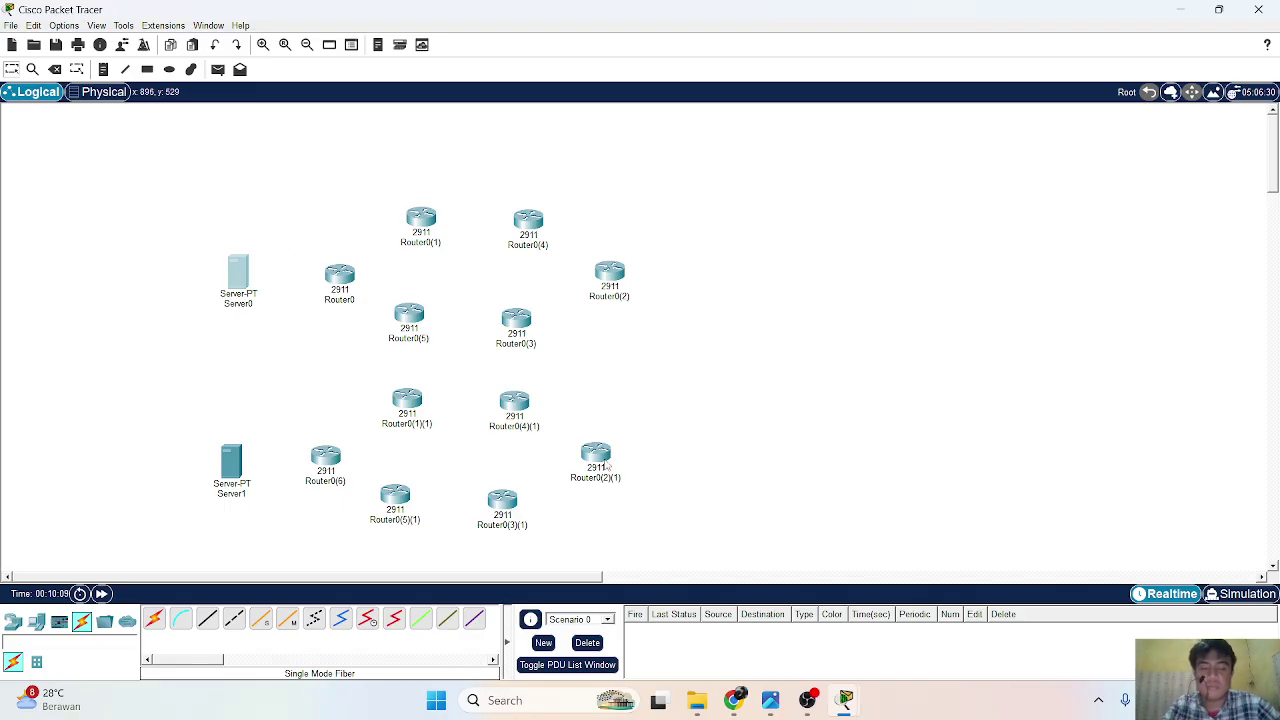
After checking the Region 1 diagram, rename the router beside the upper server R1 and the first column's top router R2.
click(770, 700)
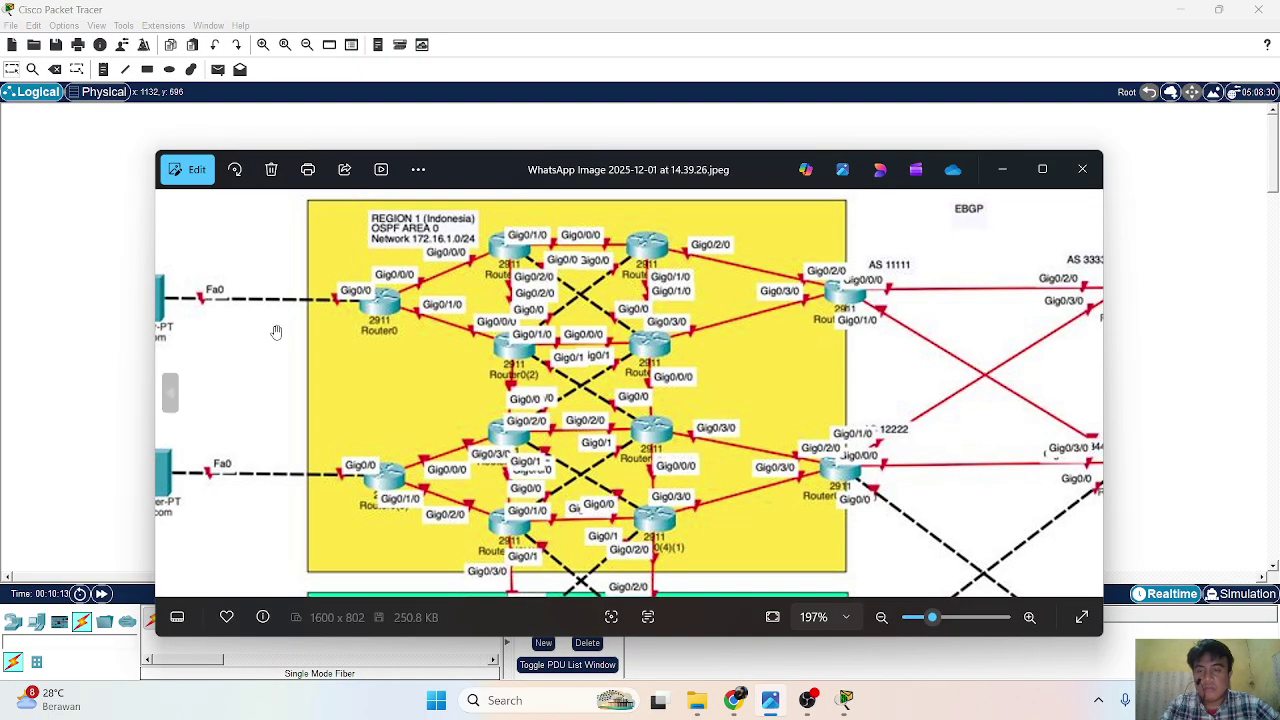
drag(277, 331, 366, 334)
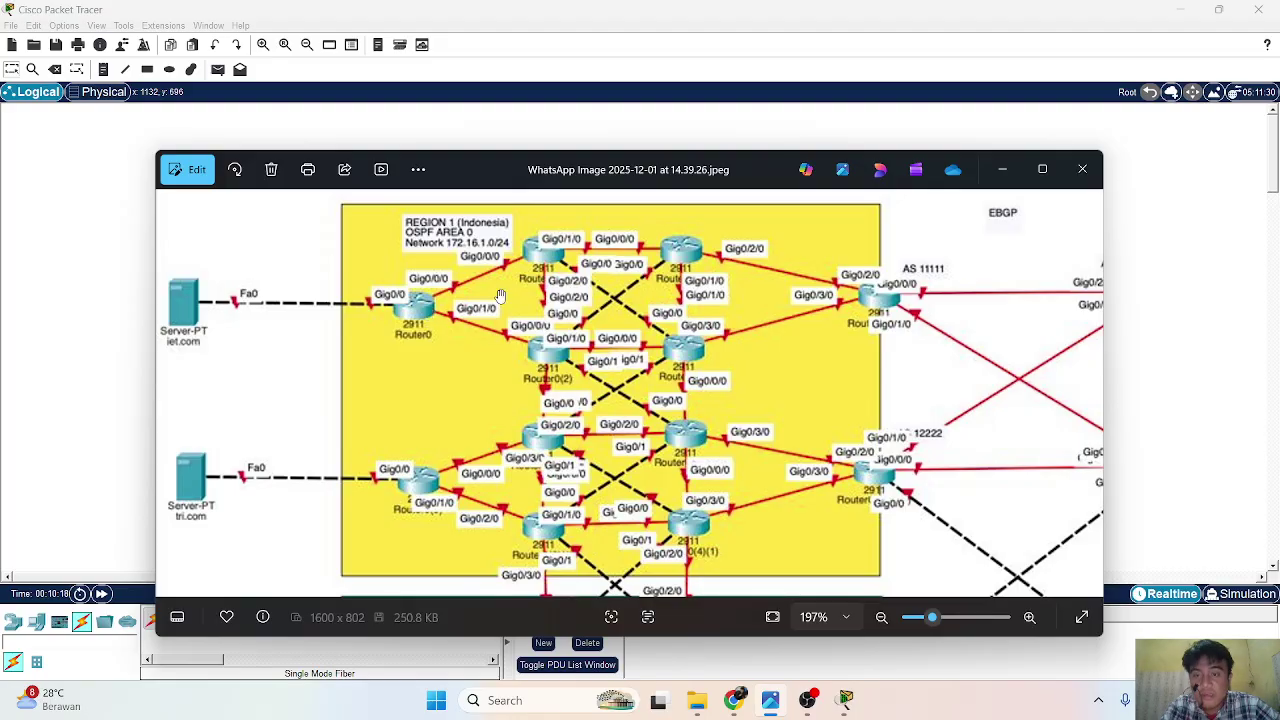
click(1003, 172)
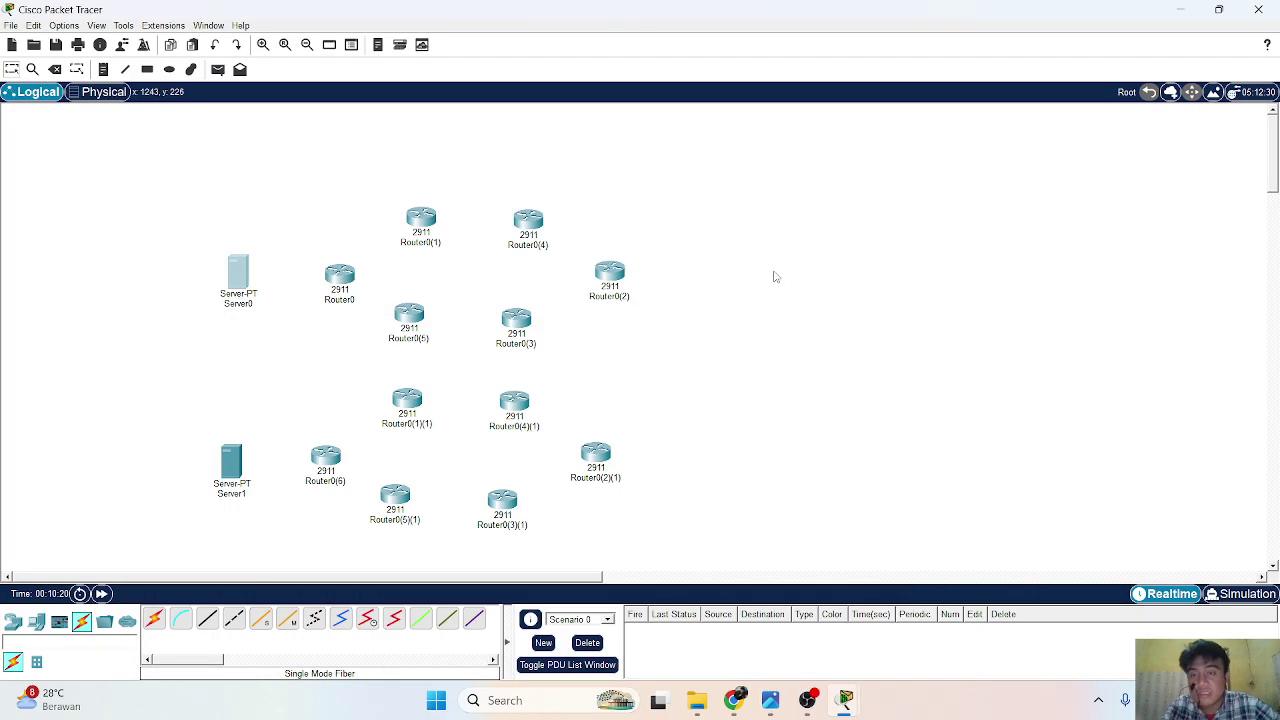
mouse_move(345, 308)
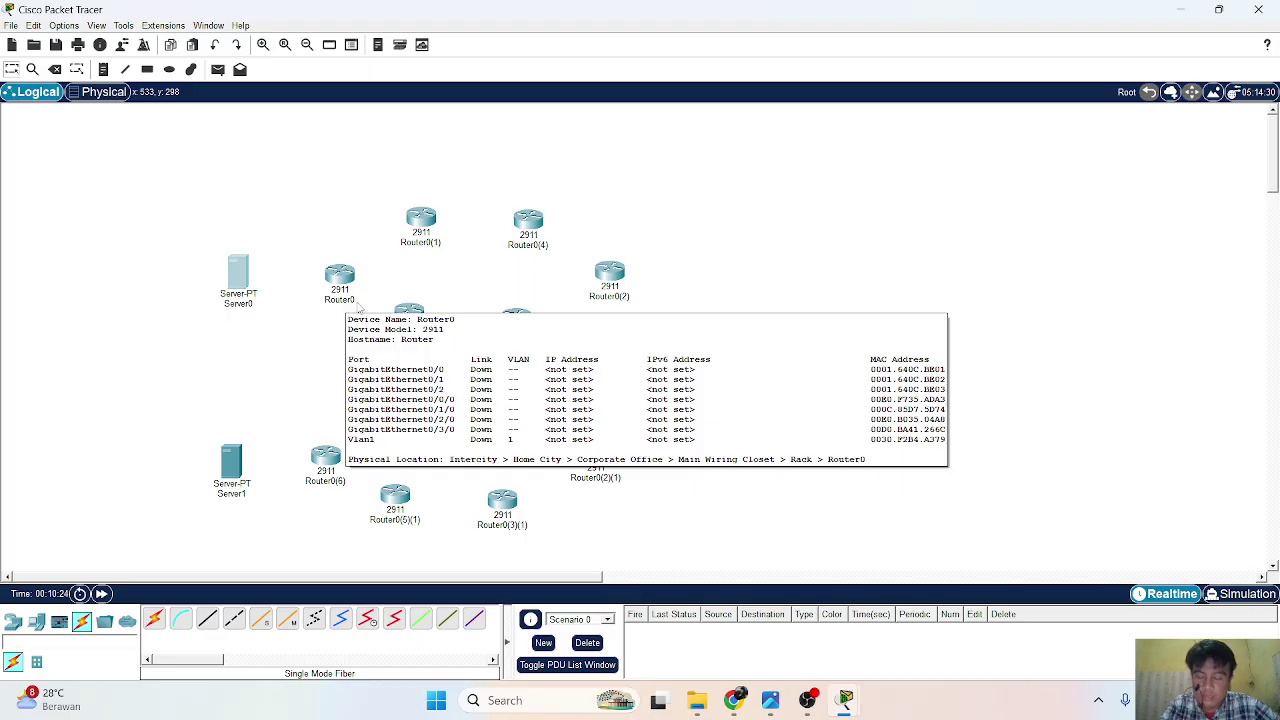
click(349, 300)
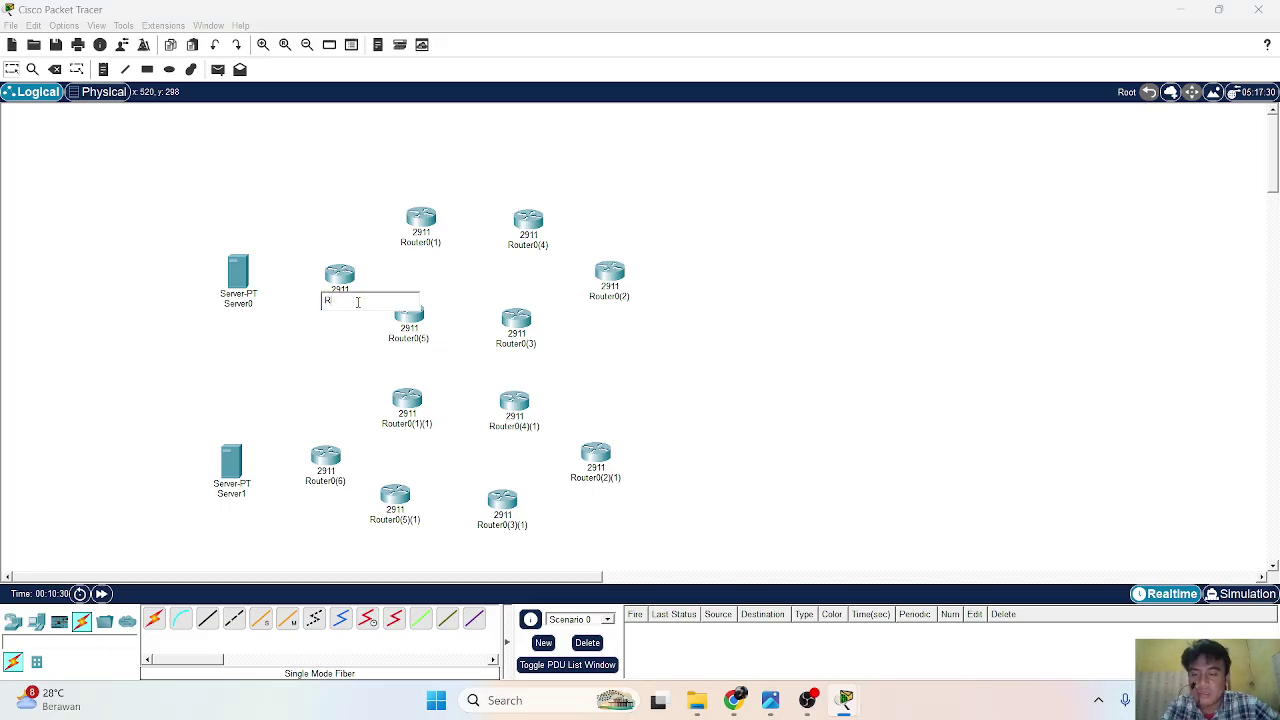
click(438, 243)
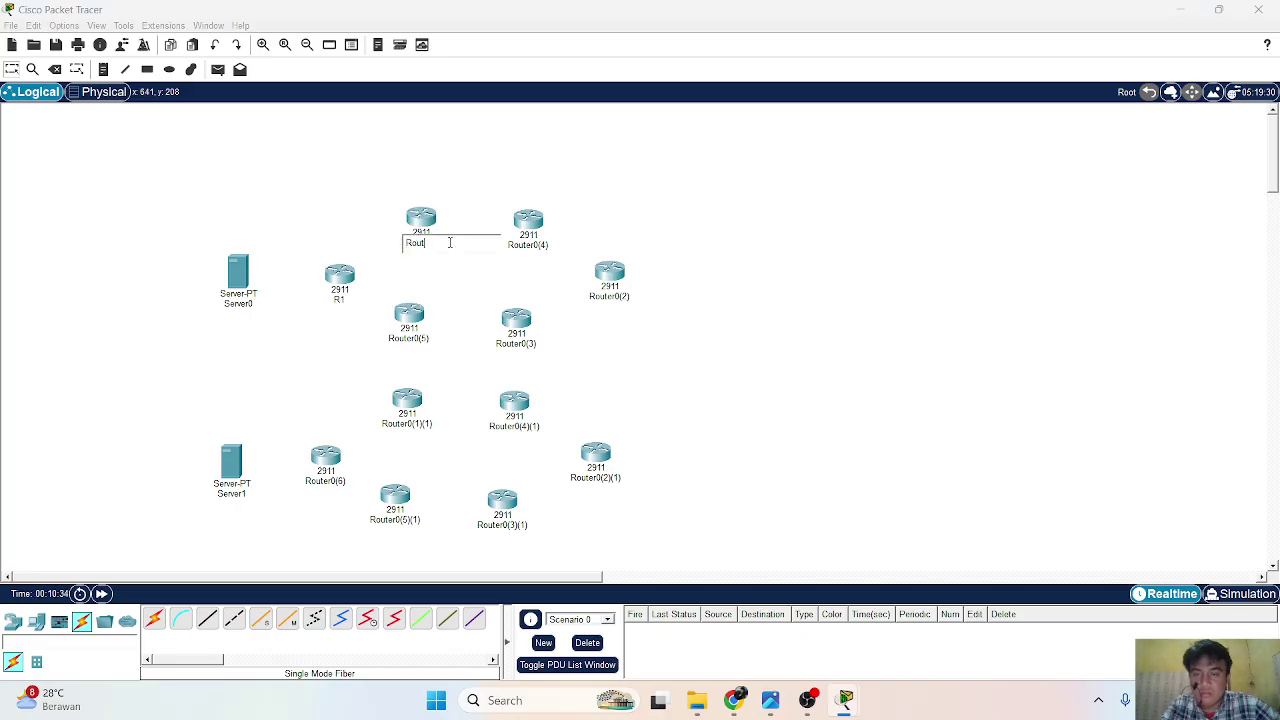
Rename the top router of the second column R3.
click(537, 245)
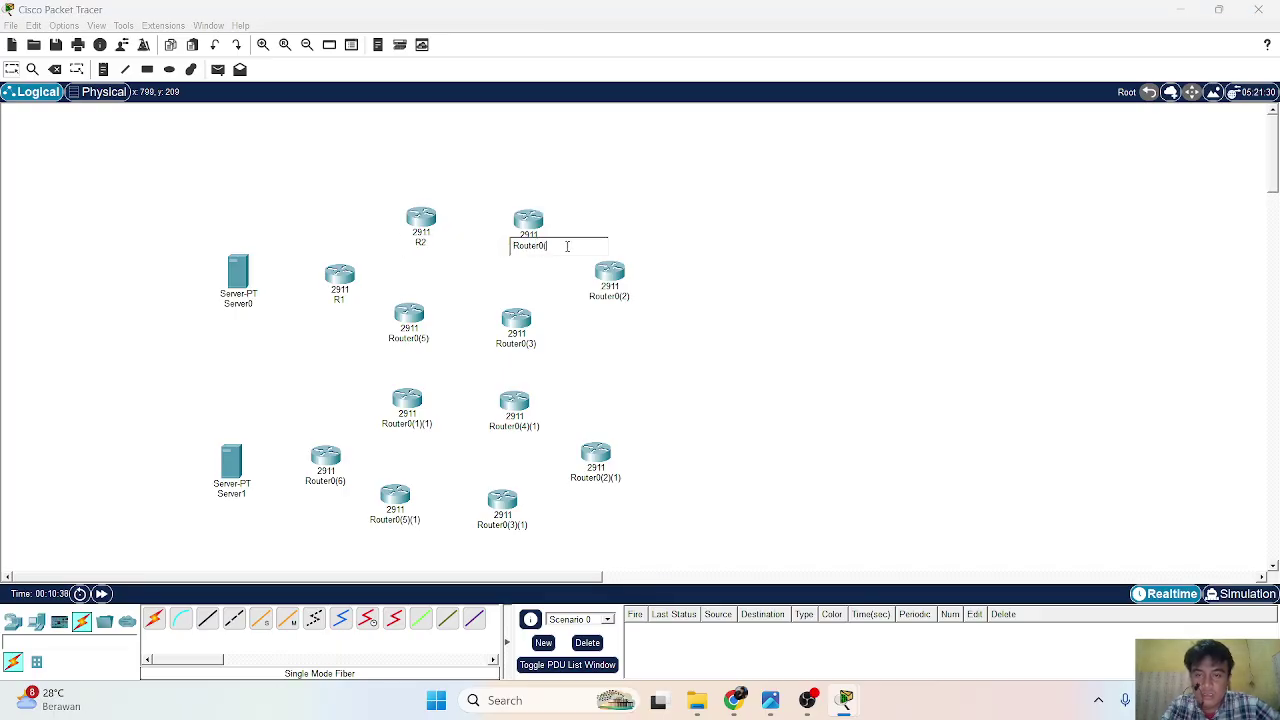
key(BackSpace)
key(BackSpace)
key(BackSpace)
key(BackSpace)
text(3)
Rename the 2911 router below R2 in the upper group R4.
click(401, 340)
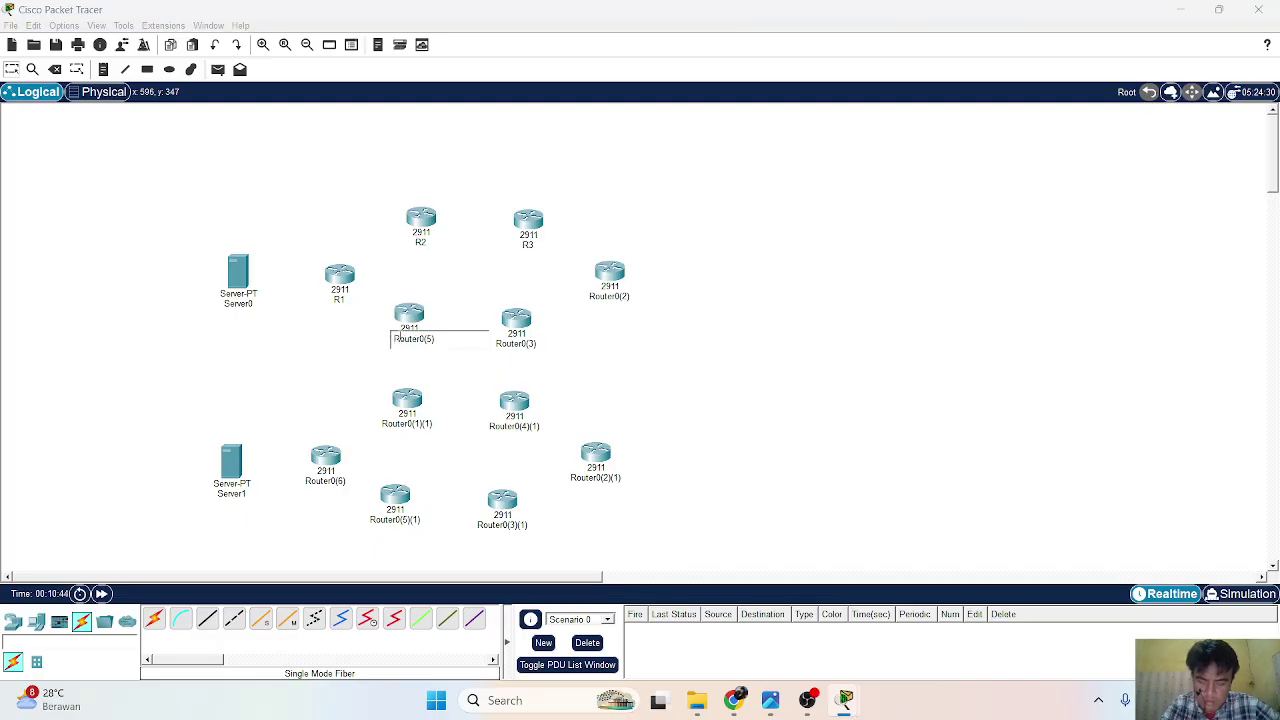
key(BackSpace)
key(BackSpace)
key(BackSpace)
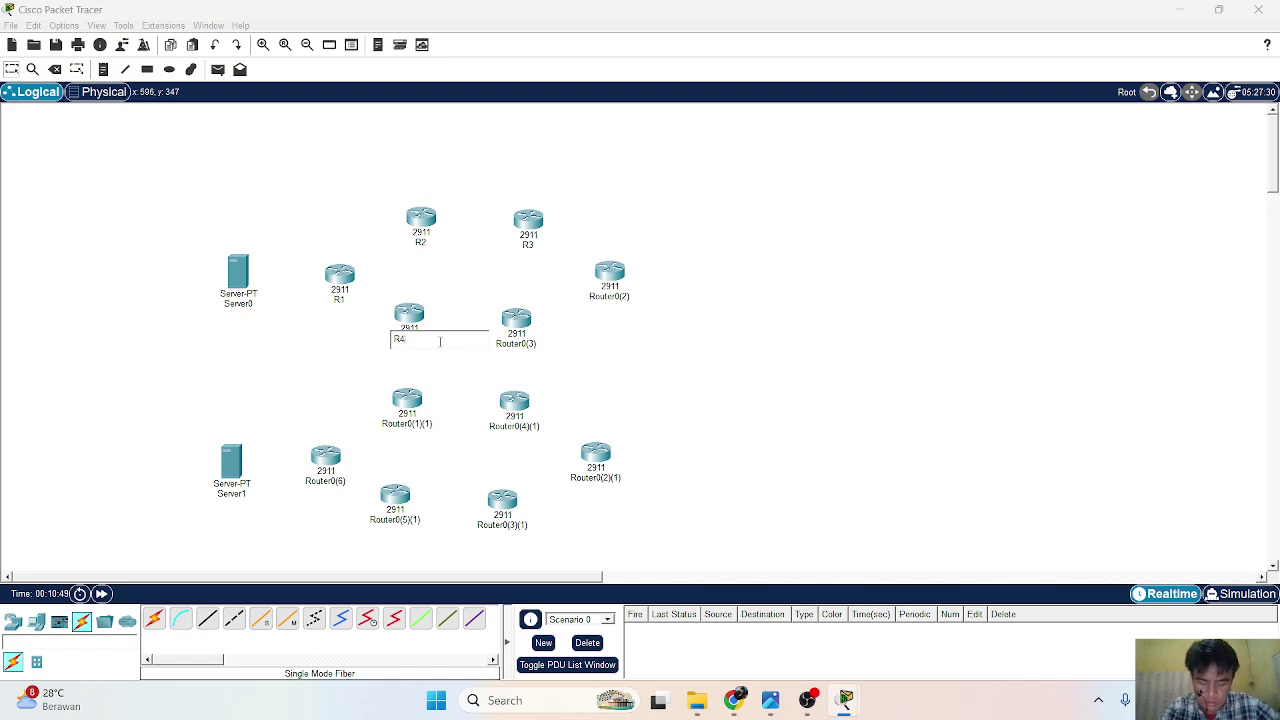
Rename the lower router of the upper group's second column, below R3, R5.
click(518, 345)
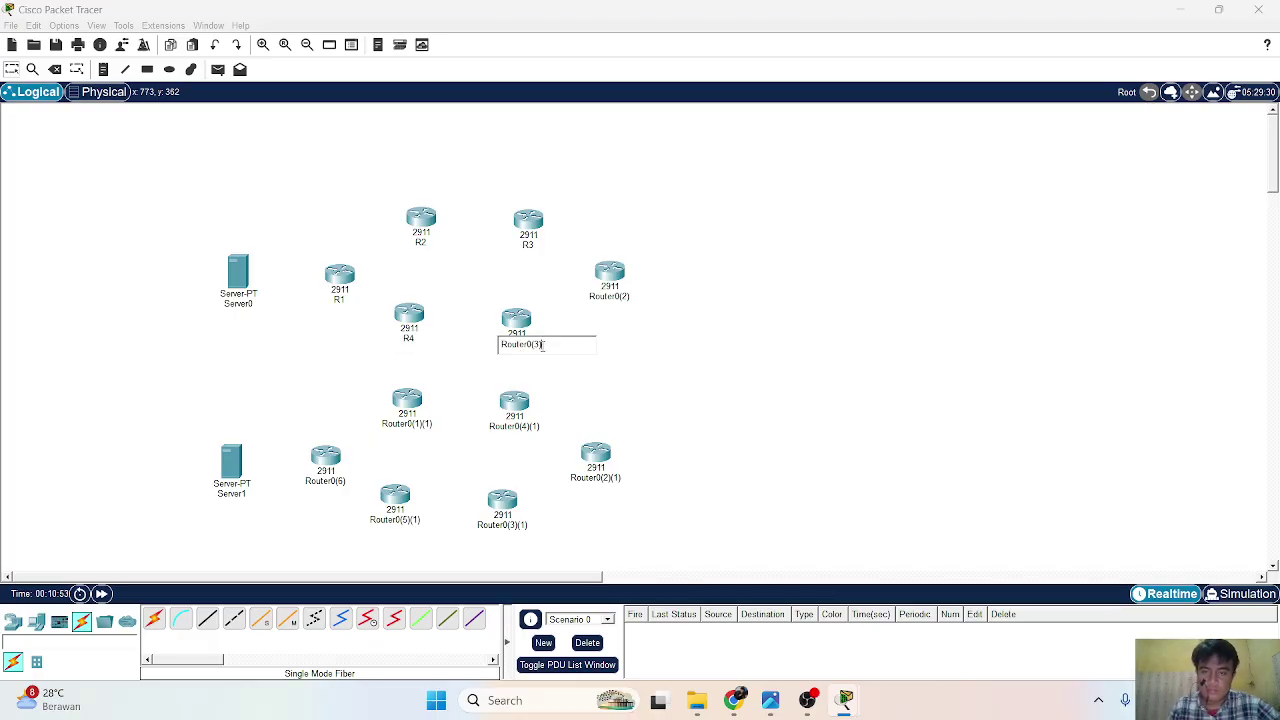
key(BackSpace)
key(BackSpace)
key(BackSpace)
key(BackSpace)
key(BackSpace)
key(BackSpace)
key(BackSpace)
key(BackSpace)
text(5)
Rename the upper group's border router, beyond R3 and R5, R6.
click(622, 296)
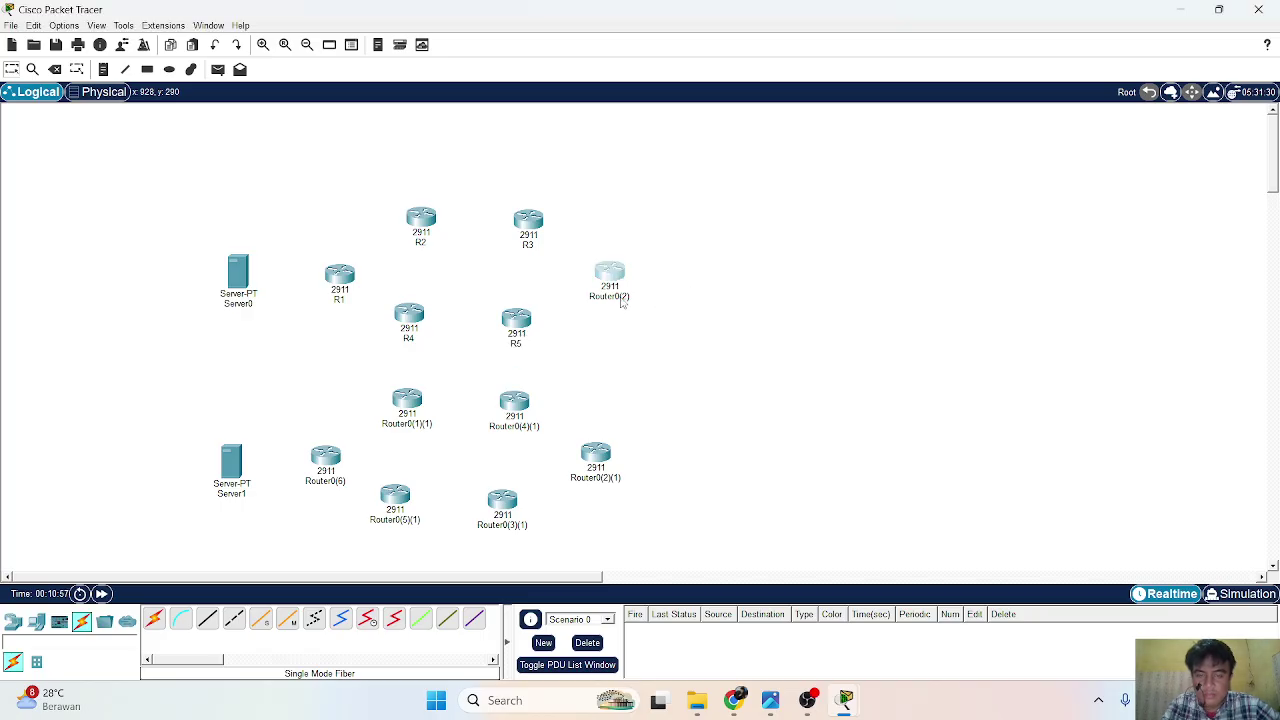
key(BackSpace)
key(BackSpace)
key(BackSpace)
key(BackSpace)
key(BackSpace)
key(BackSpace)
key(BackSpace)
key(BackSpace)
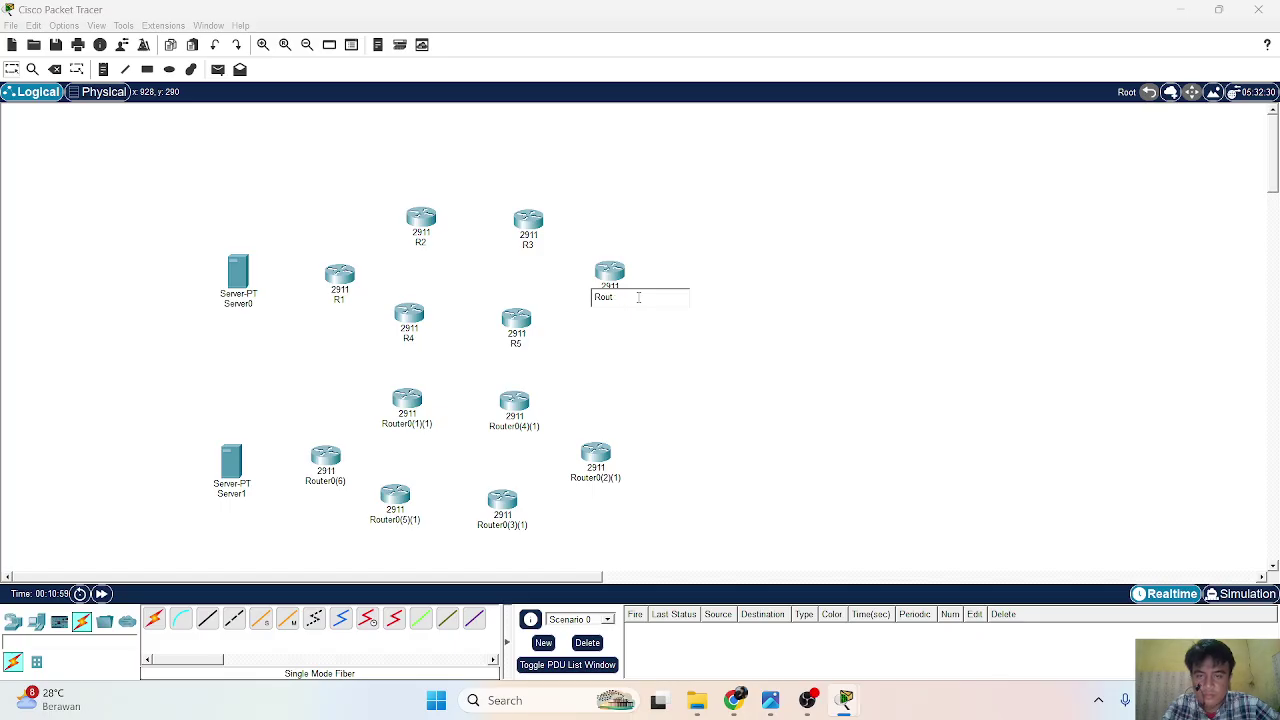
text(6)
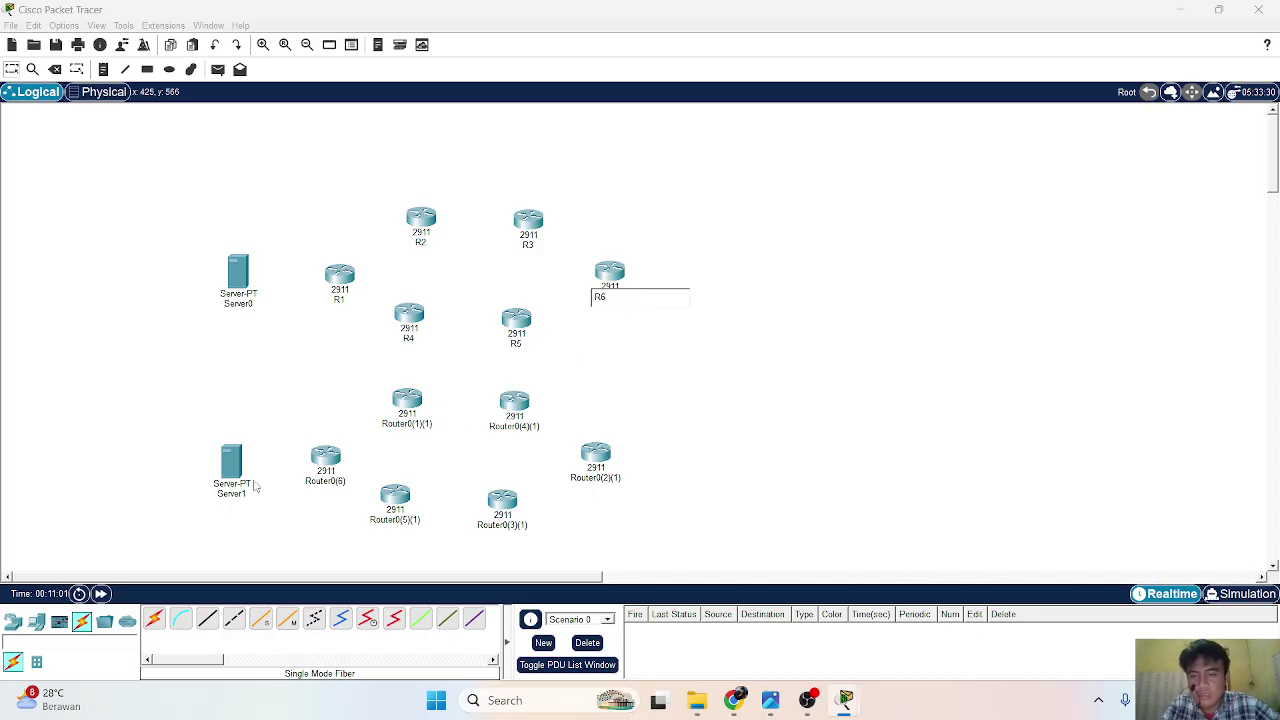
Rename the router beside the lower server, Server1, R7.
click(314, 483)
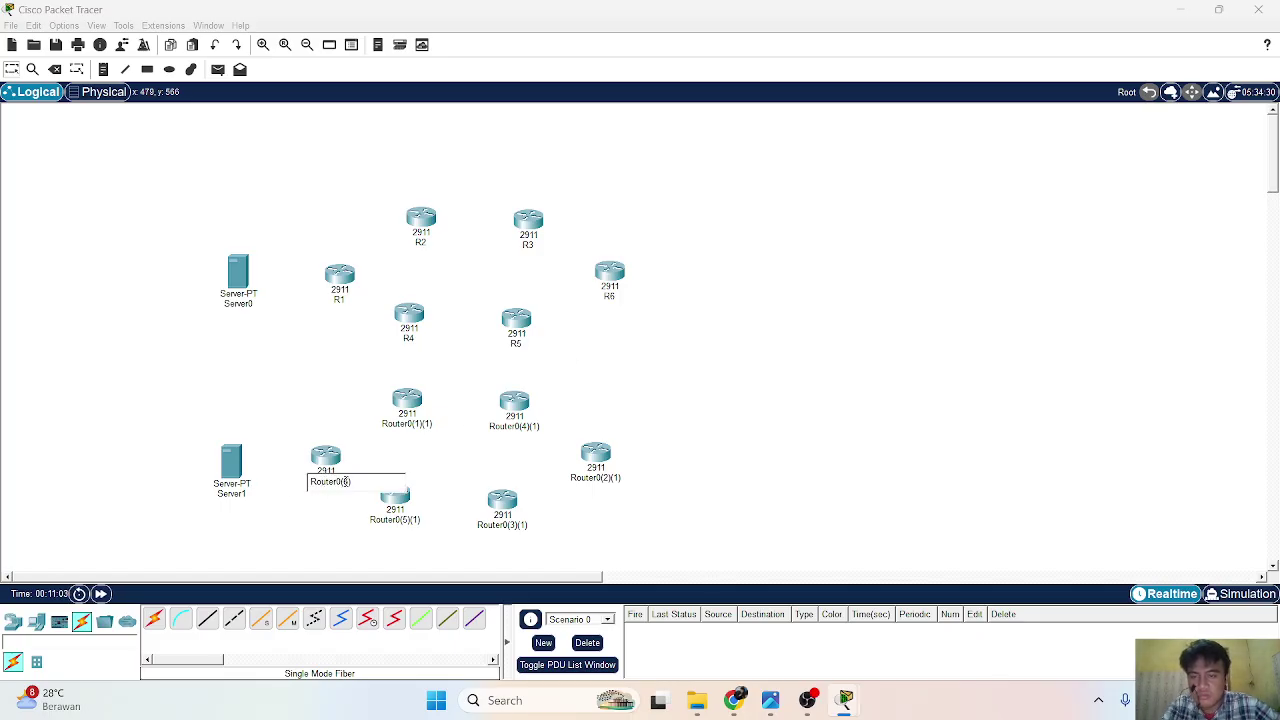
key(BackSpace)
key(BackSpace)
key(BackSpace)
key(BackSpace)
key(BackSpace)
key(BackSpace)
key(BackSpace)
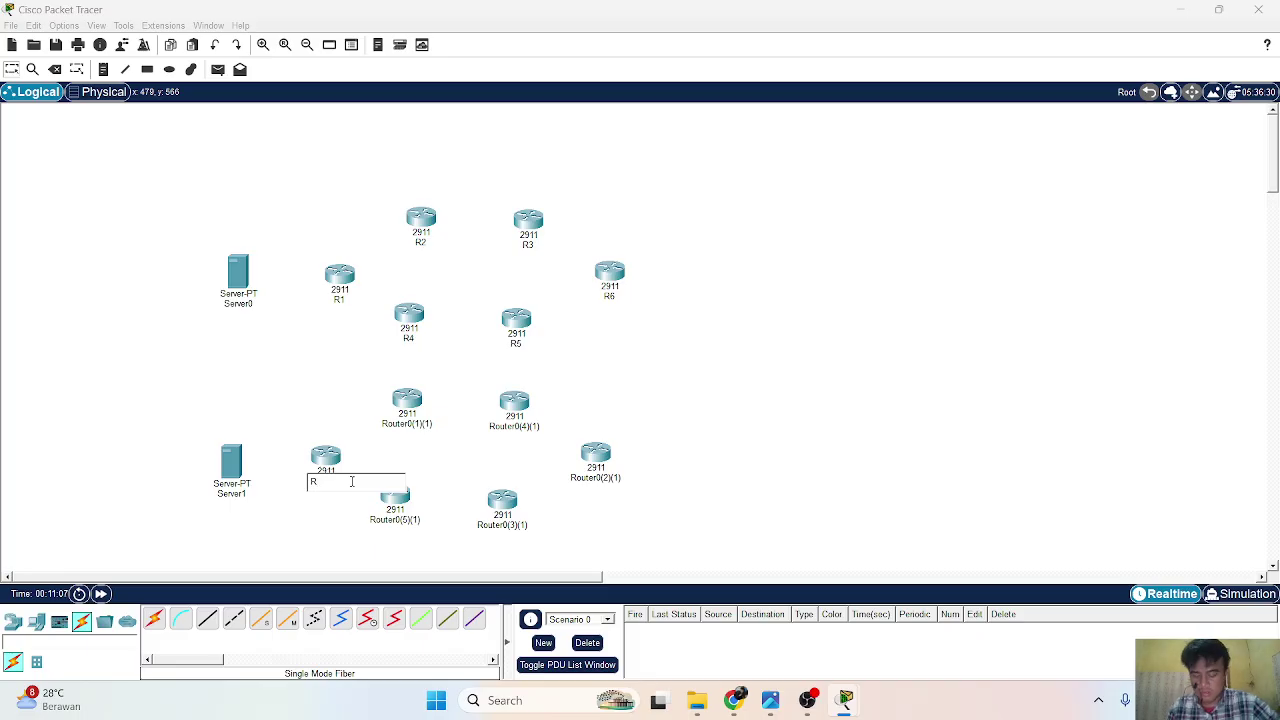
click(431, 429)
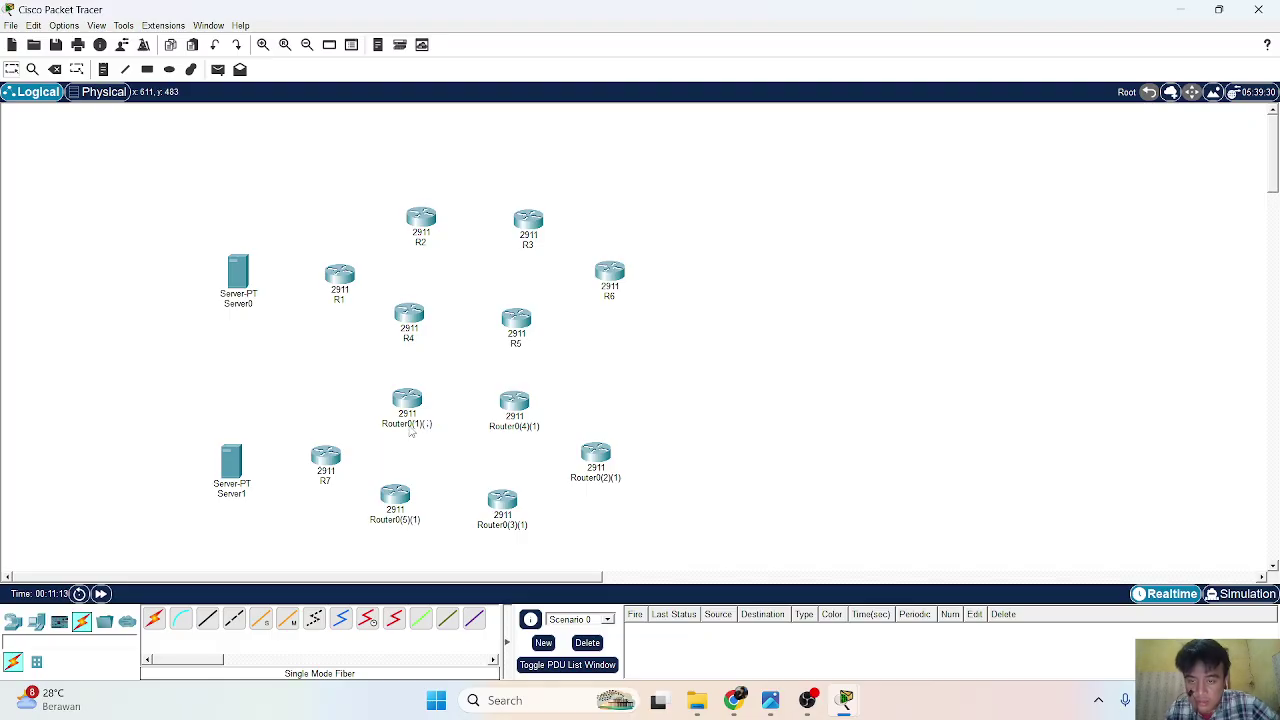
Rename the upper router of the lower group's first column, below R4, R8.
click(404, 424)
key(BackSpace)
key(BackSpace)
key(BackSpace)
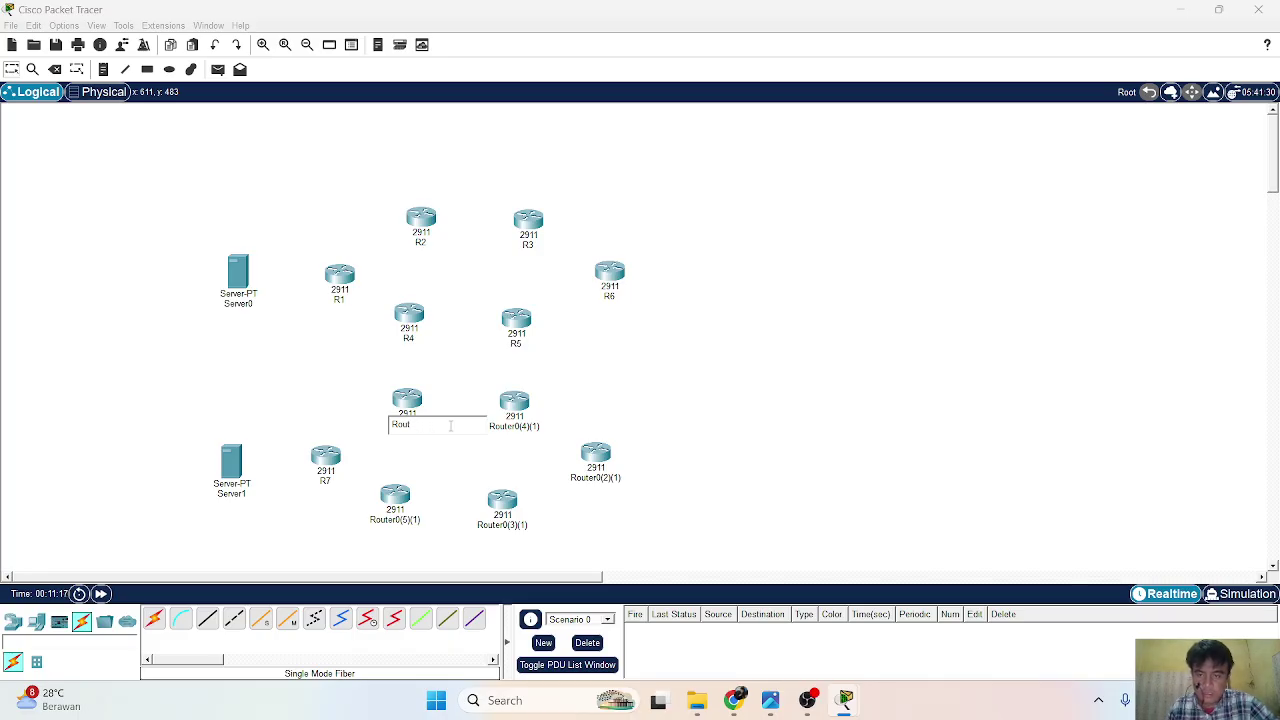
Rename the upper router of the lower group's second column, beside R8, R9.
click(502, 427)
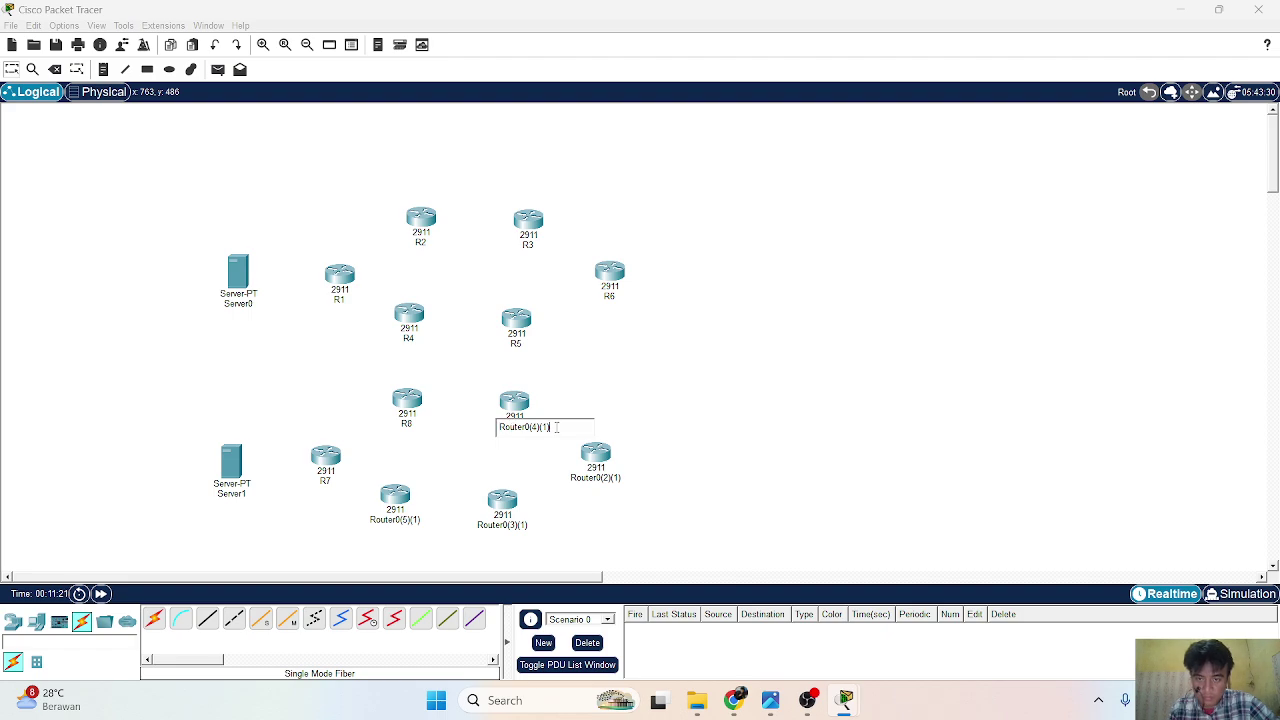
key(BackSpace)
key(BackSpace)
key(BackSpace)
key(BackSpace)
key(BackSpace)
key(BackSpace)
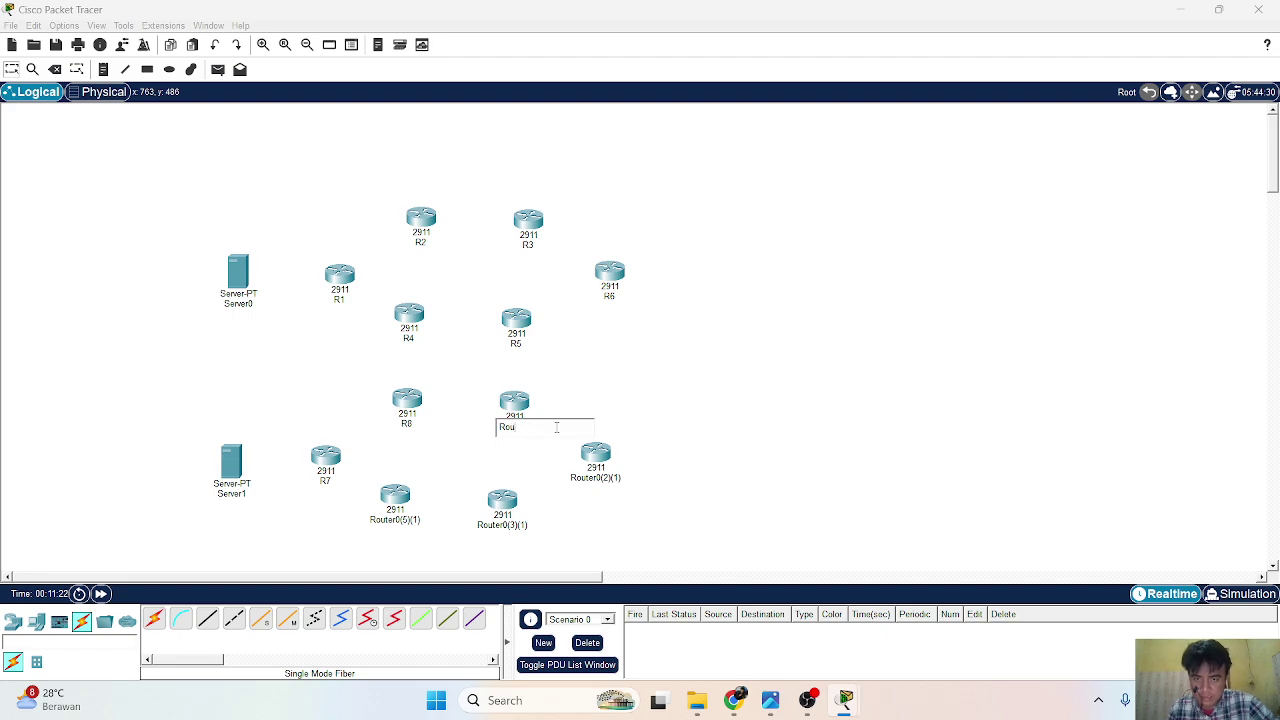
key(BackSpace)
text(9)
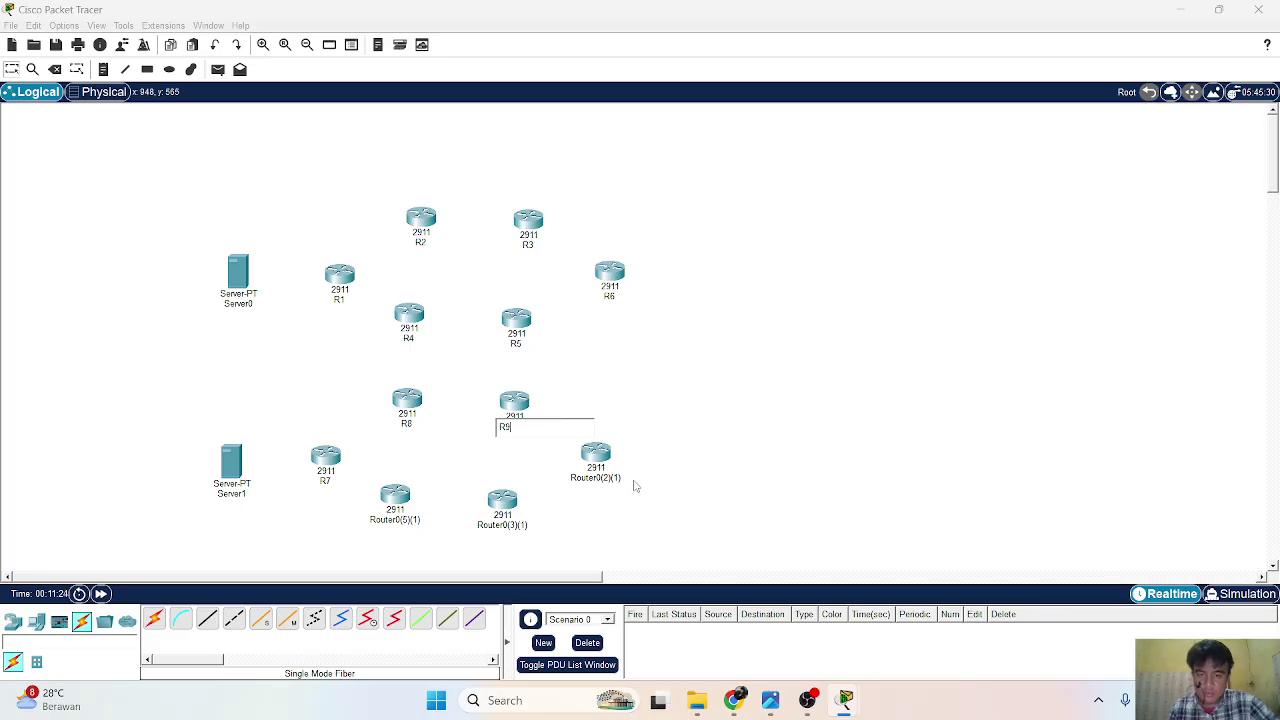
key(Return)
Rename the lower group's border router, to the right of R9, R10.
click(600, 479)
key(BackSpace)
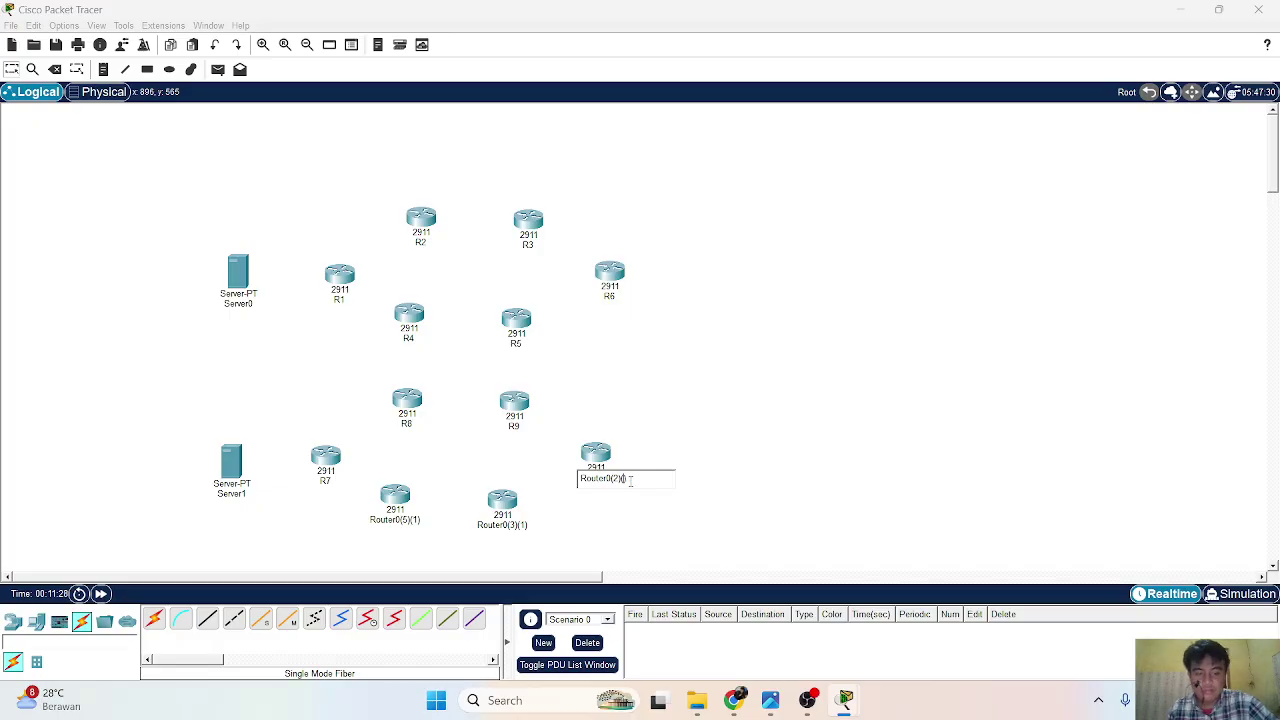
key(BackSpace)
key(BackSpace)
key(BackSpace)
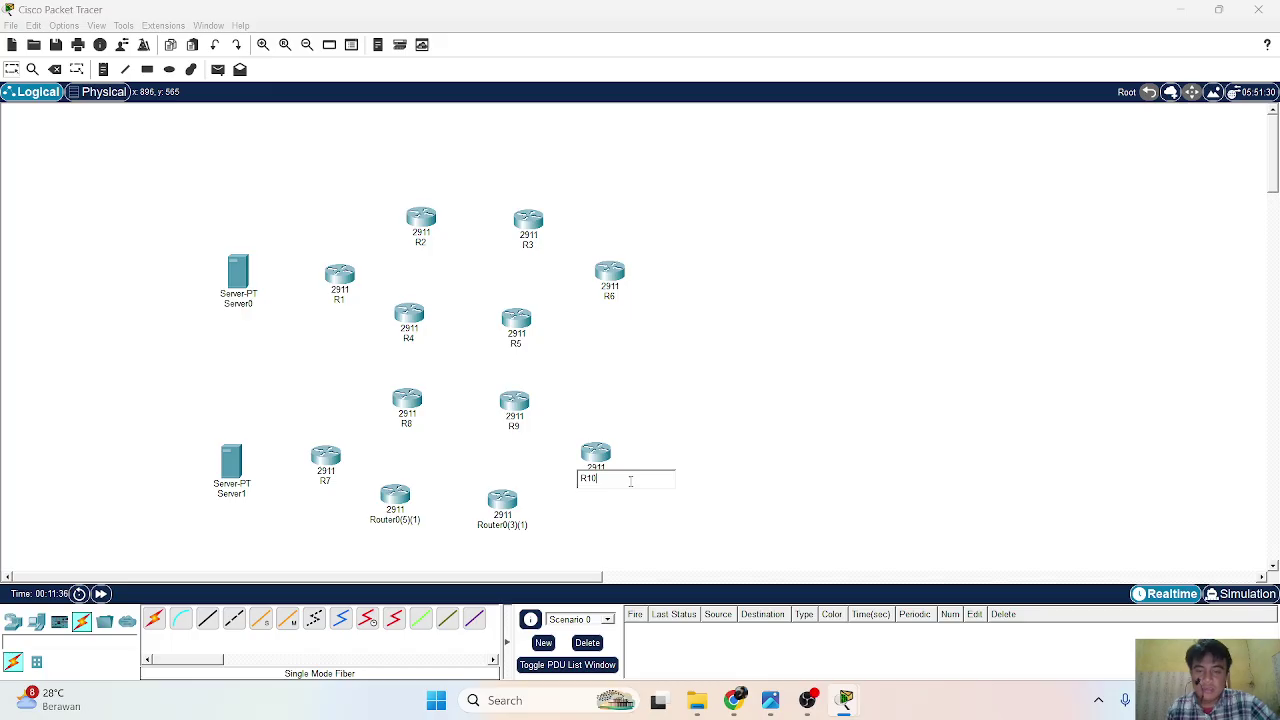
click(648, 524)
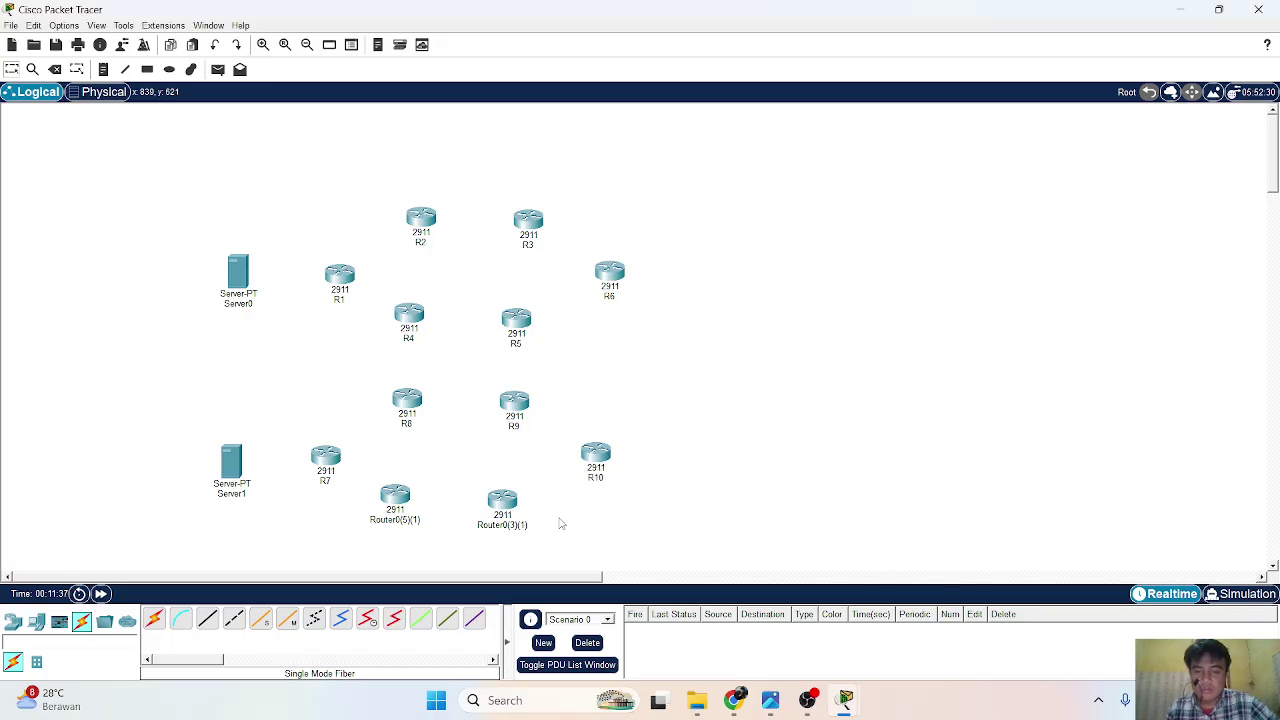
Rename the bottom router of the lower group's second column, below R9, R11.
click(504, 526)
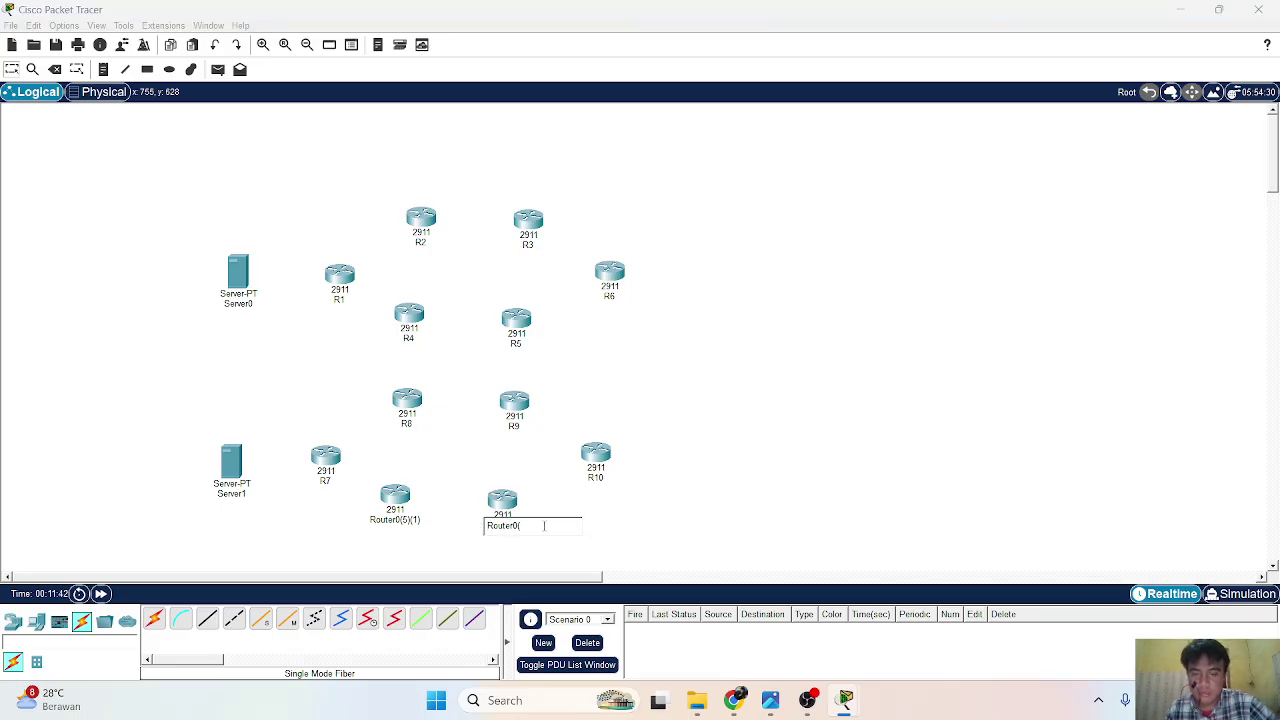
key(BackSpace)
key(BackSpace)
key(BackSpace)
key(BackSpace)
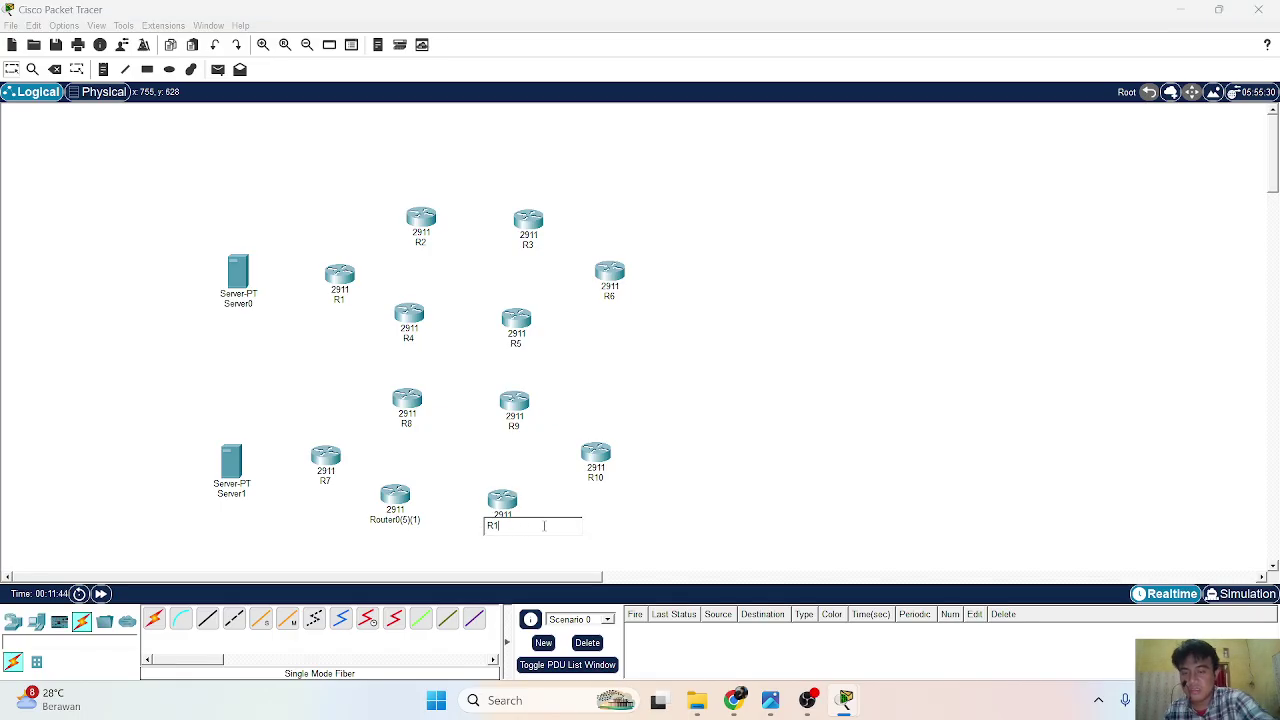
click(622, 543)
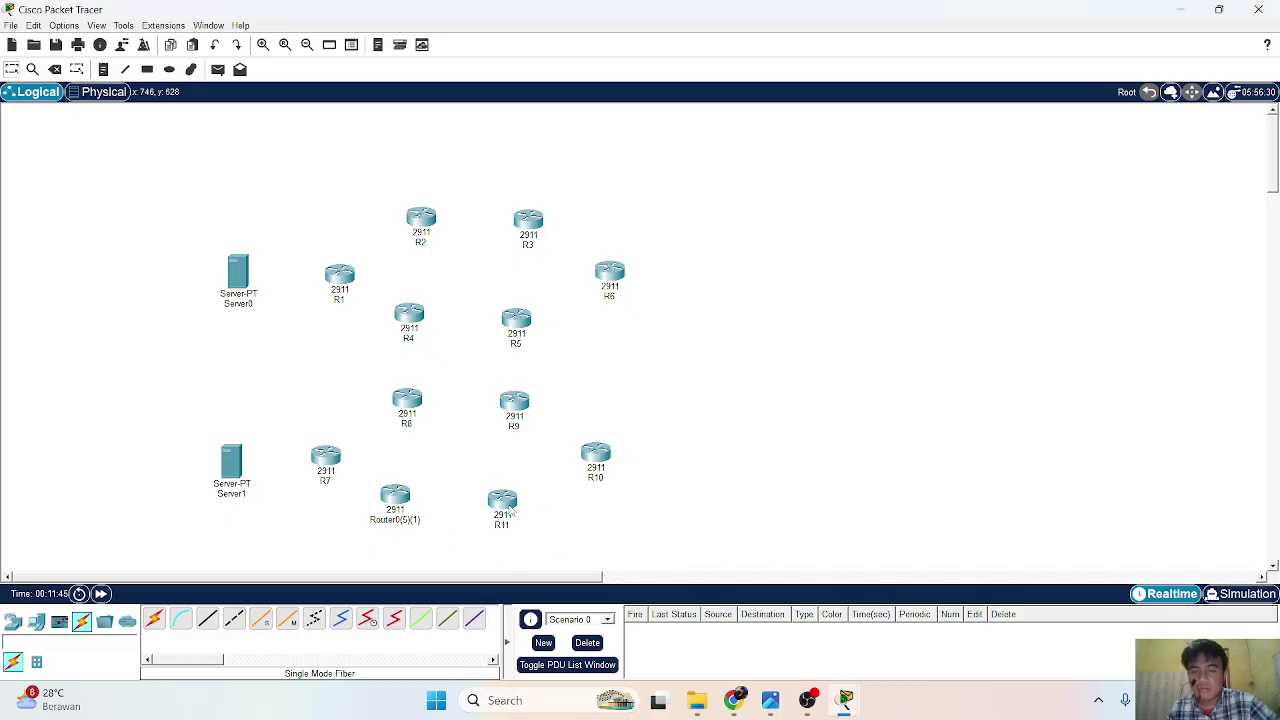
Rename the bottom router of the lower group's first column, below R8, R12.
click(405, 520)
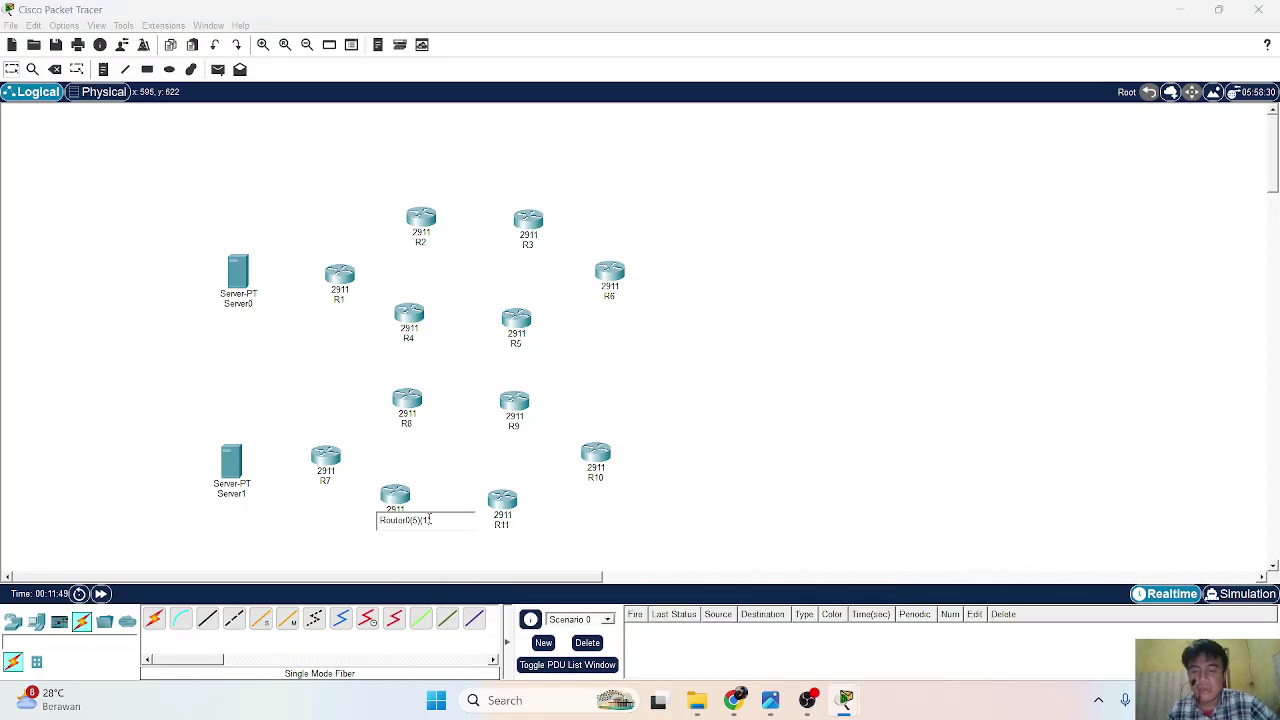
key(BackSpace)
key(BackSpace)
key(BackSpace)
key(BackSpace)
key(BackSpace)
key(BackSpace)
key(BackSpace)
key(BackSpace)
key(BackSpace)
key(BackSpace)
key(BackSpace)
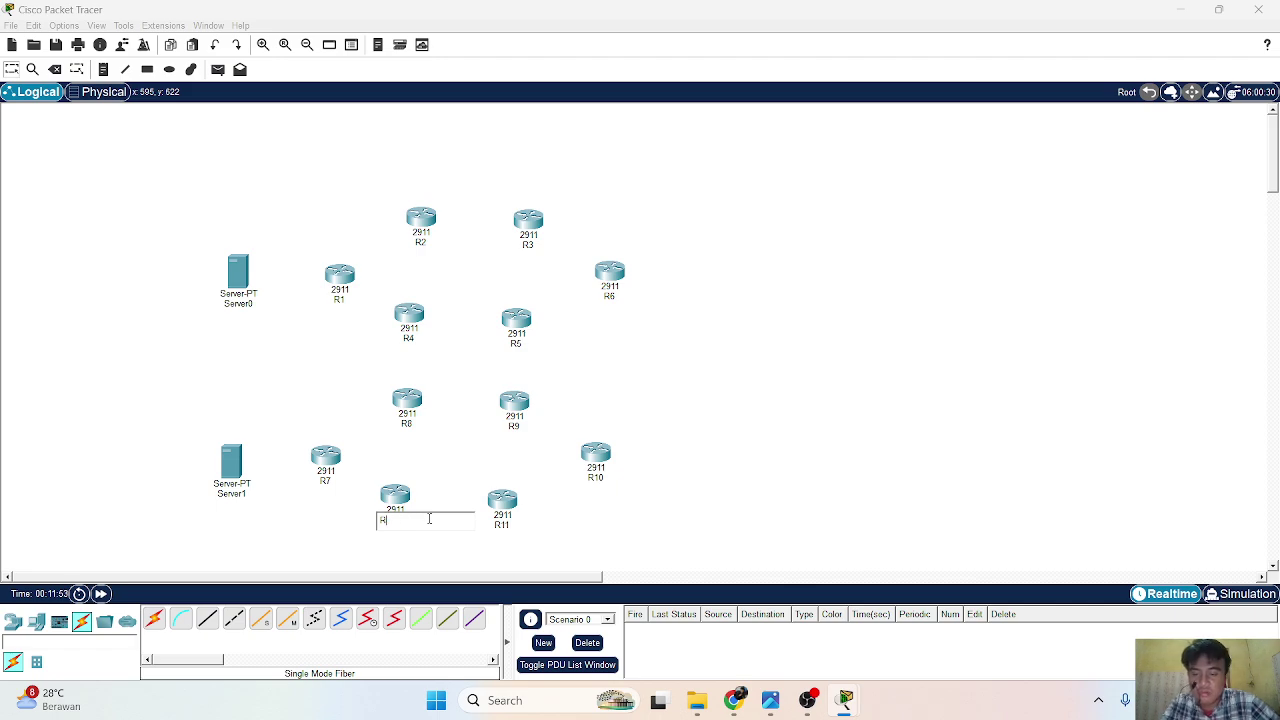
text(12)
click(803, 417)
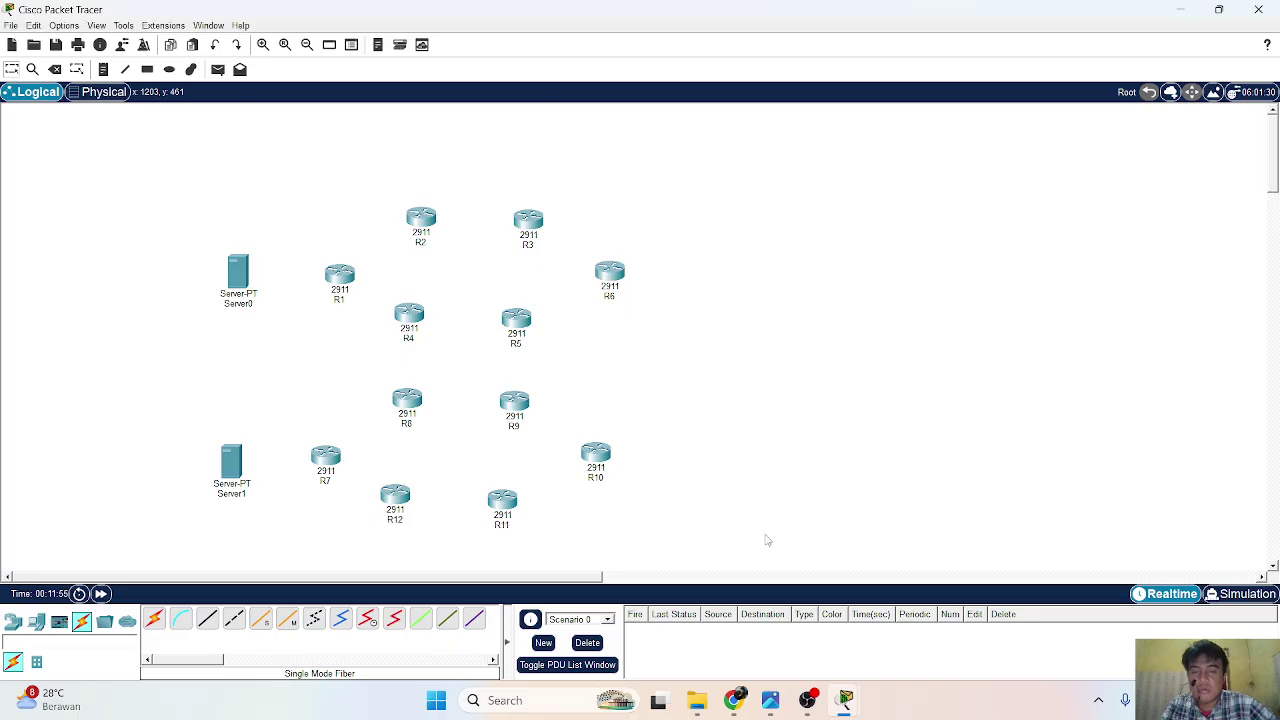
Following the Region 1 diagram, connect Server0's FastEthernet0 to R1's GigabitEthernet0/0 with a copper cross-over cable.
mouse_move(403, 333)
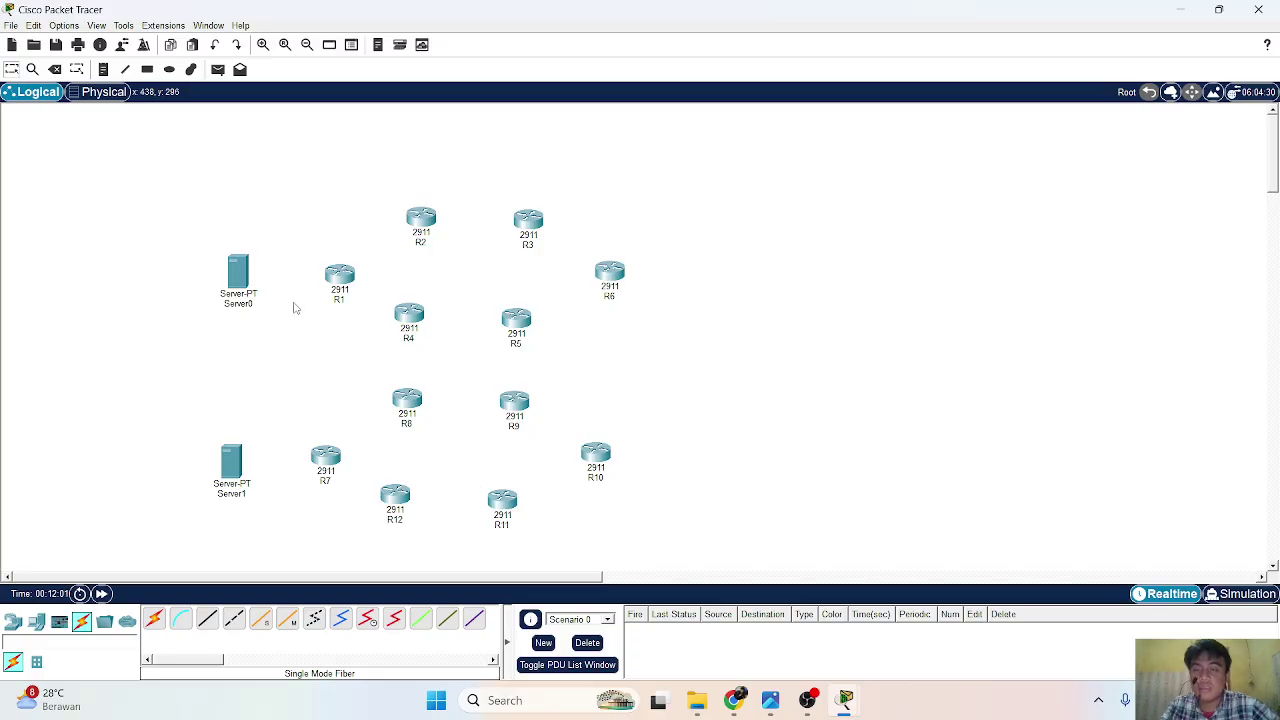
click(770, 700)
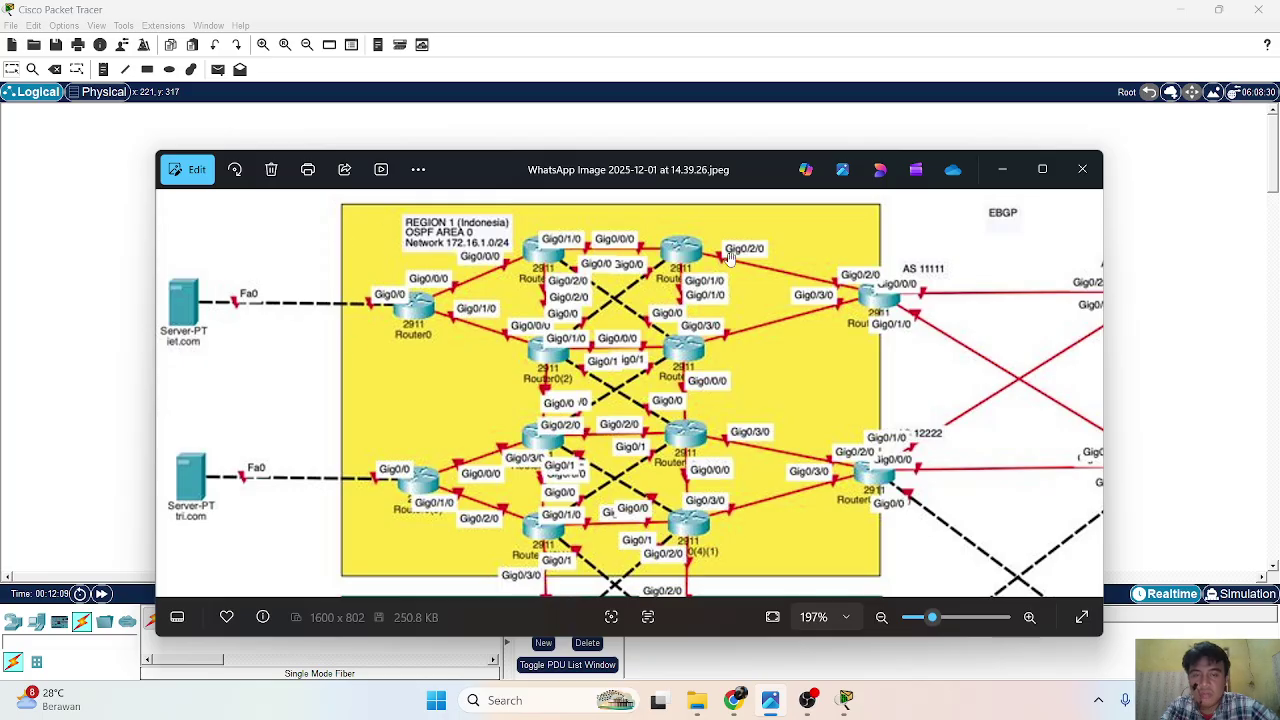
click(1001, 168)
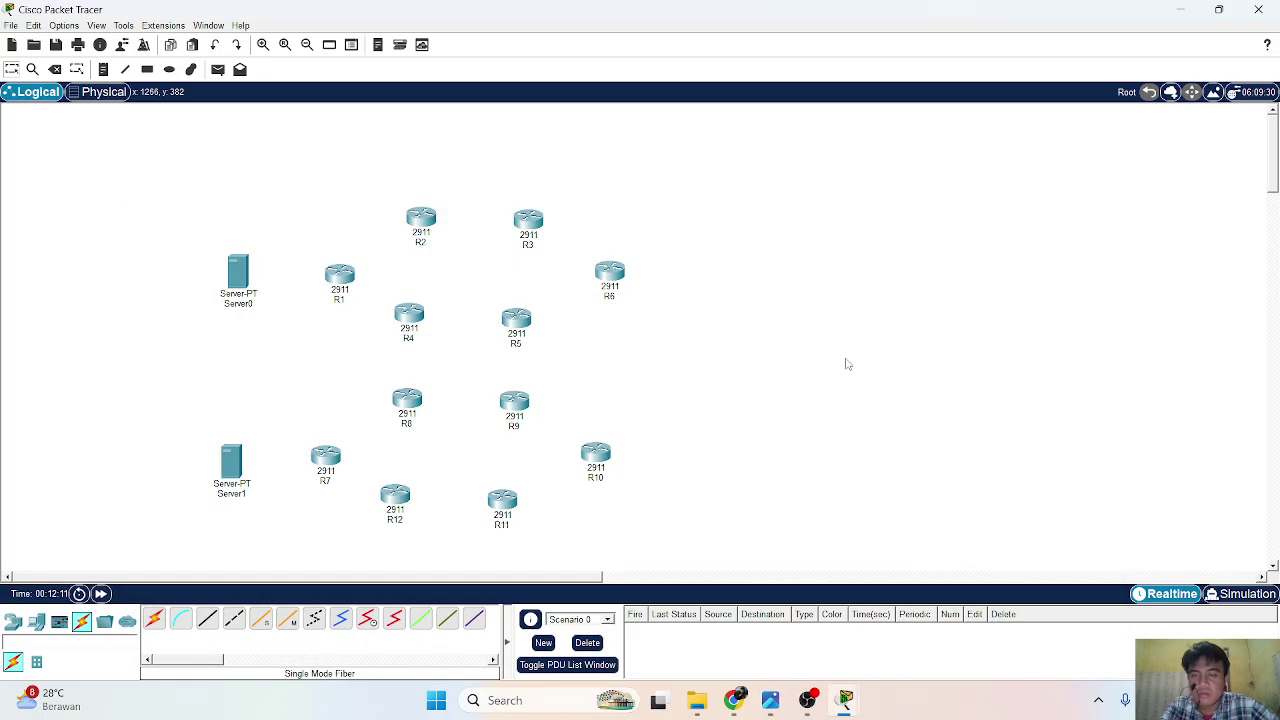
click(234, 618)
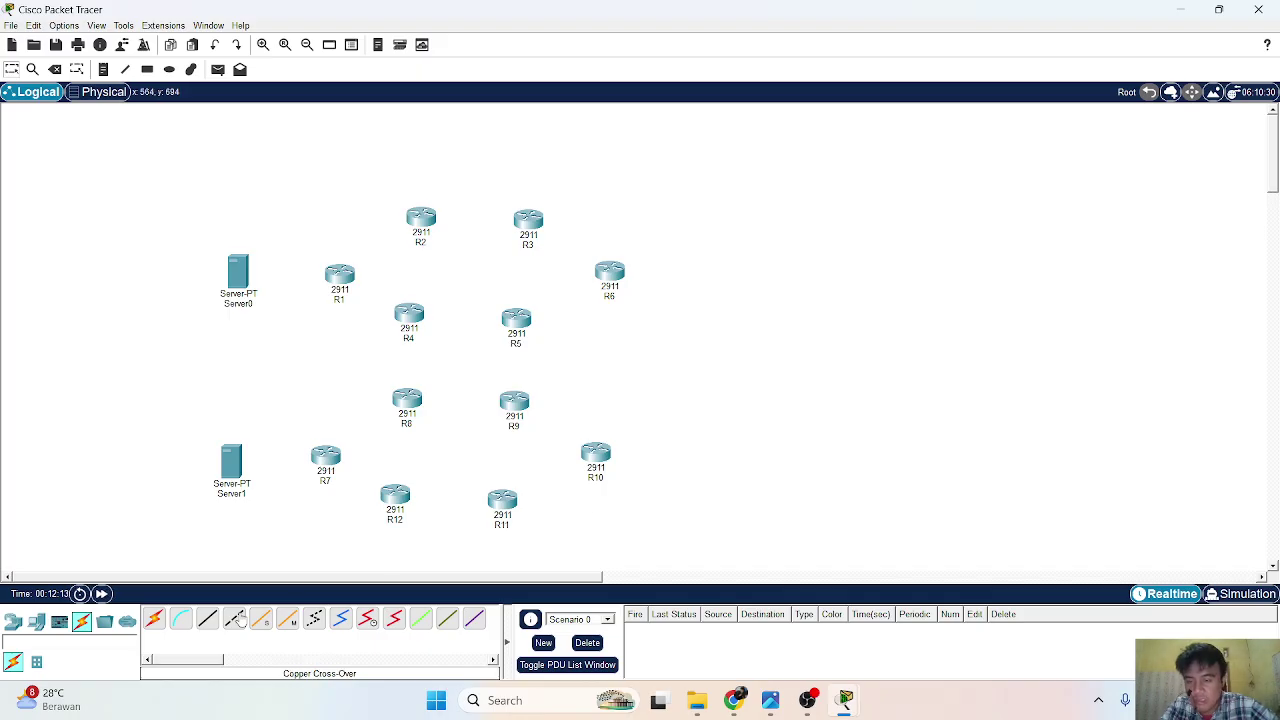
click(241, 270)
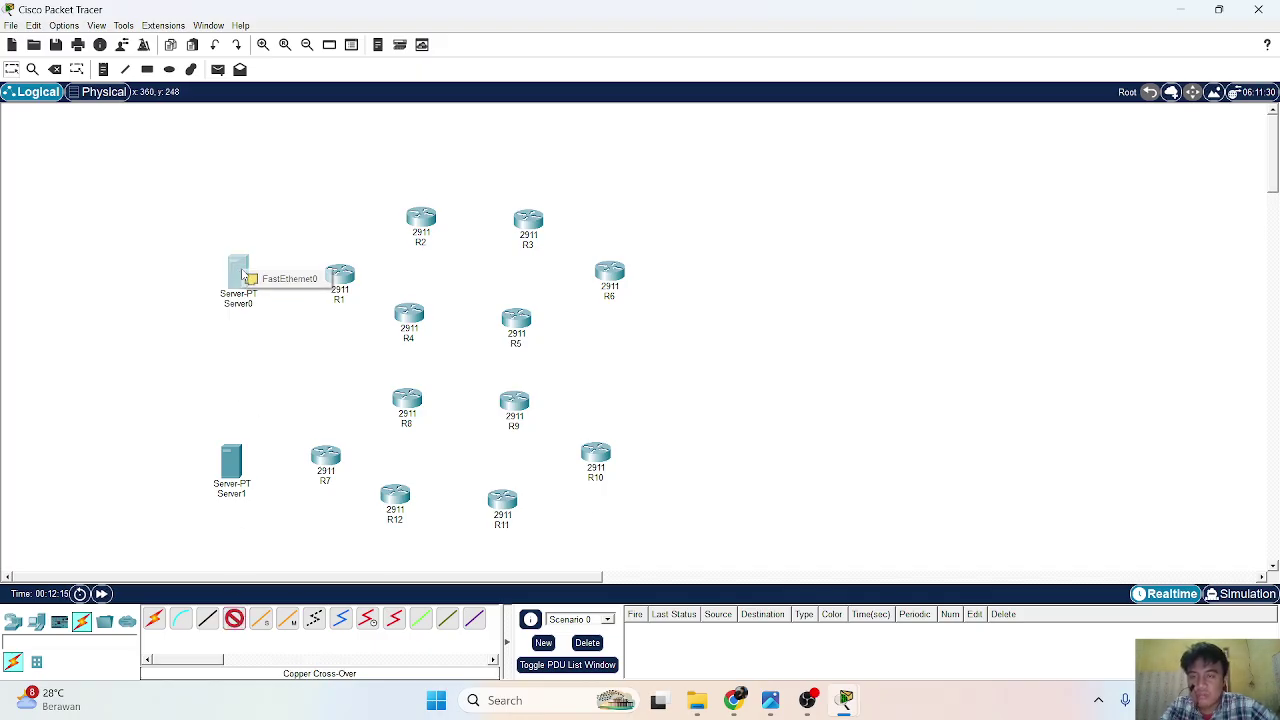
click(270, 280)
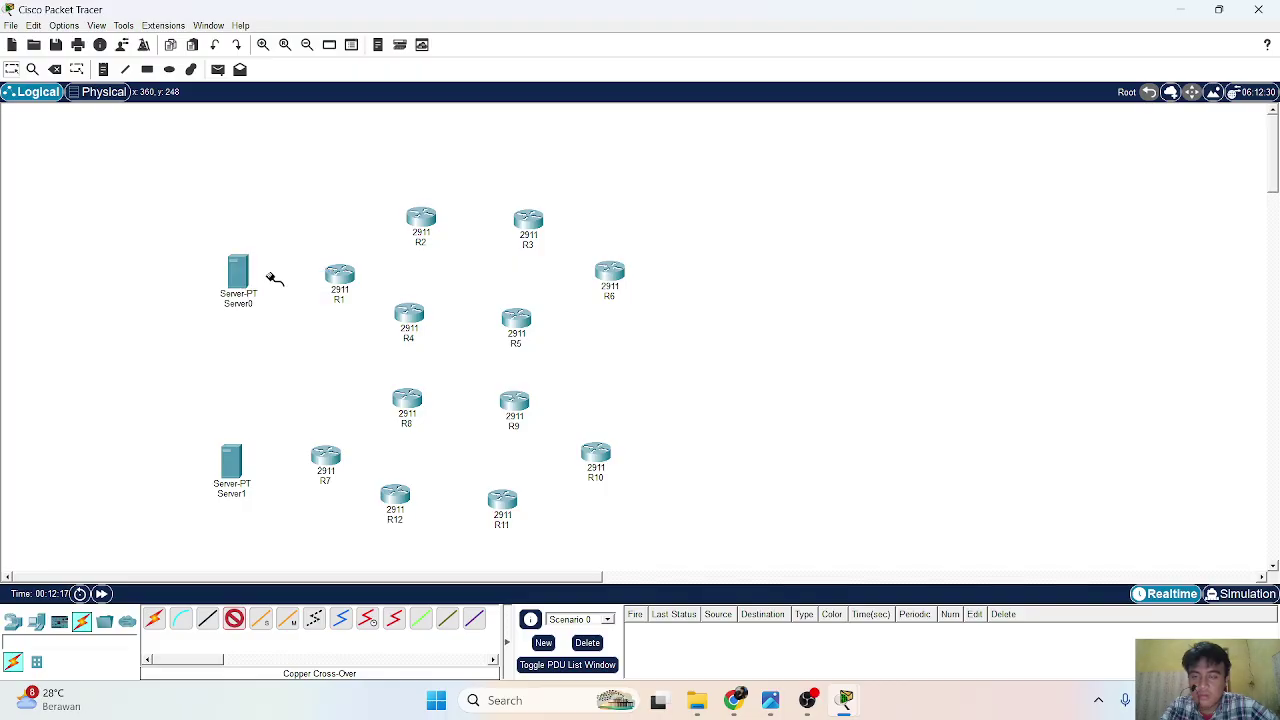
click(339, 273)
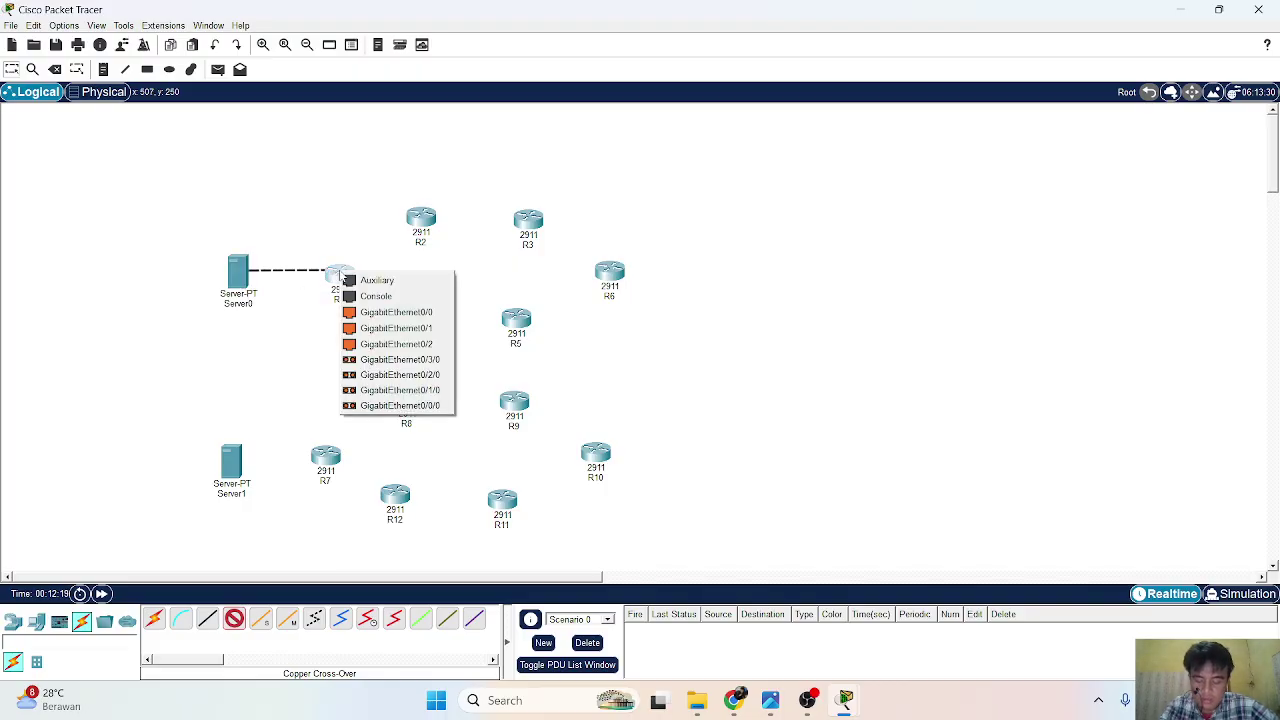
click(370, 313)
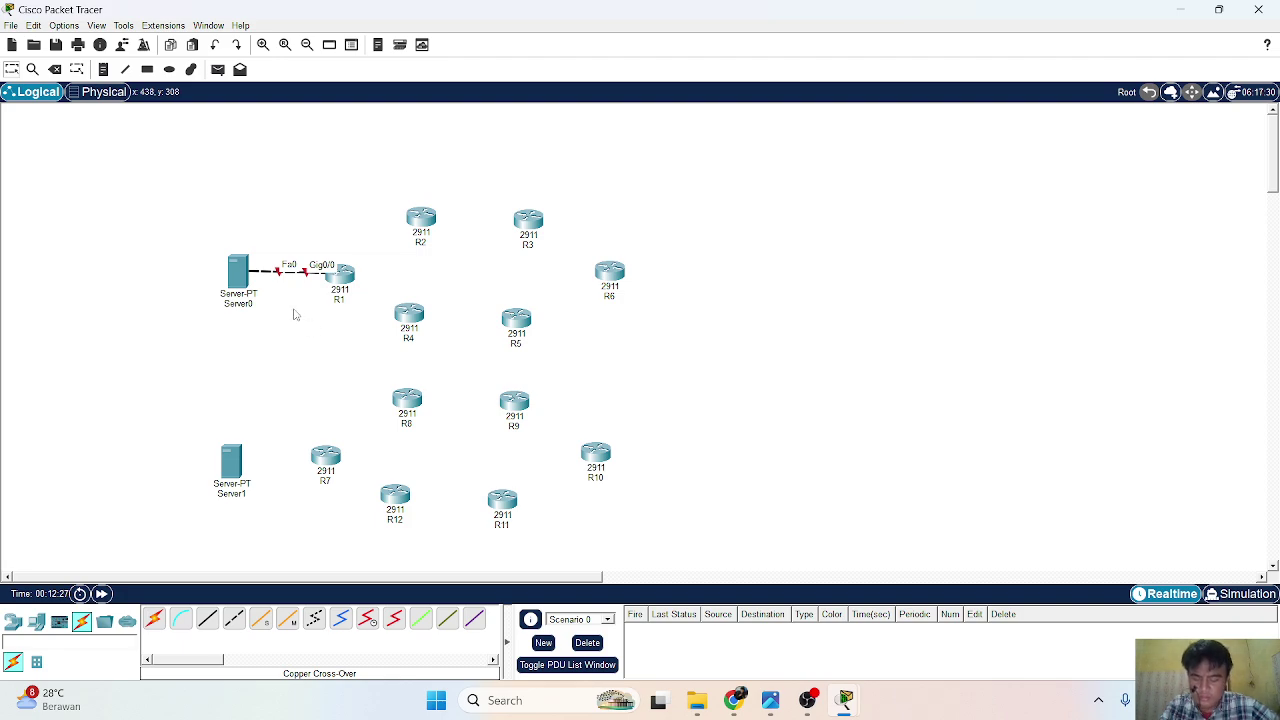
Connect Server1's FastEthernet0 to R7's GigabitEthernet0/0 with a copper cross-over cable.
click(232, 621)
click(230, 462)
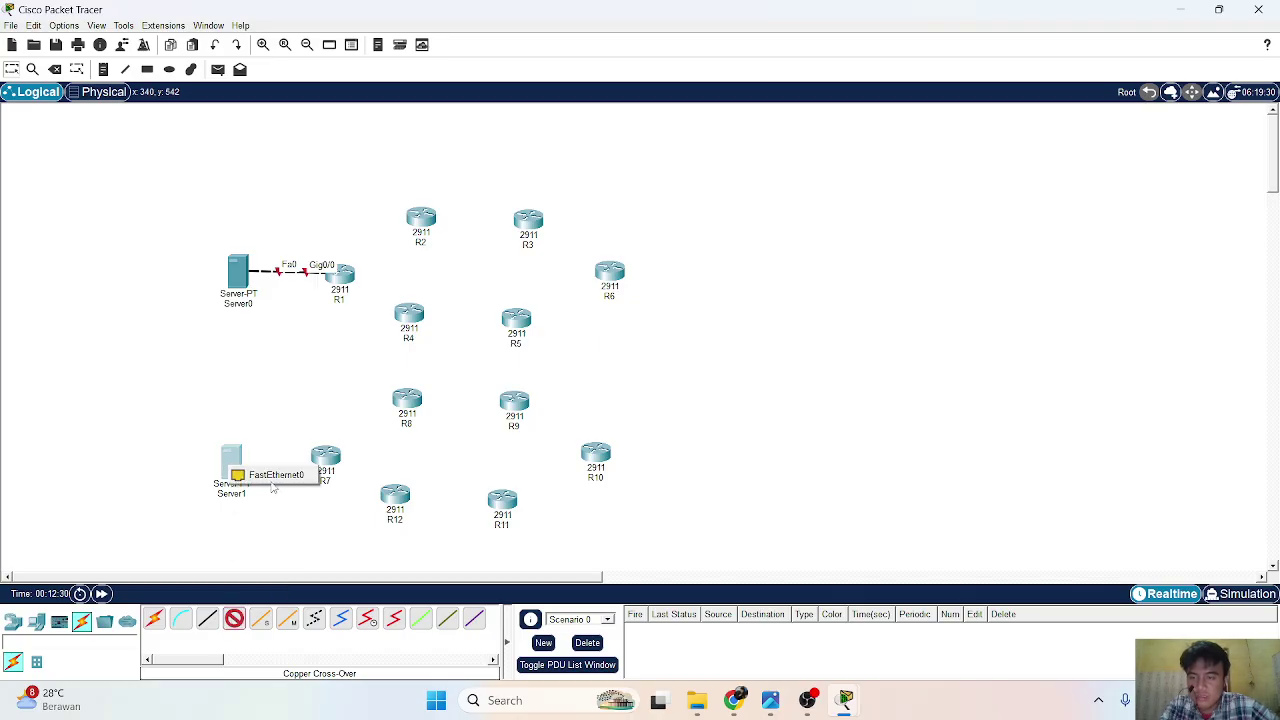
click(274, 475)
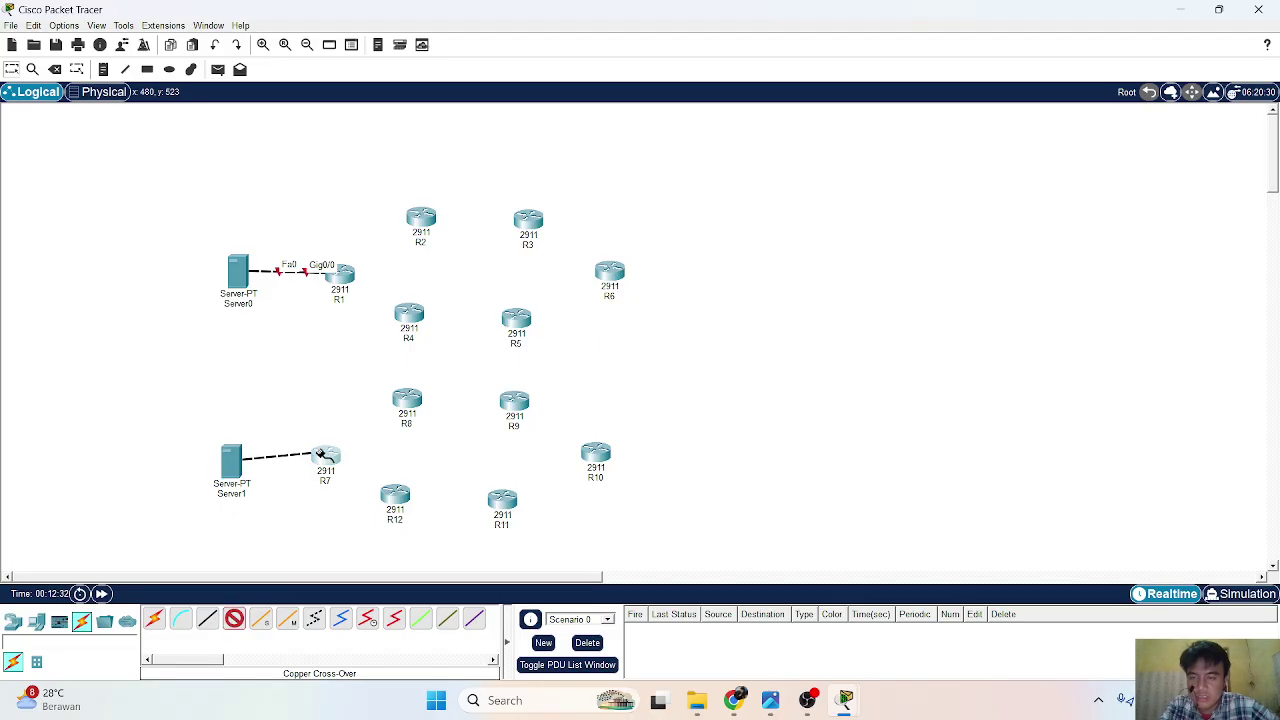
click(319, 453)
click(354, 495)
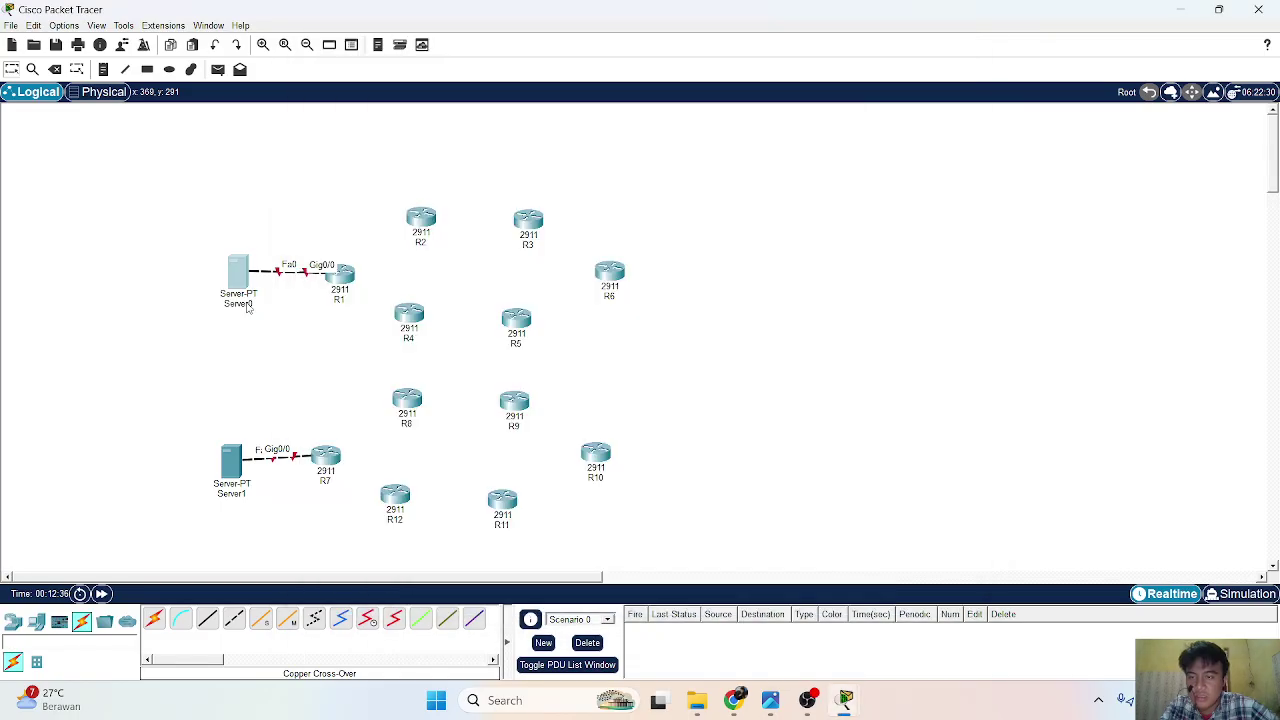
Rename the upper Server-PT, connected to R1, S1.
click(245, 302)
key(BackSpace)
key(BackSpace)
key(BackSpace)
key(BackSpace)
key(BackSpace)
key(BackSpace)
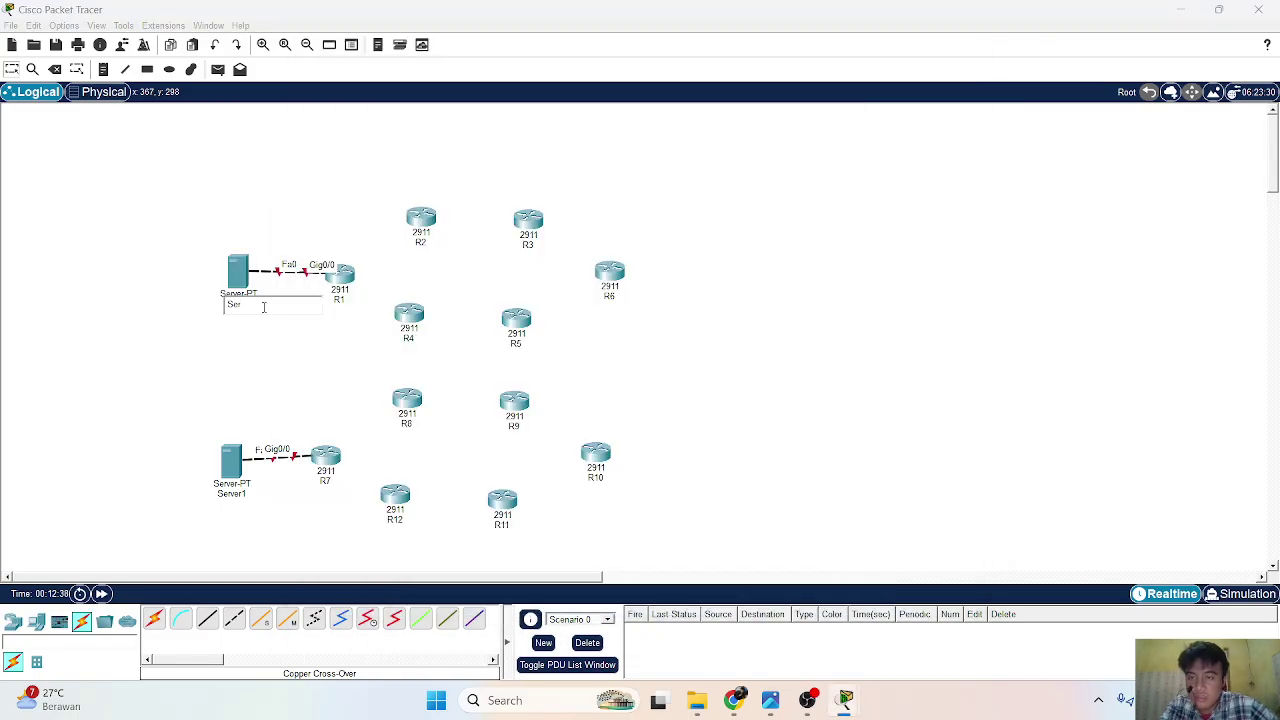
text(1)
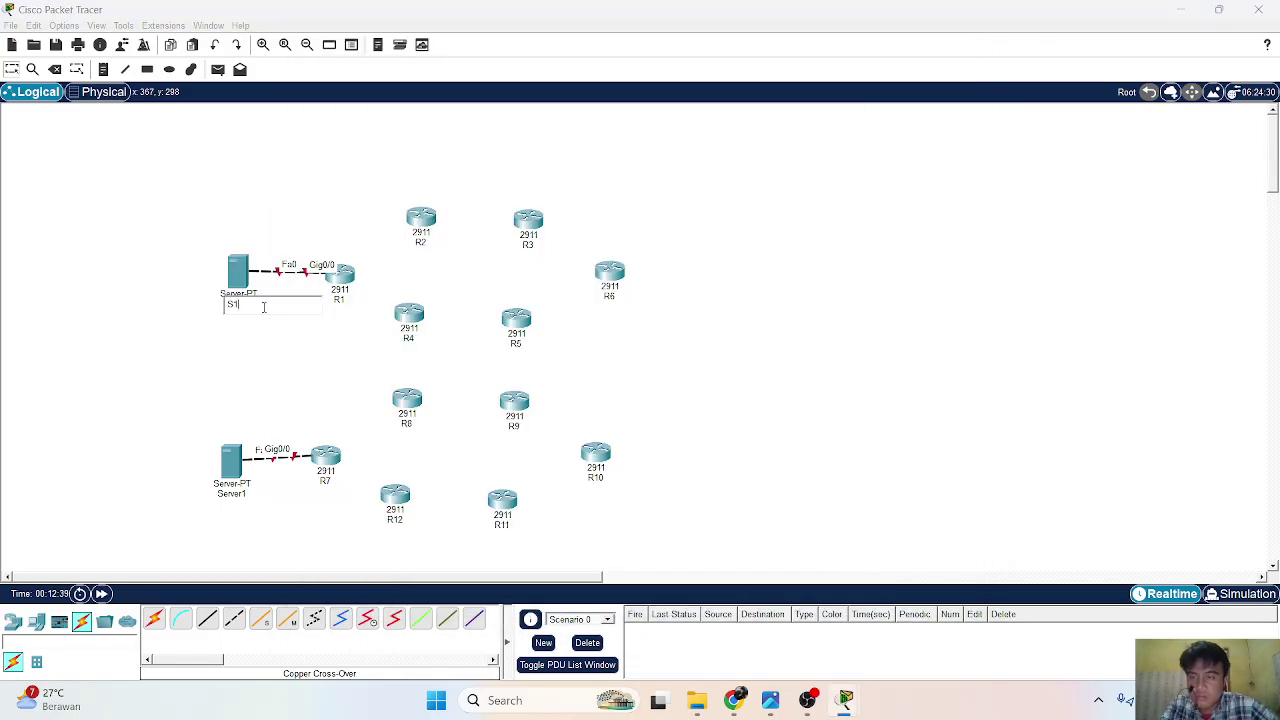
Rename the upper Server-PT, connected to R1, SER 1.
click(241, 500)
click(243, 303)
text(Ser)
key(BackSpace)
key(BackSpace)
key(BackSpace)
key(BackSpace)
key(BackSpace)
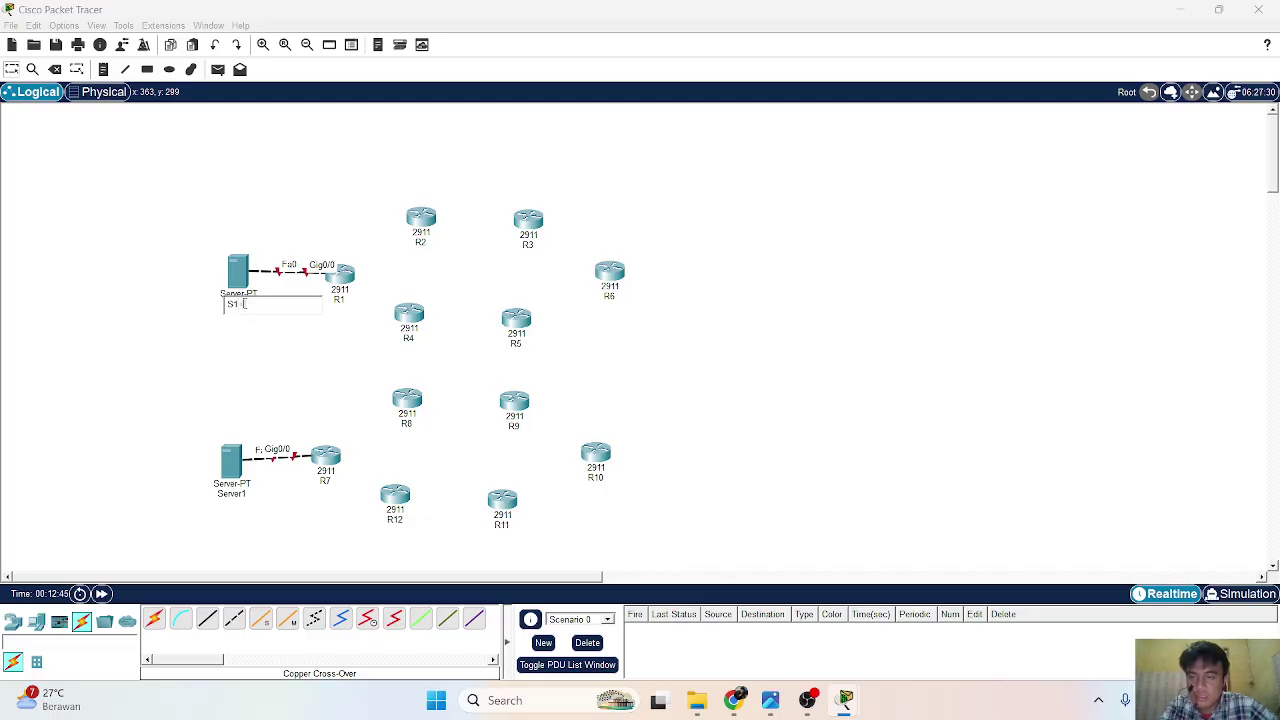
text(er)
key(BackSpace)
key(BackSpace)
text(ER)
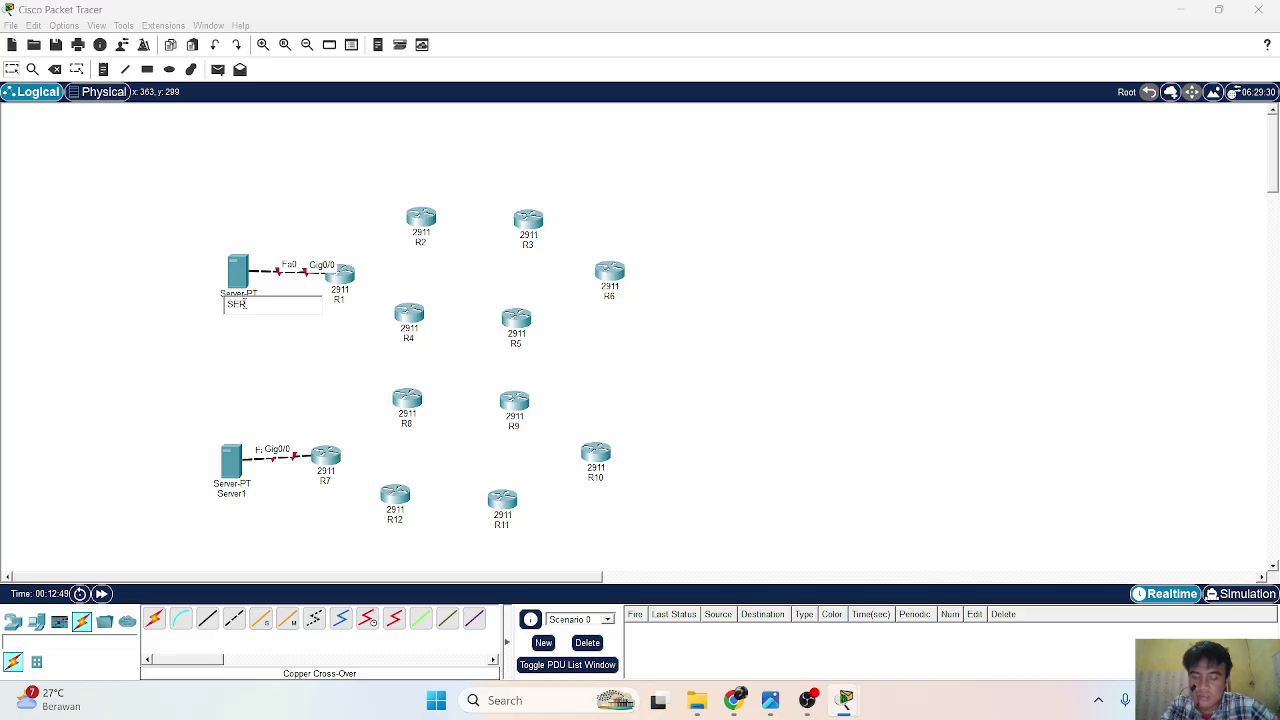
text( 1)
key(Return)
Rename the lower Server-PT, connected to R7, SER 2 and shift it slightly to level it with R7.
click(242, 494)
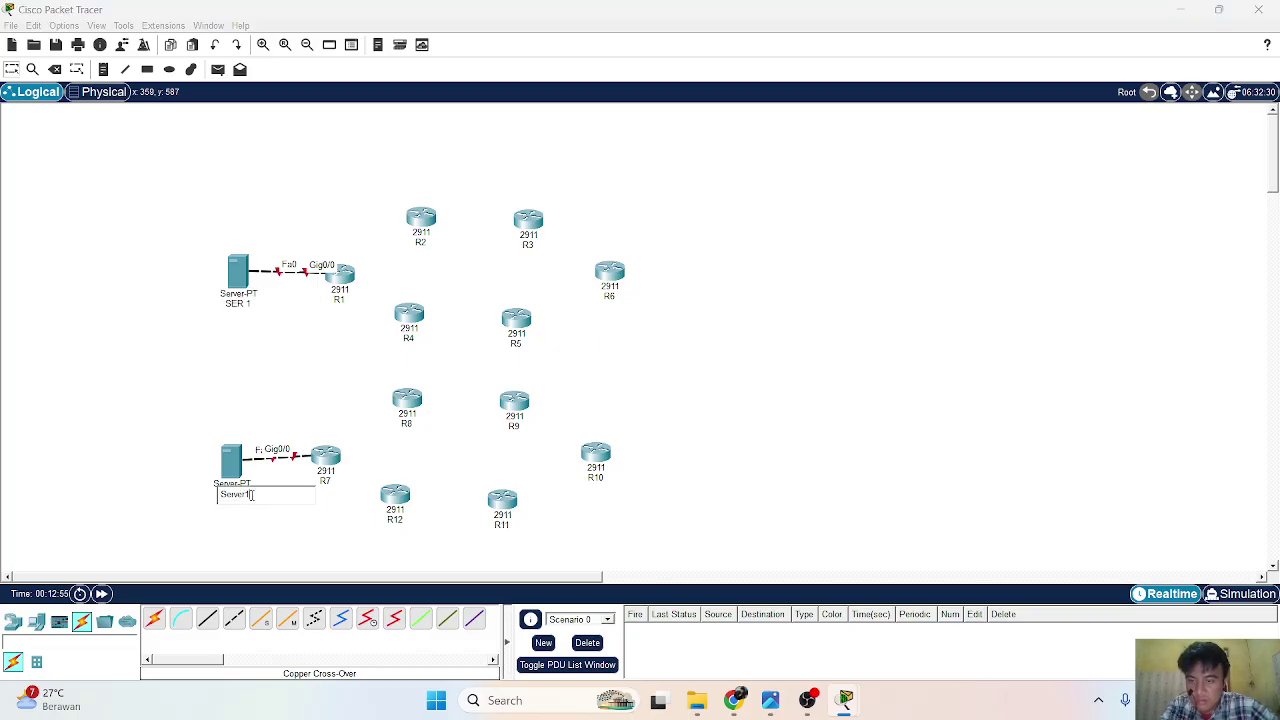
key(BackSpace)
key(BackSpace)
key(BackSpace)
key(BackSpace)
key(BackSpace)
key(BackSpace)
text(ER 2)
click(155, 305)
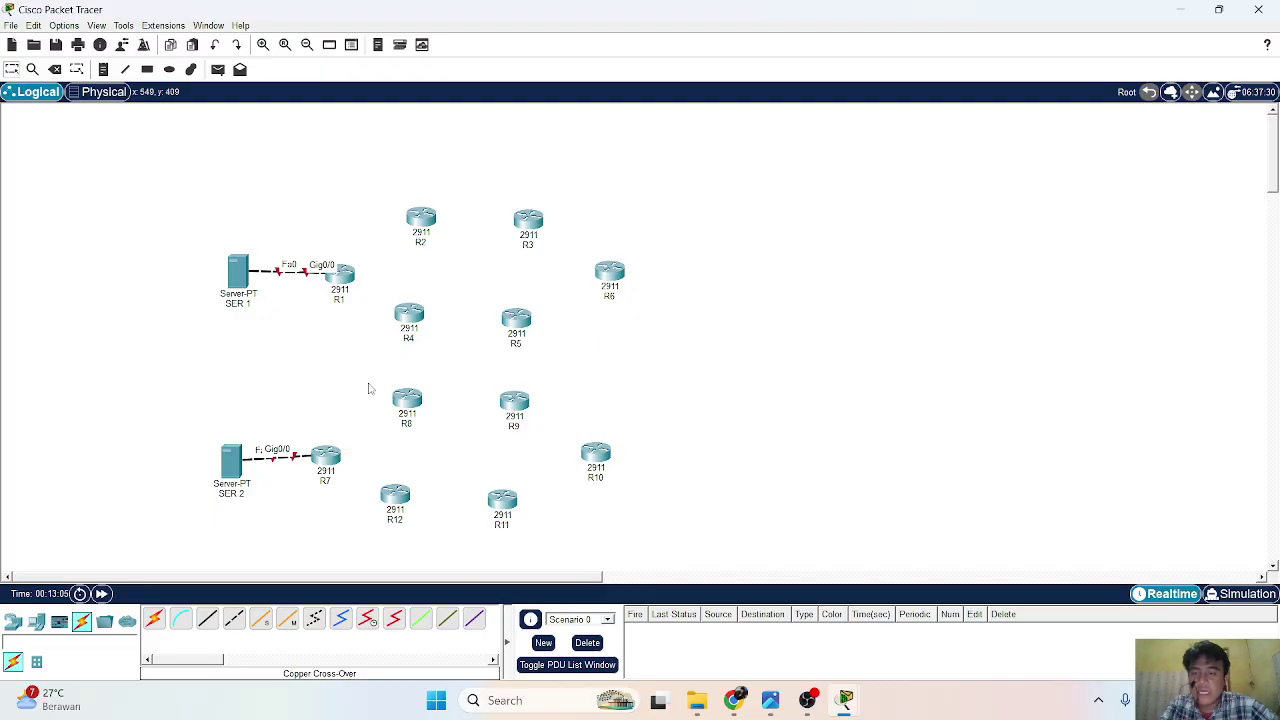
mouse_move(232, 466)
mouse_down()
mouse_move(213, 457)
mouse_move(229, 462)
mouse_up()
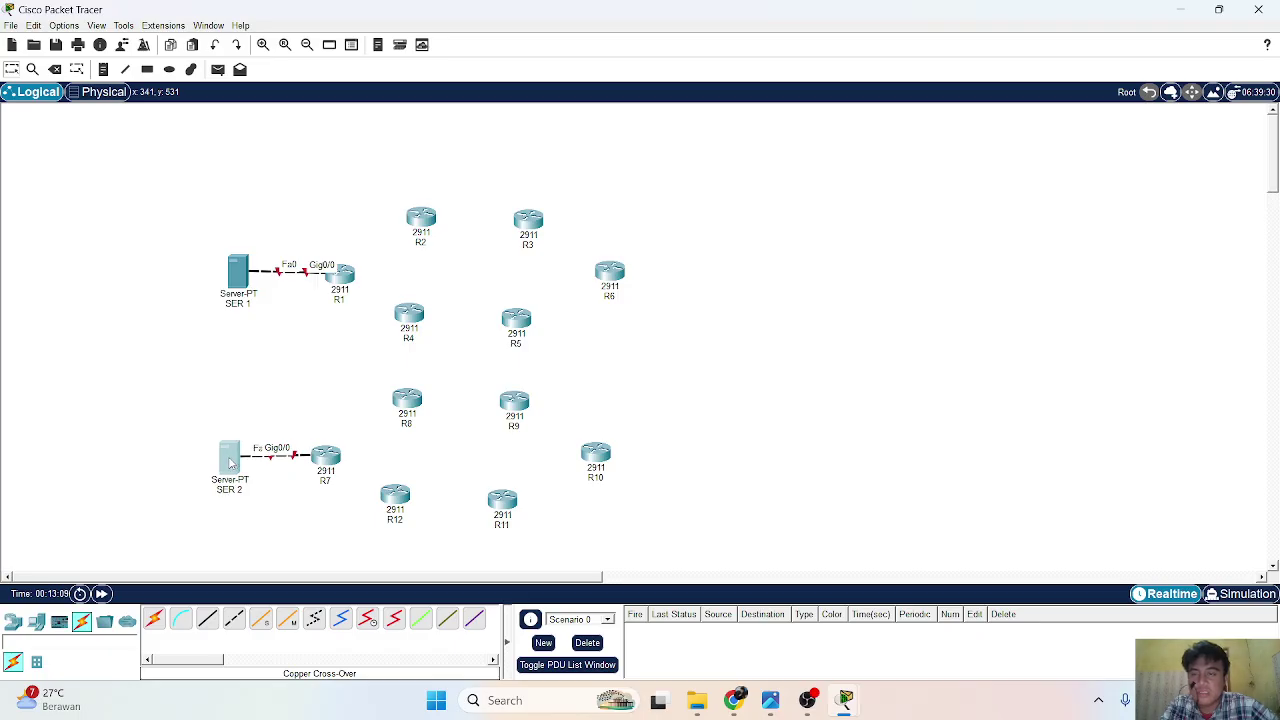
drag(230, 462, 230, 463)
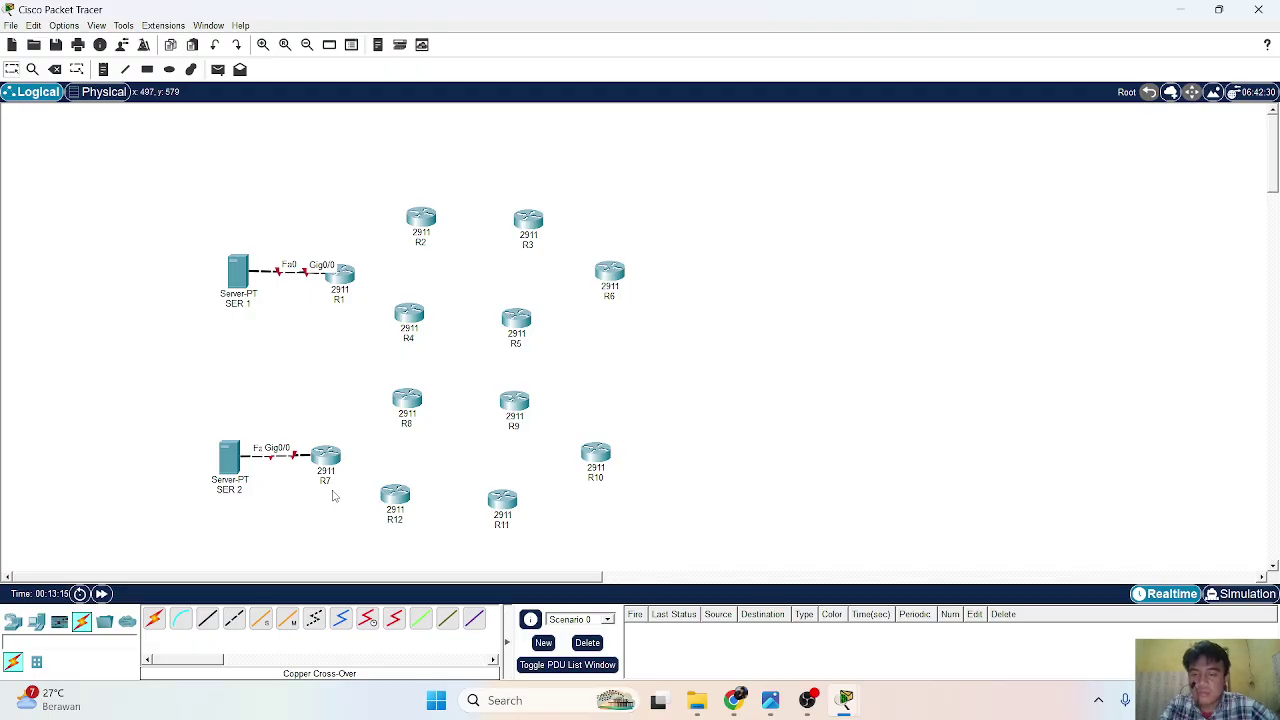
Connect R1's GigabitEthernet0/0/0 to R2's GigabitEthernet0/0/0 with a single mode fiber cable.
click(258, 622)
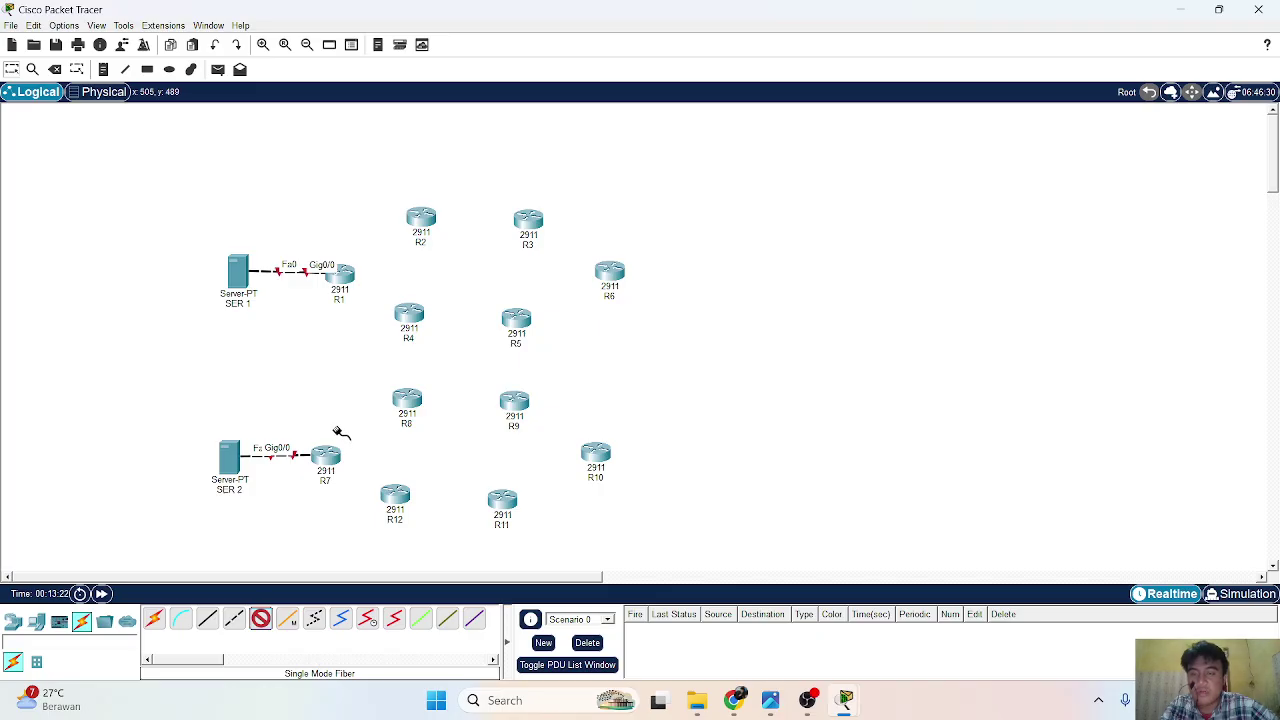
click(343, 276)
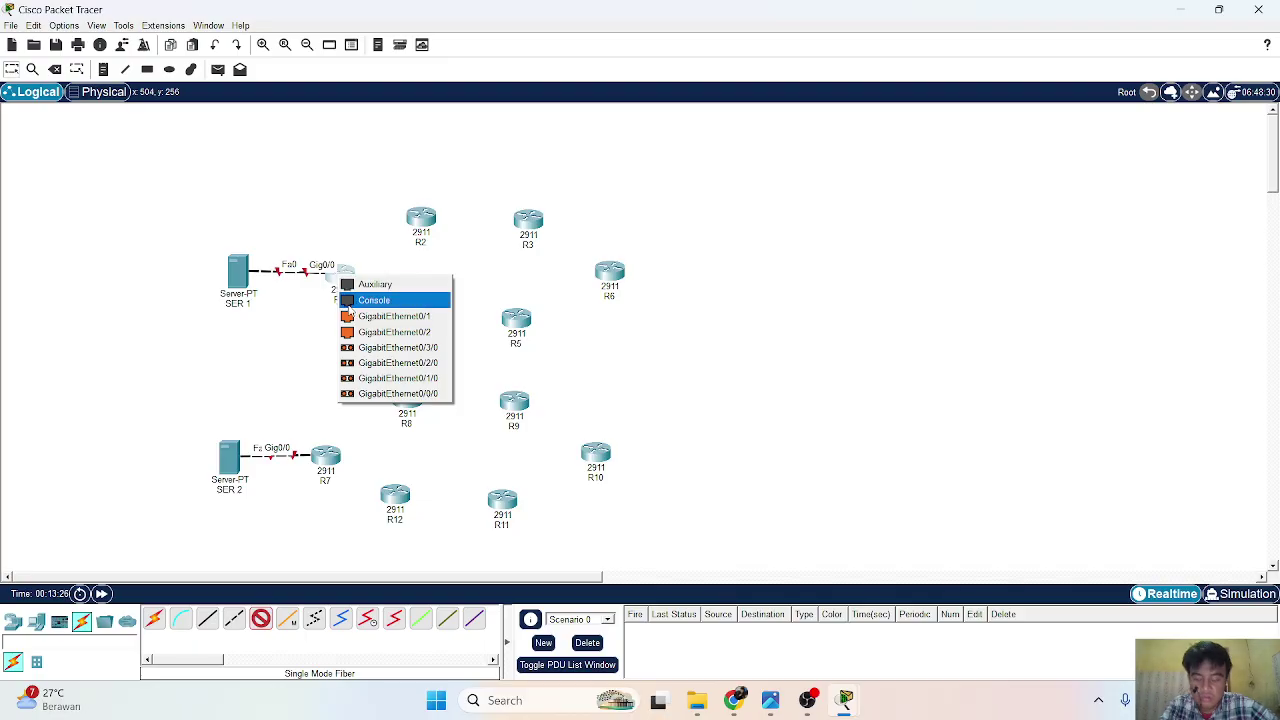
click(416, 394)
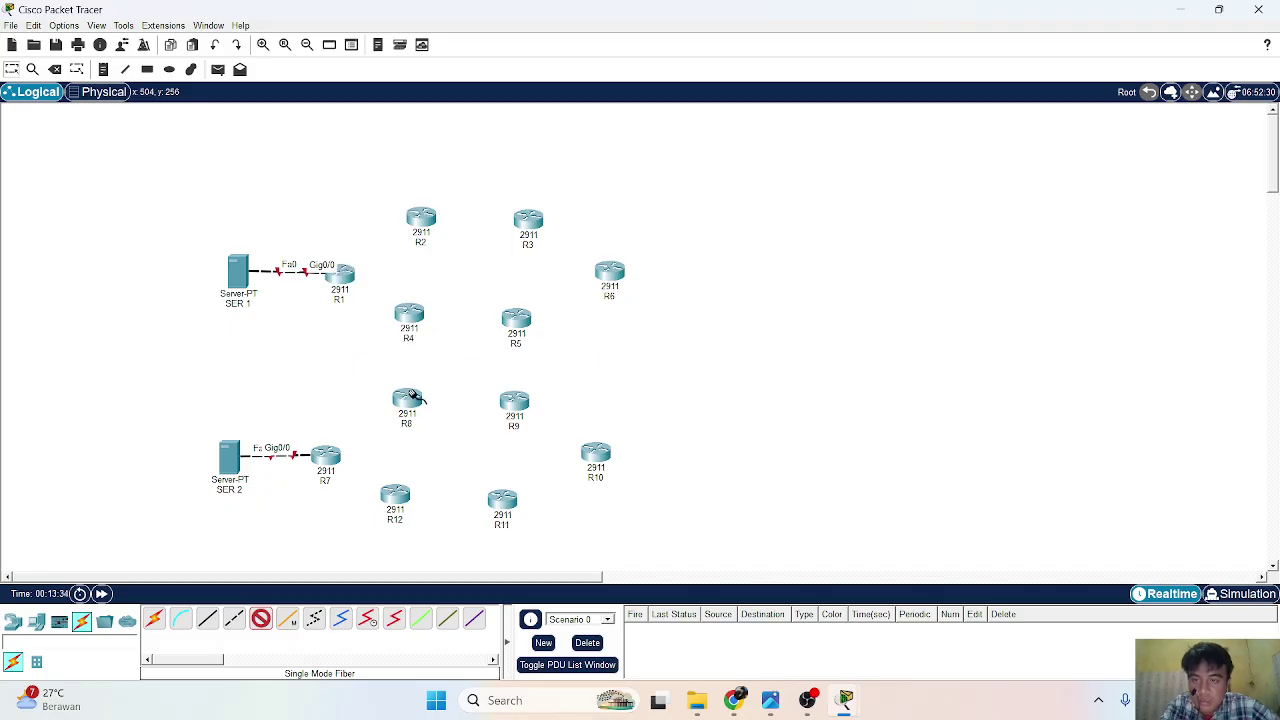
click(418, 215)
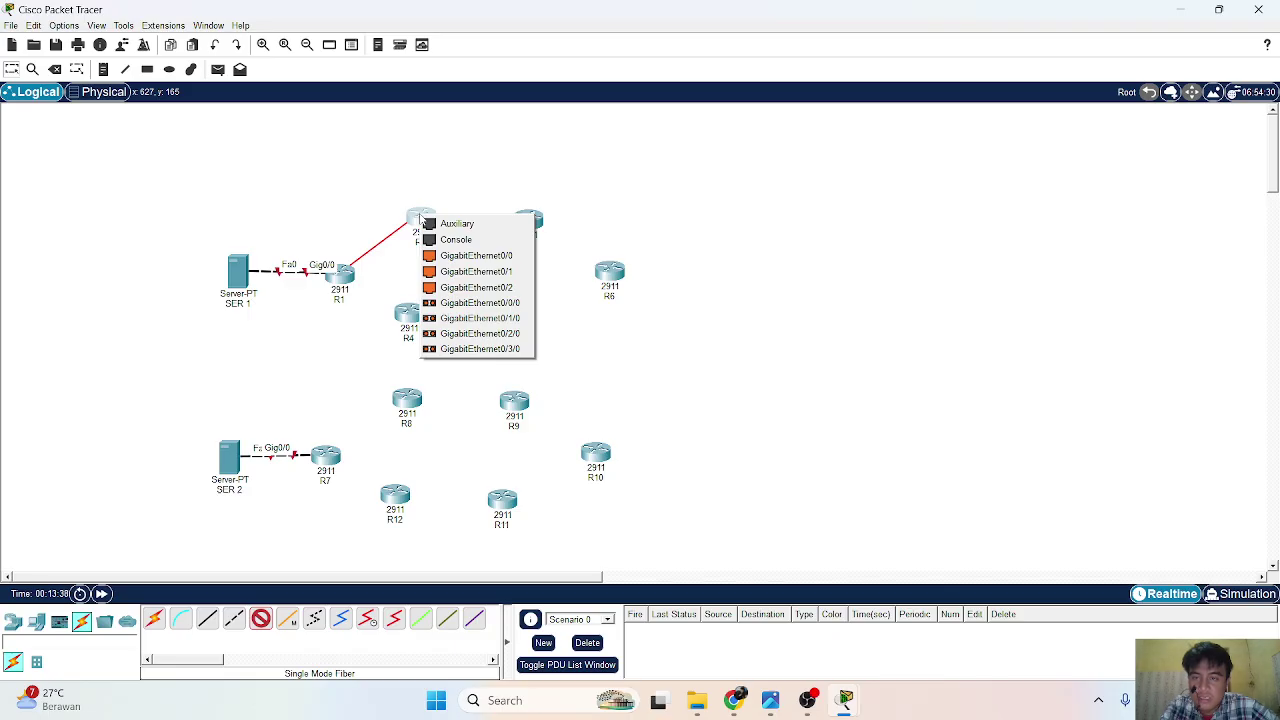
click(459, 304)
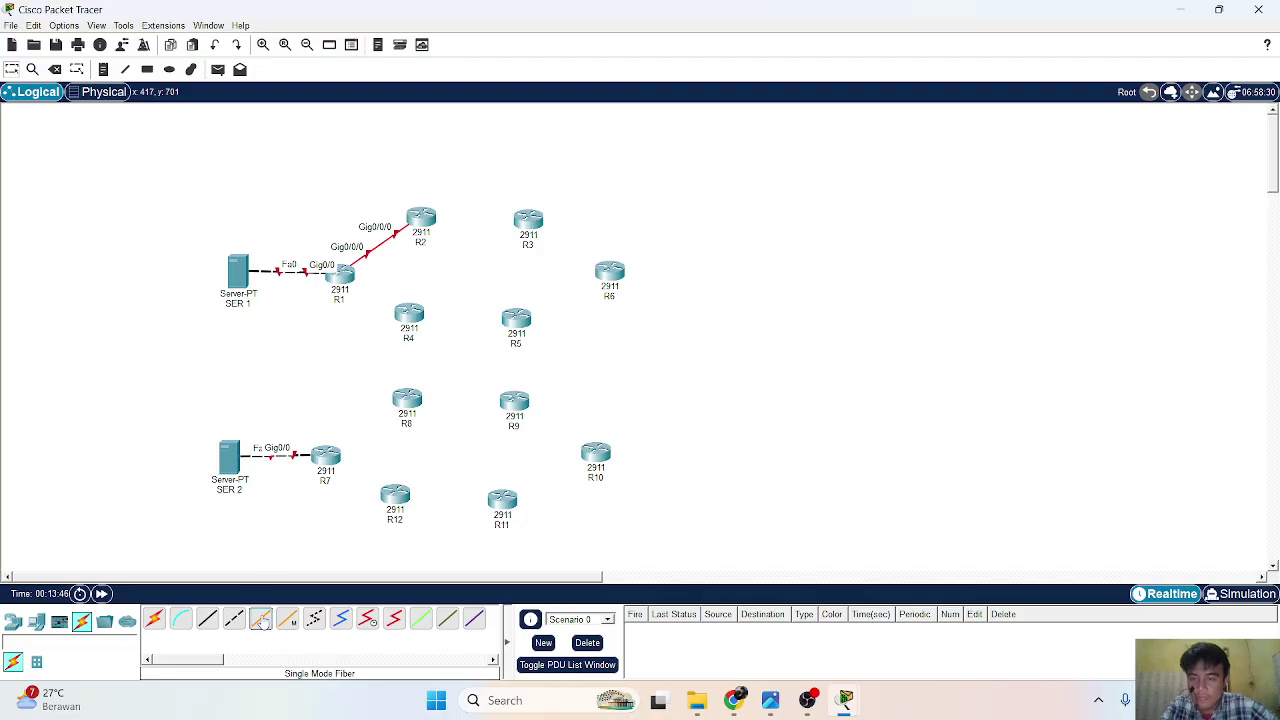
click(340, 274)
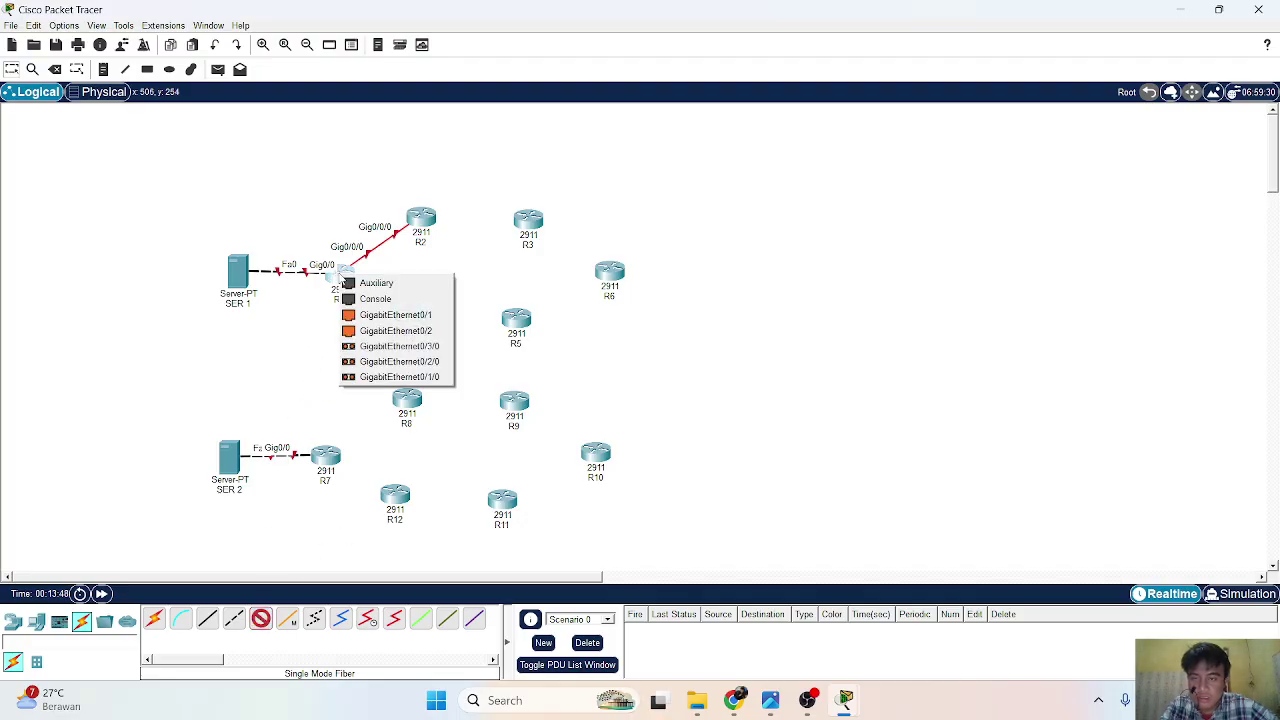
click(341, 274)
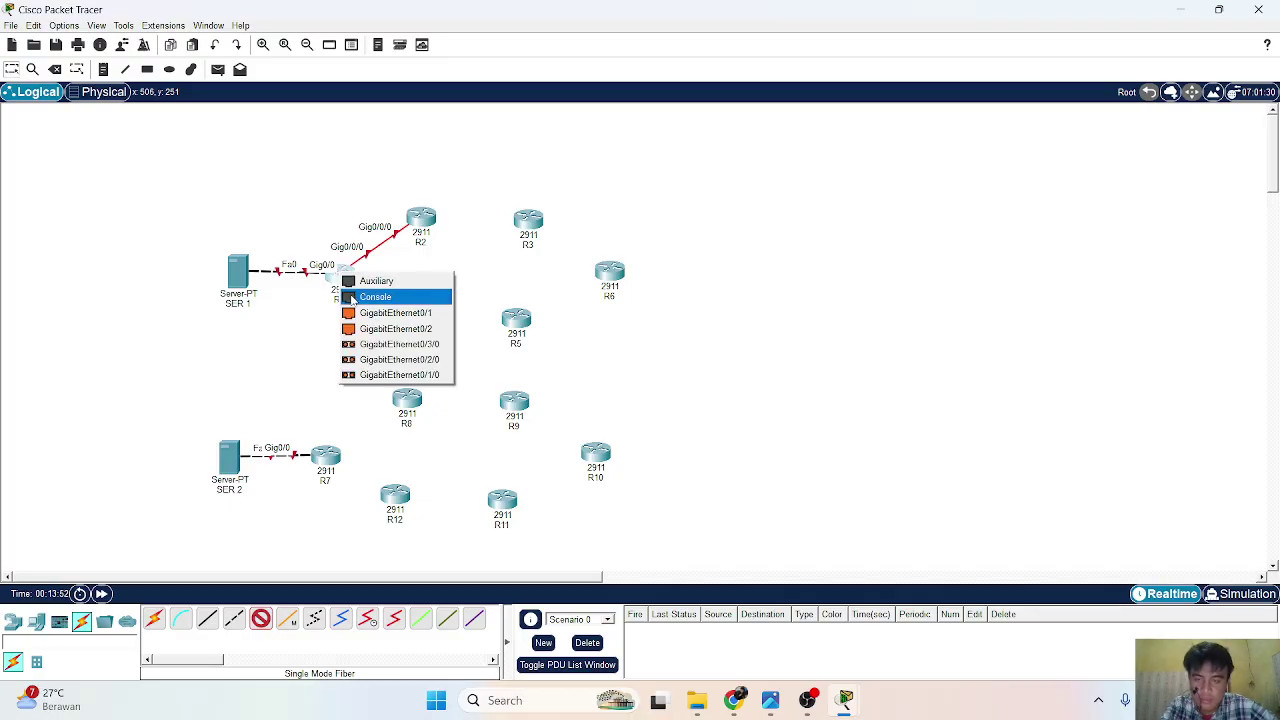
click(474, 240)
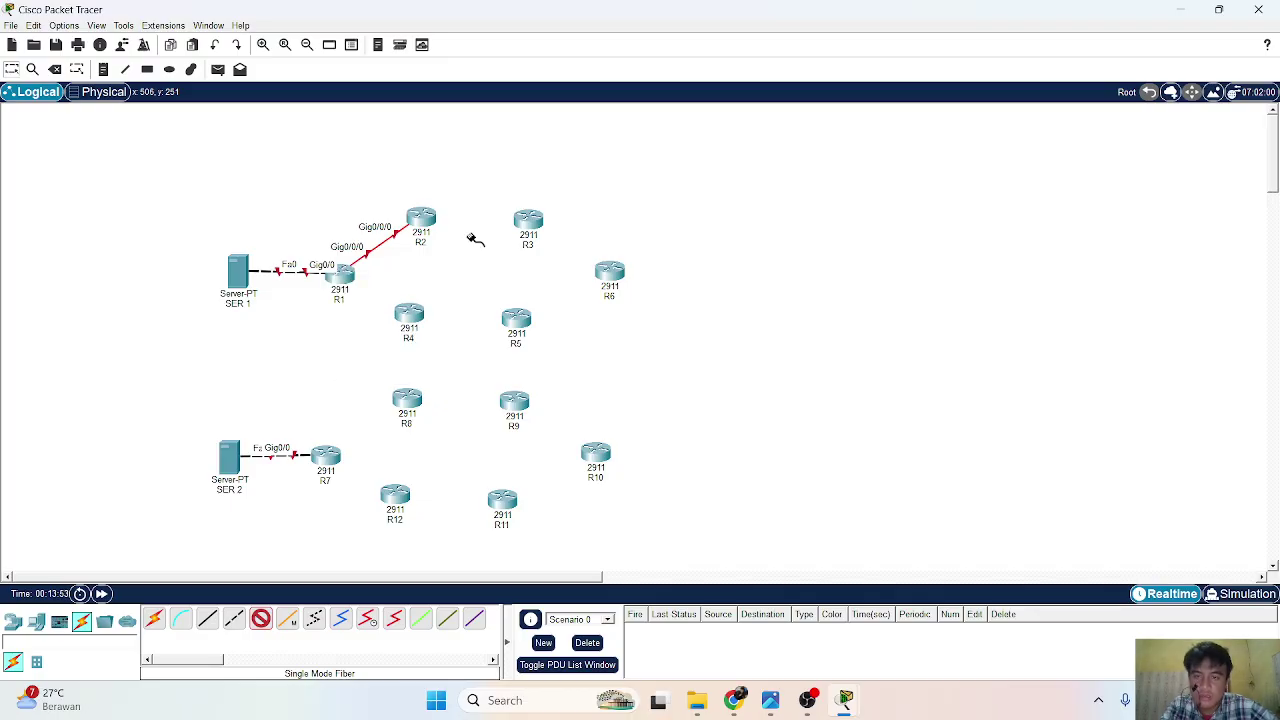
Following the Region 1 diagram, connect R1's GigabitEthernet0/1/0 to R4's GigabitEthernet0/0/0 with a single mode fiber cable.
click(770, 700)
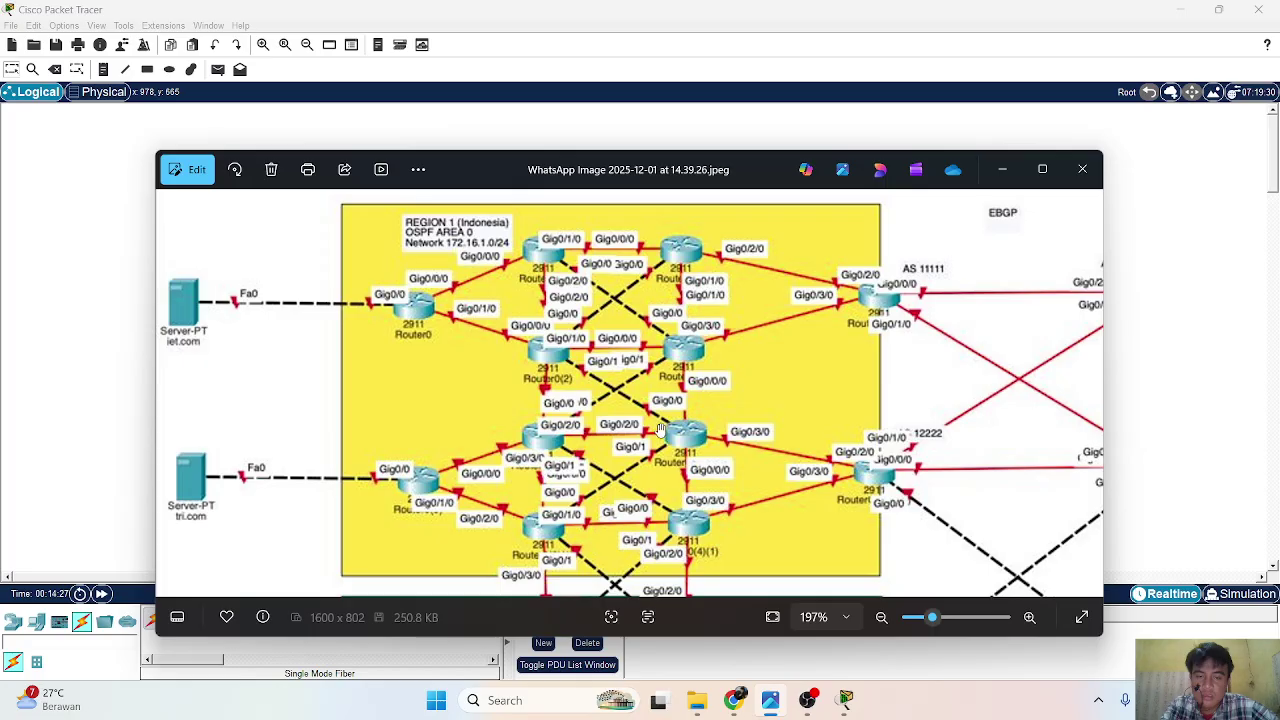
click(1002, 169)
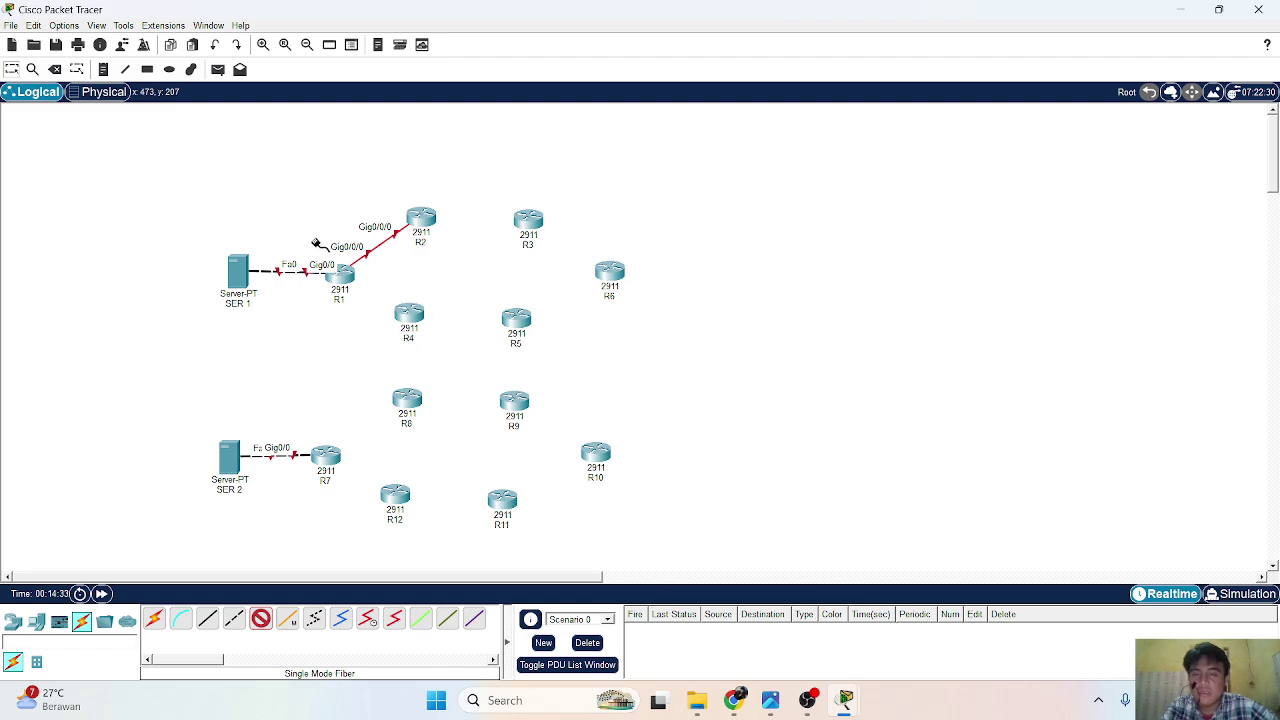
mouse_move(527, 332)
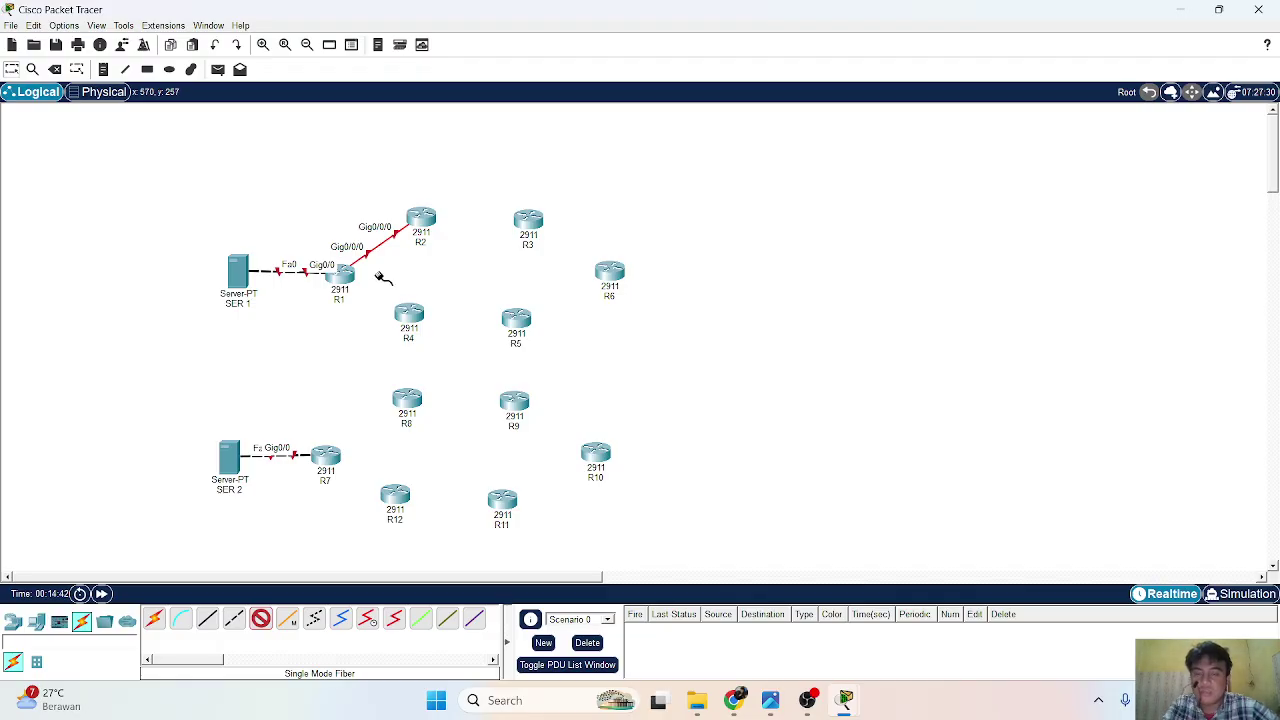
click(343, 271)
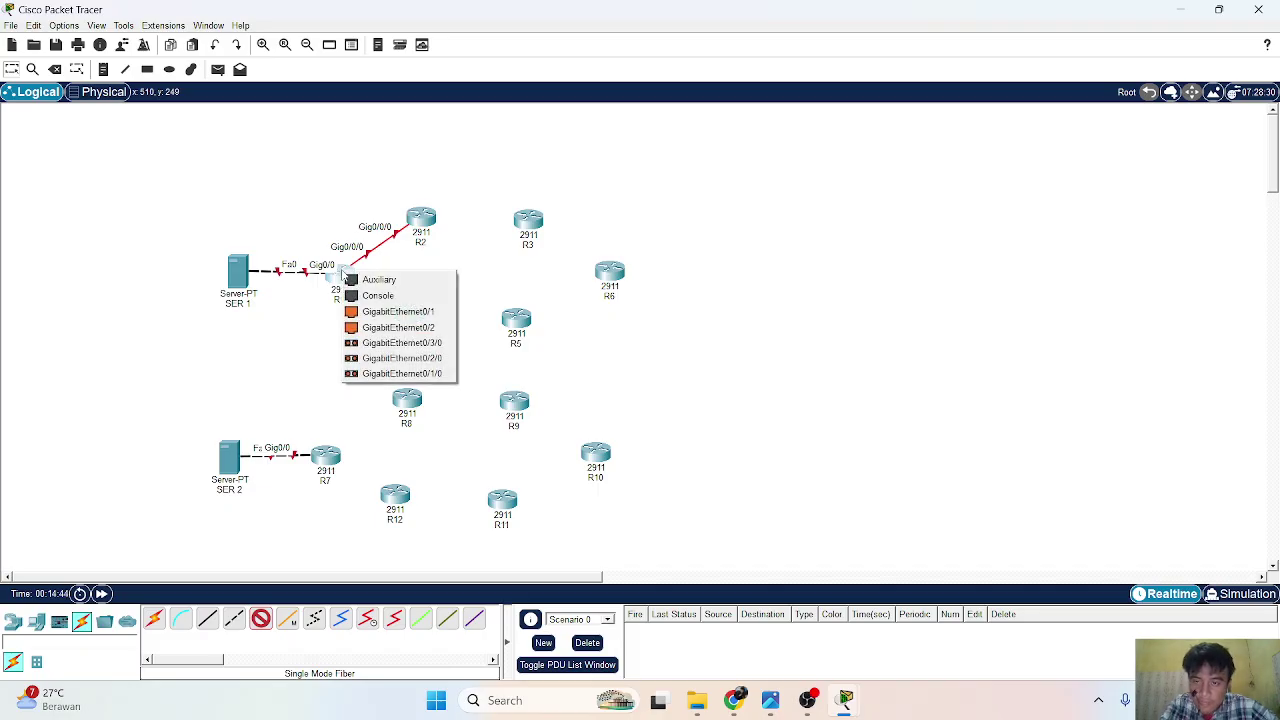
click(432, 373)
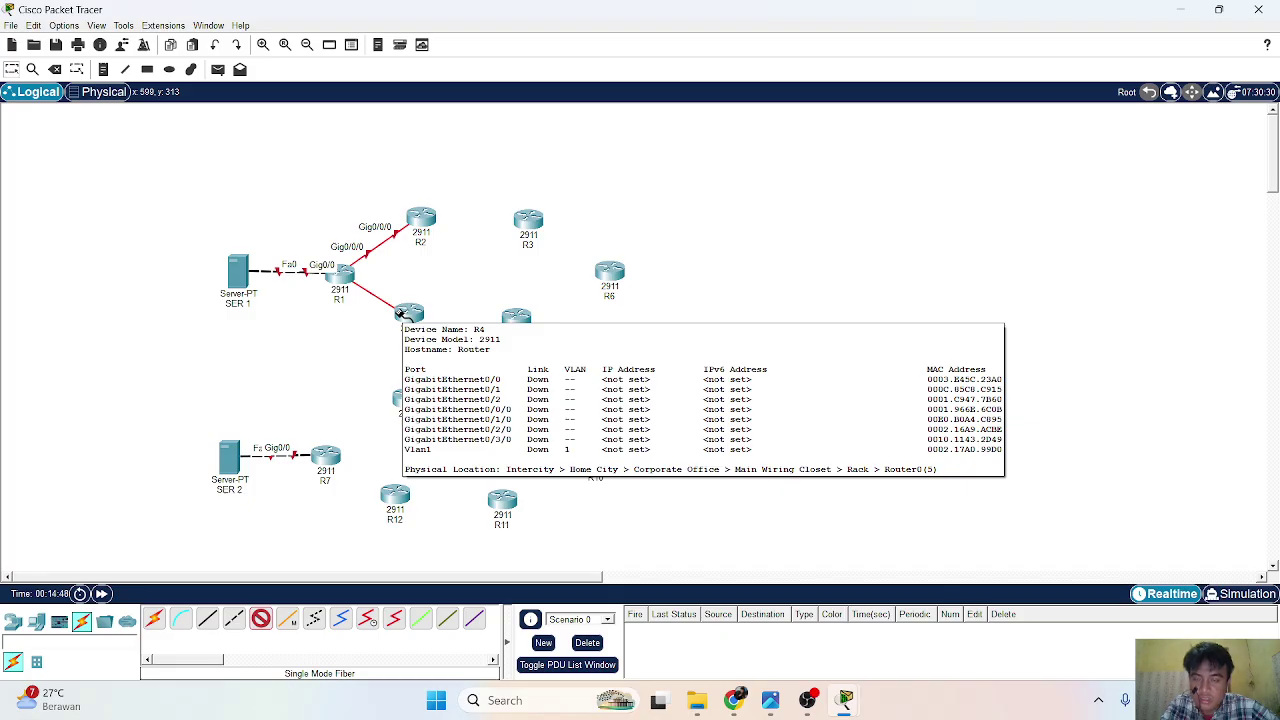
click(400, 313)
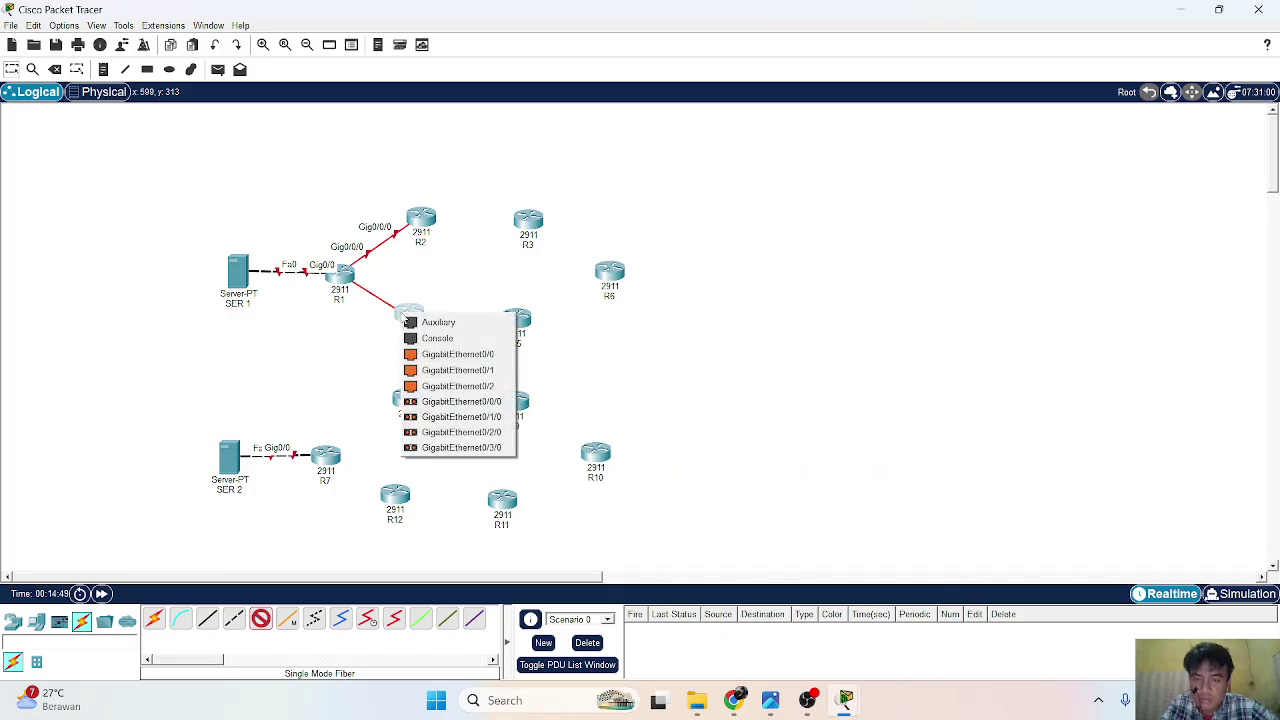
click(452, 402)
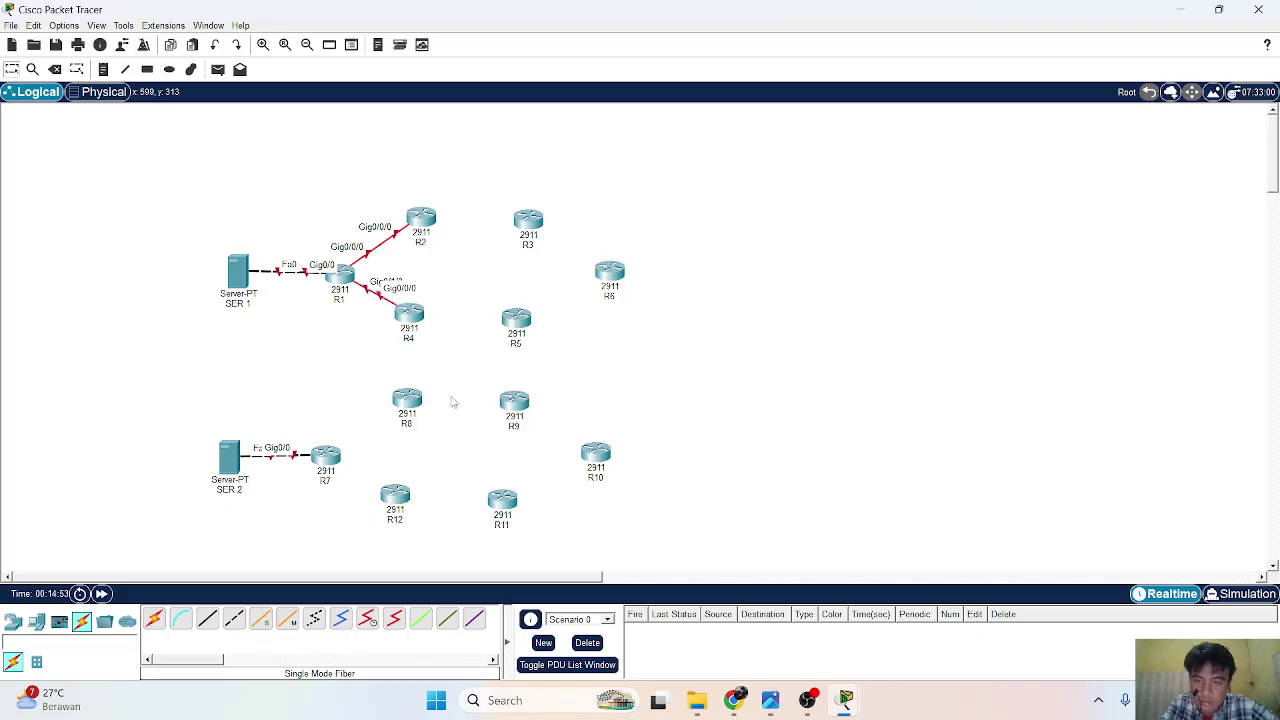
Connect R4's GigabitEthernet0/2/0 to R2's GigabitEthernet0/2/0 with a single mode fiber cable.
click(260, 618)
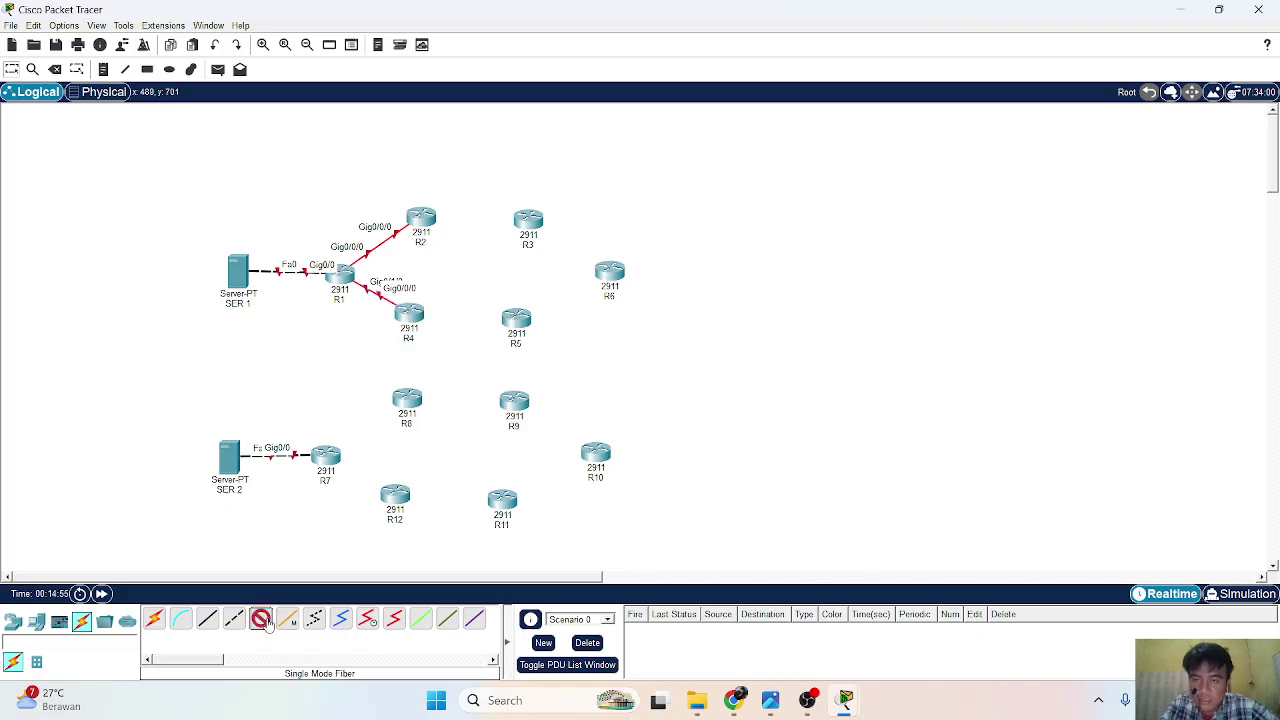
click(416, 318)
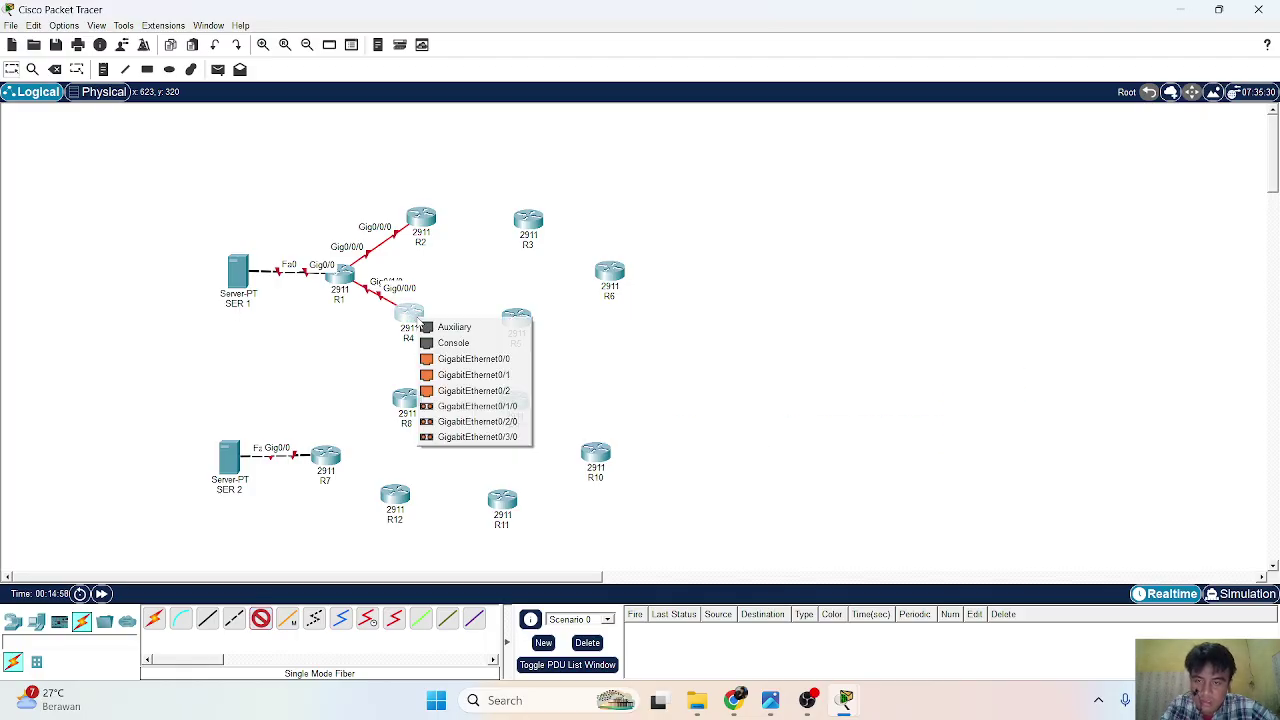
click(474, 421)
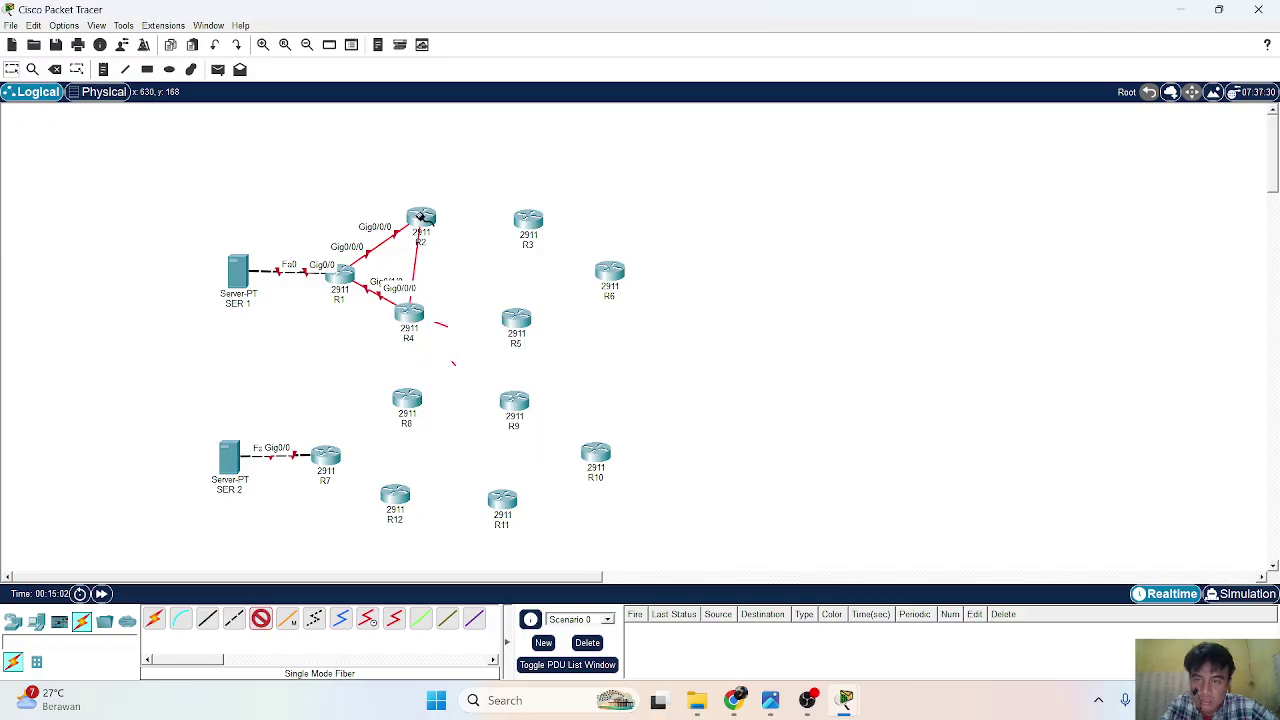
click(422, 218)
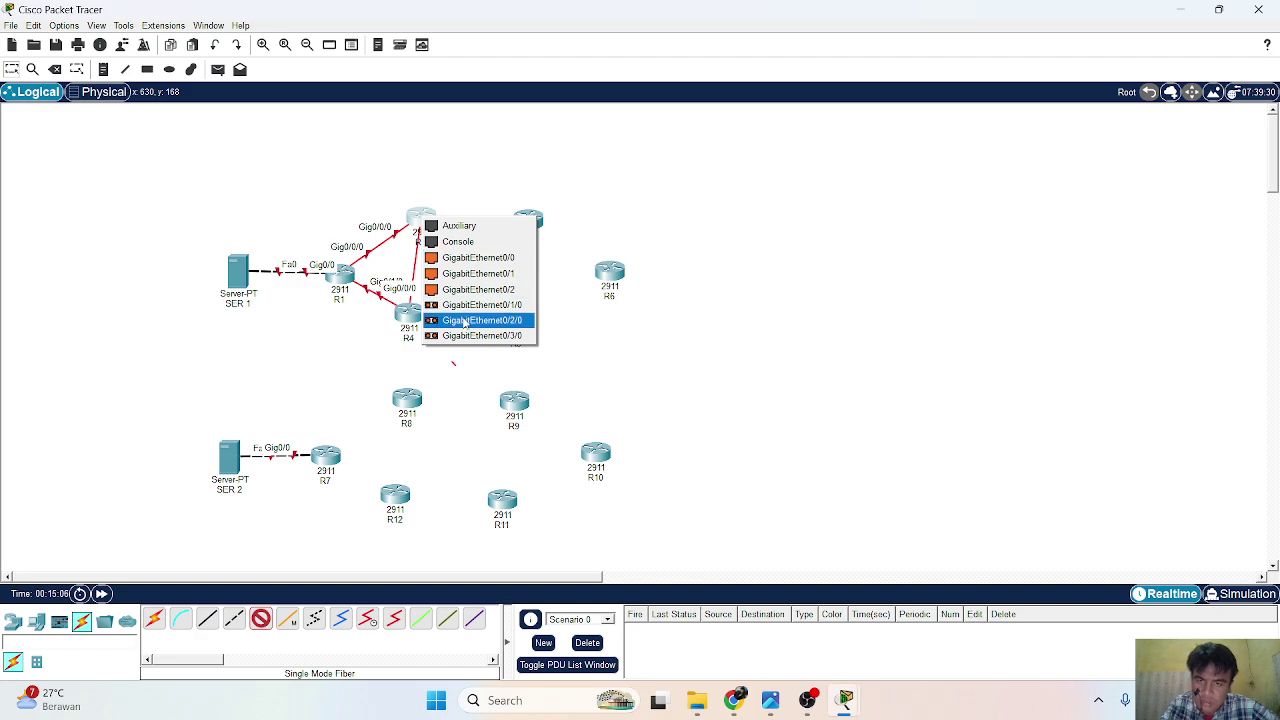
click(464, 320)
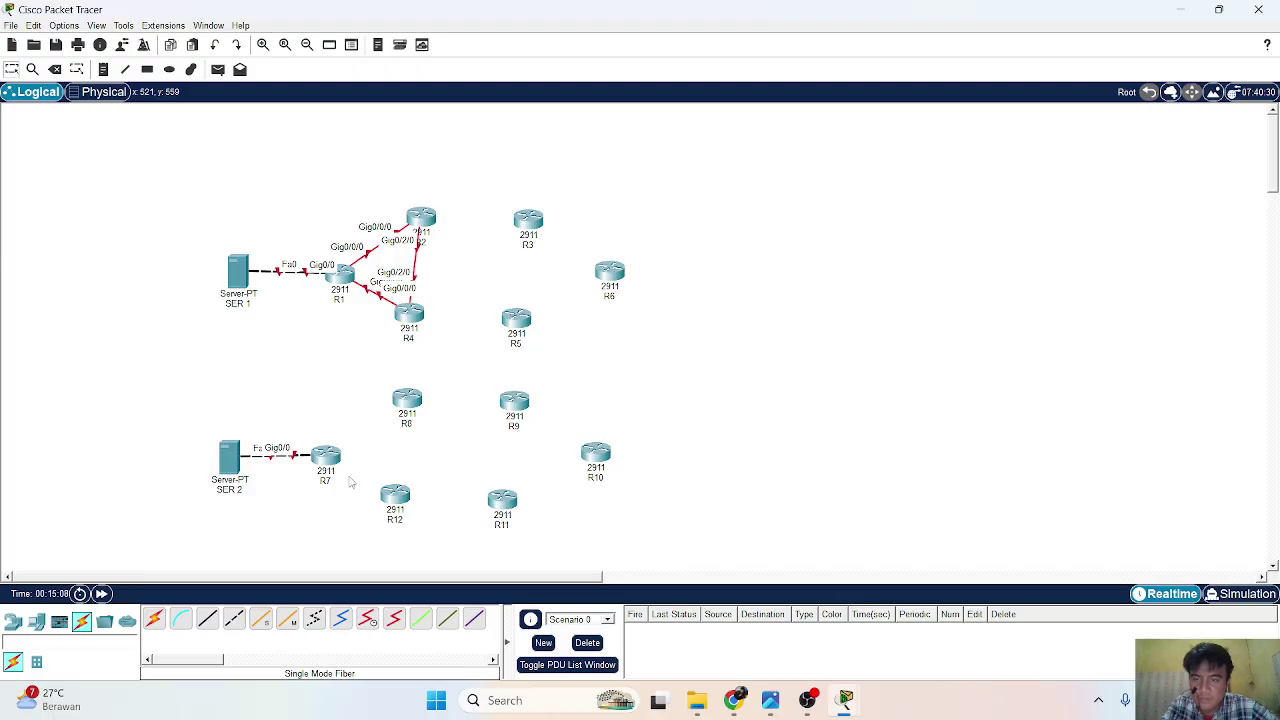
Connect R2's GigabitEthernet0/1/0 to R3's GigabitEthernet0/0/0 with a single mode fiber cable.
click(260, 620)
click(418, 221)
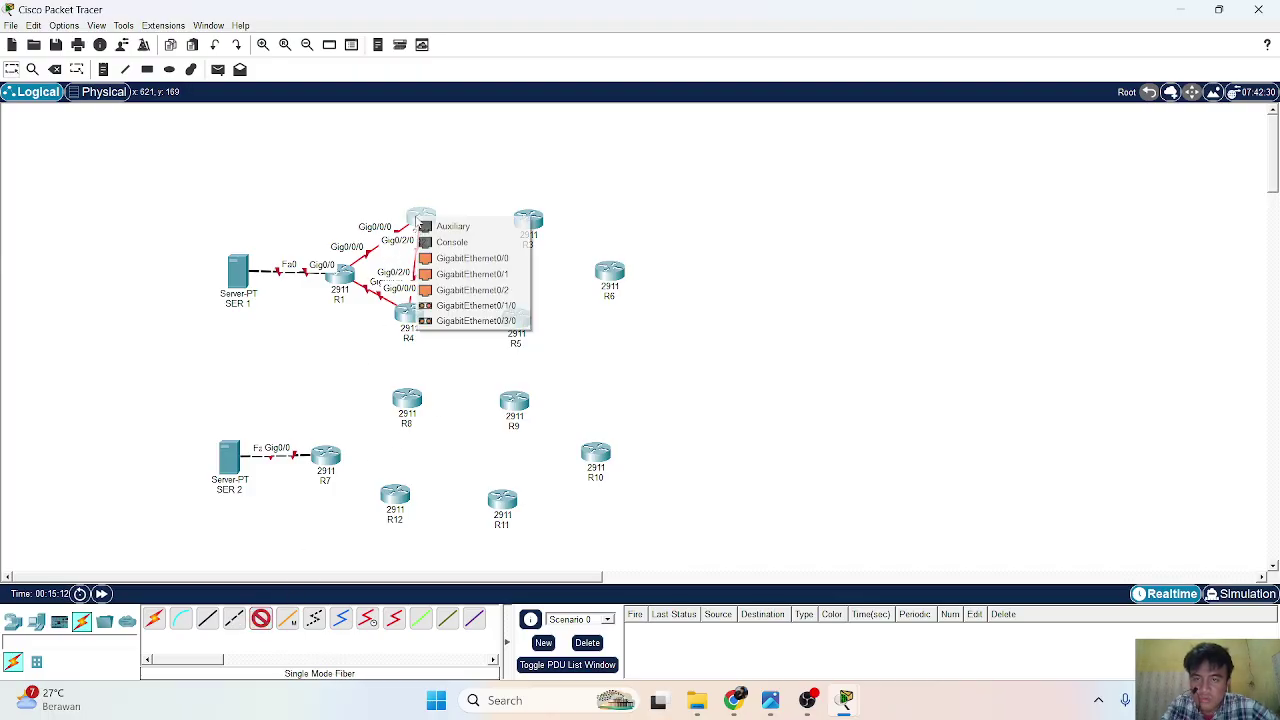
click(470, 305)
click(528, 220)
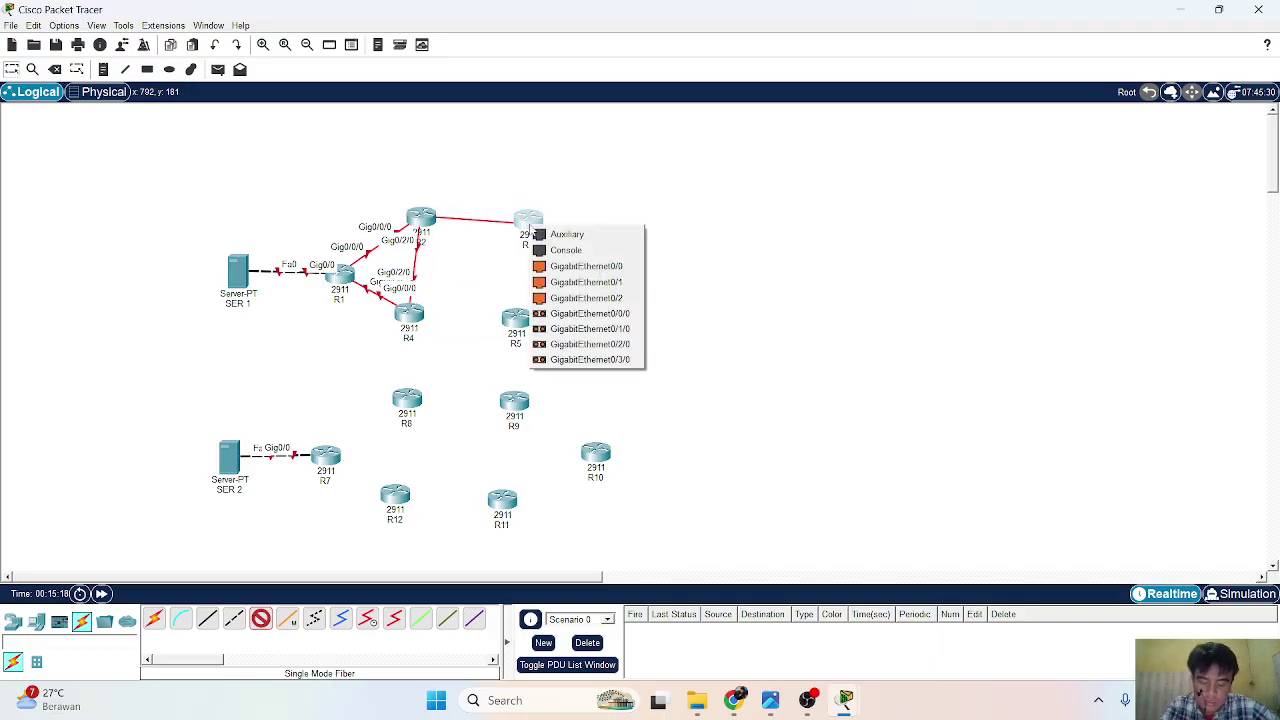
click(588, 316)
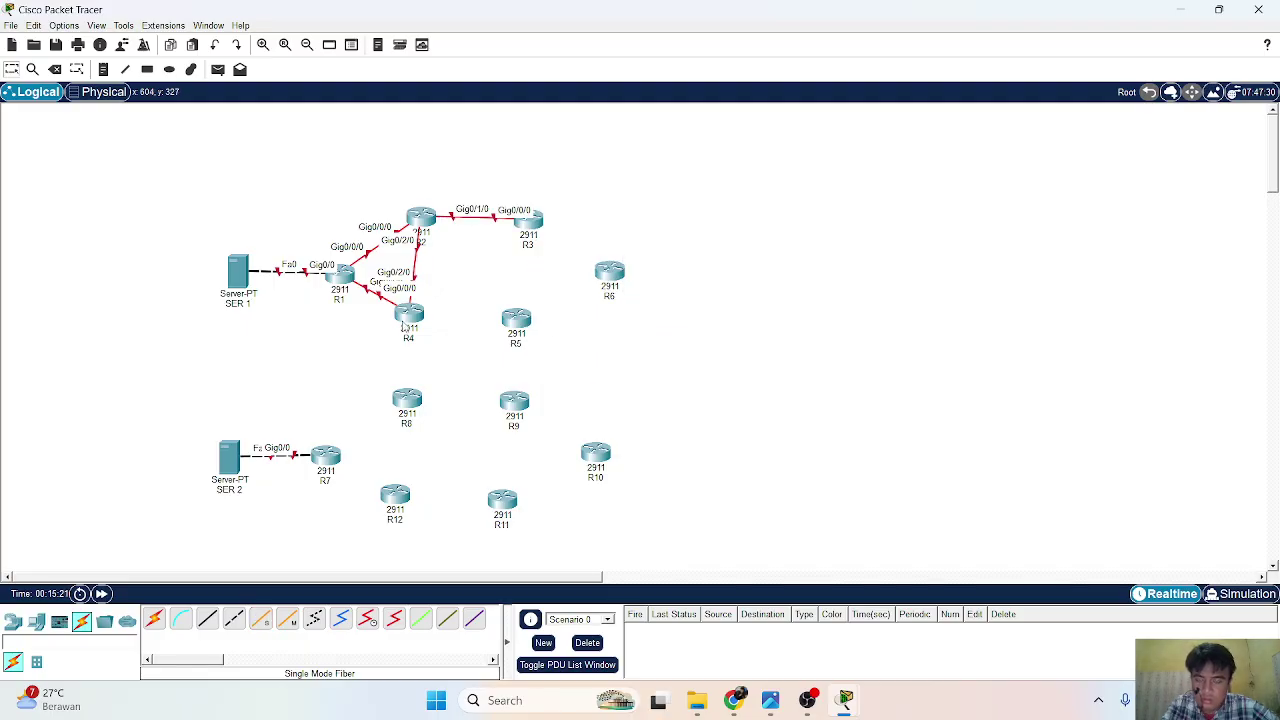
Try to attach a copper cross-over cable to R3's GigabitEthernet0/2/0 port.
click(234, 618)
click(529, 220)
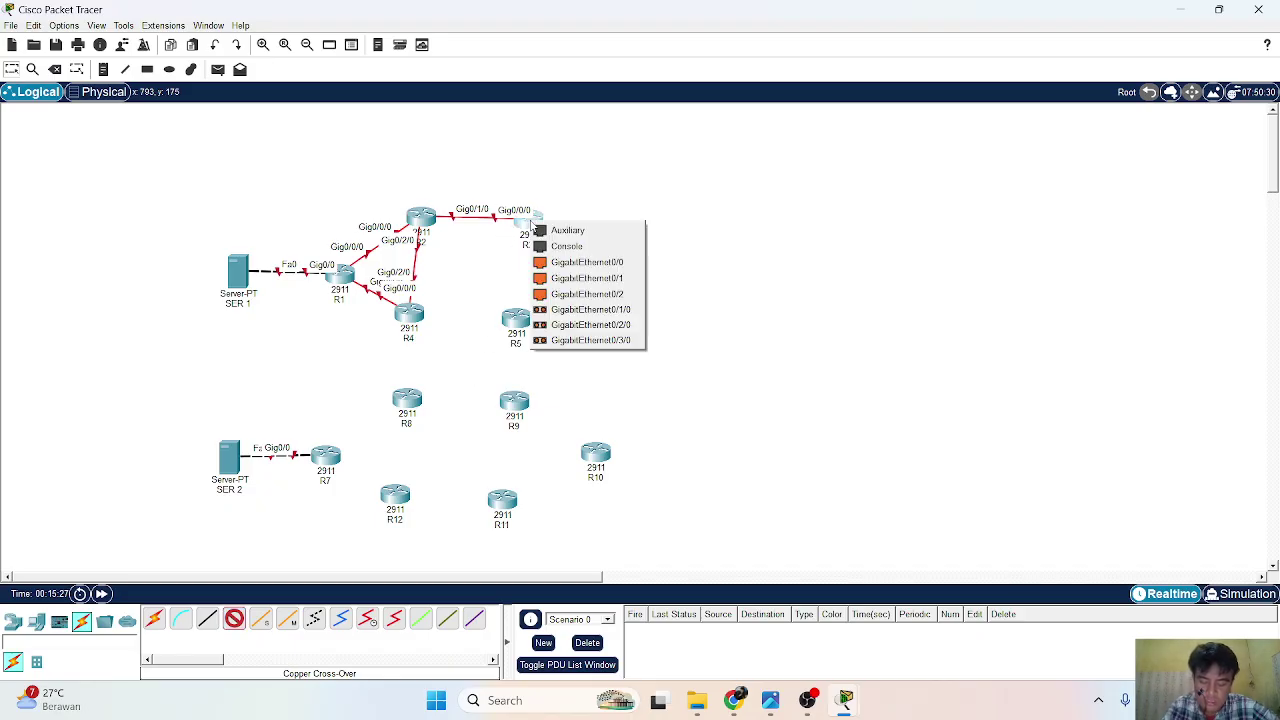
click(594, 325)
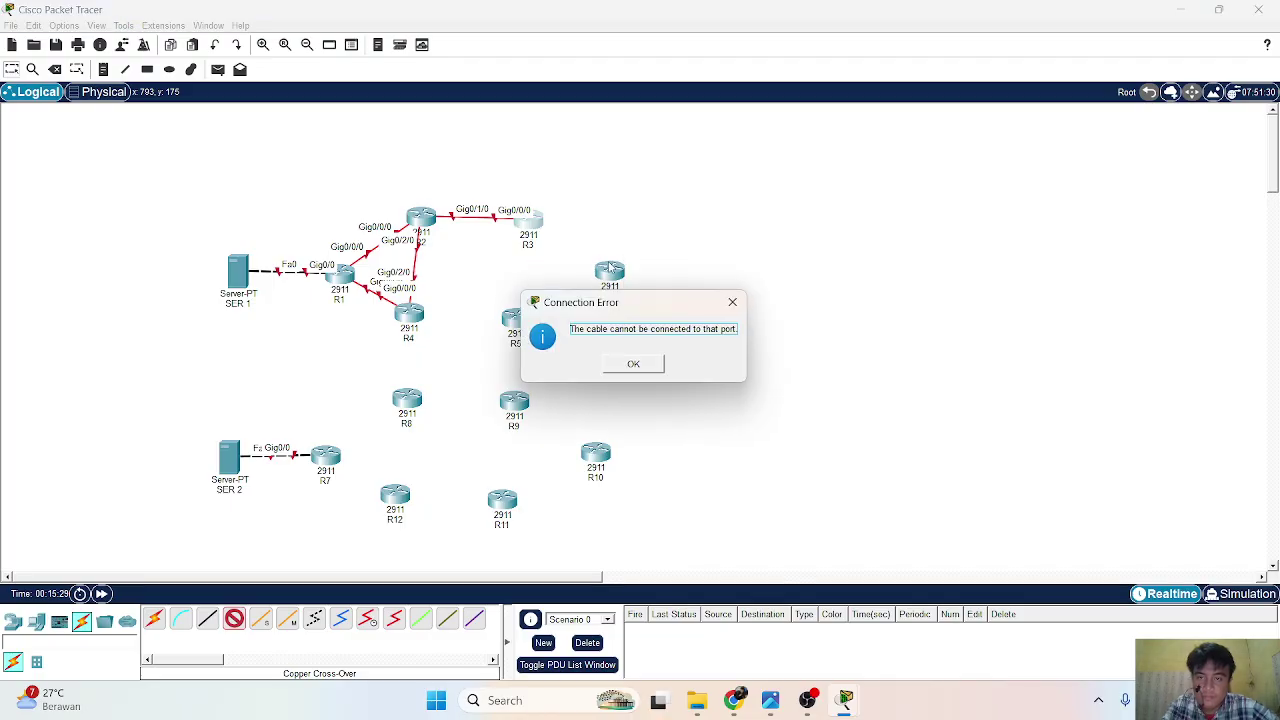
click(732, 301)
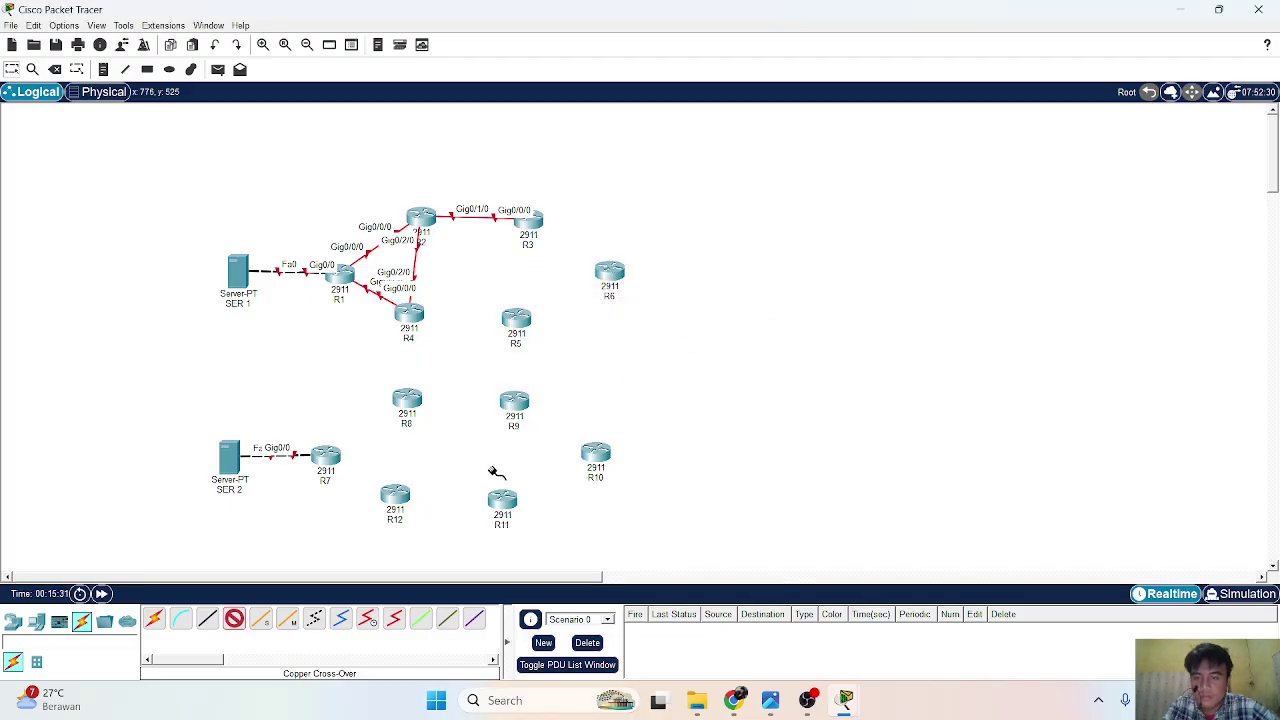
Connect R3's GigabitEthernet0/2/0 to R6's GigabitEthernet0/2/0 with a single mode fiber cable.
click(260, 619)
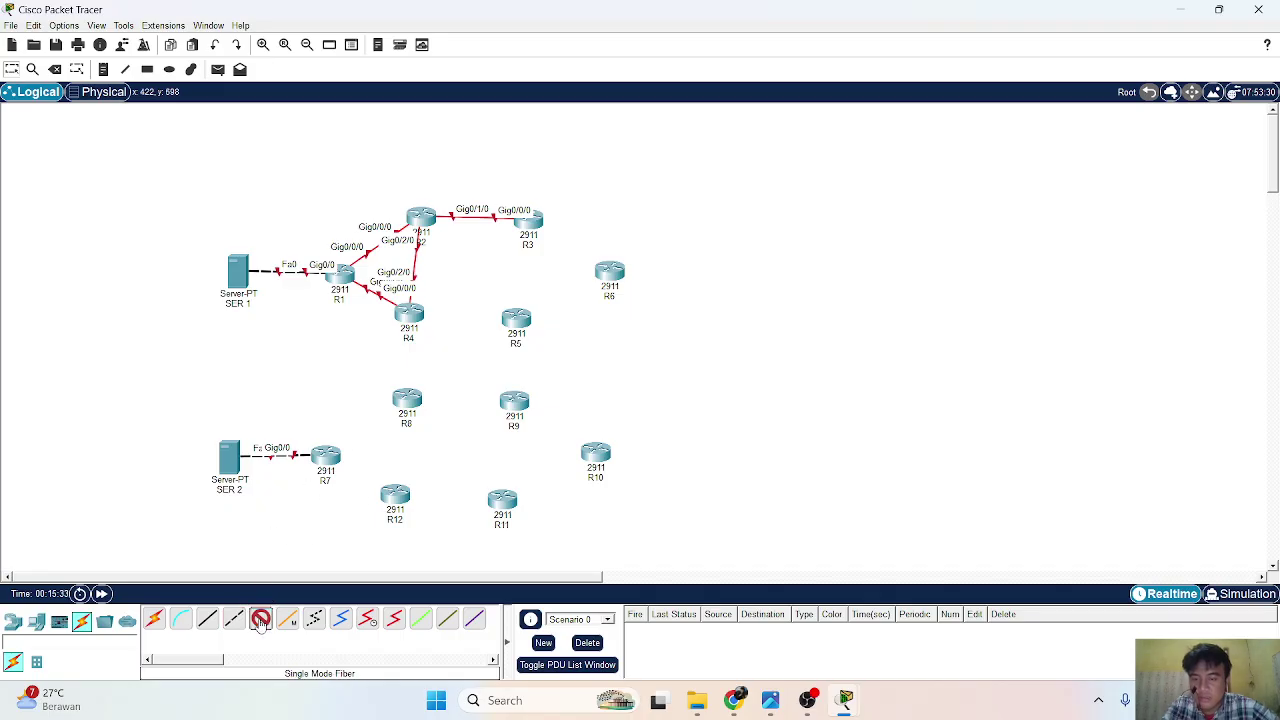
click(536, 222)
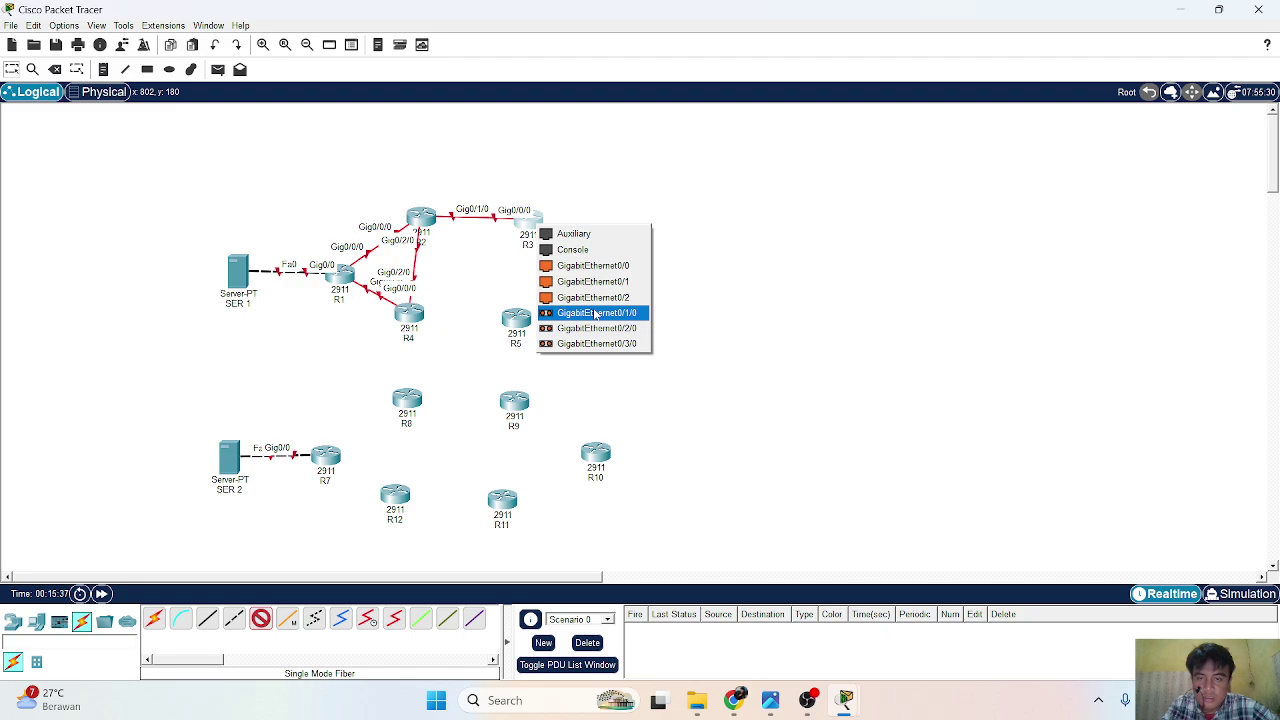
click(602, 332)
click(604, 268)
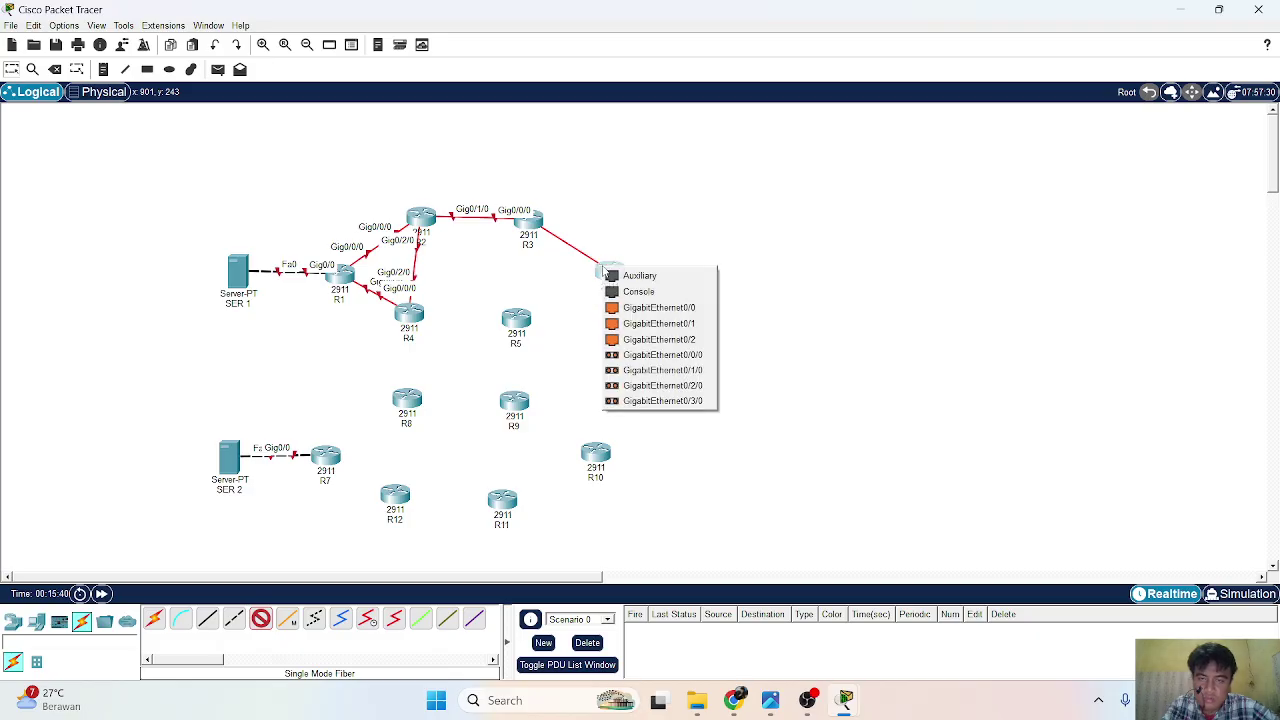
click(671, 389)
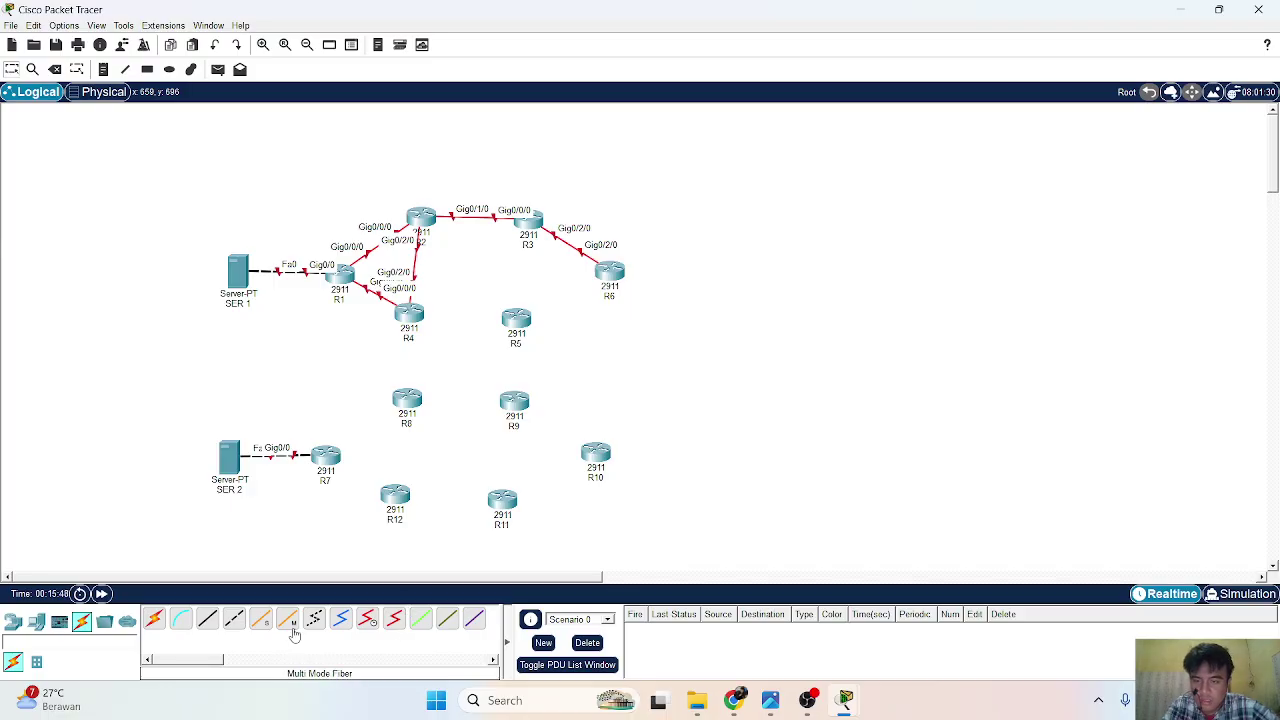
Connect R6's GigabitEthernet0/3/0 to R5's GigabitEthernet0/3/0 with a single mode fiber cable.
click(260, 618)
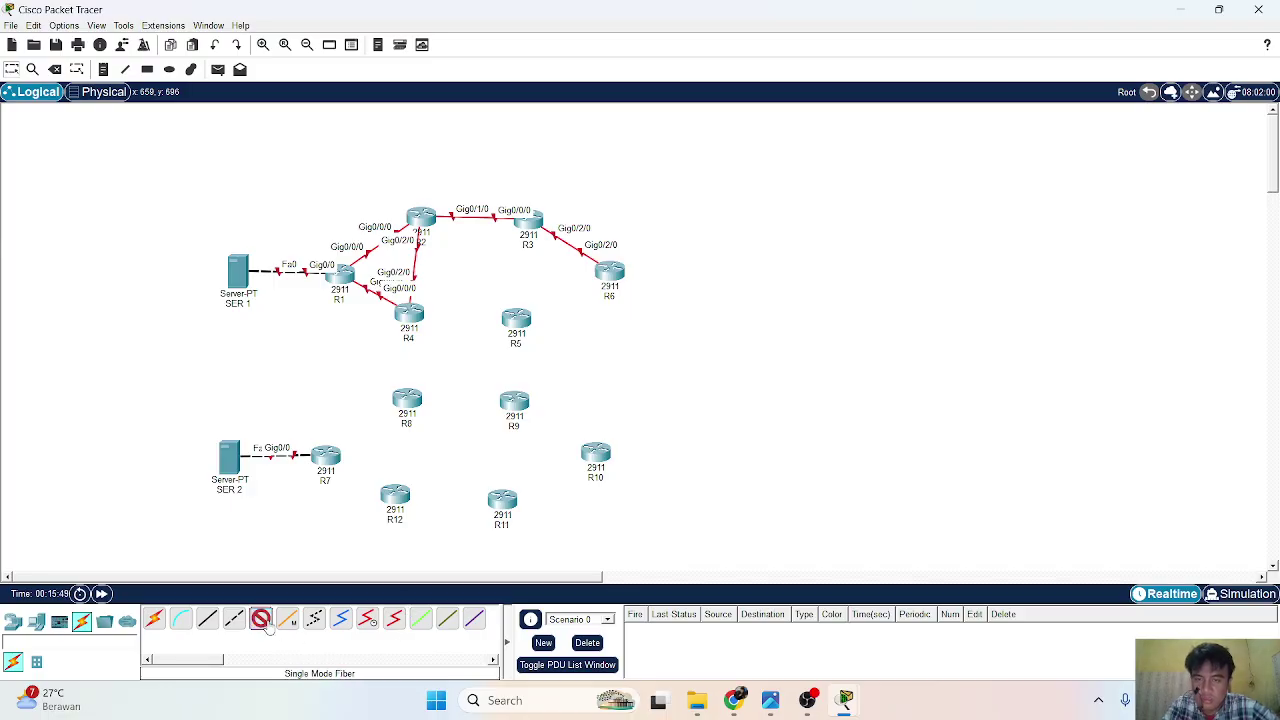
click(605, 277)
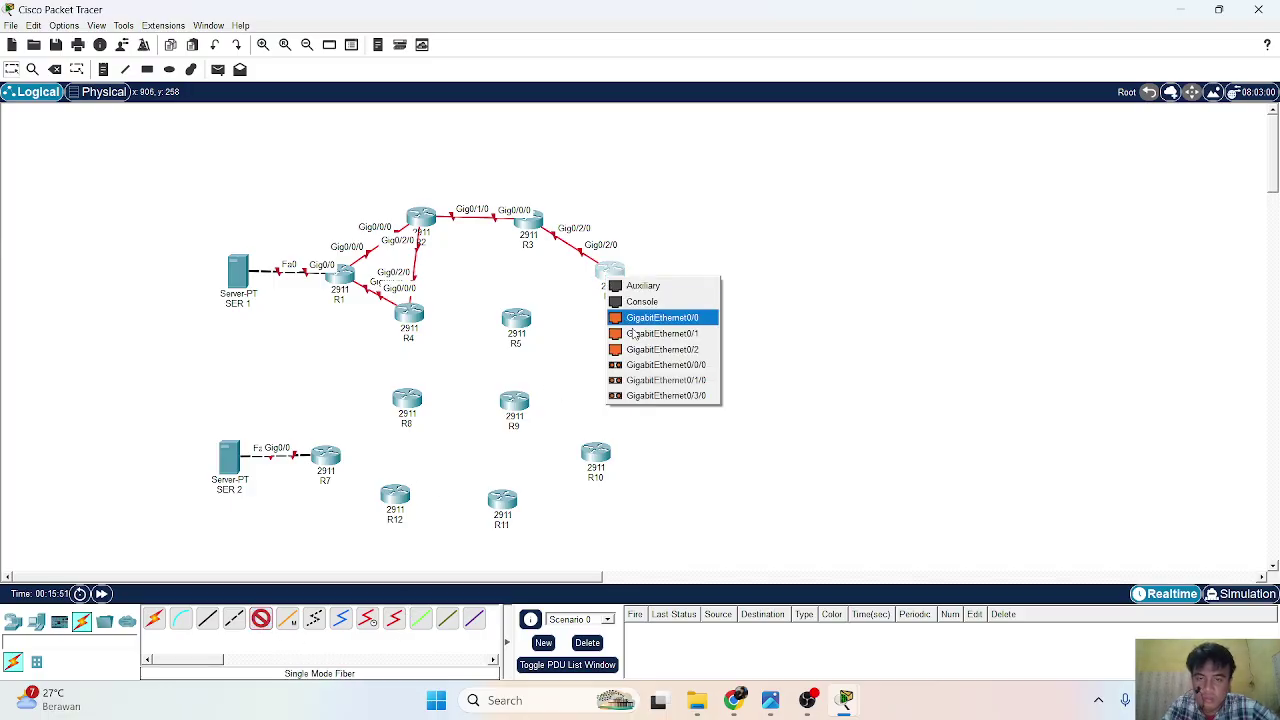
click(660, 396)
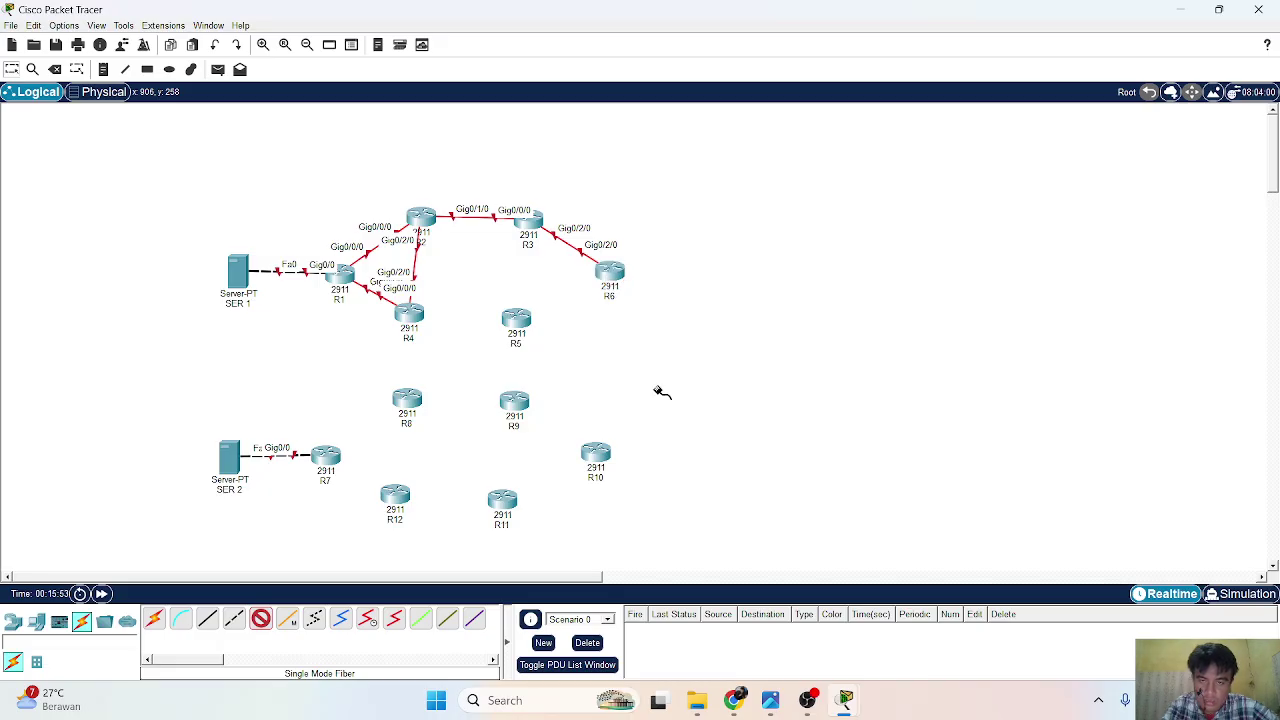
click(521, 317)
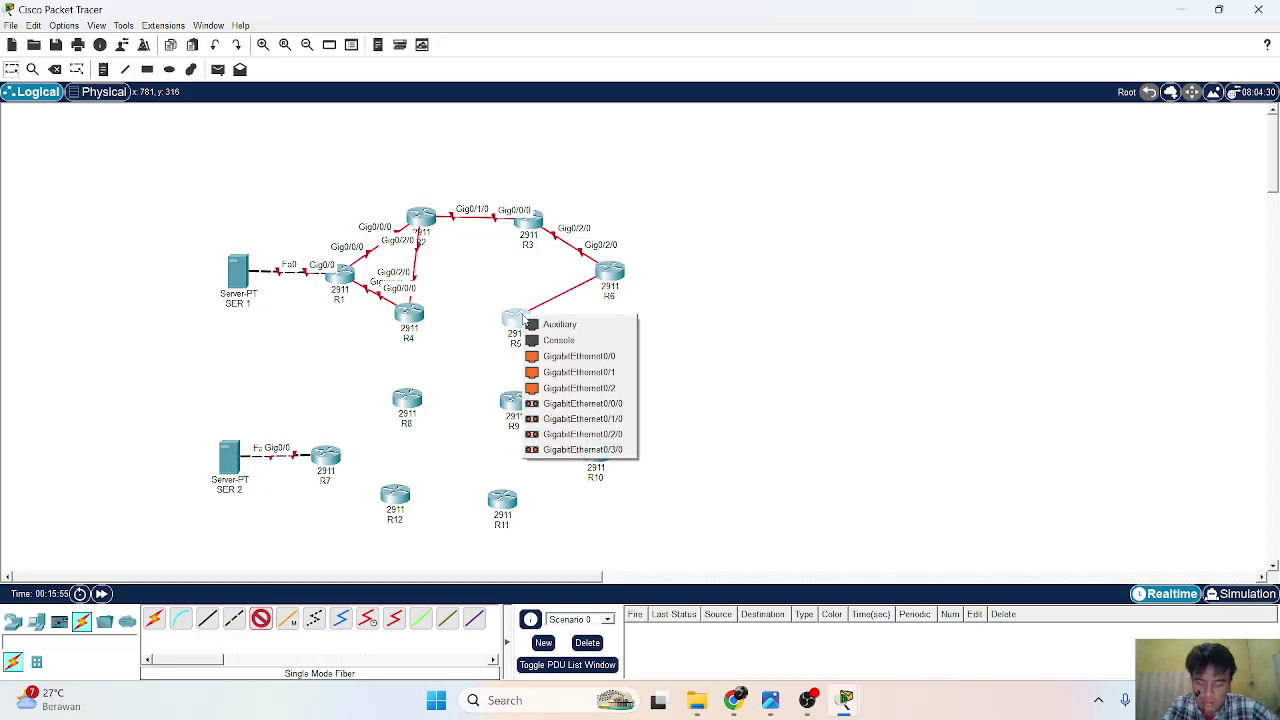
click(576, 449)
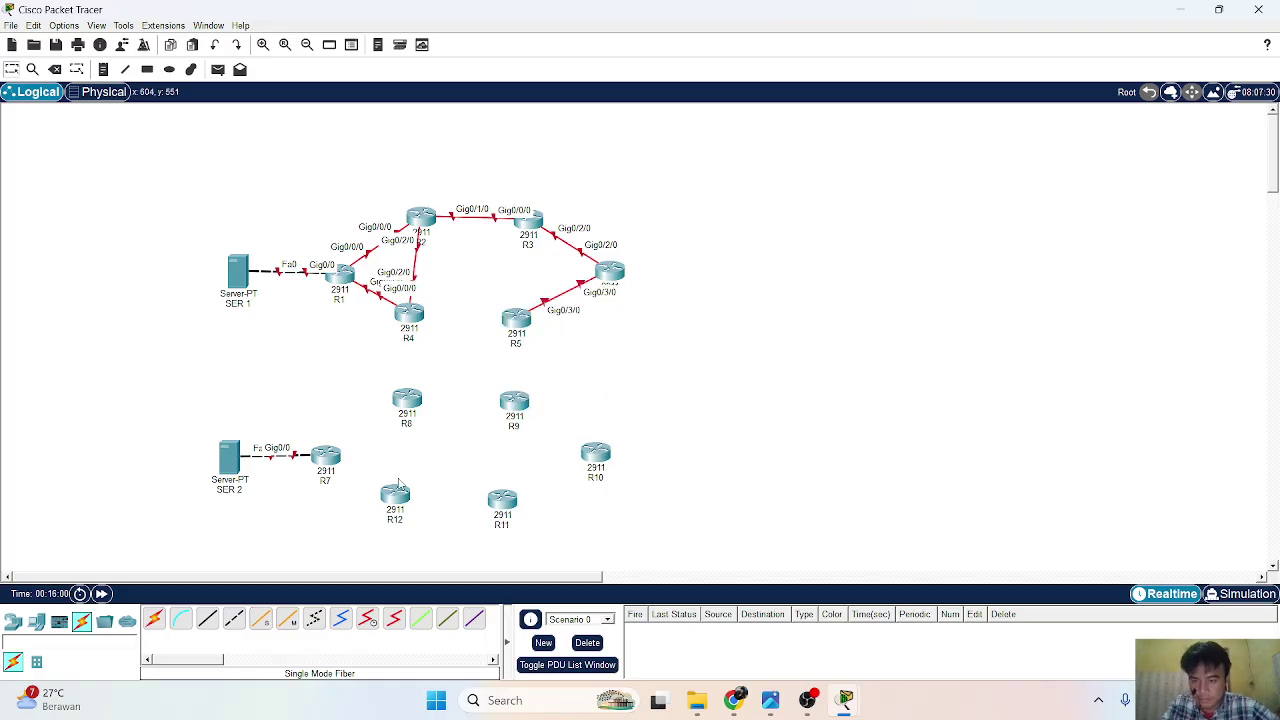
Connect R5's GigabitEthernet0/1/0 to R3's GigabitEthernet0/1/0 with a single mode fiber cable.
click(260, 618)
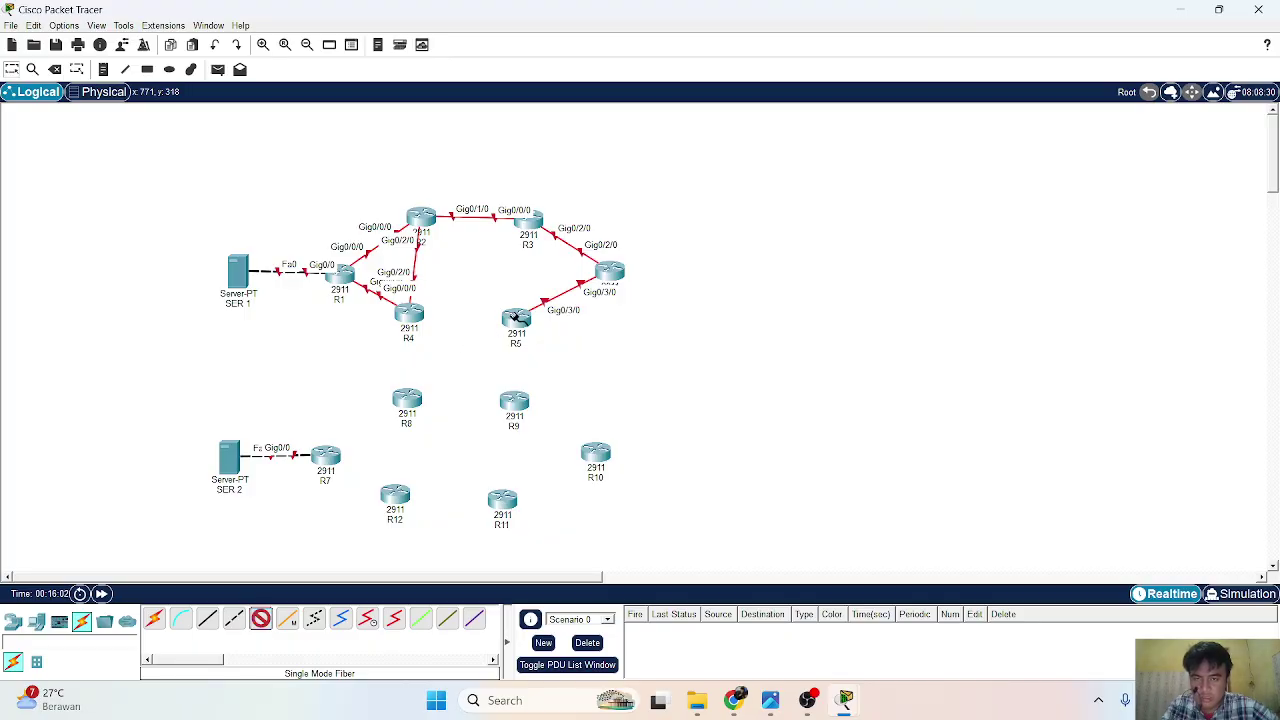
click(515, 317)
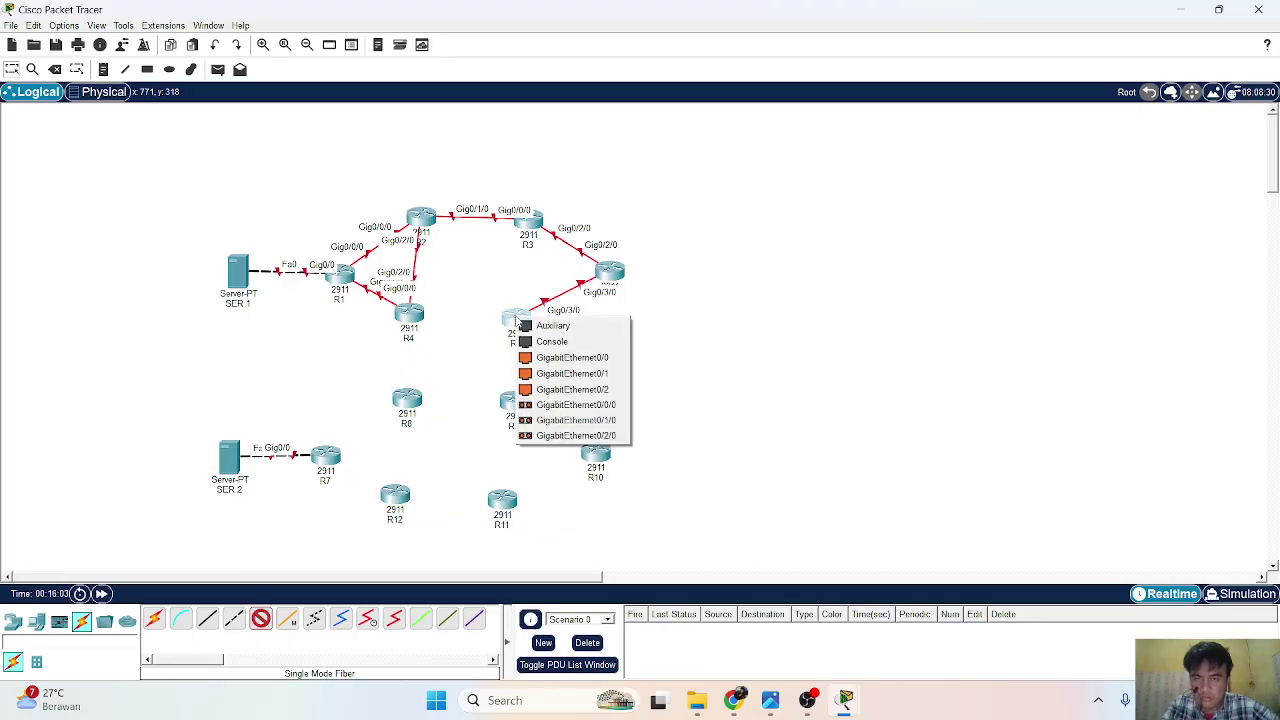
click(585, 421)
click(536, 218)
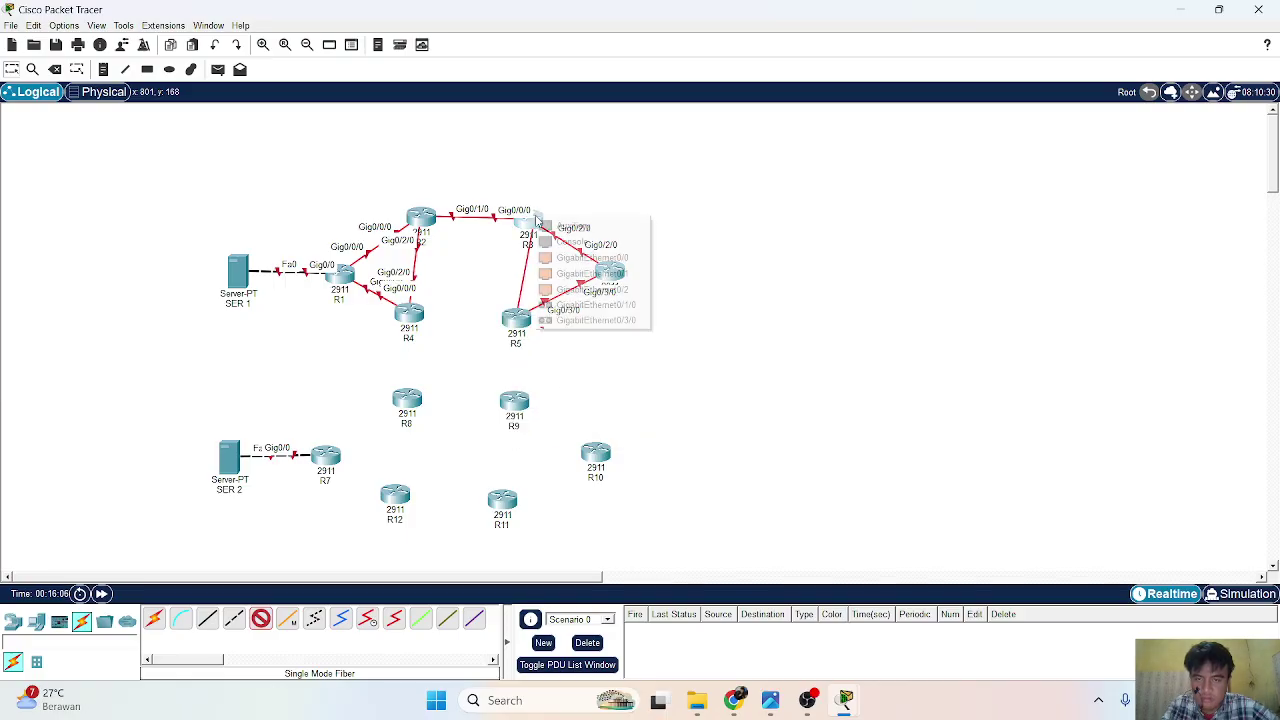
click(585, 303)
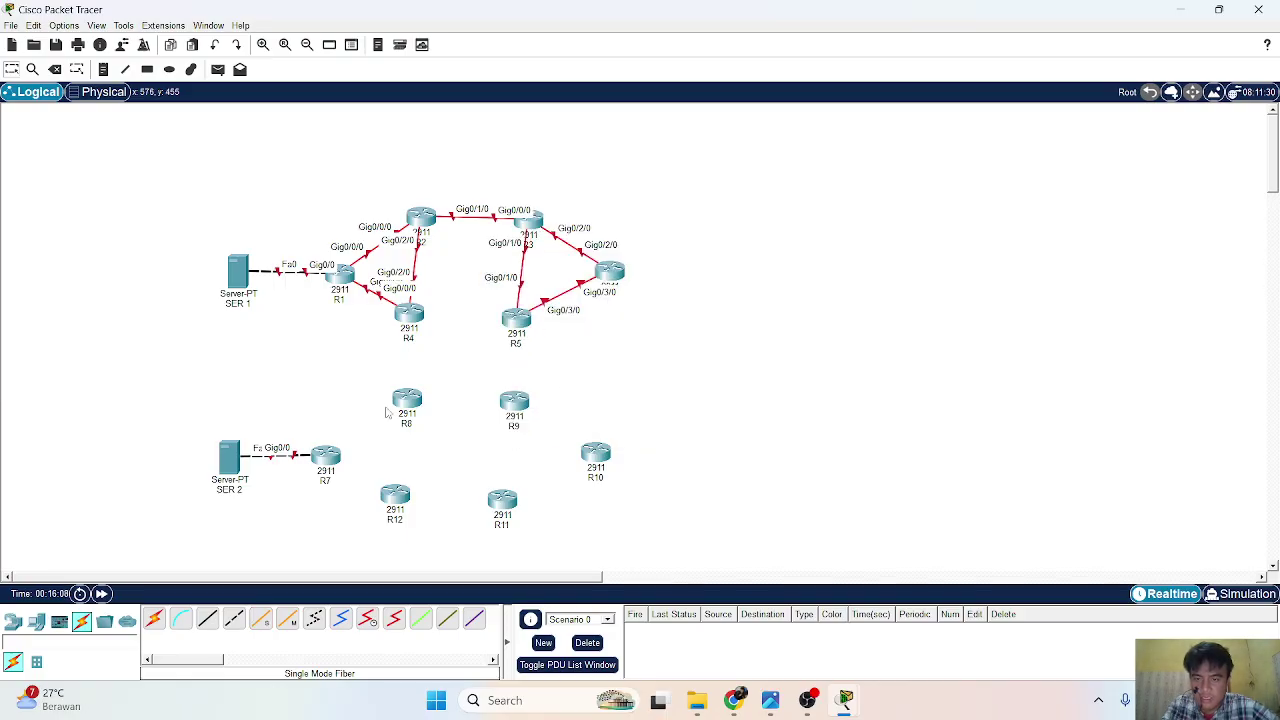
Connect R4's GigabitEthernet0/1/0 to R5's GigabitEthernet0/0/0 with a single mode fiber cable.
ctrl+click(260, 619)
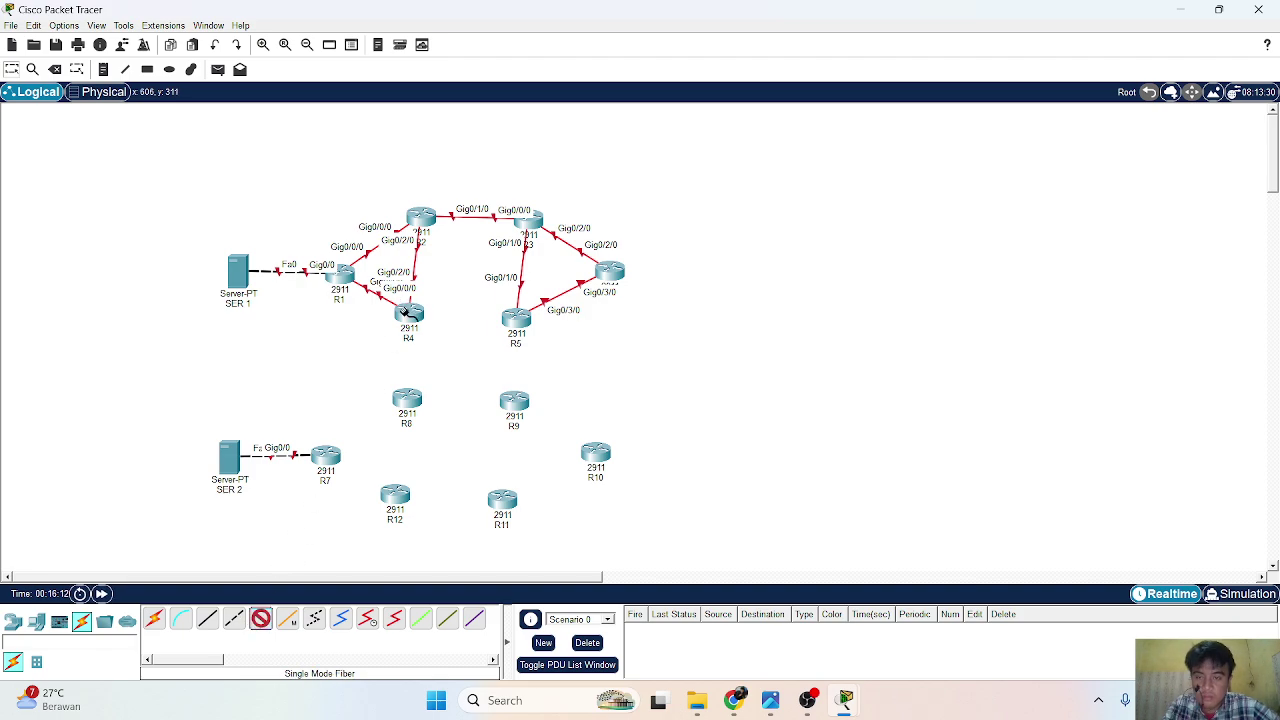
click(405, 312)
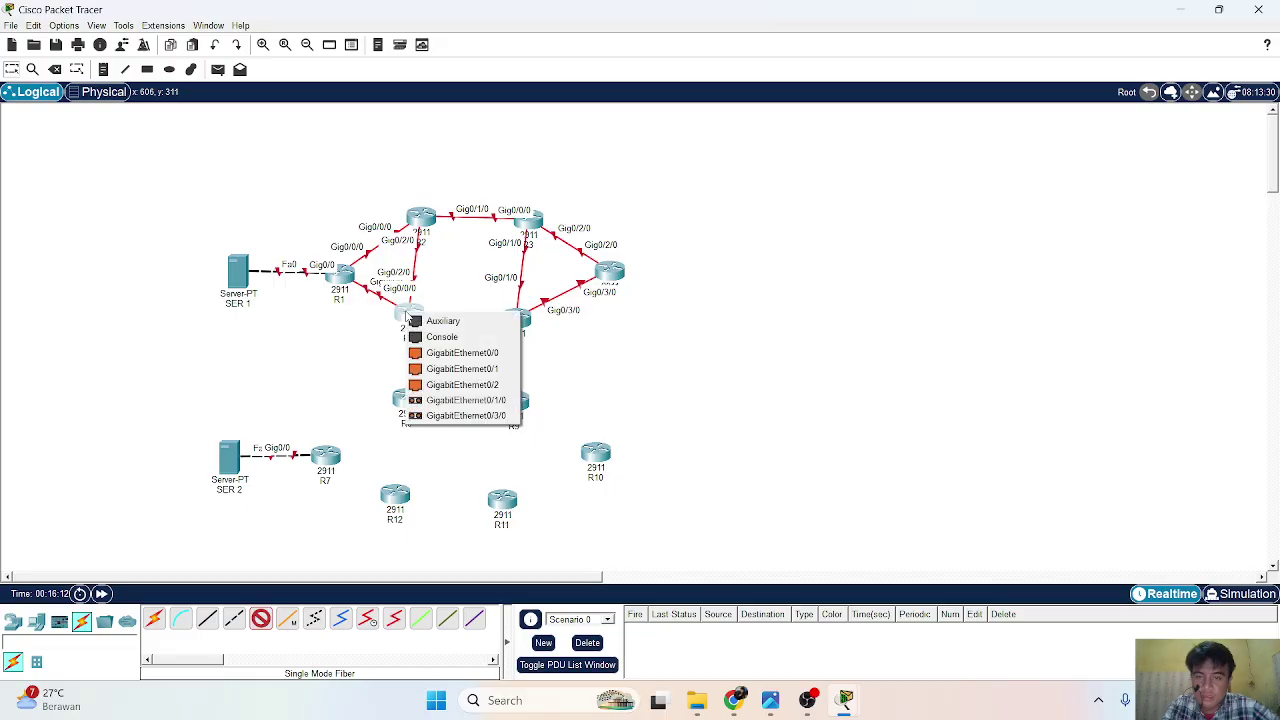
click(459, 401)
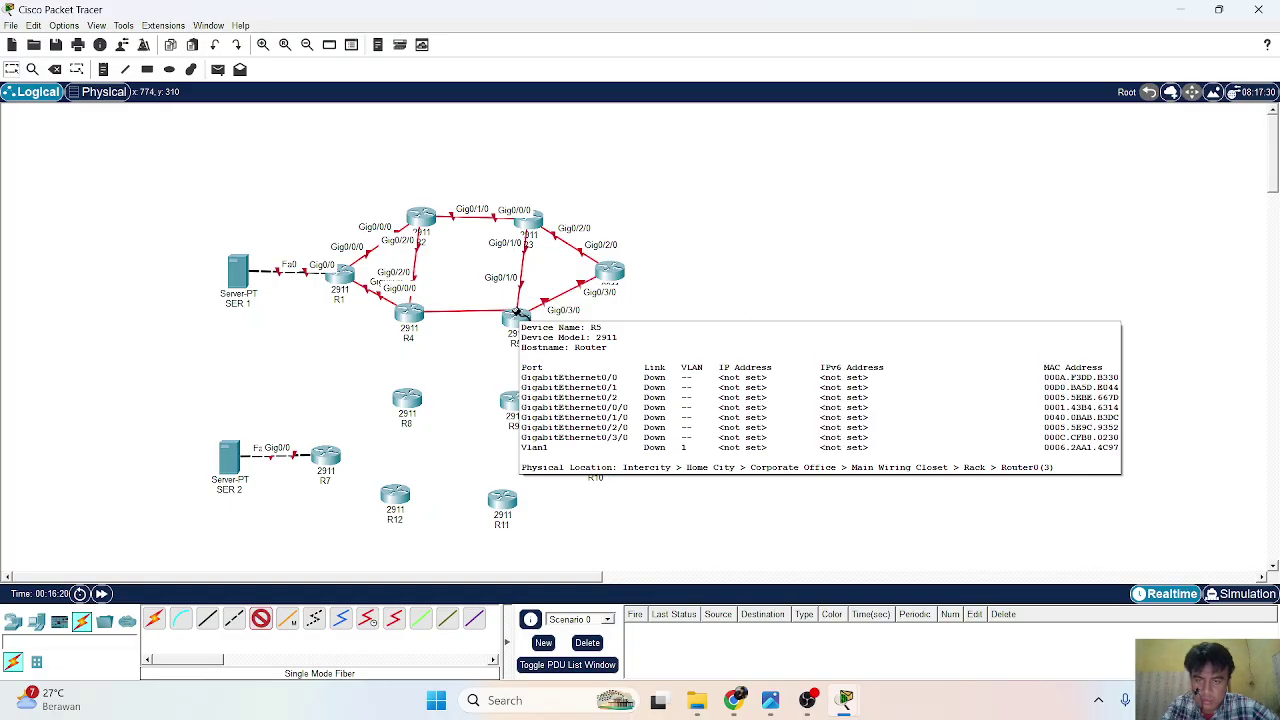
click(516, 316)
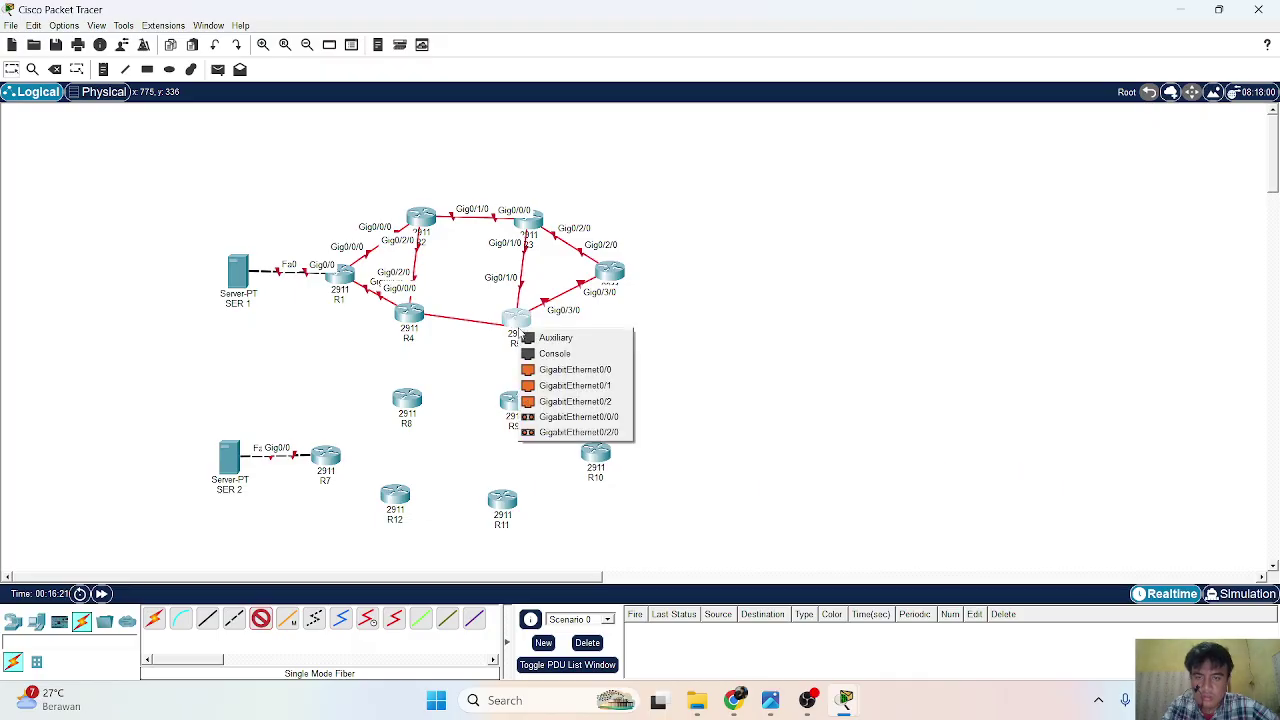
click(569, 416)
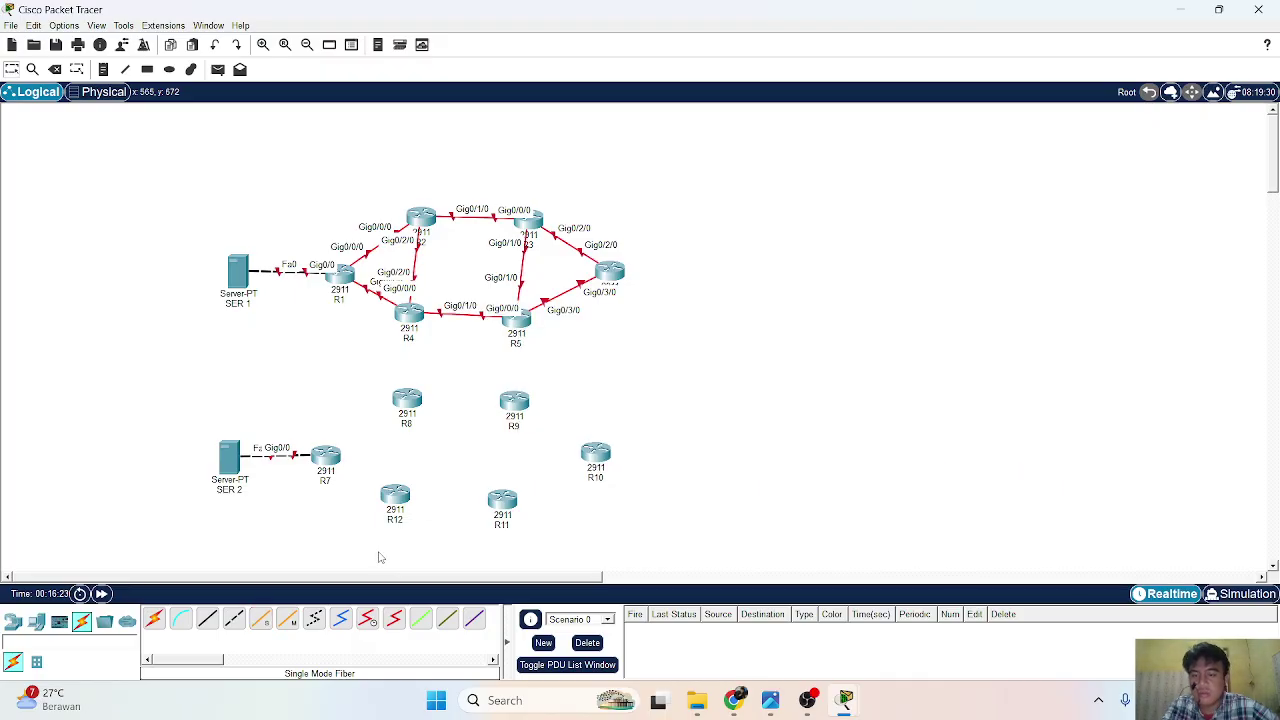
Connect R4's GigabitEthernet0/0 diagonally to R3's GigabitEthernet0/0 with a copper cross-over cable.
click(234, 619)
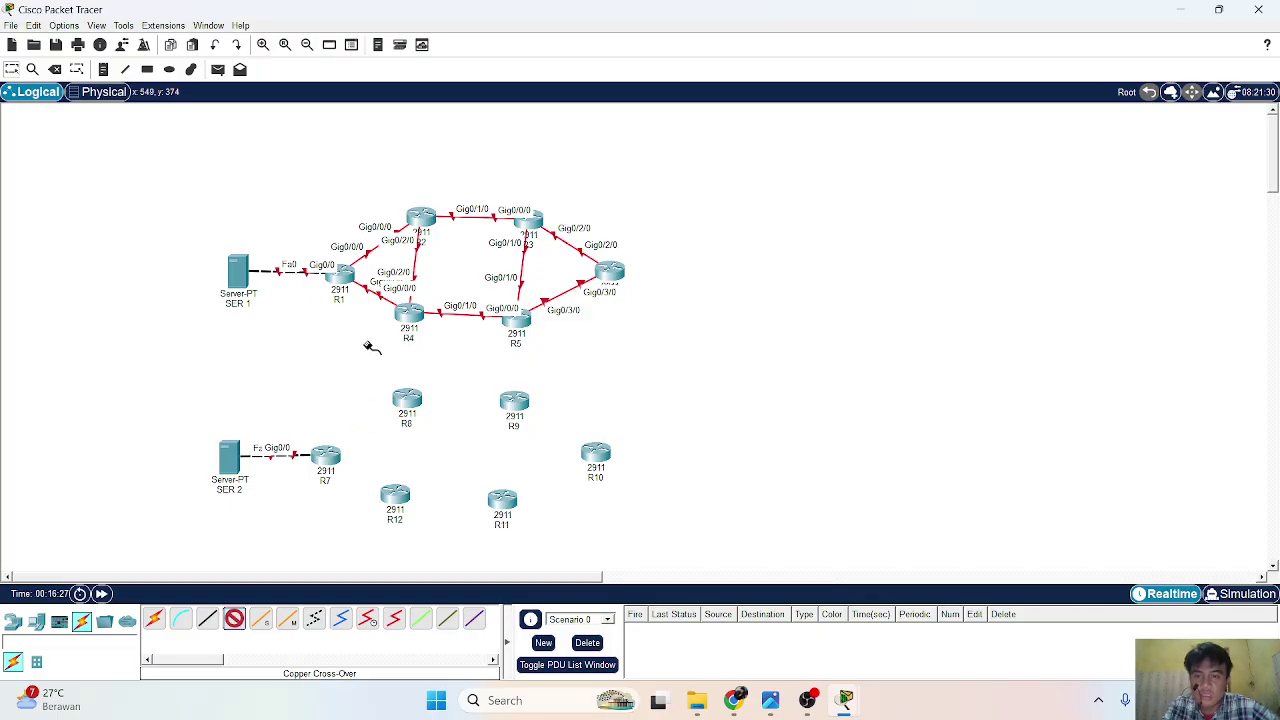
mouse_move(413, 310)
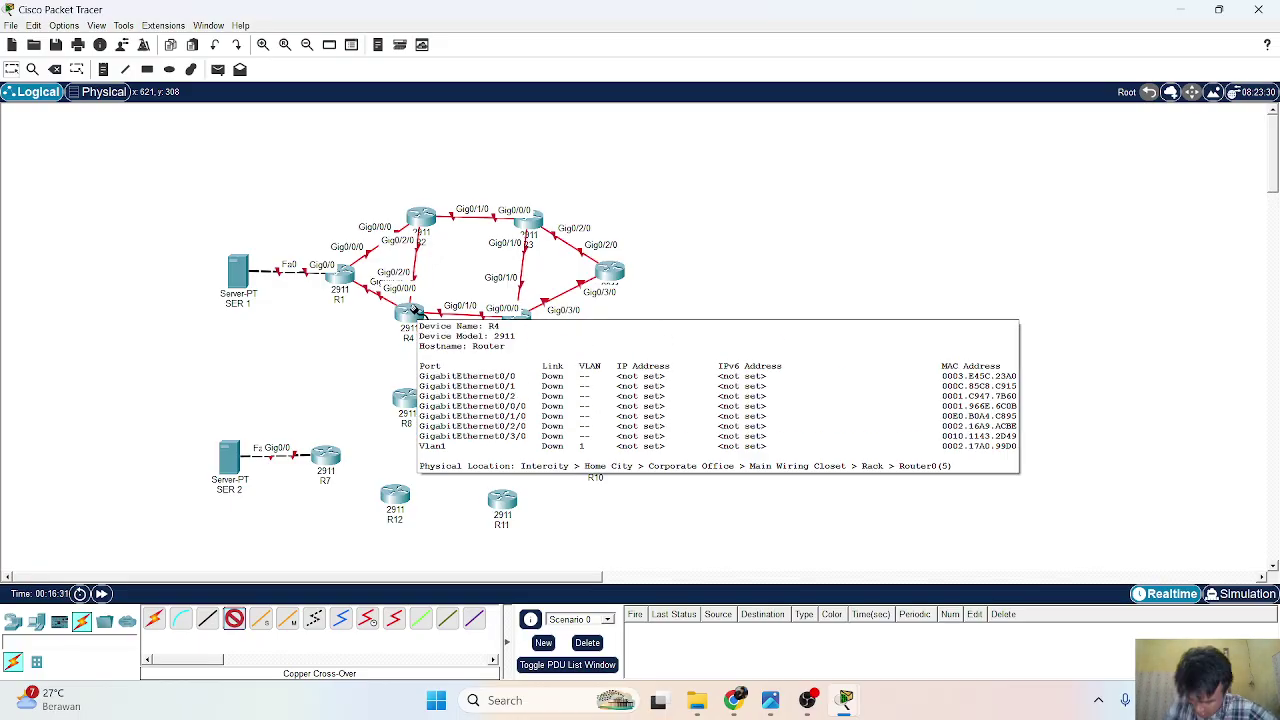
click(413, 310)
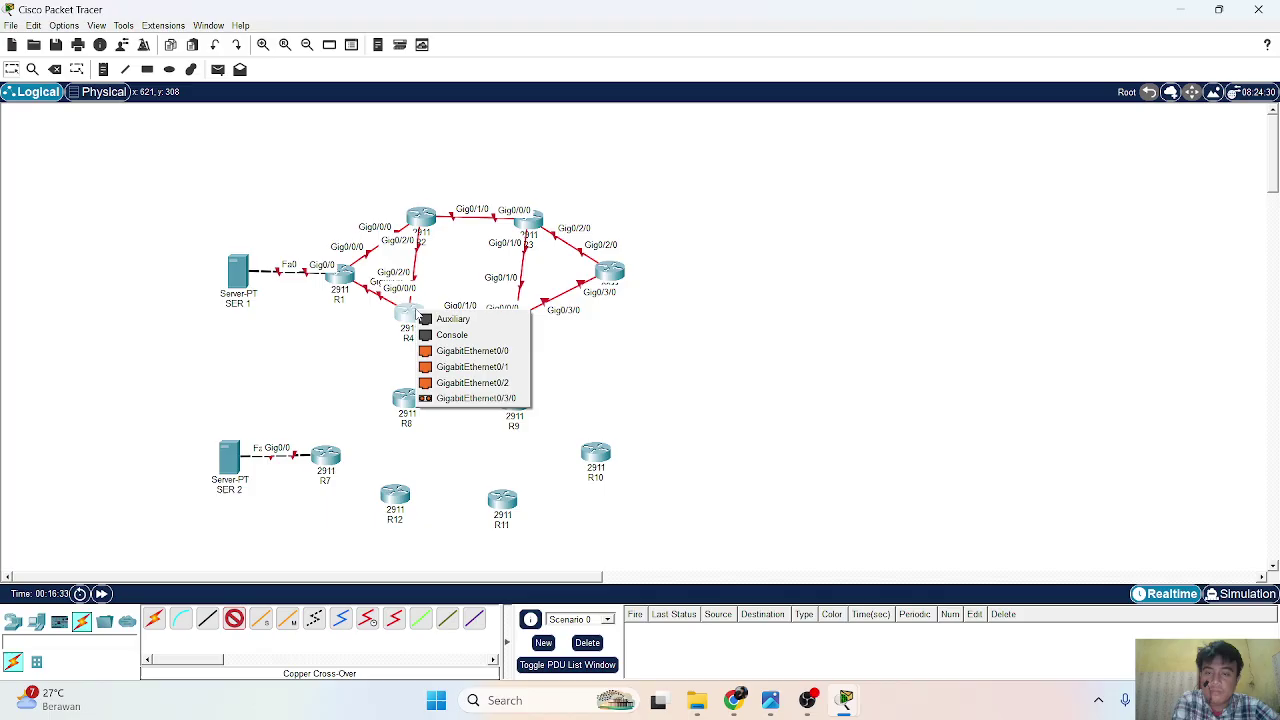
click(465, 352)
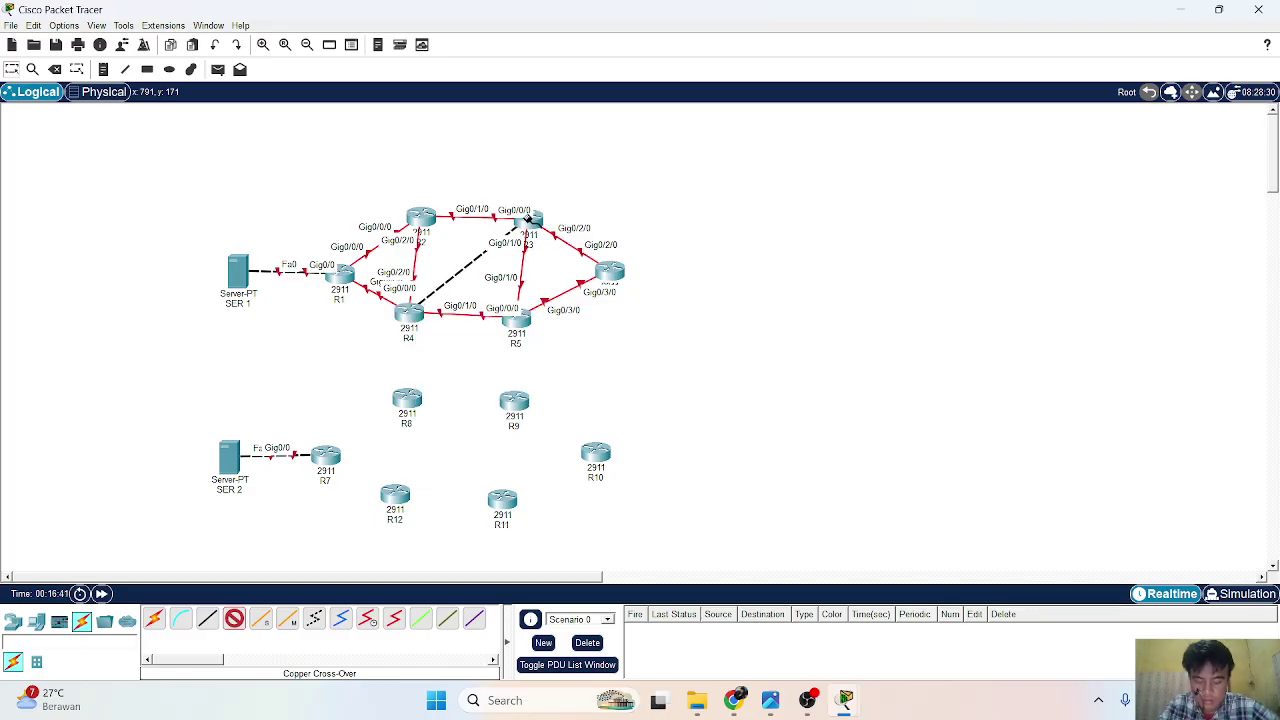
click(530, 222)
click(582, 263)
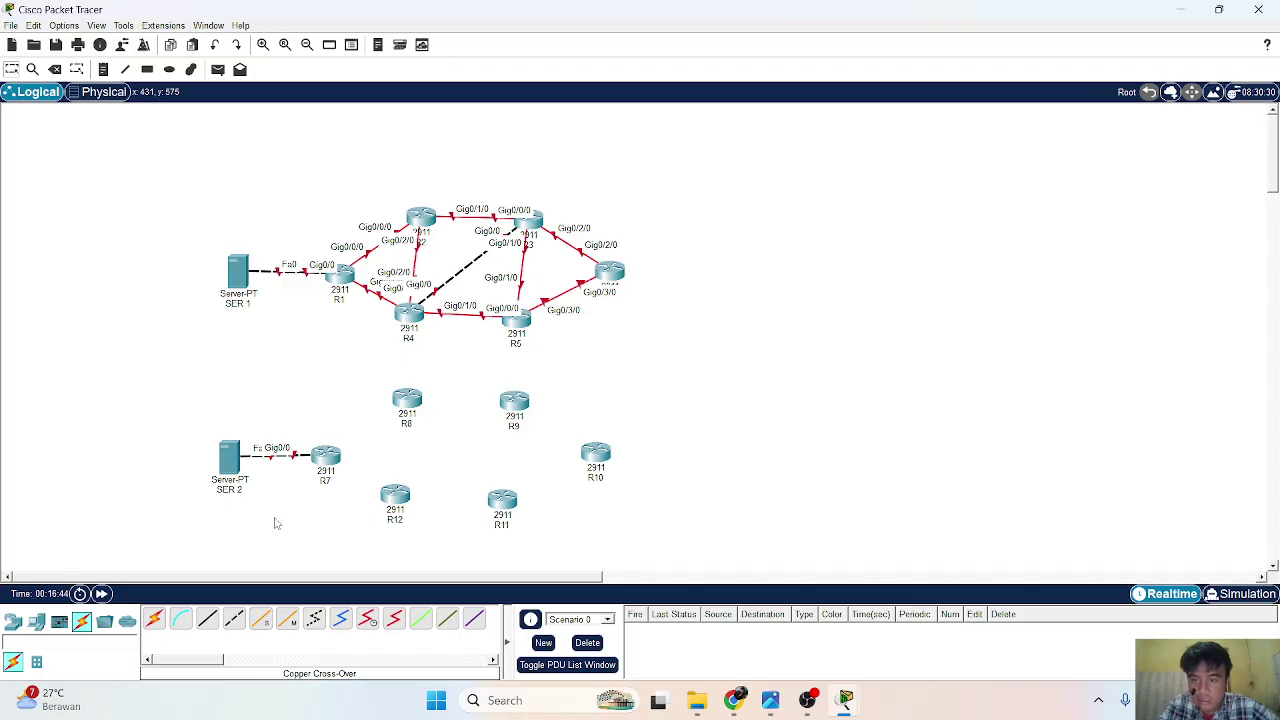
Connect R2's GigabitEthernet0/0 diagonally to R5's GigabitEthernet0/0 with a copper cross-over cable.
click(234, 620)
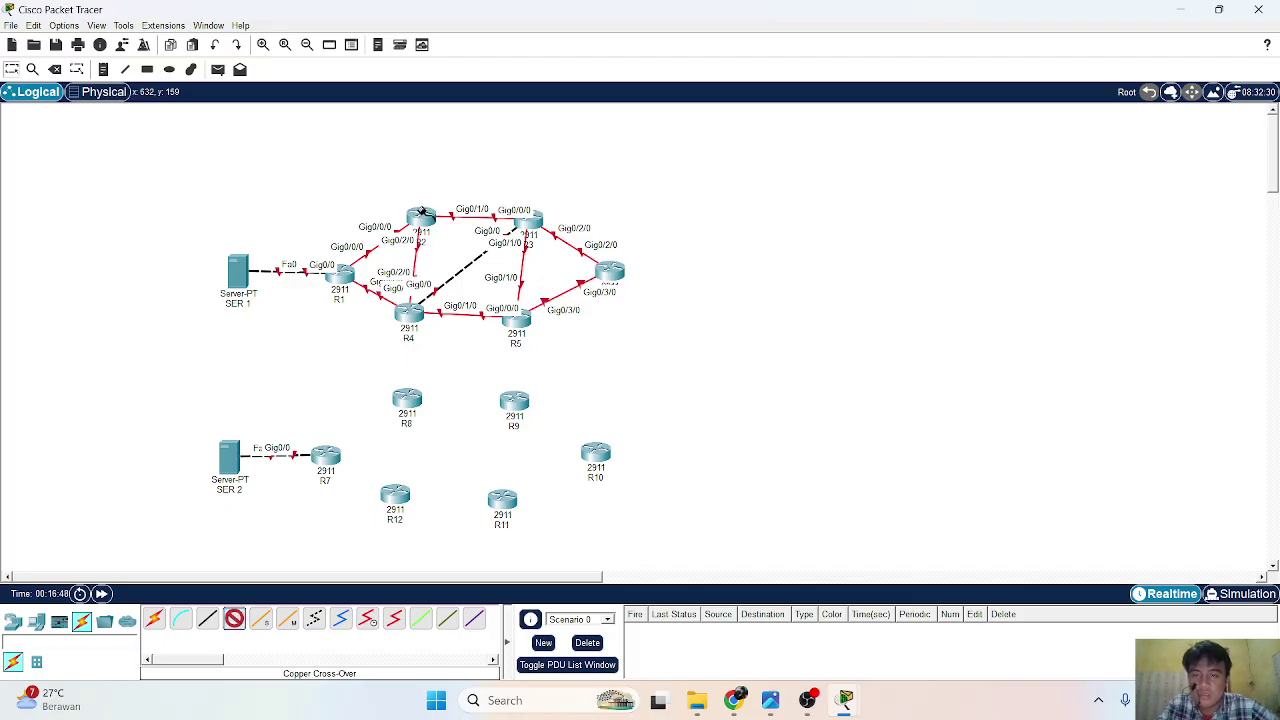
click(423, 215)
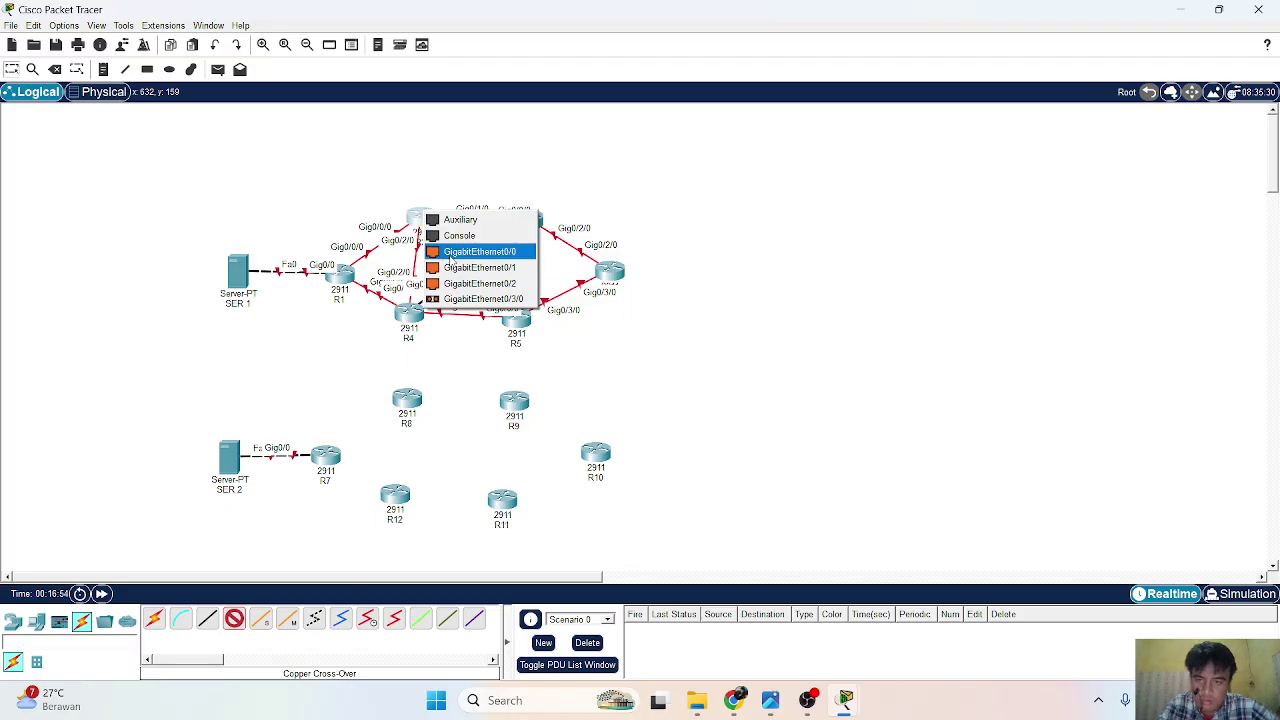
click(470, 252)
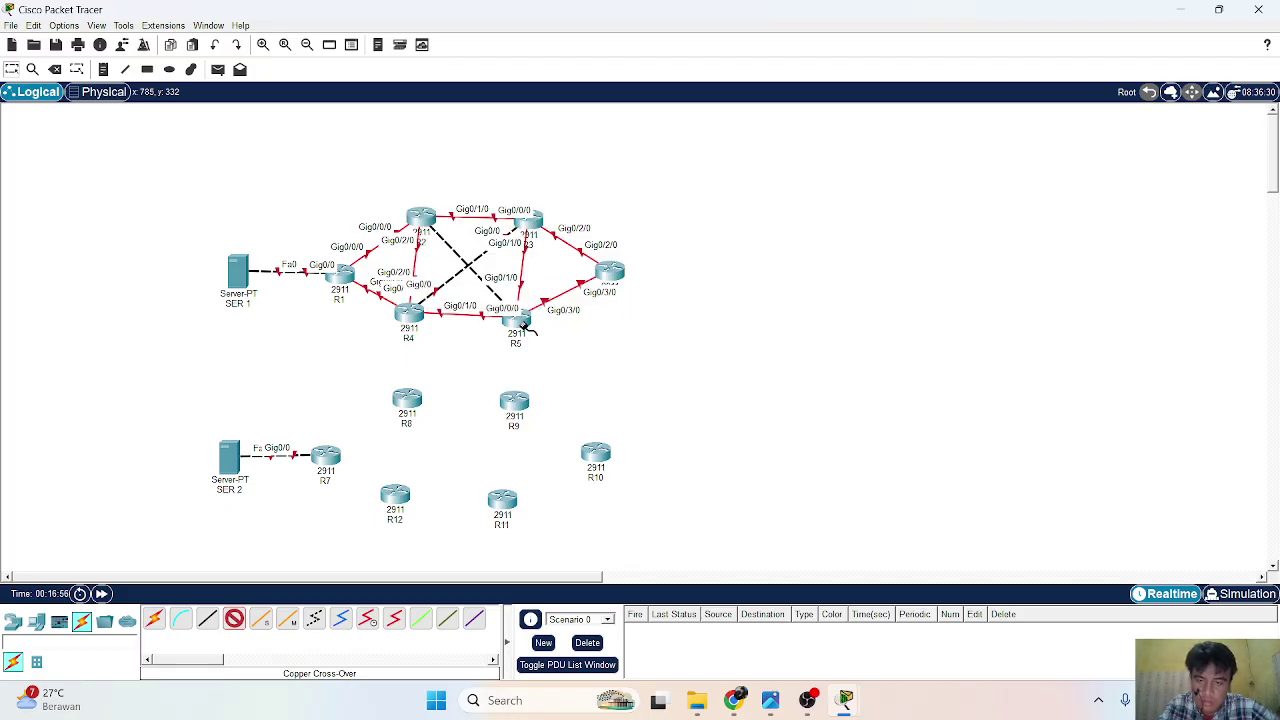
click(516, 318)
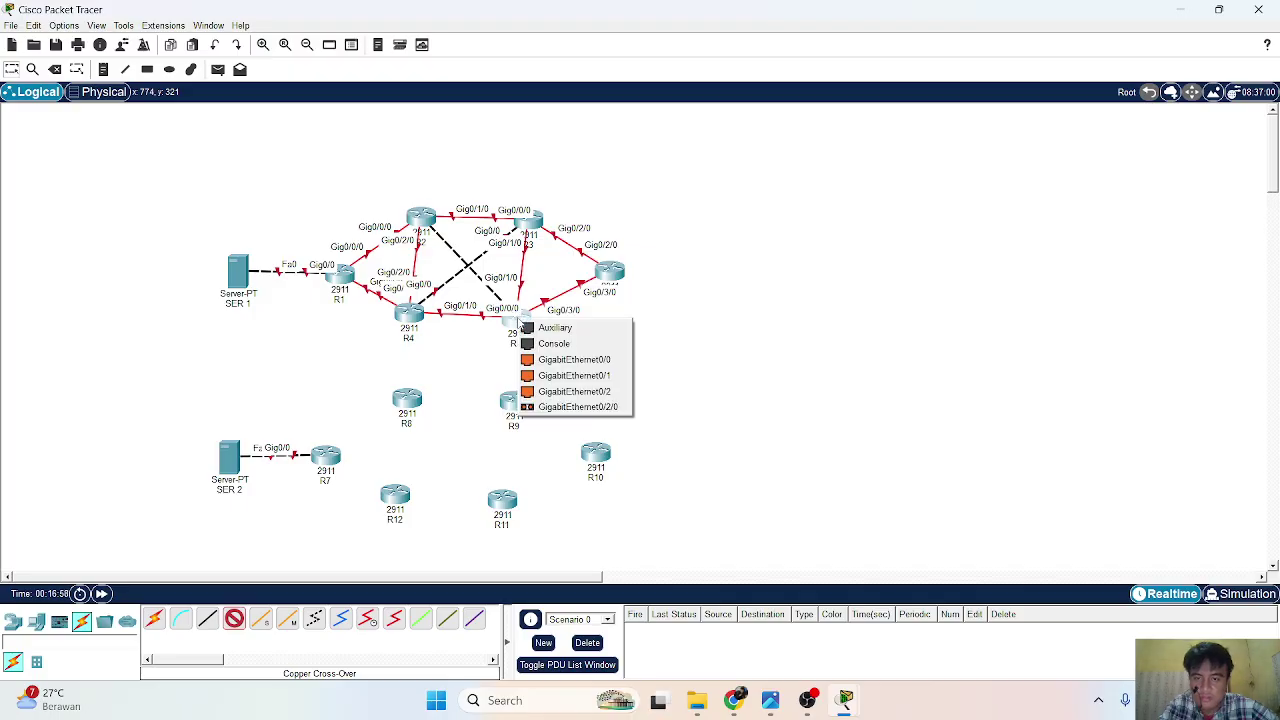
click(548, 368)
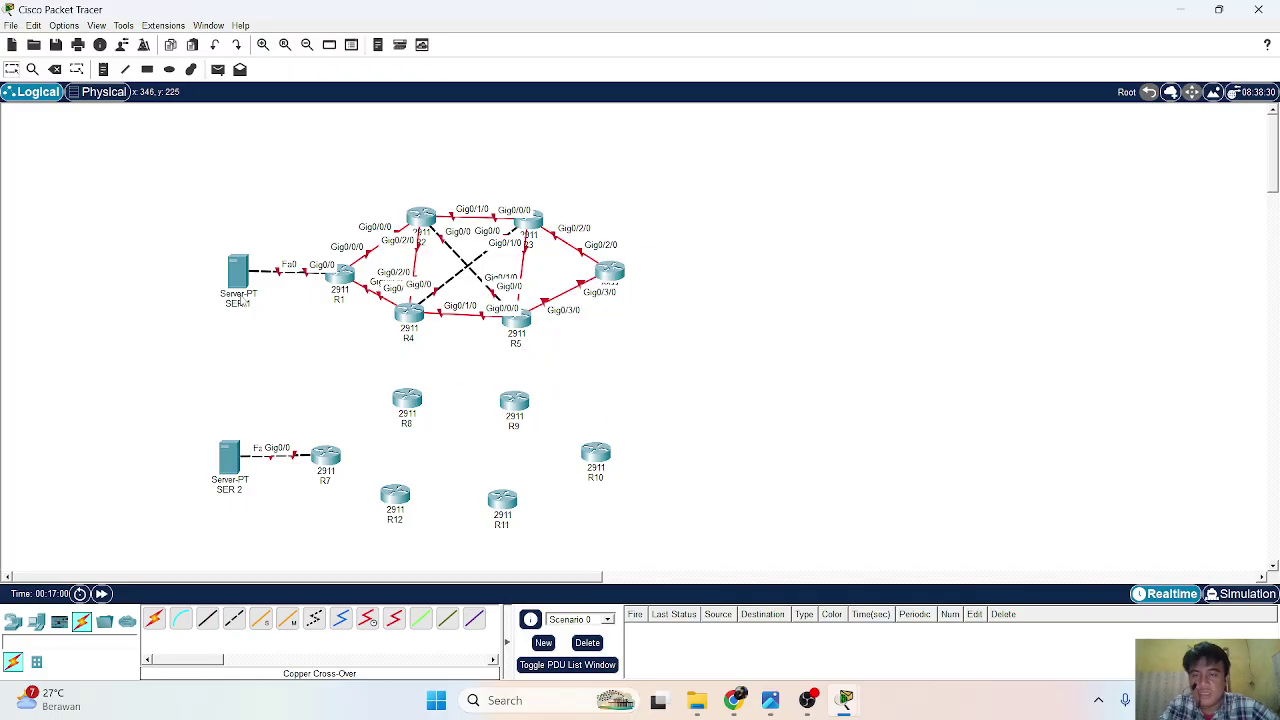
Switch to the Photos window with the reference diagram and examine the Region 1 router links and port labels.
drag(407, 345, 1010, 504)
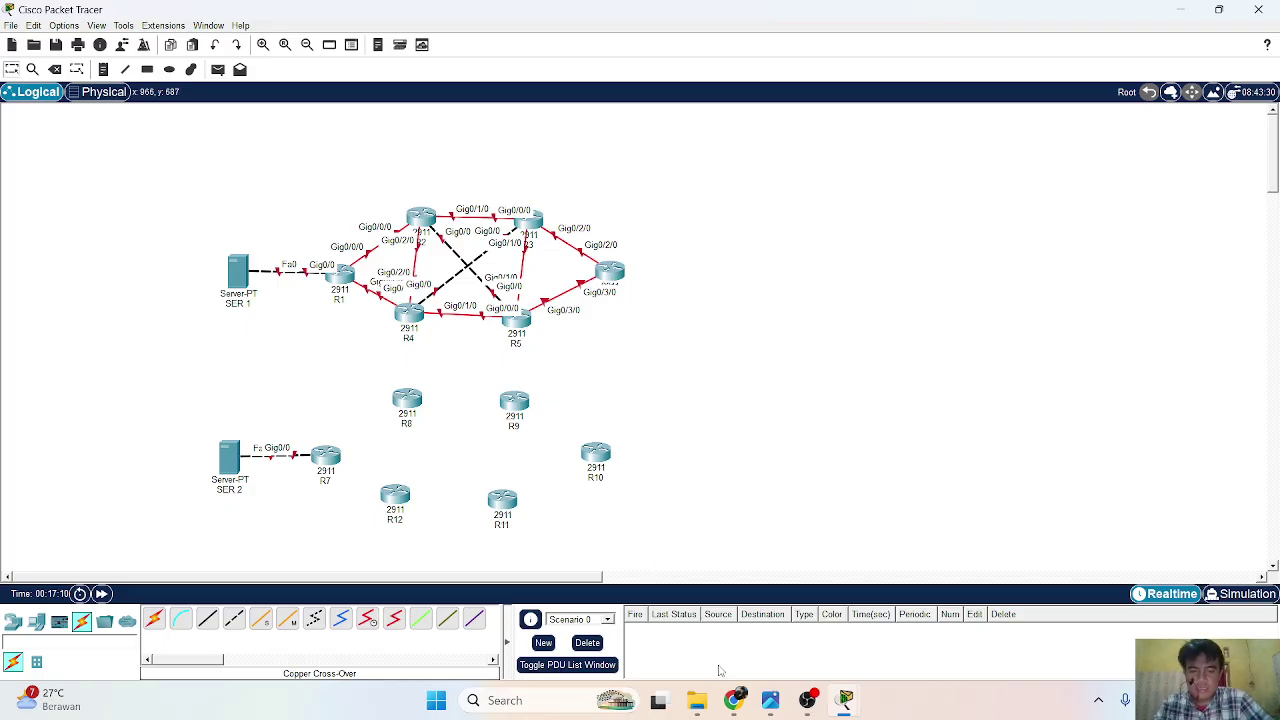
click(772, 701)
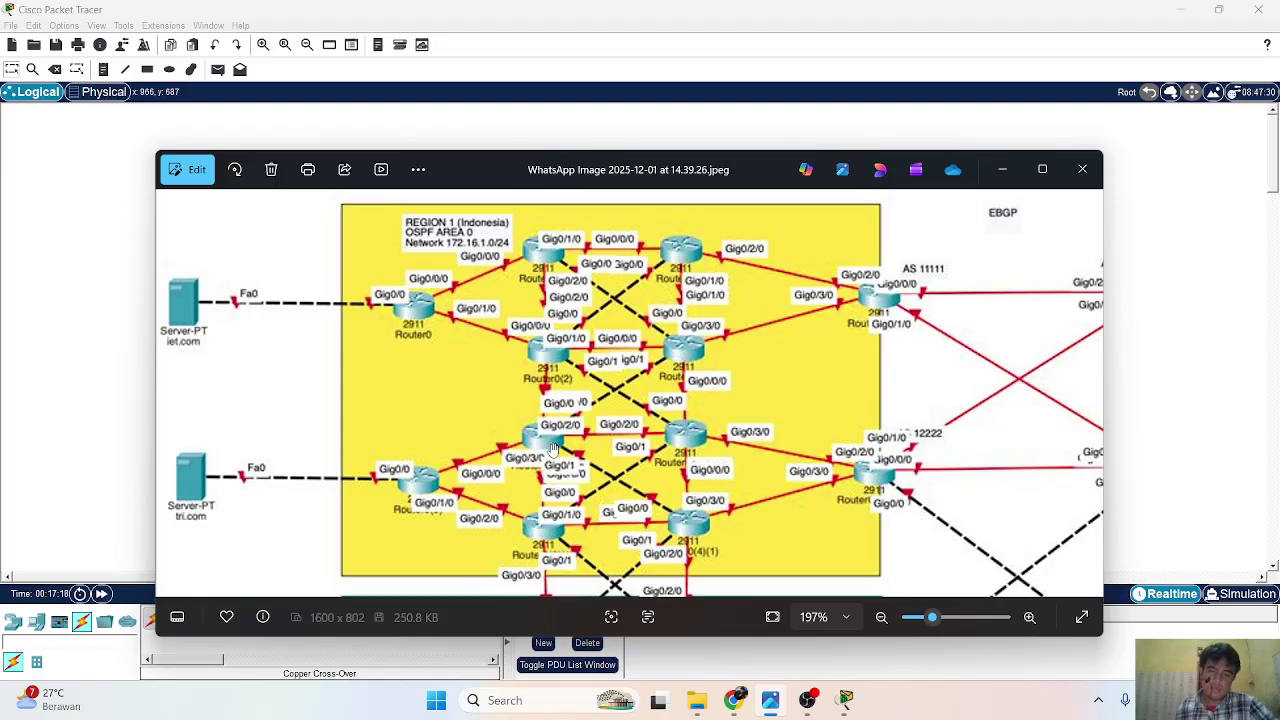
drag(768, 188, 798, 213)
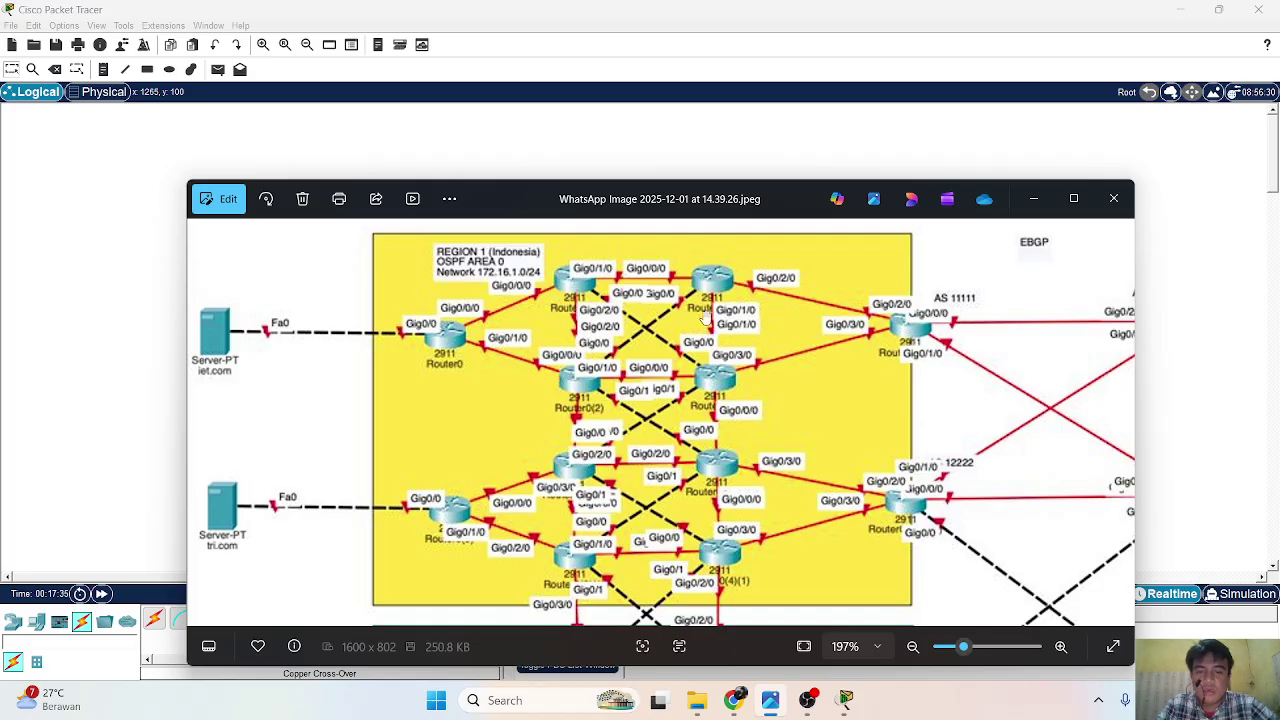
click(1035, 199)
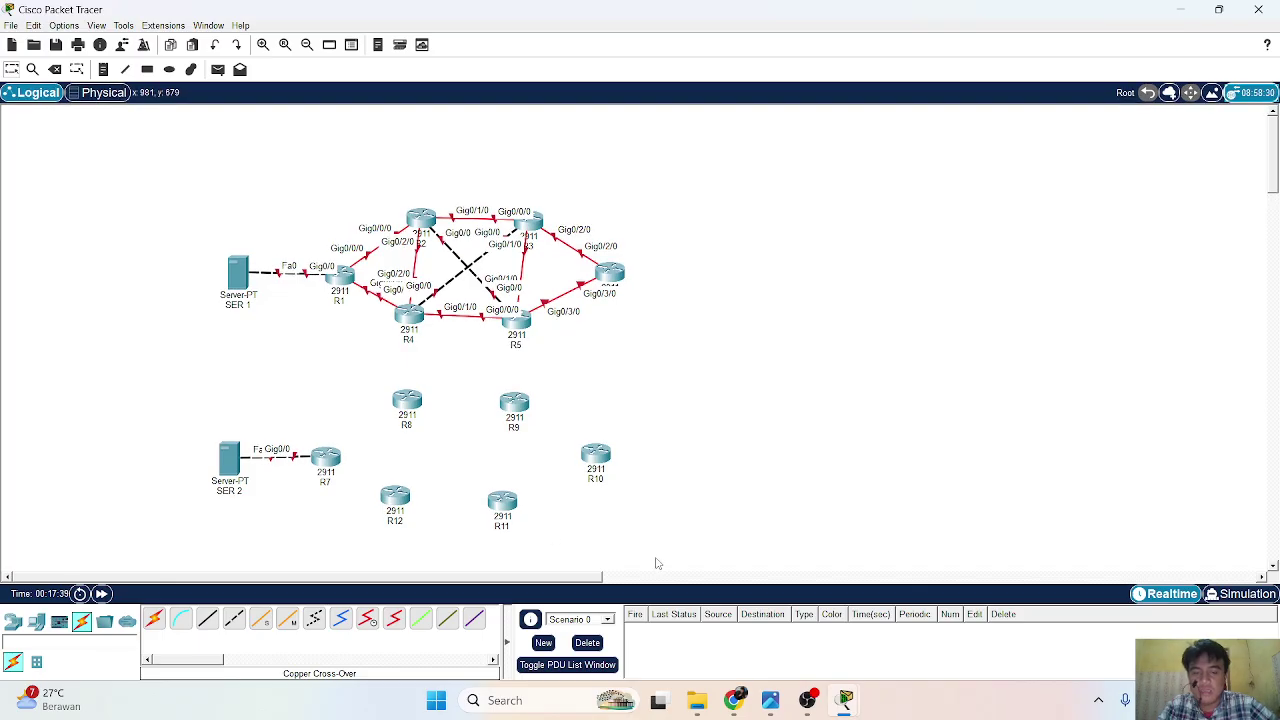
Open R1's command line, get to the privileged prompt and enter global configuration mode with conf t.
click(261, 619)
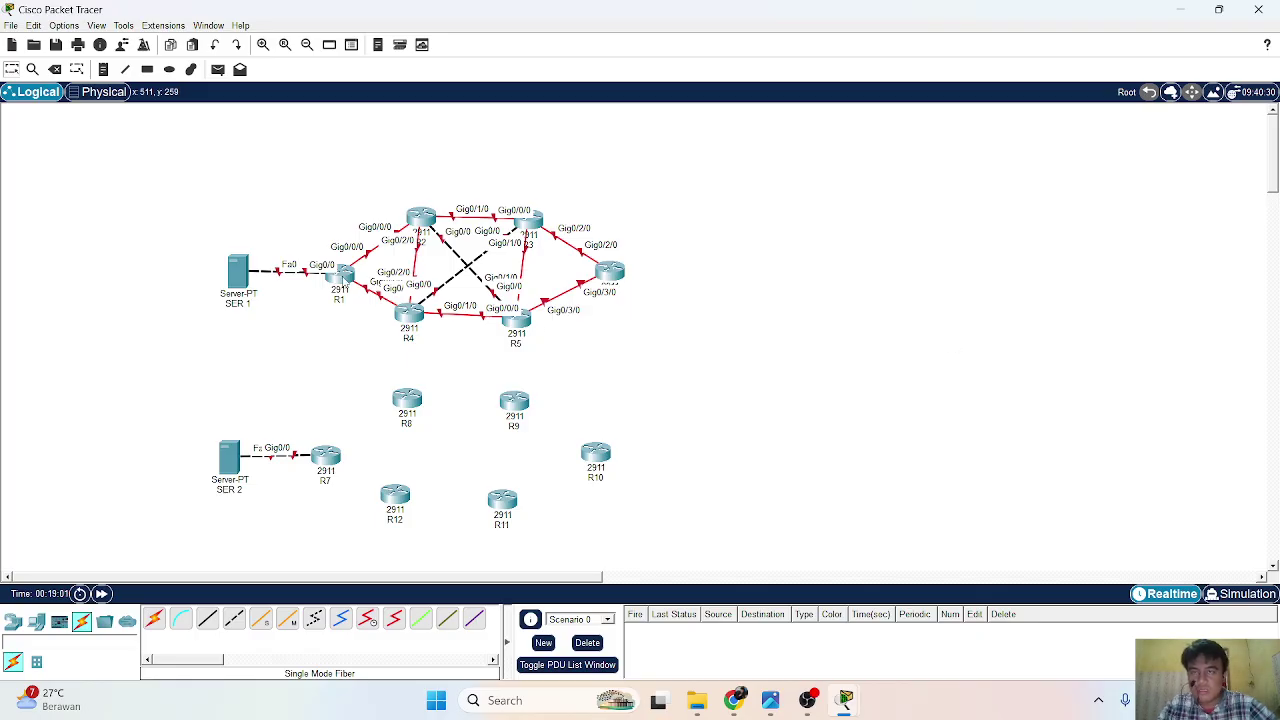
click(343, 279)
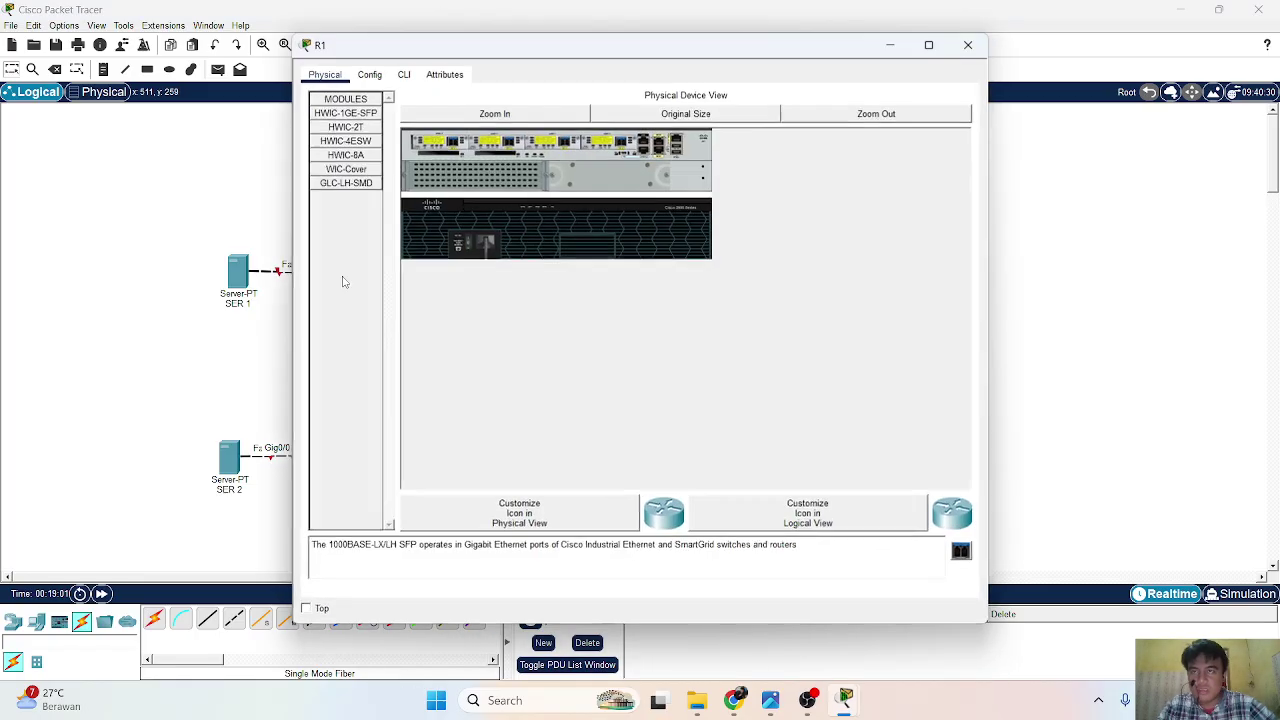
click(381, 77)
click(403, 74)
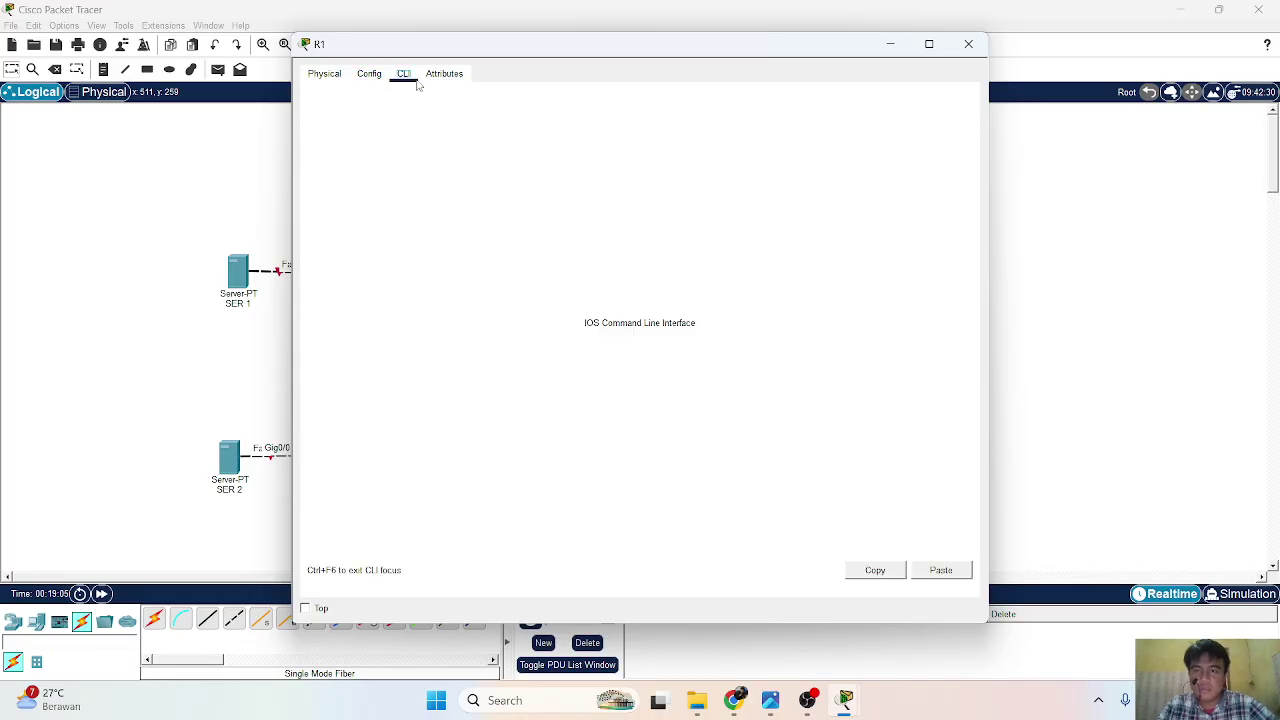
key(Return)
key(Return)
key(Return)
text(EN)
key(Return)
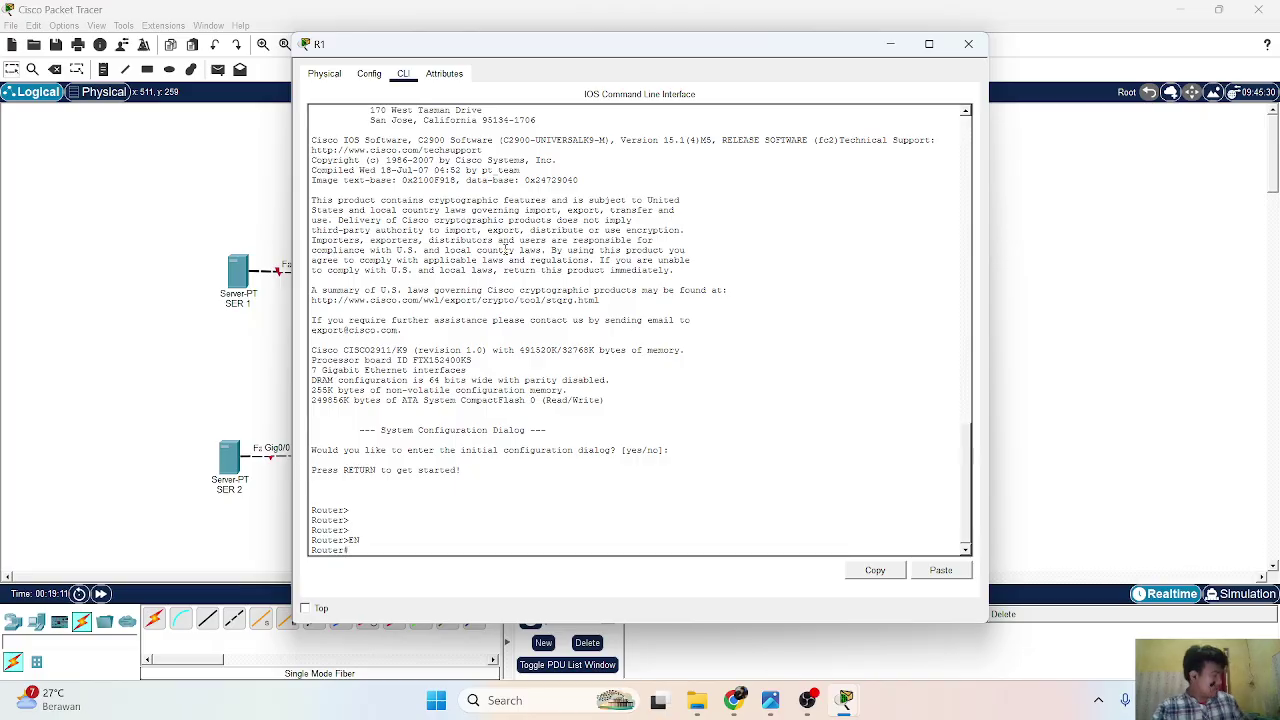
text(conf)
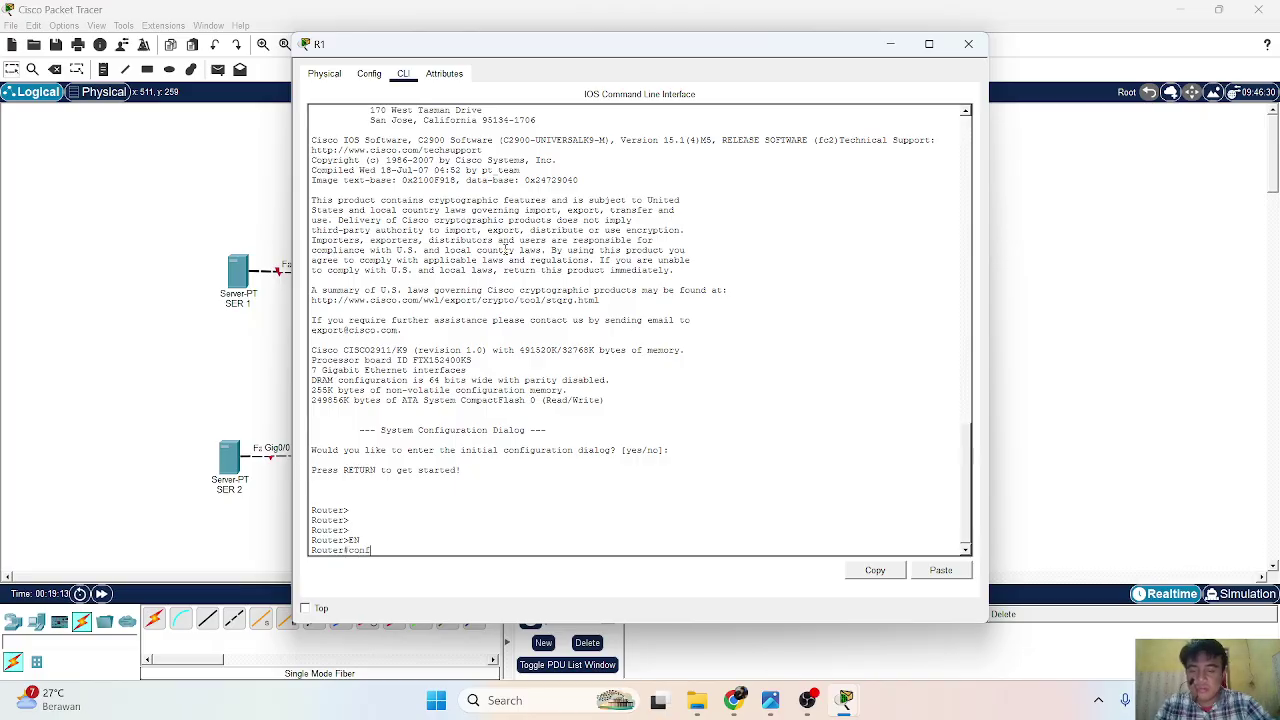
text( t)
key(Return)
Set the router's hostname to R1.
text(hos)
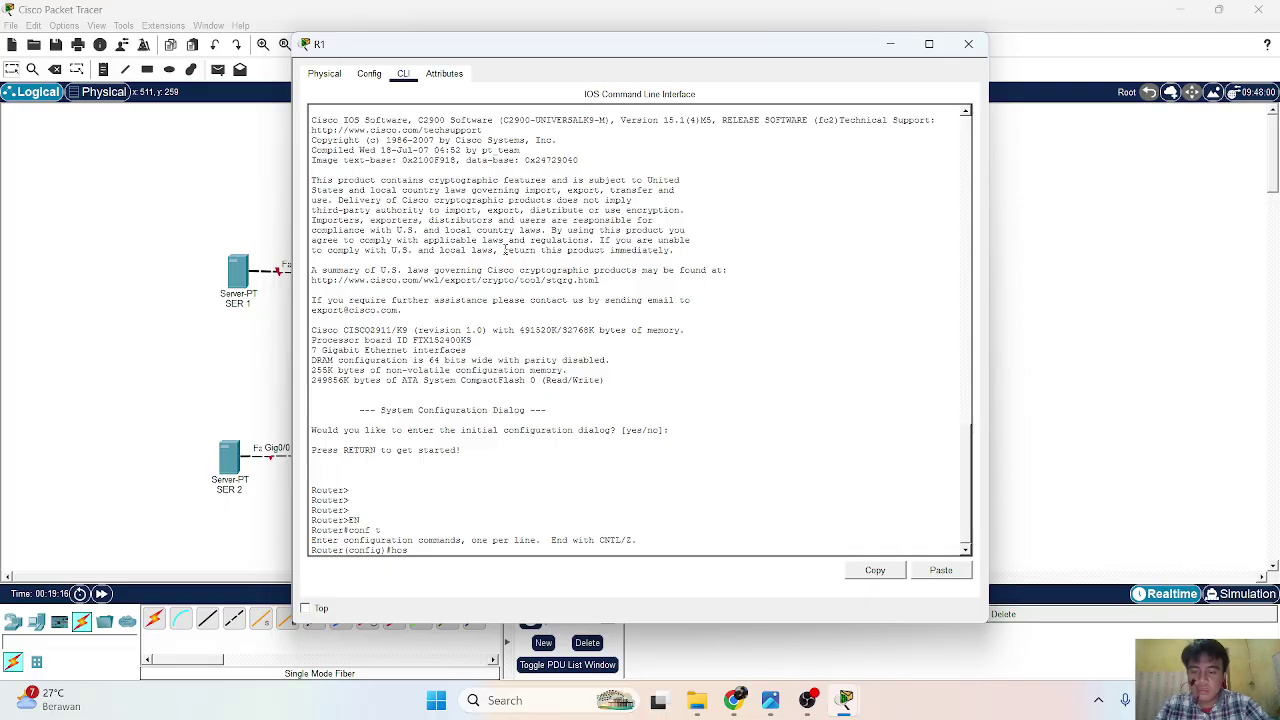
key(Tab)
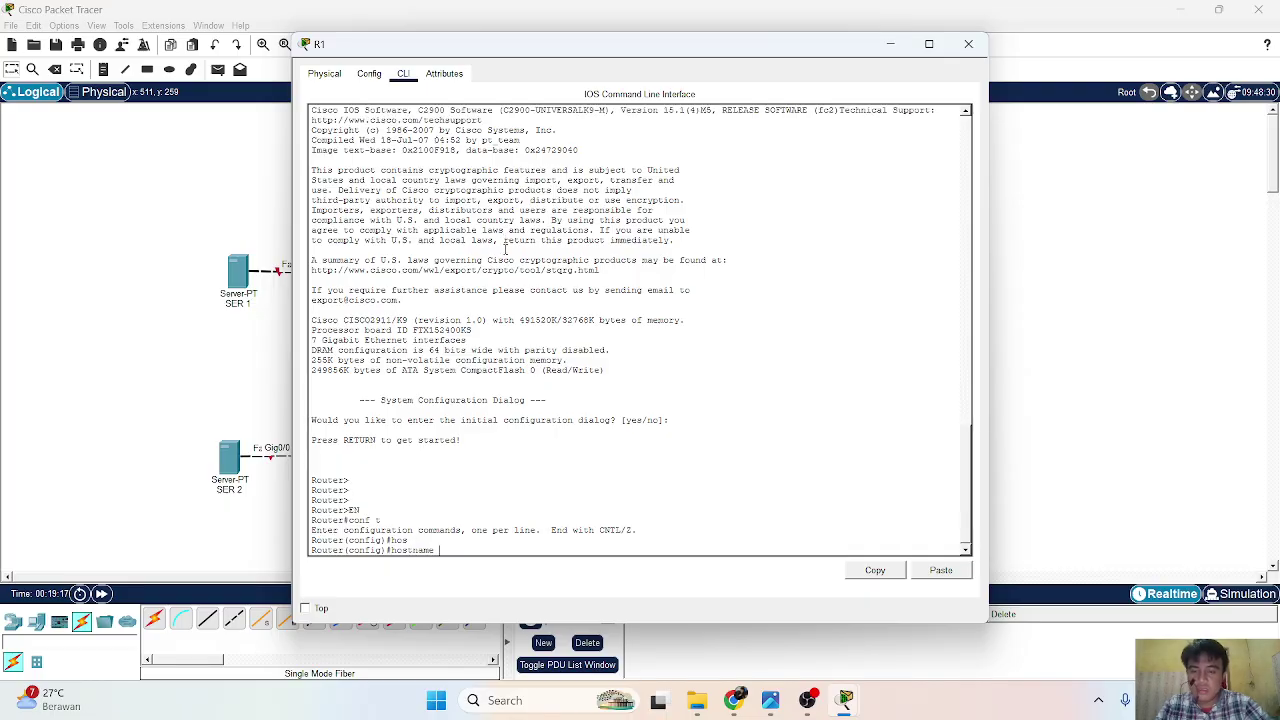
text(R1)
key(Return)
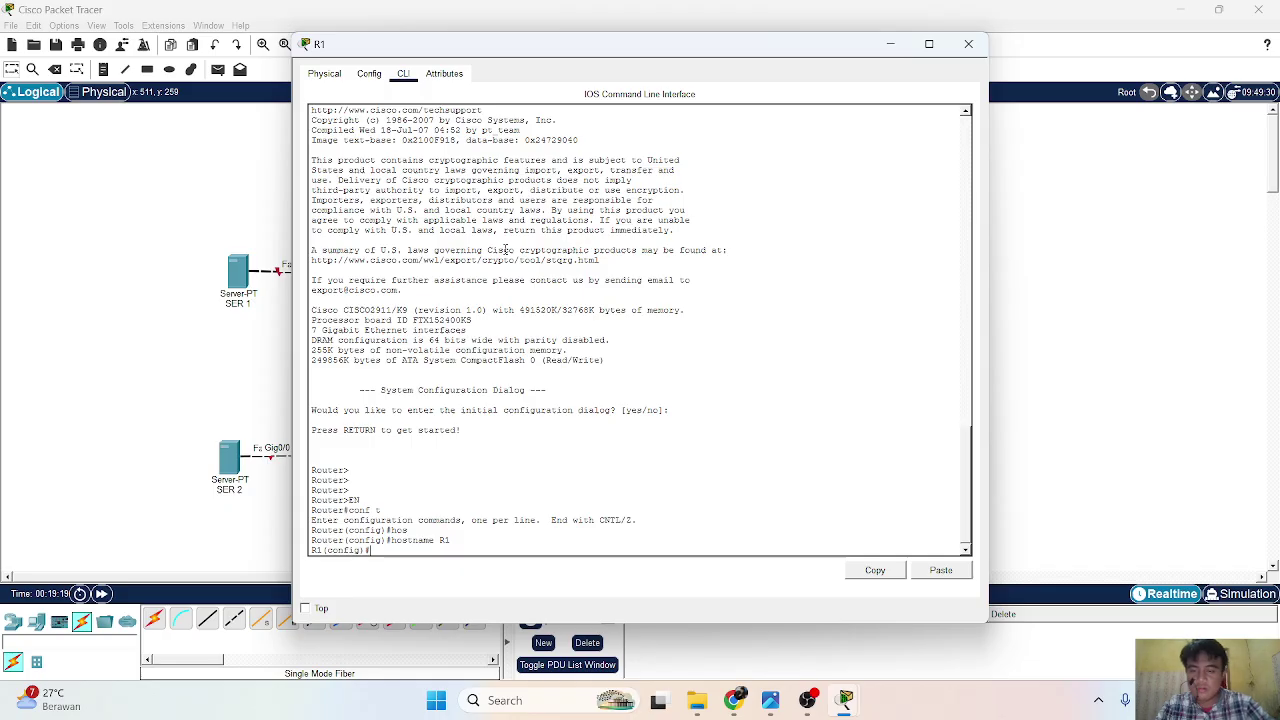
Disable DNS lookup on R1 with the no ip domain-lookup command.
text(no )
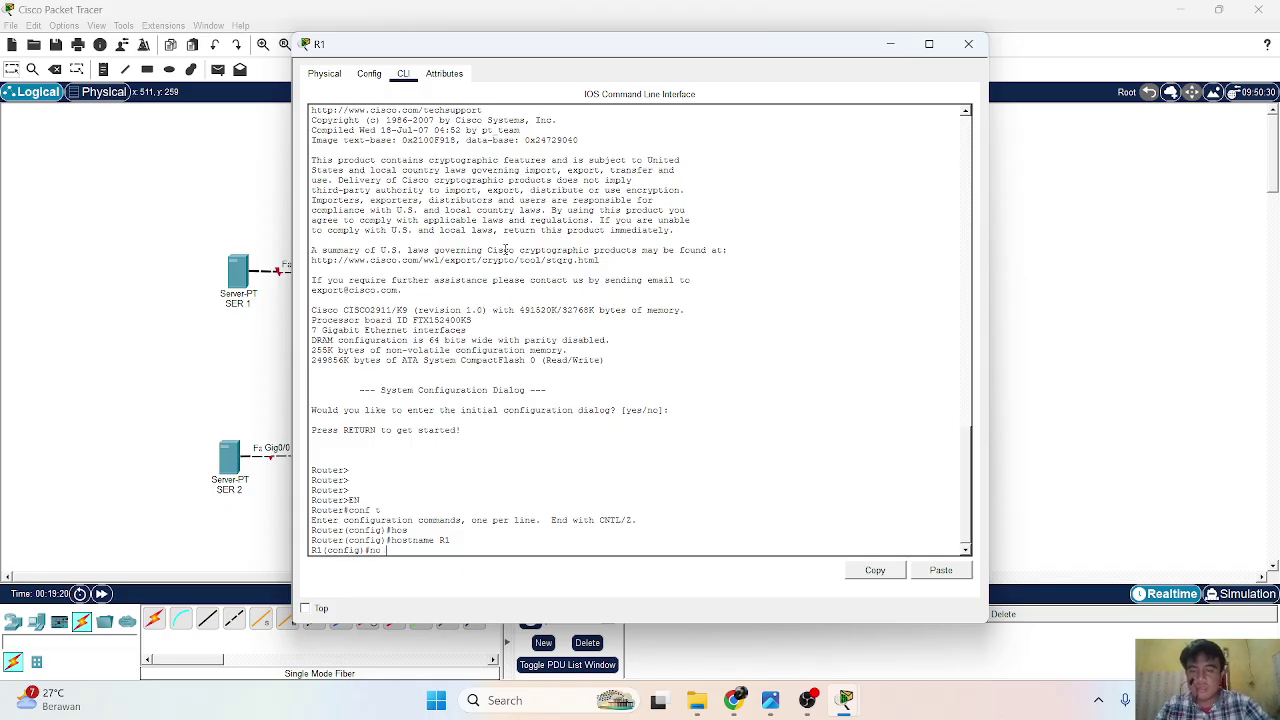
text(ip domain)
key(Tab)
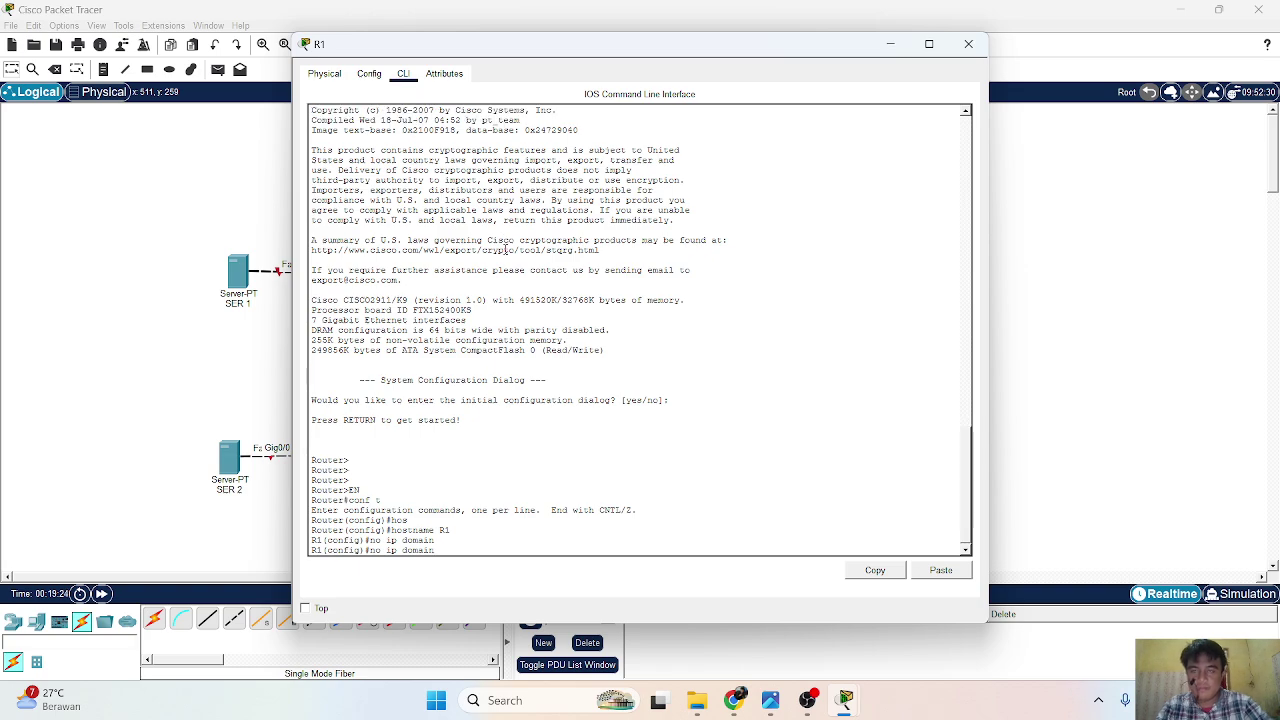
text(-loo)
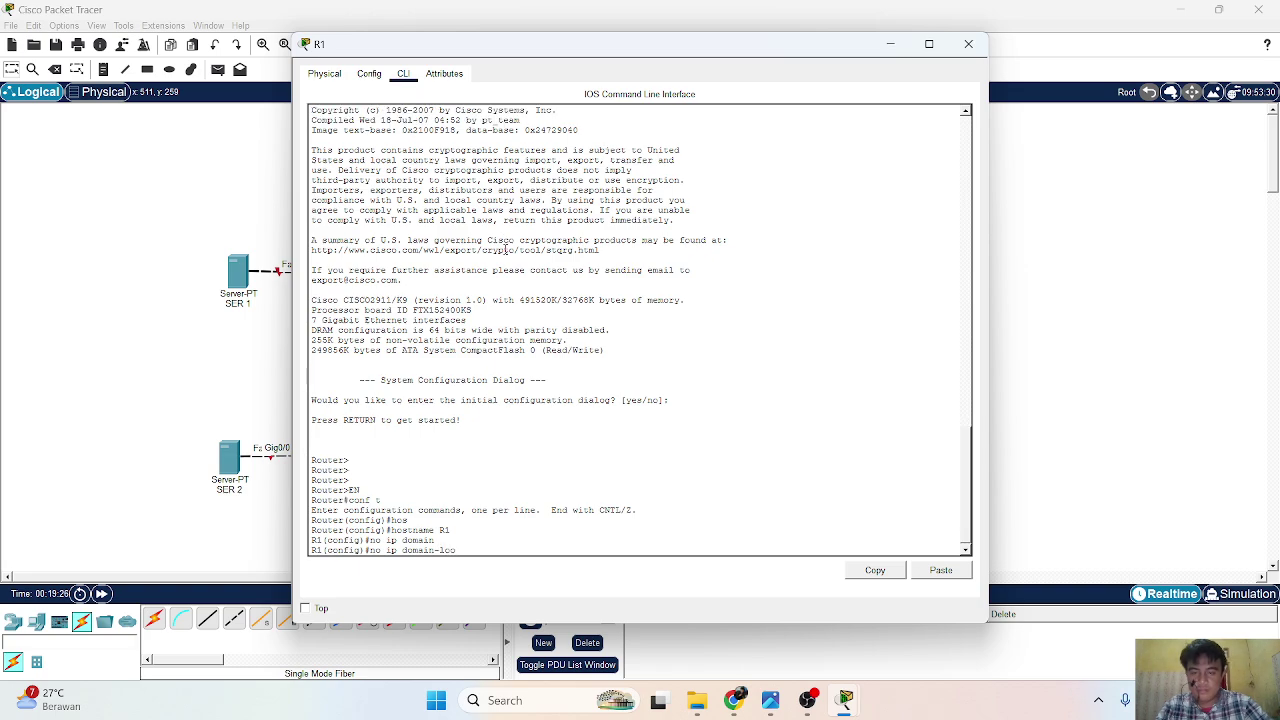
key(Tab)
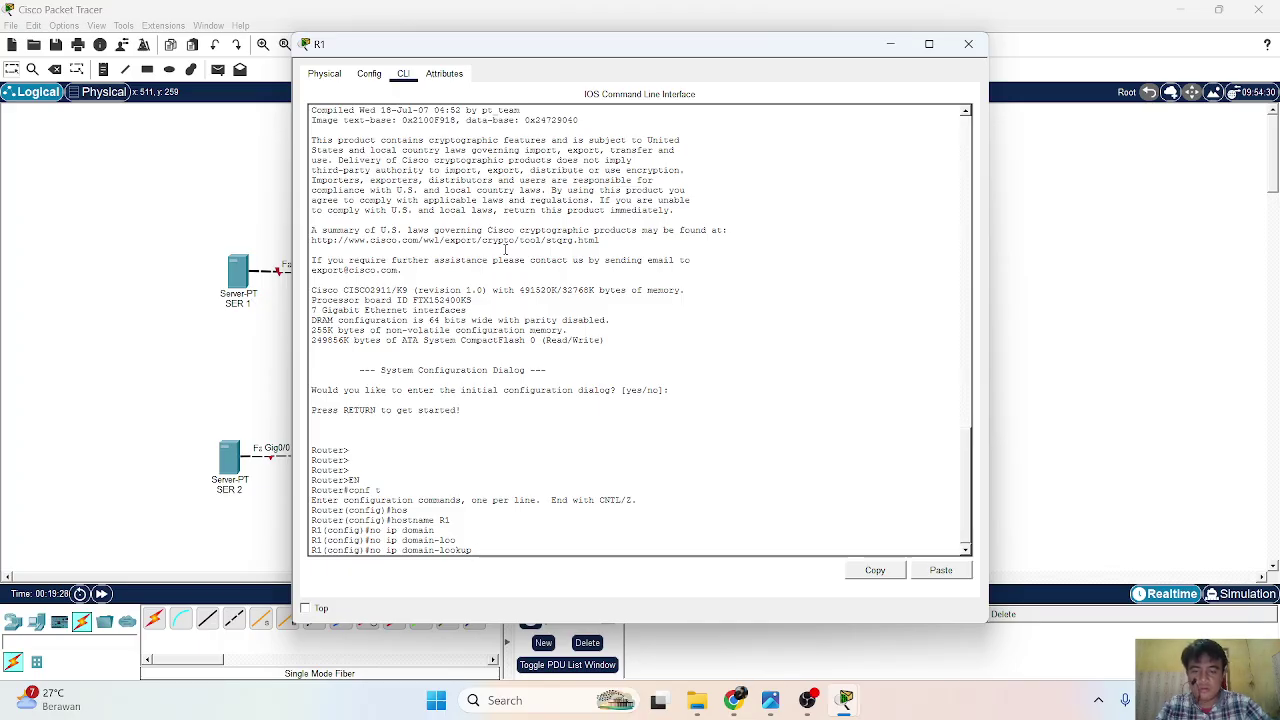
key(Return)
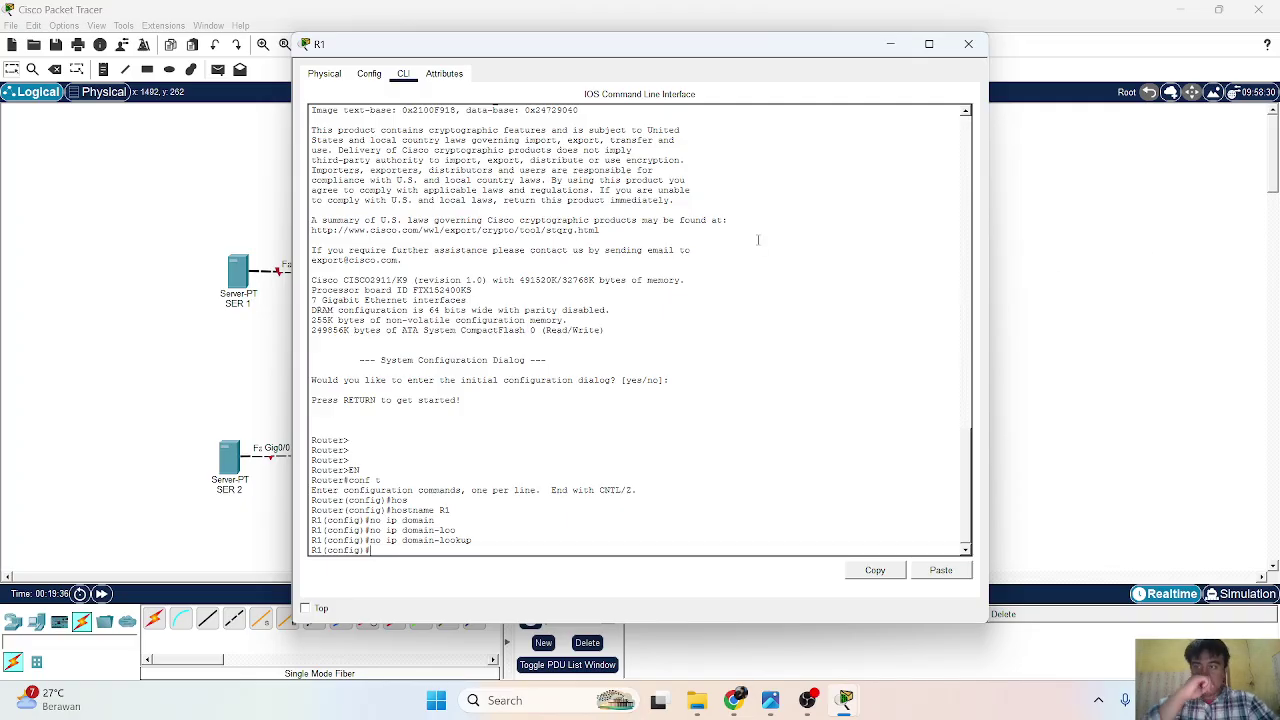
Assign IP address 172.16.1.225 with mask 255.255.255.224 to R1's interface gig 0/0, moving the R1 window clear of the router links.
drag(748, 58, 975, 110)
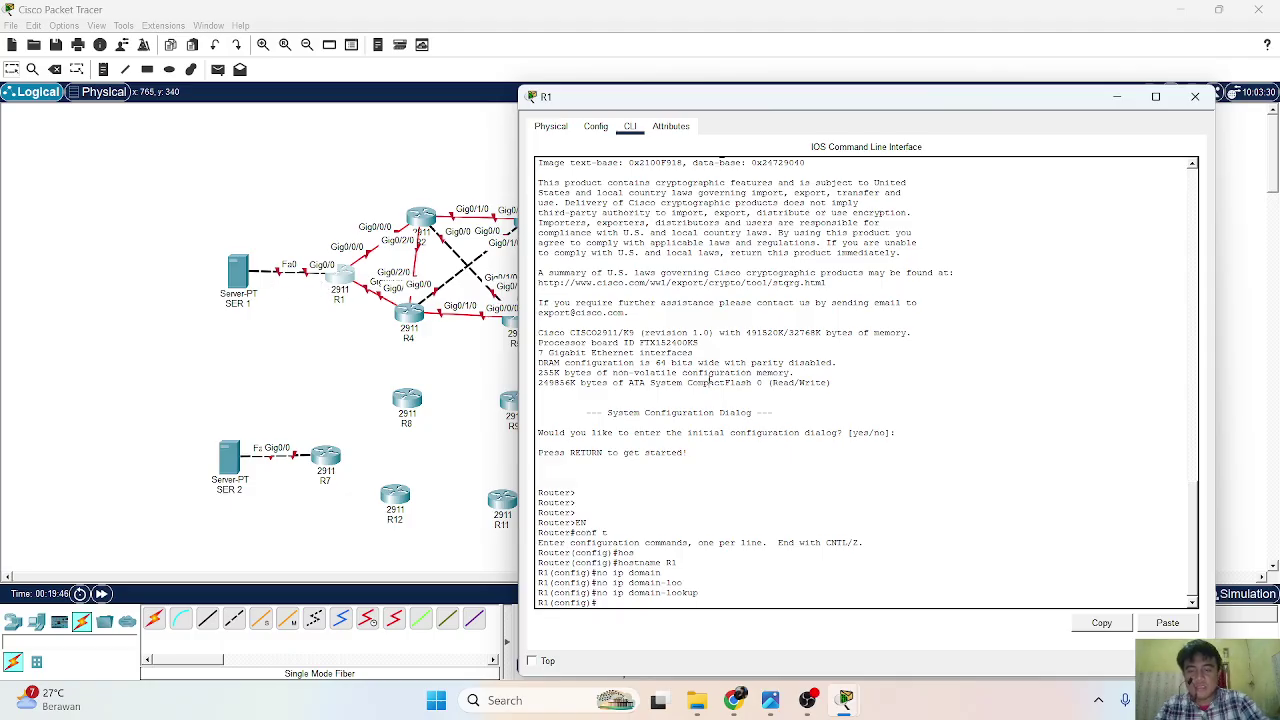
text(inter)
key(Tab)
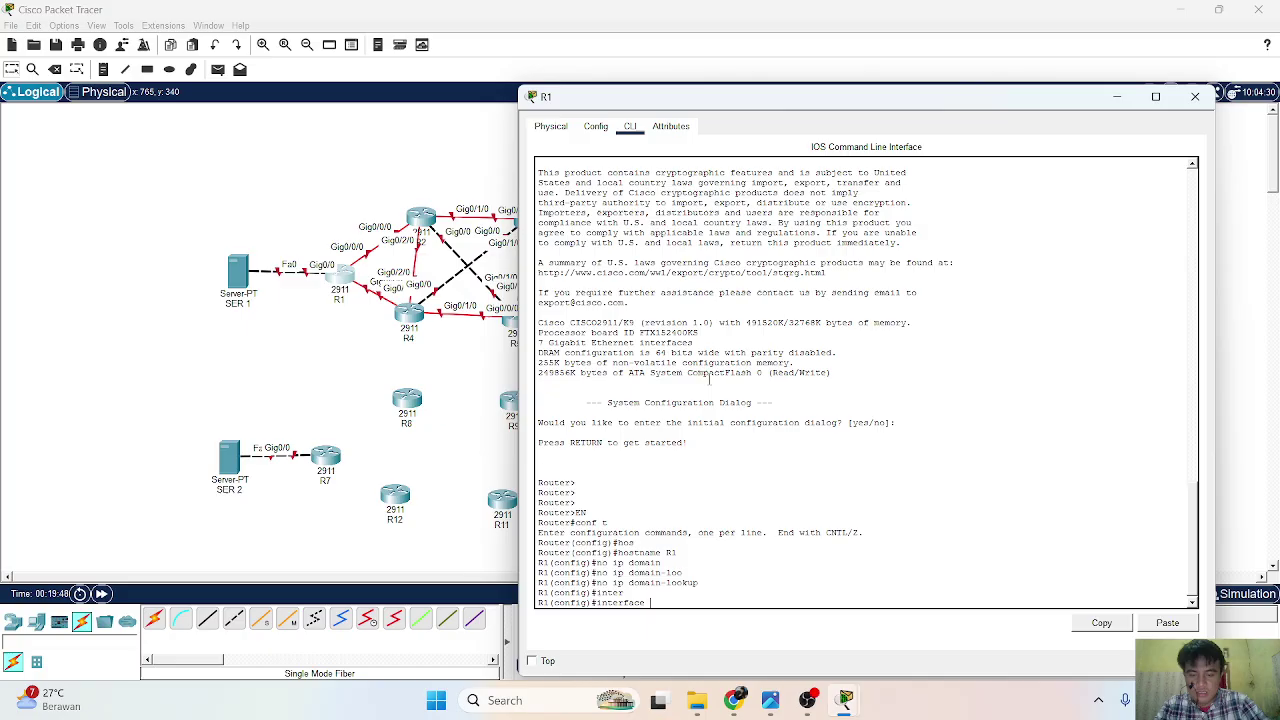
text(gig)
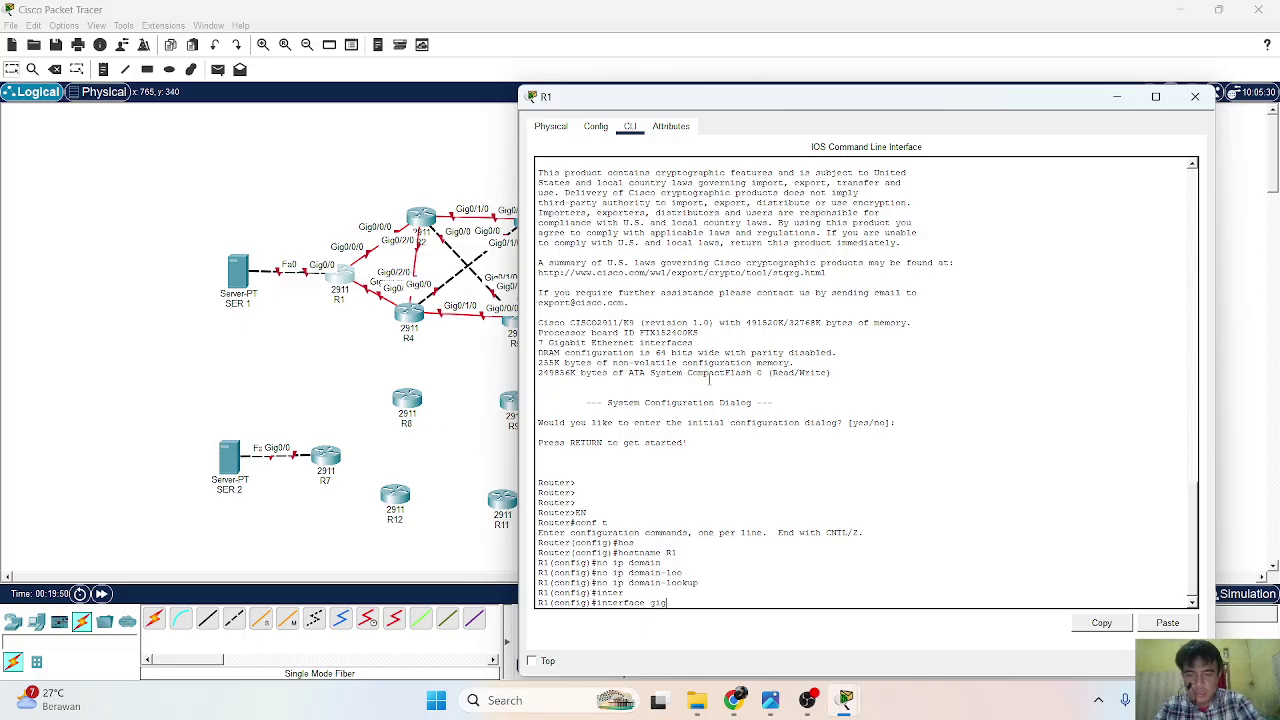
text( 0/0)
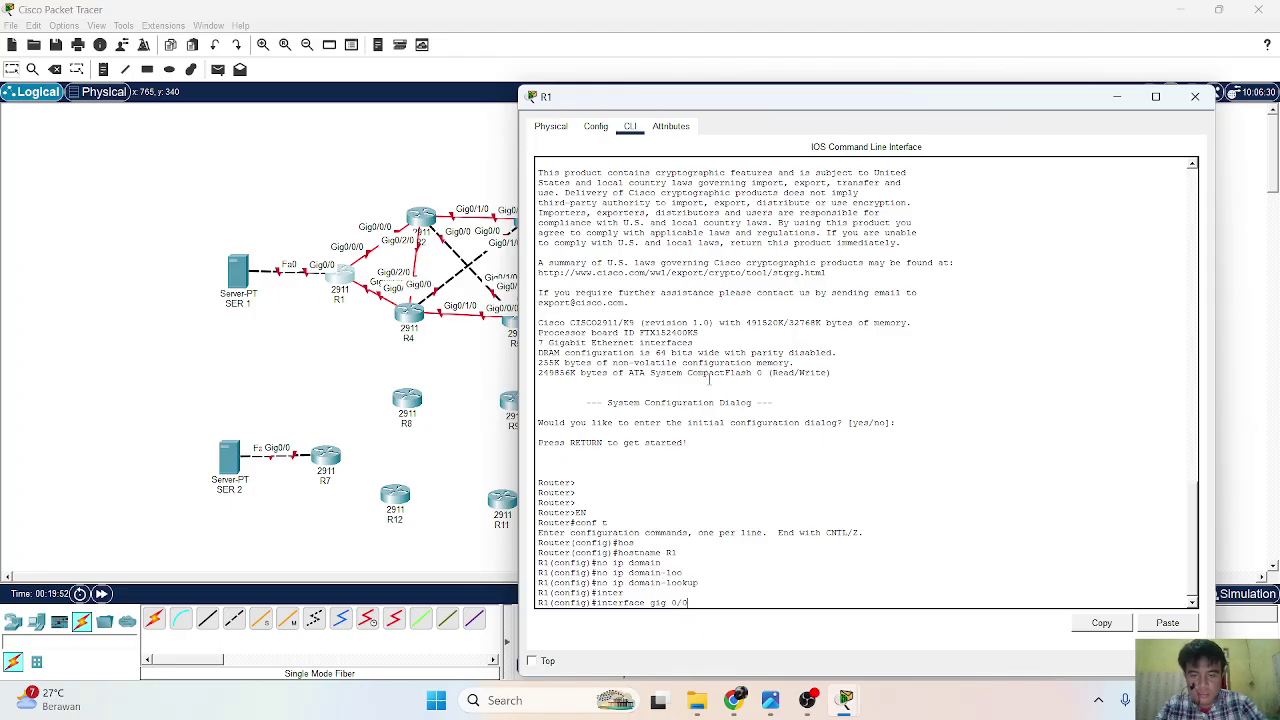
key(Return)
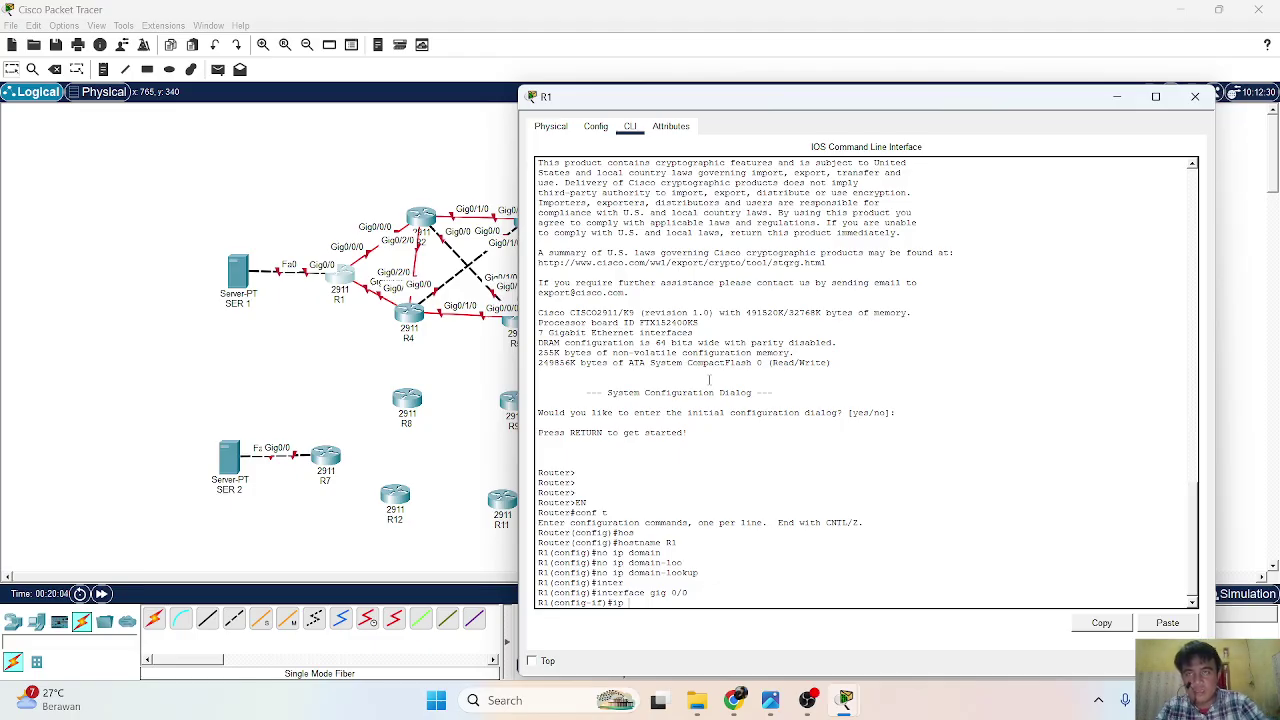
text(dd)
key(Tab)
text(172)
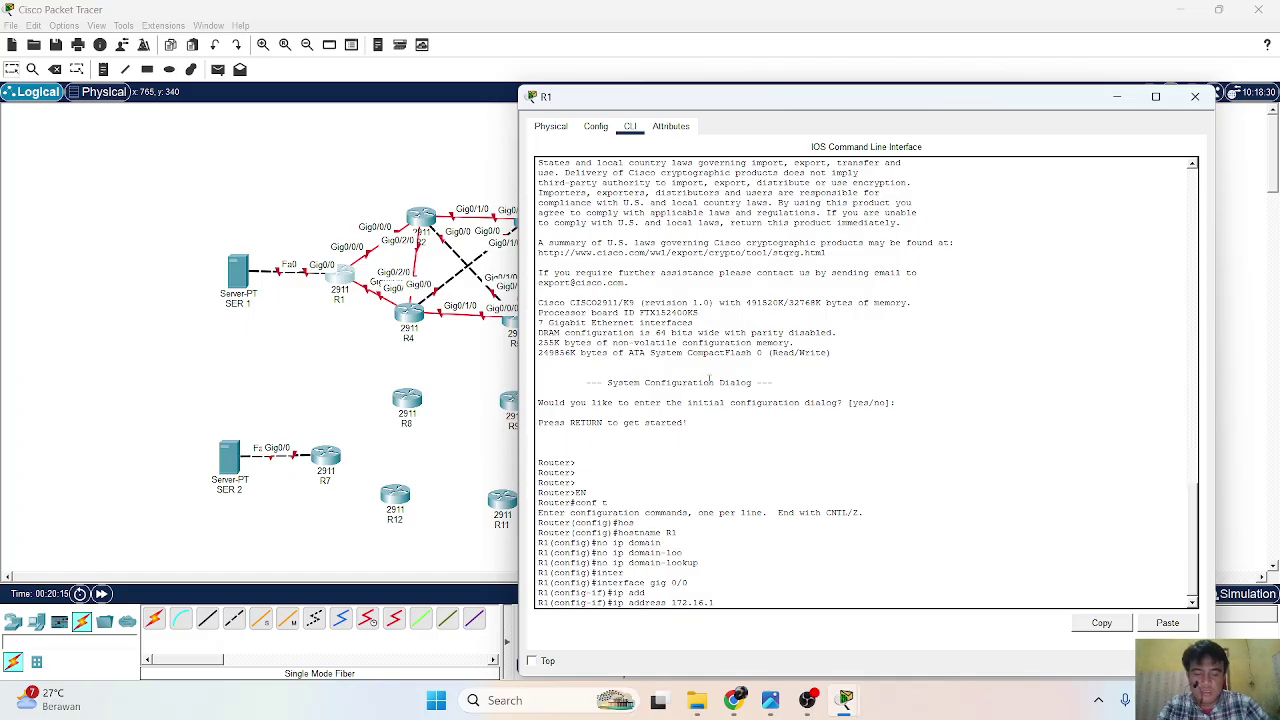
text(4)
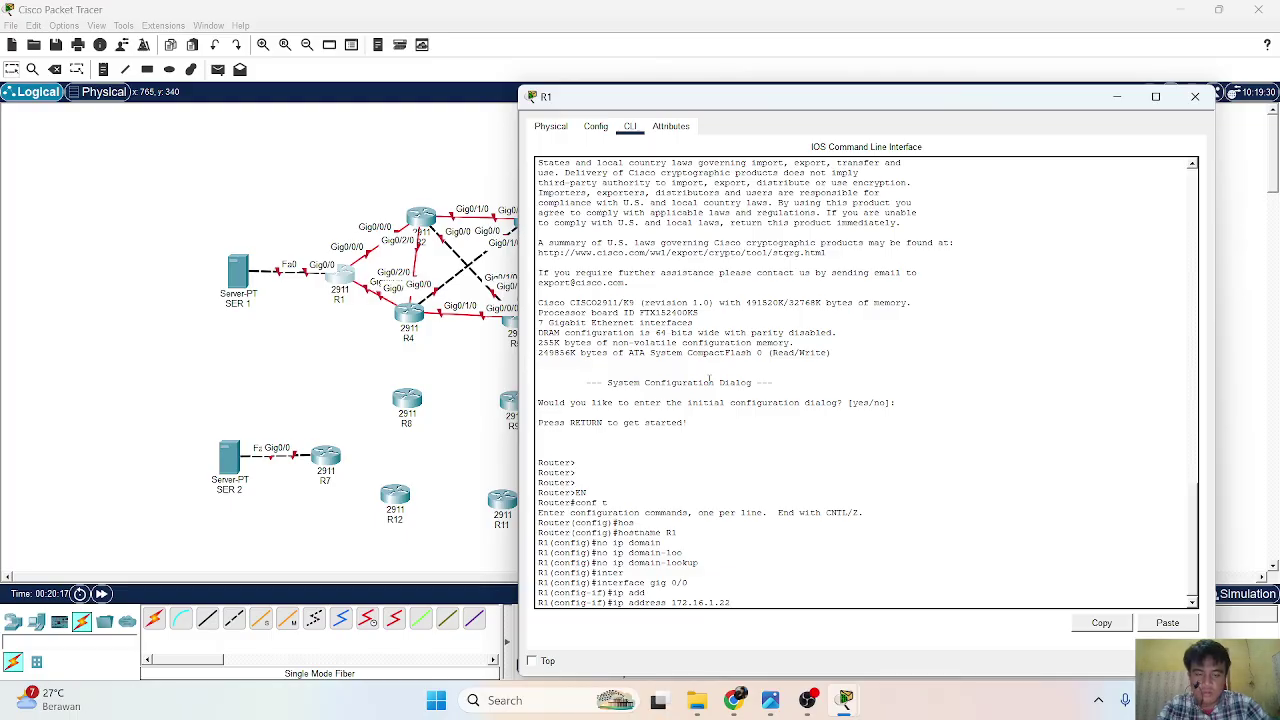
text(5)
text(255)
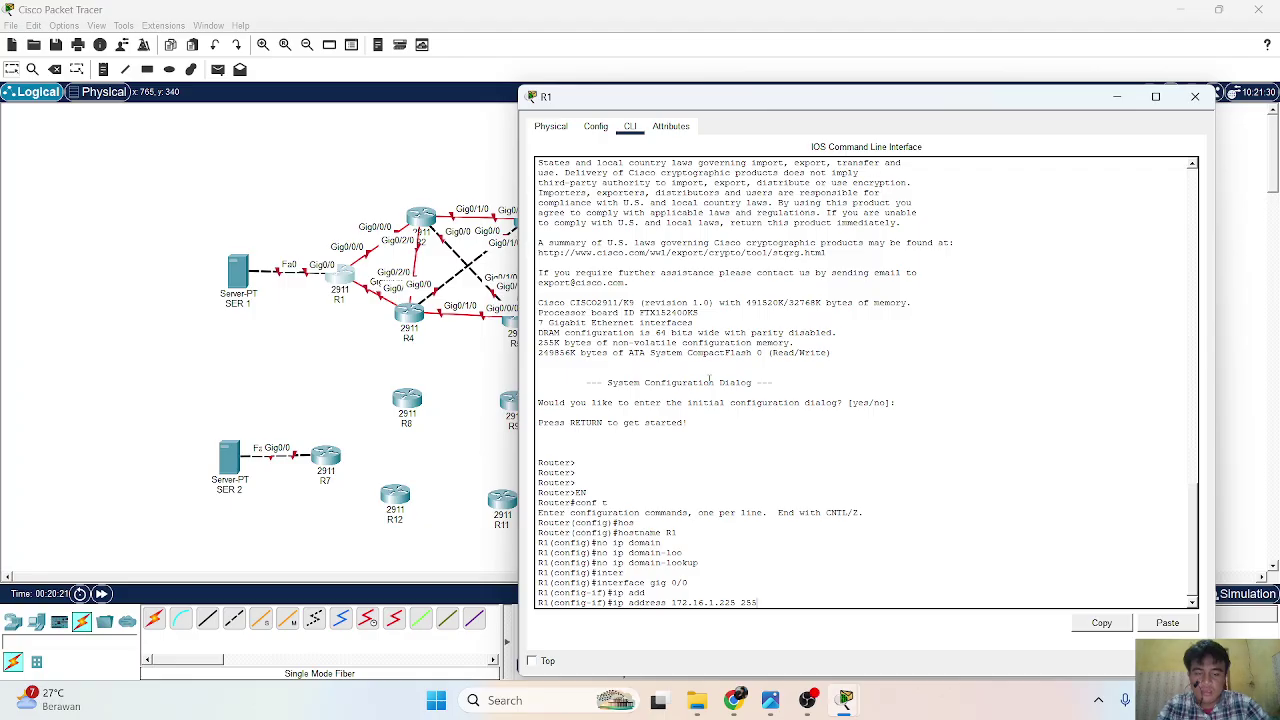
text(.255.255.)
key(BackSpace)
key(BackSpace)
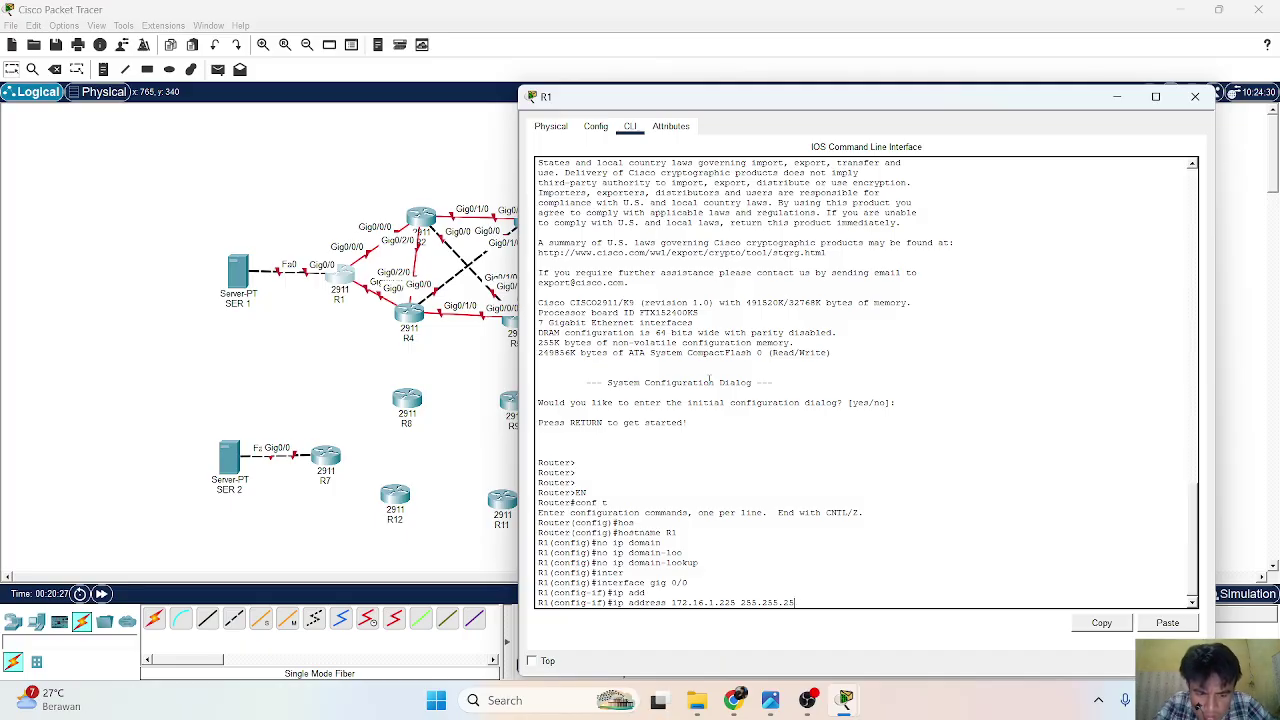
text(.224)
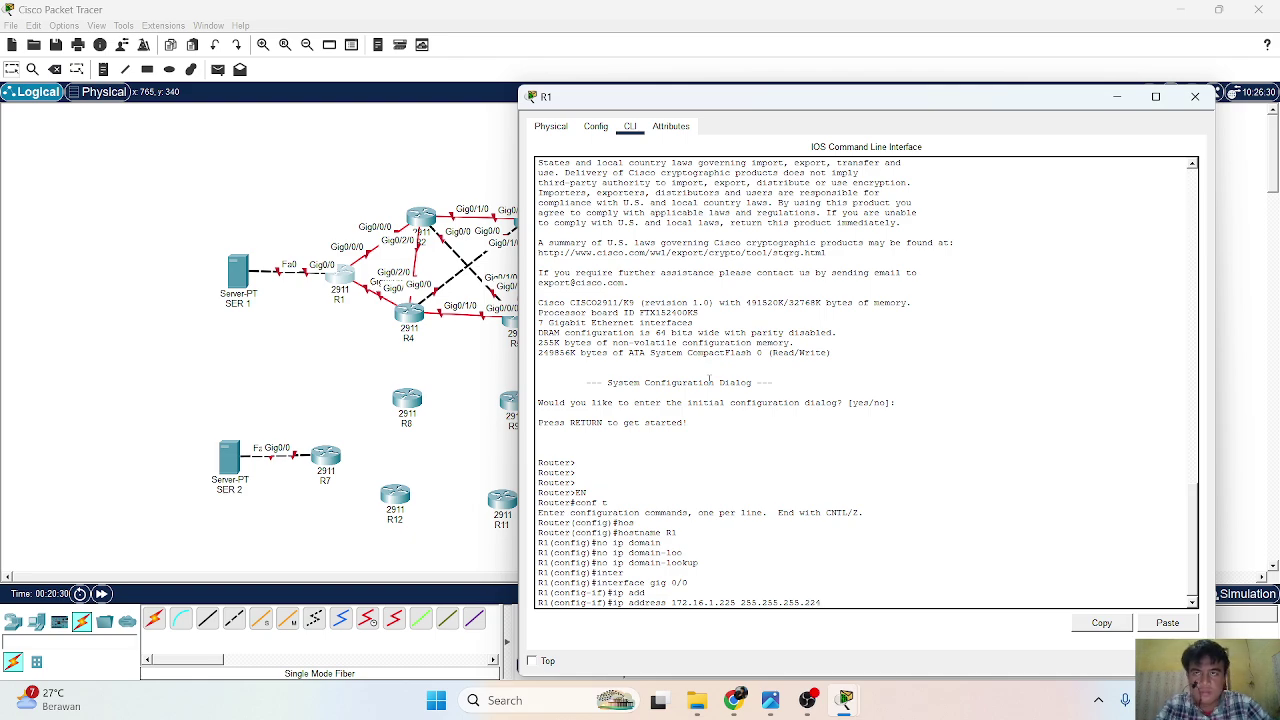
key(Return)
Enable R1's interface gig 0/0 with no shutdown and exit back to global configuration mode.
text(no shu)
key(Tab)
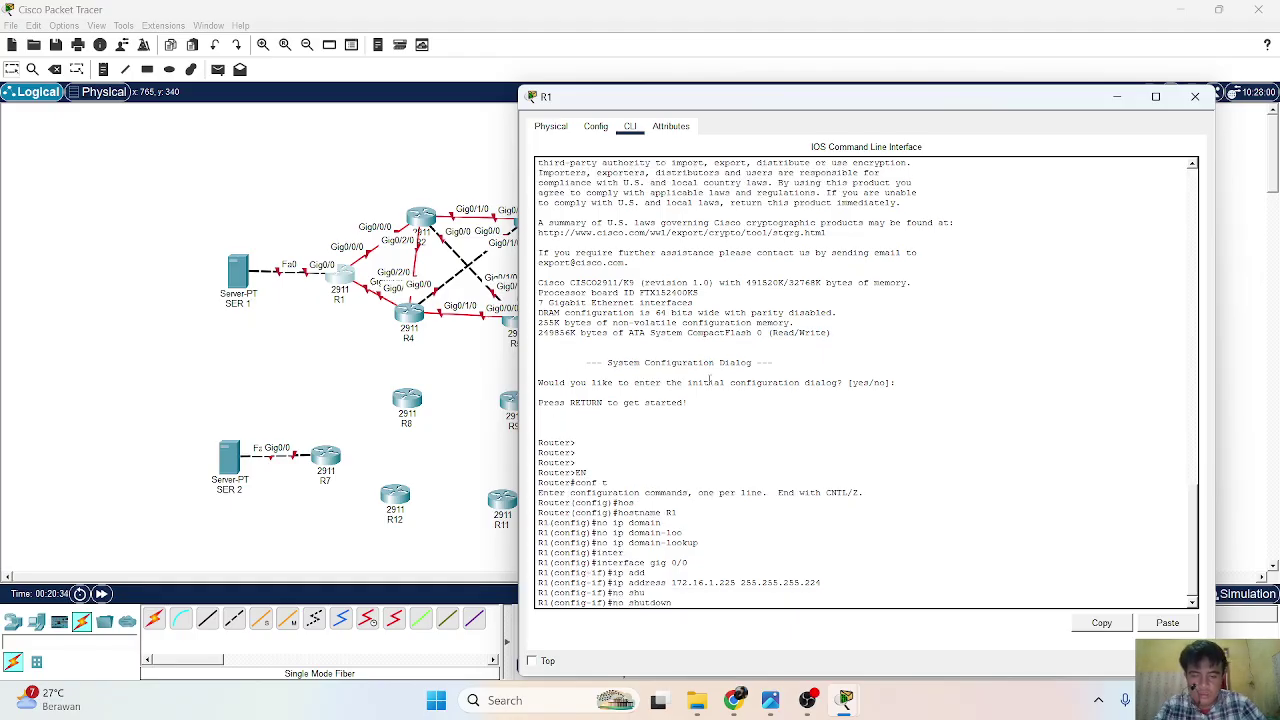
key(Return)
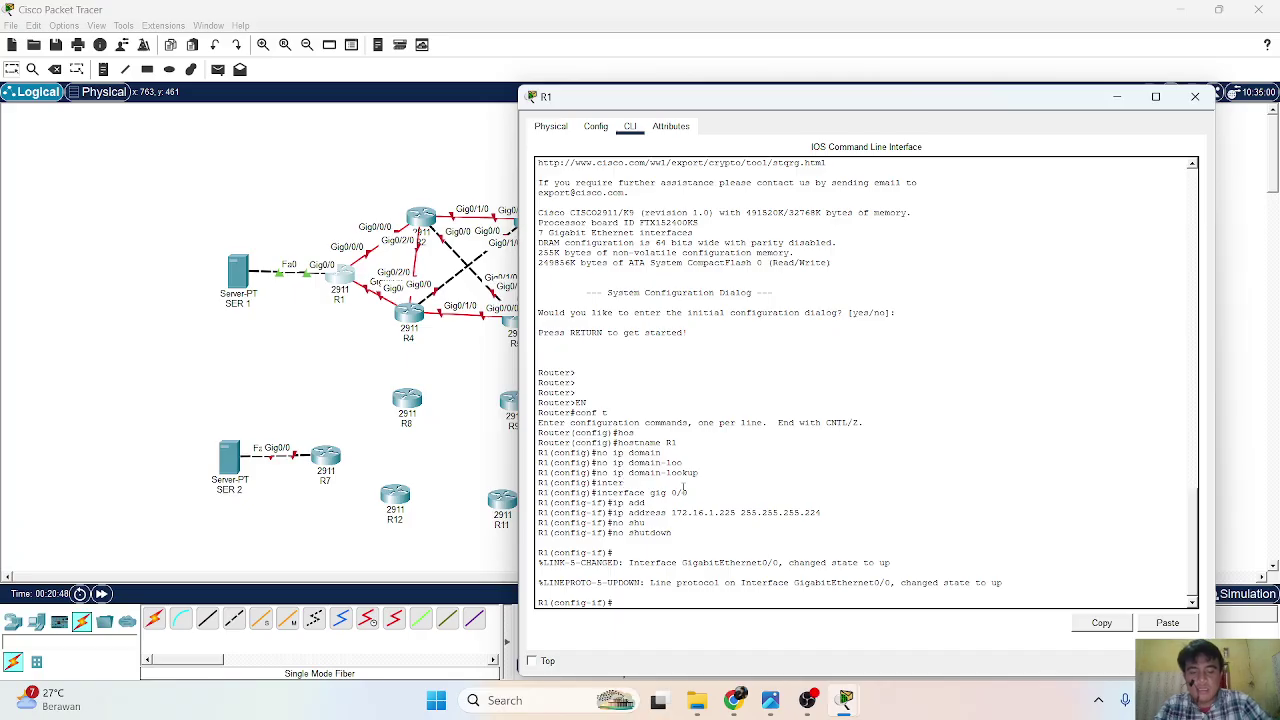
text(xit)
key(BackSpace)
key(BackSpace)
text(it)
key(Return)
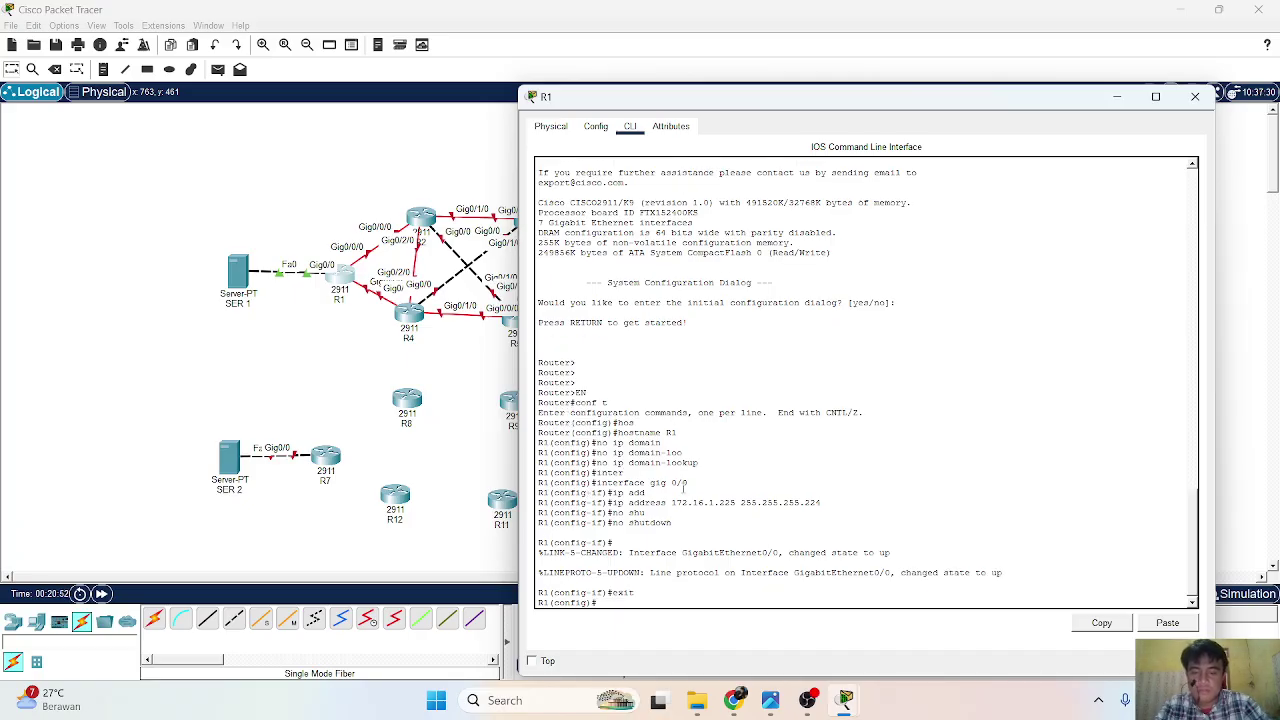
Enter interface configuration mode for gig0/0/0 on R1, leaving the command prompt empty.
text(int)
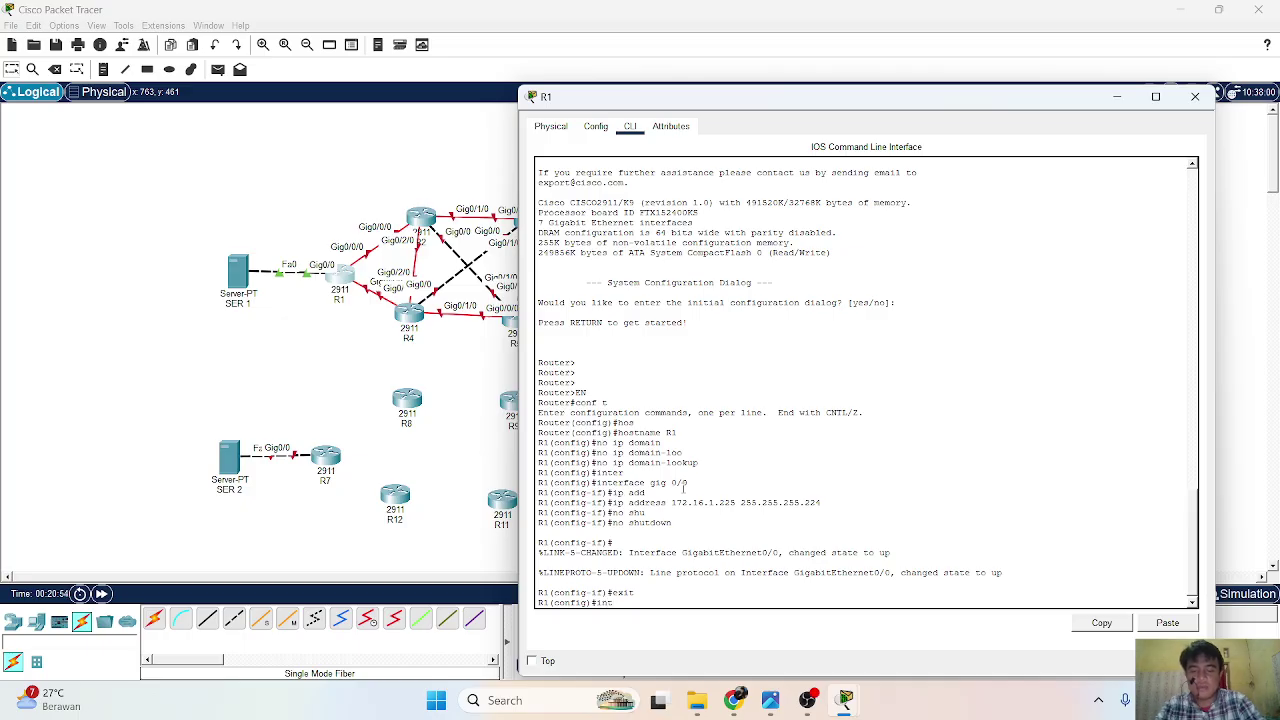
key(Tab)
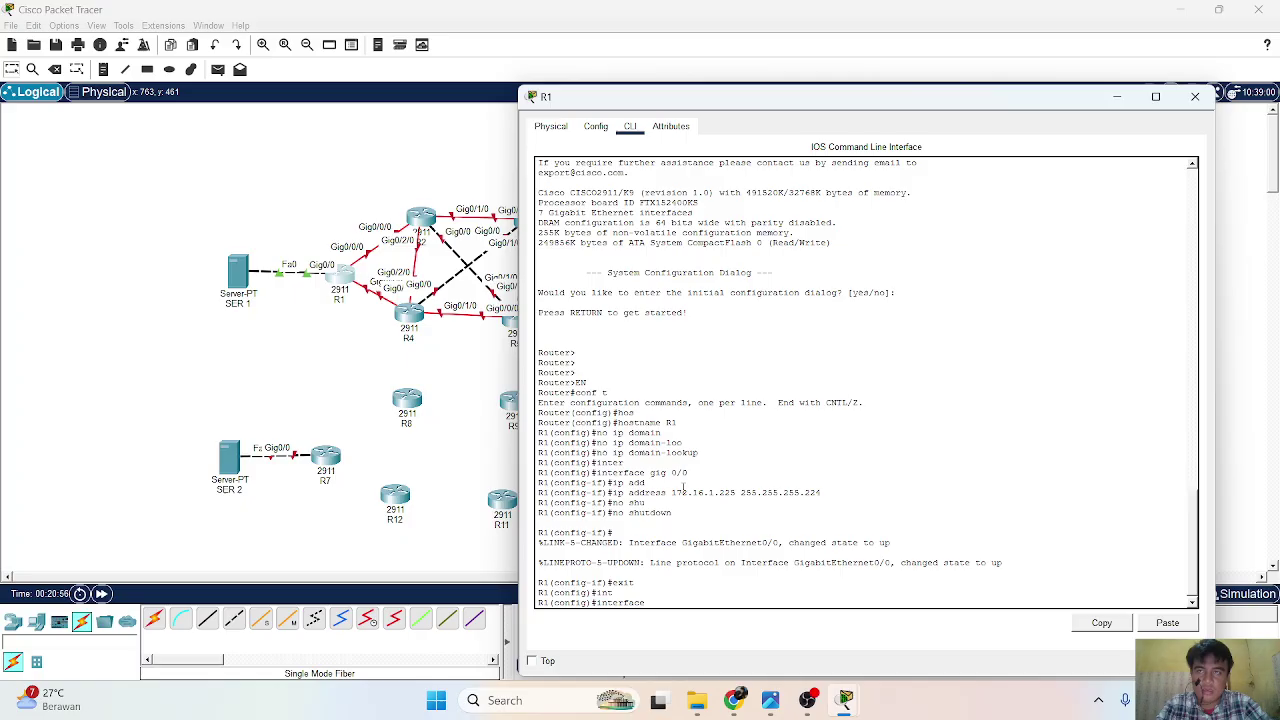
text(gig0/0/0)
key(Return)
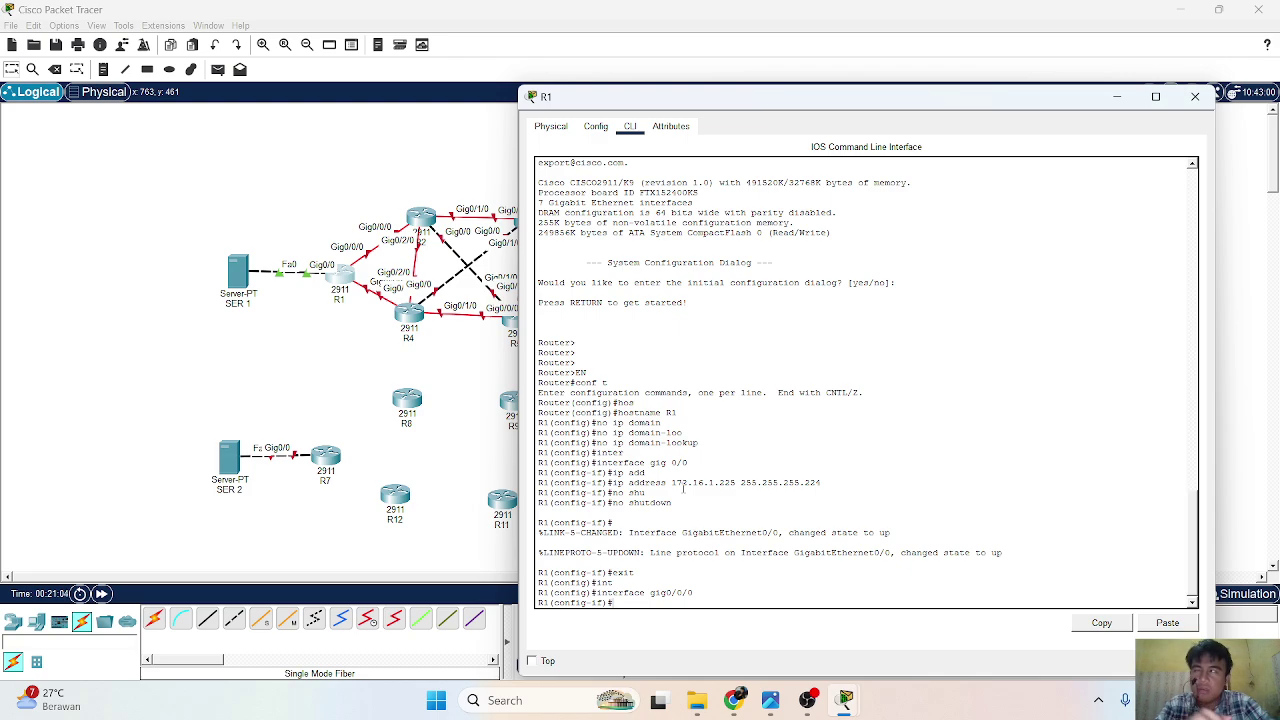
text(ip)
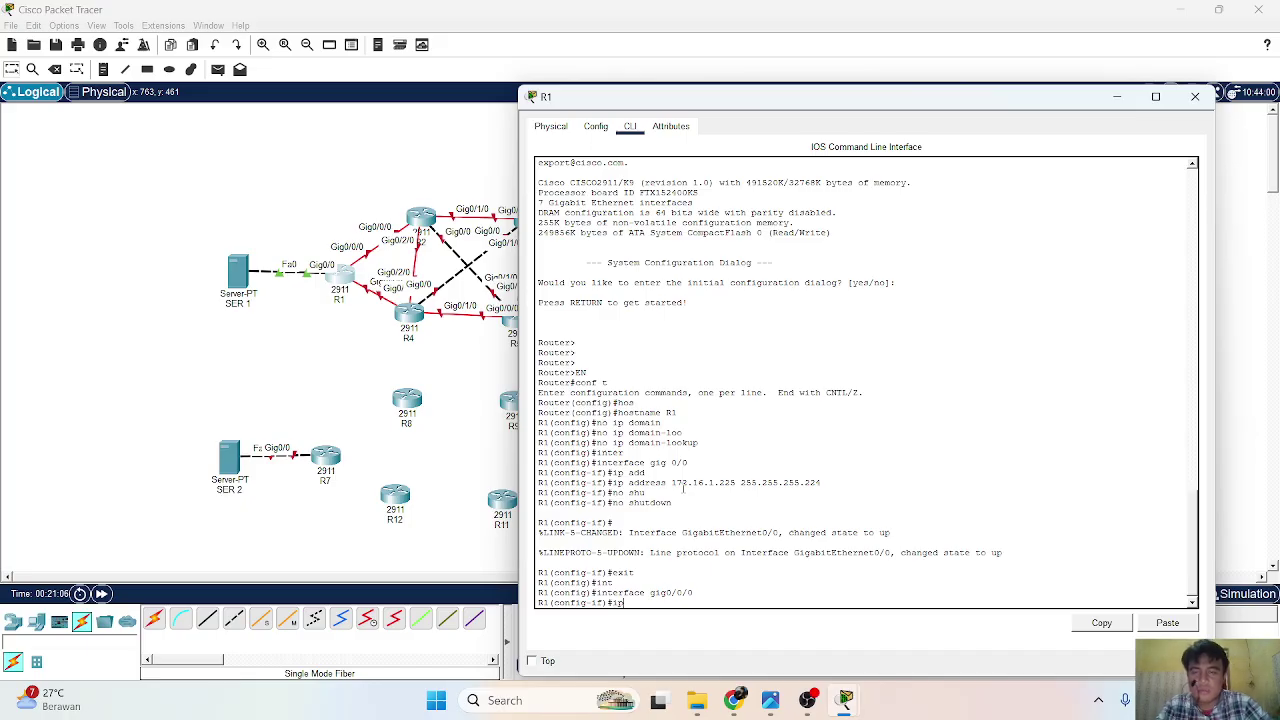
key(BackSpace)
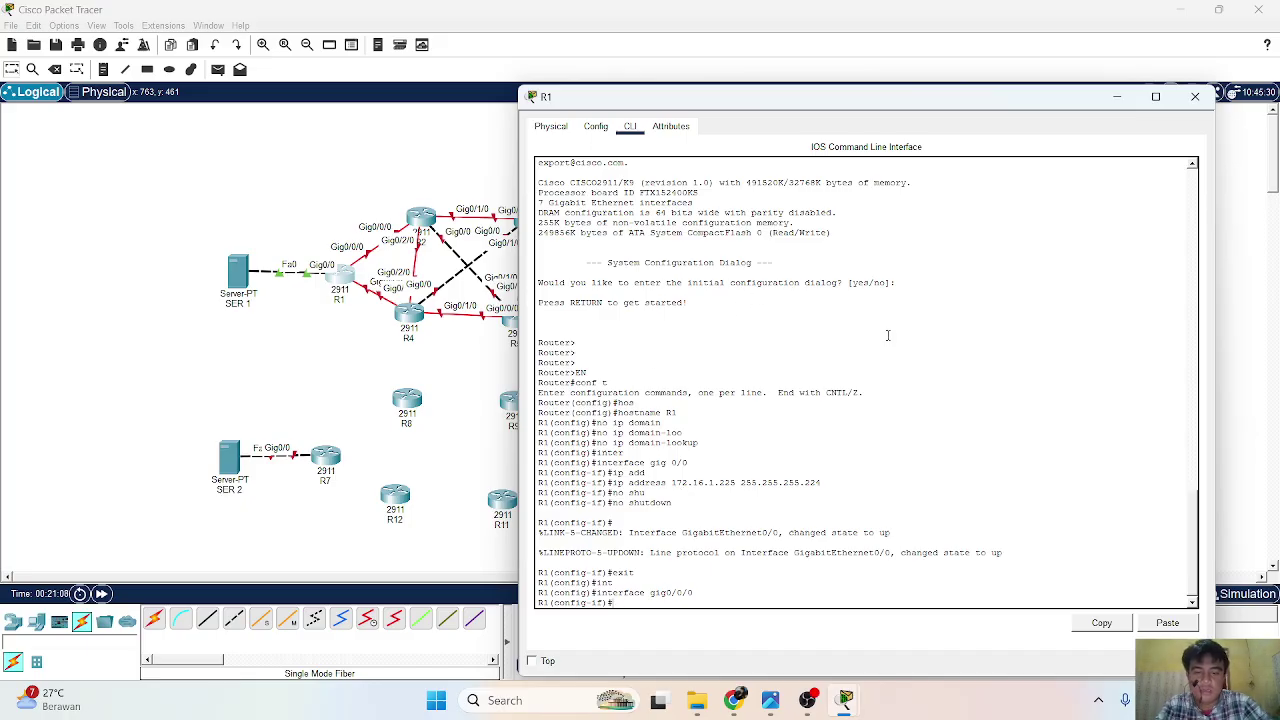
Check the reference image and add a note reading 172.16.1.0/24 above R1 in the topology.
click(1117, 96)
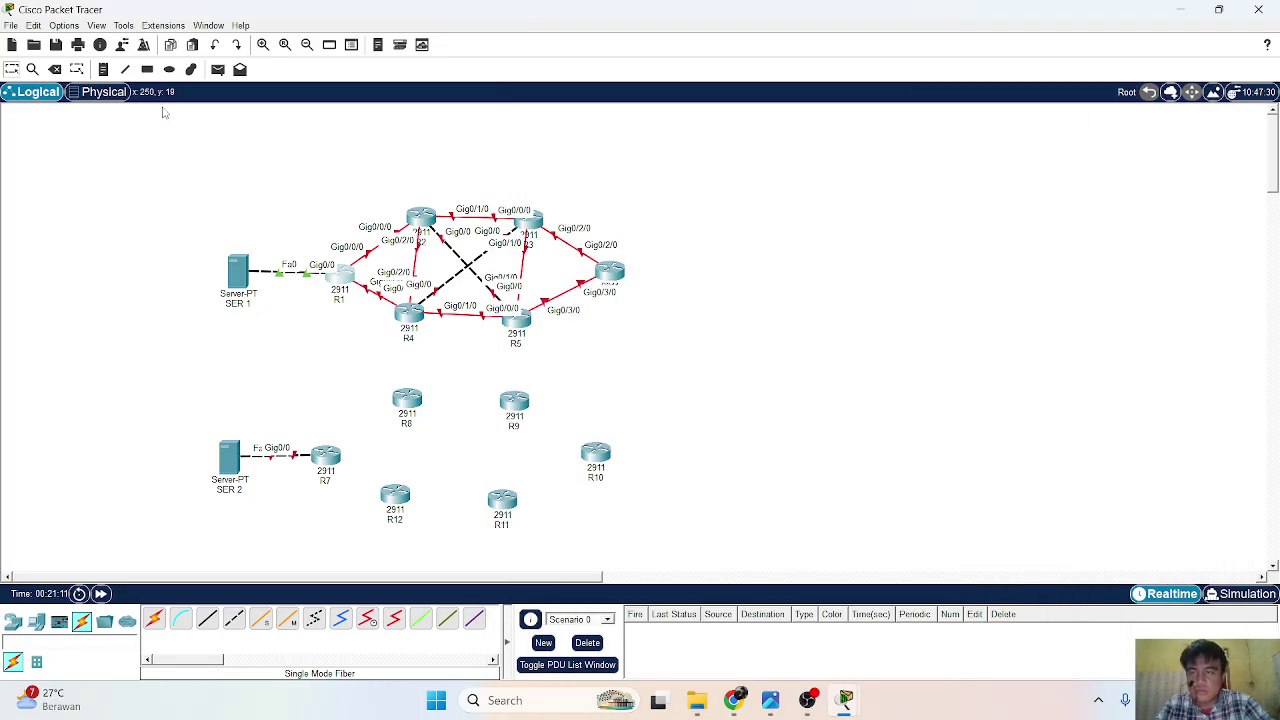
click(104, 69)
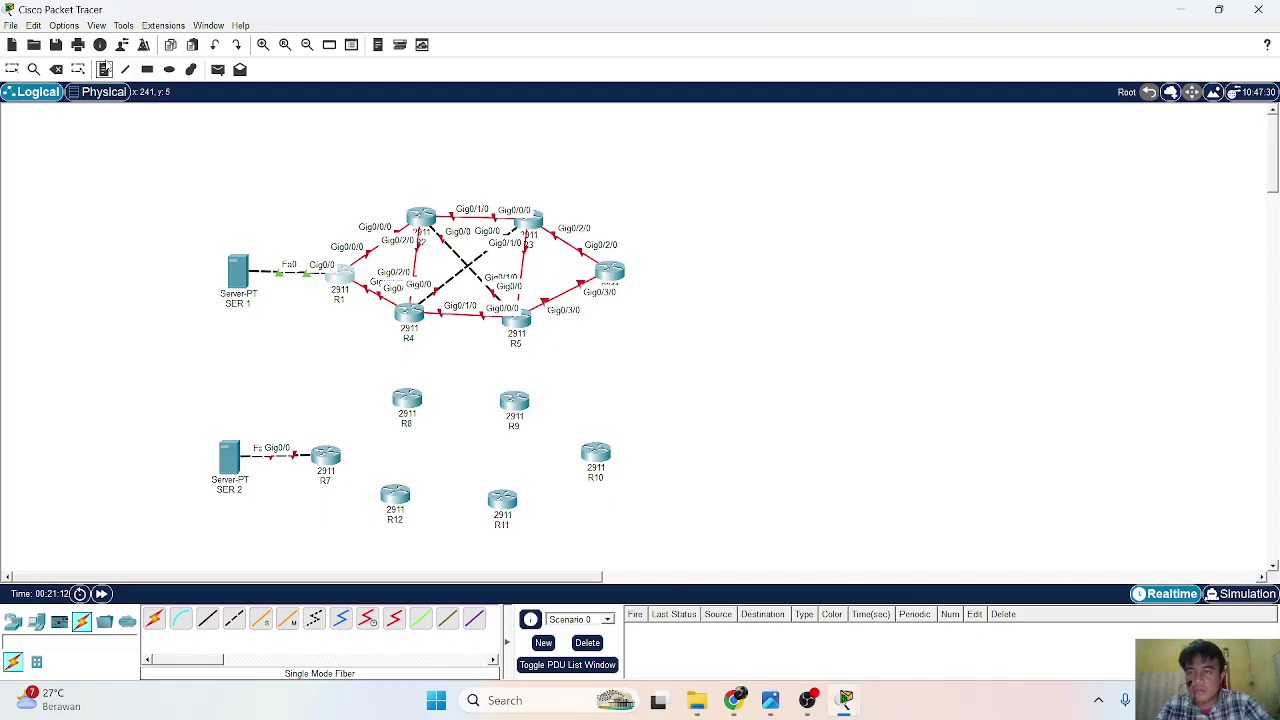
click(293, 168)
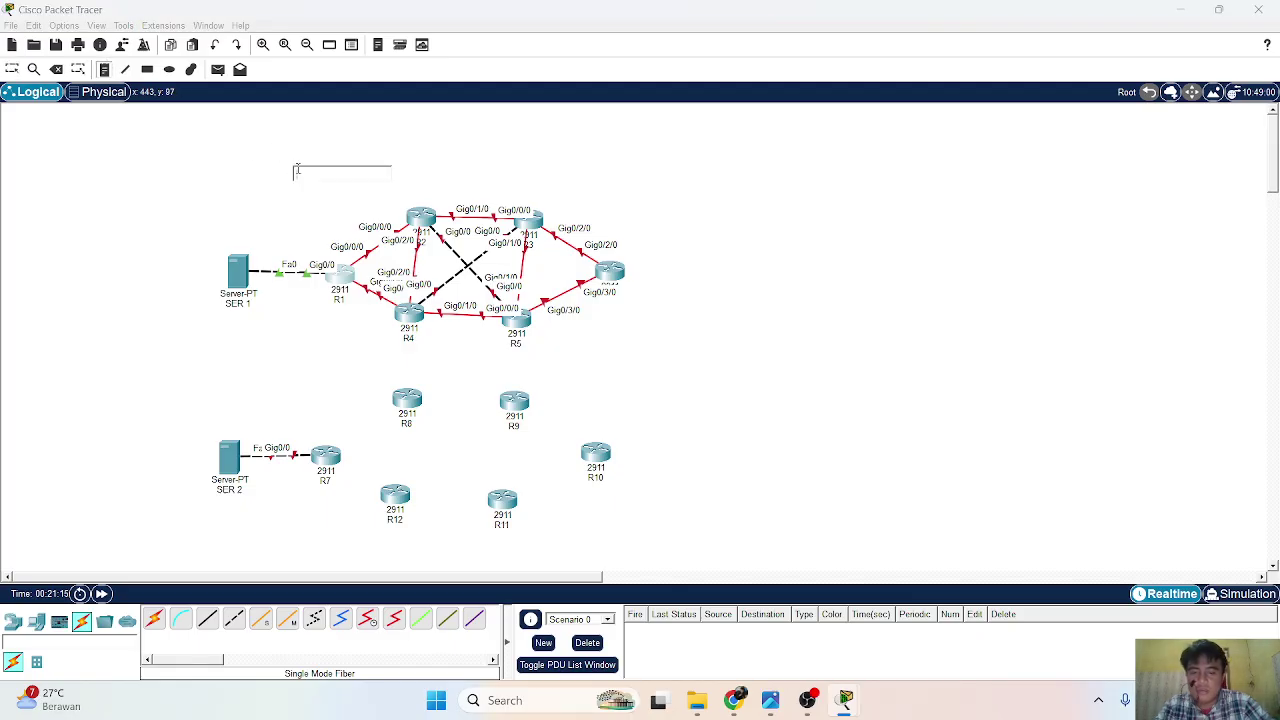
click(770, 700)
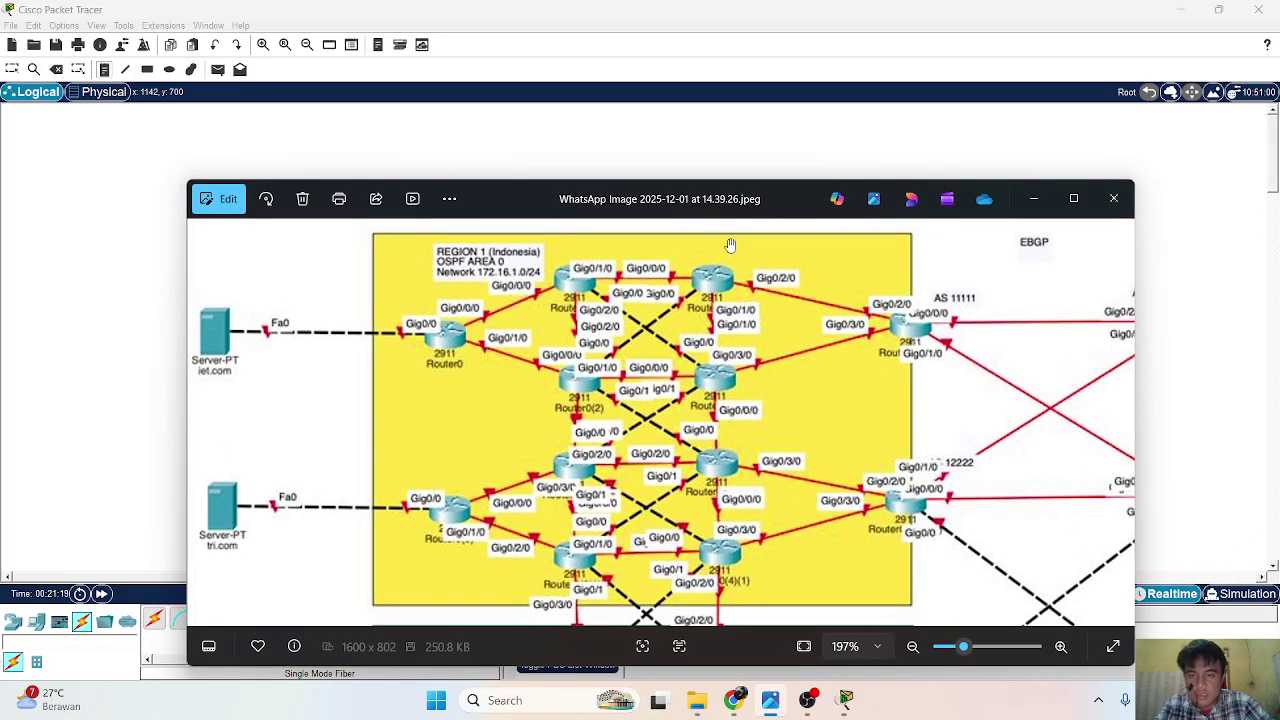
click(1044, 200)
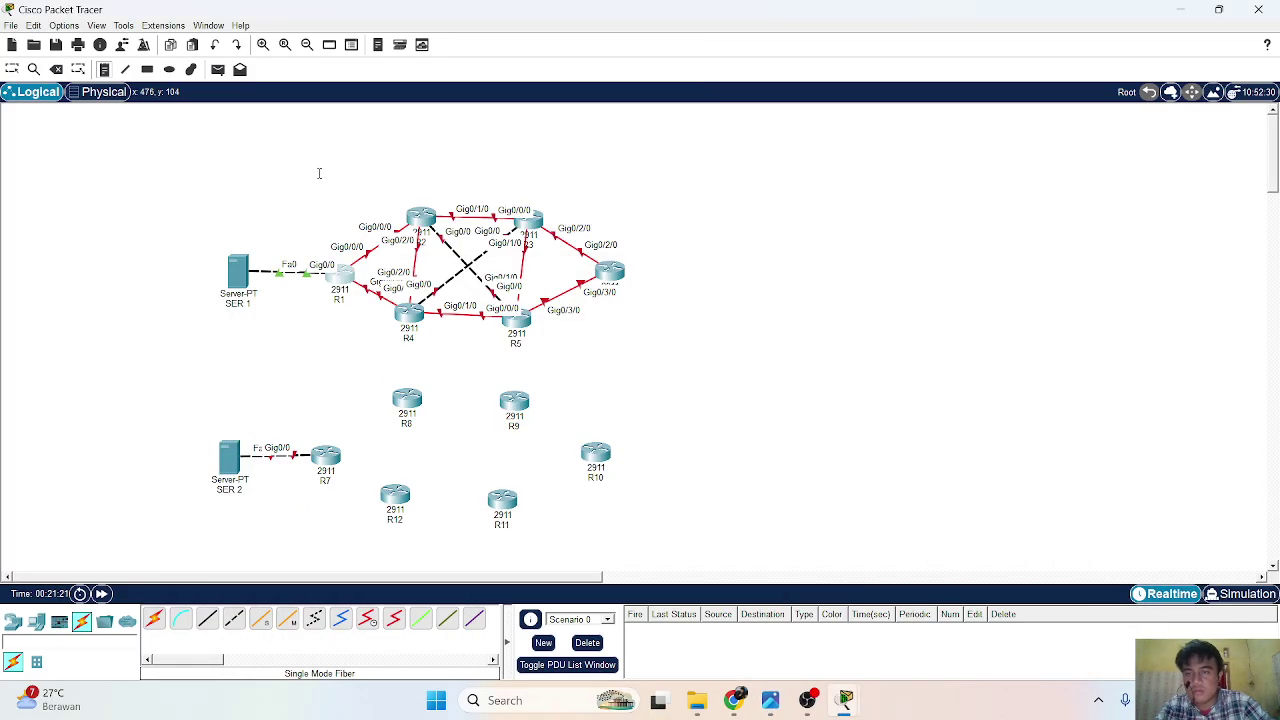
text(172)
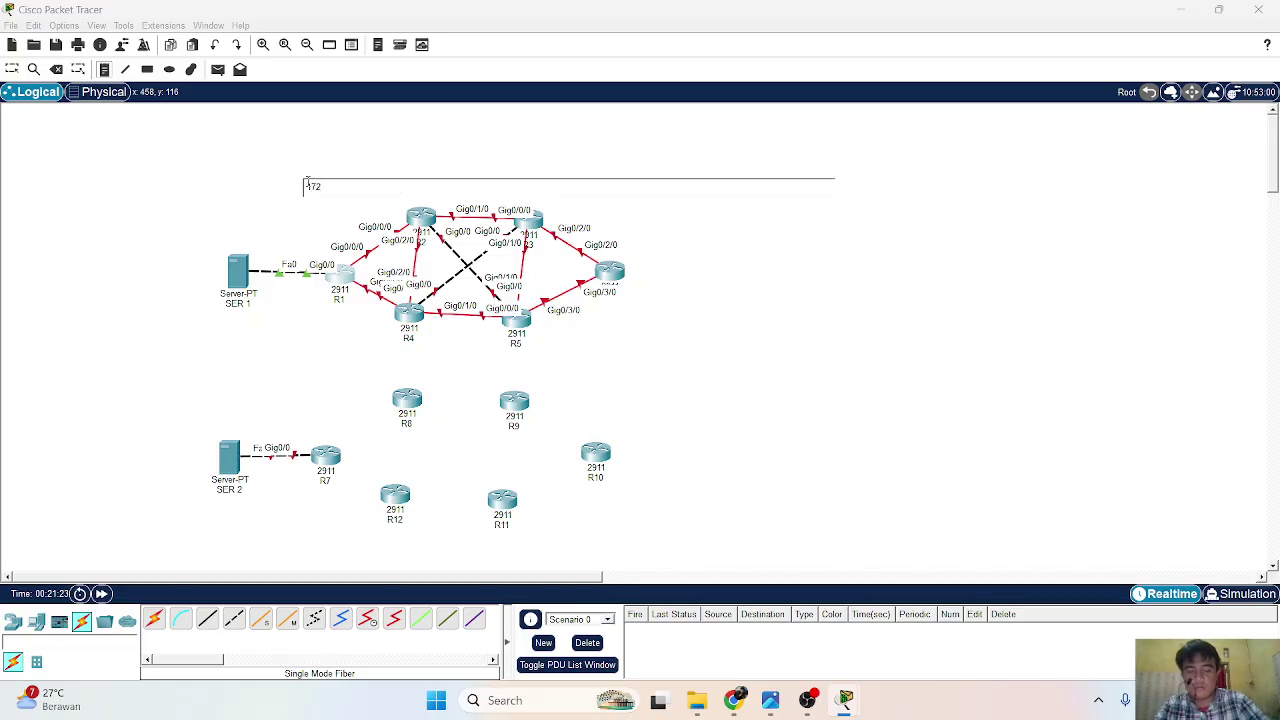
text(.16.)
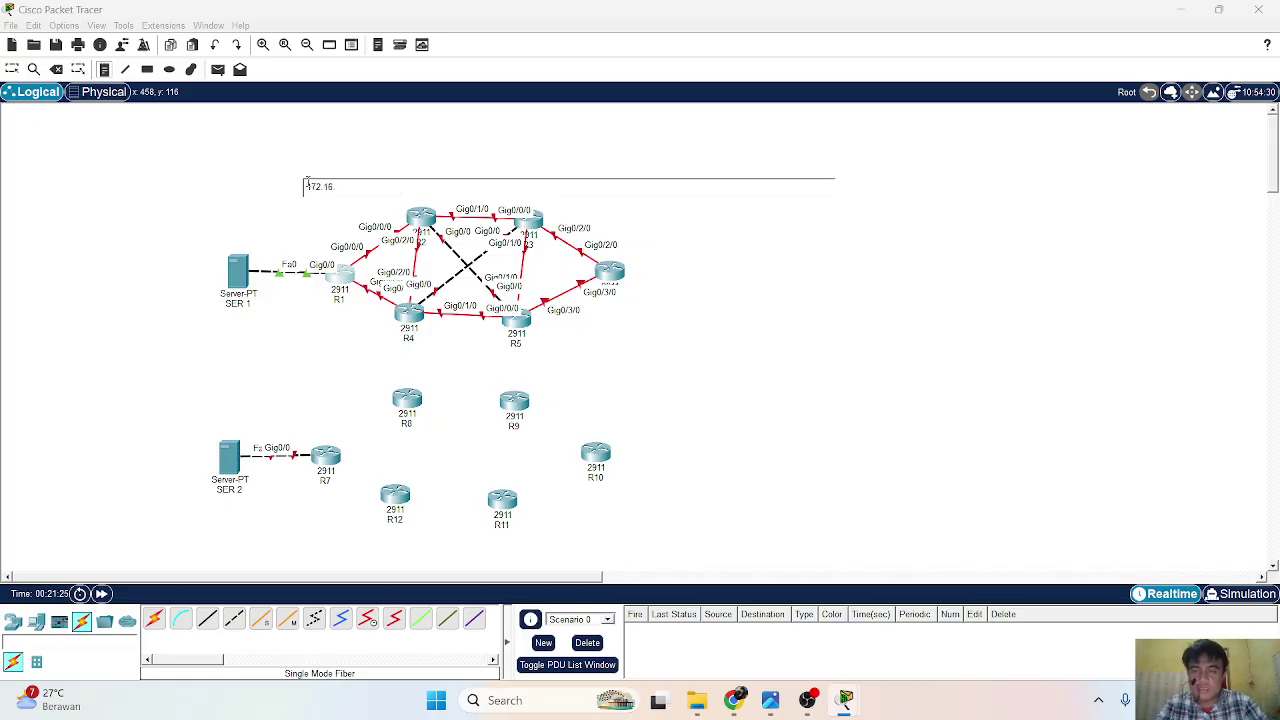
text(1.0/24)
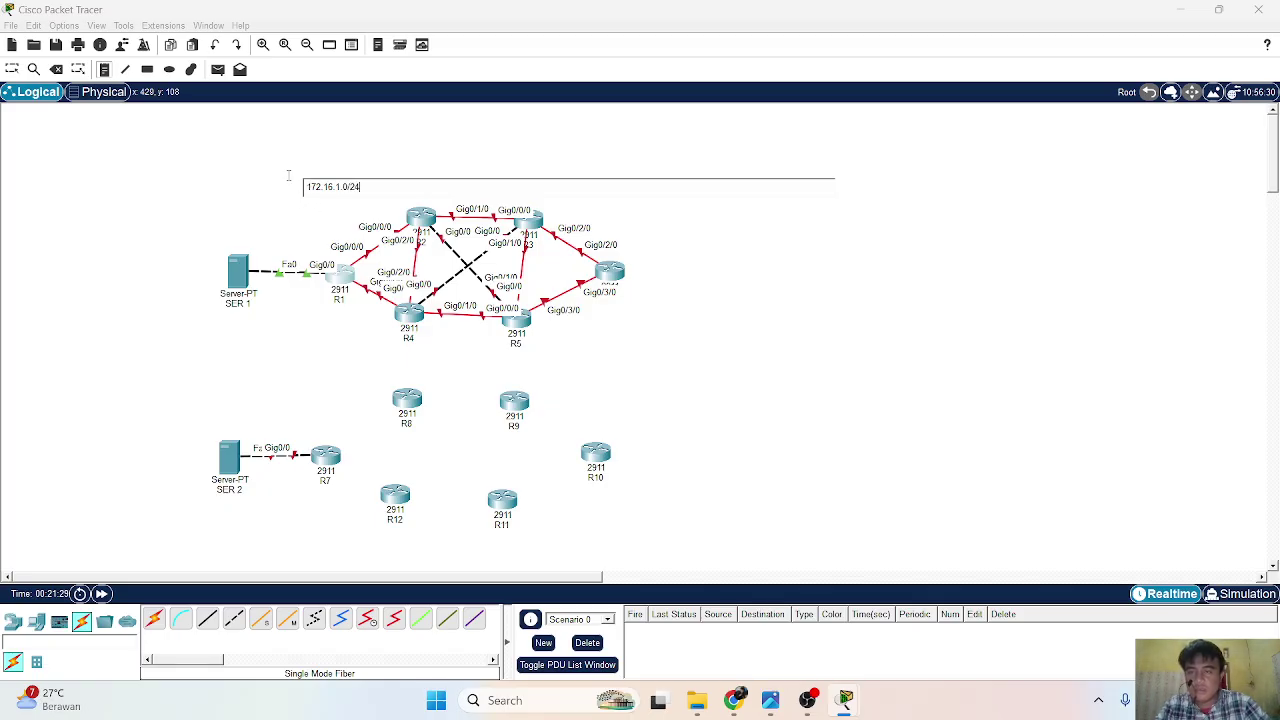
Add a note reading OSPF AREA 0 above the 172.16.1.0/24 note, following the reference image.
click(300, 163)
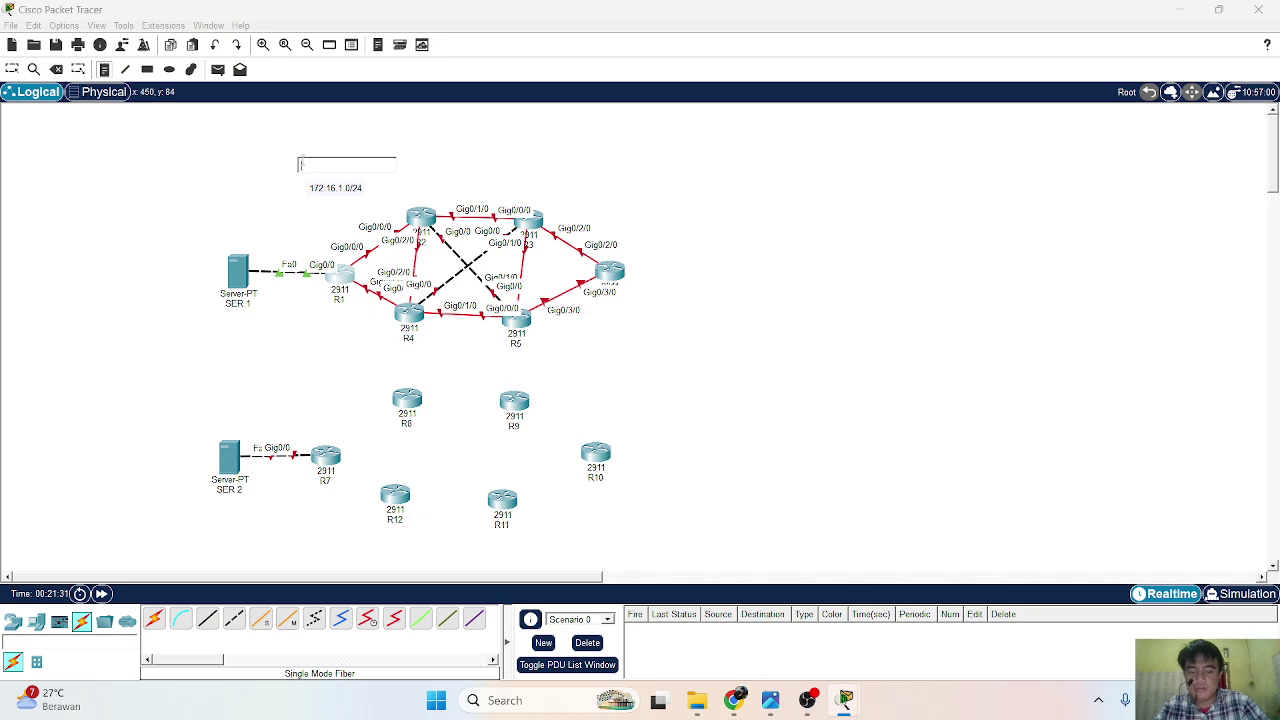
text(OSPF)
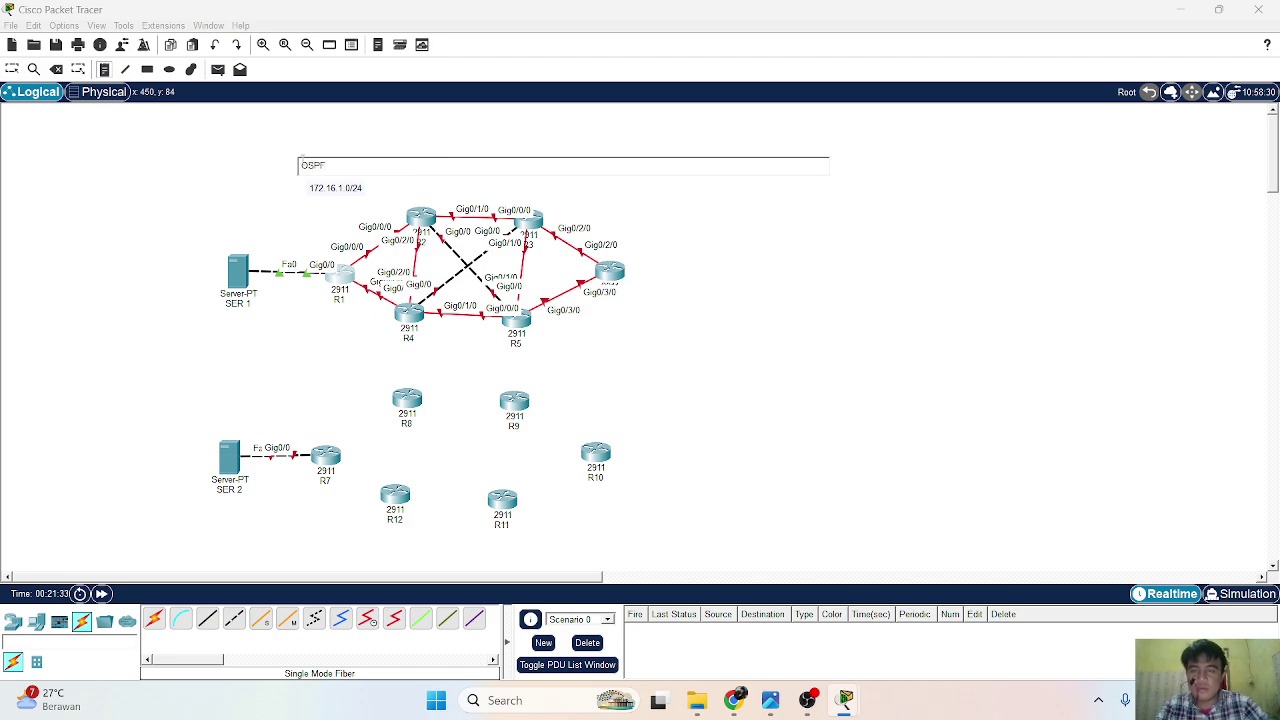
mouse_move(770, 702)
click(781, 643)
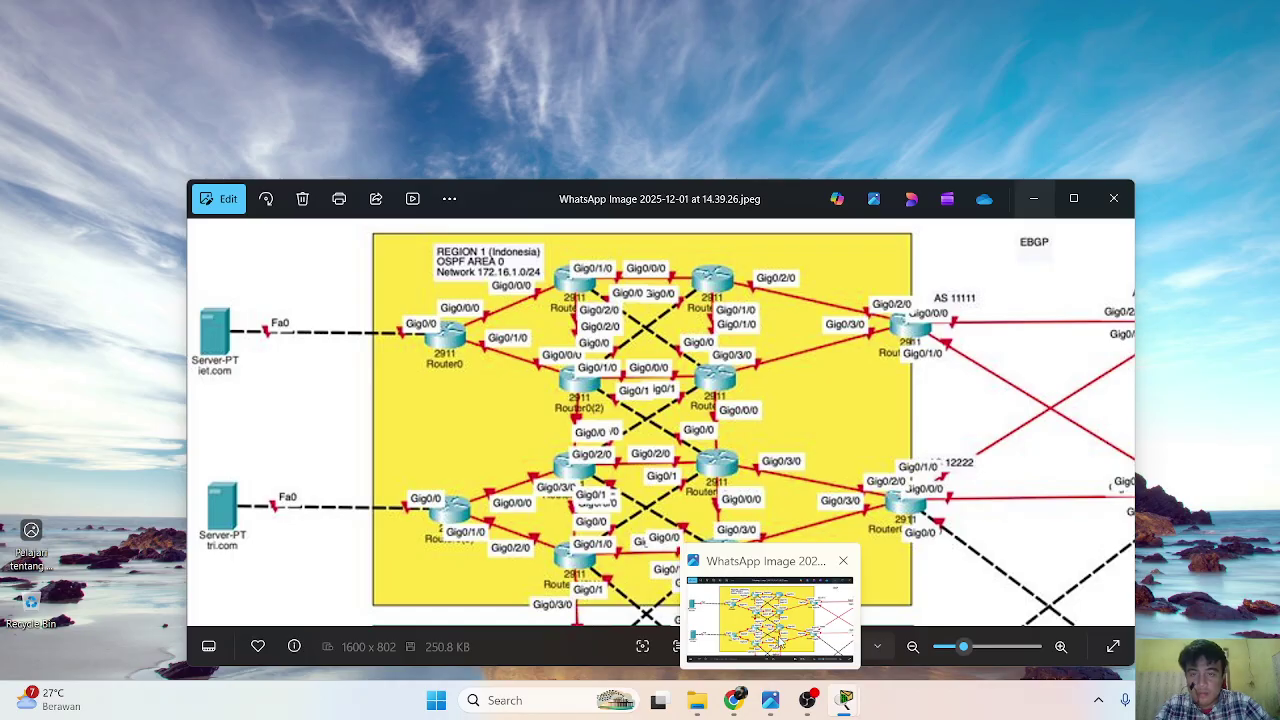
click(845, 700)
text(AREA 0)
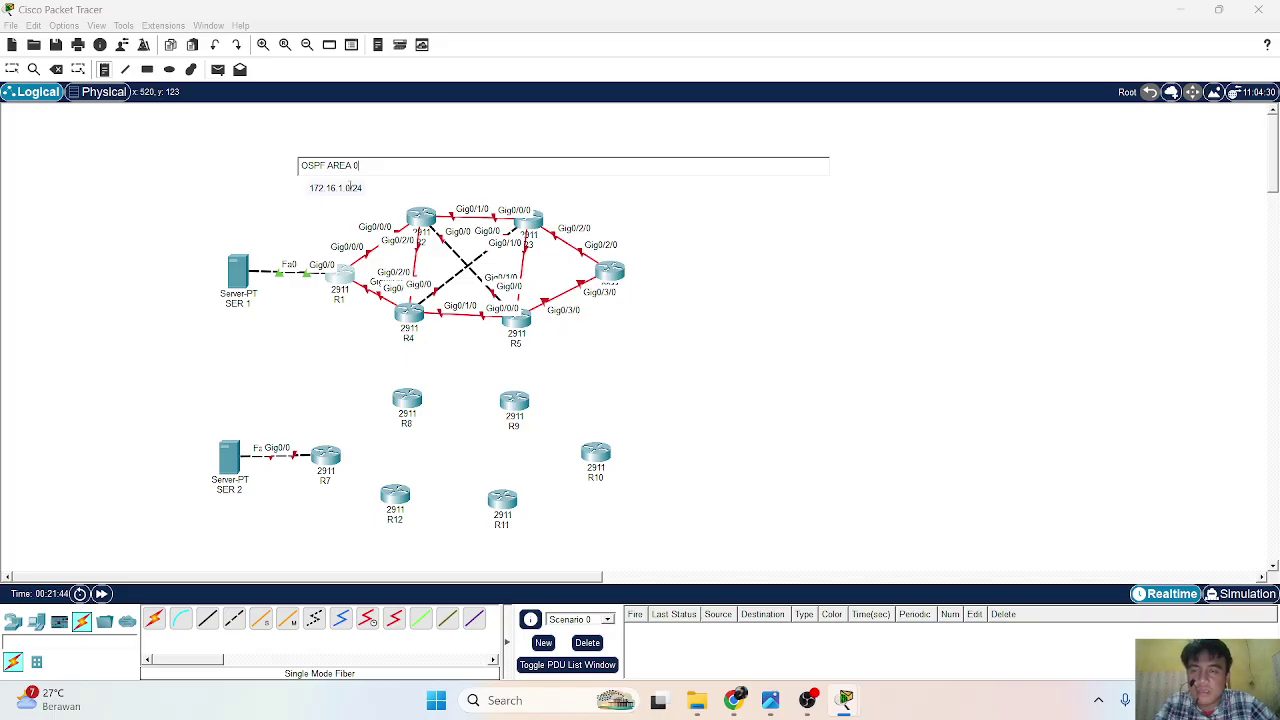
Add a note reading Region 1 (Indonesia) above the OSPF AREA 0 note and return to the selection tool.
click(300, 140)
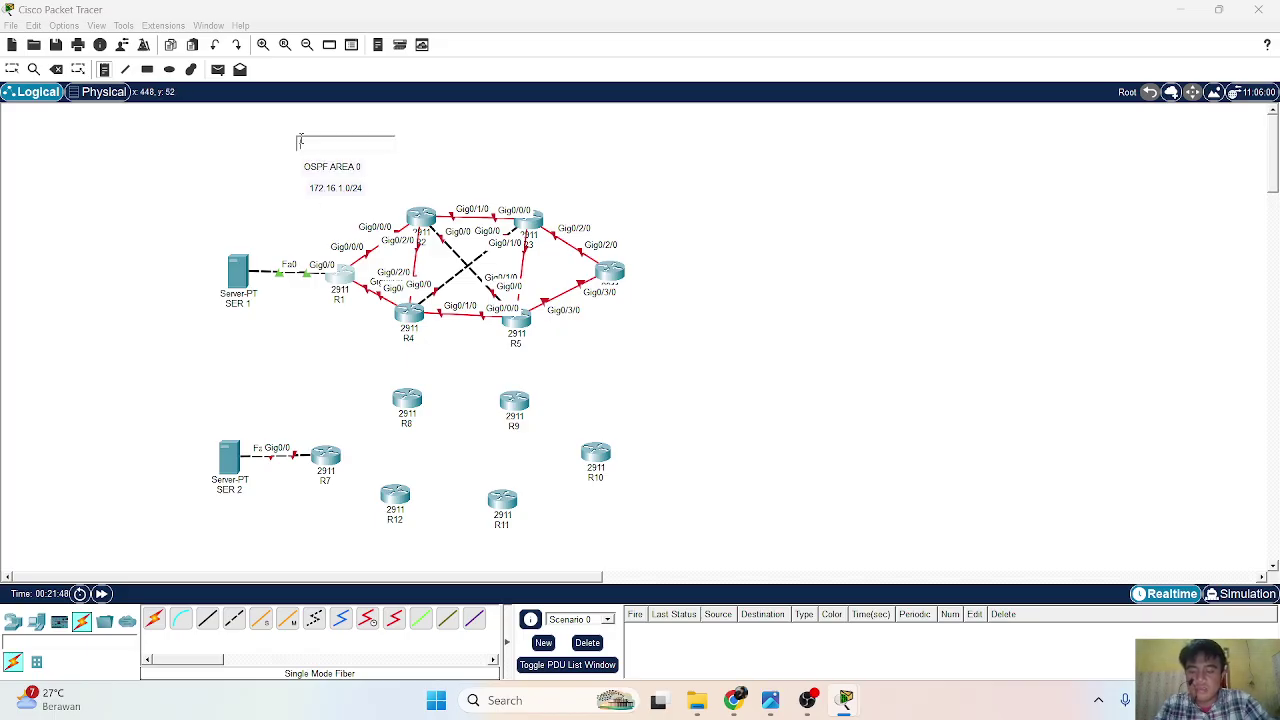
text(Inde)
text(nesia)
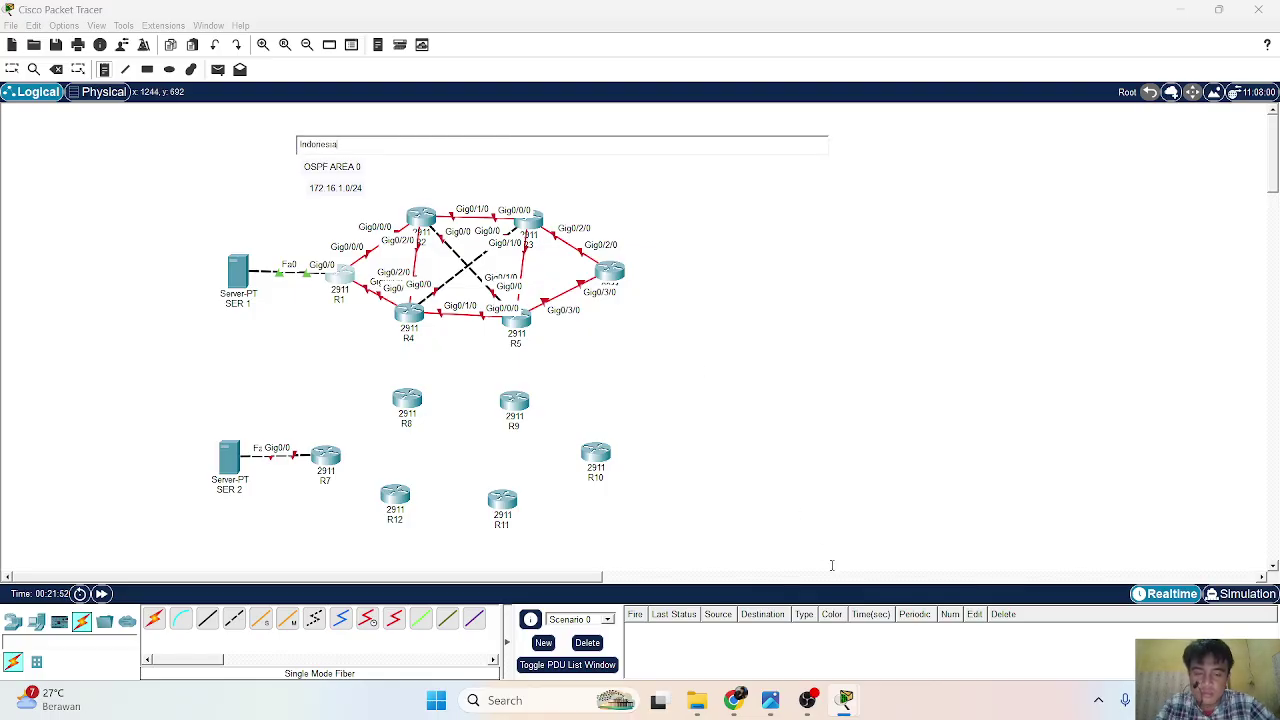
click(768, 702)
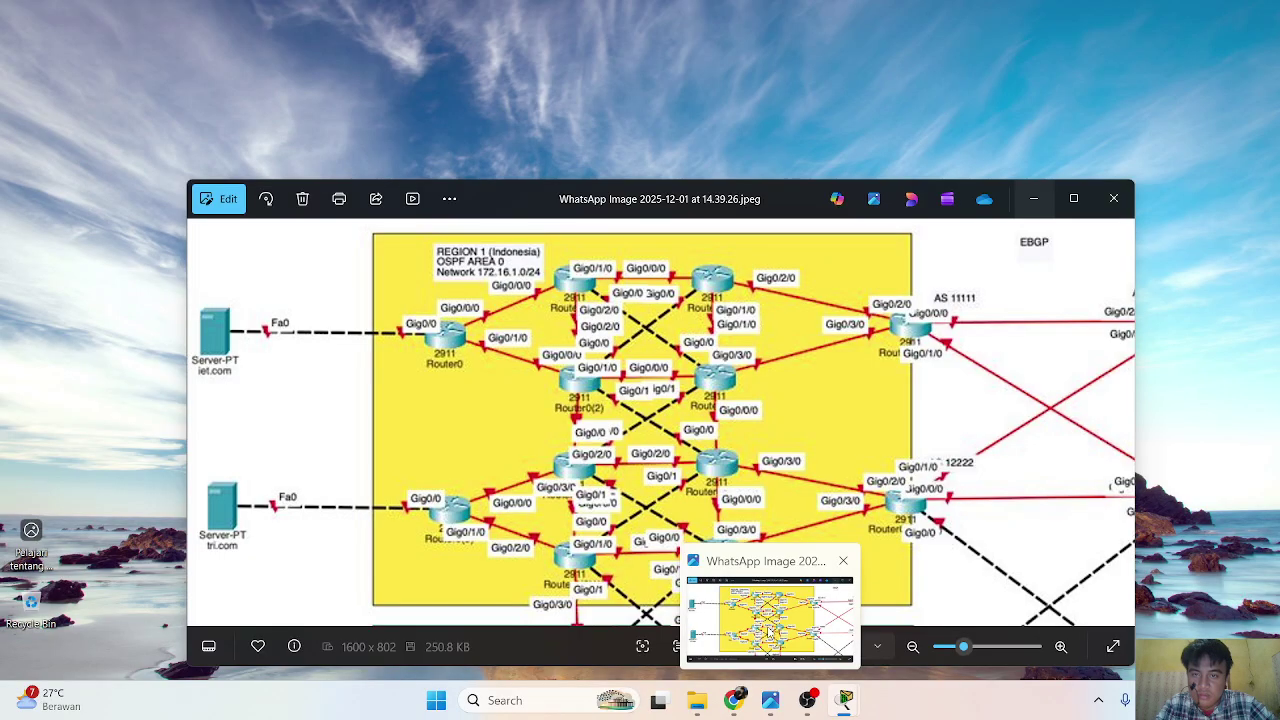
click(770, 700)
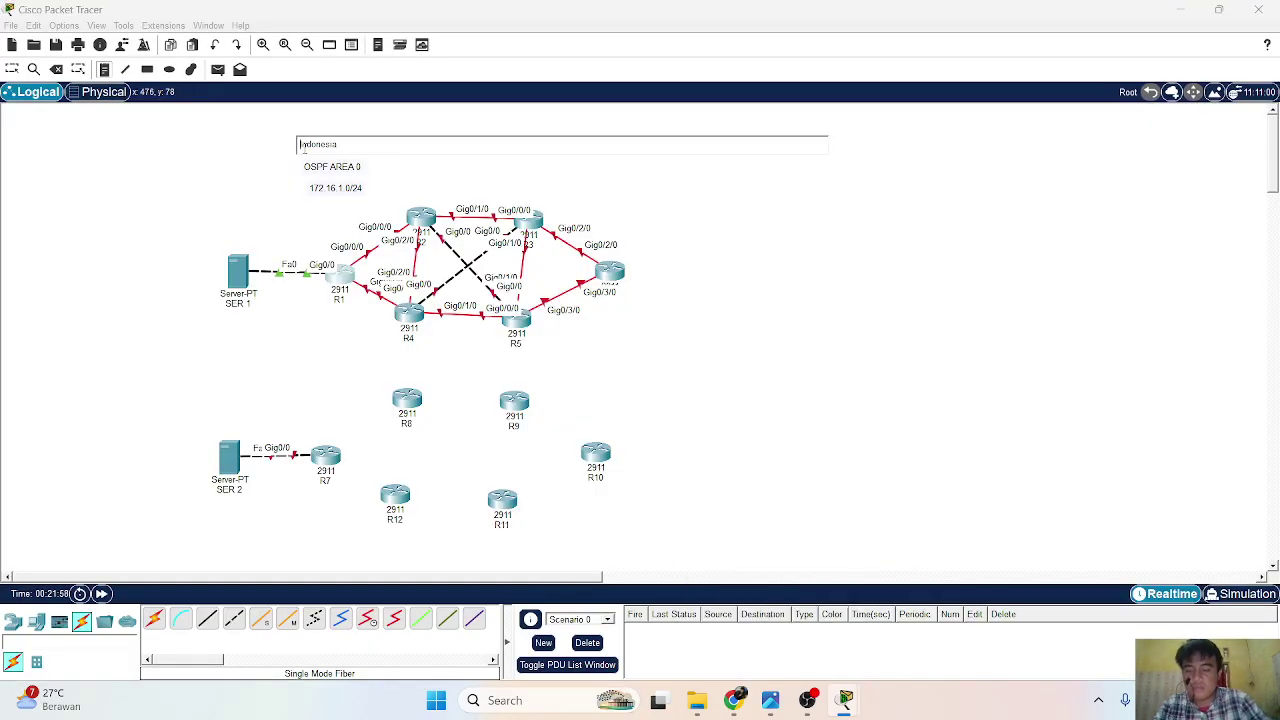
text(Region)
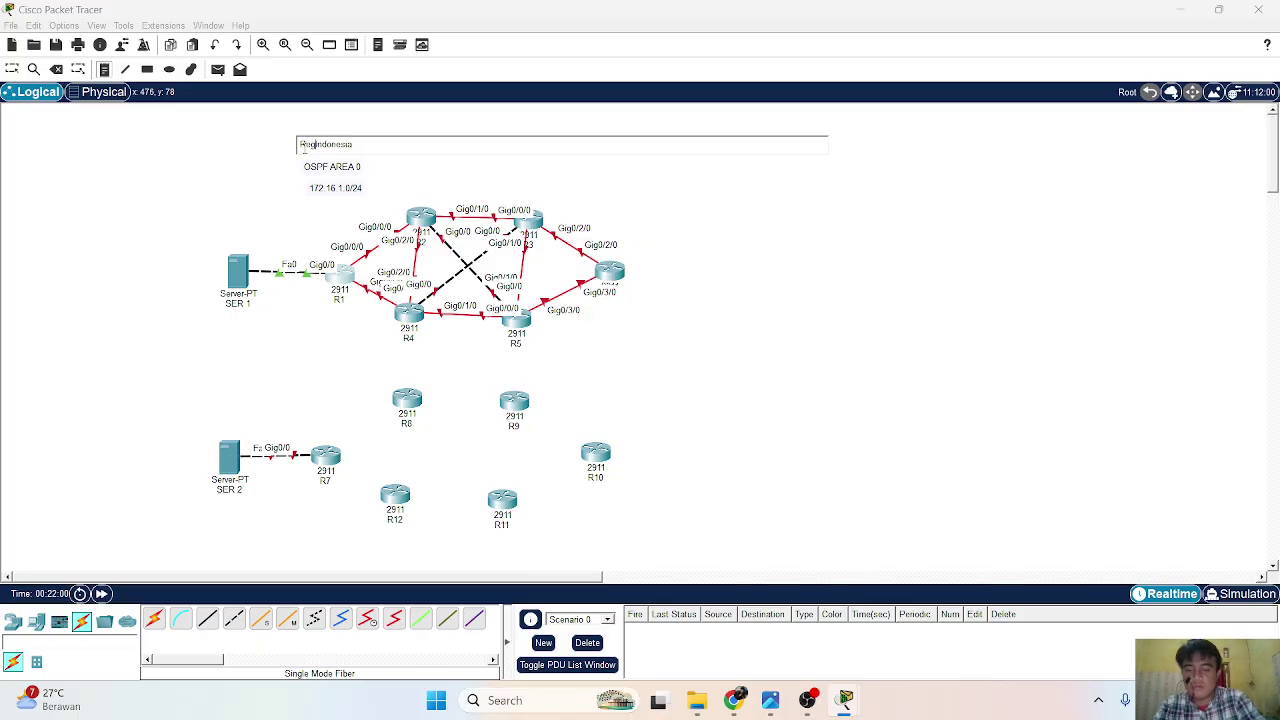
text( 1)
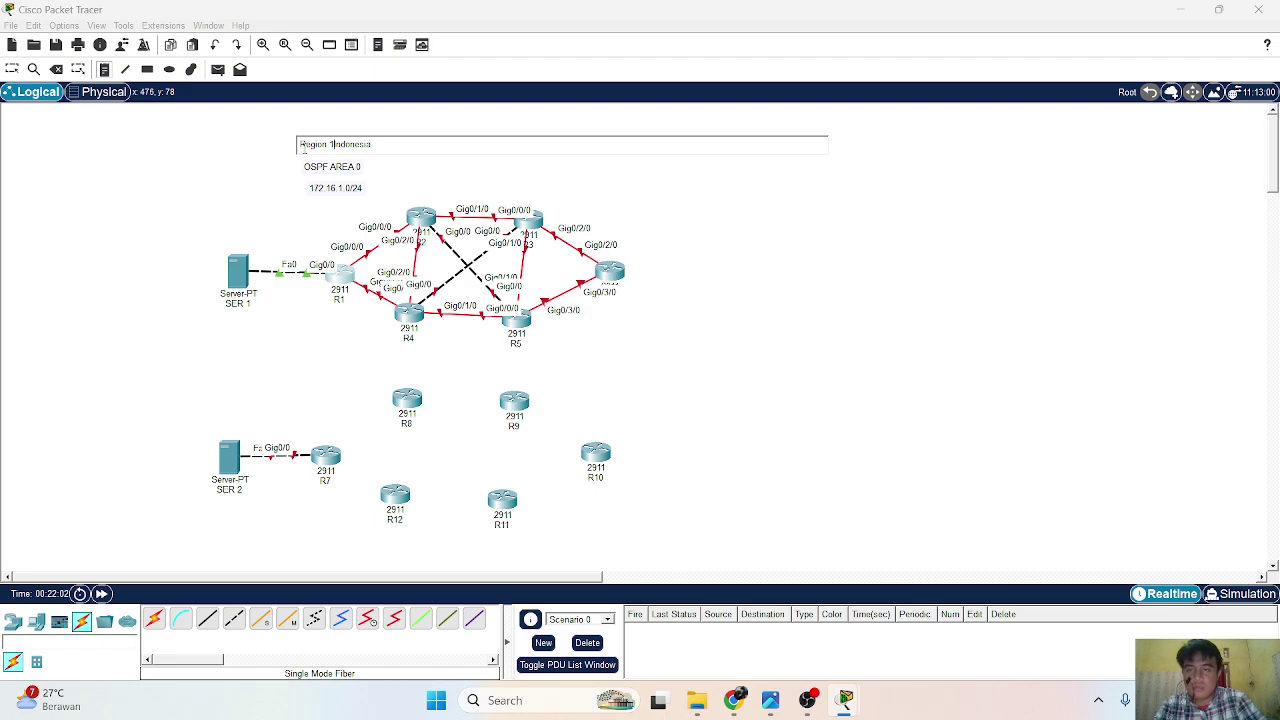
text( ()
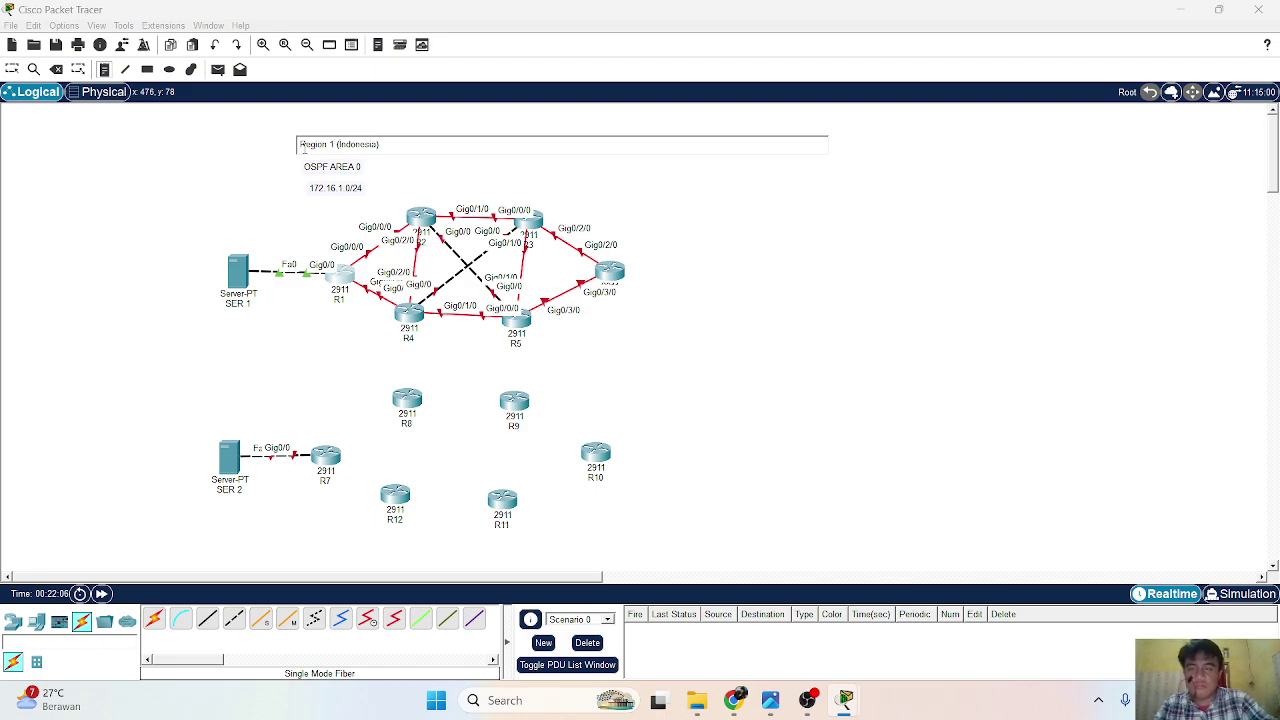
click(12, 69)
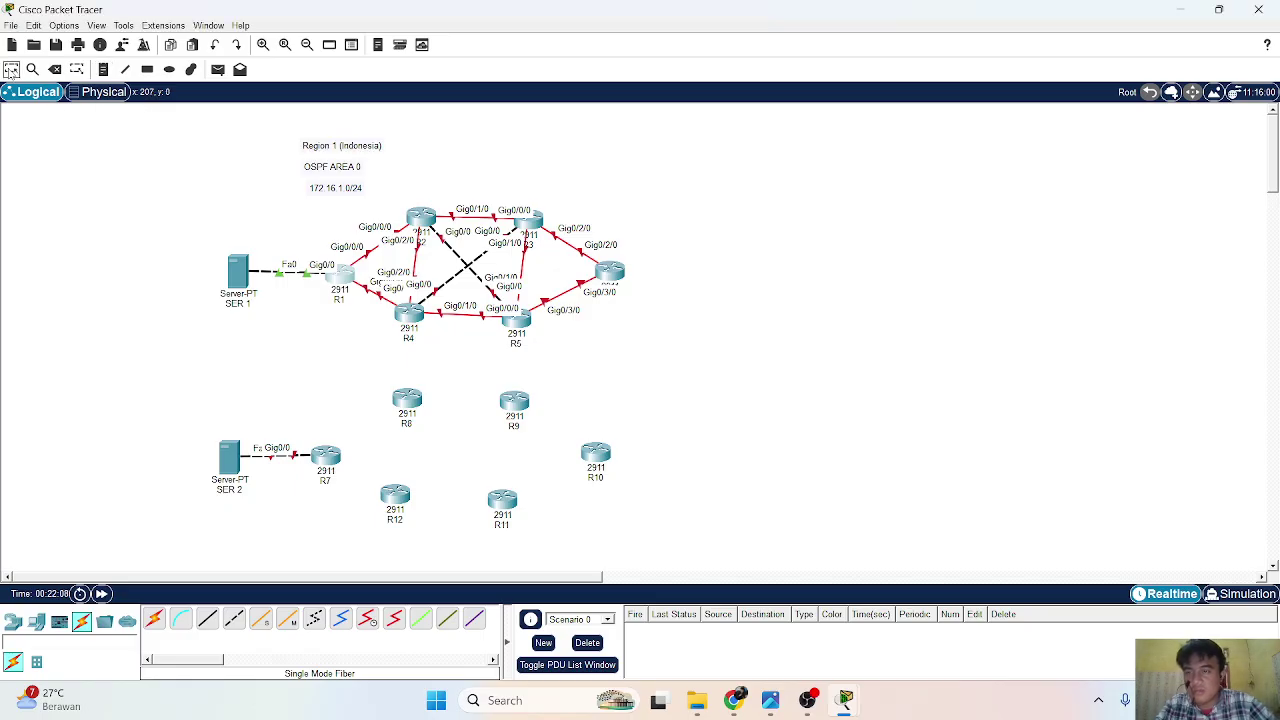
Reopen R1's command line and assign IP address 172.16.1.1 with mask 255.255.255.252 to interface gig0/0/0.
drag(1036, 400, 433, 243)
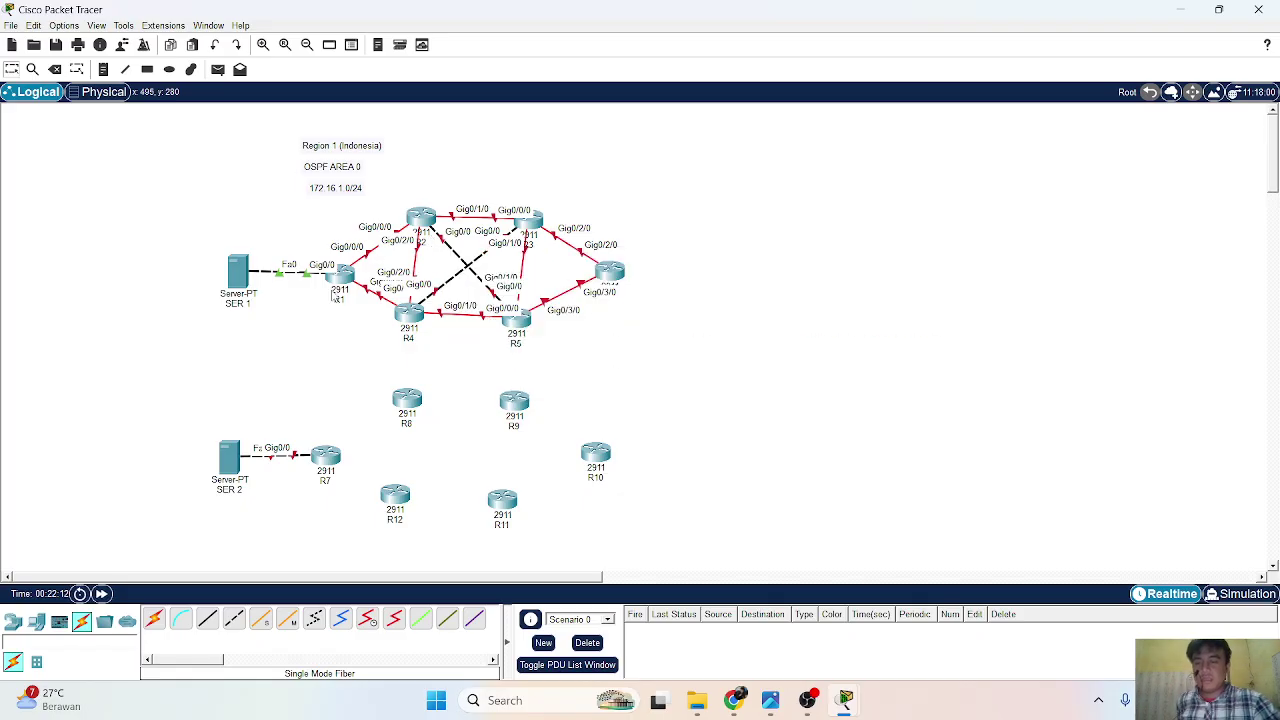
click(345, 279)
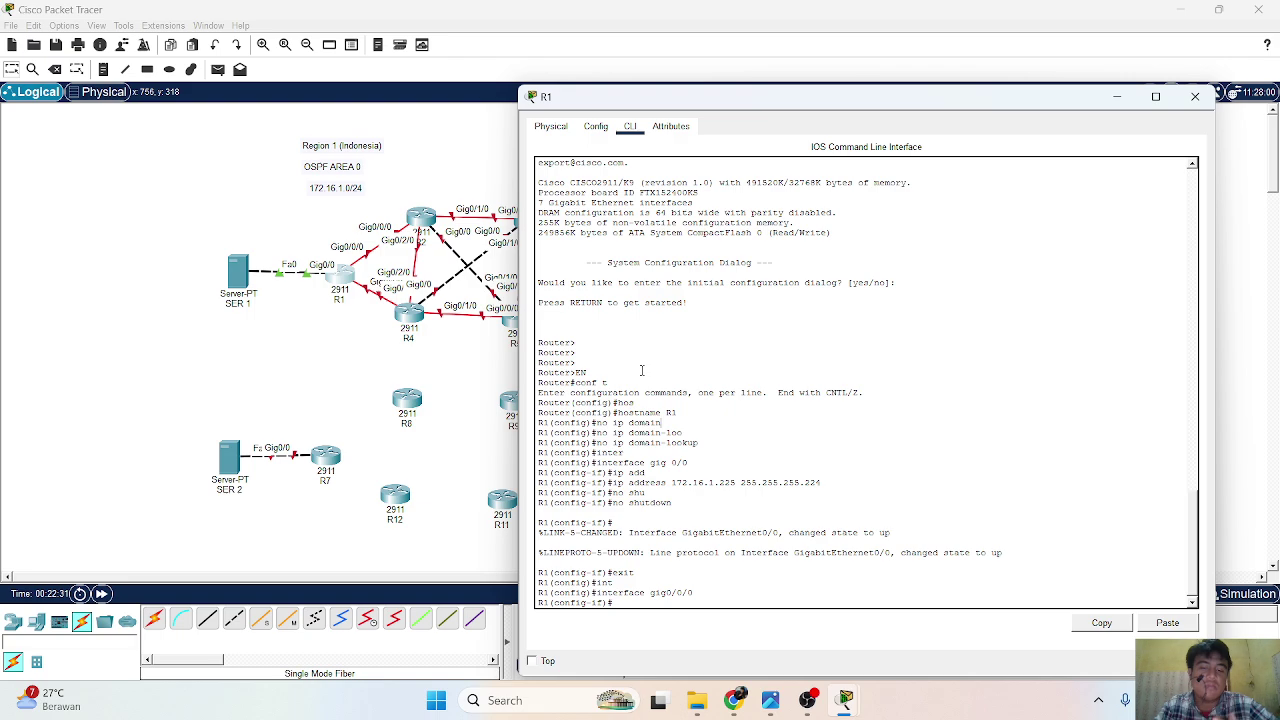
key(Return)
key(Return)
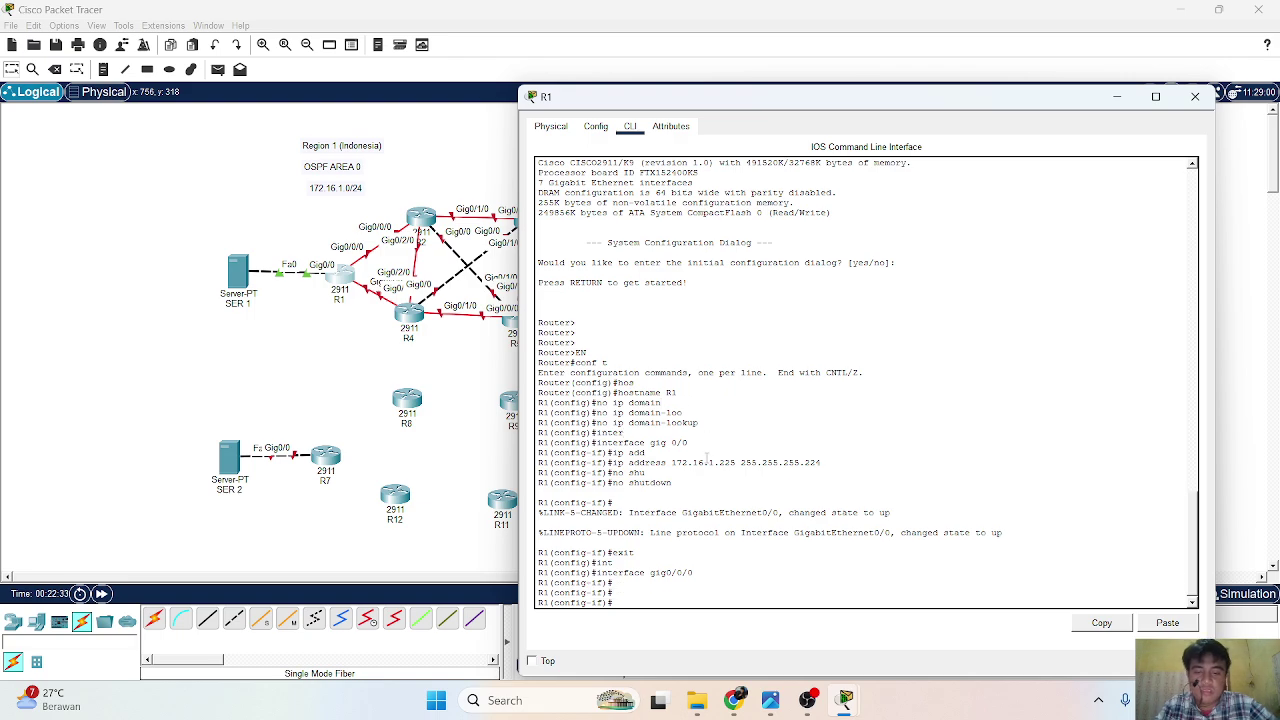
text(ip a)
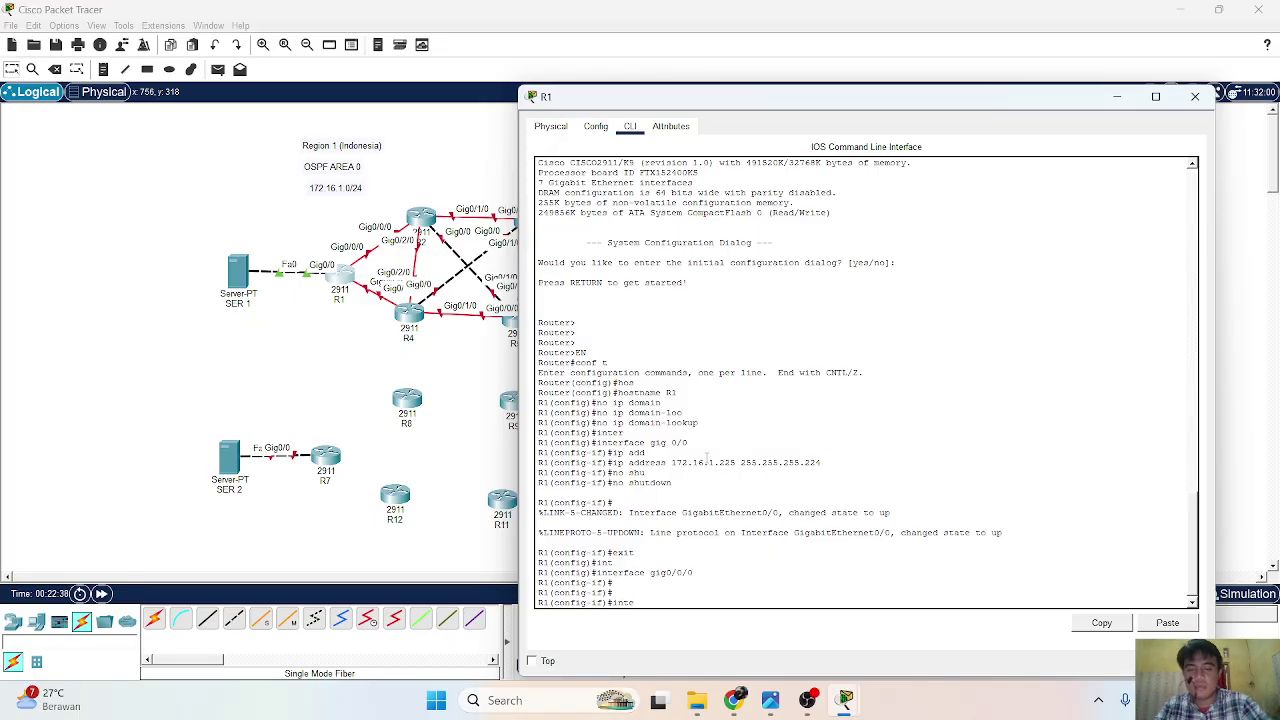
key(BackSpace)
key(BackSpace)
text(p add)
key(Tab)
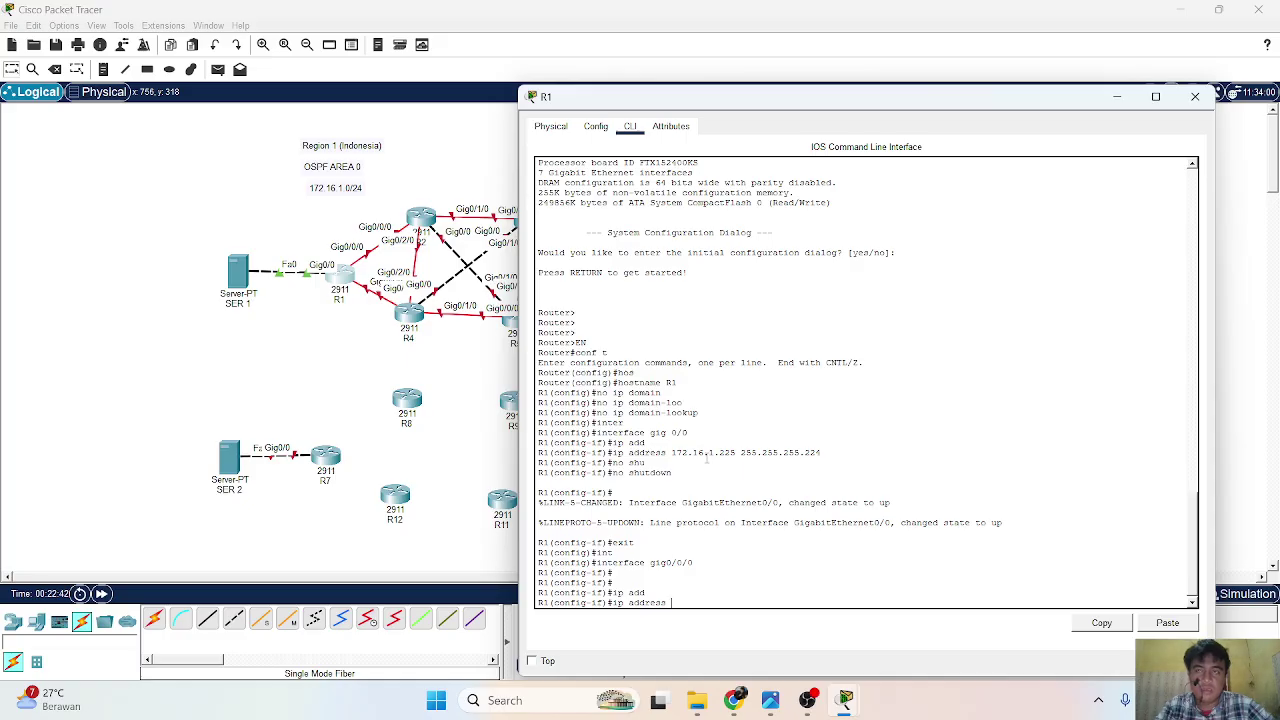
text(172.16)
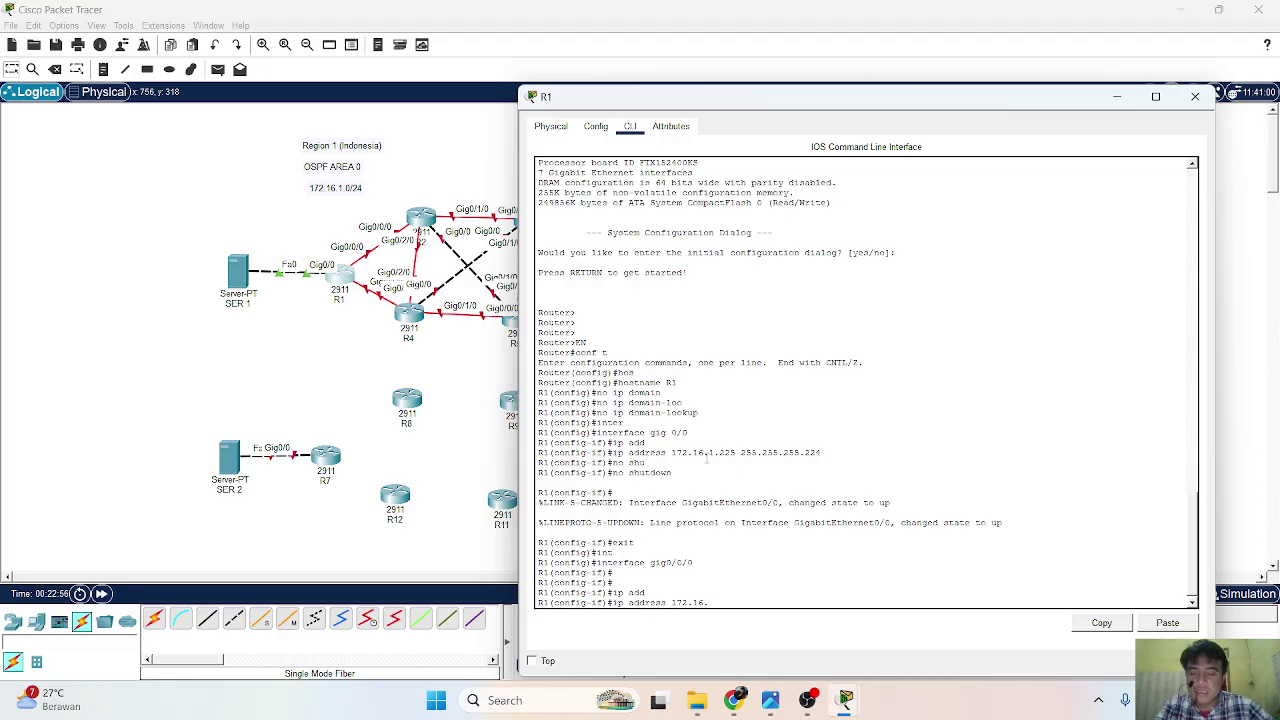
text(.1)
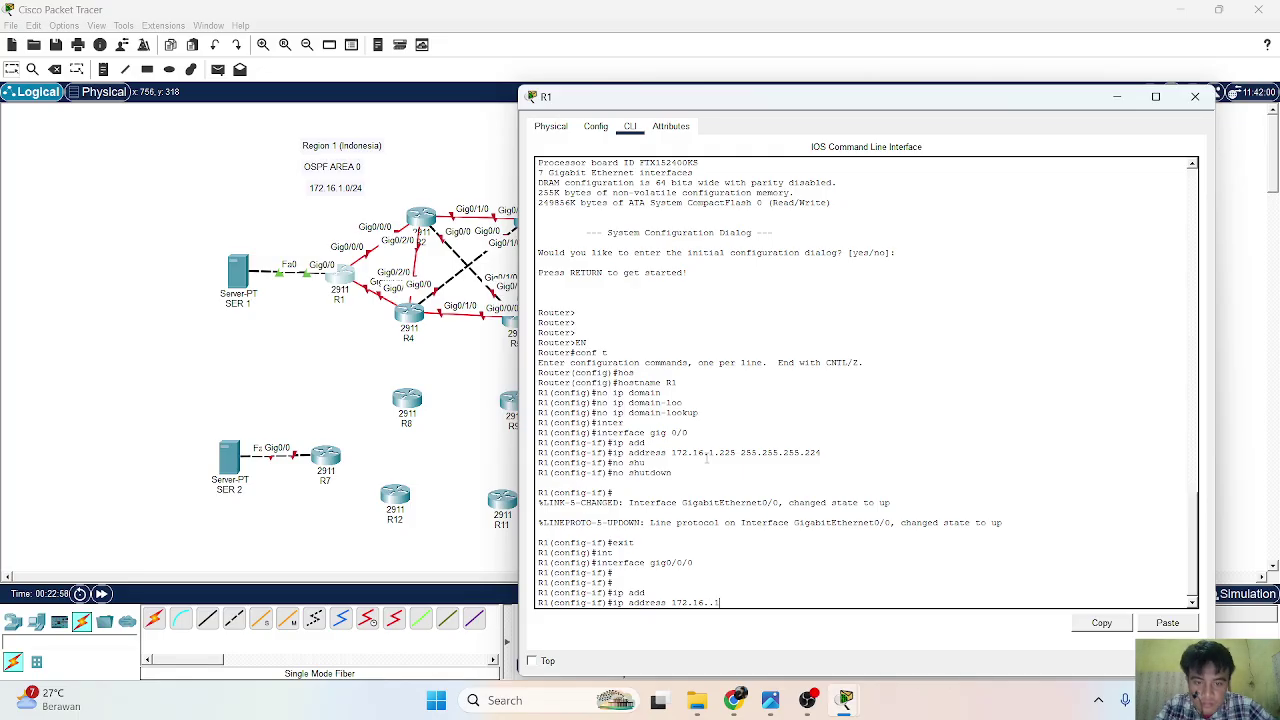
text(.1)
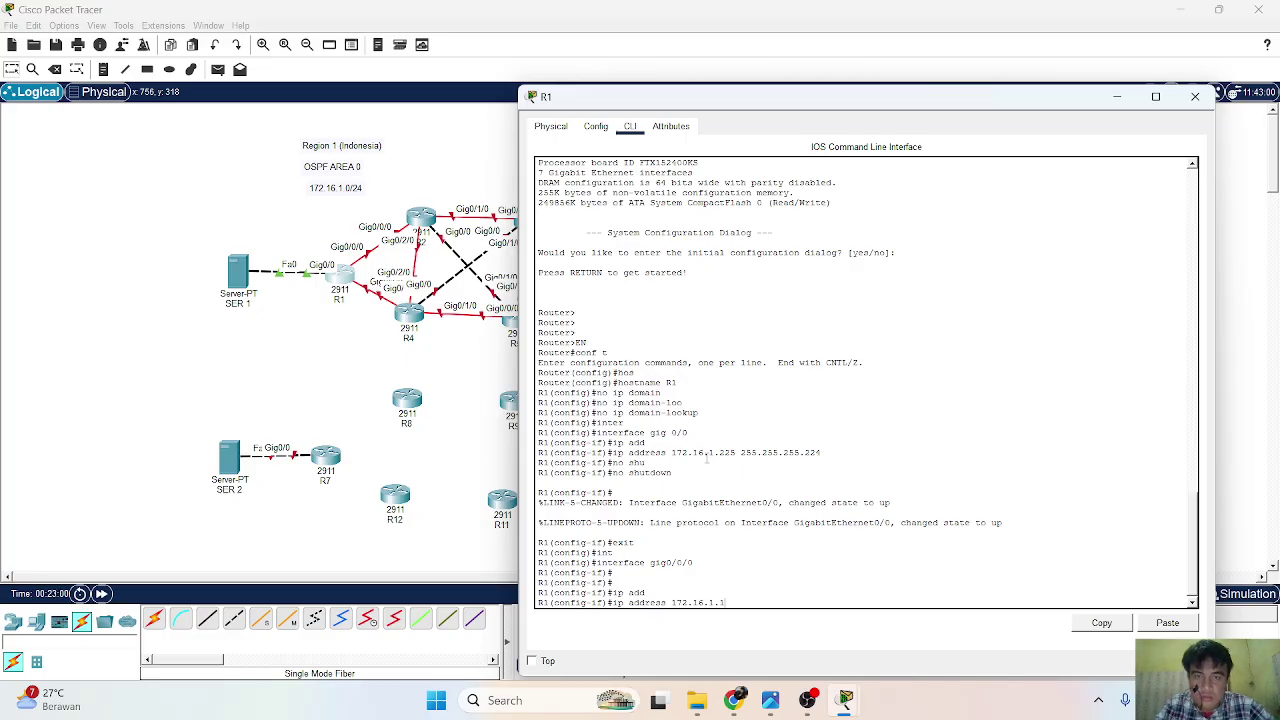
text( 255.255.255)
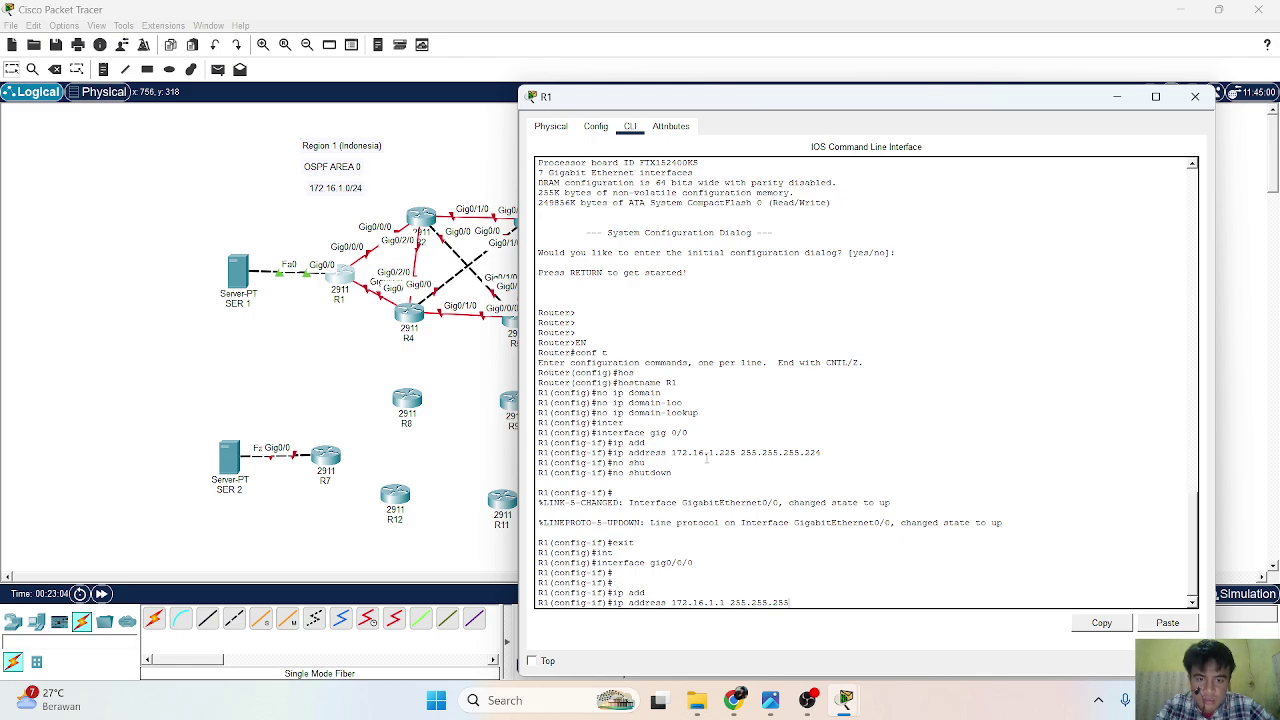
text(.252)
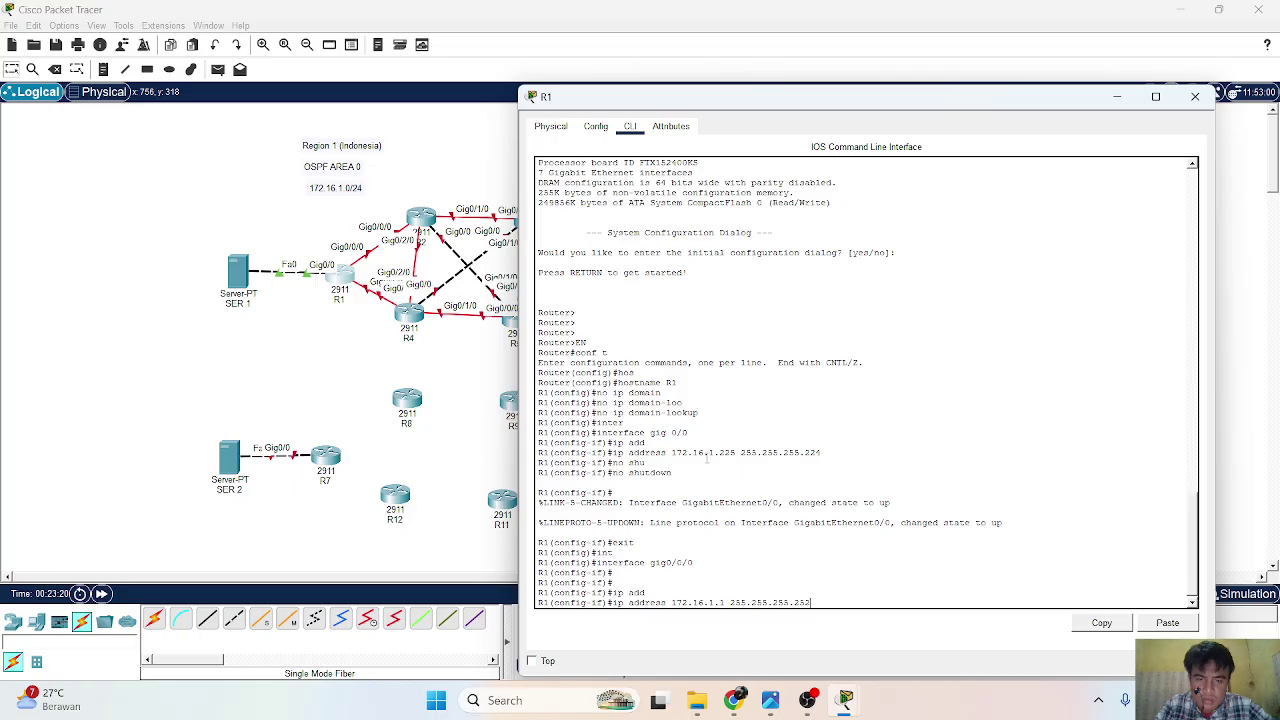
key(Return)
Enable R1's interface gig0/0/0 with the no shutdown command.
text(no shu)
key(Tab)
key(Return)
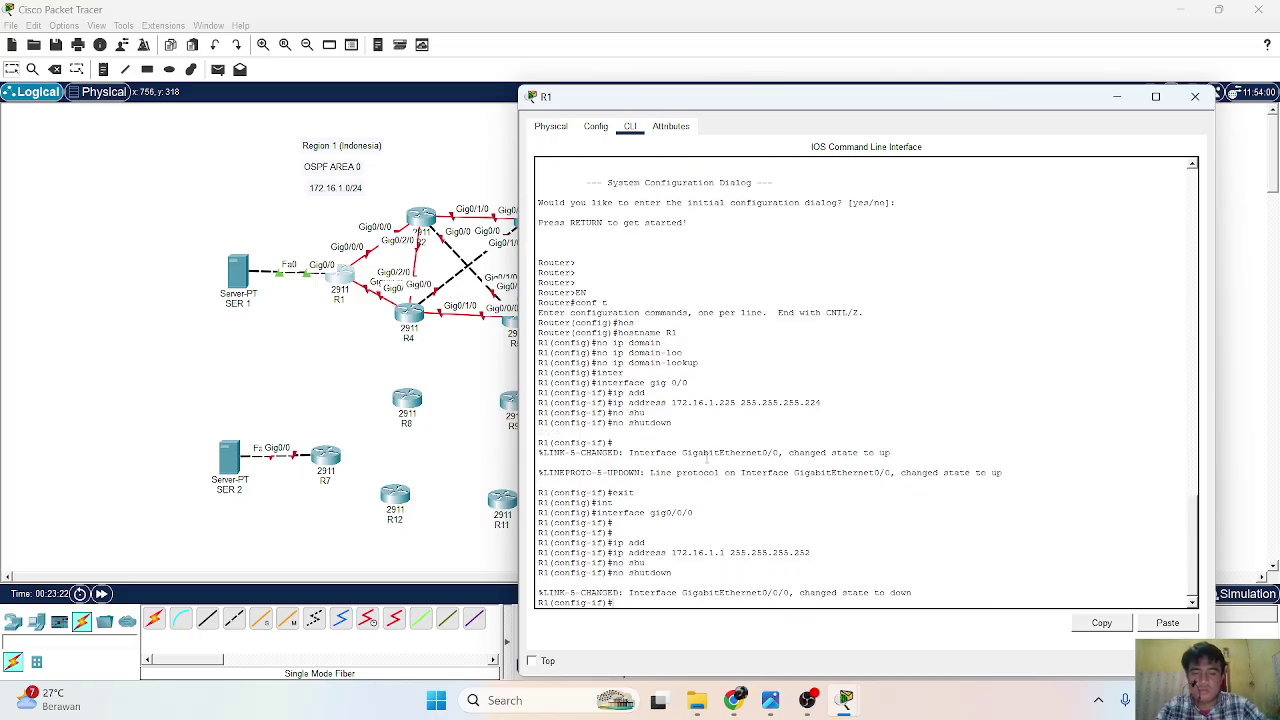
key(Return)
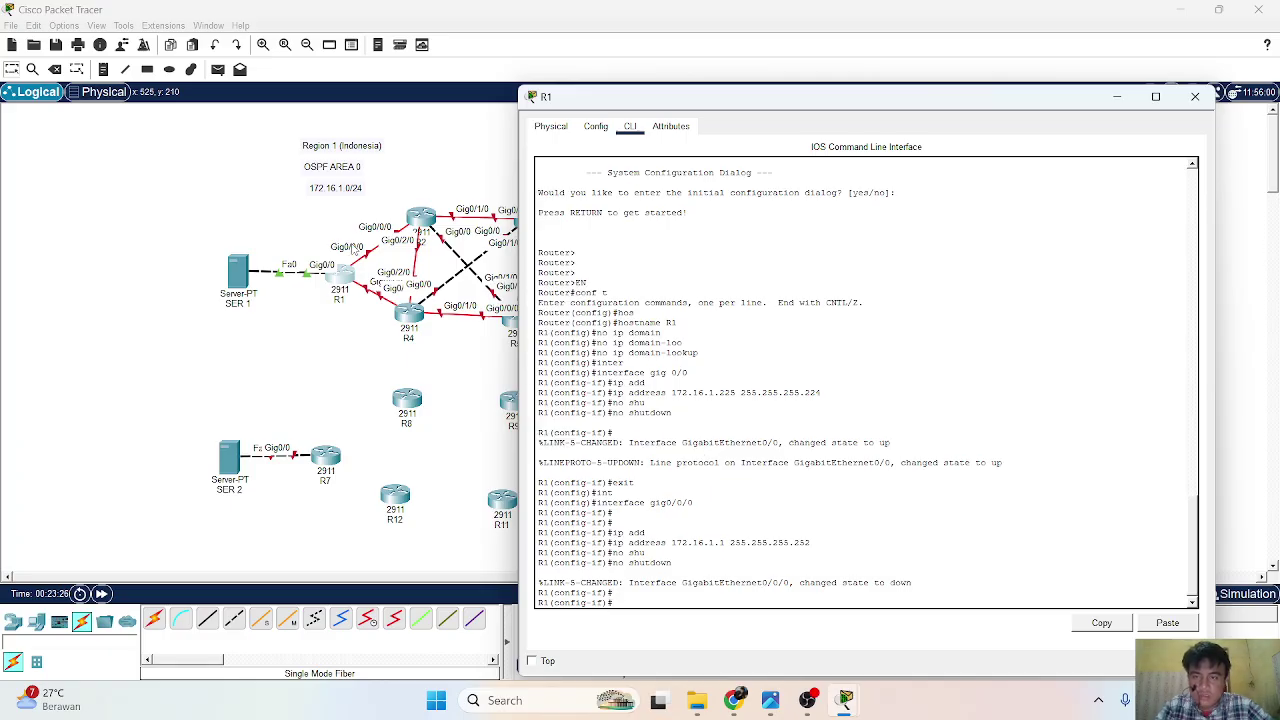
Reposition R1 slightly closer to SER 1 in the topology, and exit to global configuration mode in R1's command line.
click(345, 280)
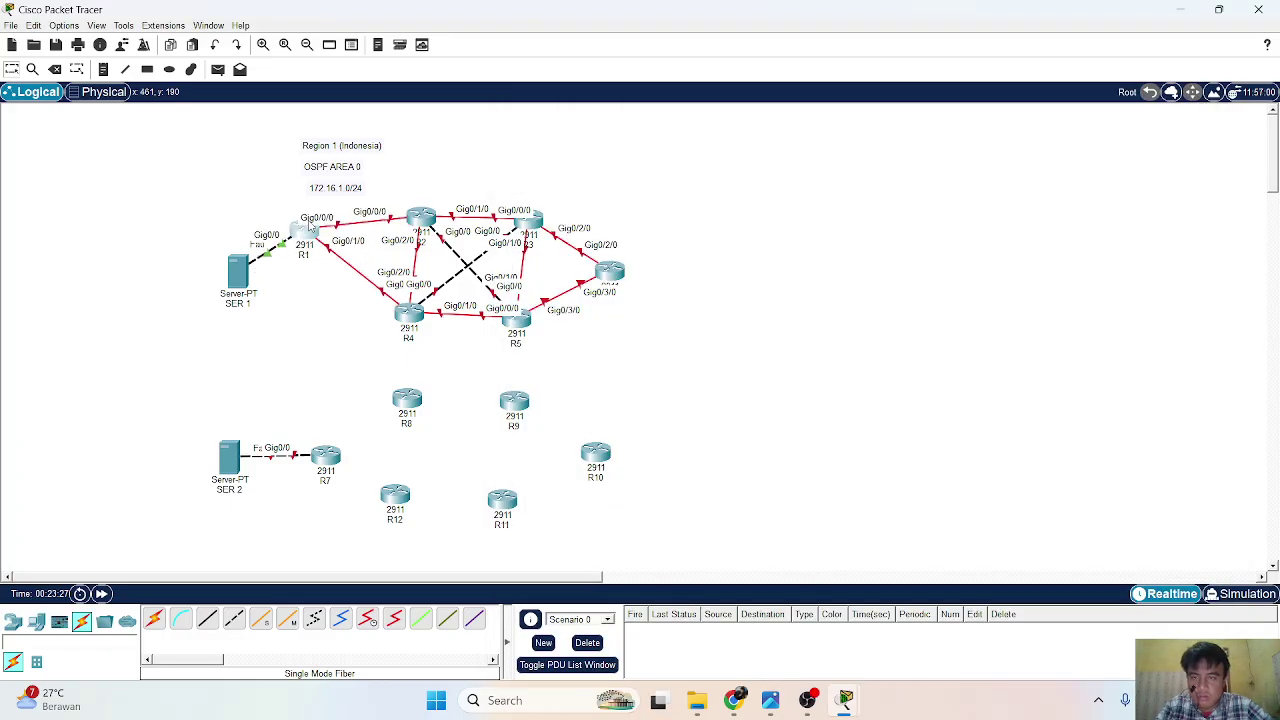
drag(331, 262, 337, 276)
click(337, 277)
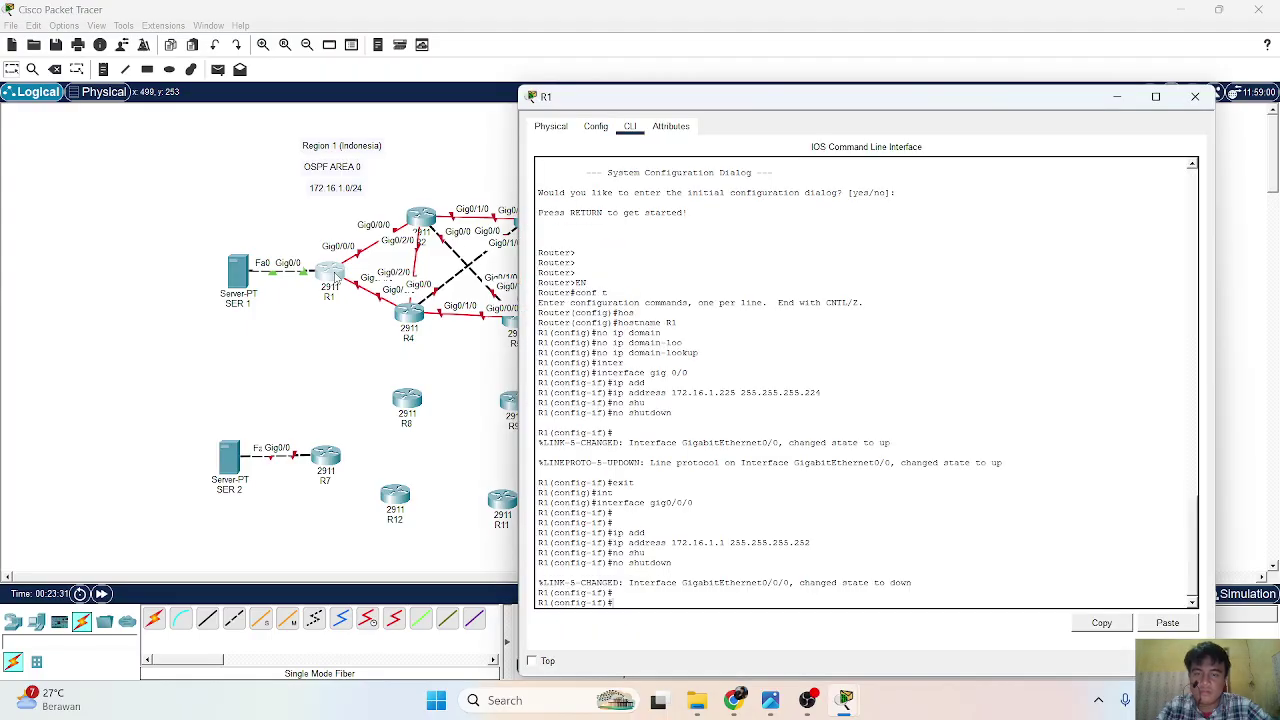
text(t)
key(Return)
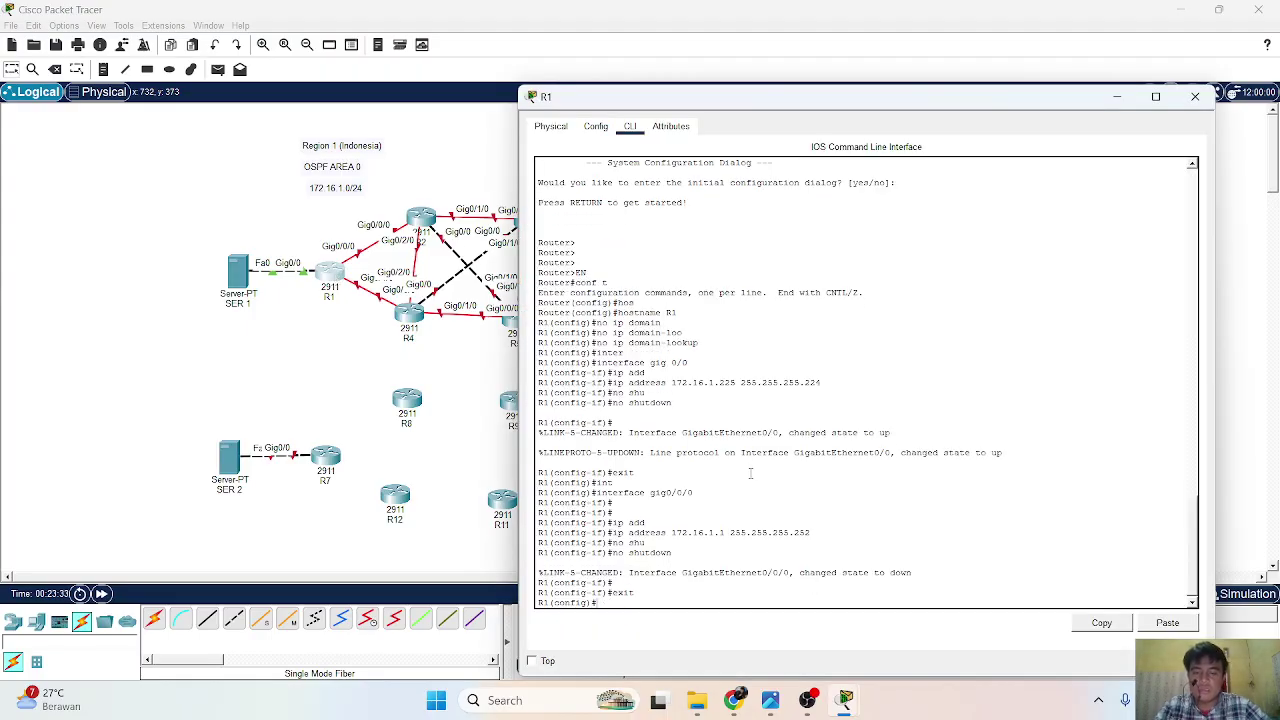
Assign IP address 172.16.1.5 with mask 255.255.255.252 to R1's interface gig0/1/0.
text(inter)
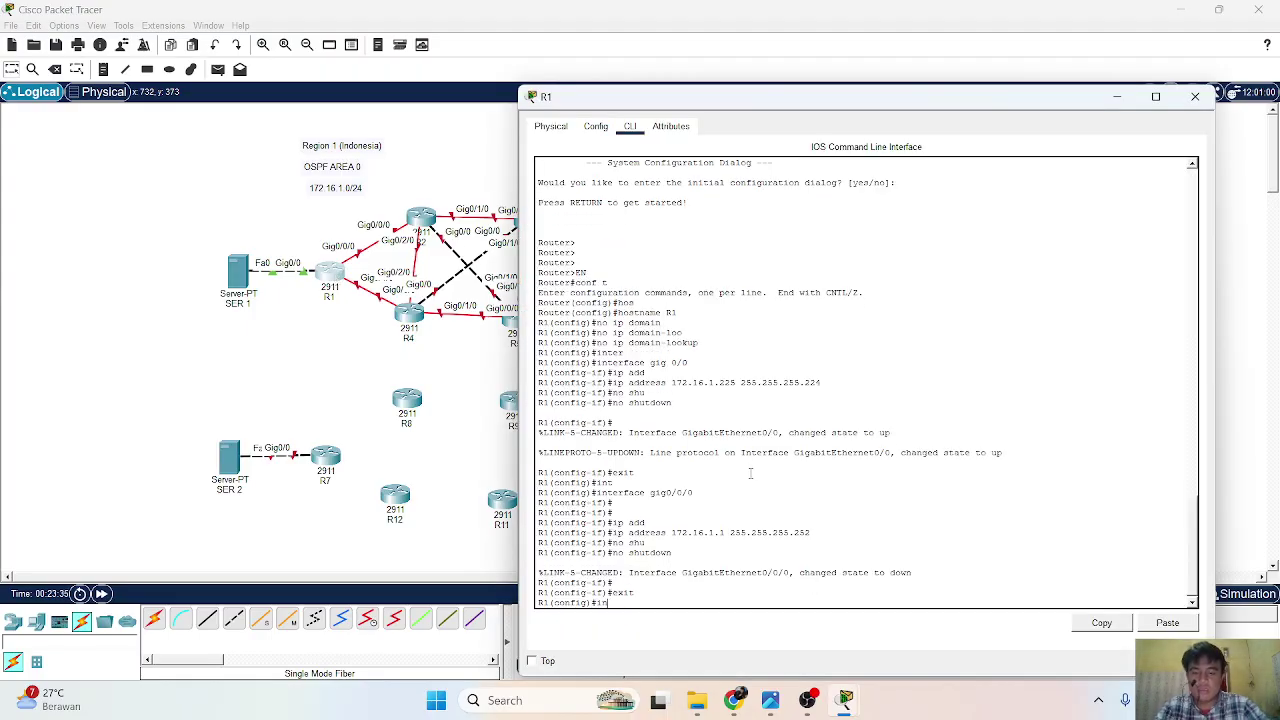
key(Tab)
text(gig)
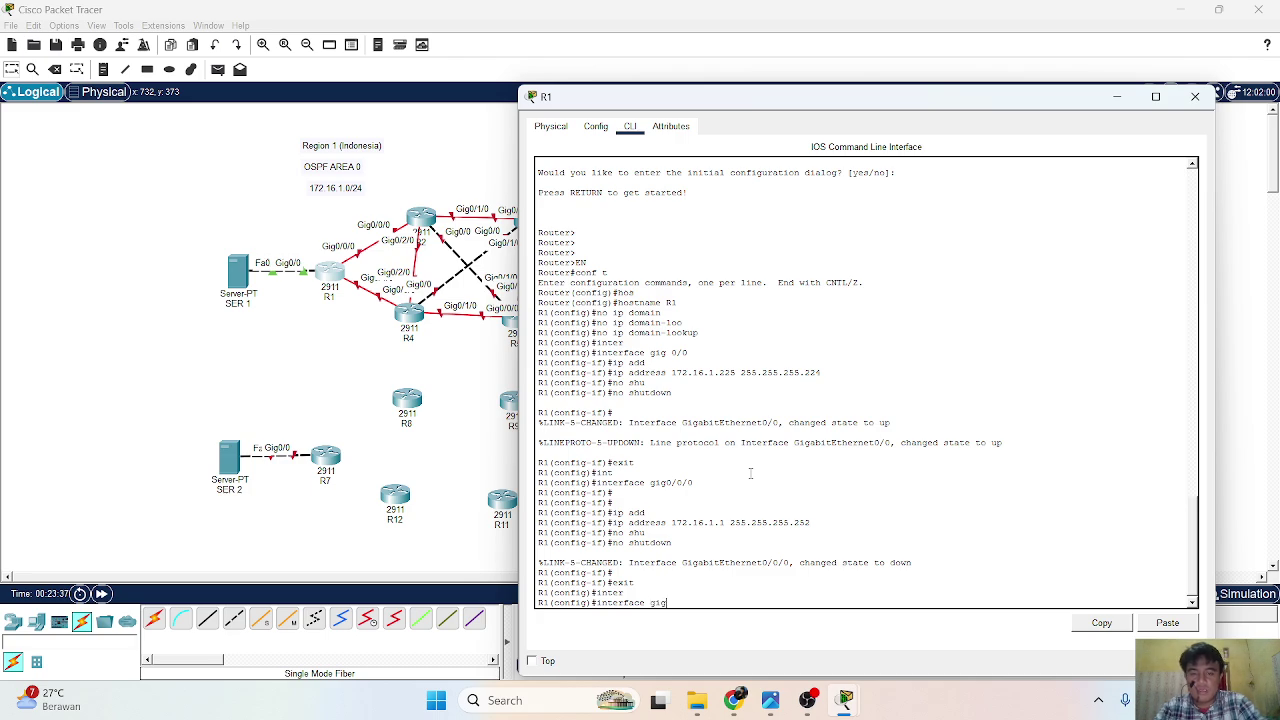
text(0/1/0)
key(Return)
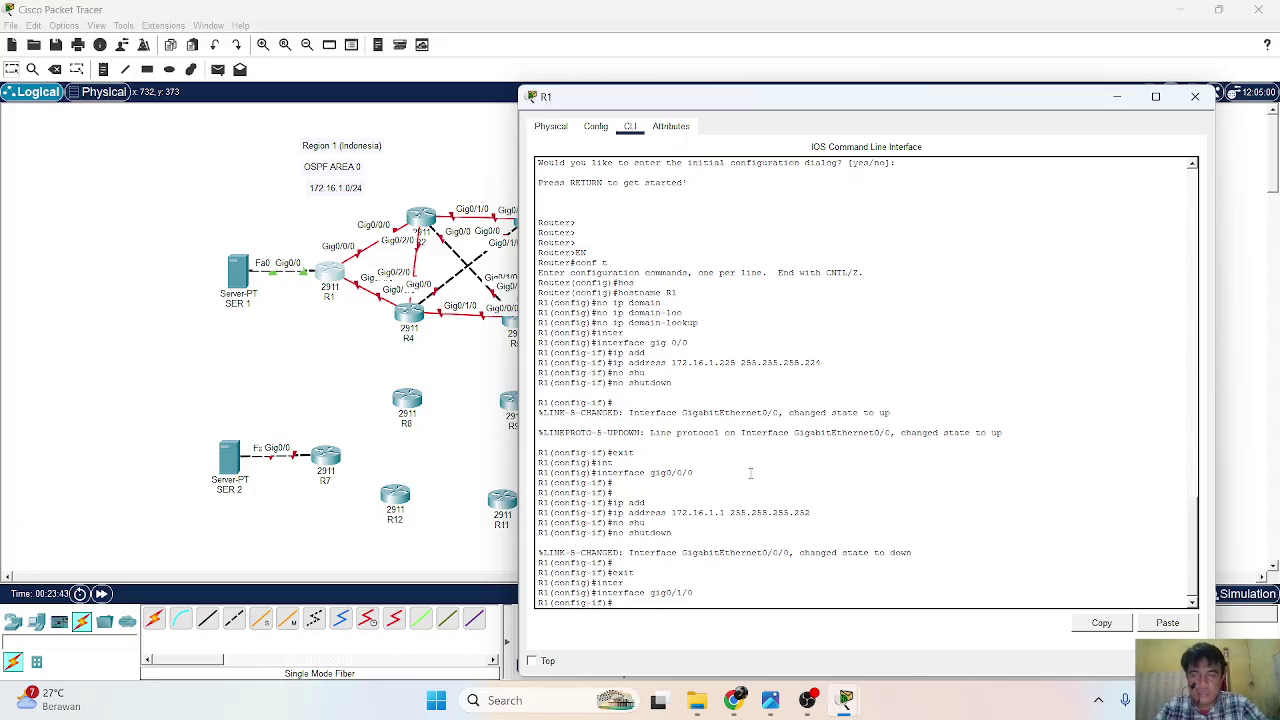
text(ip add)
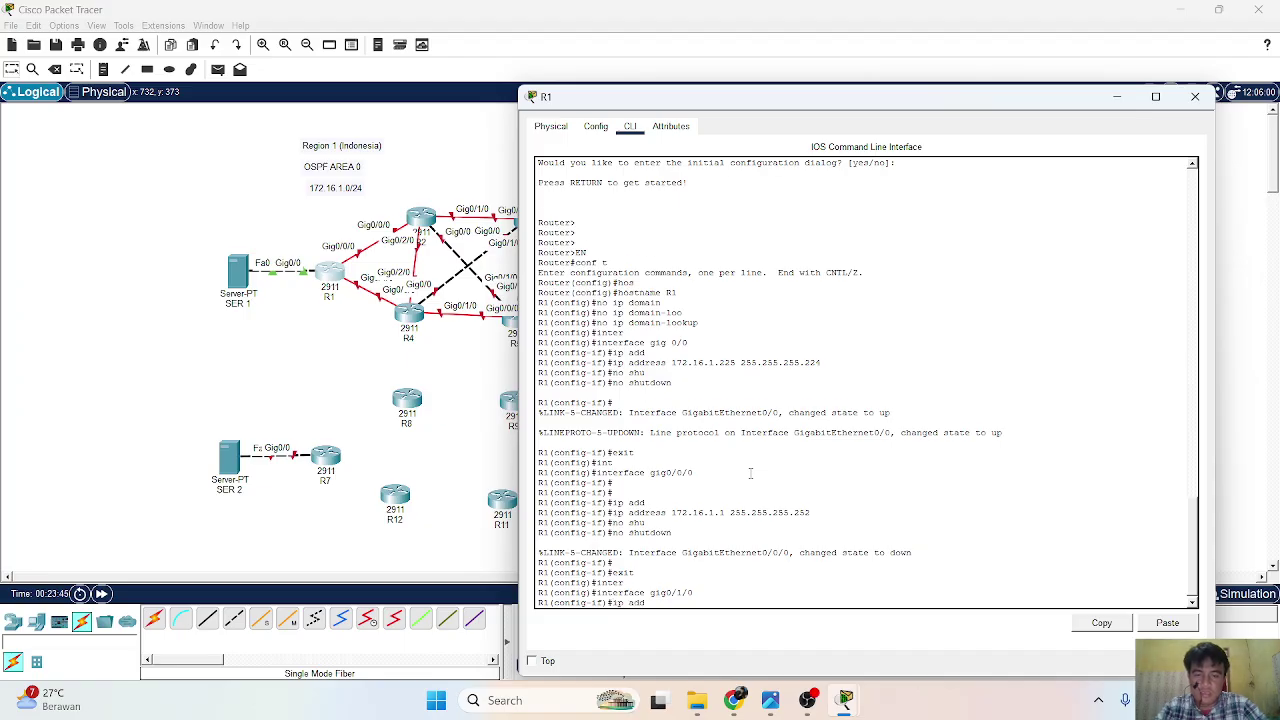
key(Tab)
text(172)
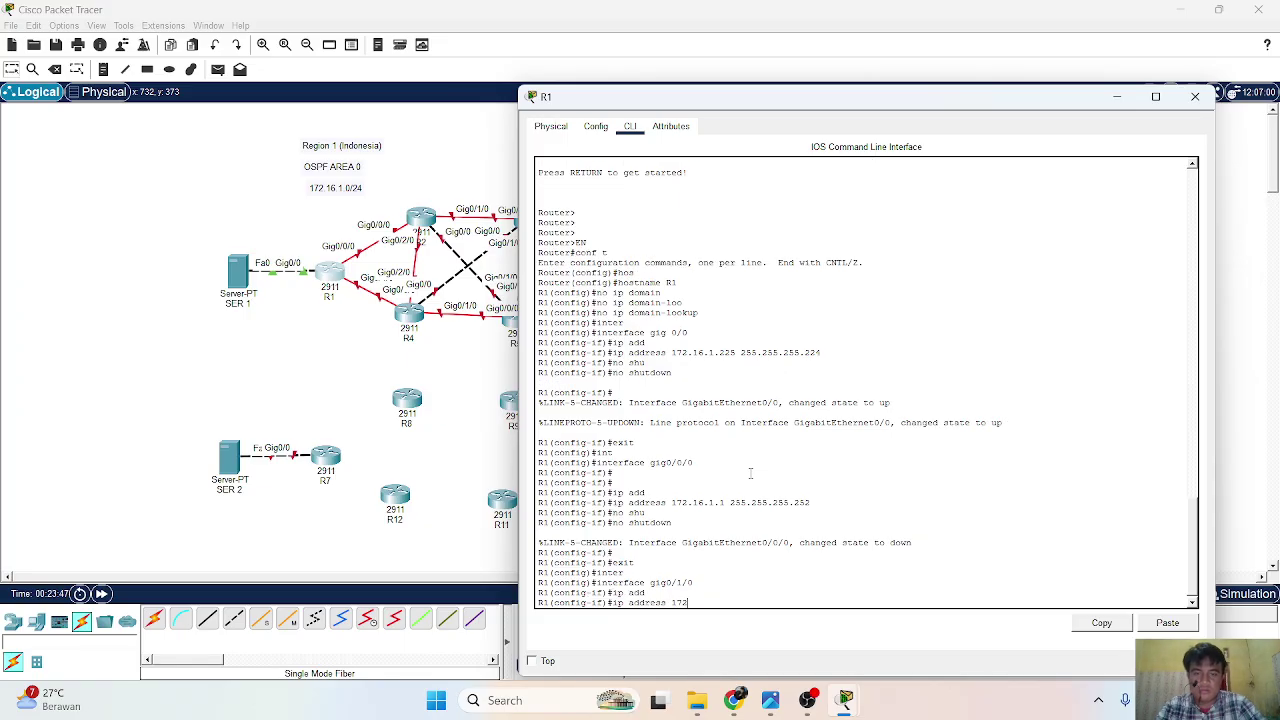
text(.16.1.5)
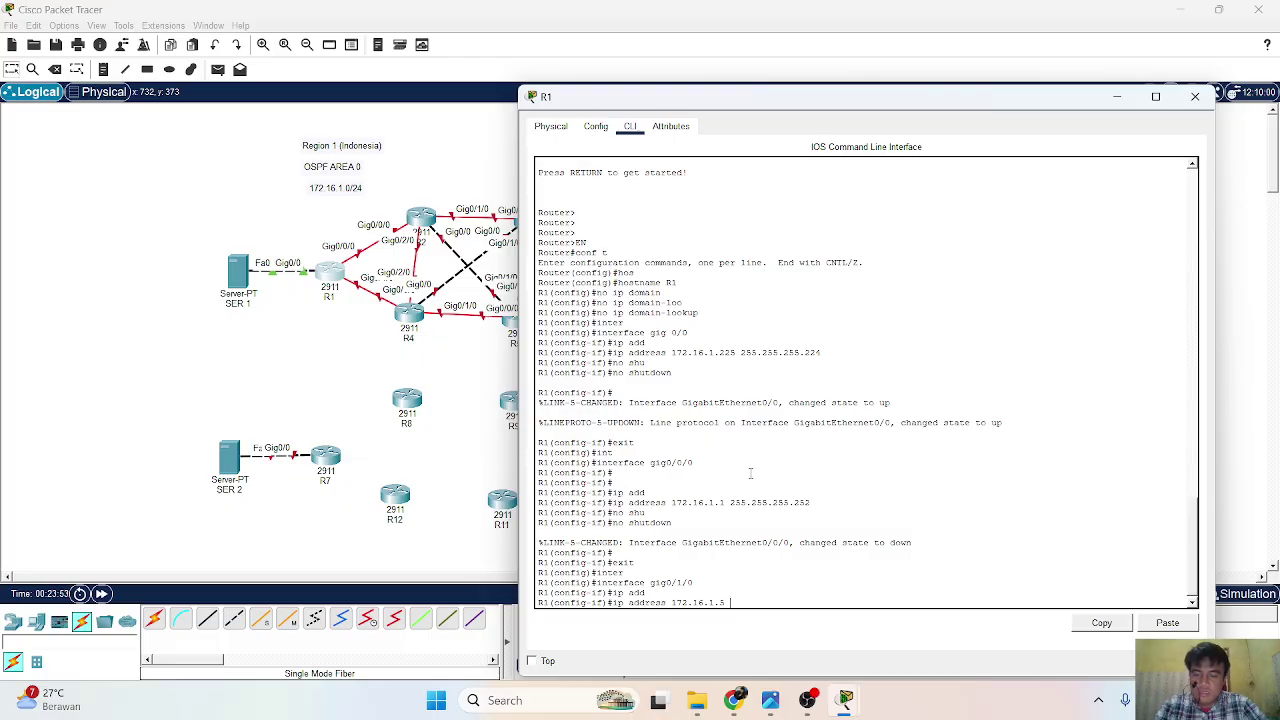
text(255.255.255.)
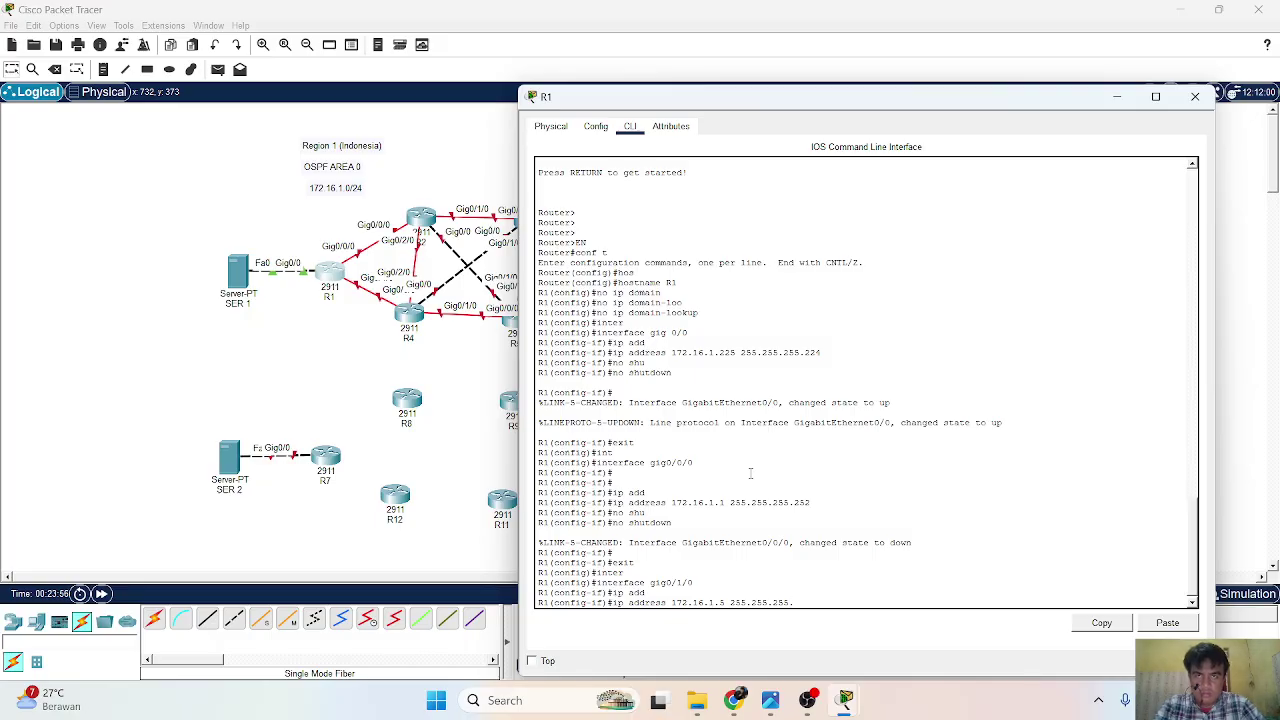
text(252)
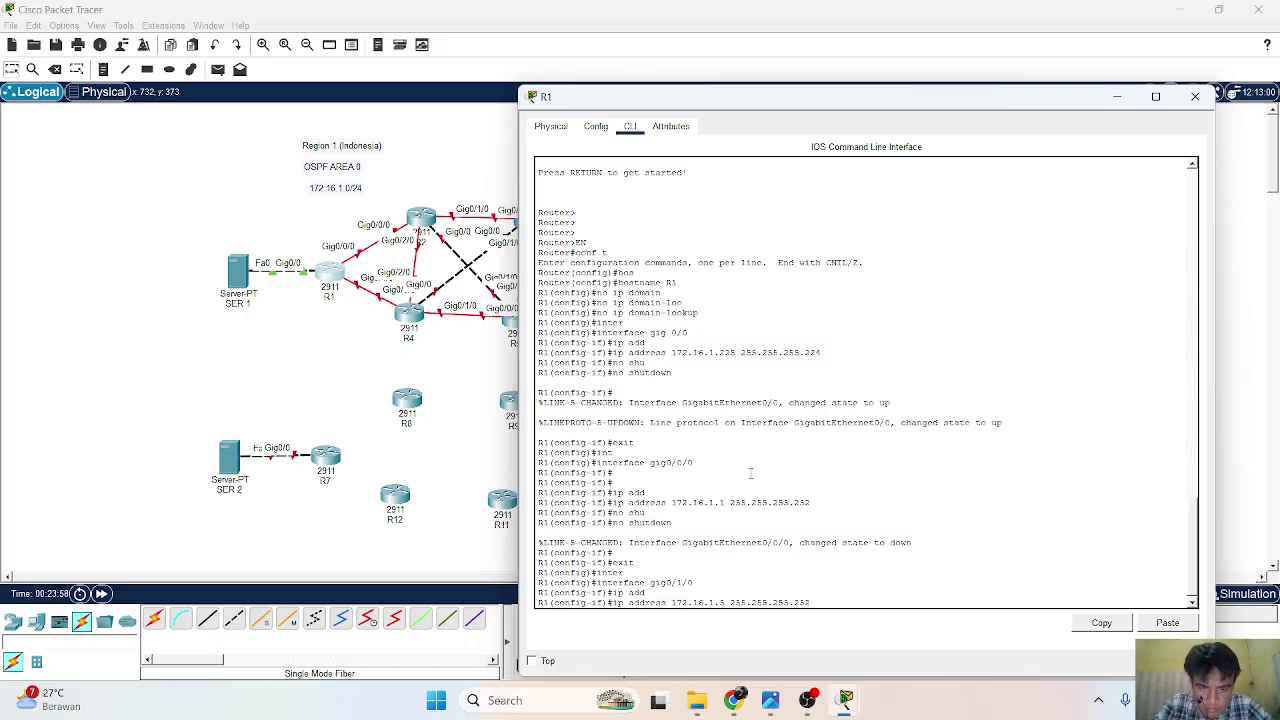
key(Return)
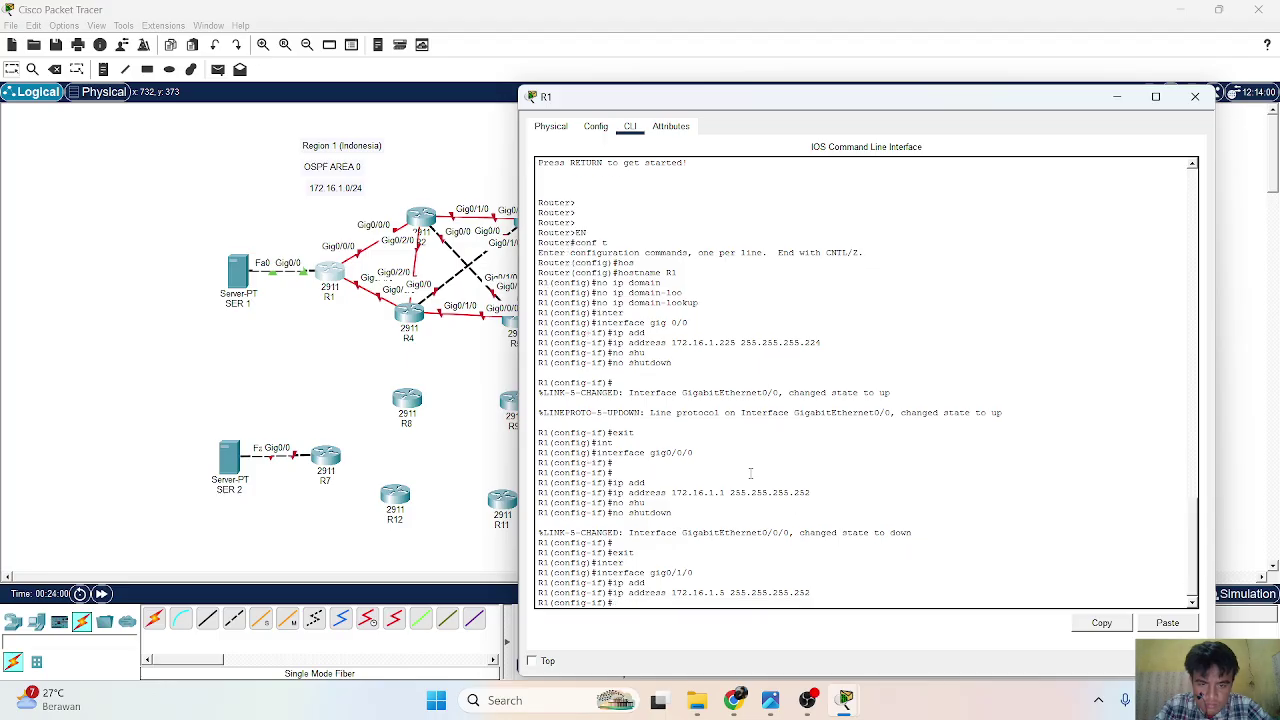
Enable R1's interface gig0/1/0 with the no shutdown command and exit to global configuration mode.
text(no shutdown)
key(Return)
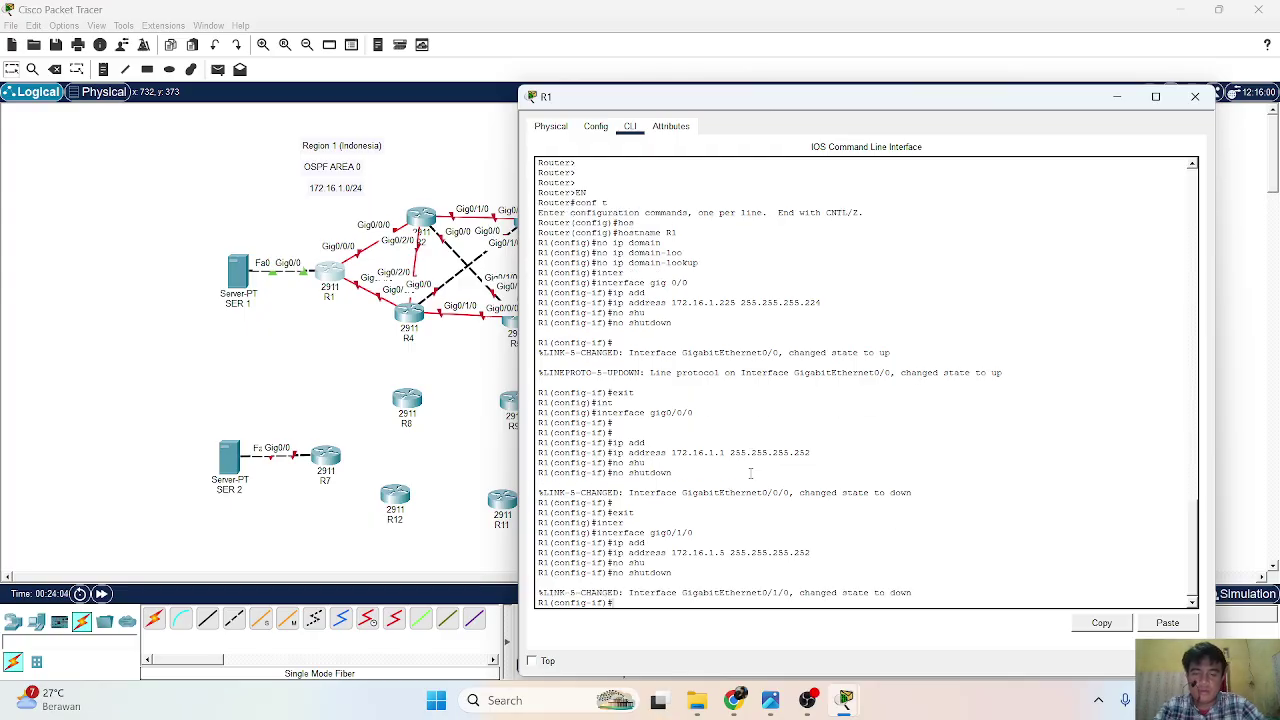
key(Return)
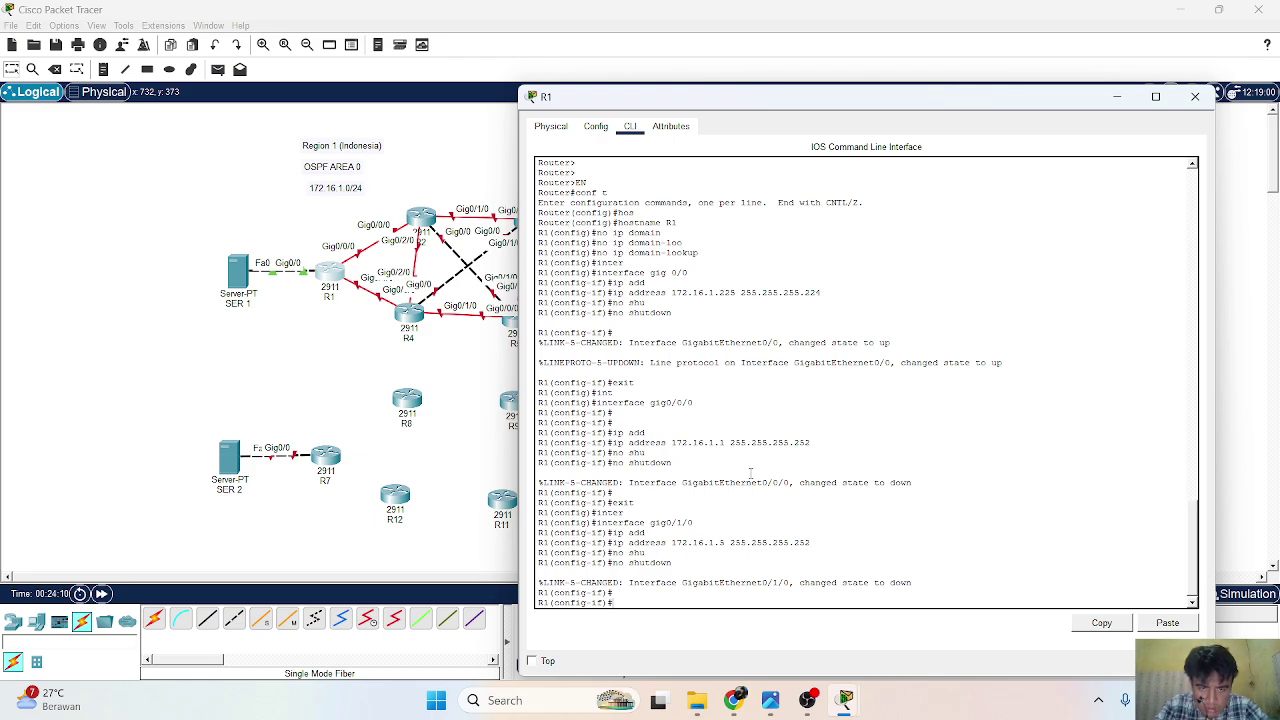
text(no shu)
key(Tab)
key(Return)
text(e)
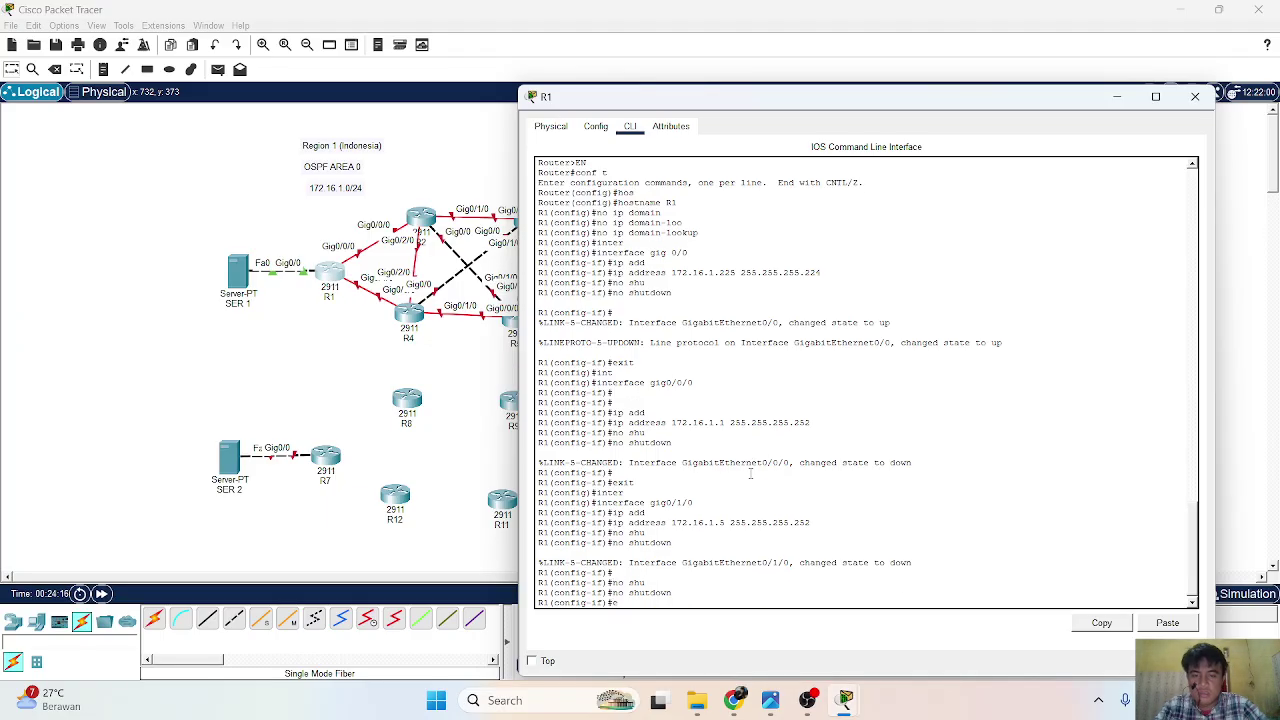
text(xit)
key(Return)
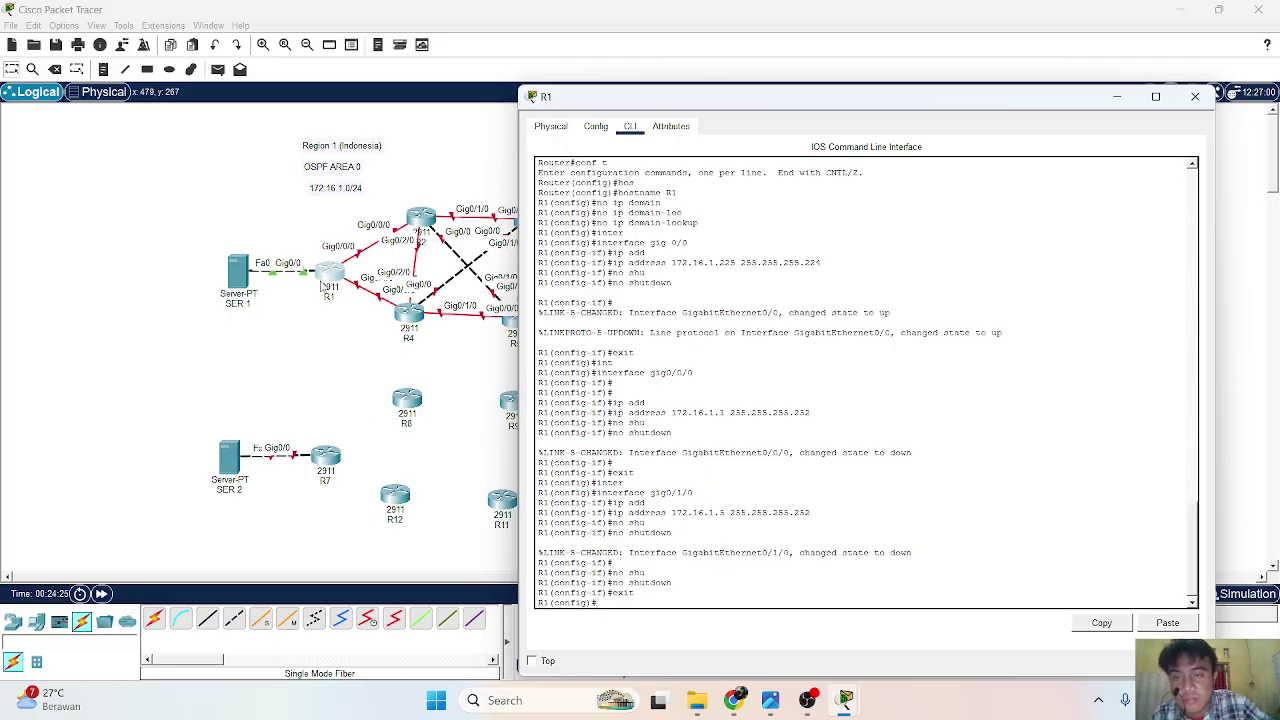
Open R2's command line and answer no to the initial configuration dialog to reach the router prompt.
click(331, 360)
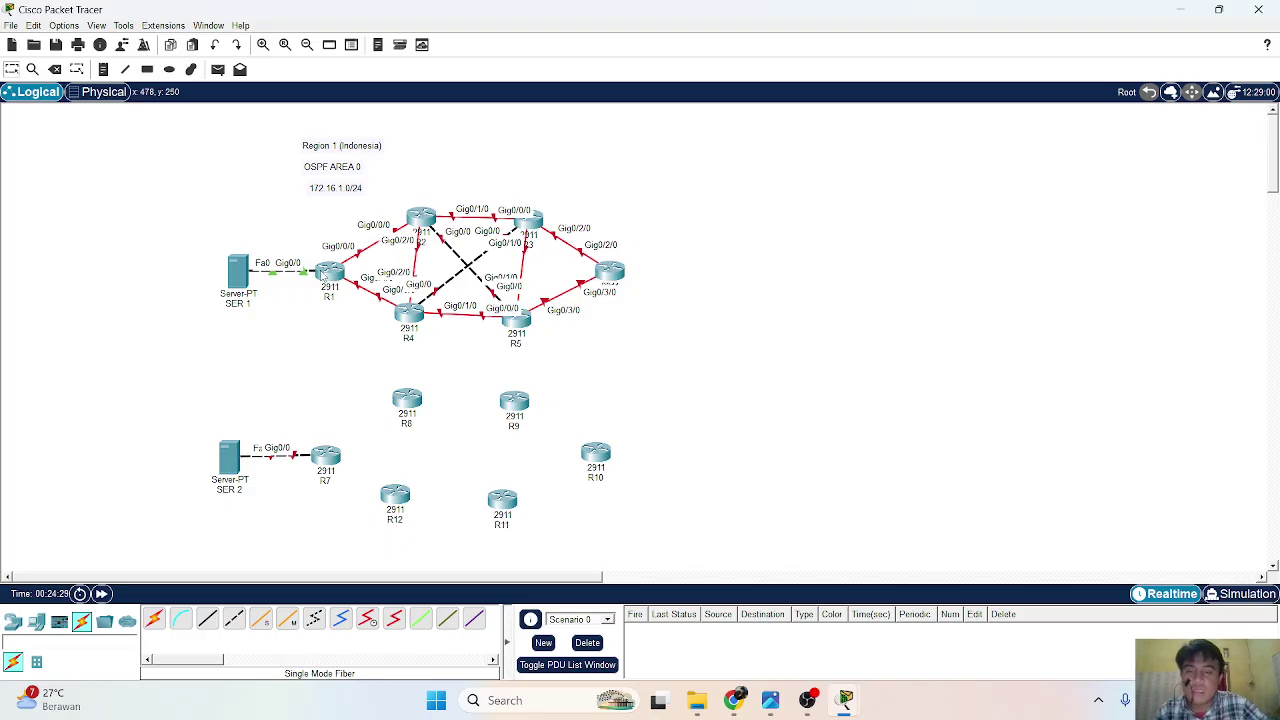
mouse_move(410, 311)
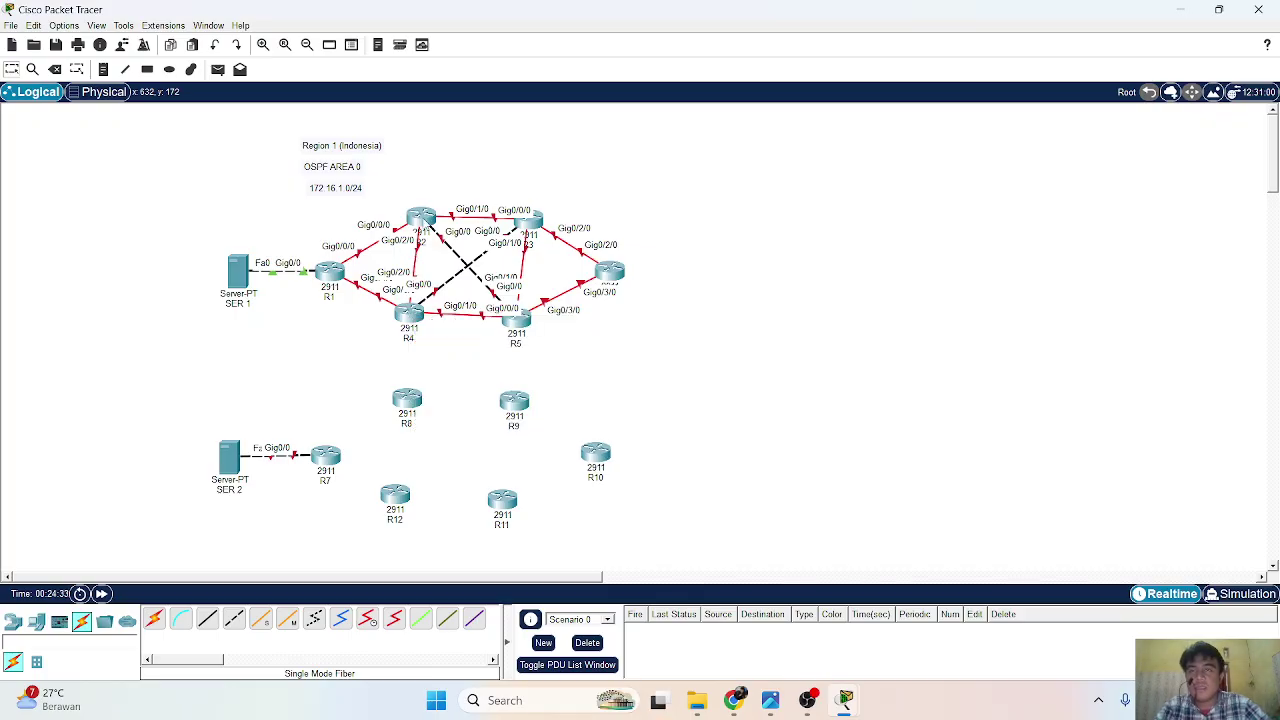
click(421, 220)
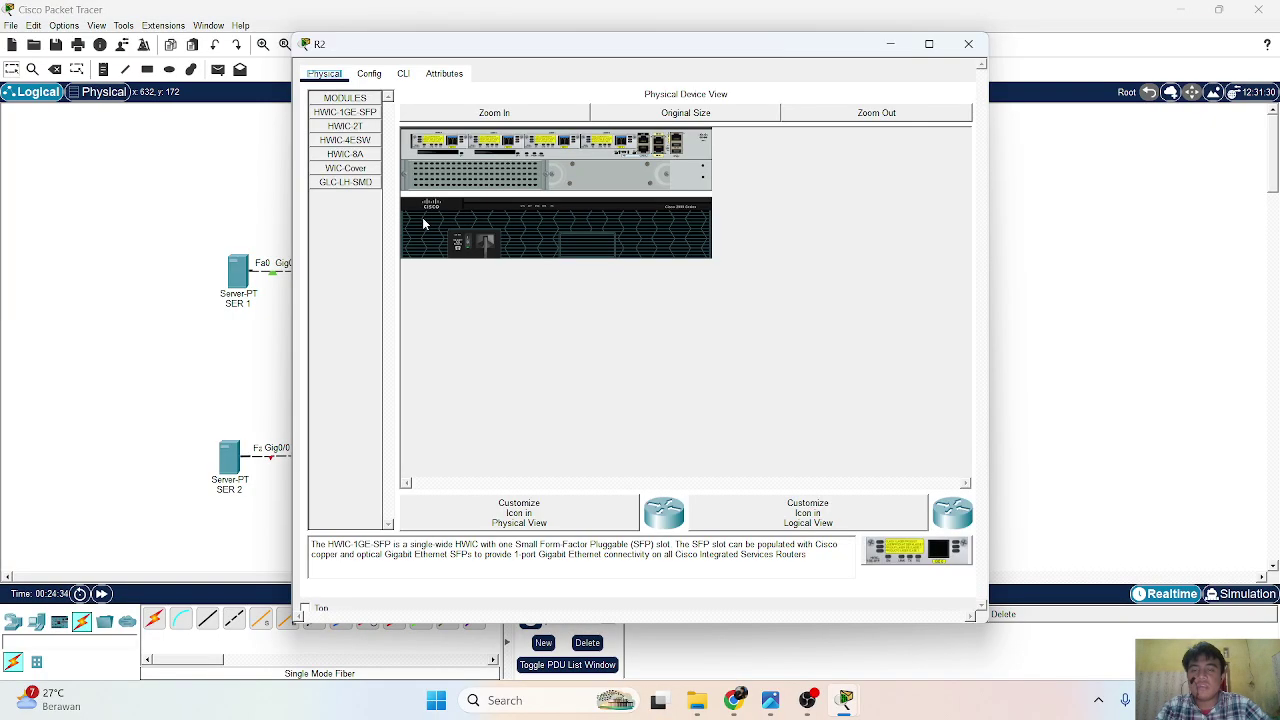
click(403, 76)
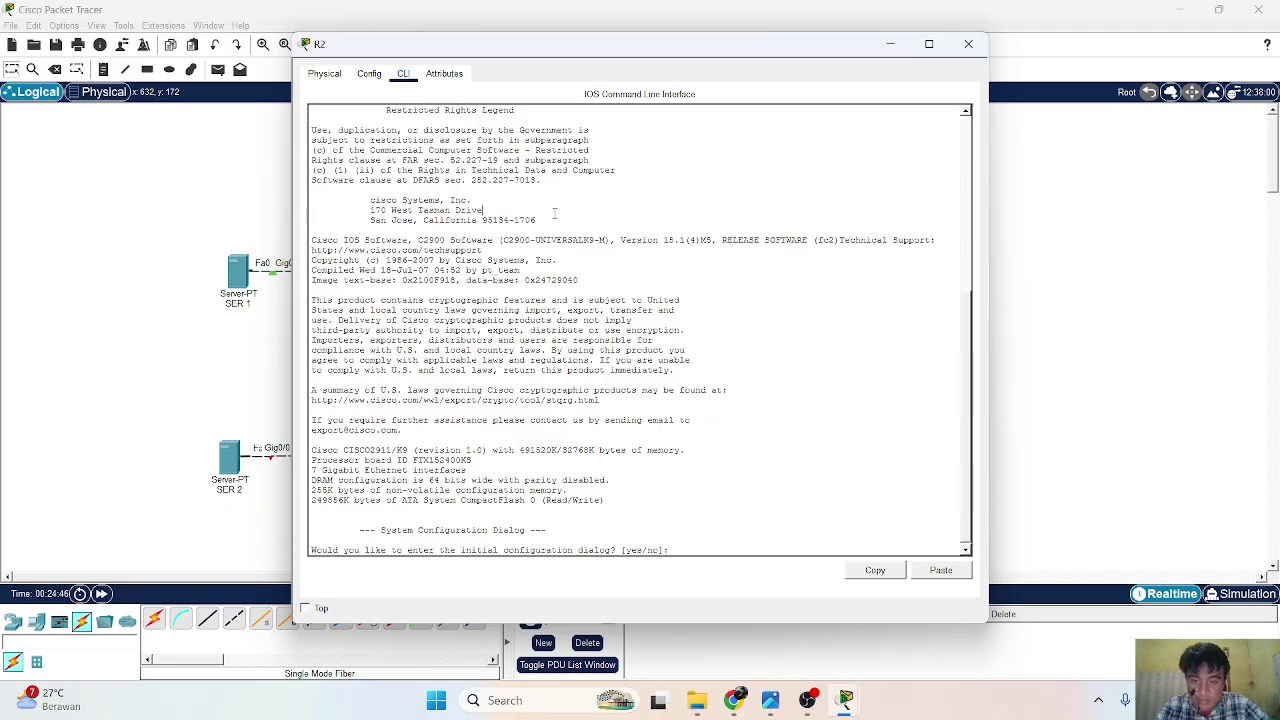
text(no)
key(Return)
key(Return)
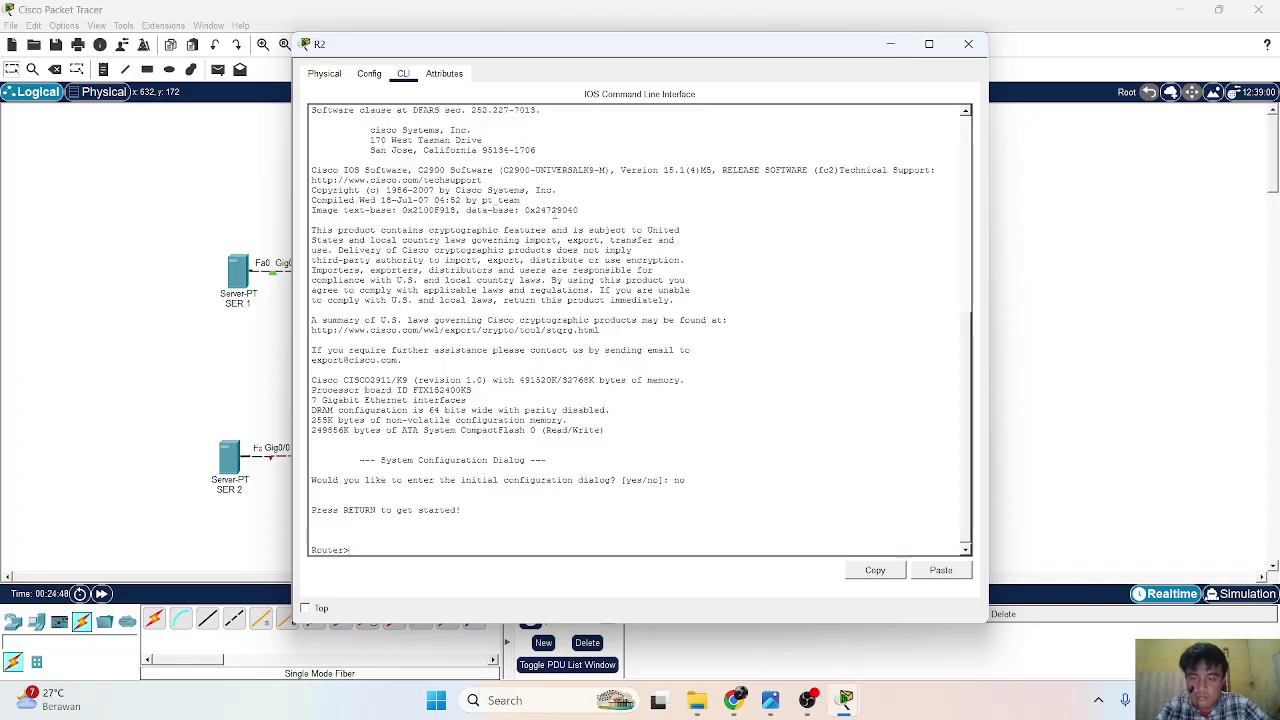
Enter global configuration mode on the second router and set its hostname to R2.
text(en)
key(Return)
text(conf t)
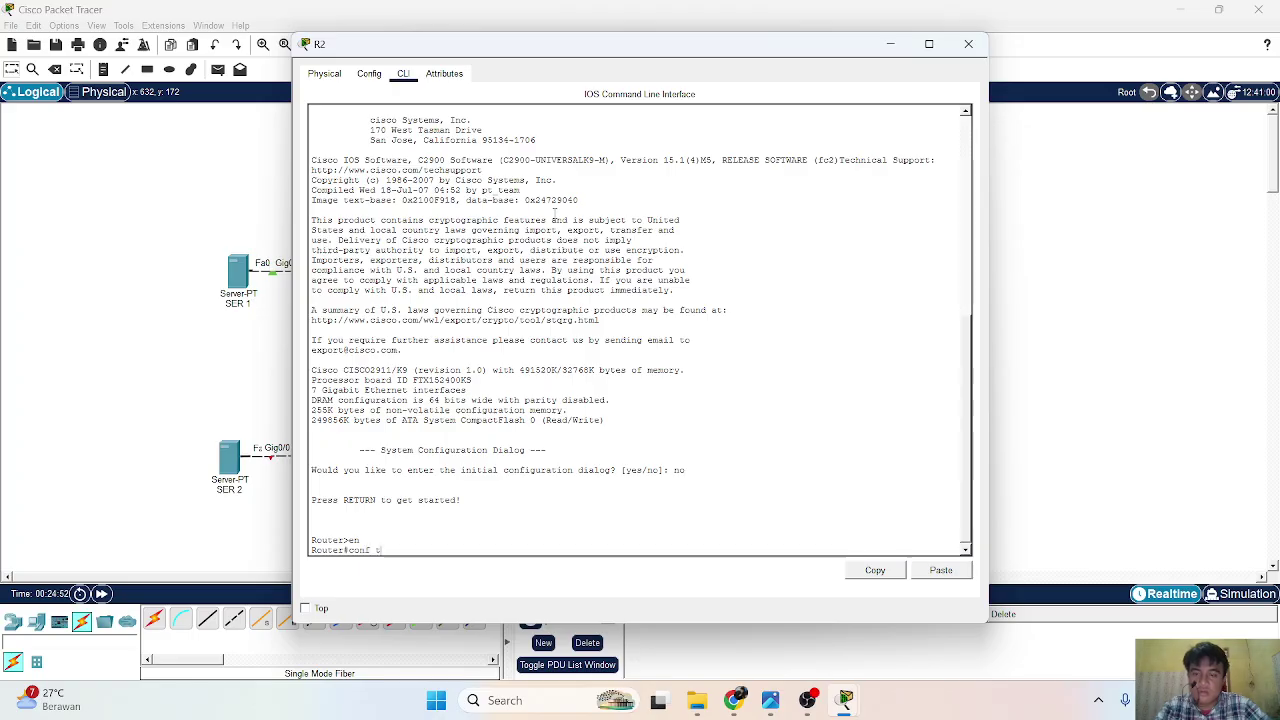
key(Return)
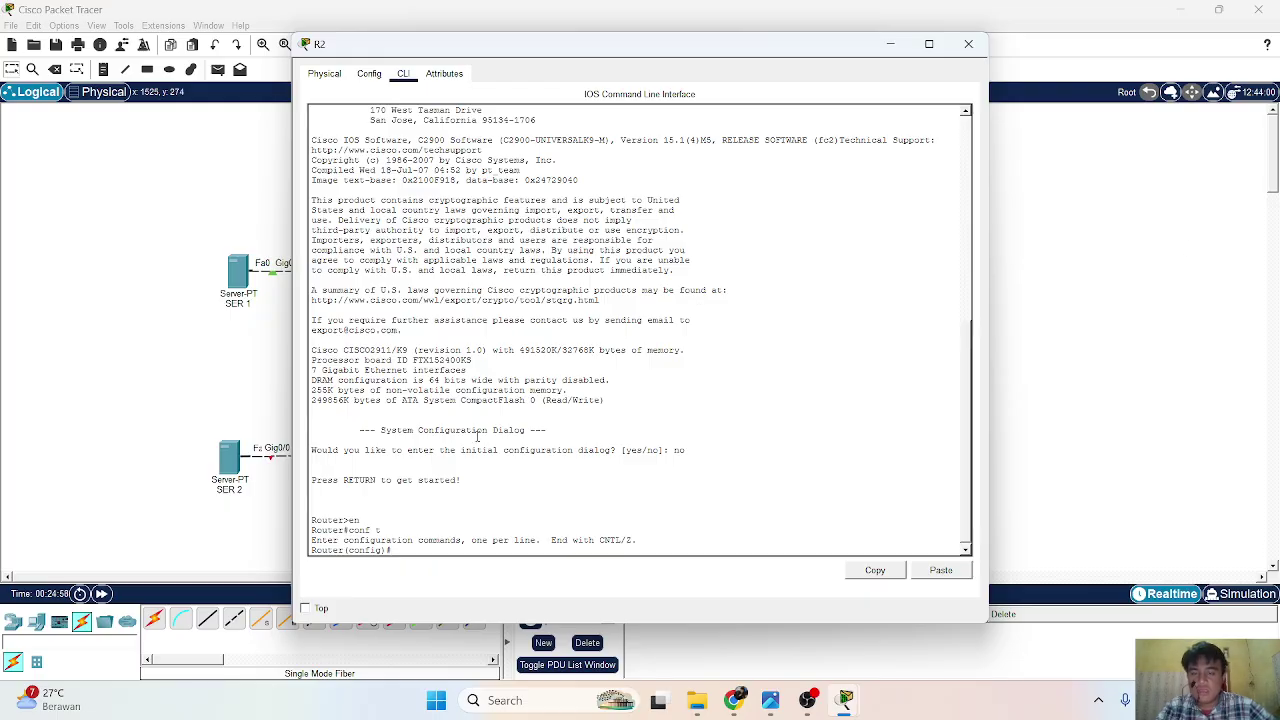
text(hos)
key(Tab)
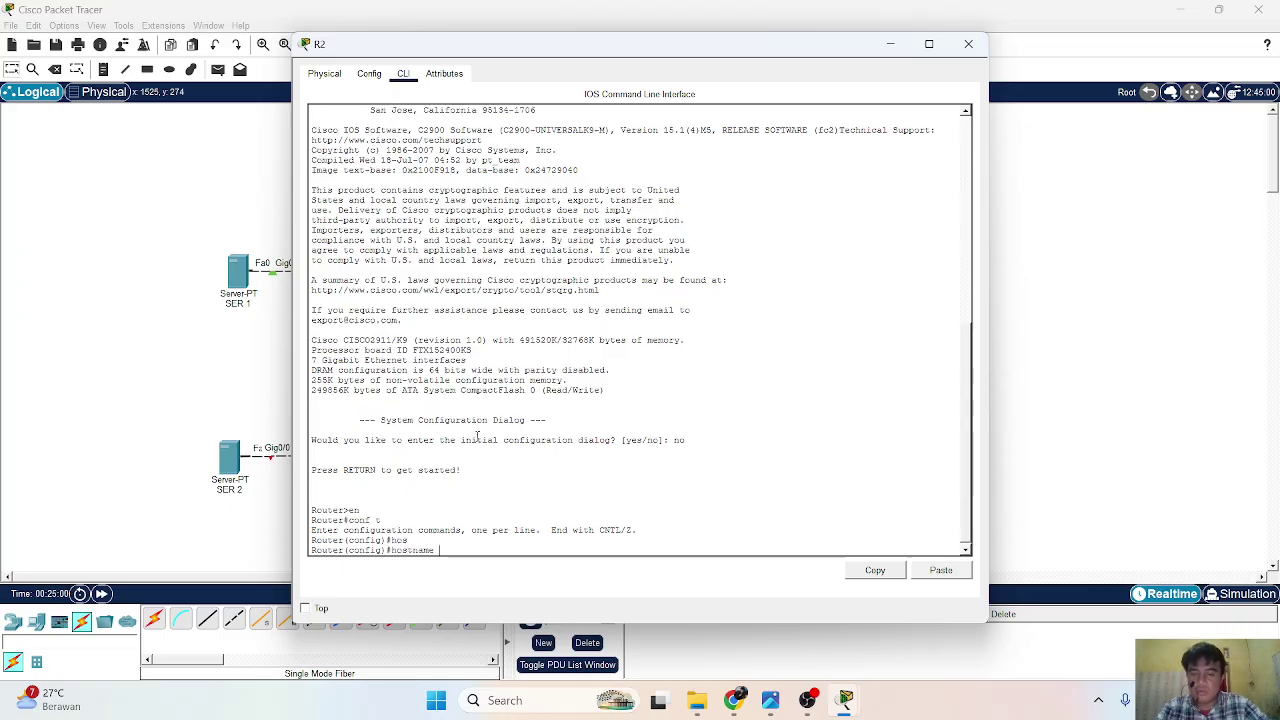
text(R2)
key(Return)
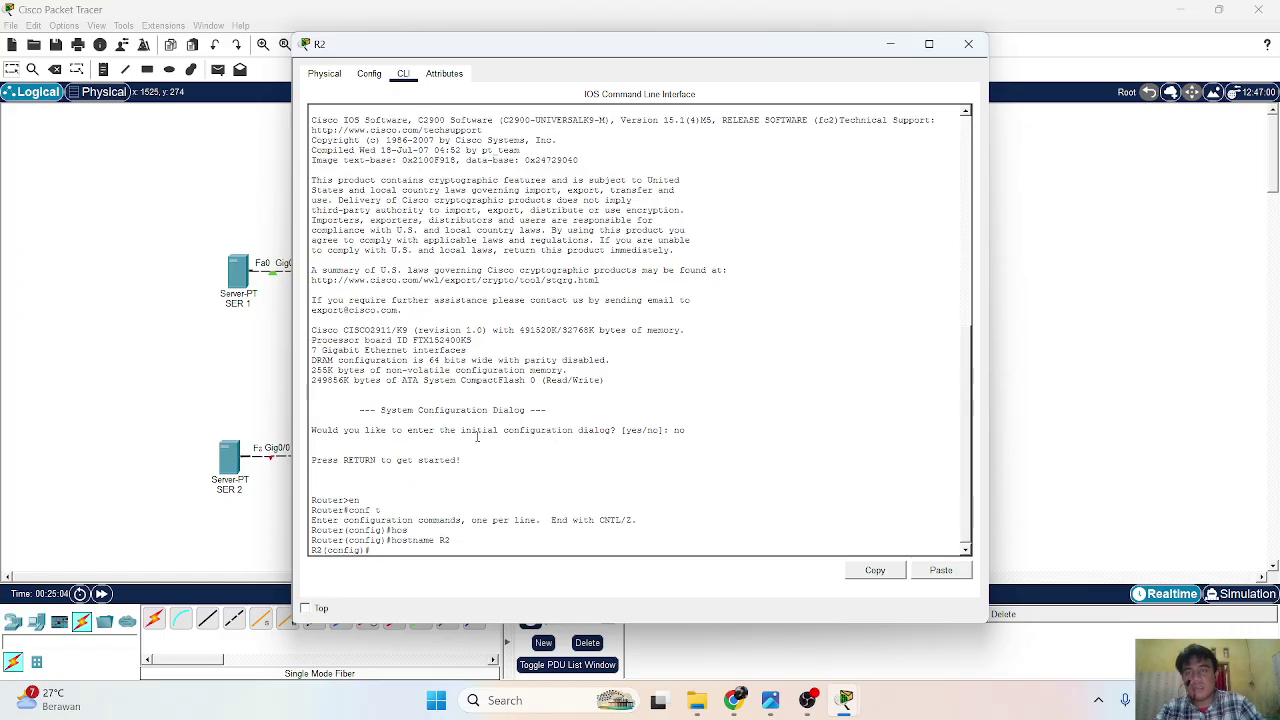
Disable DNS lookup on R2 with the no ip domain-lookup command.
text(no)
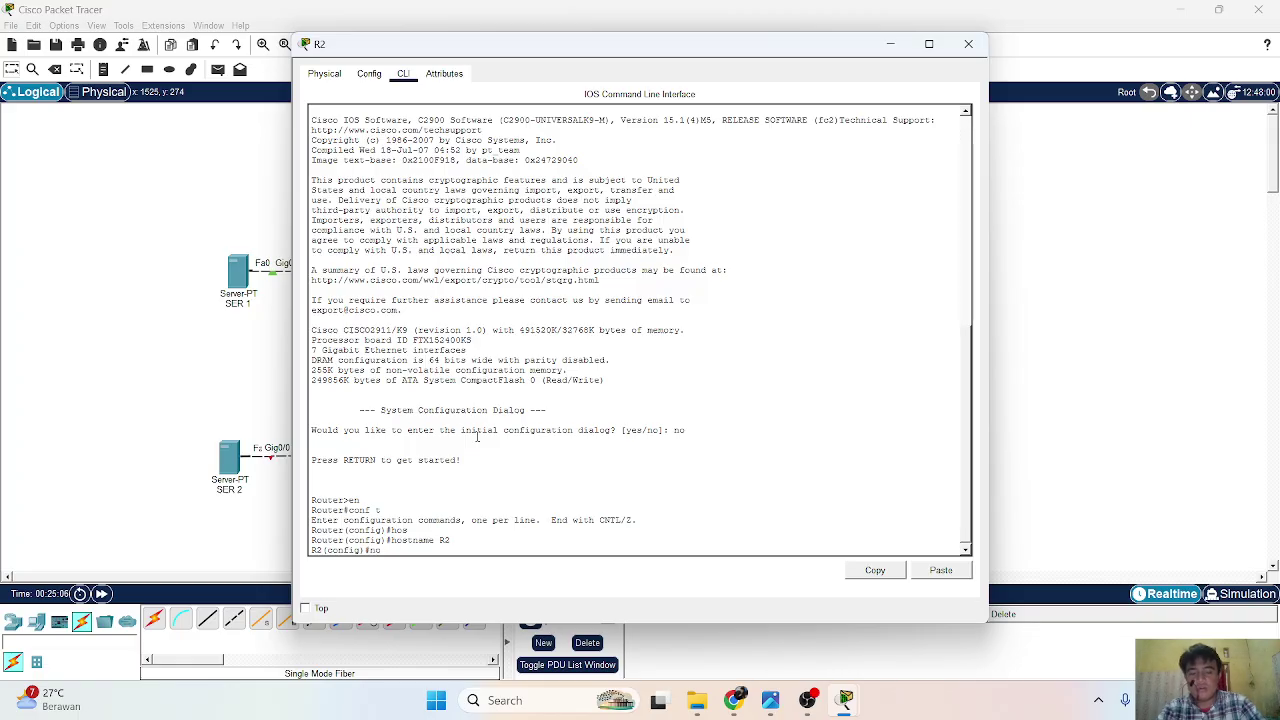
text( ip domain)
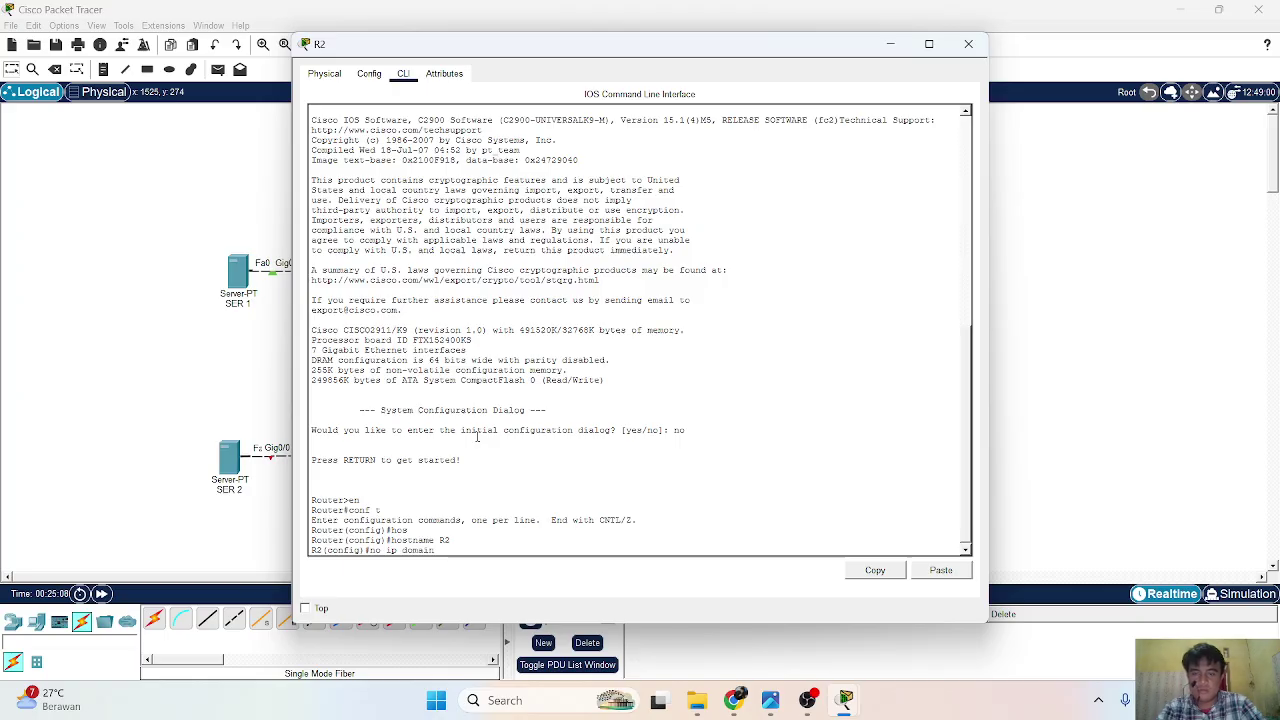
text(-look)
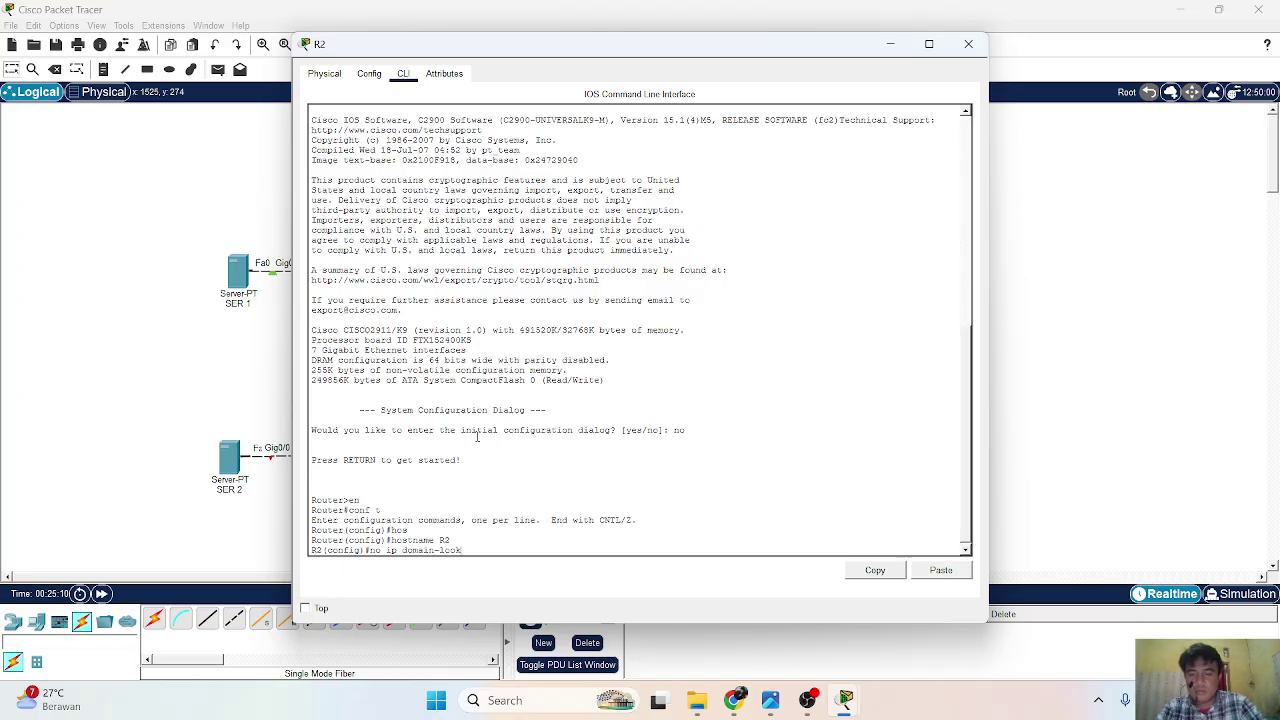
key(Tab)
key(Return)
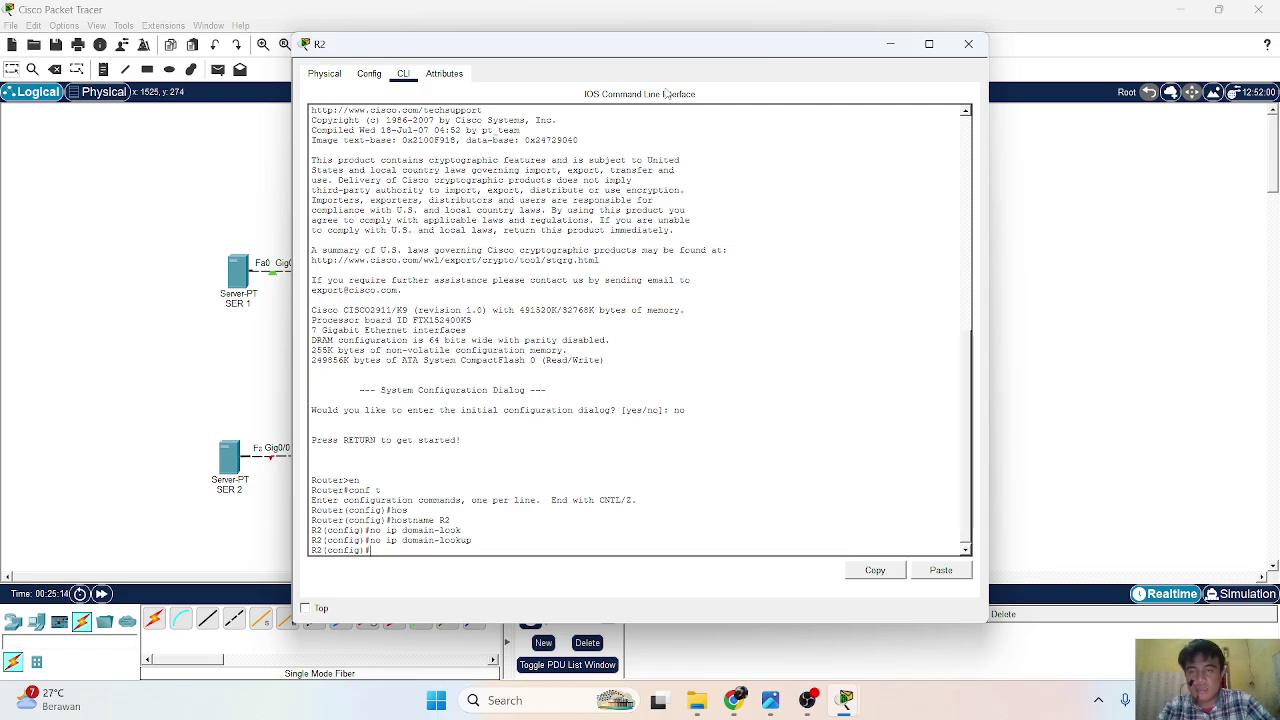
Assign IP address 172.16.1.2 with mask 255.255.255.252 to R2's interface g0/0/0.
drag(687, 51, 715, 82)
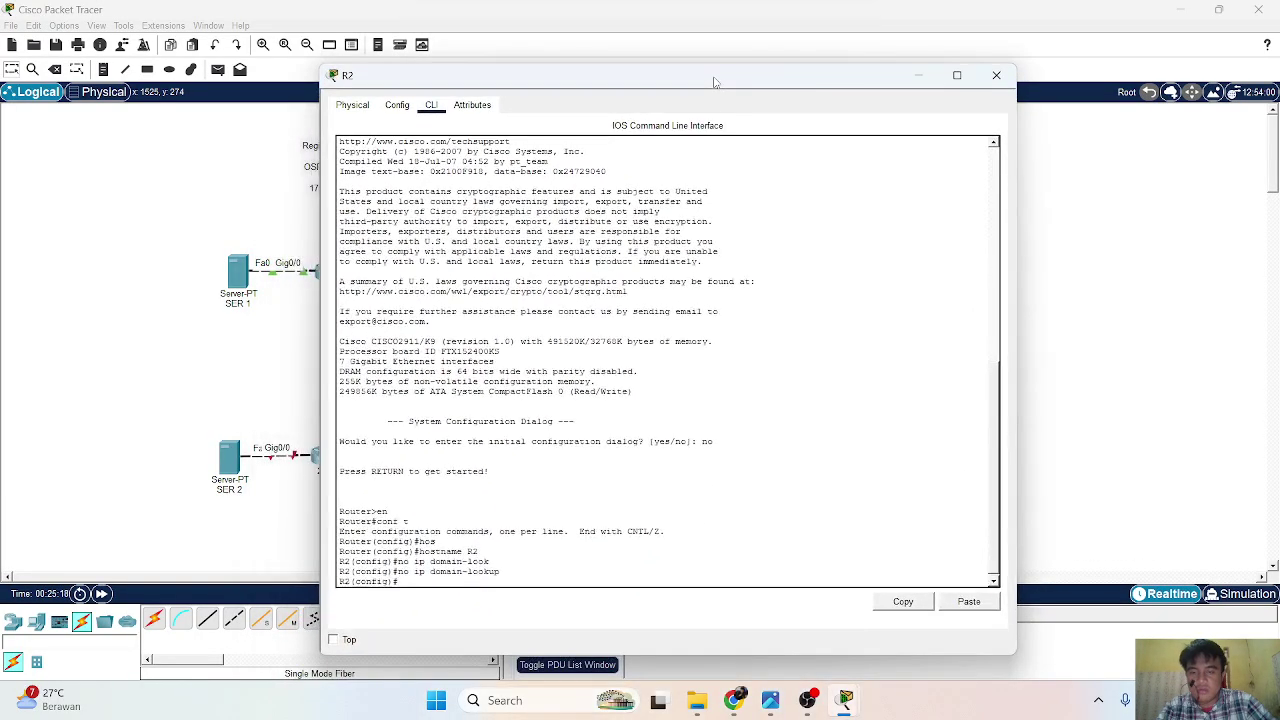
text(inter)
key(Tab)
text(g0/0/0)
key(Return)
text(ip add)
key(Tab)
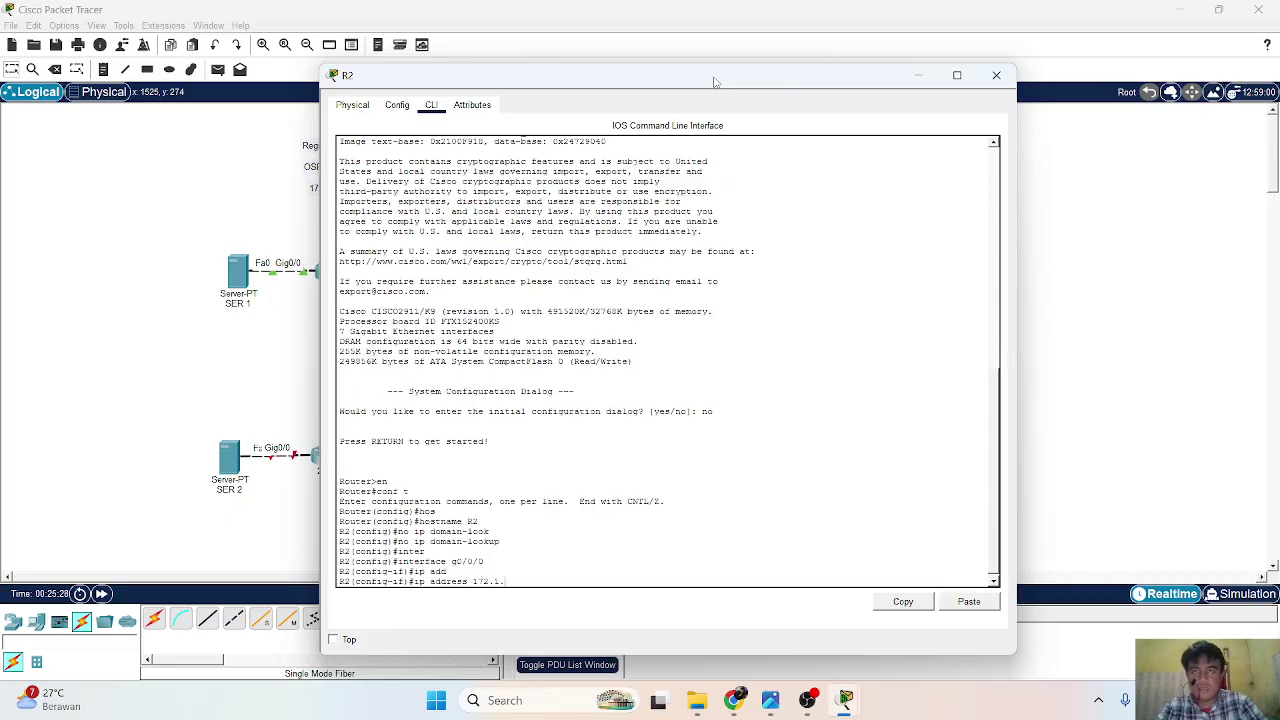
text(172.16.1.2 2)
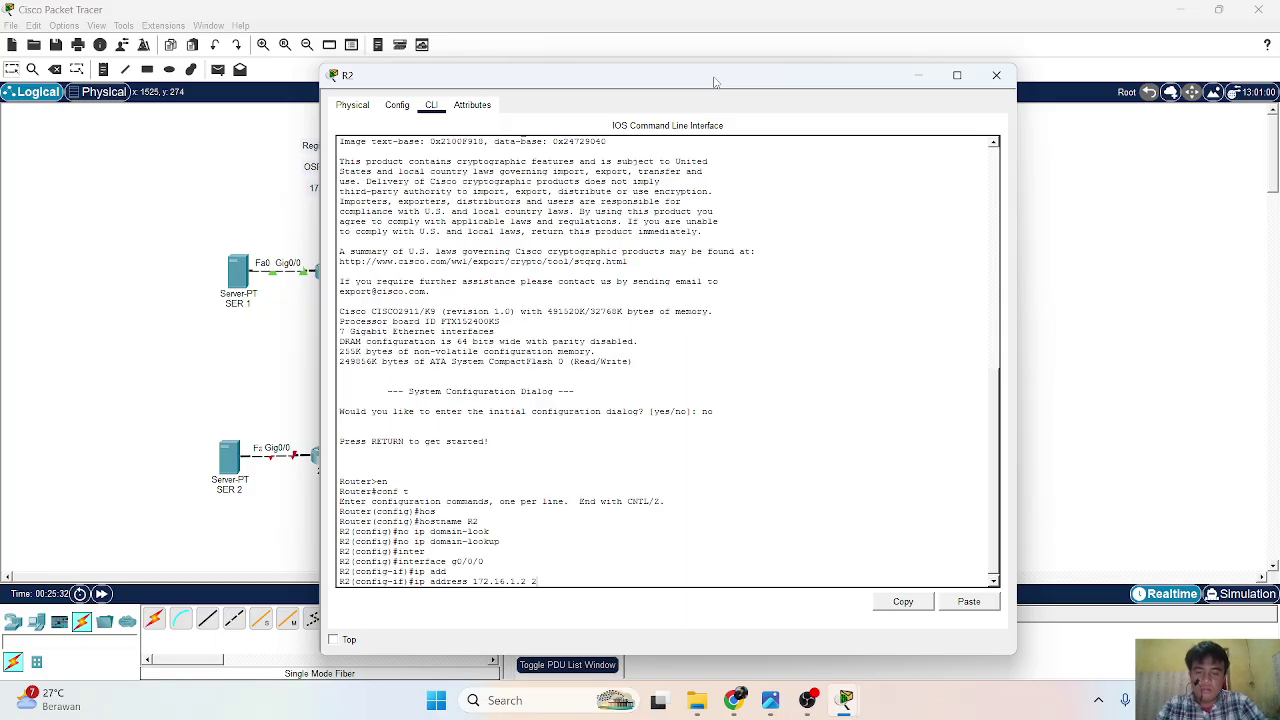
text(55.255.255.252)
key(Return)
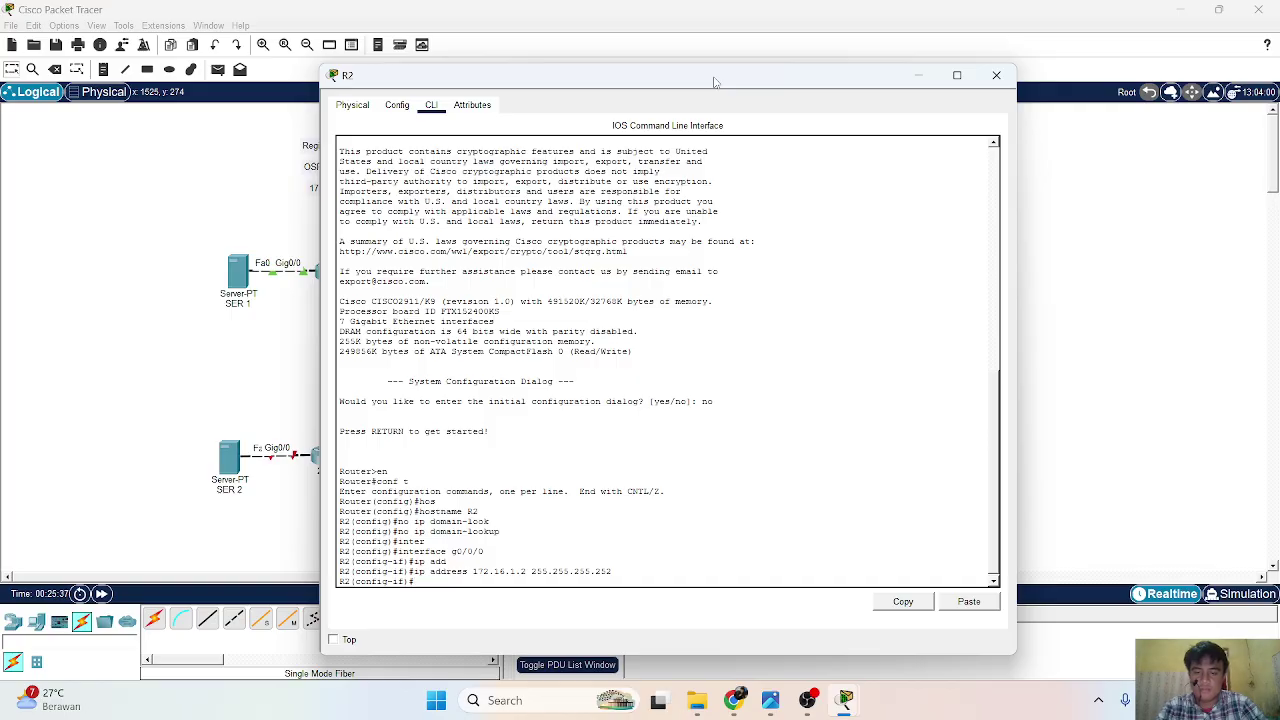
Enable R2's interface g0/0/0 with the no shutdown command, and move the R2 window aside to uncover the Region 1 topology.
text(no shu)
key(Tab)
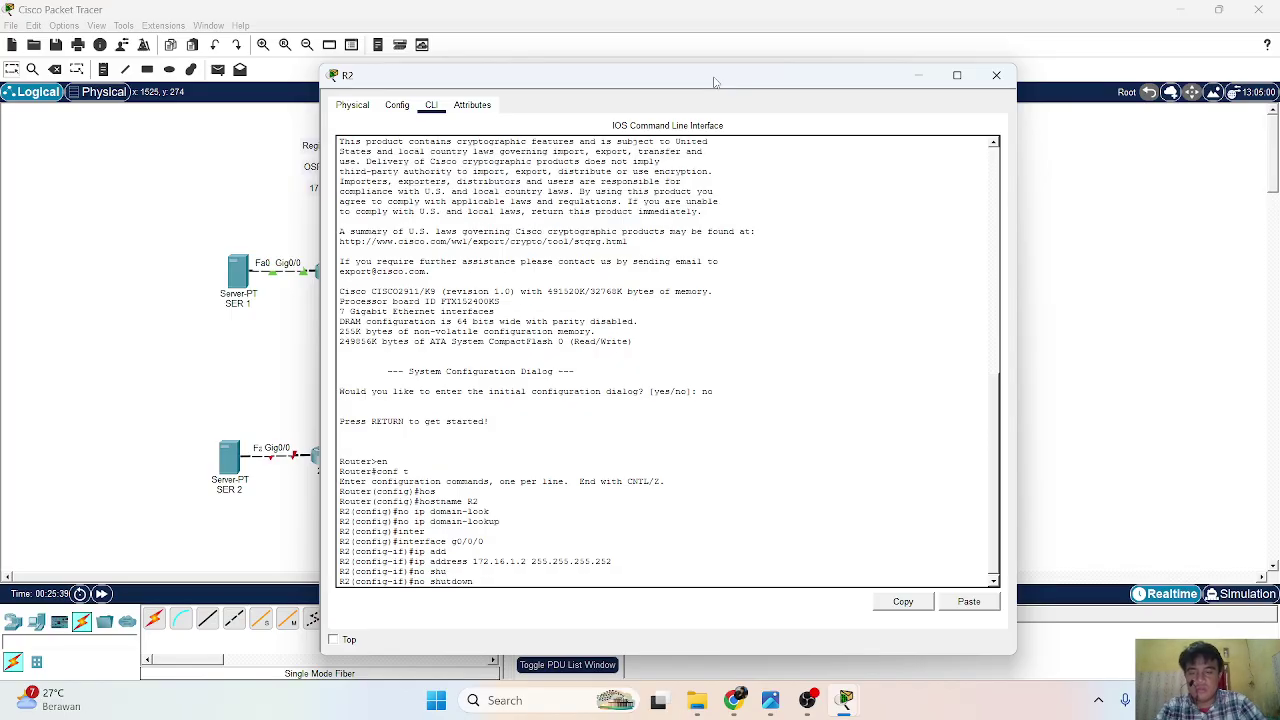
key(Return)
key(Return)
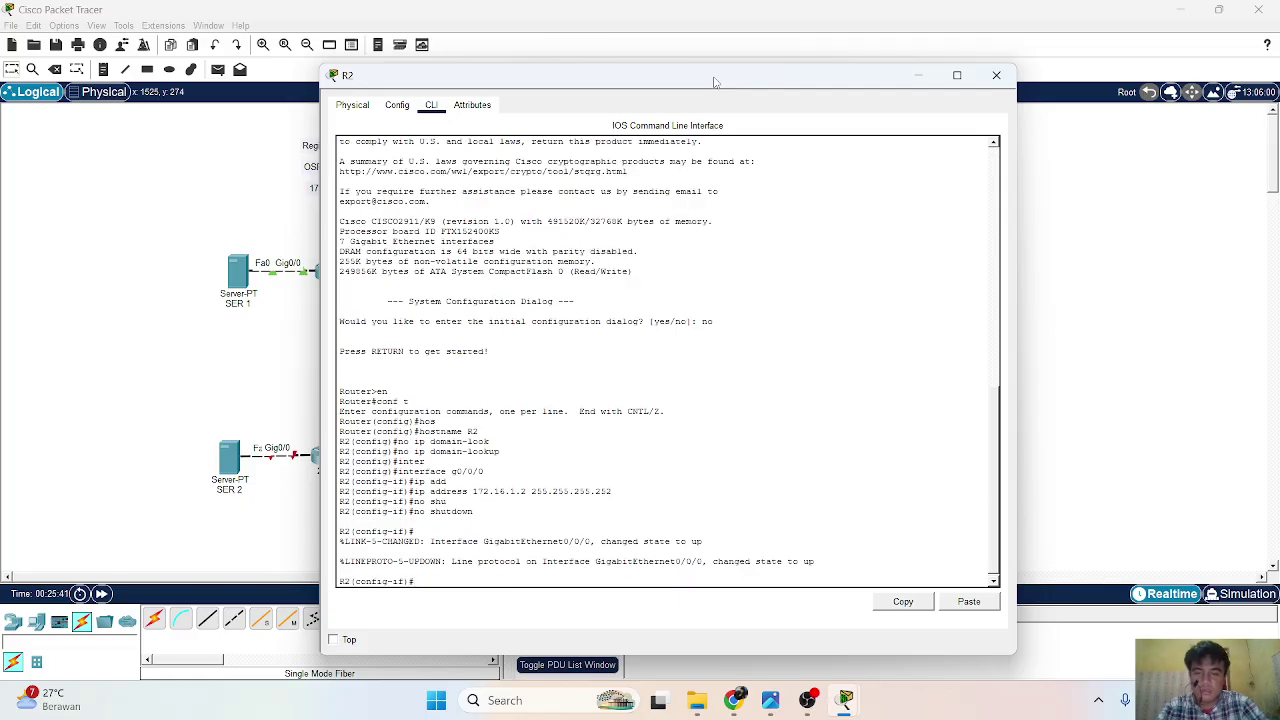
drag(693, 80, 829, 90)
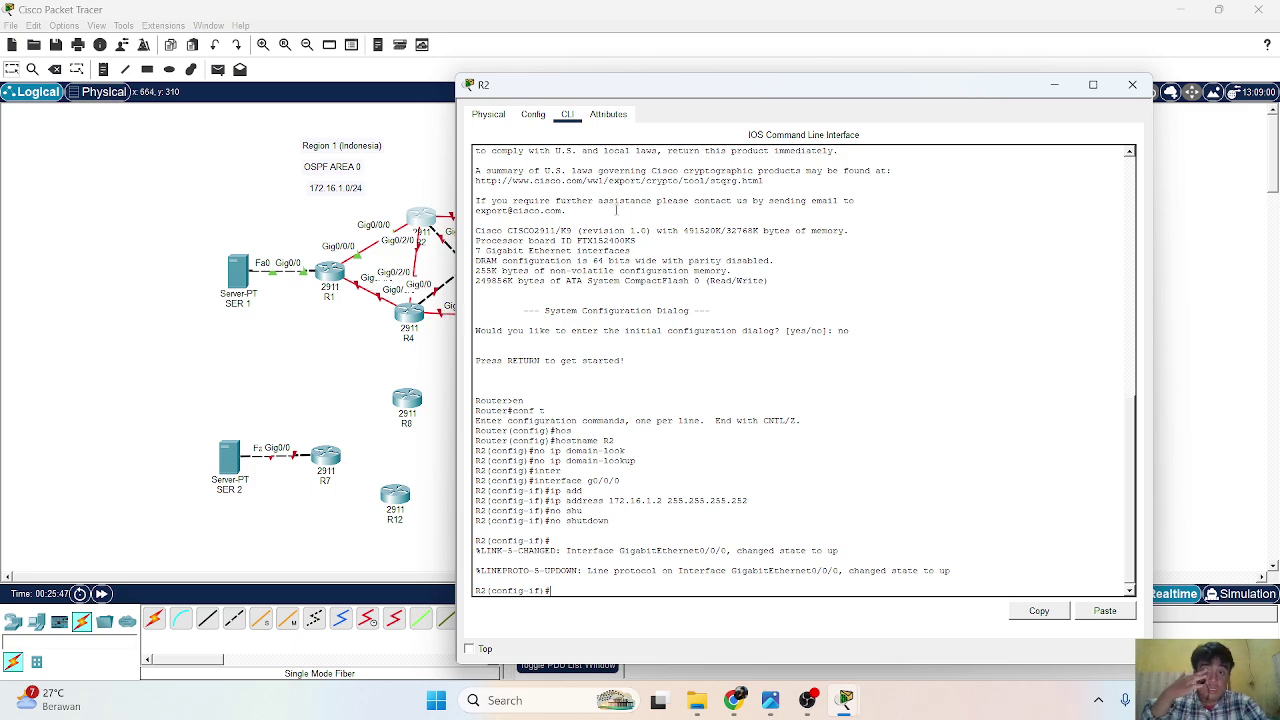
drag(632, 88, 709, 110)
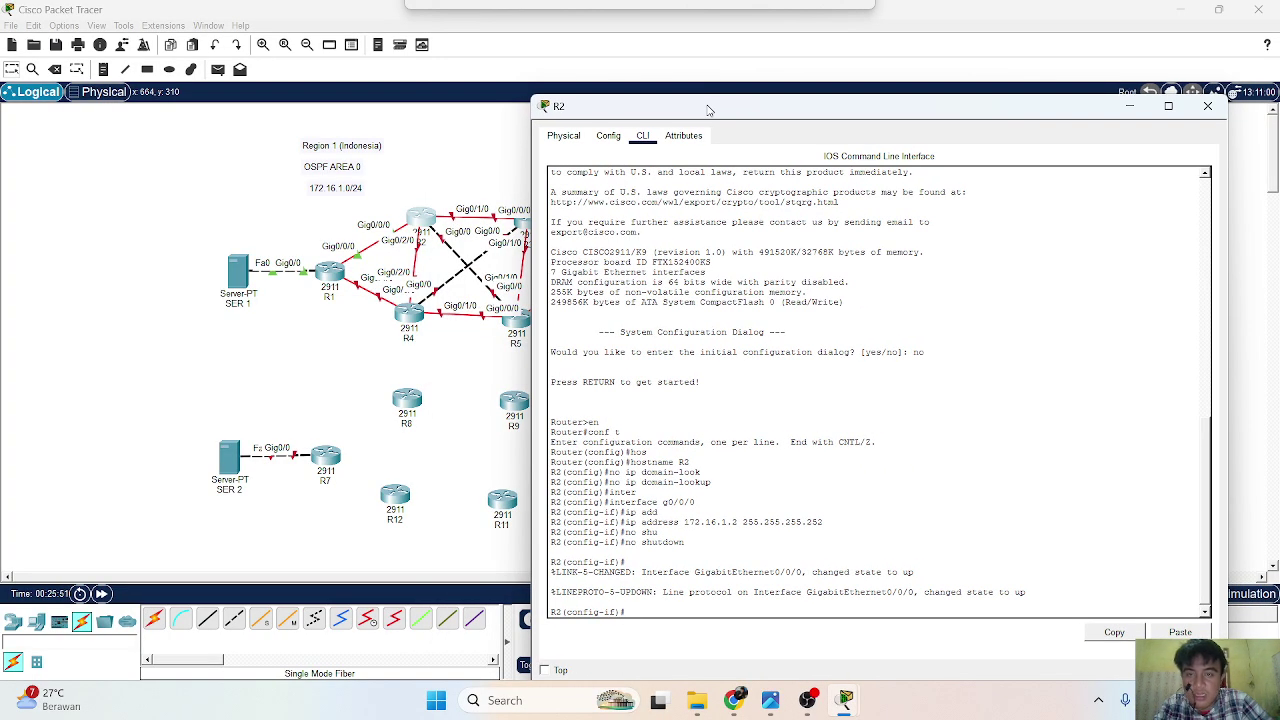
drag(709, 110, 709, 110)
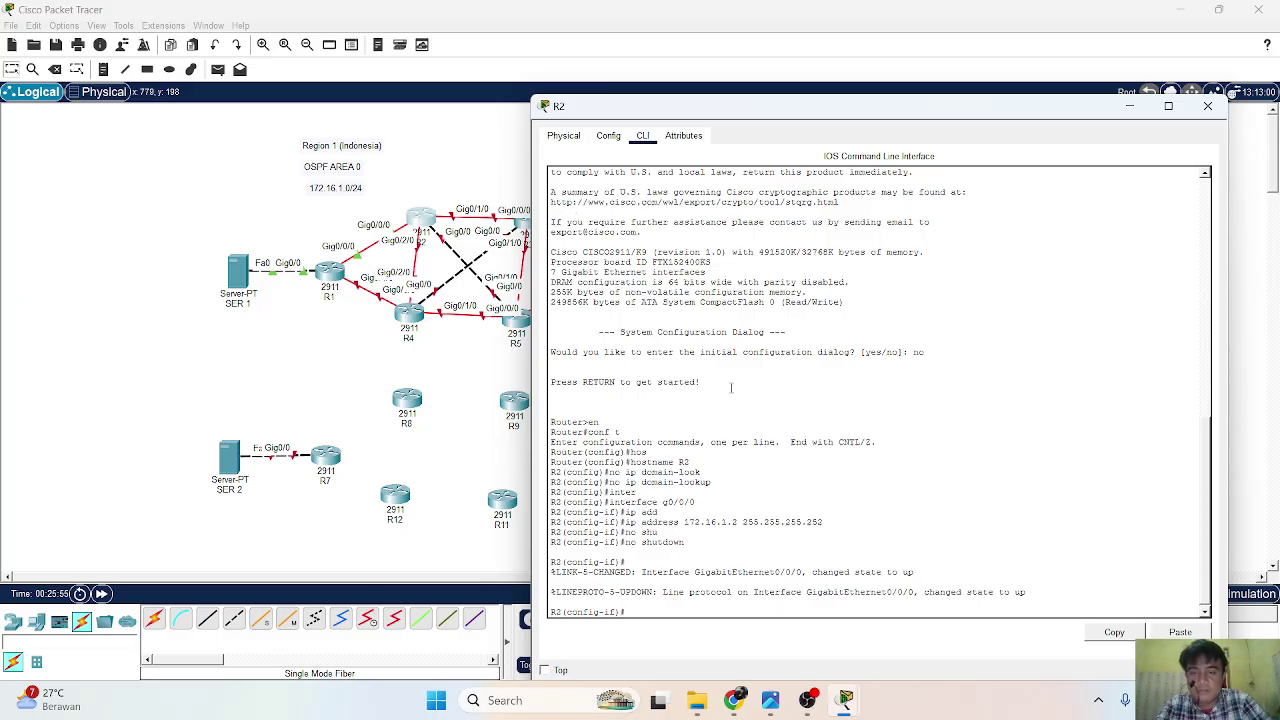
Leave the g0/0/0 interface configuration on R2 and return to global configuration mode.
text(int)
key(BackSpace)
key(BackSpace)
key(BackSpace)
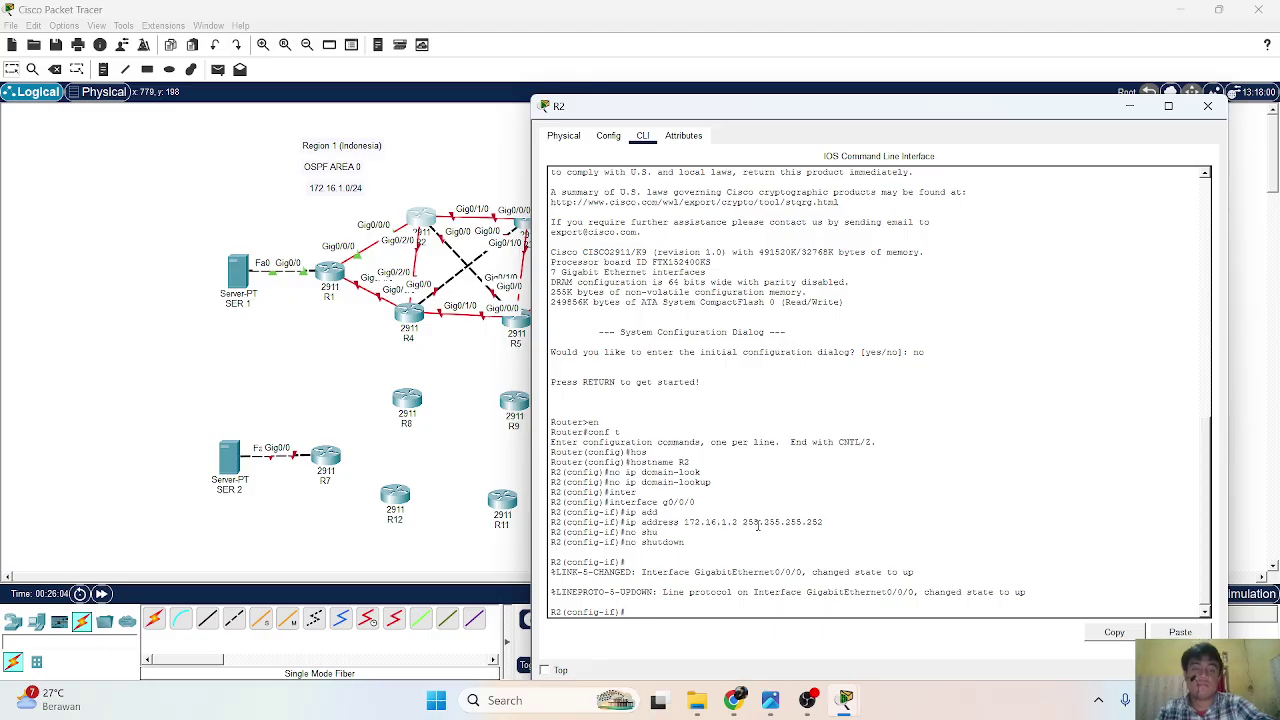
text(exit)
key(Return)
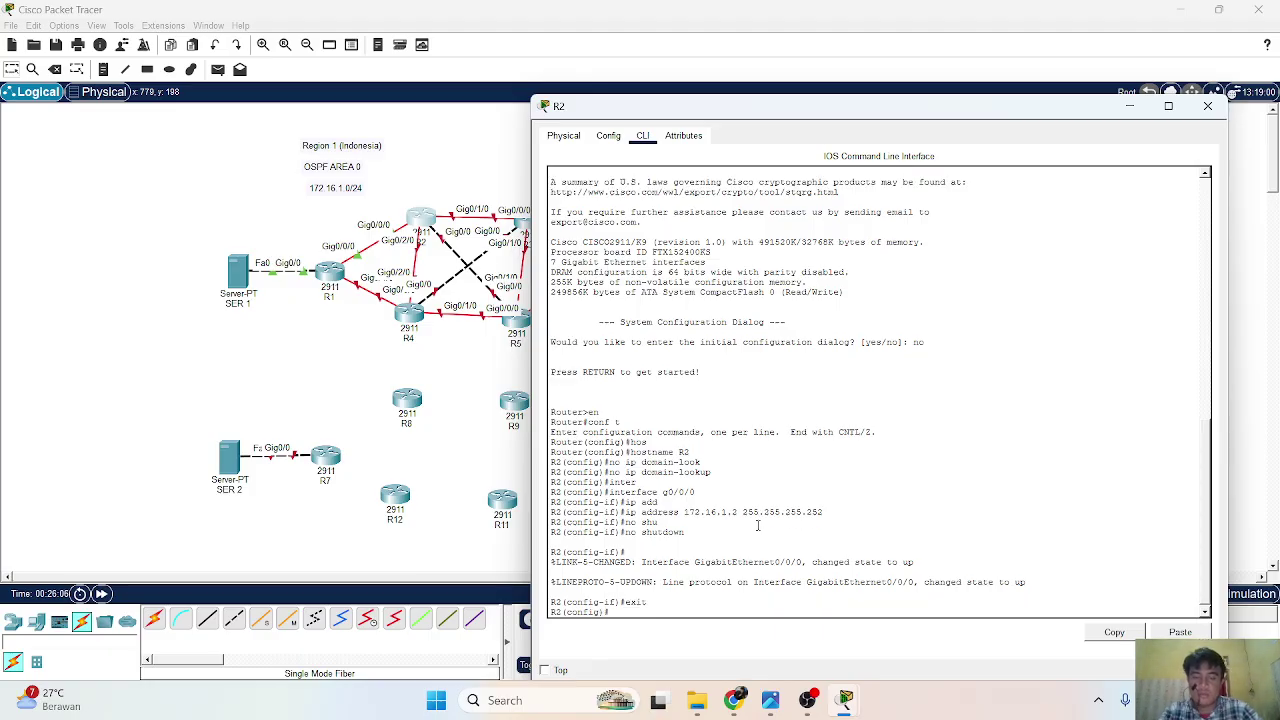
text(ip add)
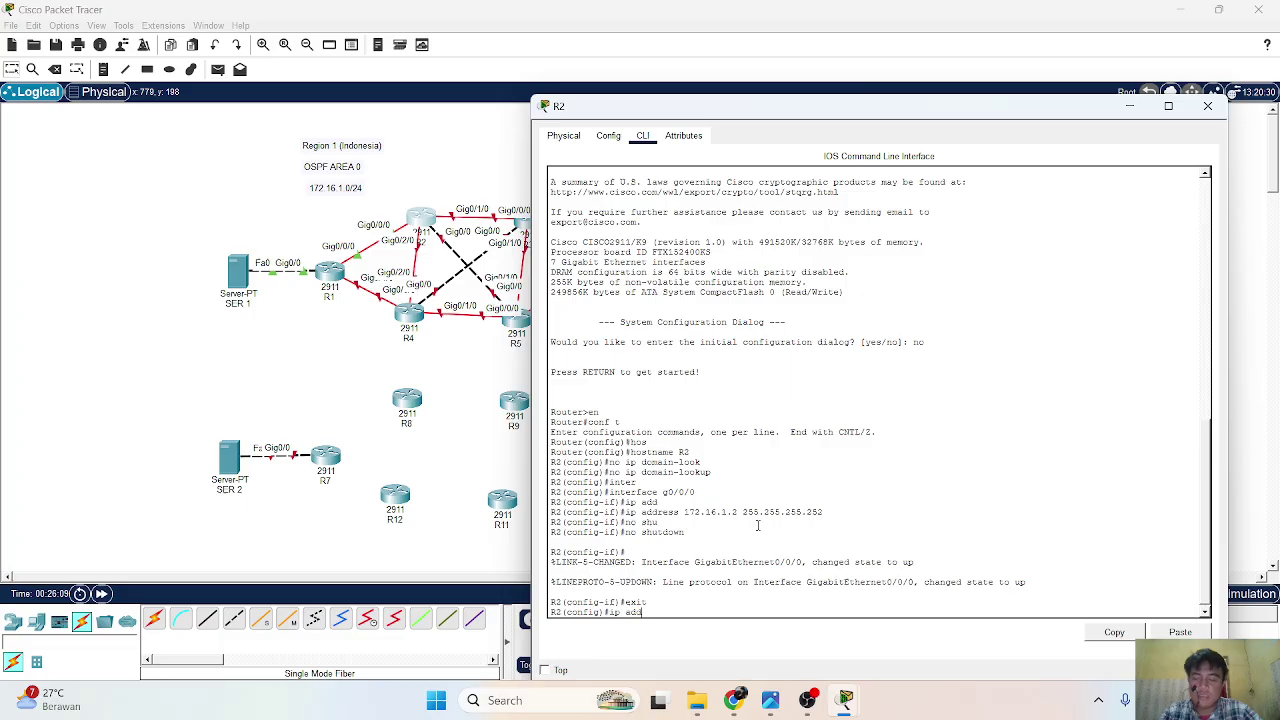
key(Tab)
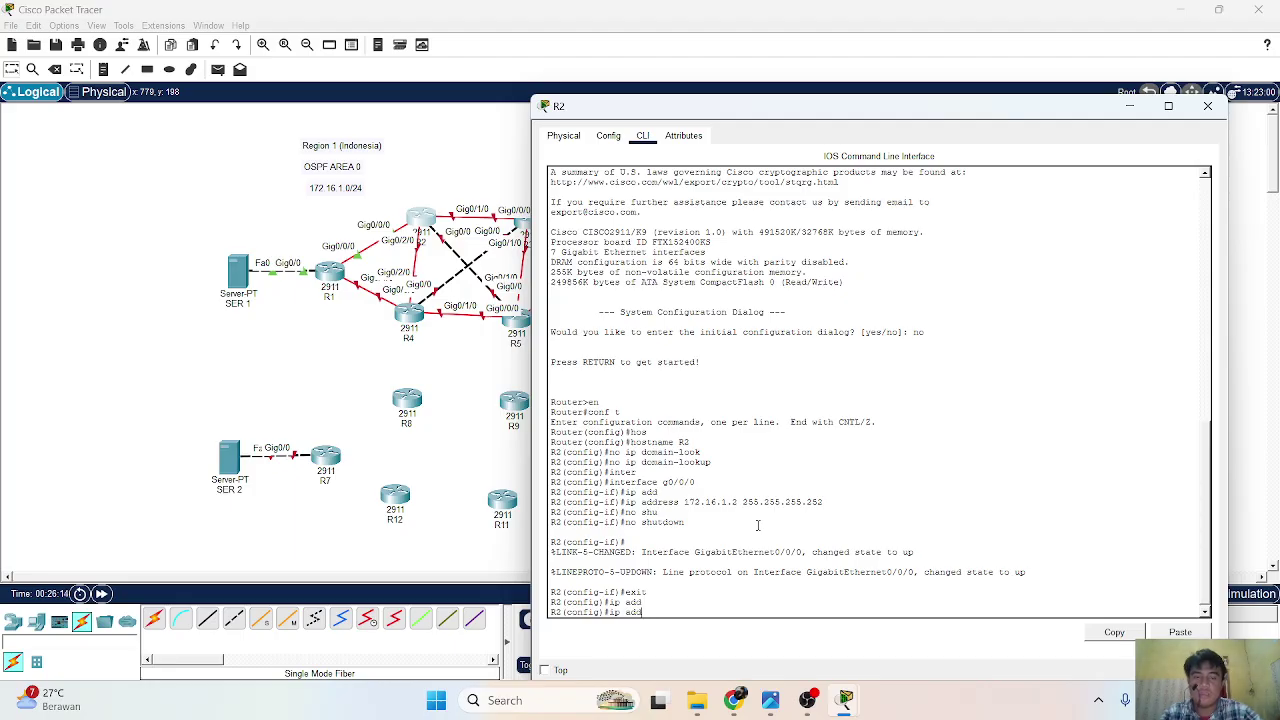
key(BackSpace)
key(BackSpace)
key(BackSpace)
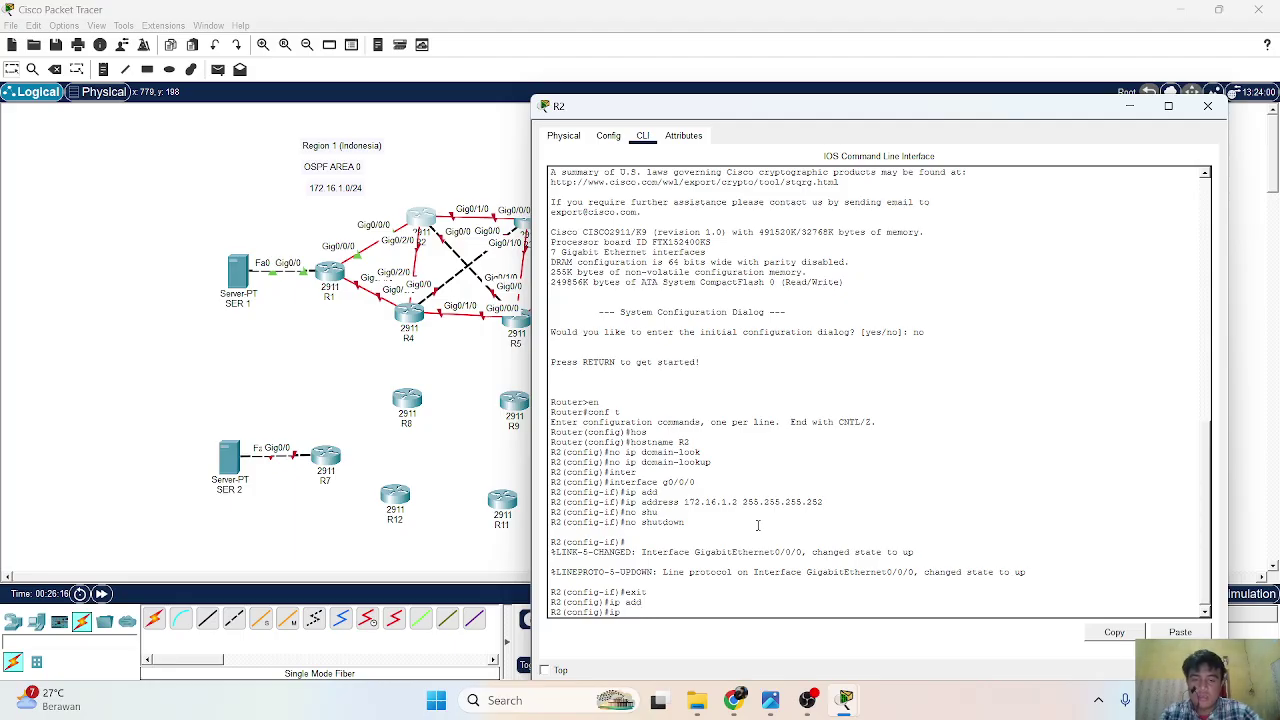
Enter interface configuration mode for gigabitEthernet 0/1/0 on R2.
text(inter)
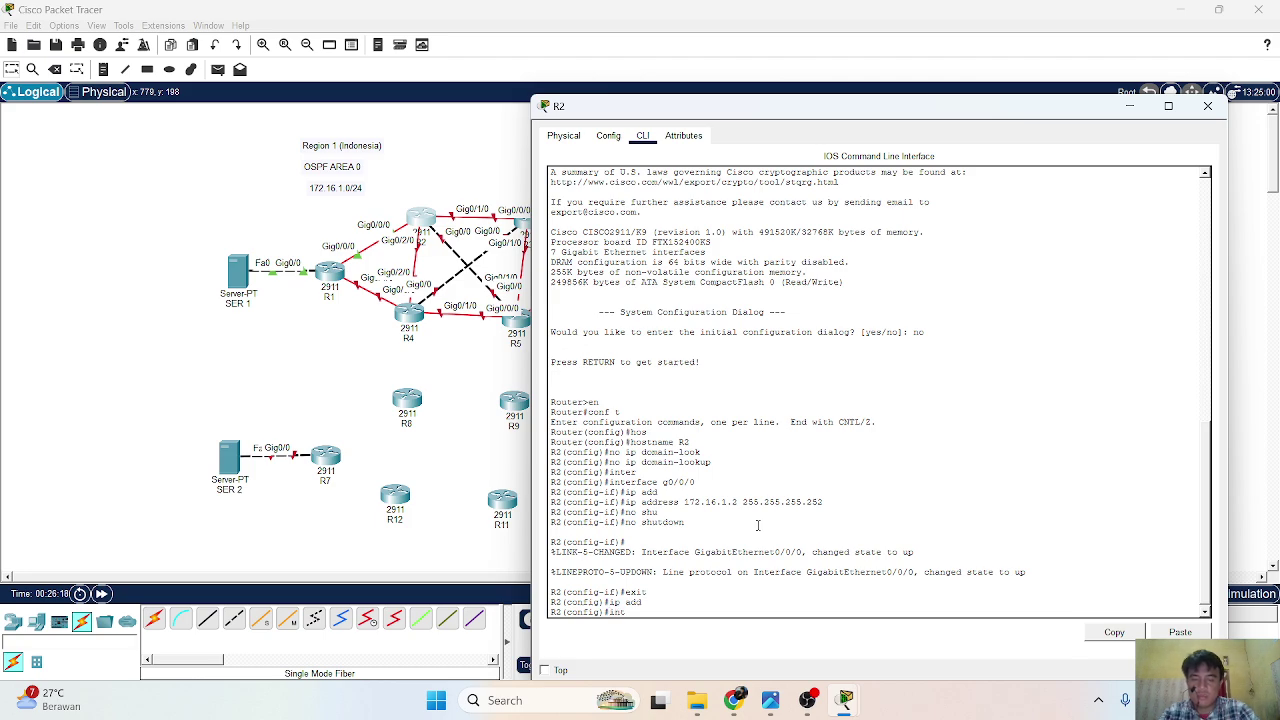
key(Tab)
text(gig)
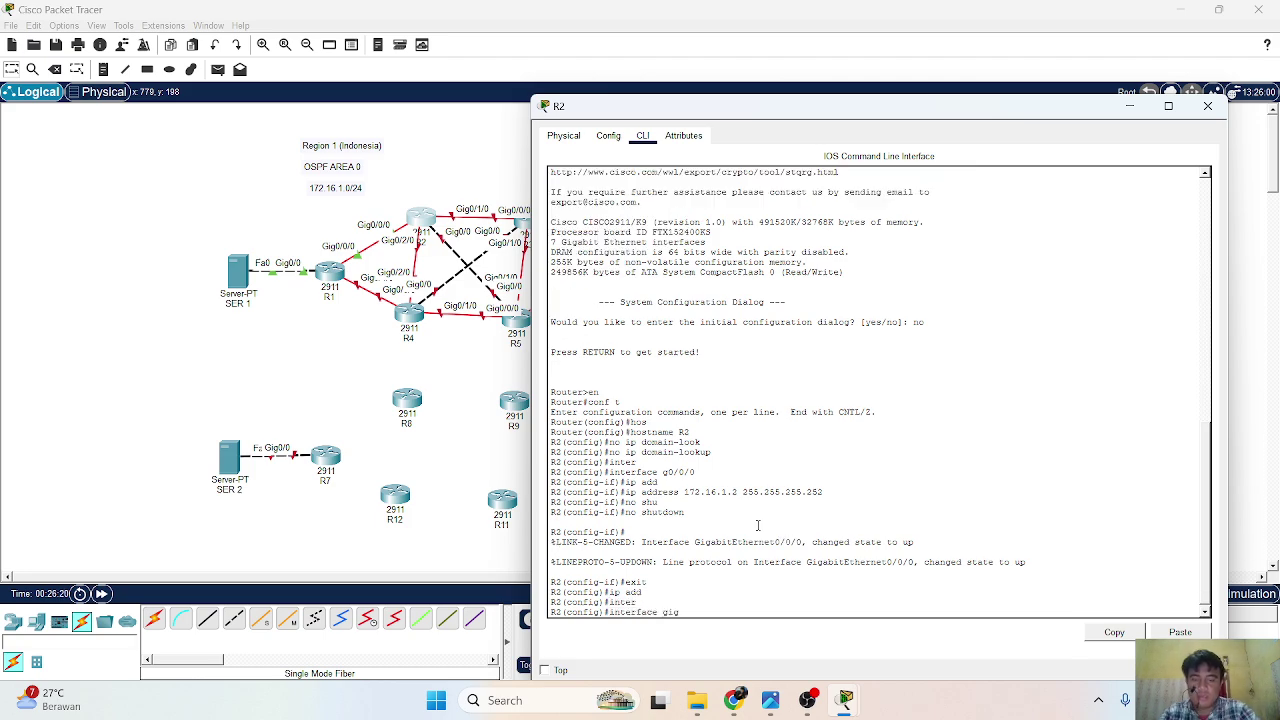
key(Tab)
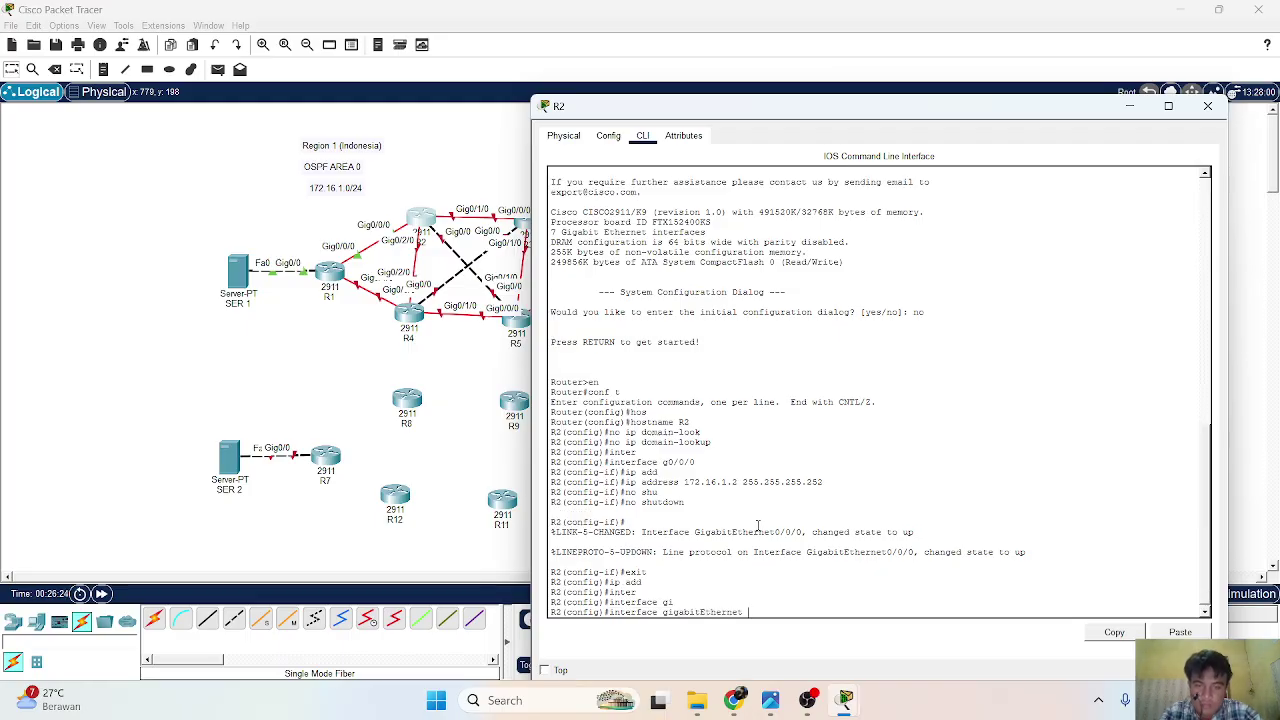
text(0/1/0)
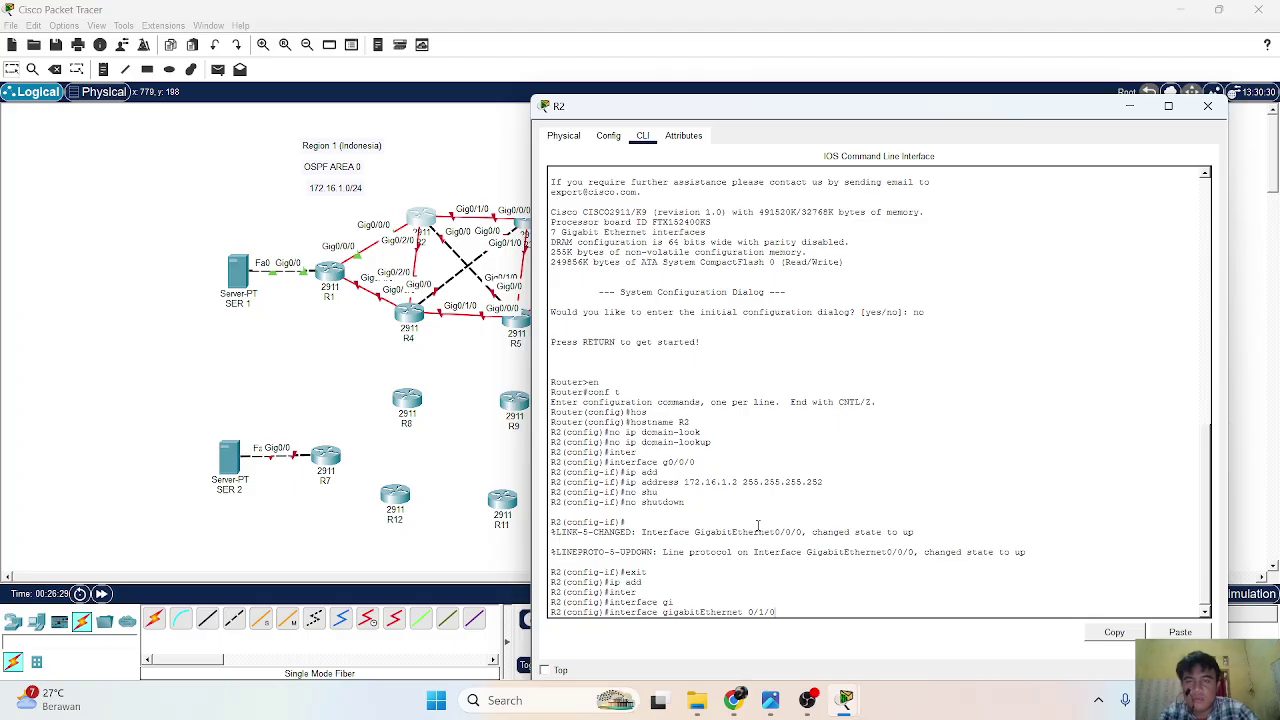
key(Return)
Assign IP address 172.16.1.9 with mask 255.255.255.252 to R2's interface gigabitEthernet 0/1/0.
text(ip add)
key(Tab)
text(172.)
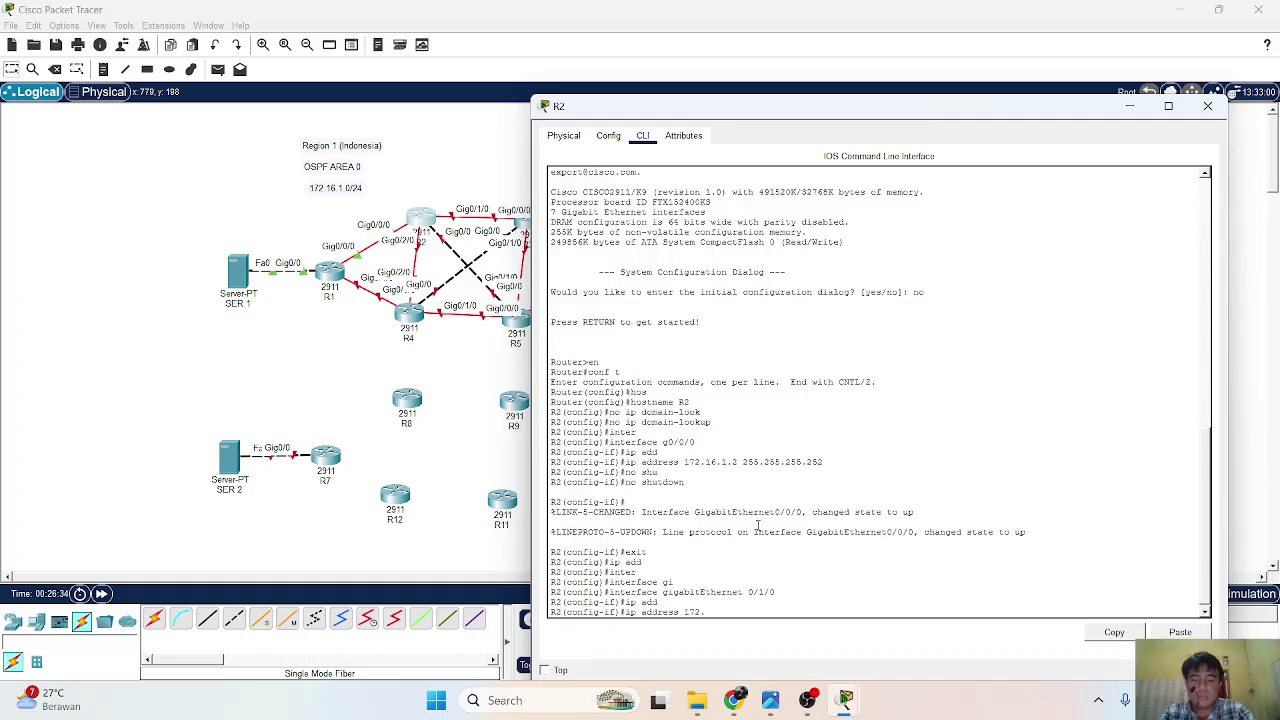
text(17)
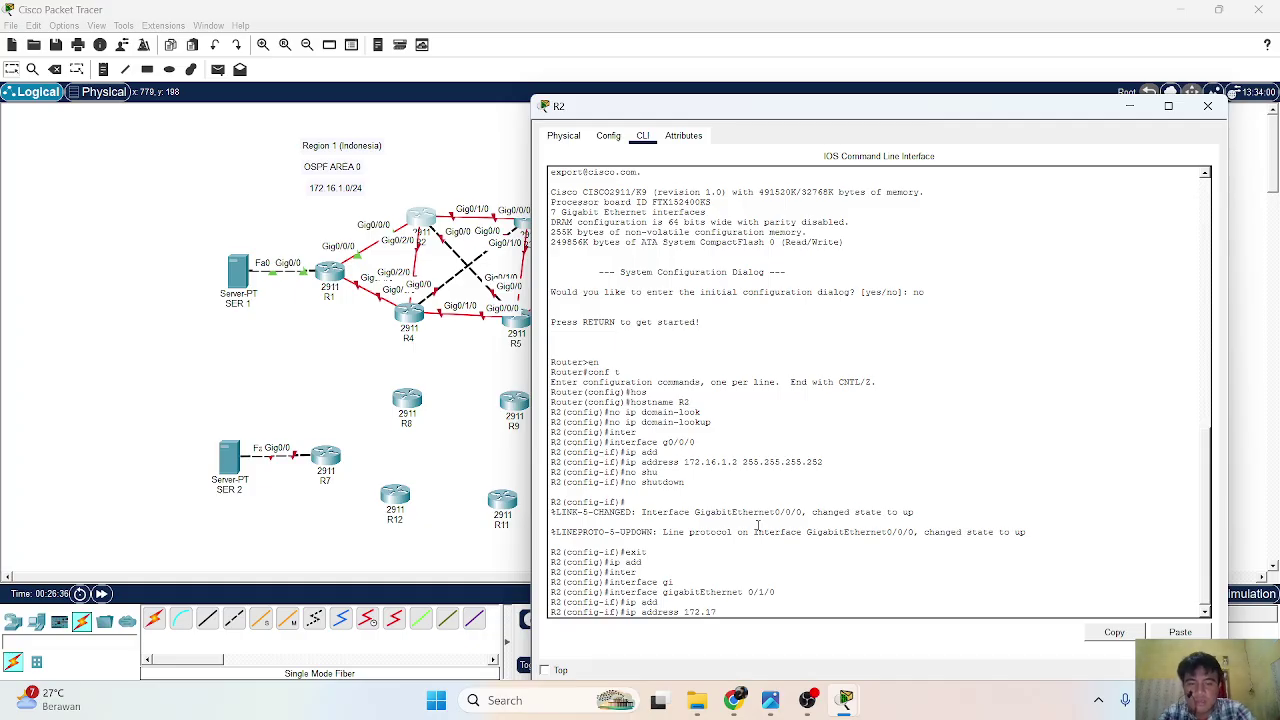
text(6)
text(.1)
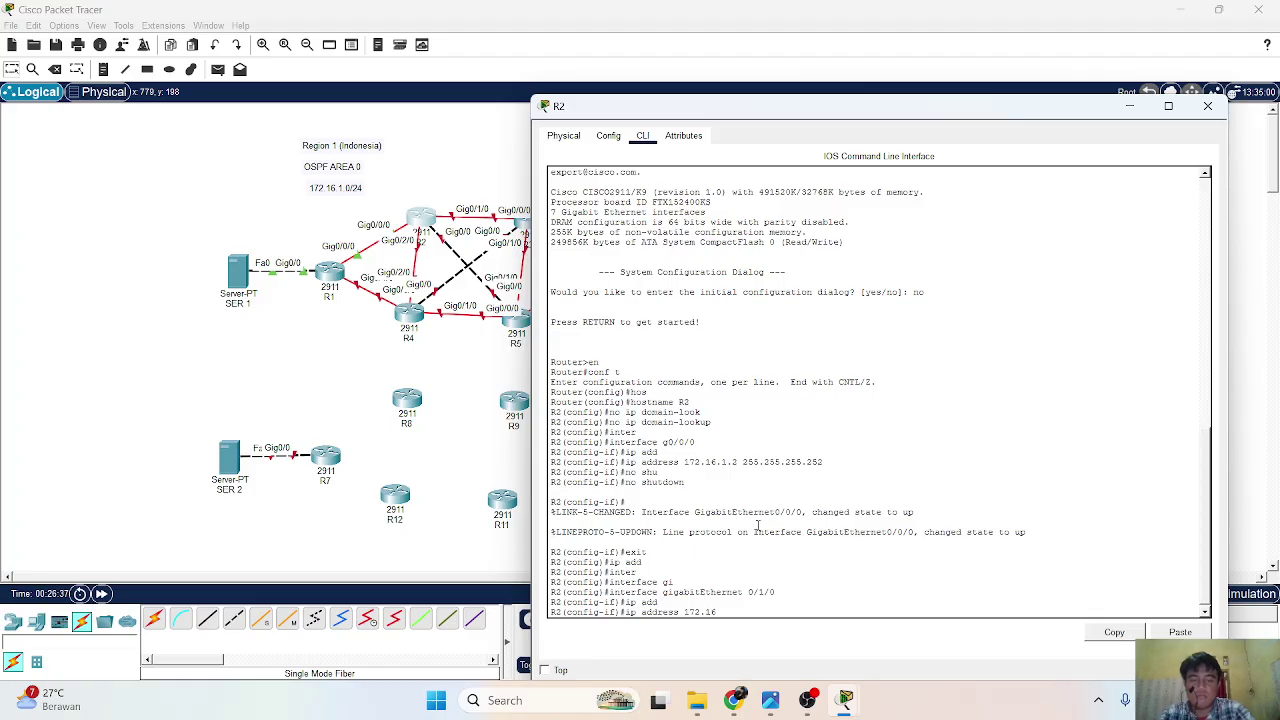
text(.9 25)
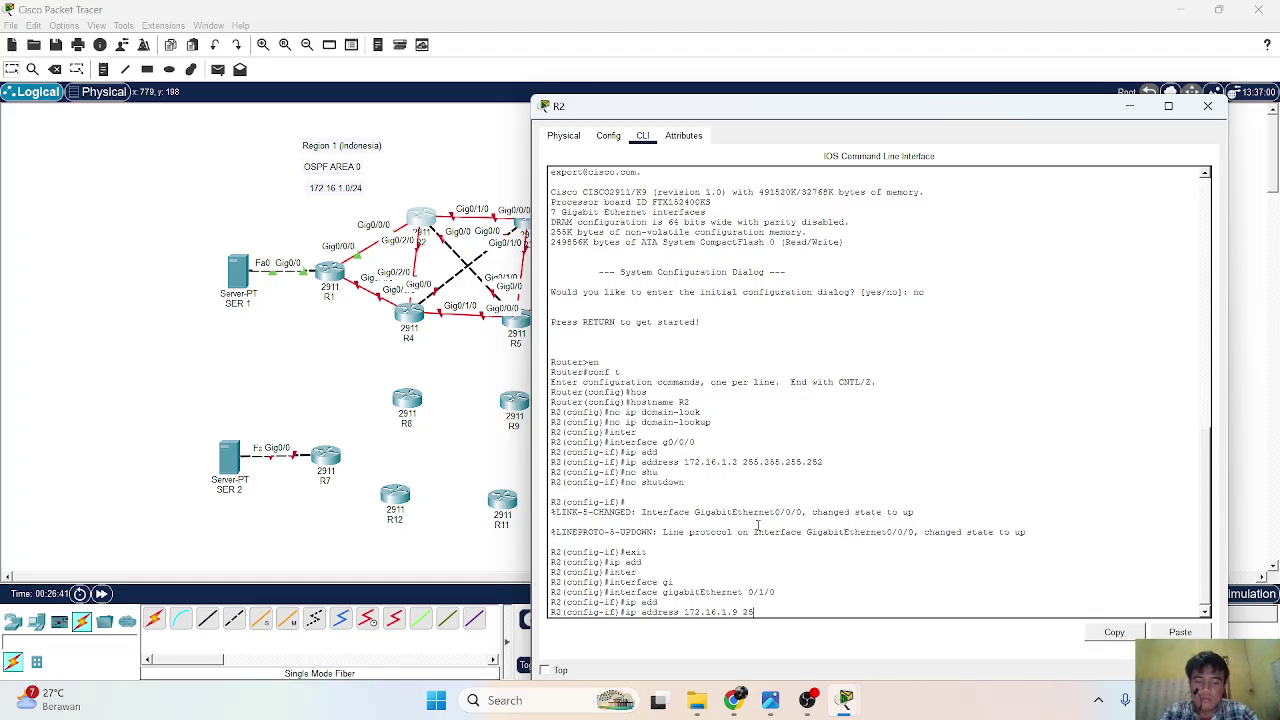
text(5.255.255.252)
key(Return)
Enable R2's interface gigabitEthernet 0/1/0 with the no shutdown command.
text(no sh)
key(Return)
key(Return)
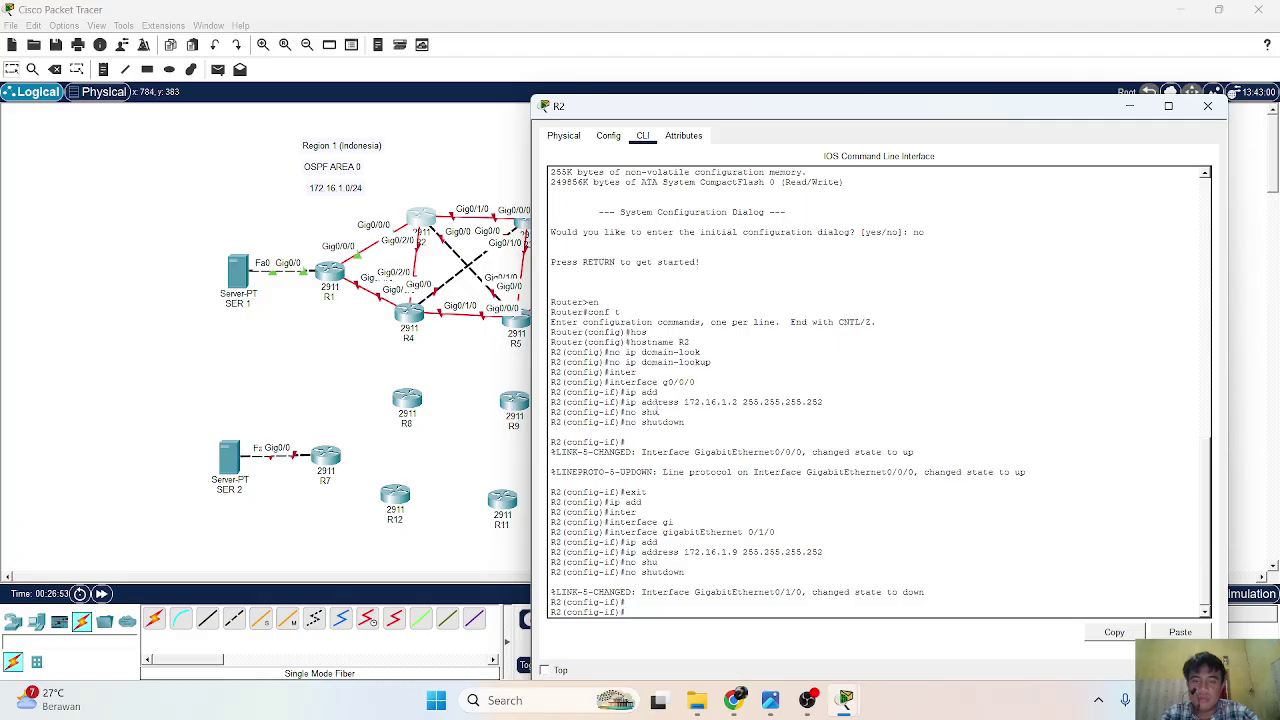
key(Return)
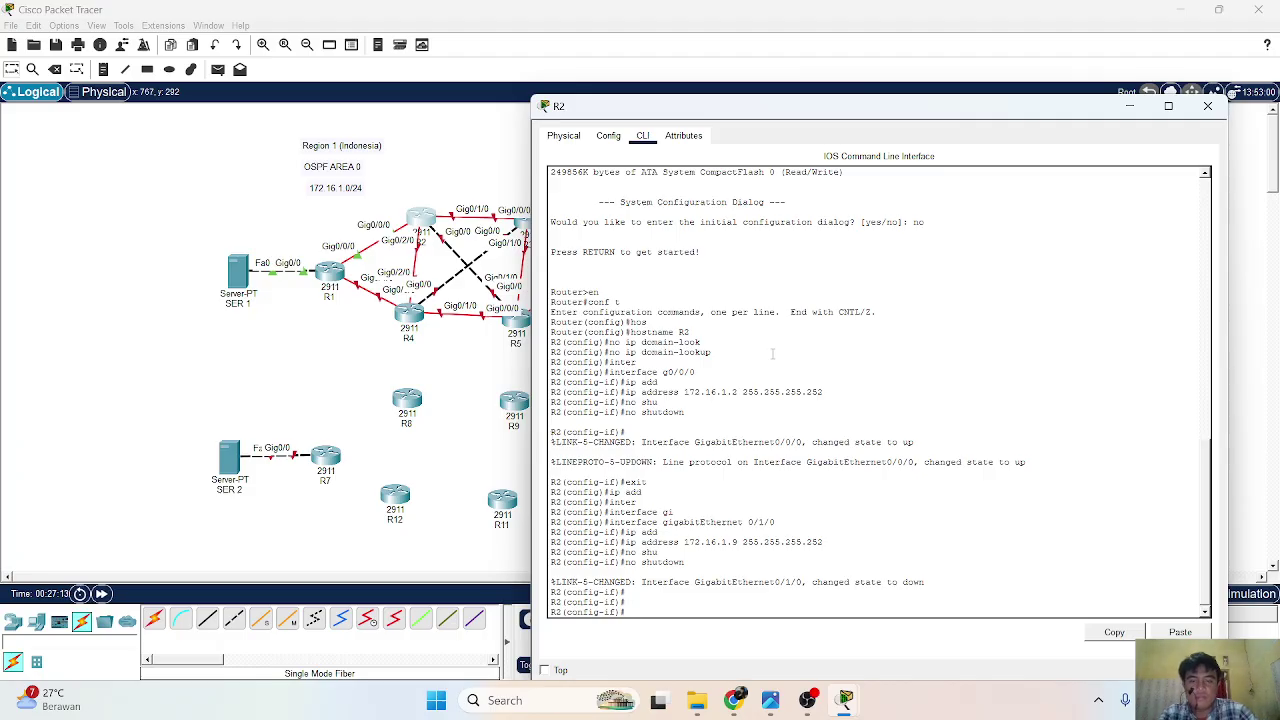
text(inter)
key(Tab)
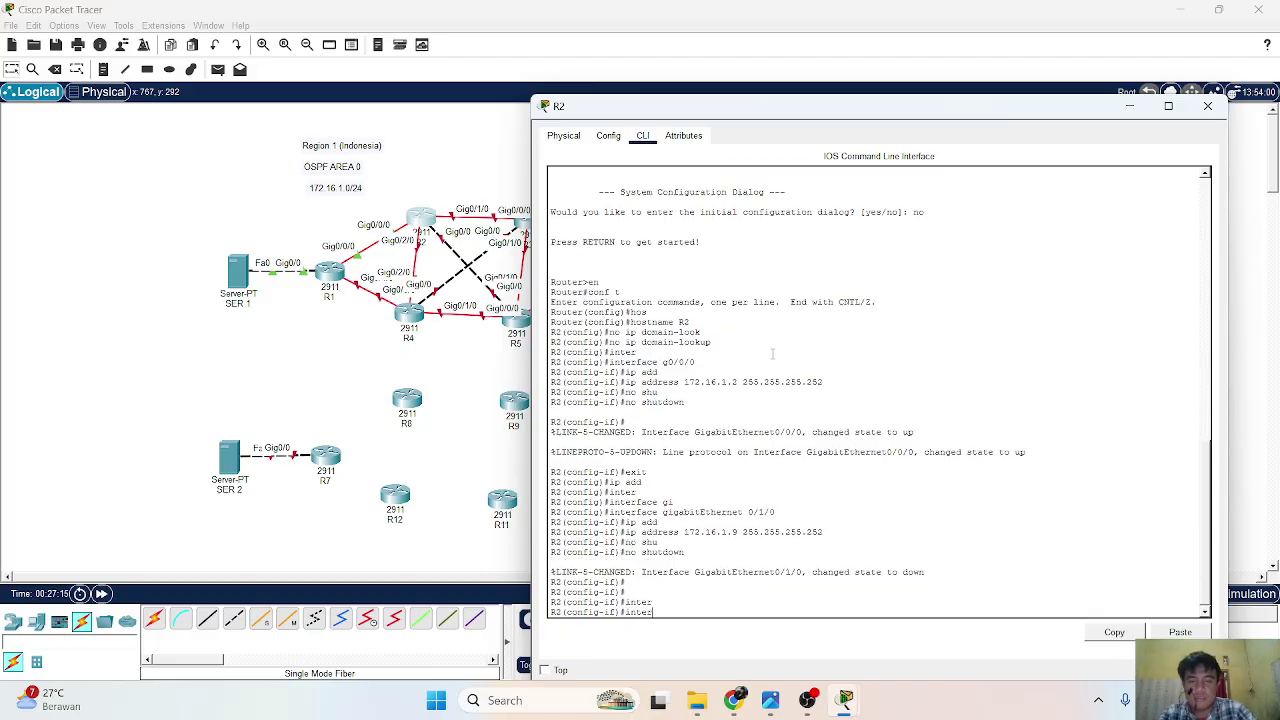
key(BackSpace)
key(BackSpace)
key(BackSpace)
key(BackSpace)
key(BackSpace)
Exit the gigabitEthernet 0/1/0 configuration and enter interface configuration mode for g0/2/0 on R2.
text(exit)
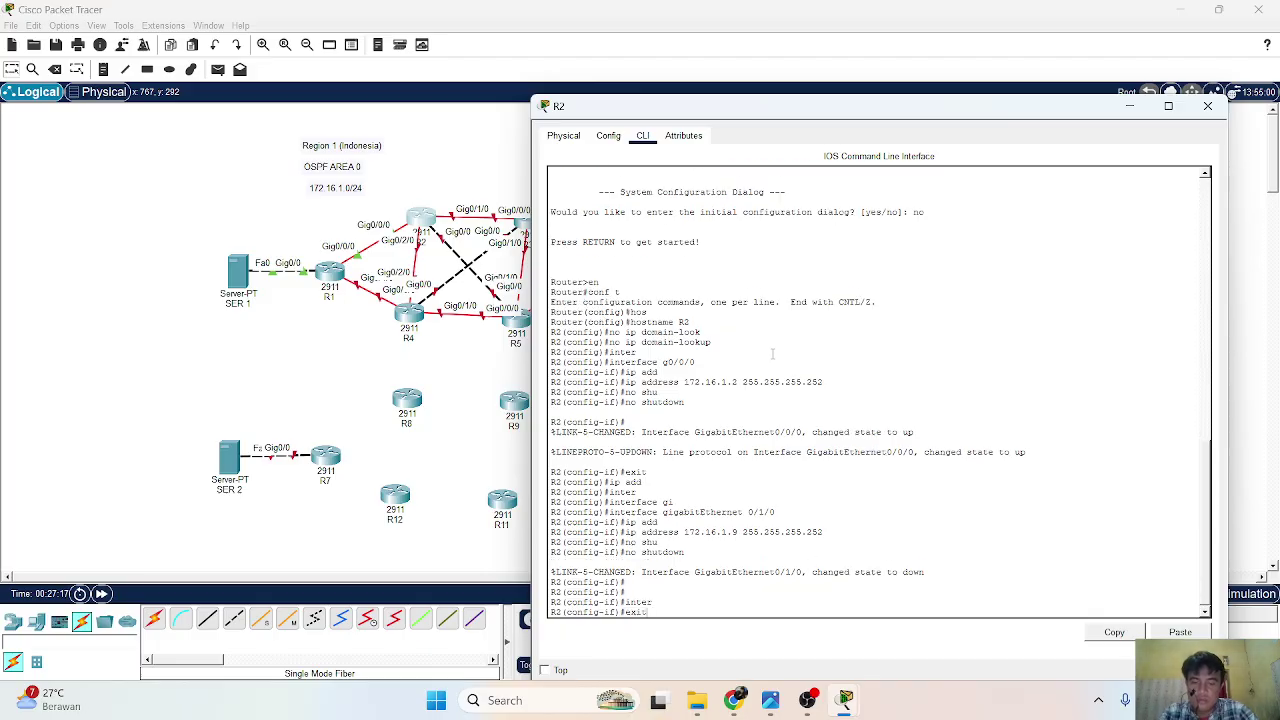
key(Return)
text(inter)
key(Tab)
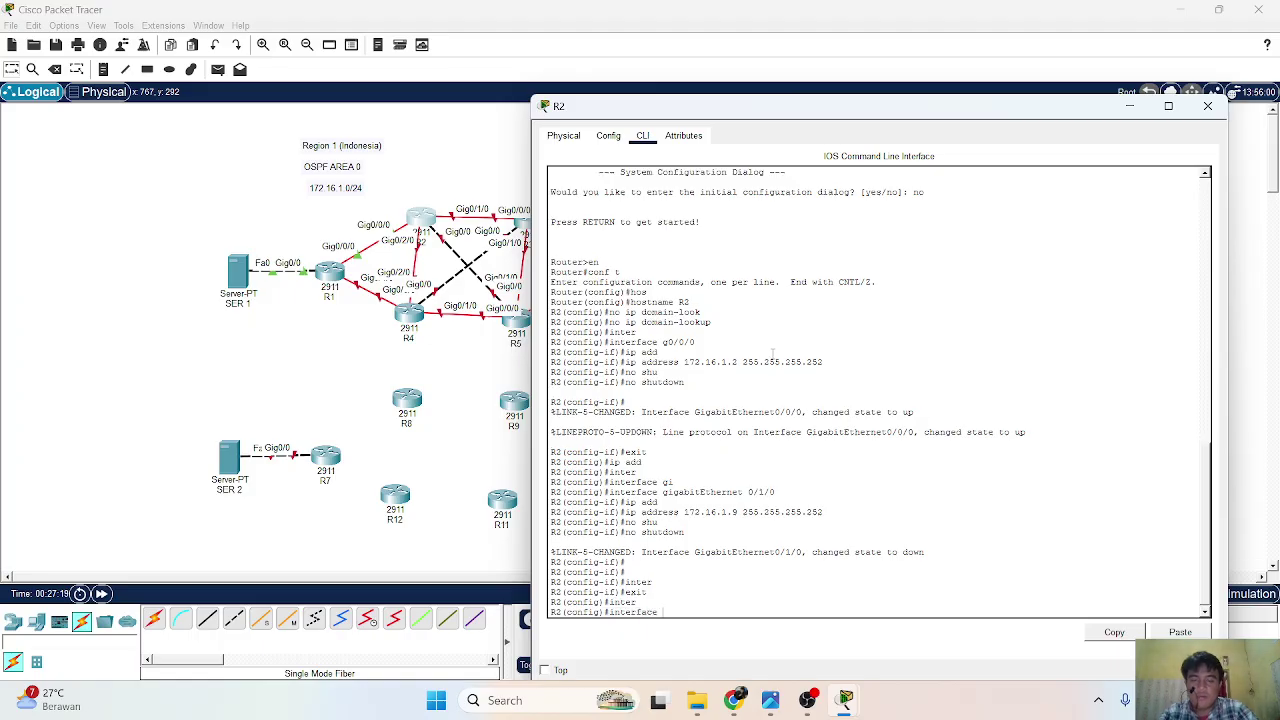
text(g)
text(0/0/)
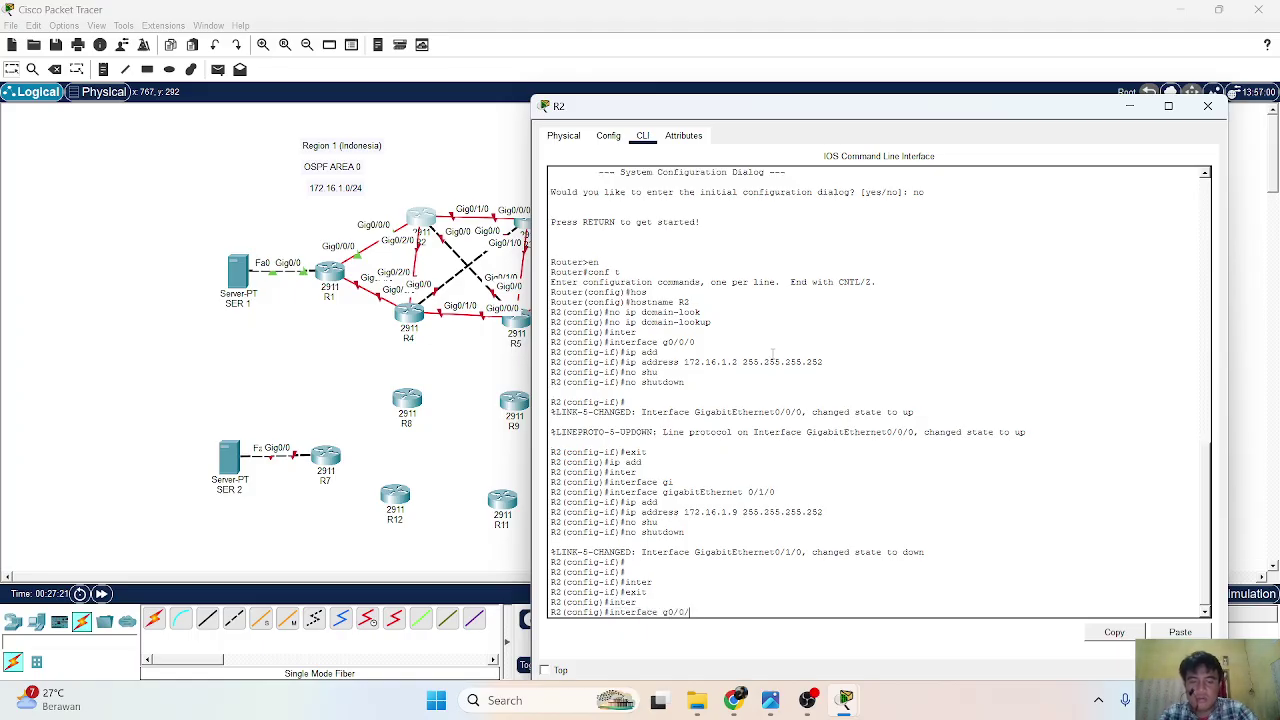
text(0\\\)
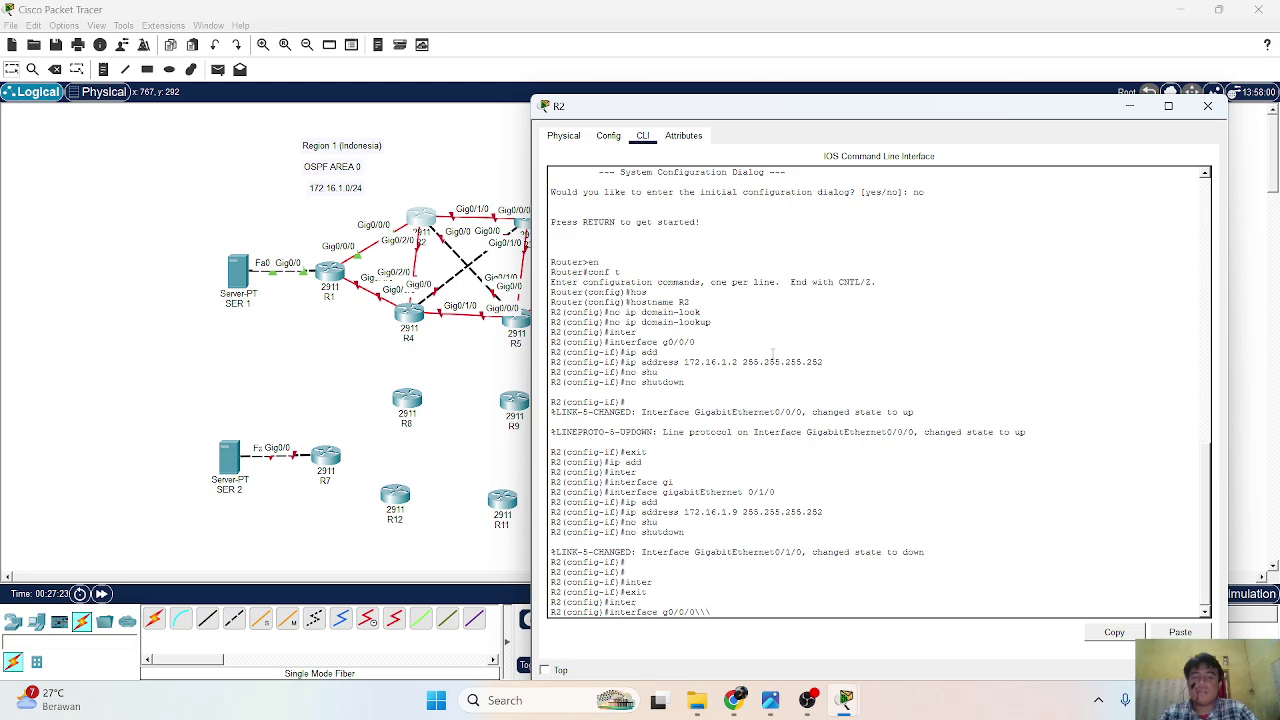
key(BackSpace)
key(BackSpace)
key(BackSpace)
key(BackSpace)
text(2/0)
key(Return)
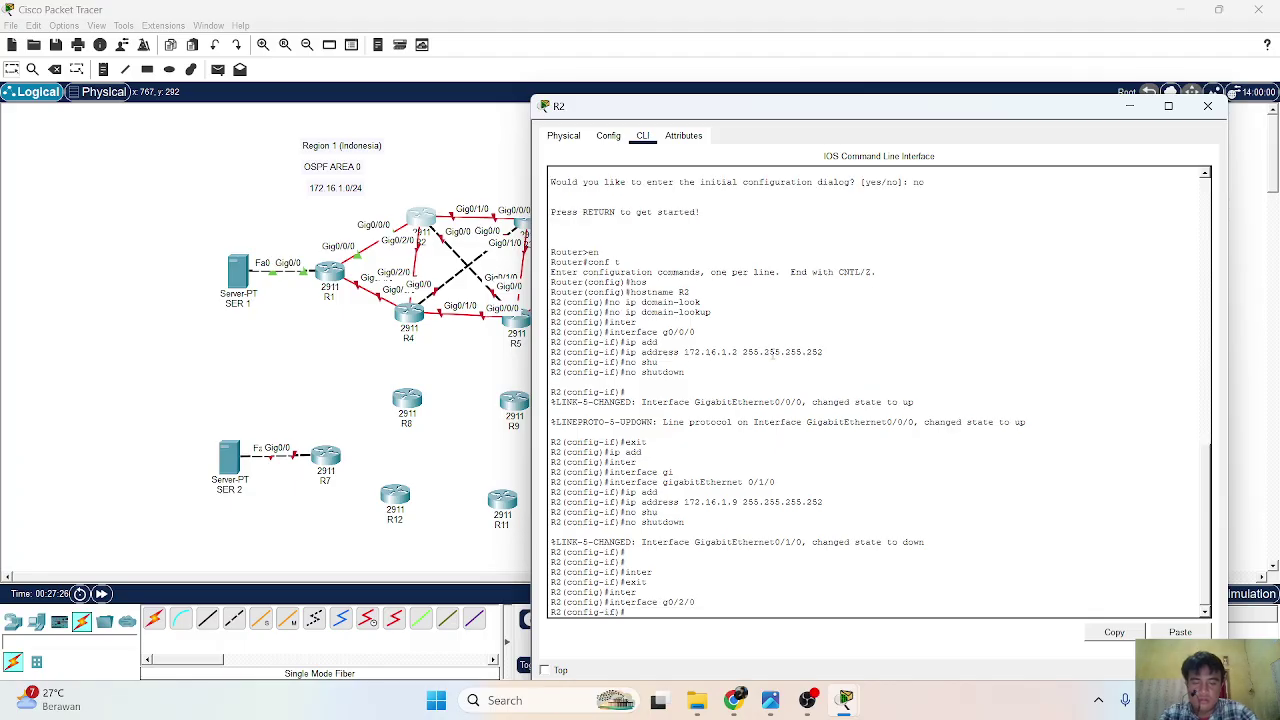
Assign IP address 172.15.1.13 with mask 255.255.255.252 to R2's interface g0/2/0.
text(ip add)
key(Tab)
text(172.)
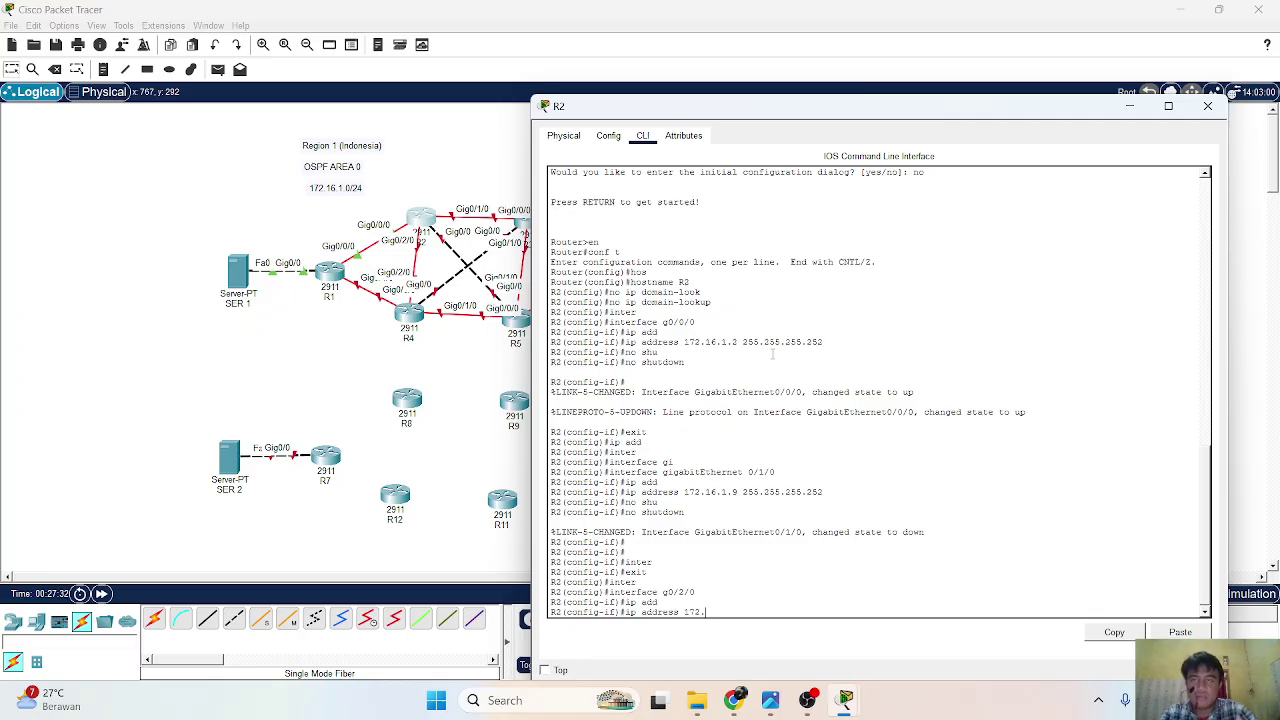
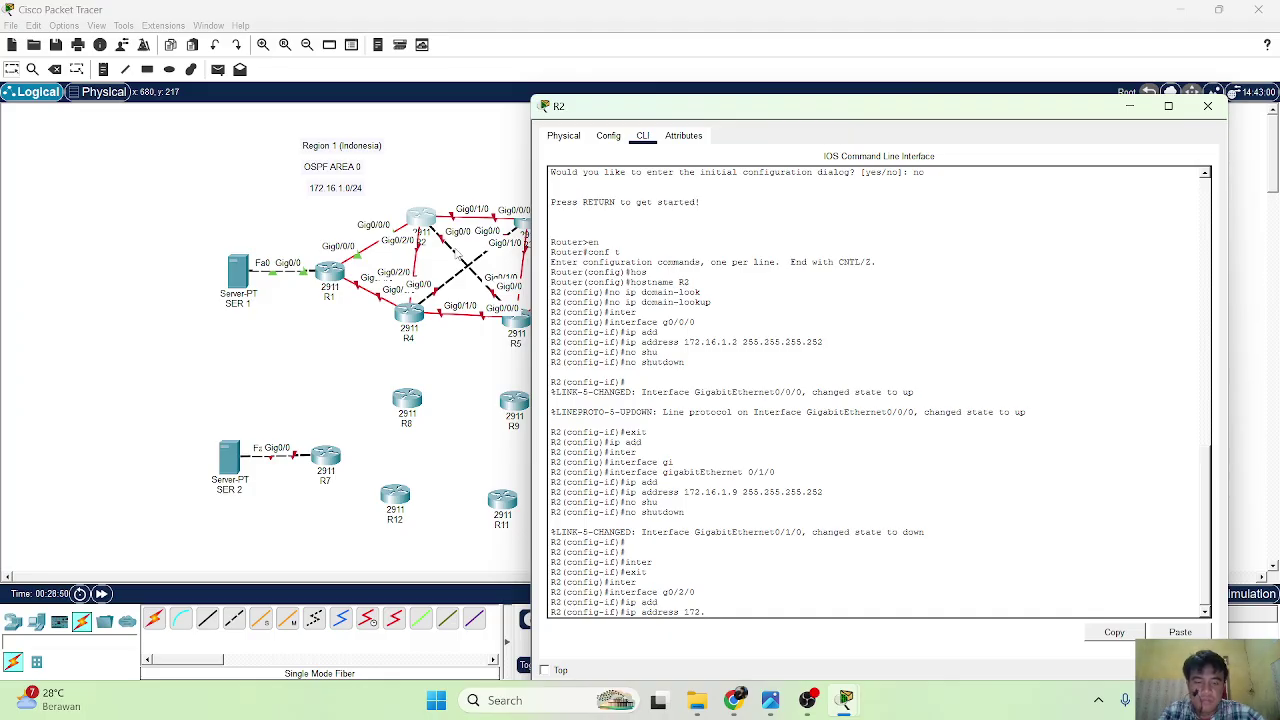
text(51)
key(BackSpace)
text(15.1.13 255.255.255.52)
key(BackSpace)
key(BackSpace)
text(25255.252)
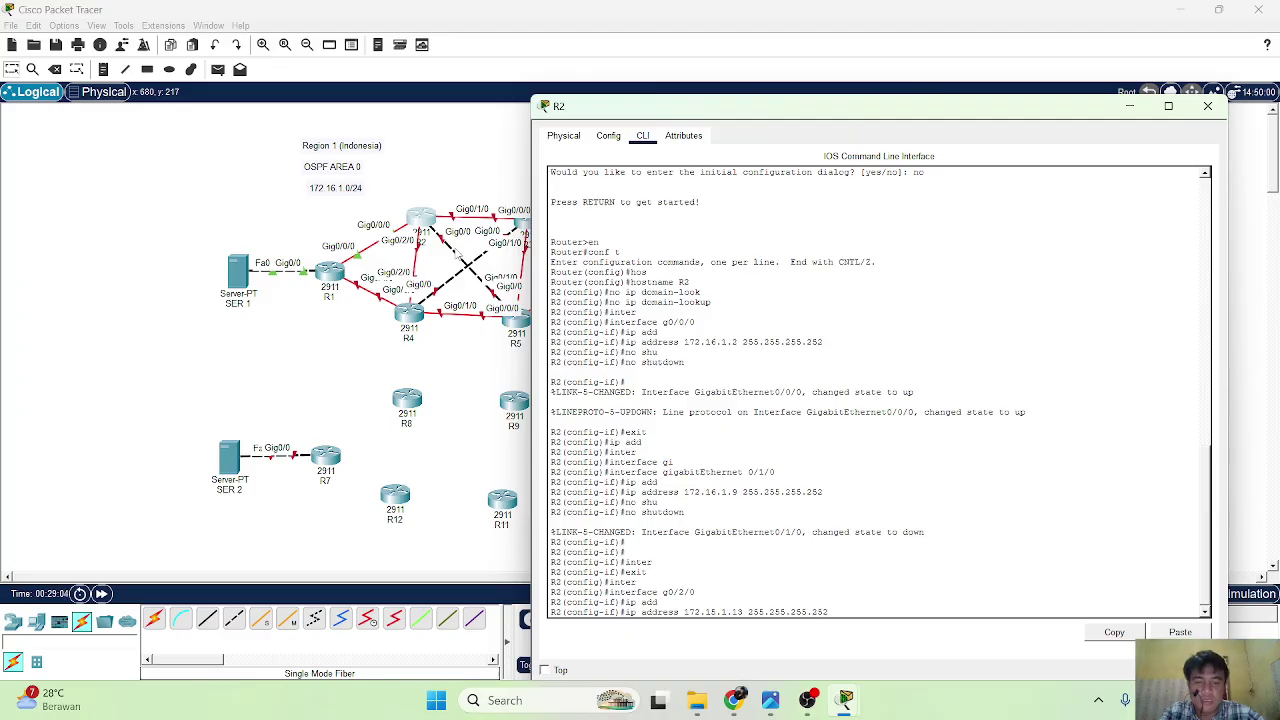
key(Return)
Enable R2's interface g0/2/0 with the no shutdown command.
text(n)
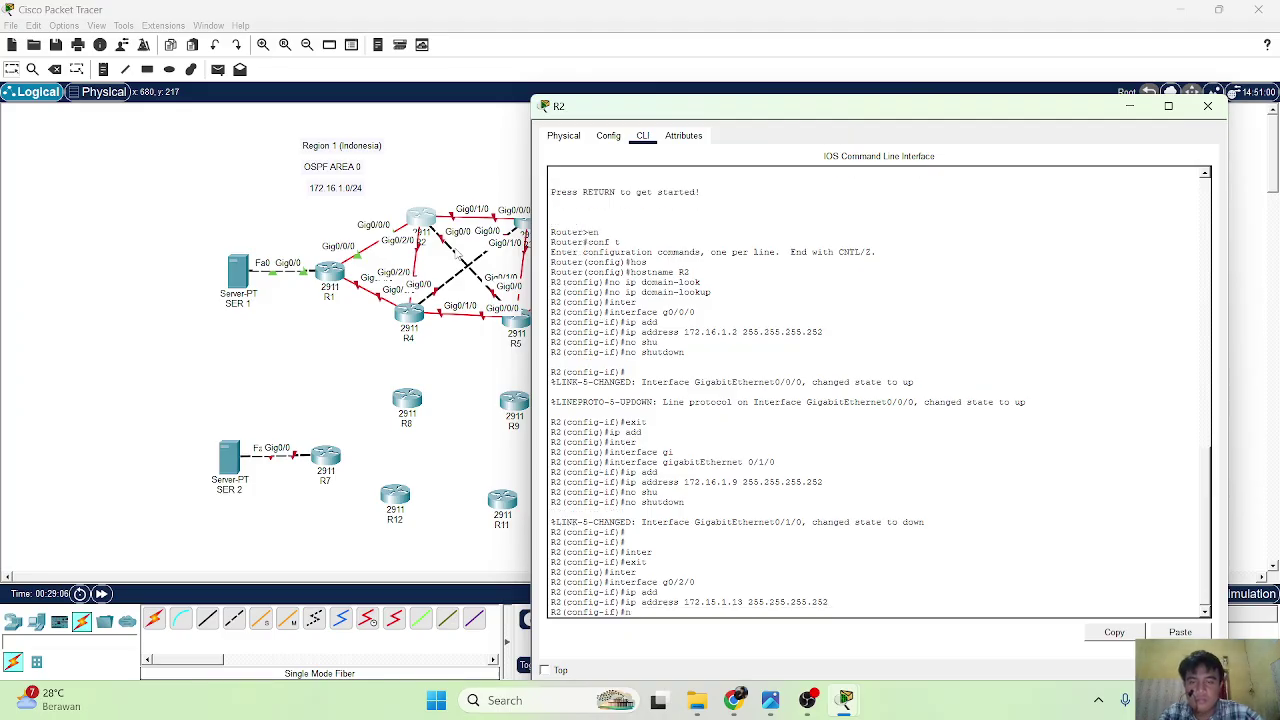
text(o shu)
key(Tab)
key(Return)
key(Return)
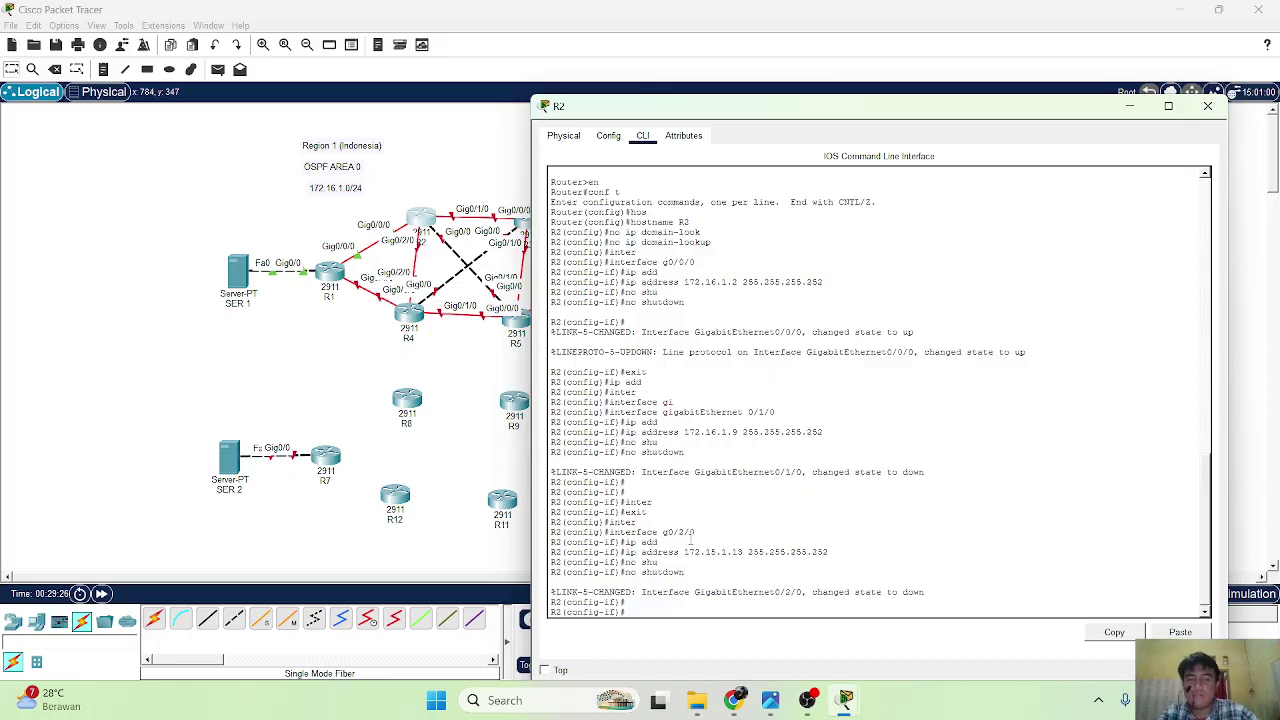
Exit the g0/2/0 configuration and enter interface configuration mode for gigabitEthernet 0/0 on R2.
text(nter)
key(Return)
text(ex)
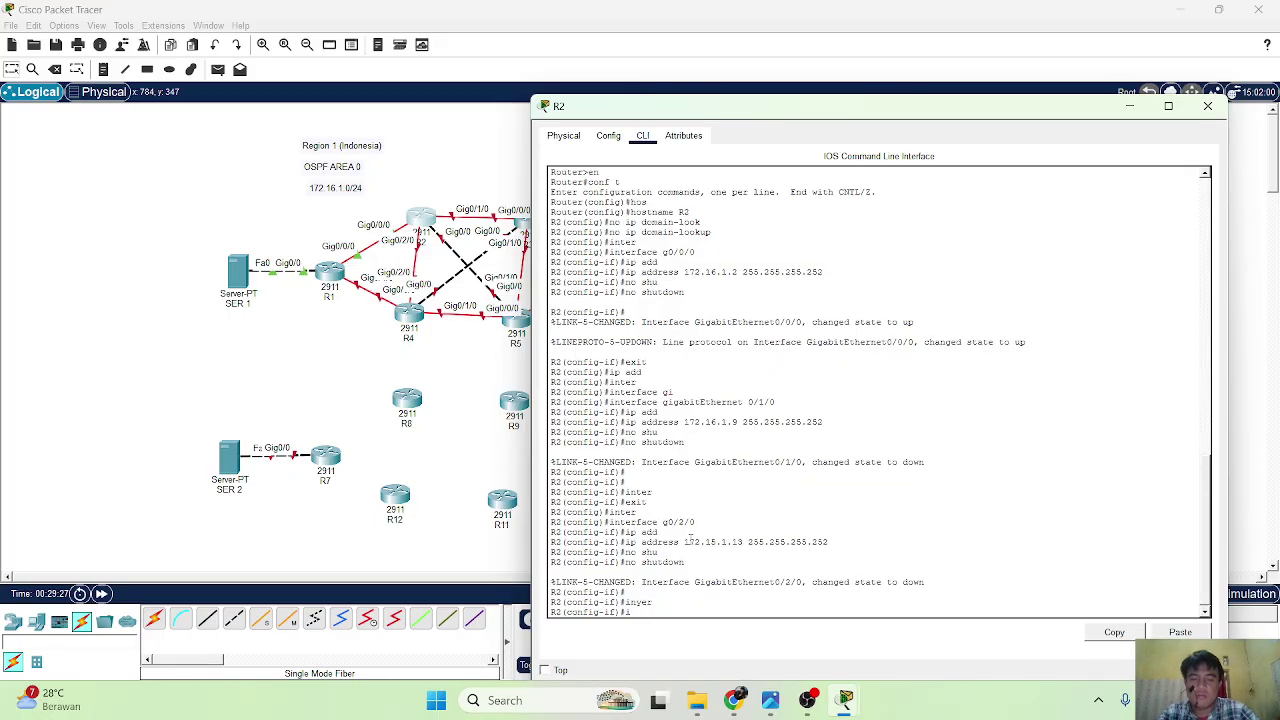
text(it)
key(Return)
text(nfig)#inter)
key(Tab)
text(gog)
key(BackSpace)
key(BackSpace)
text(ig)
key(Tab)
text(0/0)
key(Return)
Assign IP address 172.16.1.17 with mask 255.255.255.252 to R2's interface gigabitEthernet 0/0.
text(ip add)
key(Tab)
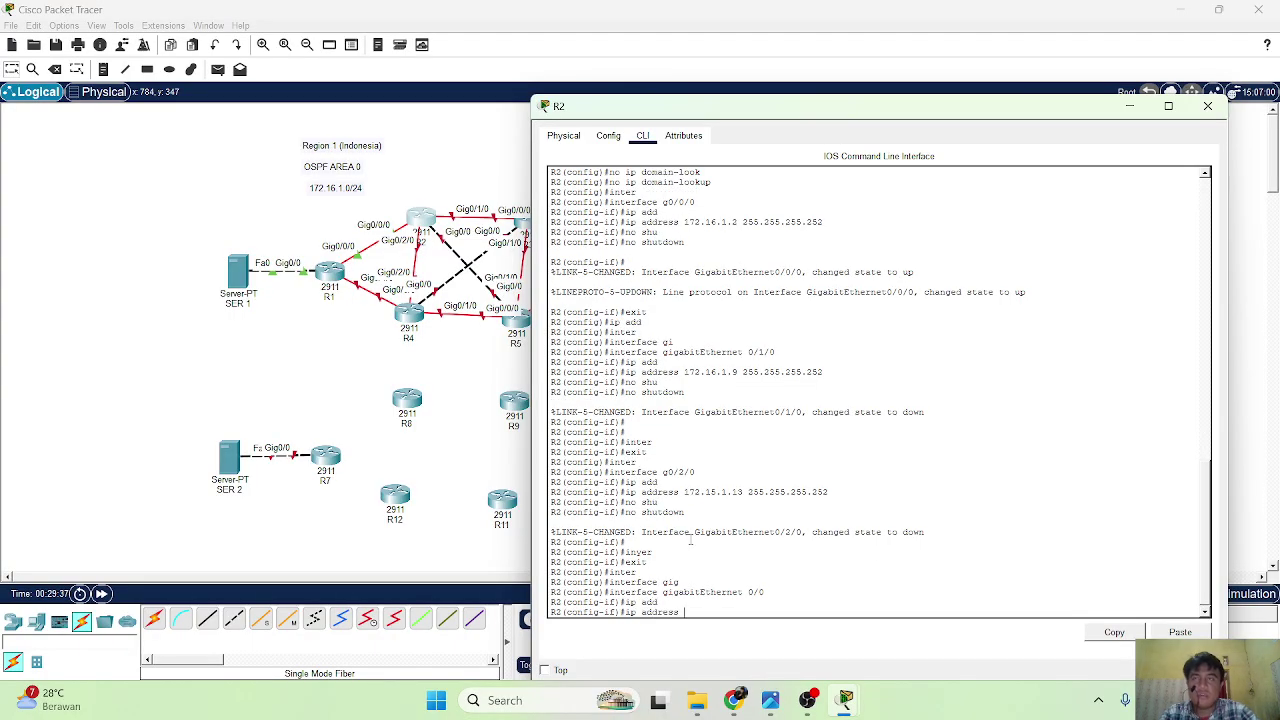
text(172.16.1.17)
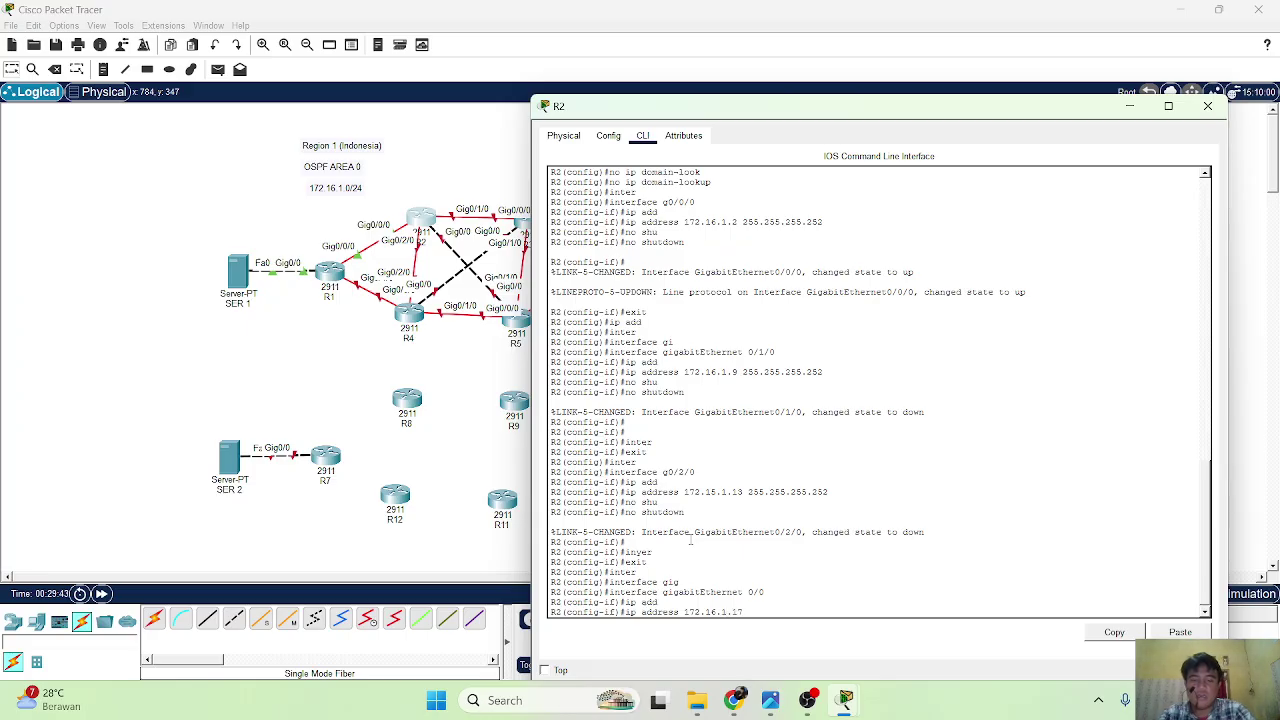
text( 1)
text(55.)
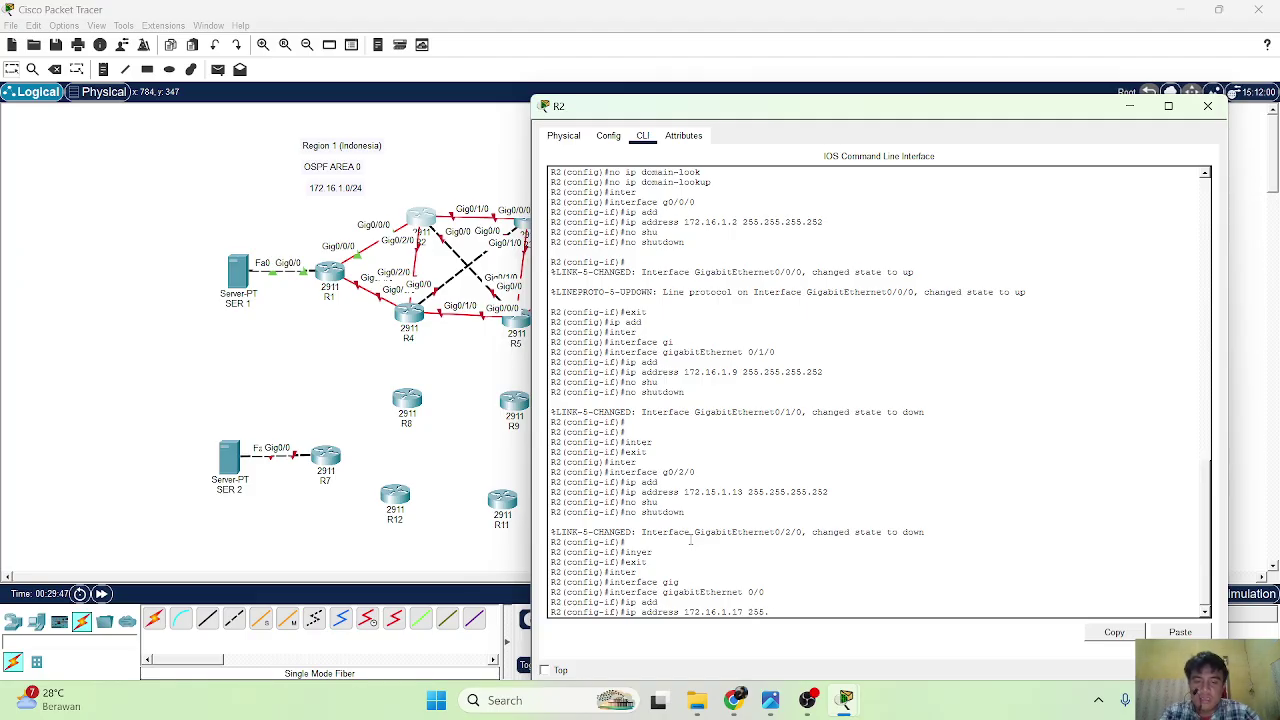
text(255.252)
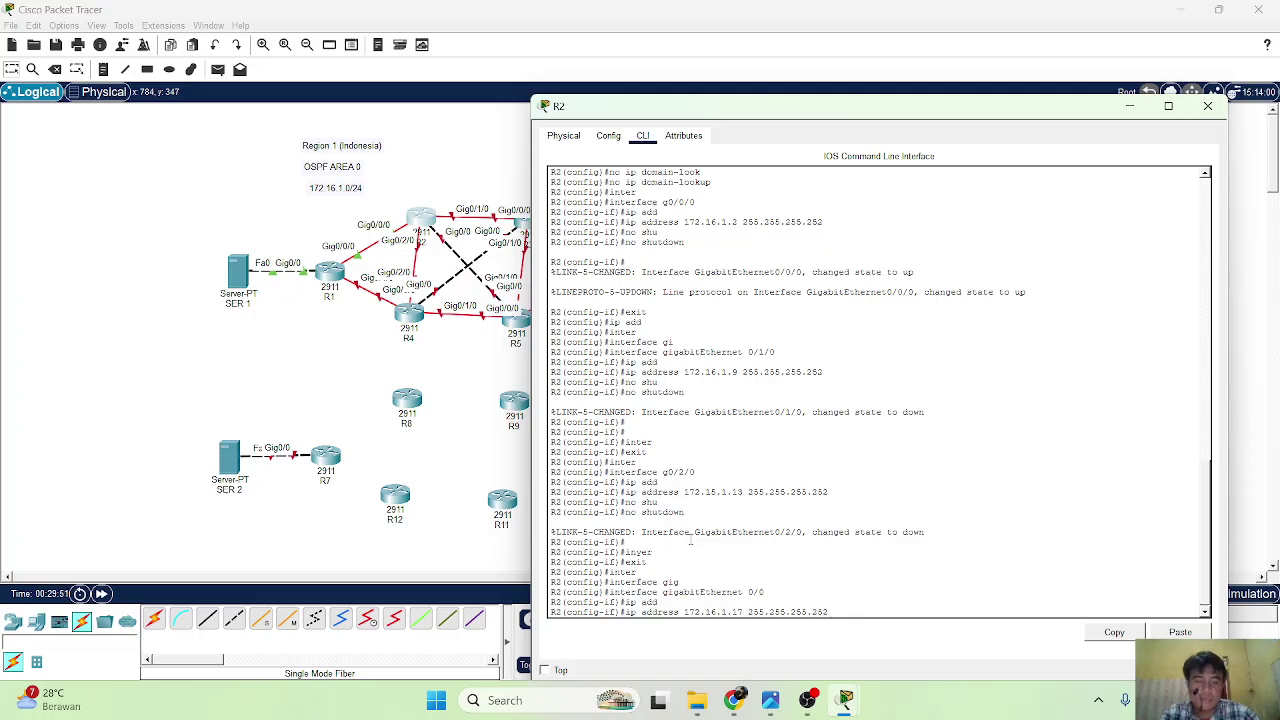
key(Return)
Enable R2's interface gigabitEthernet 0/0 with the no shutdown command.
text(no shu)
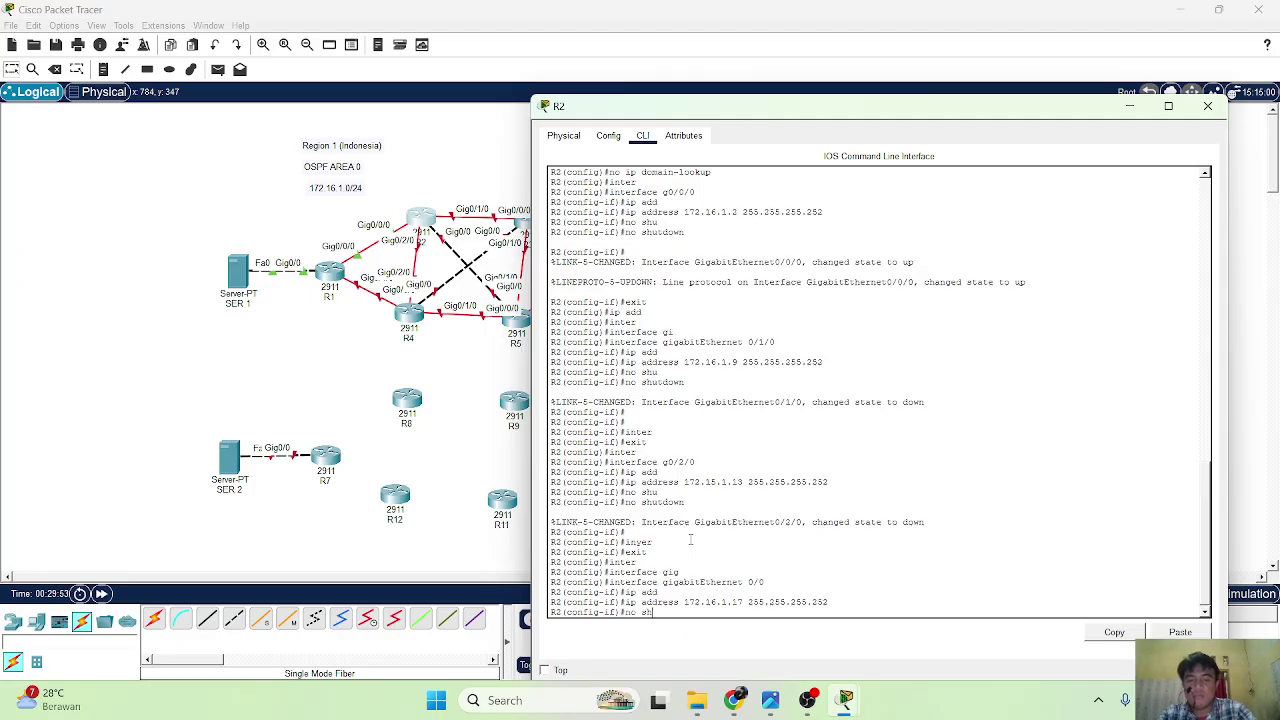
key(Tab)
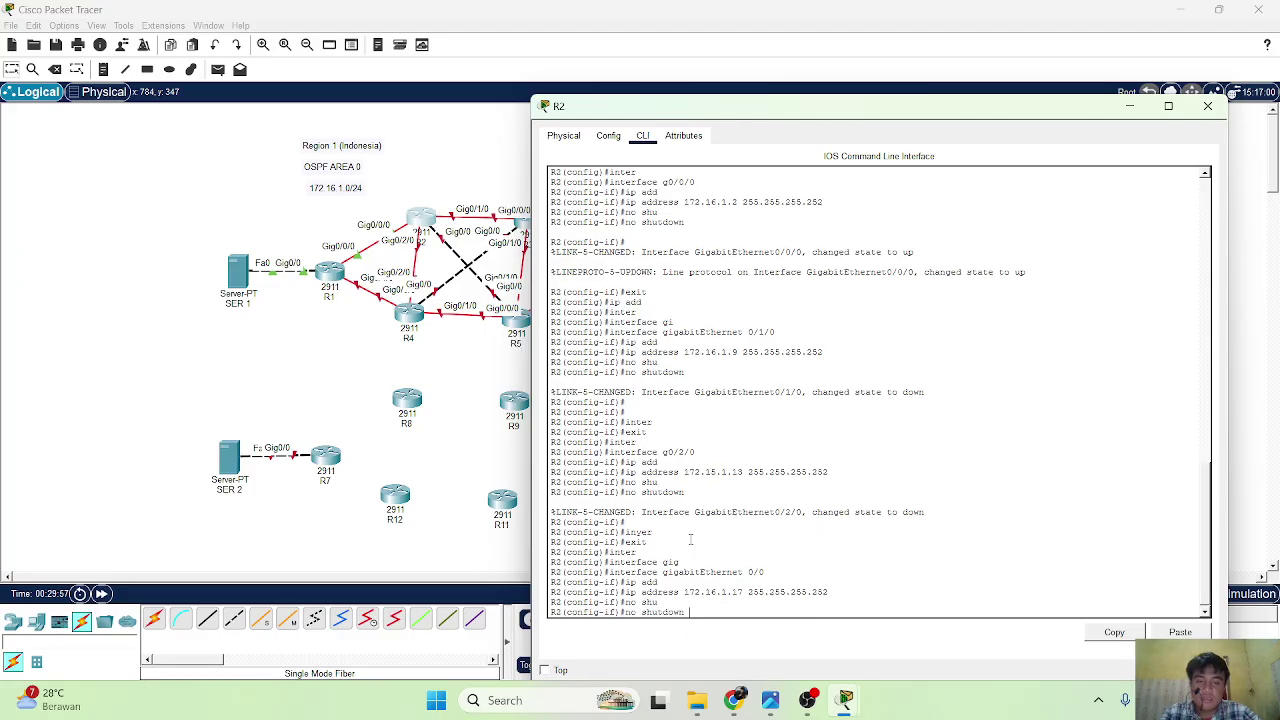
key(Return)
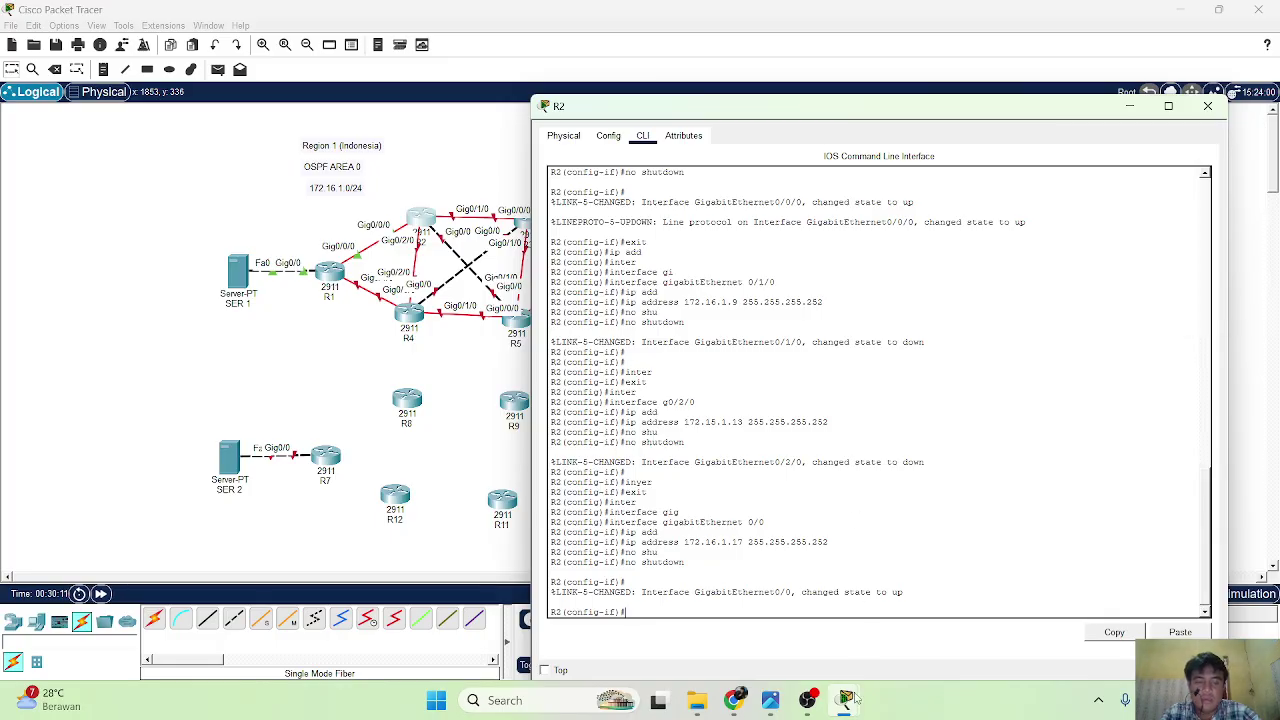
Close the open device windows of R1, R2 and SER 1.
mouse_move(847, 707)
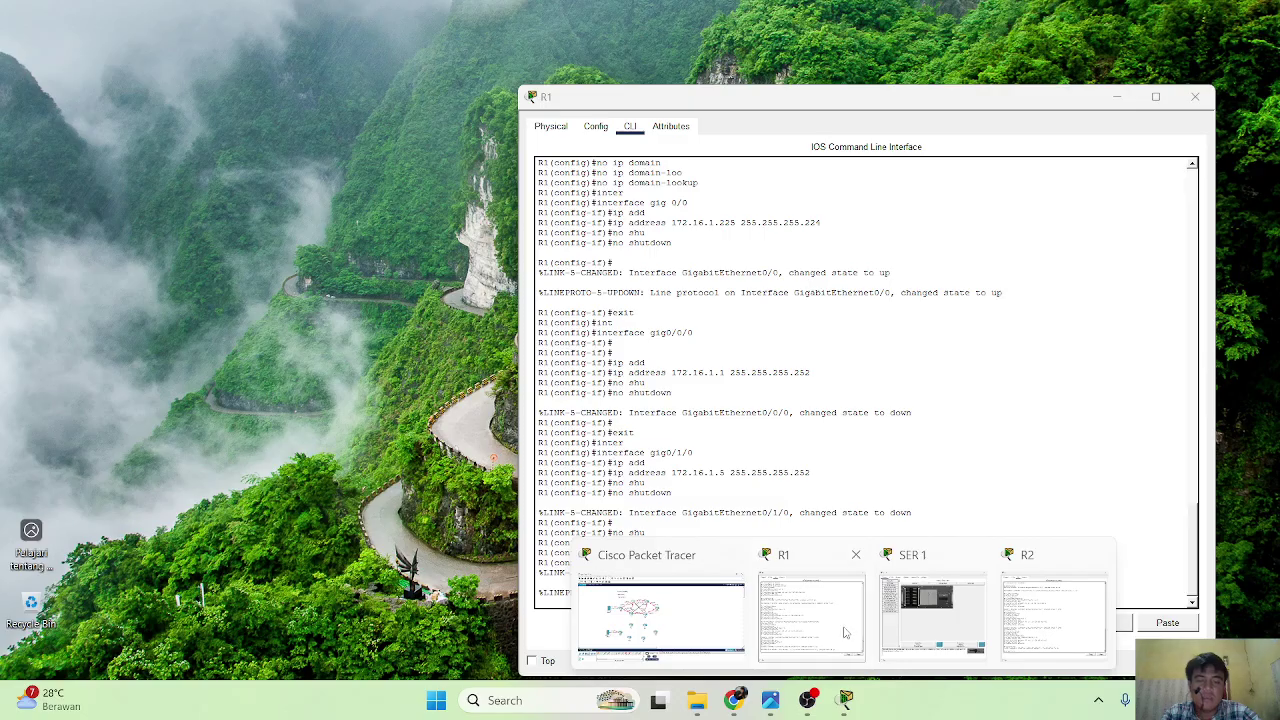
click(845, 632)
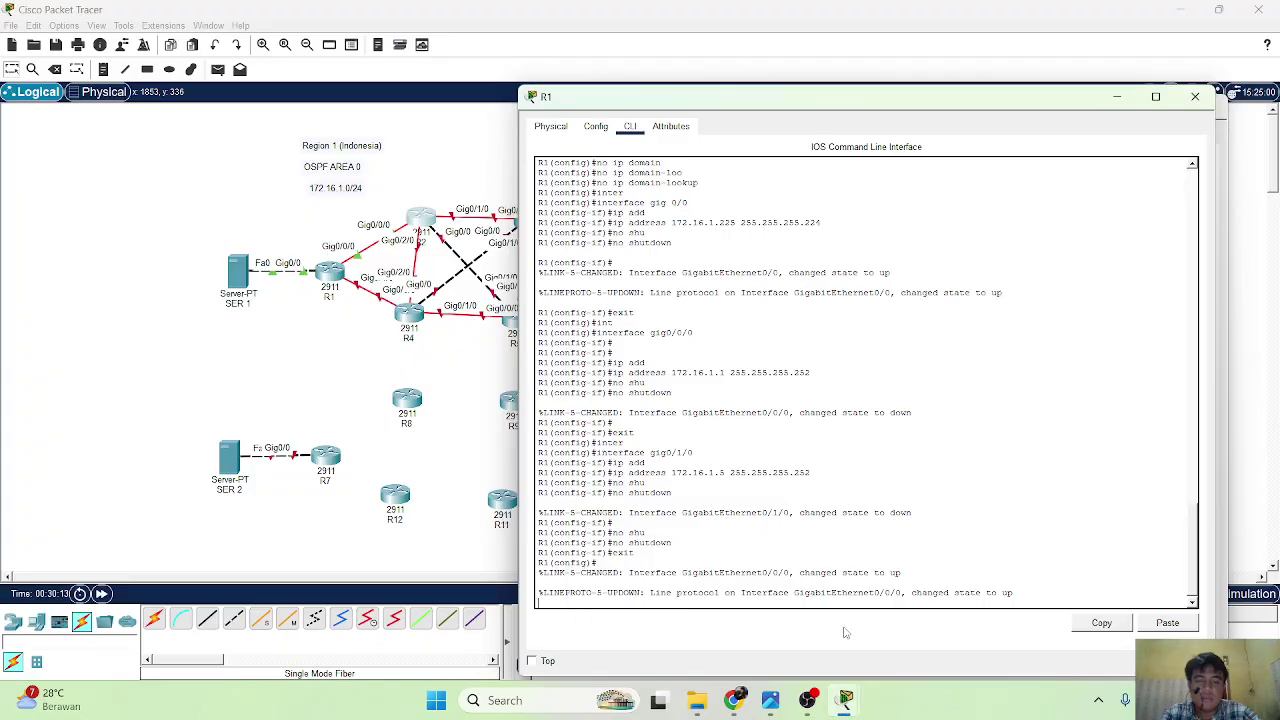
click(1193, 98)
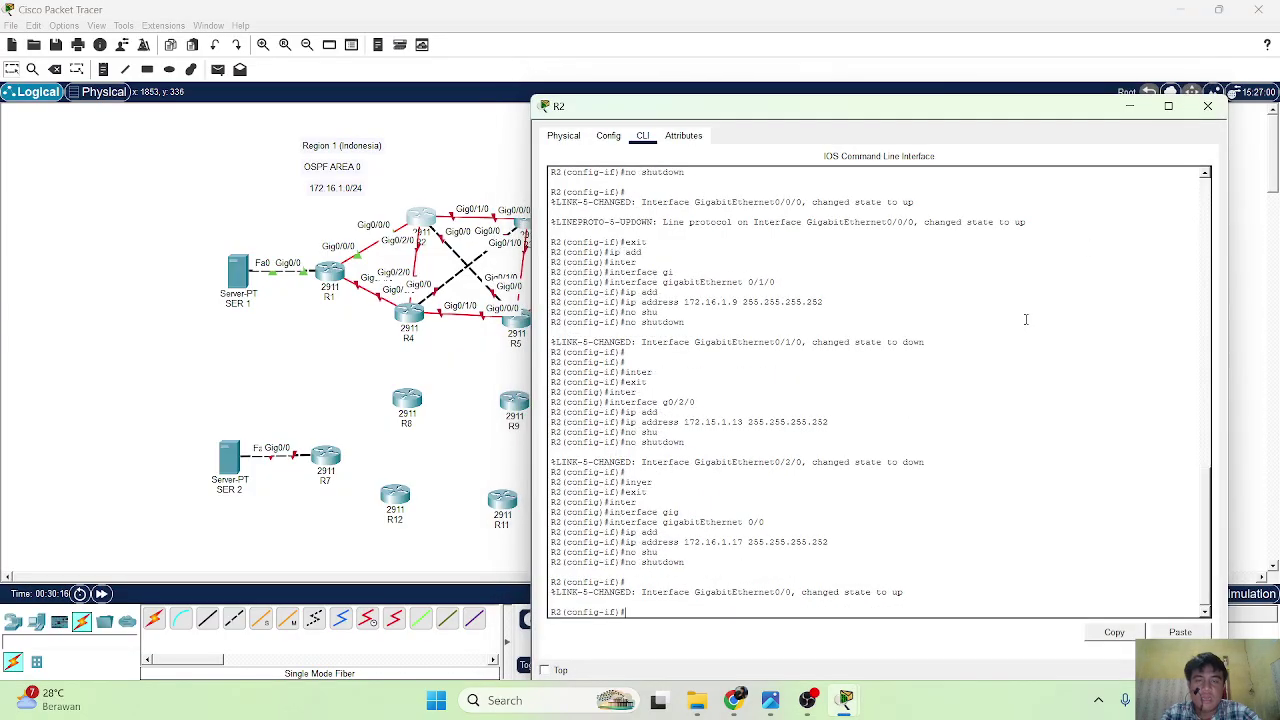
click(1204, 110)
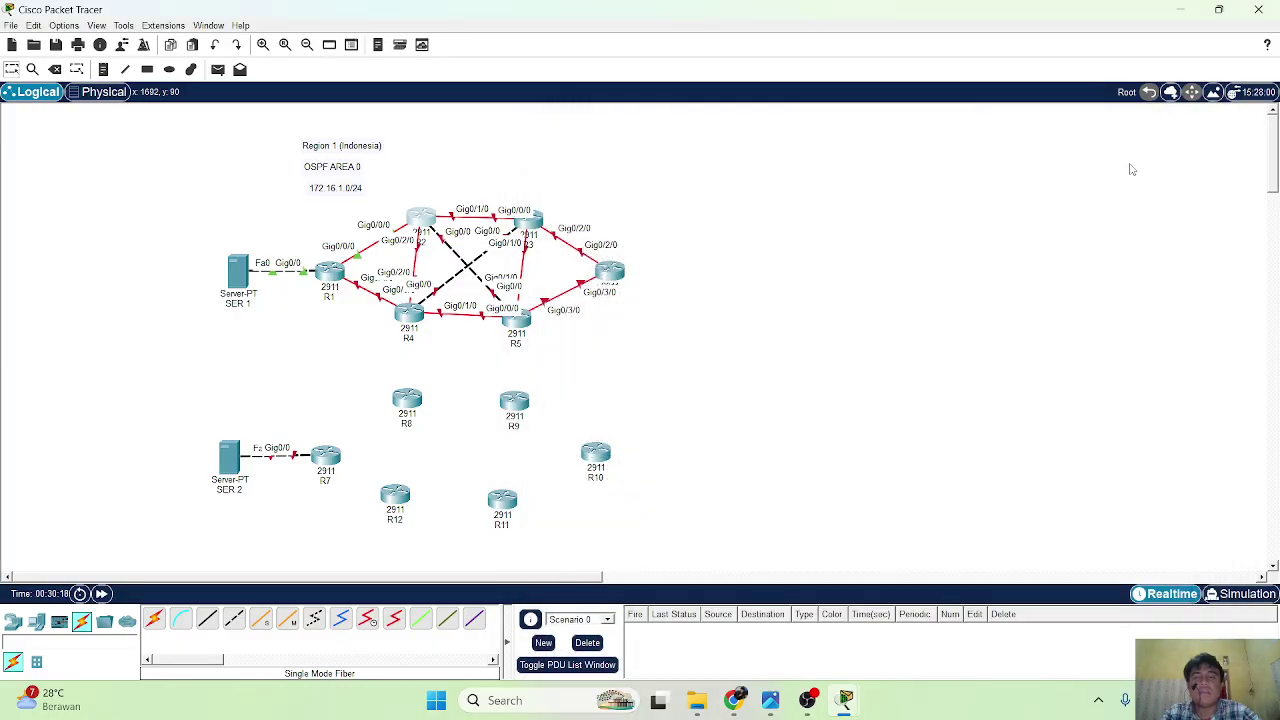
mouse_move(845, 700)
click(918, 646)
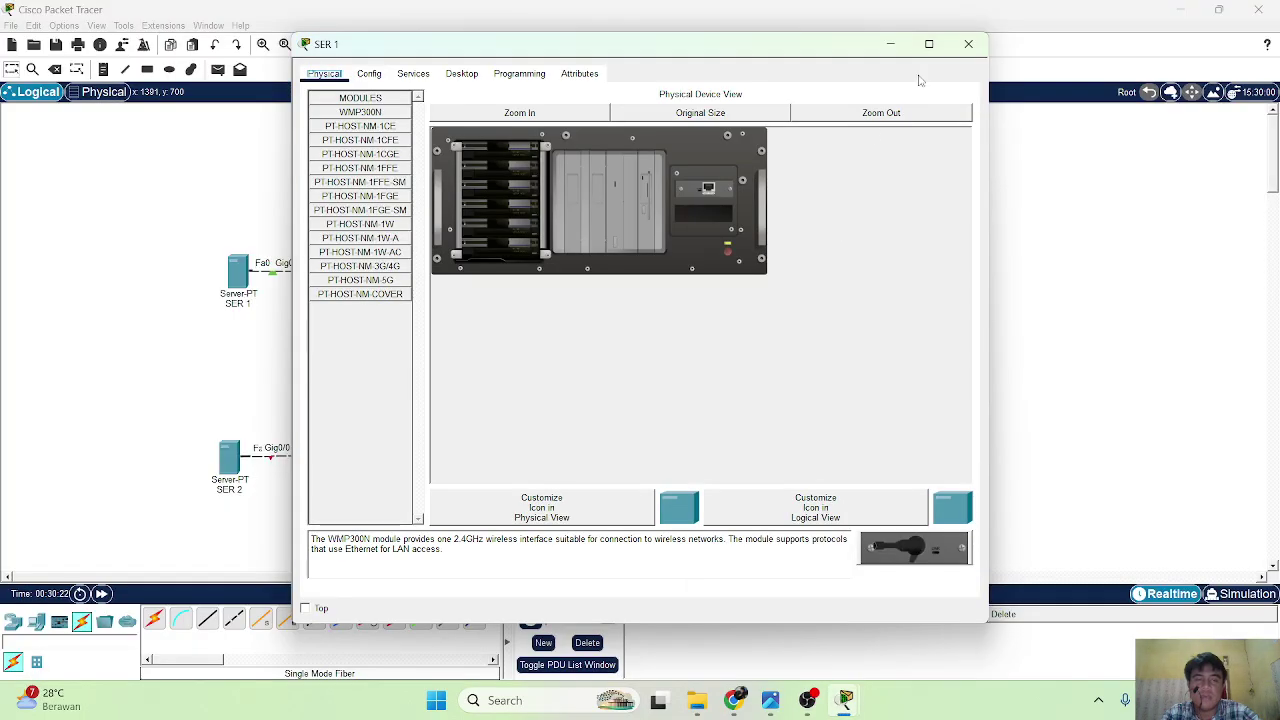
click(967, 45)
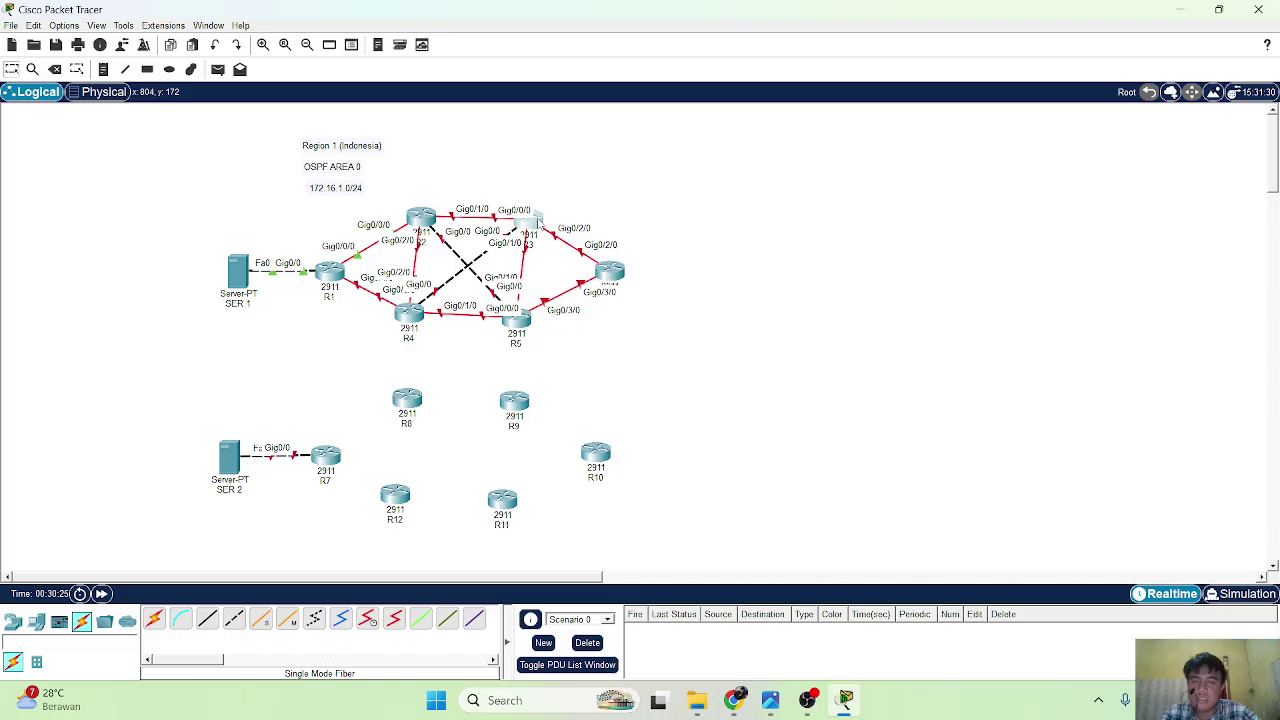
Open R3's command line, decline the initial configuration dialog and enter privileged EXEC mode.
click(537, 220)
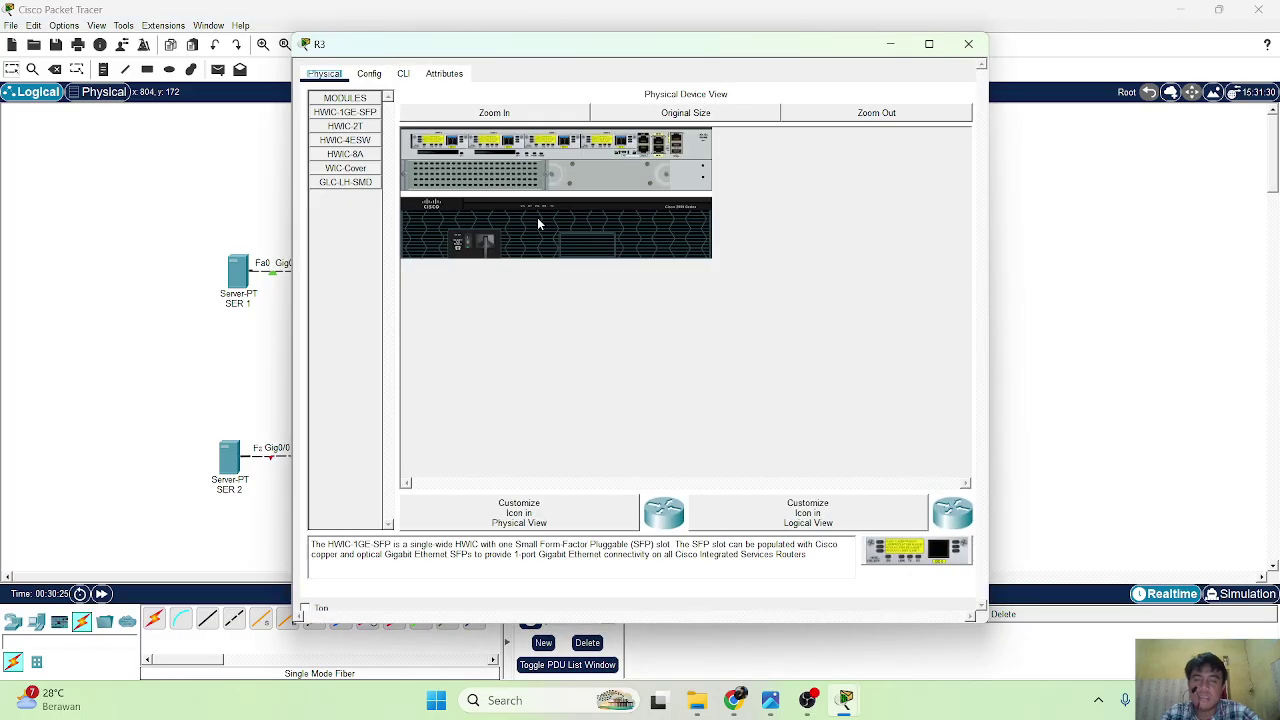
click(403, 75)
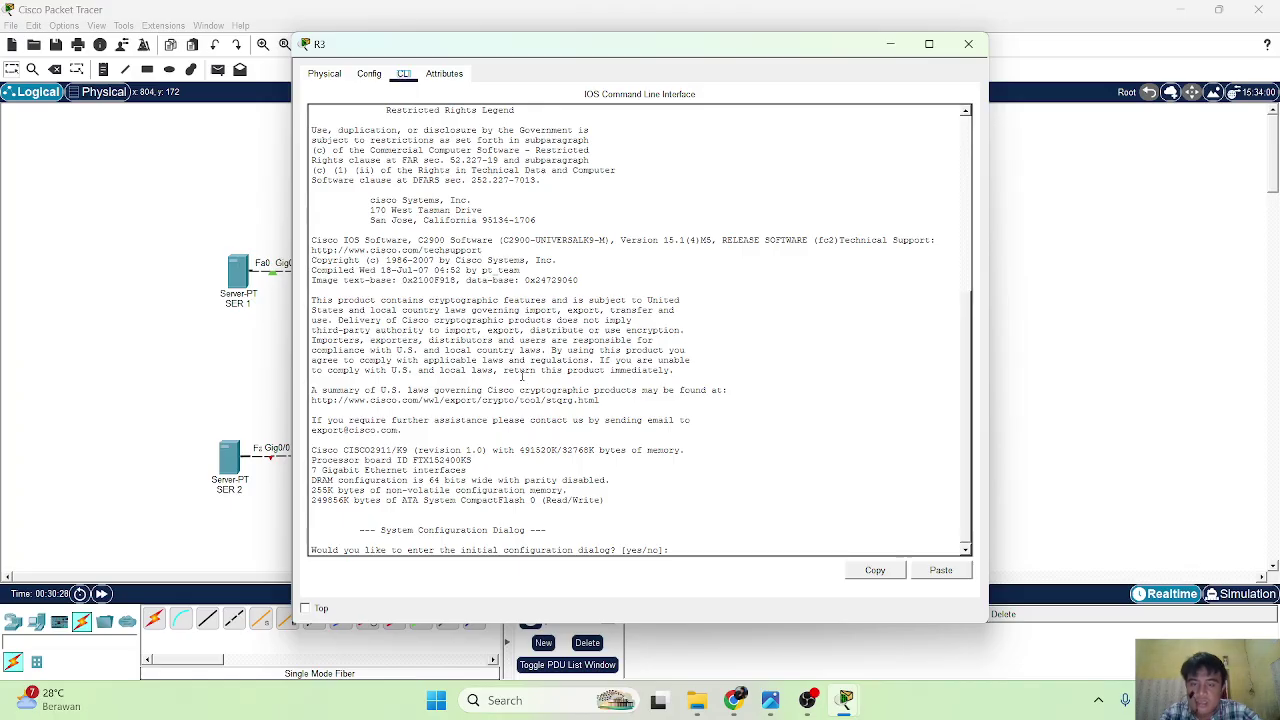
text(no)
key(Return)
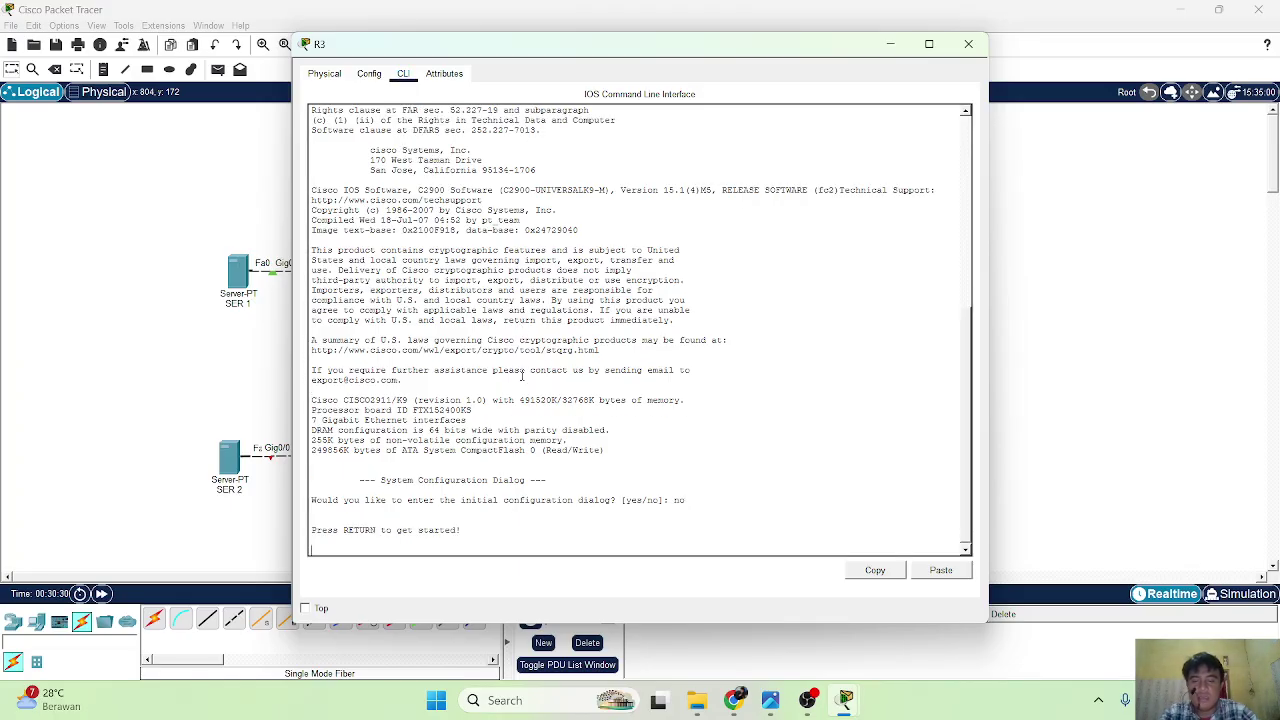
key(Return)
text(en)
key(Return)
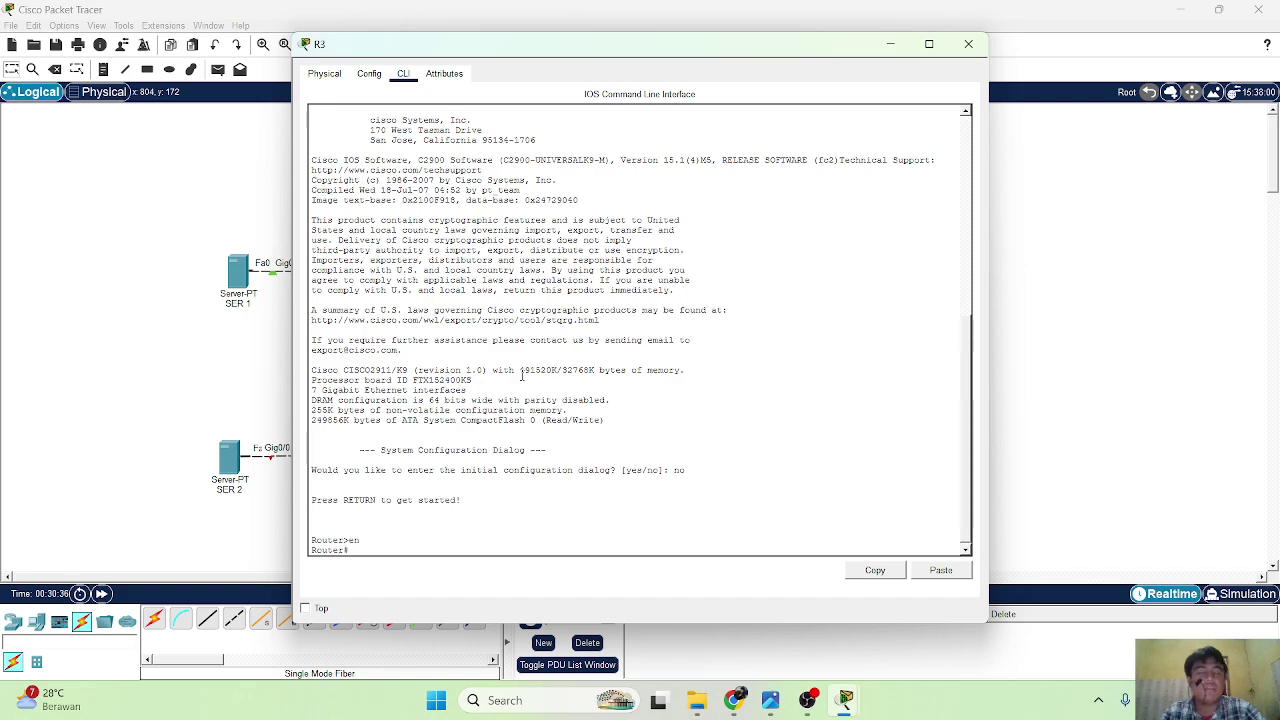
Enter global configuration mode on the router and set its hostname to R3.
text(conf t)
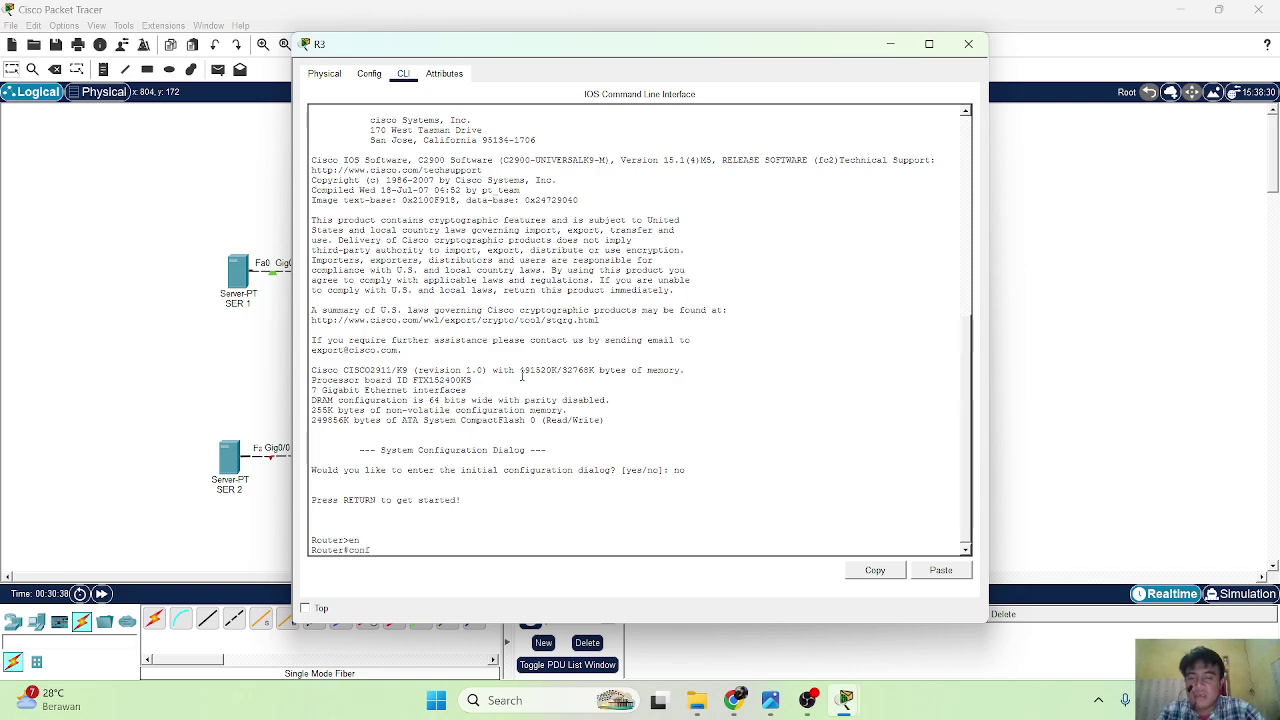
key(Return)
text(hos)
key(Tab)
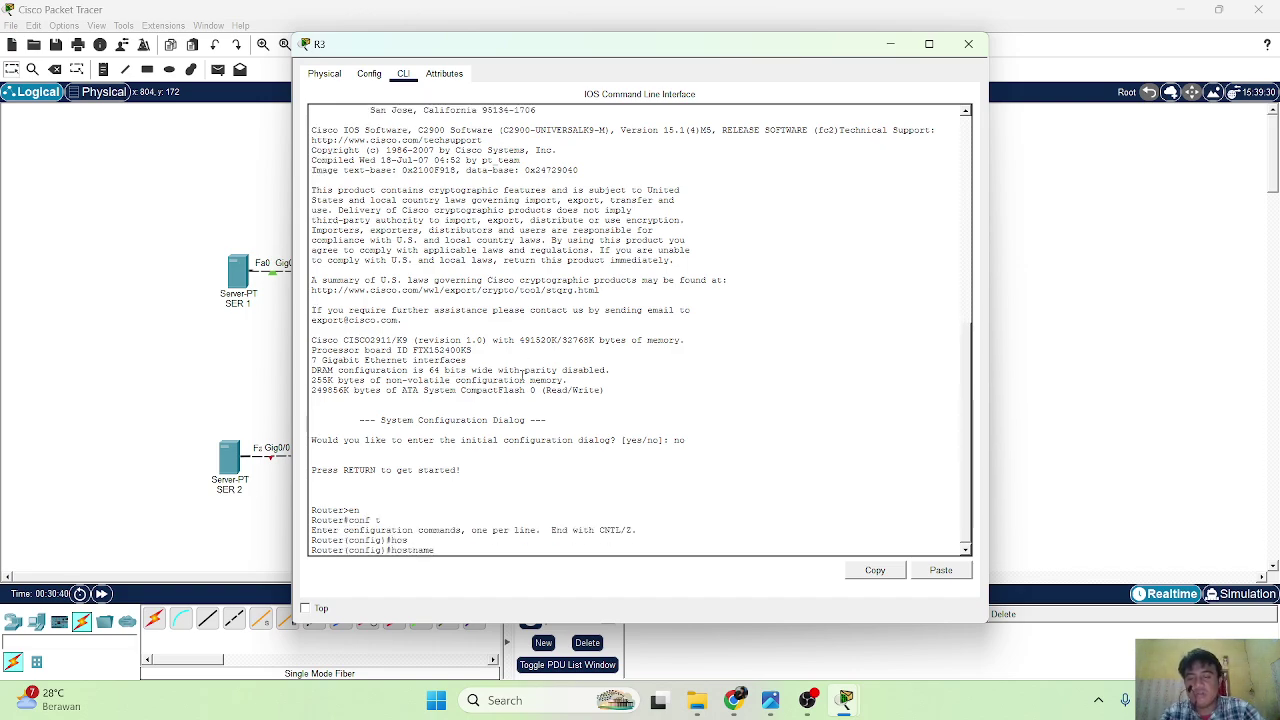
text(R3)
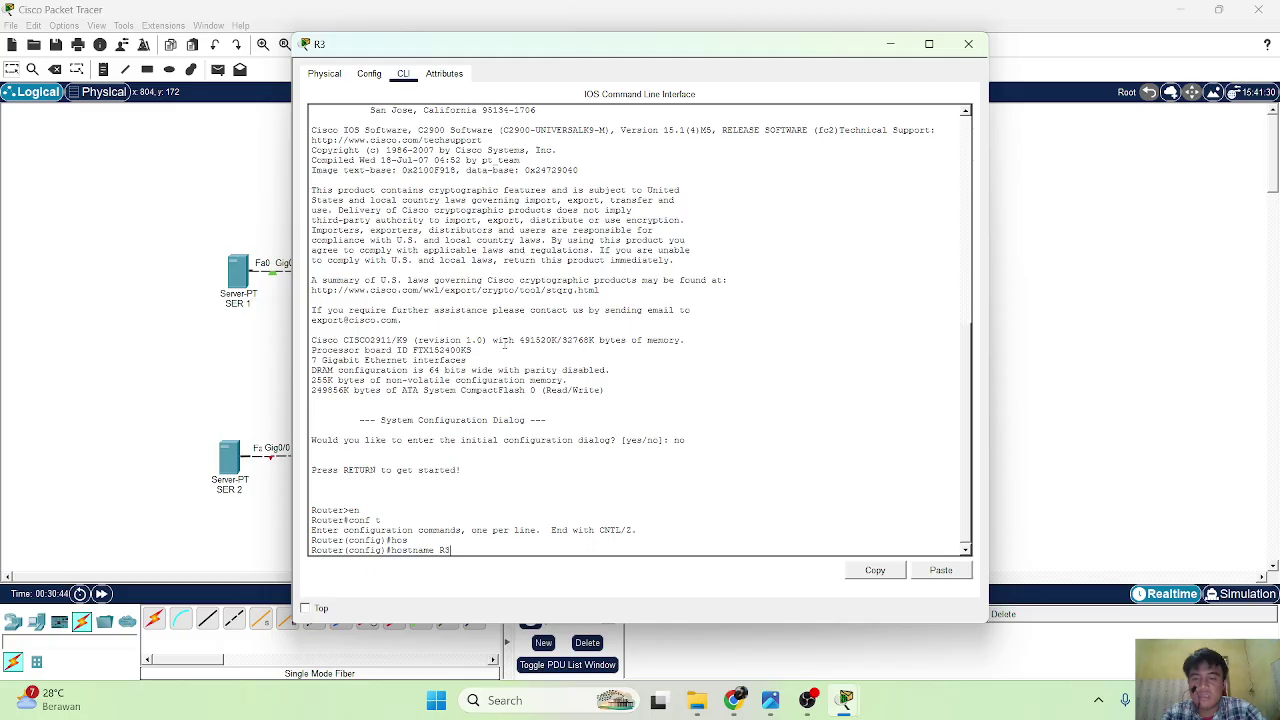
key(Return)
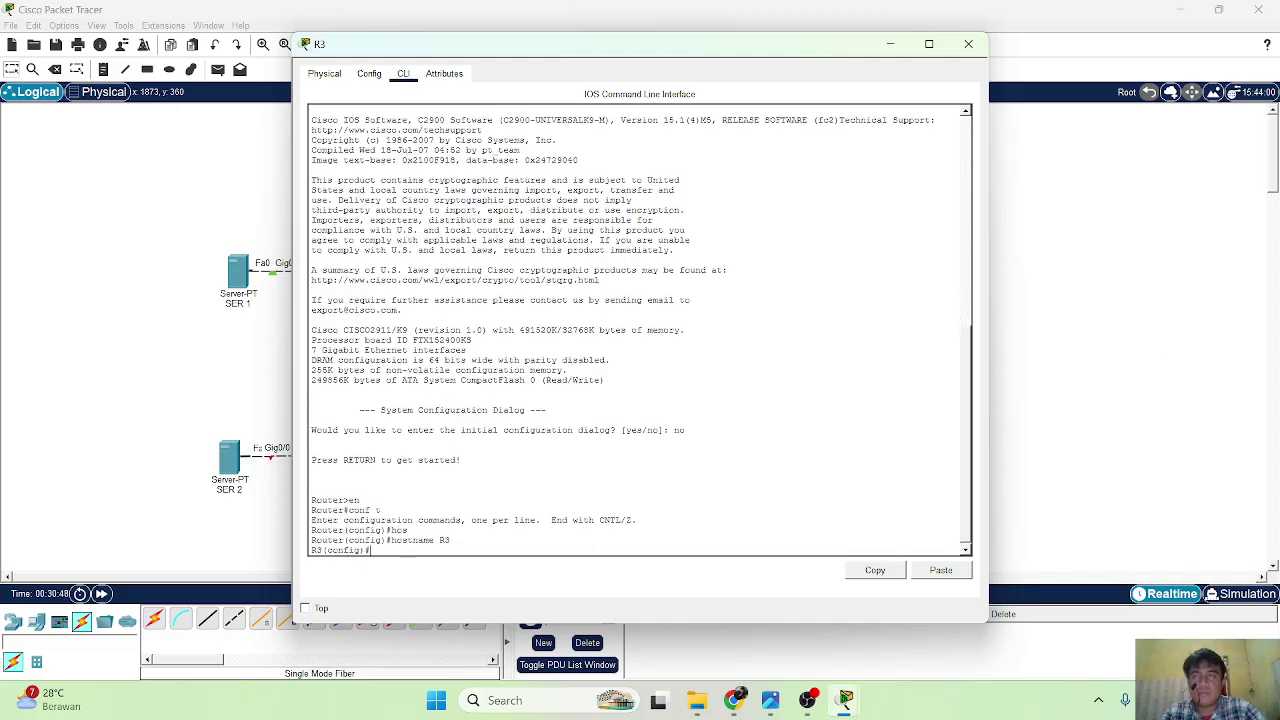
Disable DNS lookup on R3 with the no ip domain-lookup command.
text(no ip domain-look)
key(Tab)
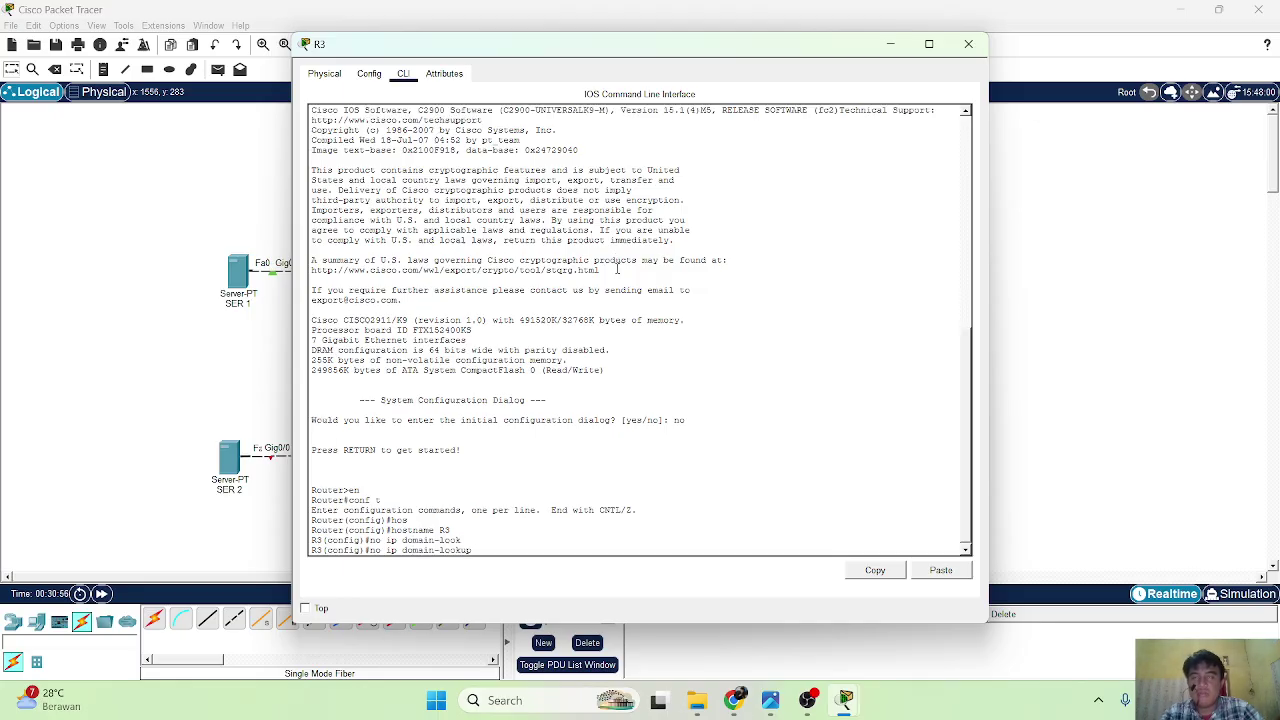
key(Return)
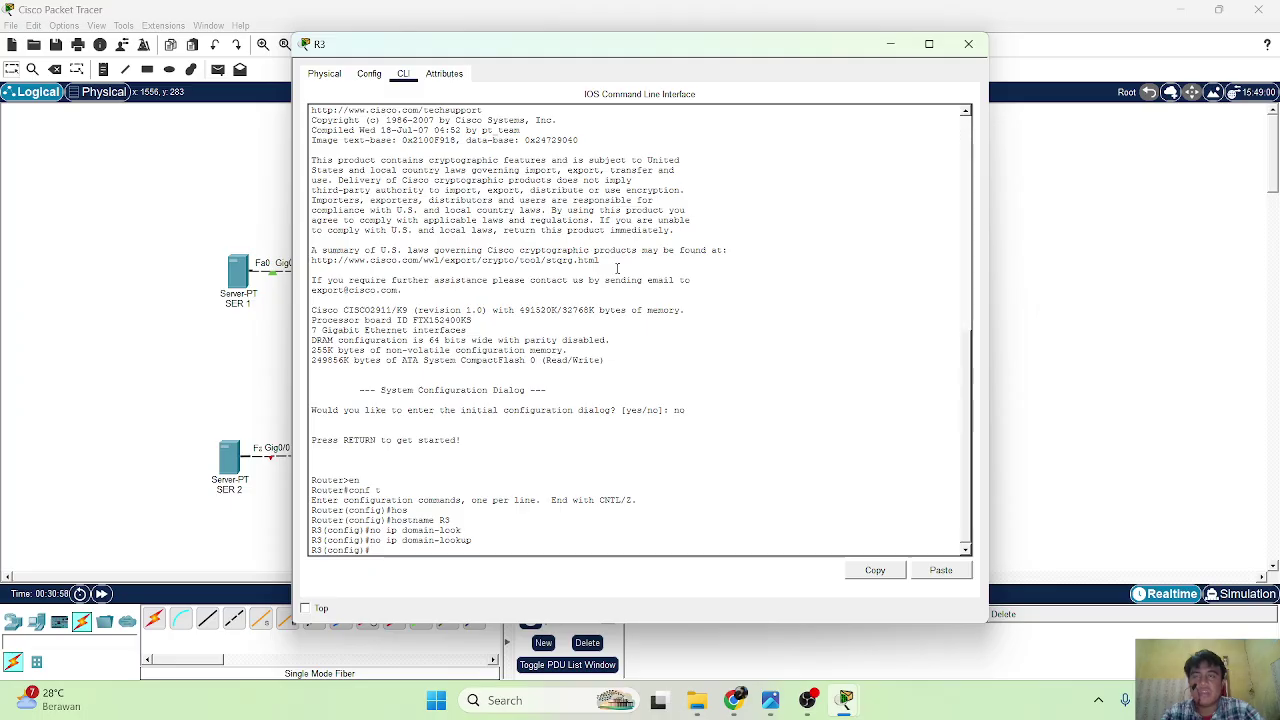
Enter interface configuration mode for gig0/0/0 on R3.
text(inter)
key(Tab)
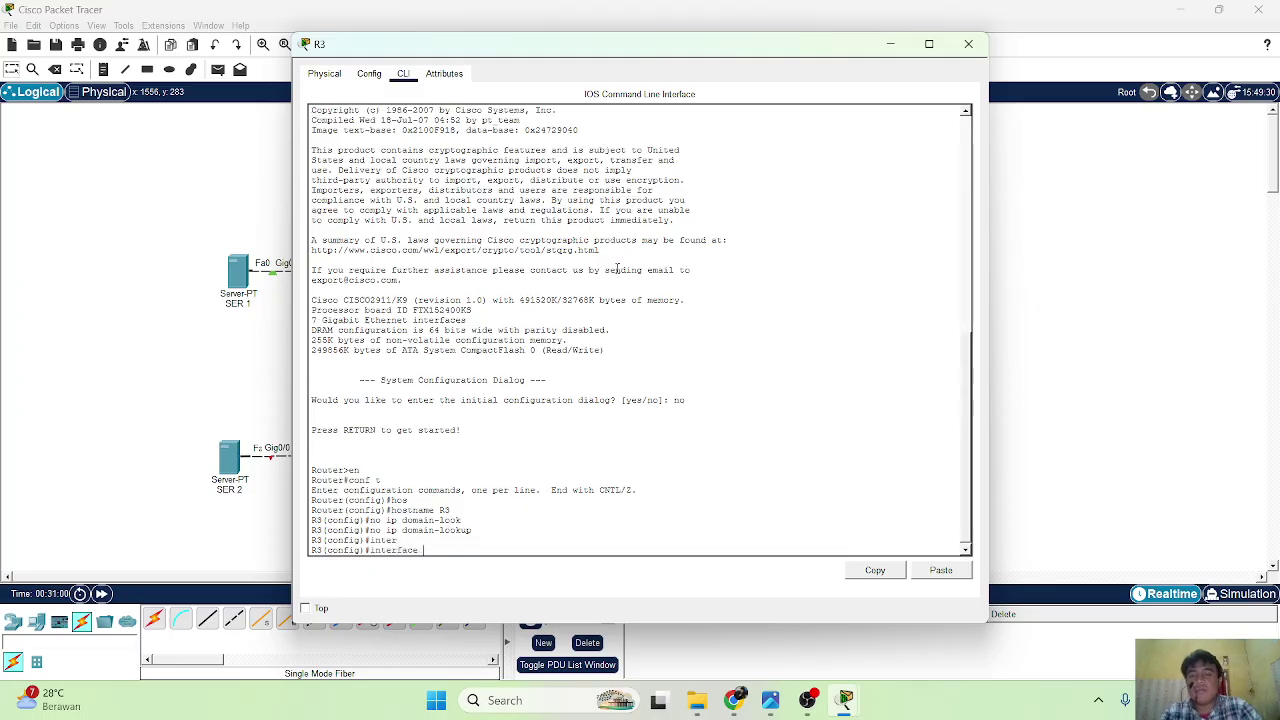
text(gig)
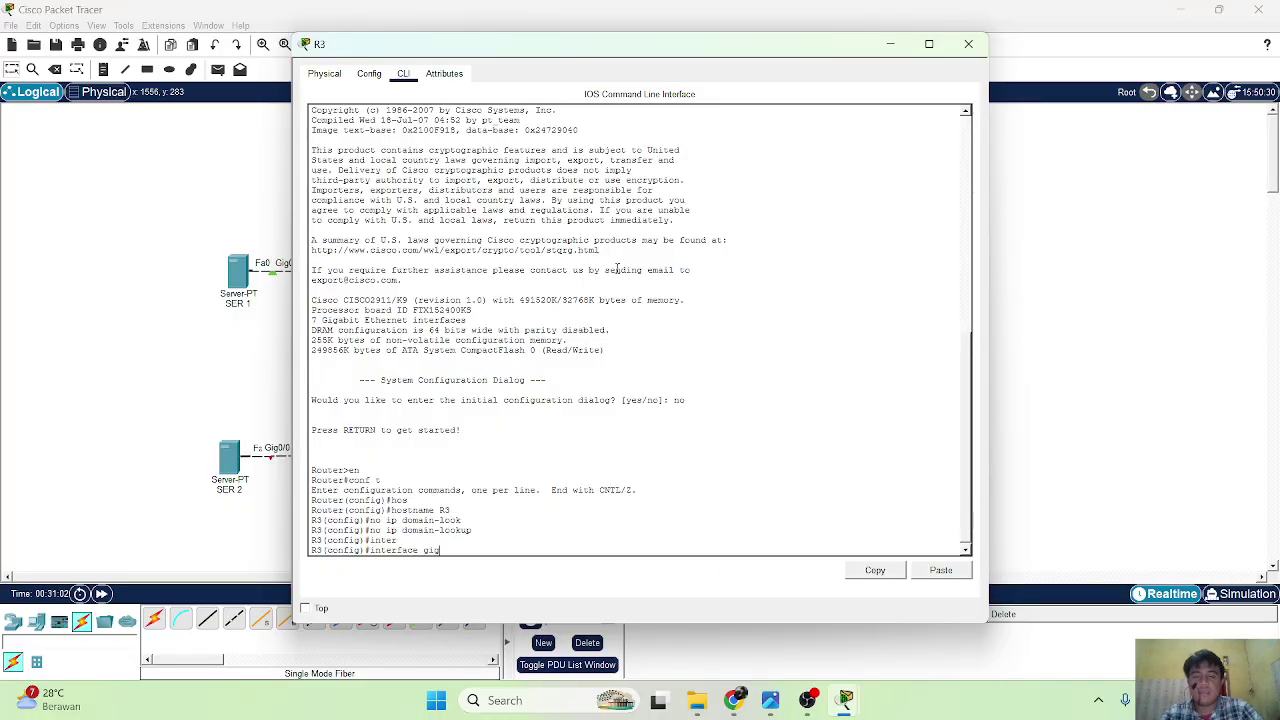
text(0/0/0)
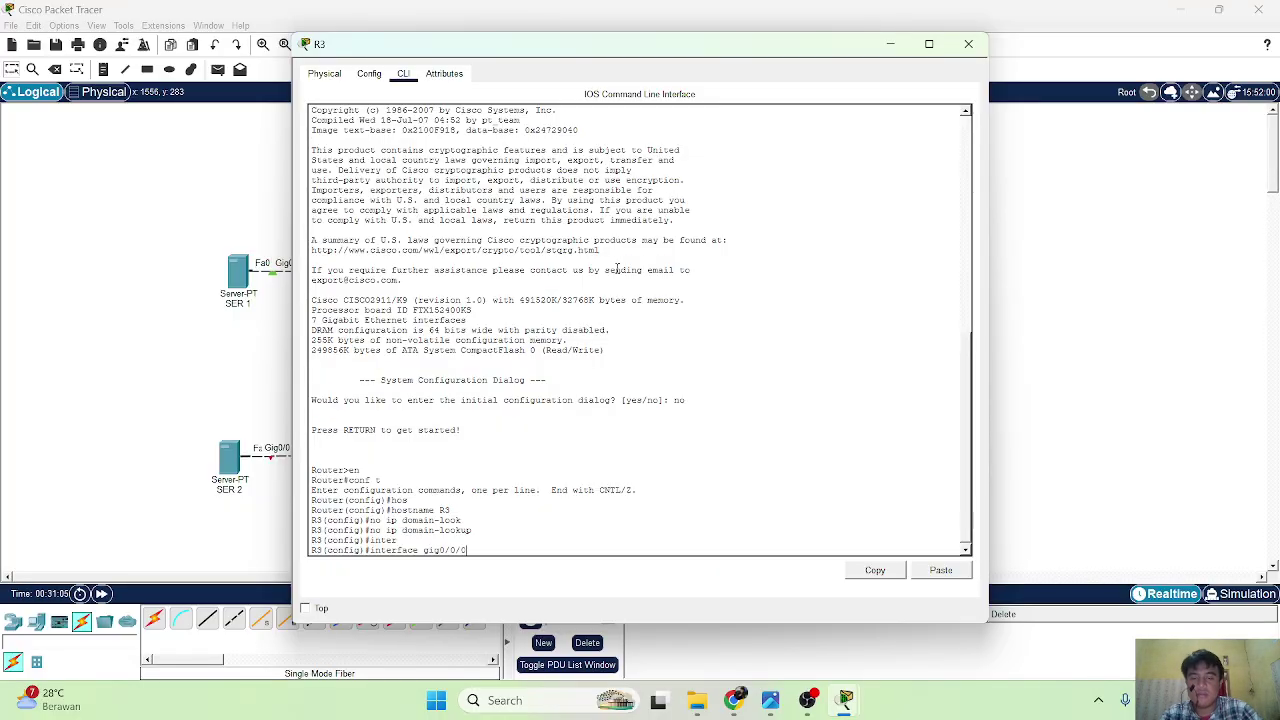
key(Return)
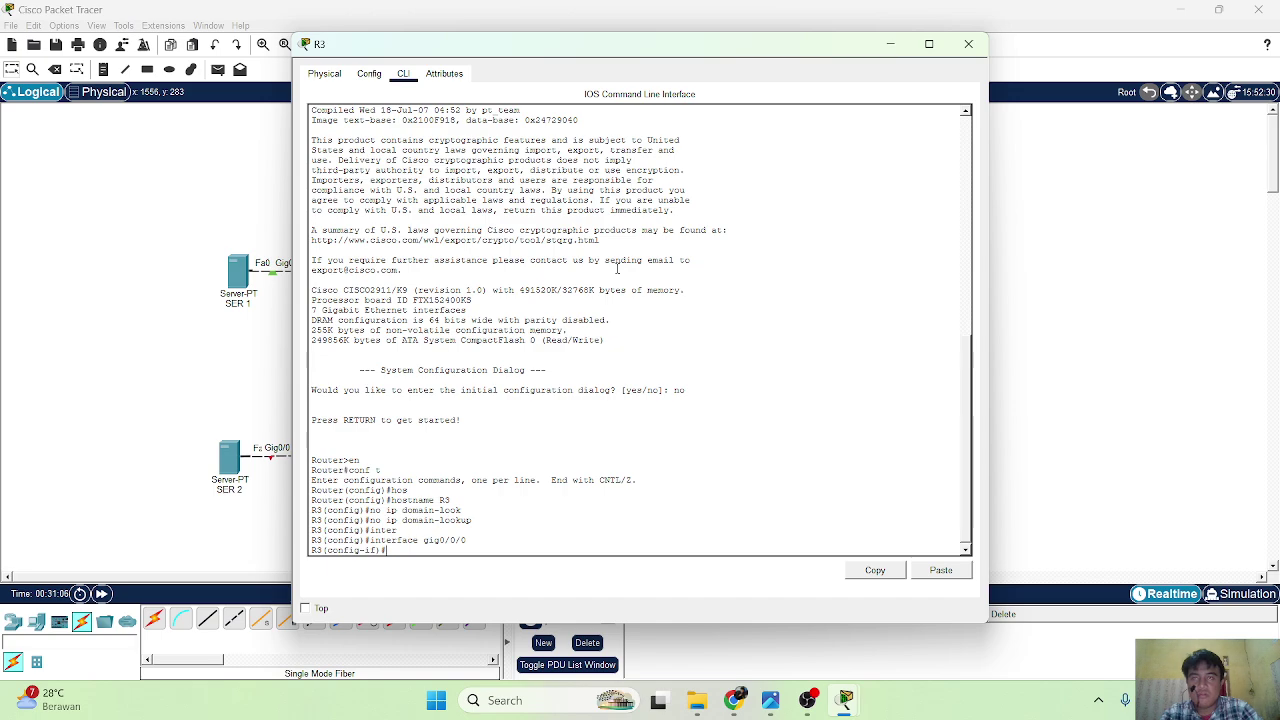
Assign IP address 172.16.1.10 with mask 255.255.255.252 to R3's interface gig0/0/0.
text(ip add)
key(Tab)
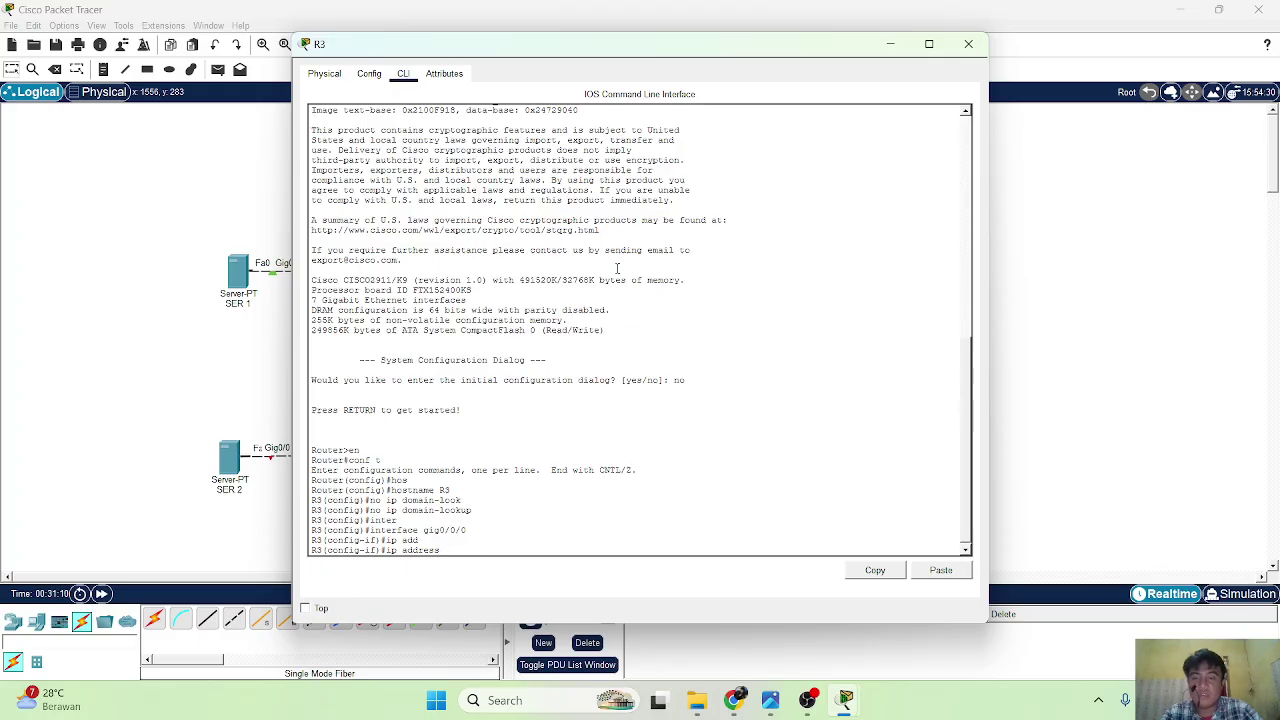
text(172)
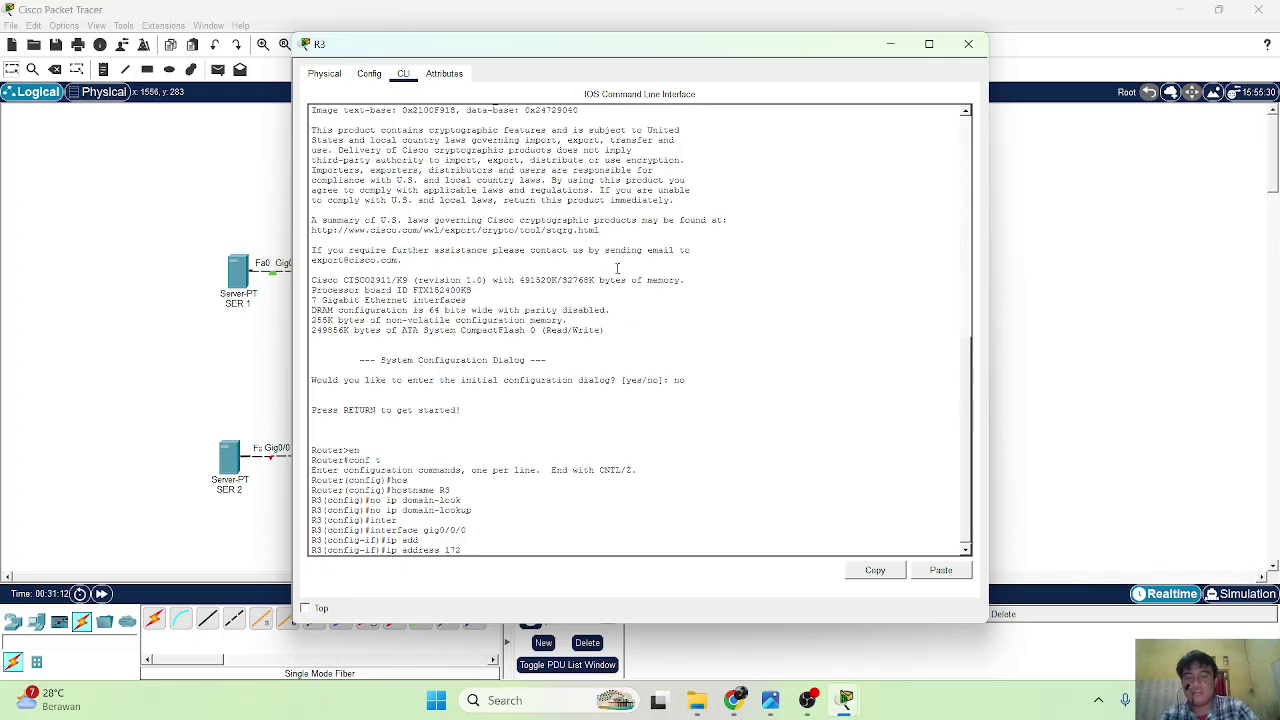
text(.6)
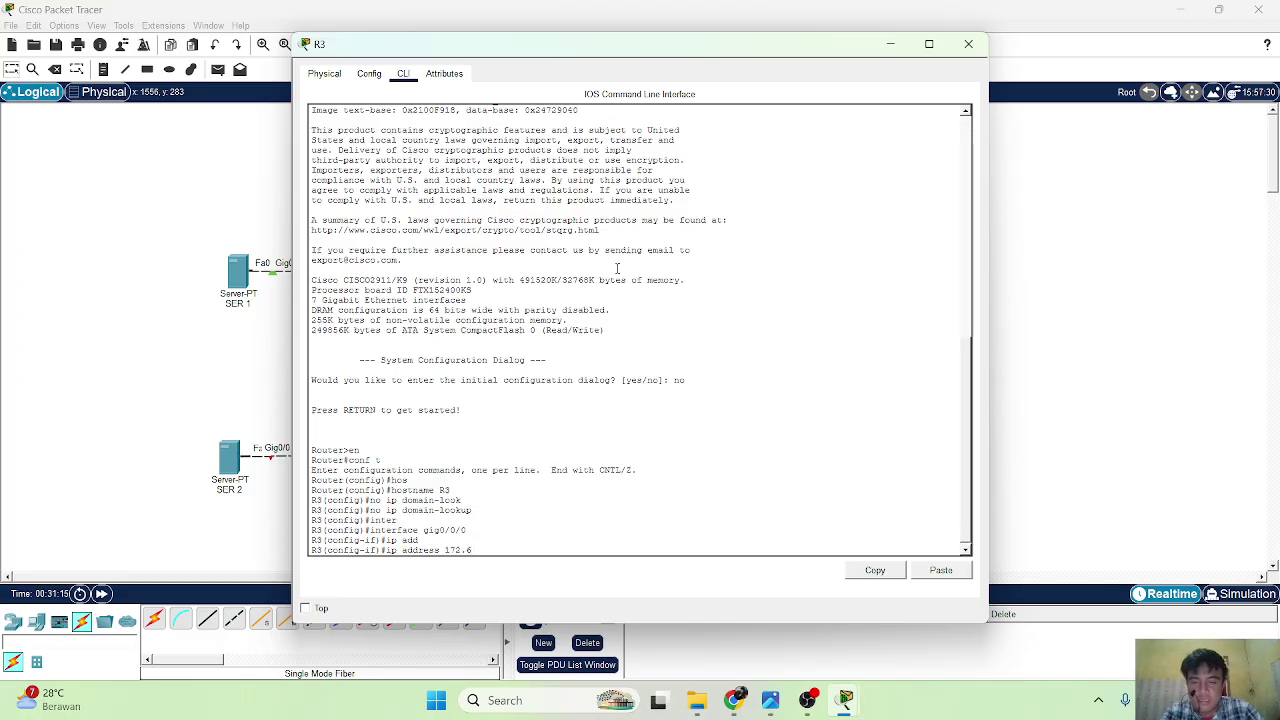
text(6)
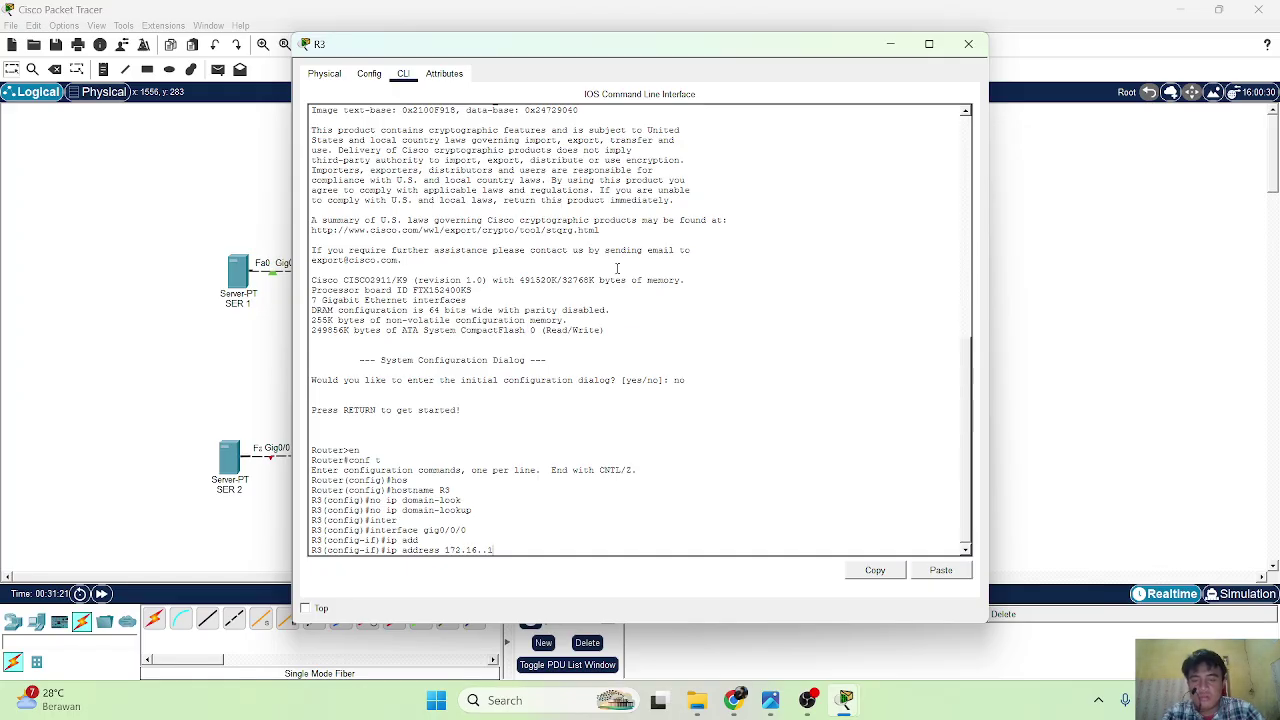
text(.1.10 255.255.255.252)
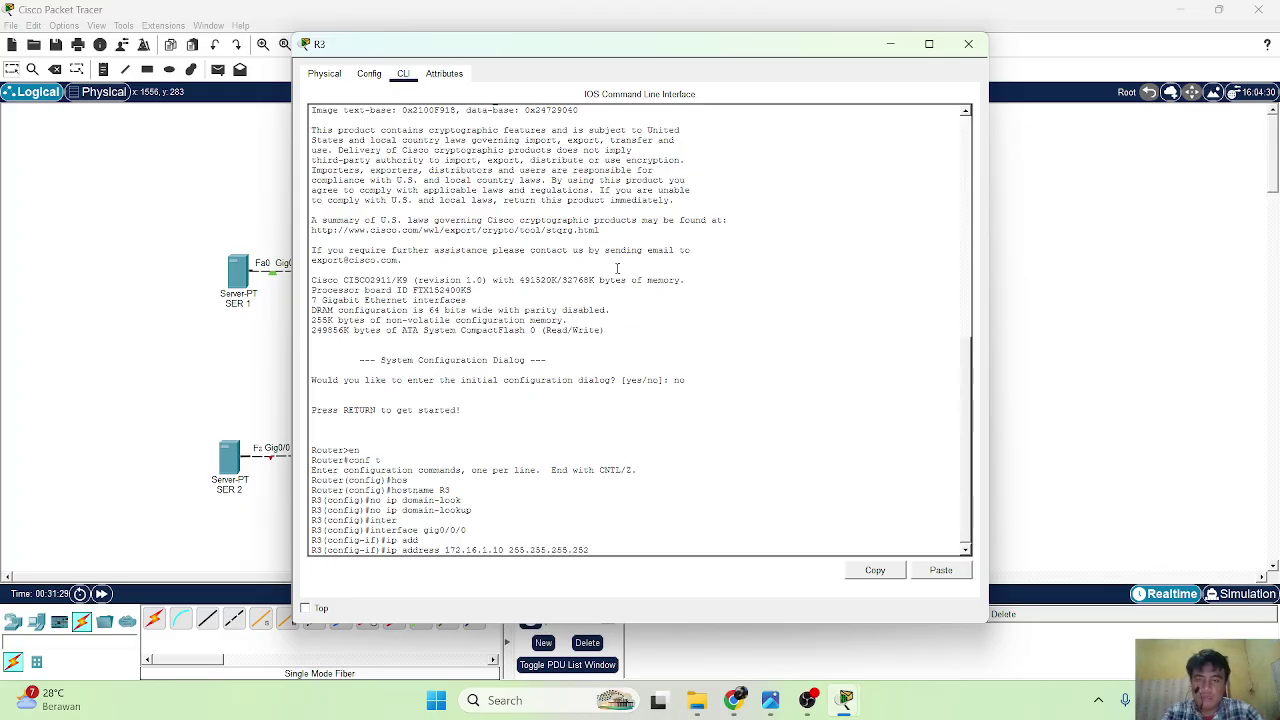
key(Return)
Enable R3's interface gig0/0/0 with the no shutdown command.
text(no shu)
key(Tab)
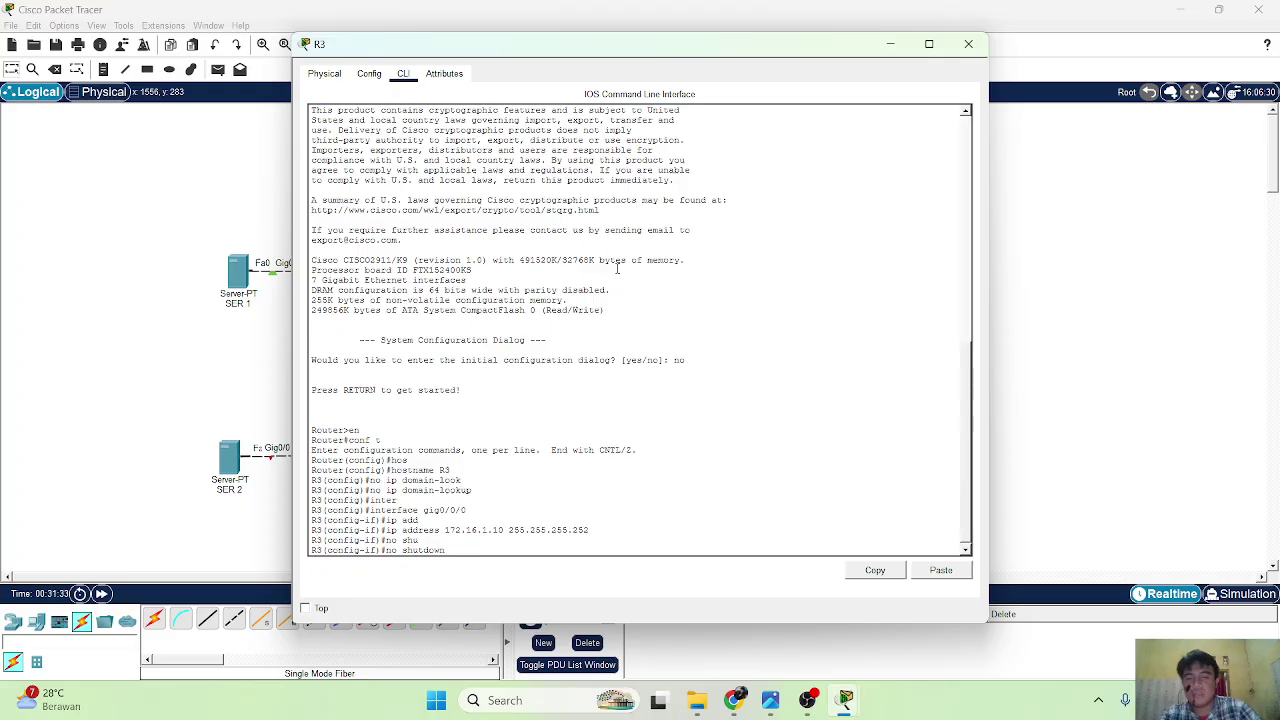
key(Return)
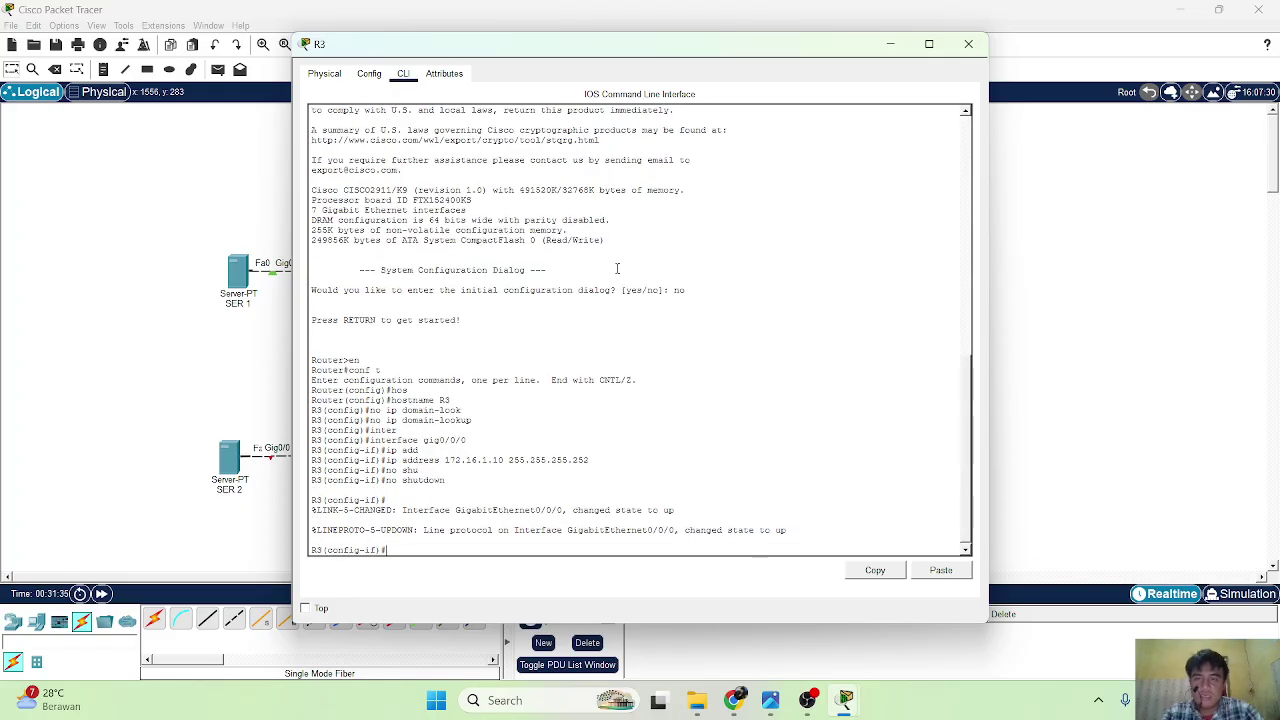
Move the R3 window aside to uncover the Region 1 topology and exit the gig0/0/0 interface configuration.
drag(719, 48, 950, 79)
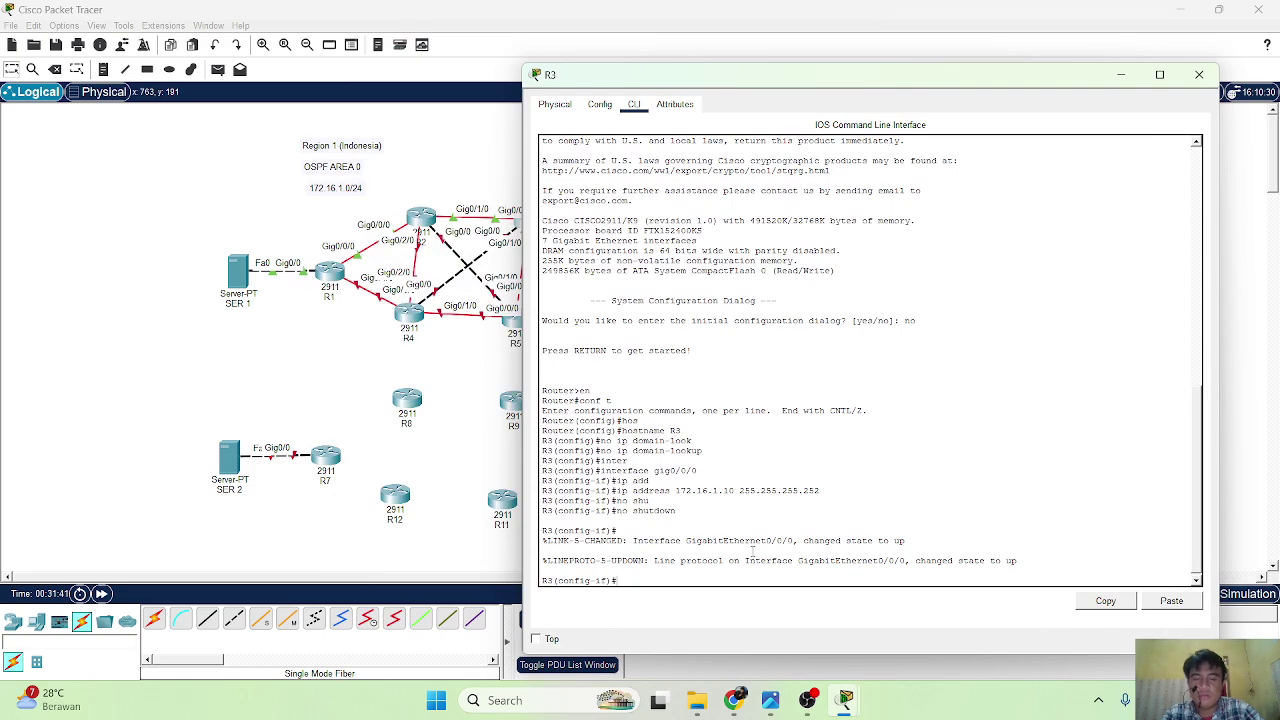
key(Return)
key(Return)
text(exi)
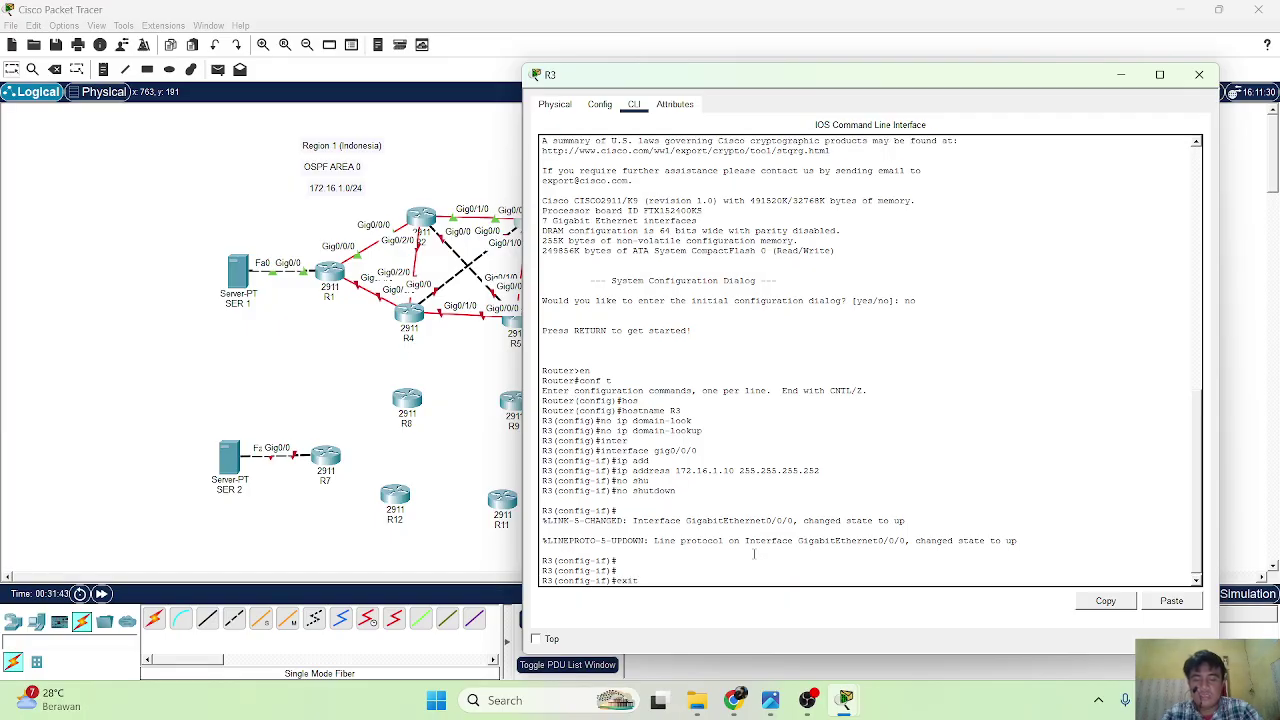
text(t)
key(Return)
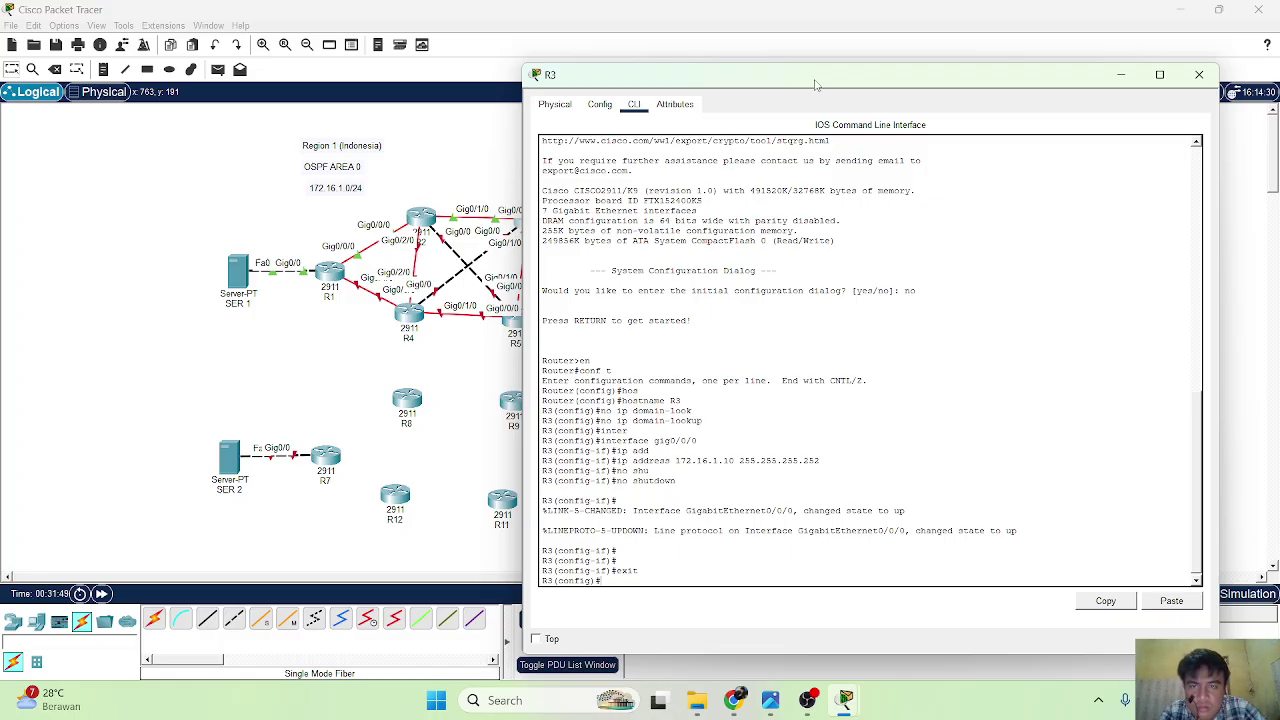
Uncover router R3 in the topology, nudge its icon slightly, and bring its command line back up.
drag(818, 82, 891, 109)
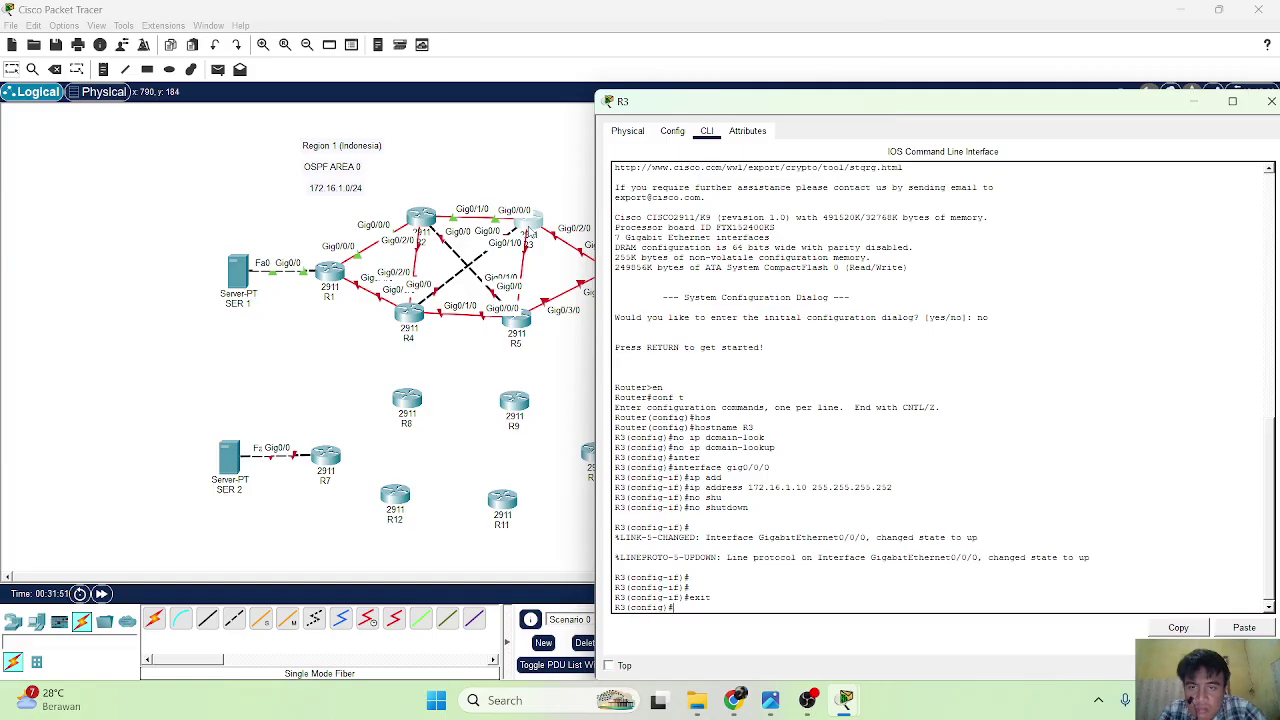
click(537, 230)
drag(530, 215, 528, 225)
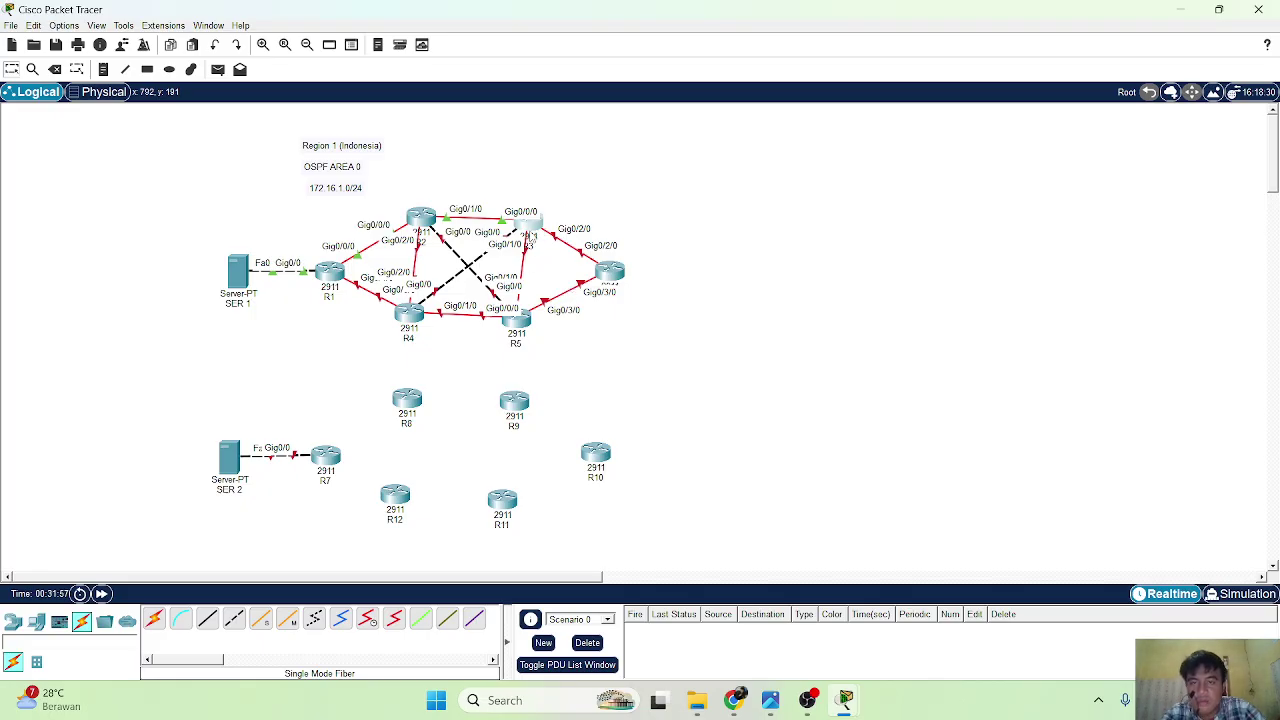
click(531, 228)
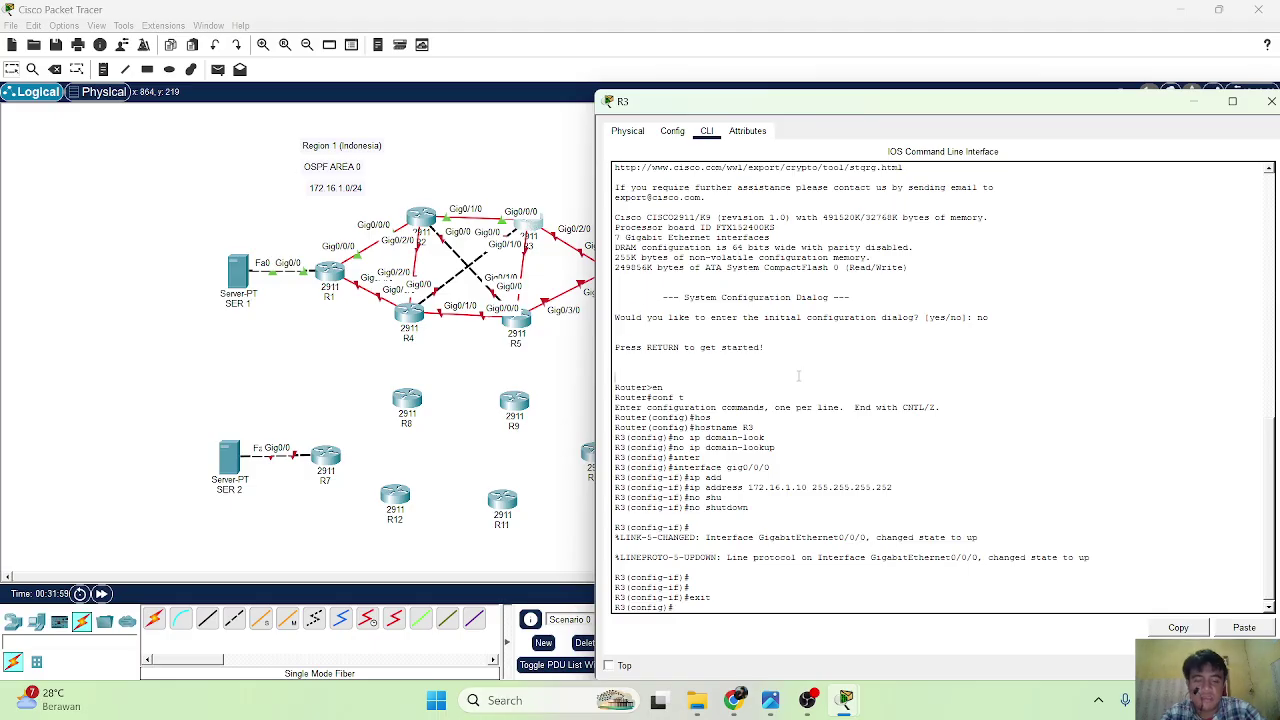
key(Return)
key(Return)
key(Return)
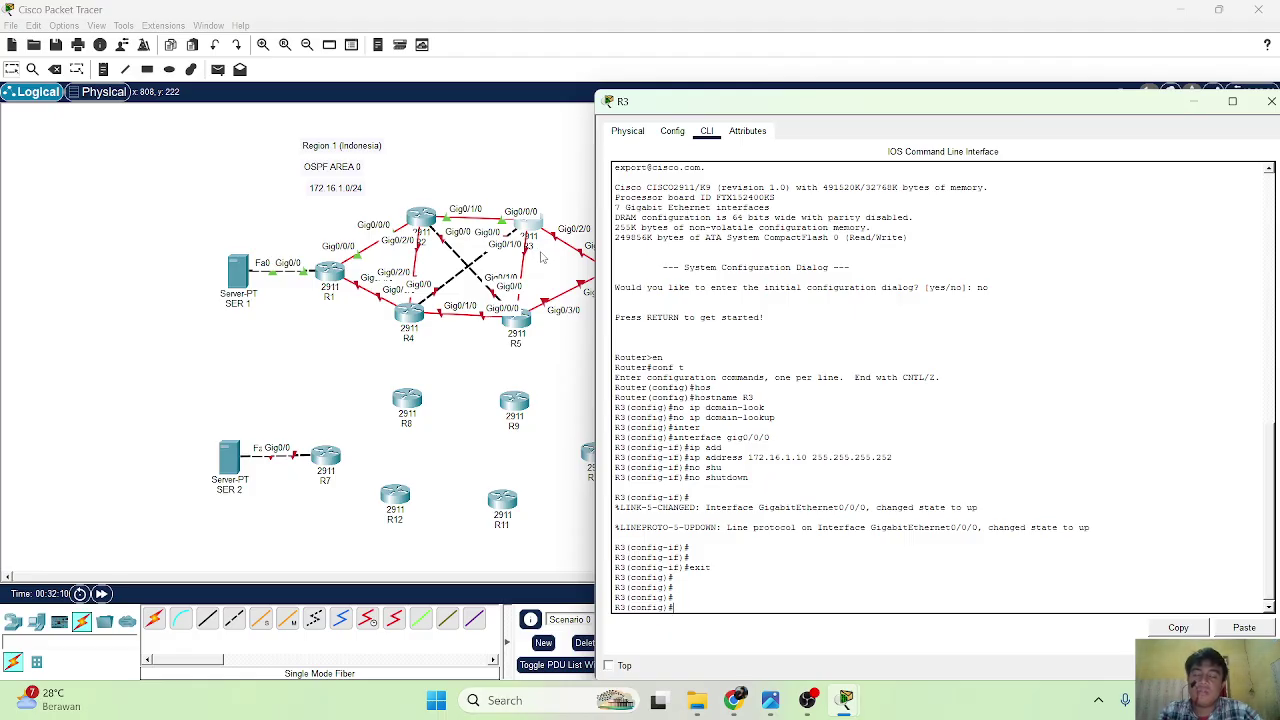
key(Return)
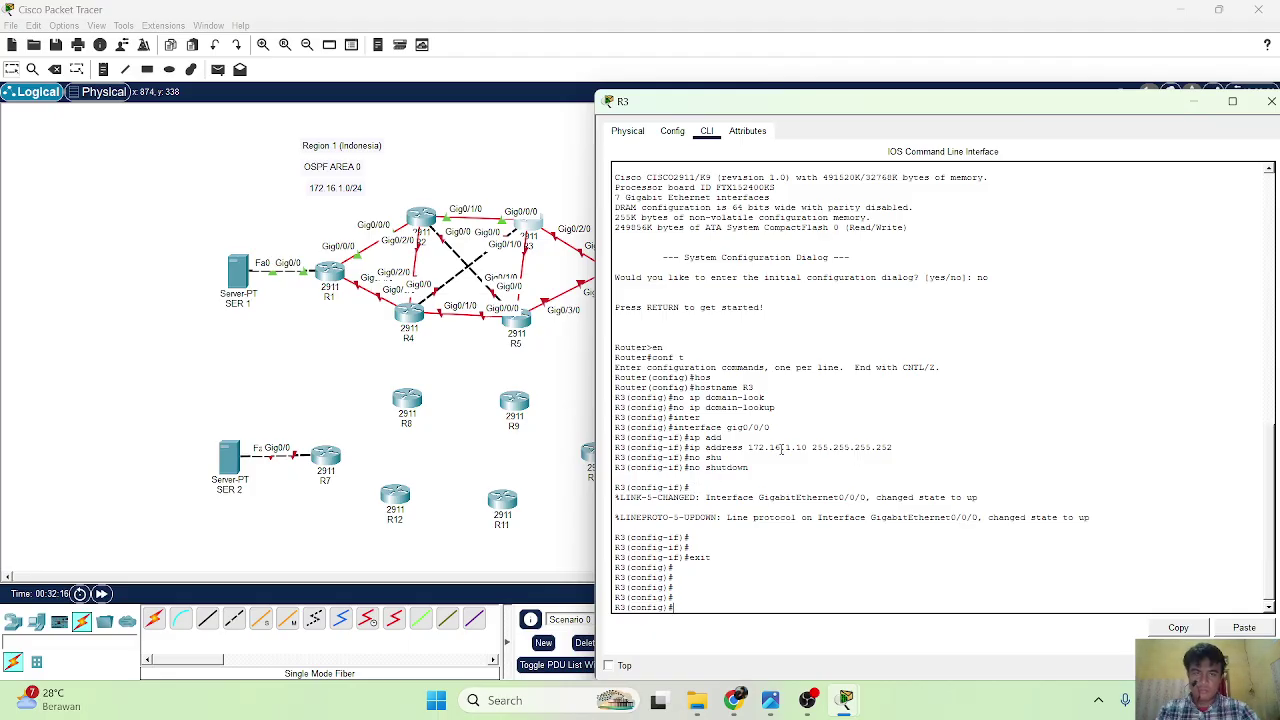
Enter configuration of R3's interface g0/0 and begin its ip address command with 172.
drag(1021, 107, 983, 110)
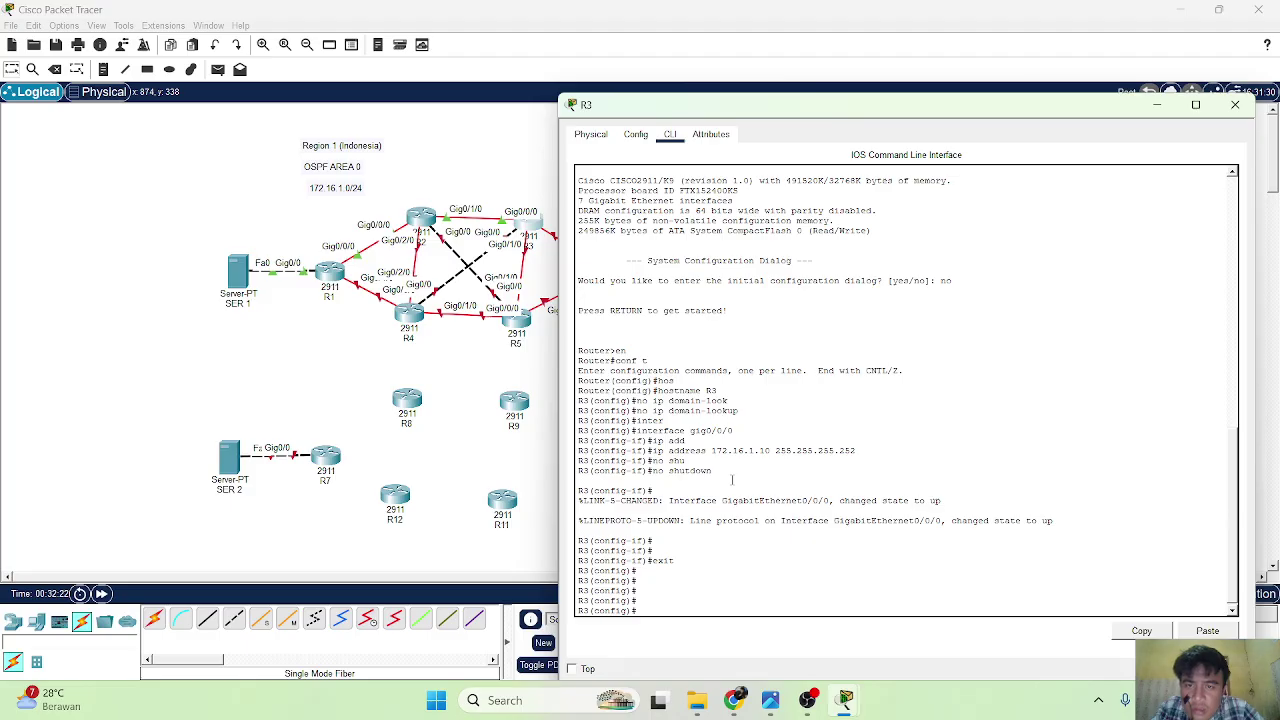
text(inter)
key(Tab)
text(g0/0)
key(Return)
text(ip add)
key(Tab)
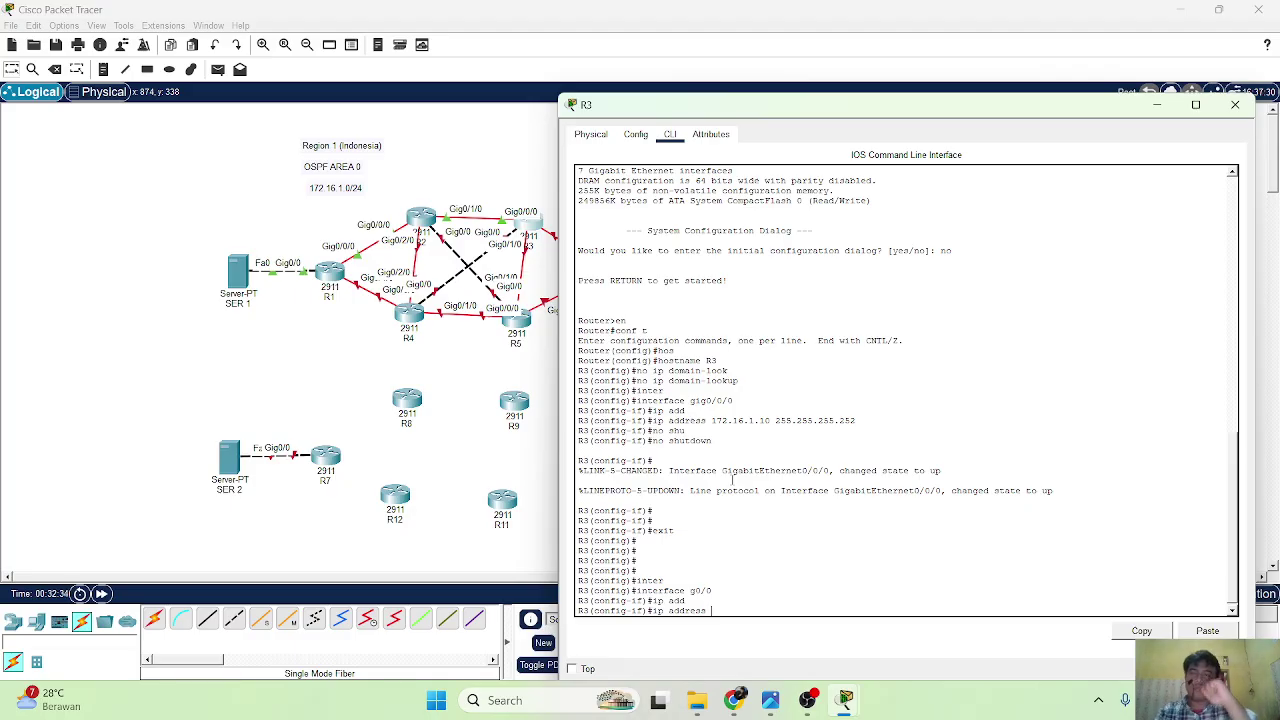
text(172.)
key(BackSpace)
key(BackSpace)
key(BackSpace)
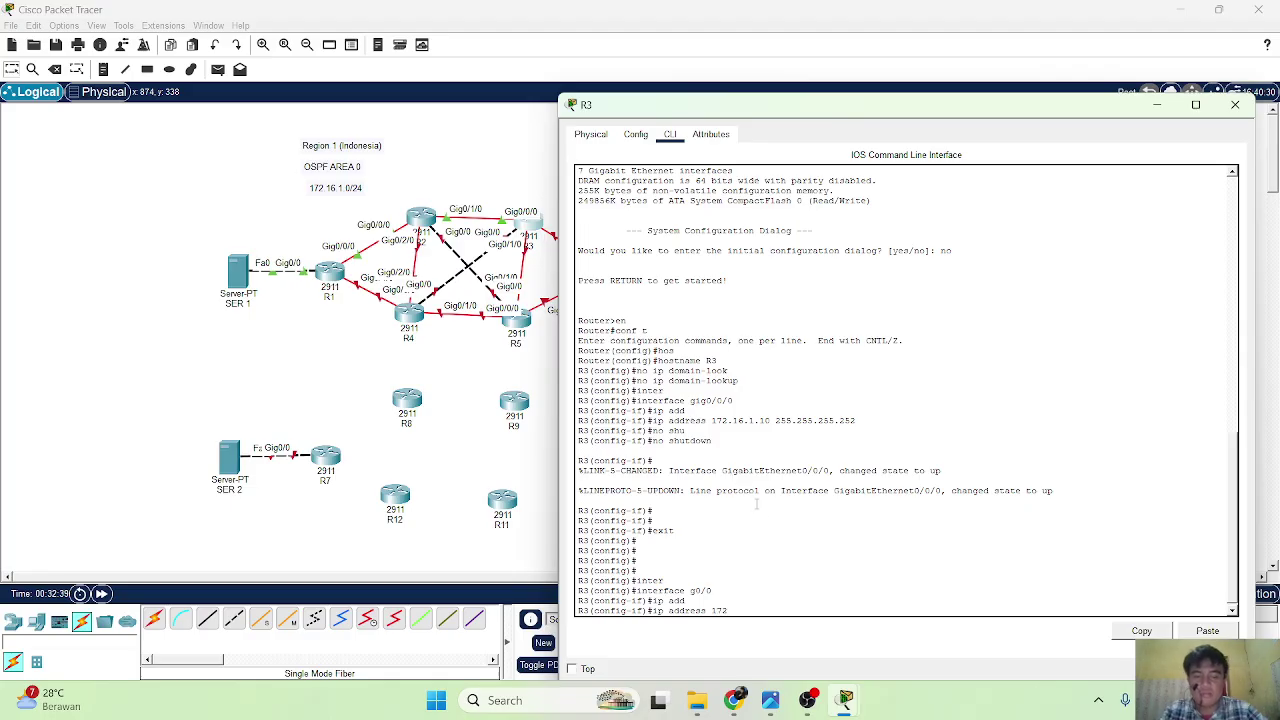
Check the router links and interface labels in the reference topology image, and return to R3's command line.
click(770, 700)
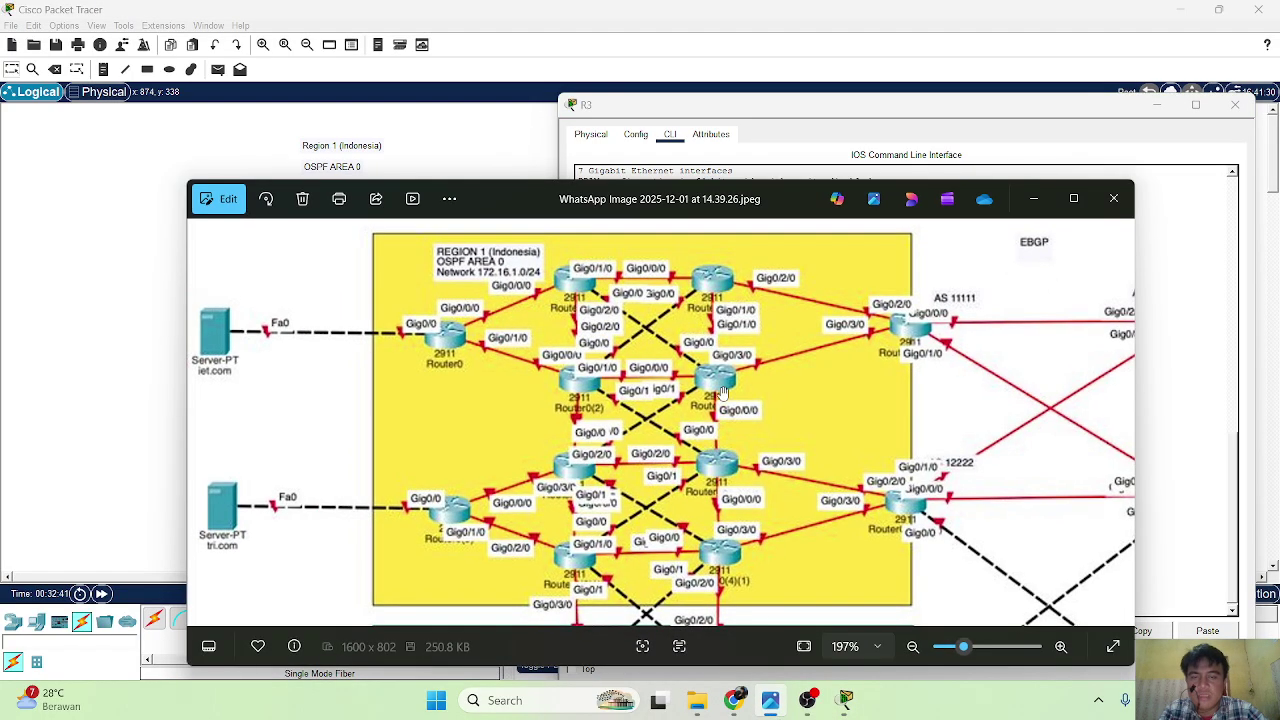
drag(765, 445, 421, 444)
drag(605, 387, 341, 516)
drag(589, 503, 518, 273)
drag(751, 397, 1058, 362)
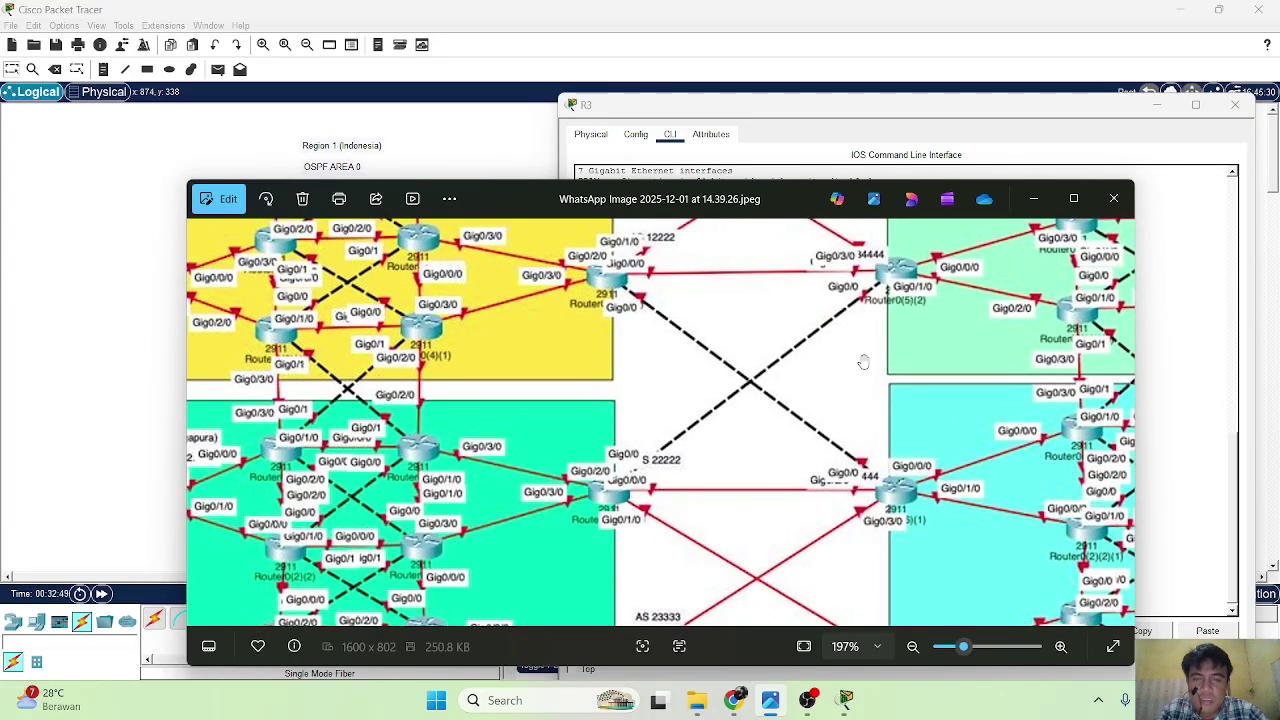
drag(814, 351, 1122, 597)
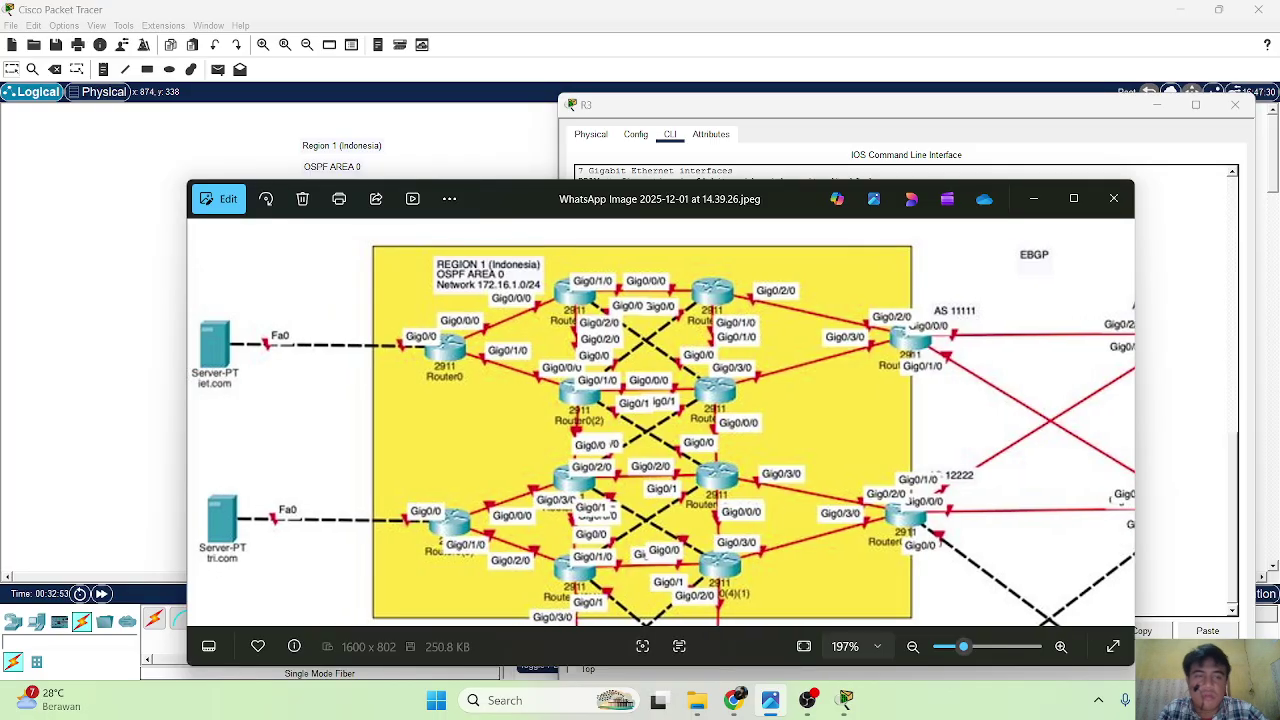
click(1023, 192)
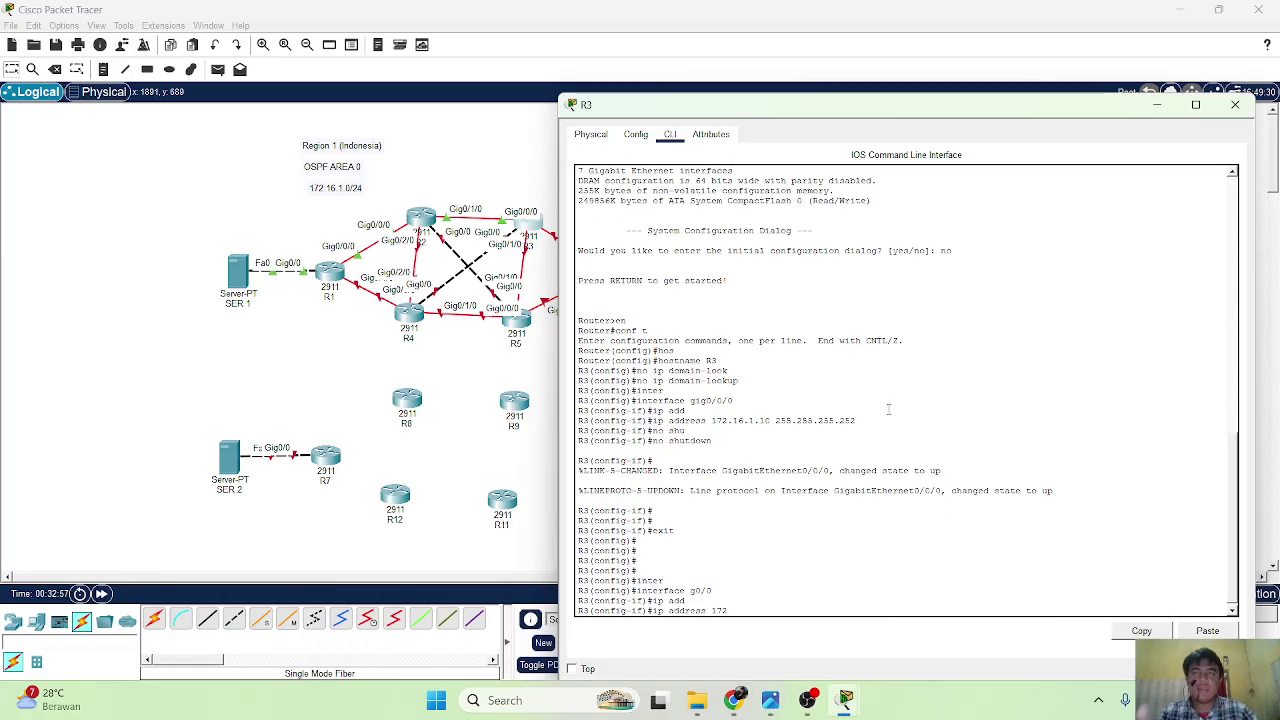
Complete the address command with IP 172.16.1.77 and mask 255.255.255.252 for R3's interface g0/0.
text(6.1.77 255)
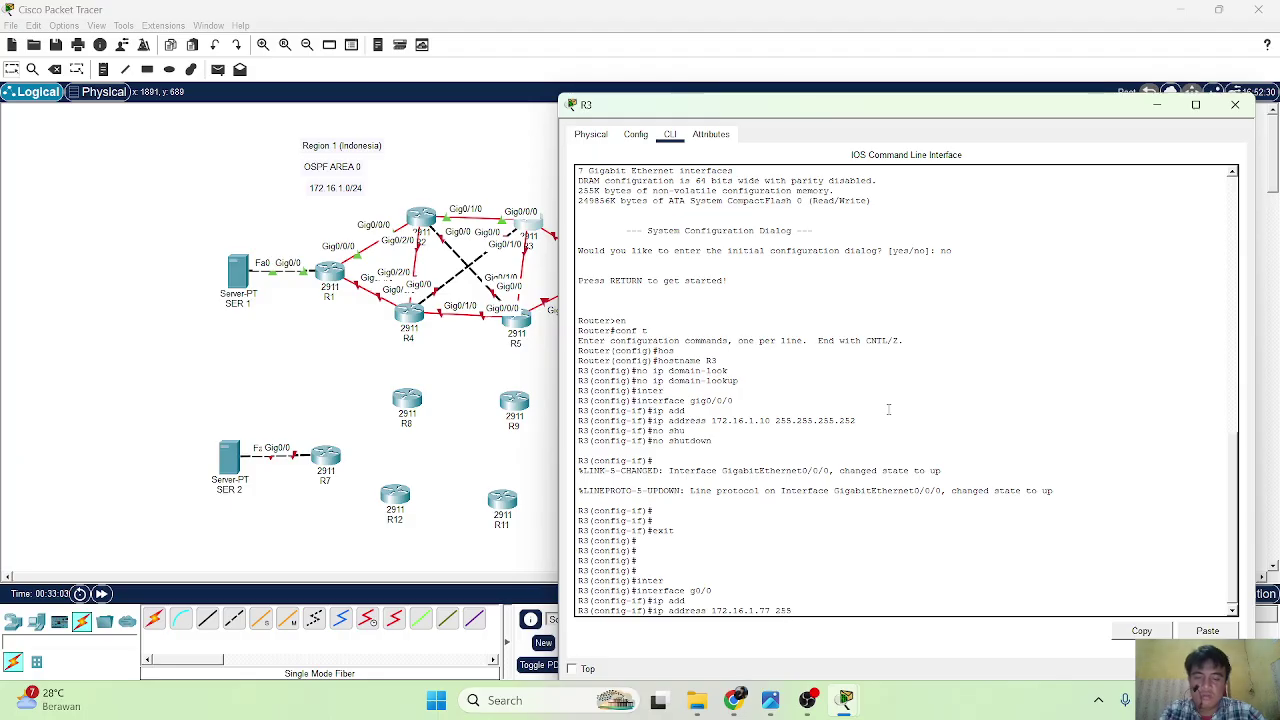
text(.255.255)
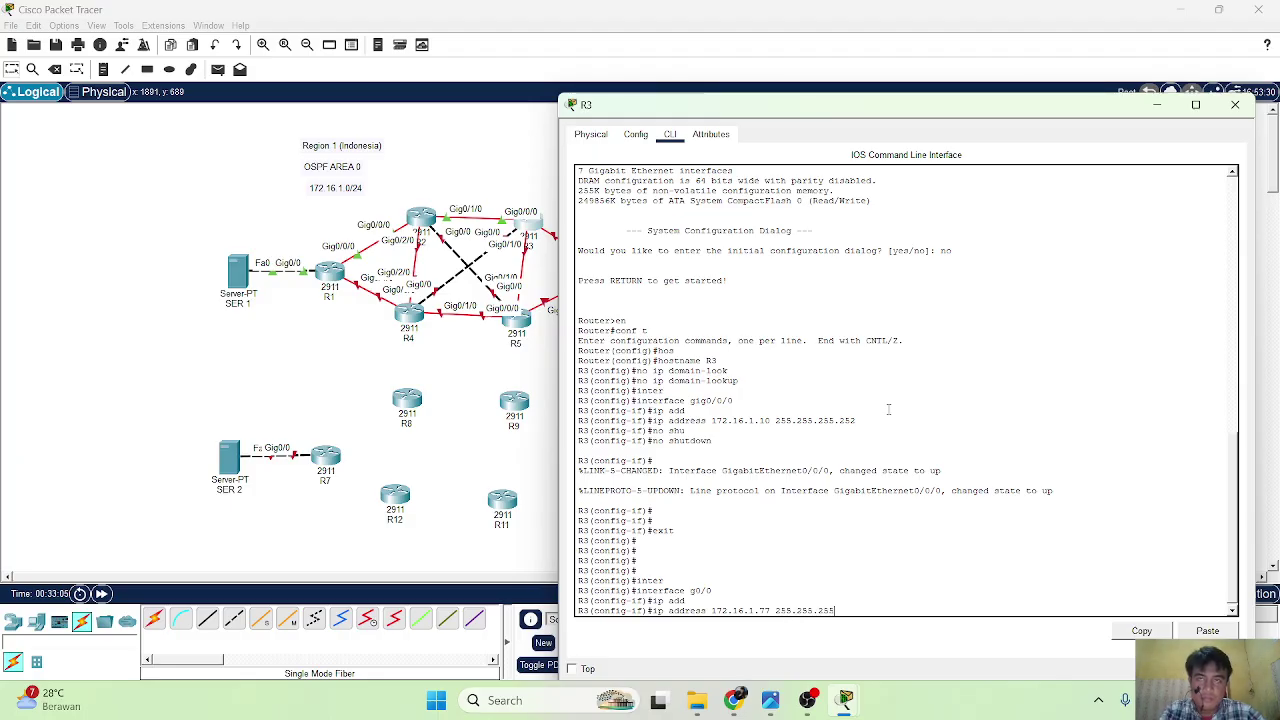
text(.252)
key(Return)
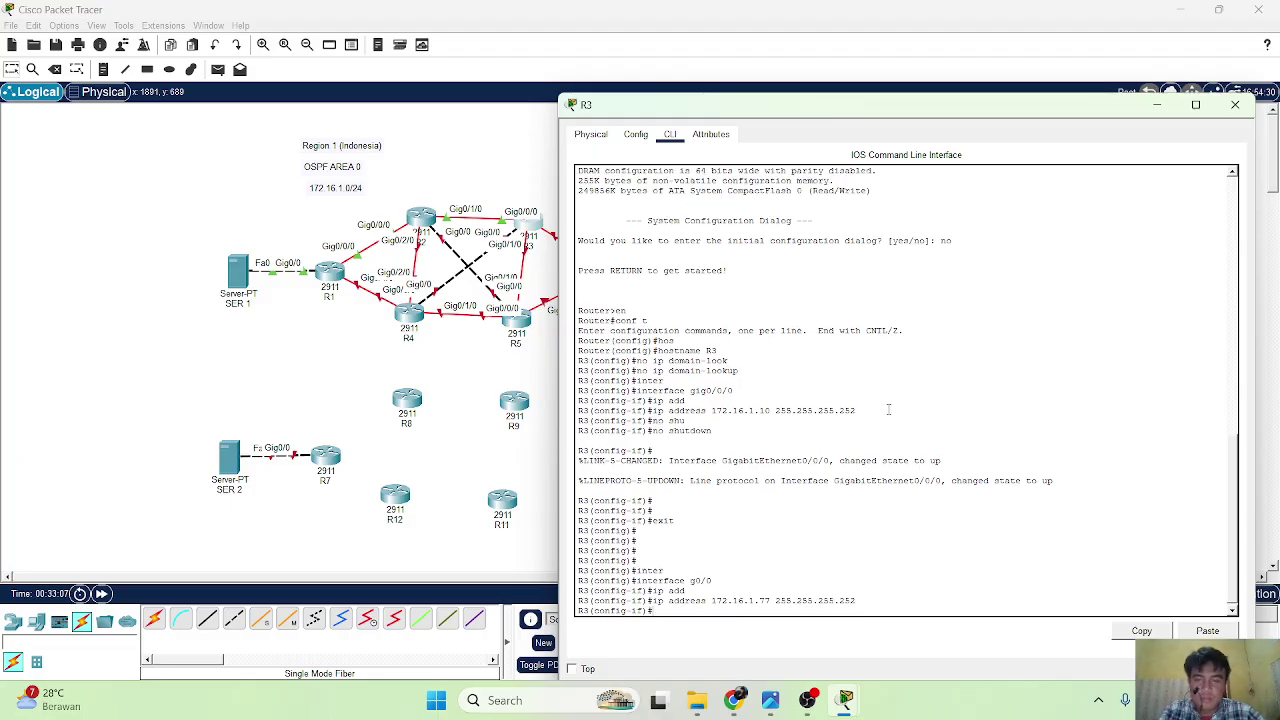
Enable R3's interface g0/0 with the no shutdown command.
text(no shutdown)
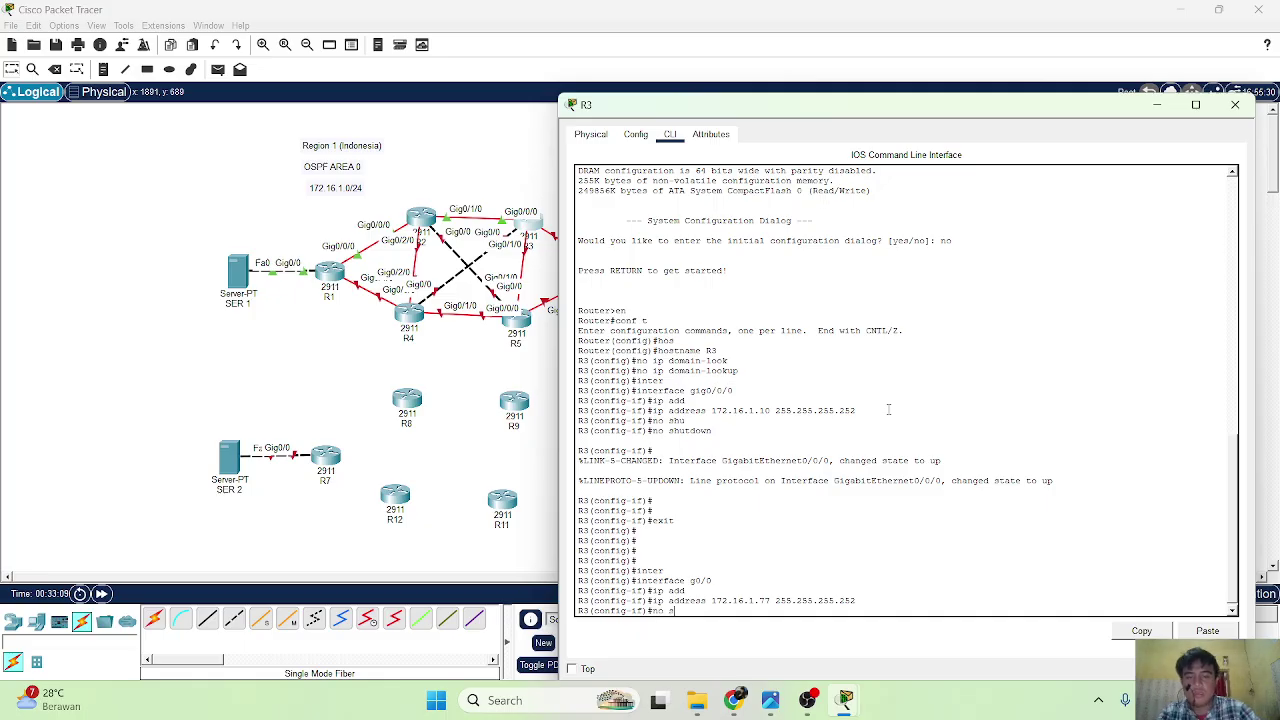
key(Tab)
key(Return)
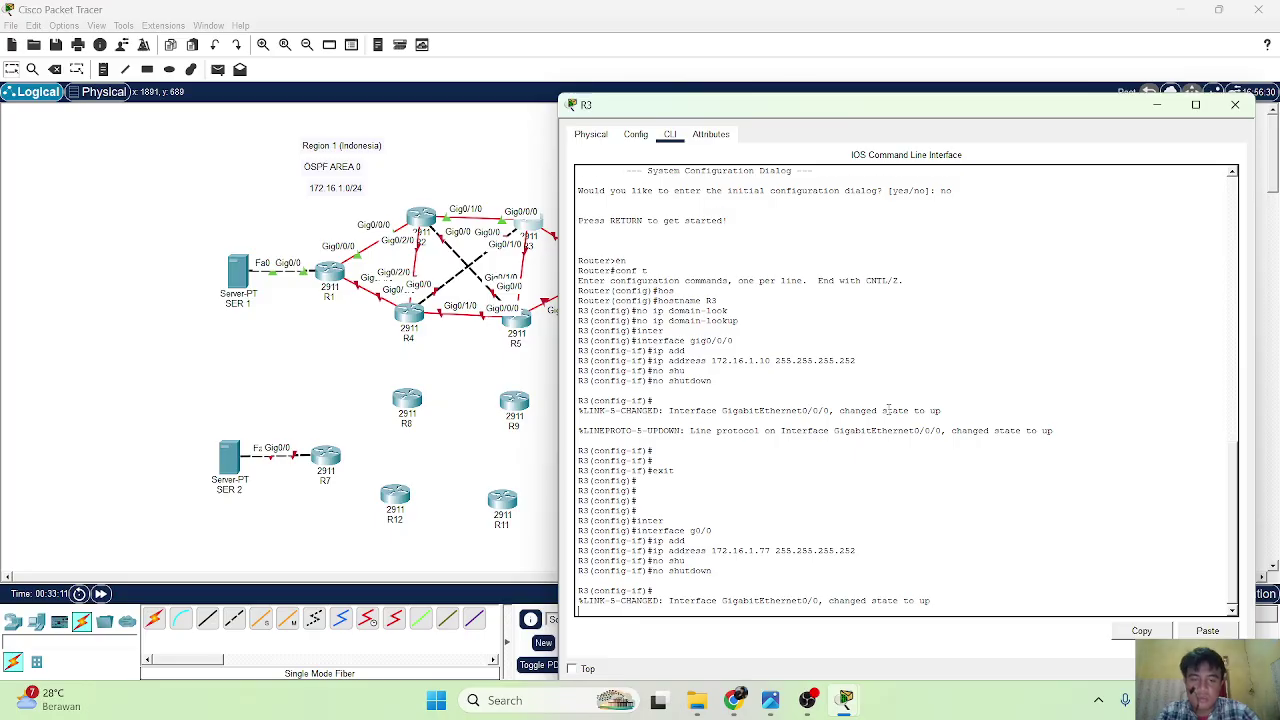
key(Return)
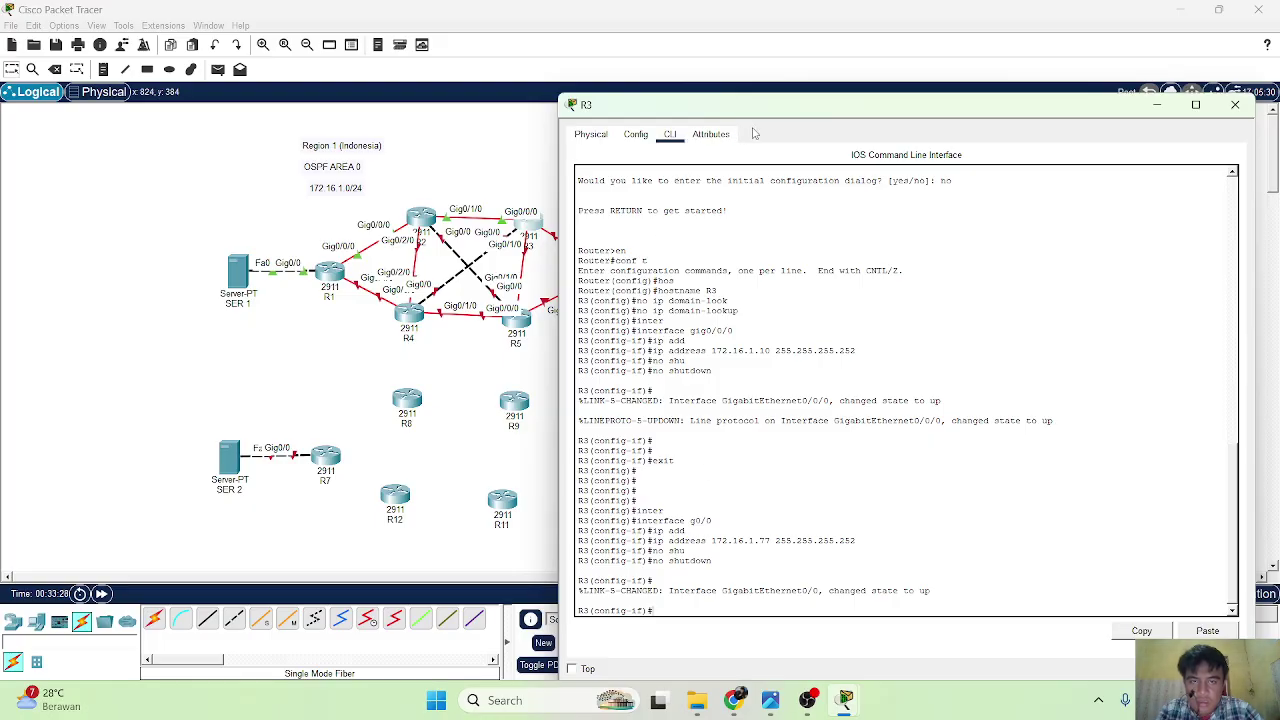
Move the R3 window aside to check R3's links in the topology and exit the g0/0 interface configuration.
drag(790, 117, 691, 322)
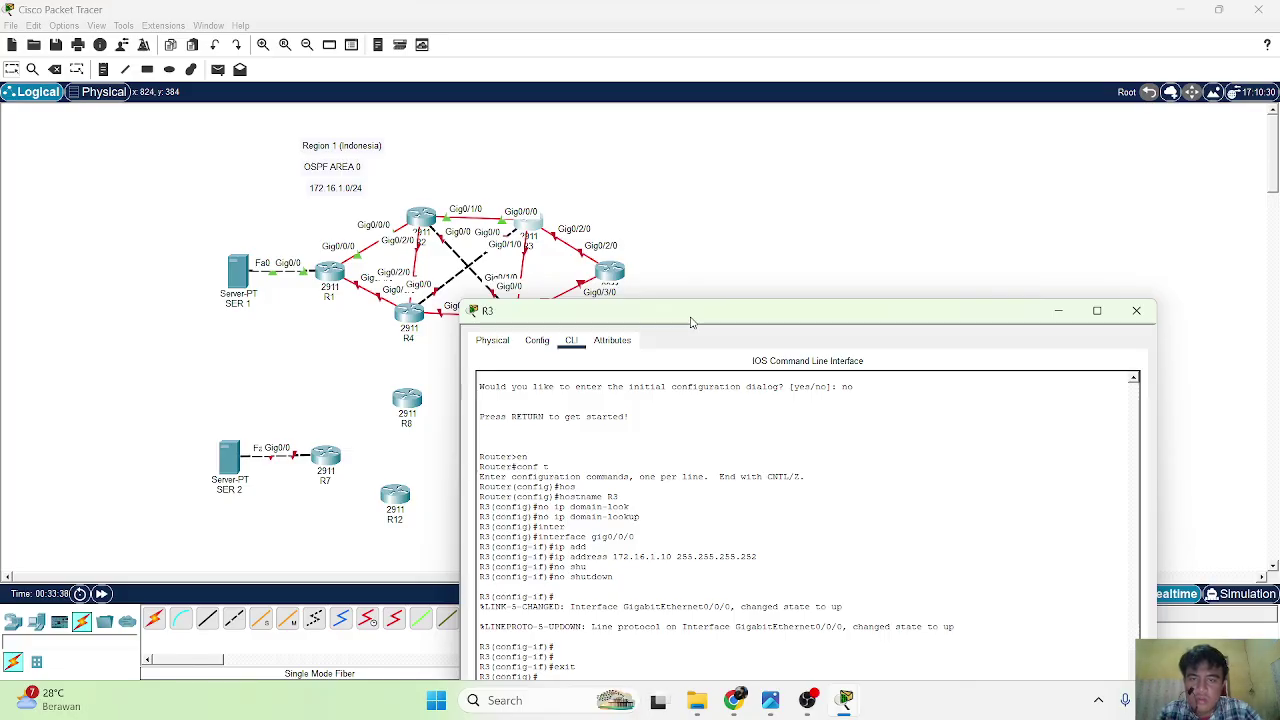
drag(690, 322, 700, 210)
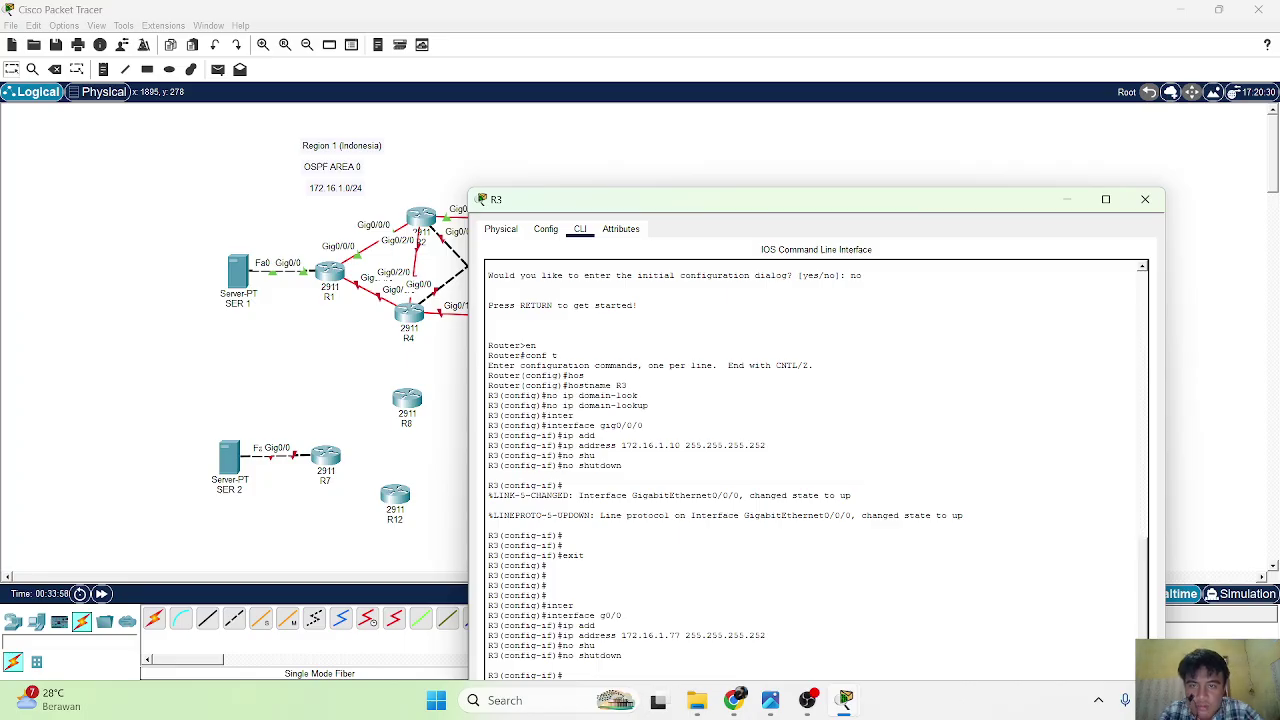
drag(941, 203, 995, 105)
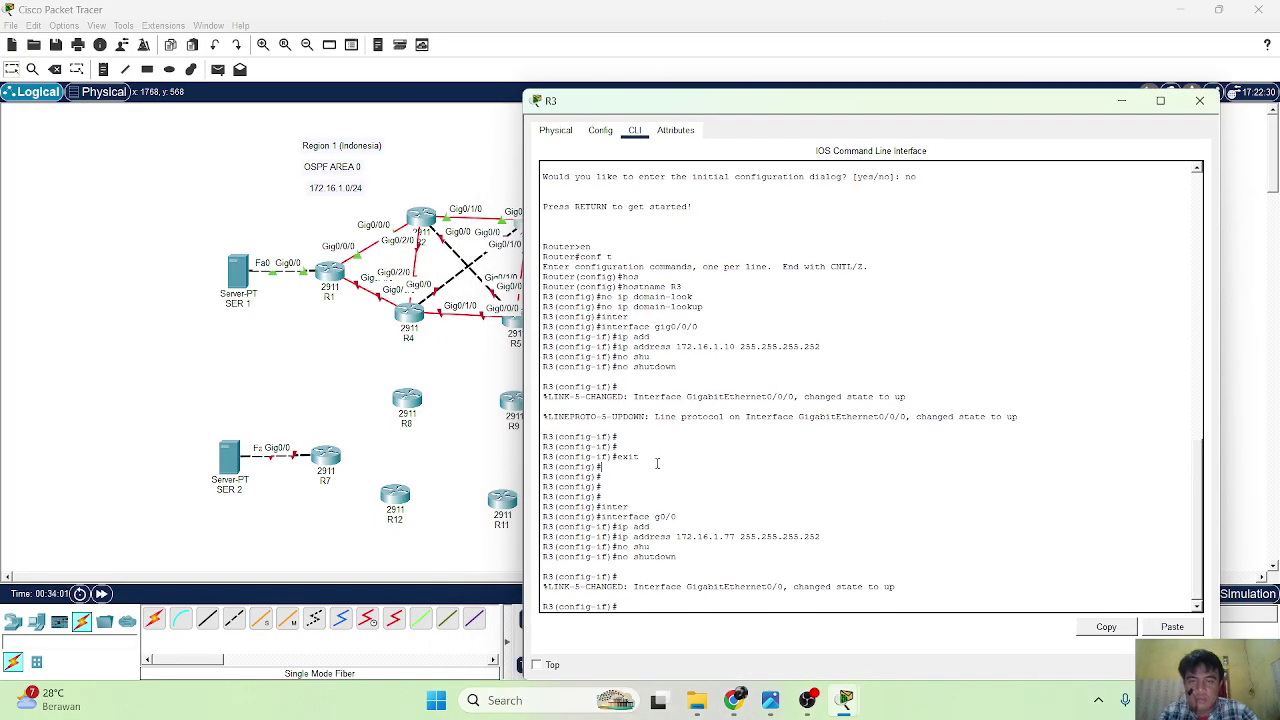
drag(896, 107, 793, 105)
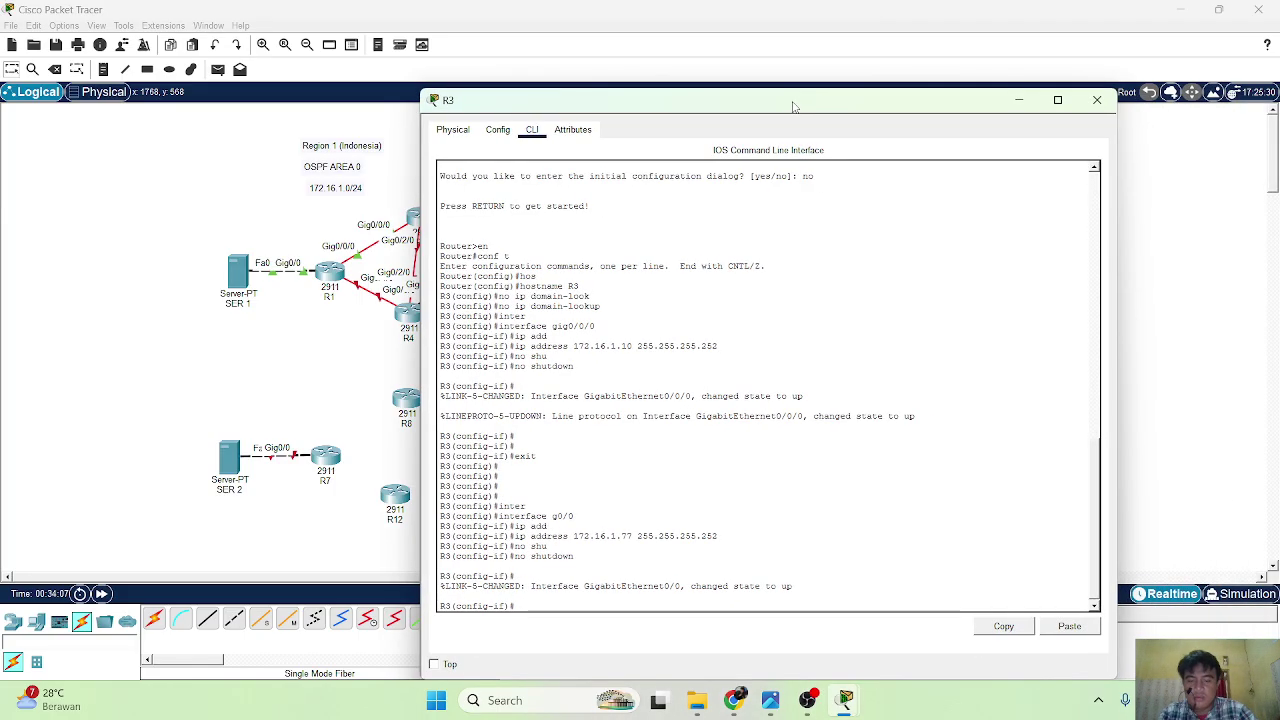
text(xit)
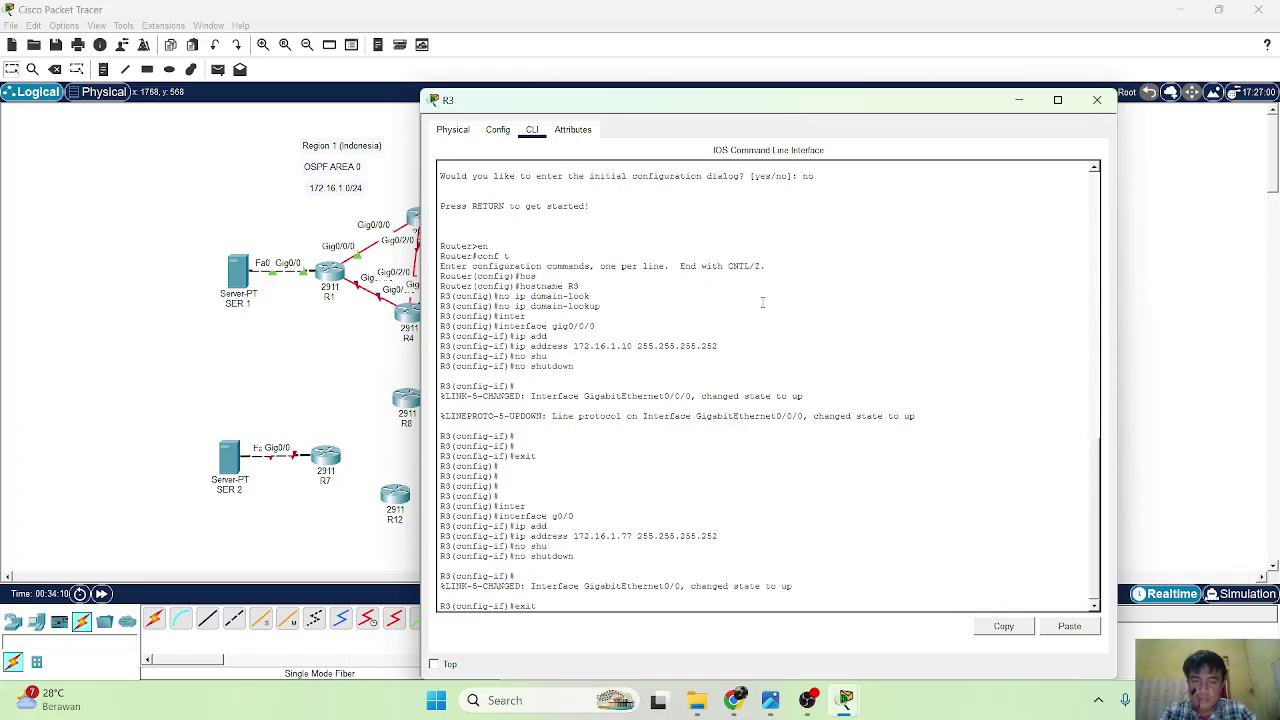
key(Return)
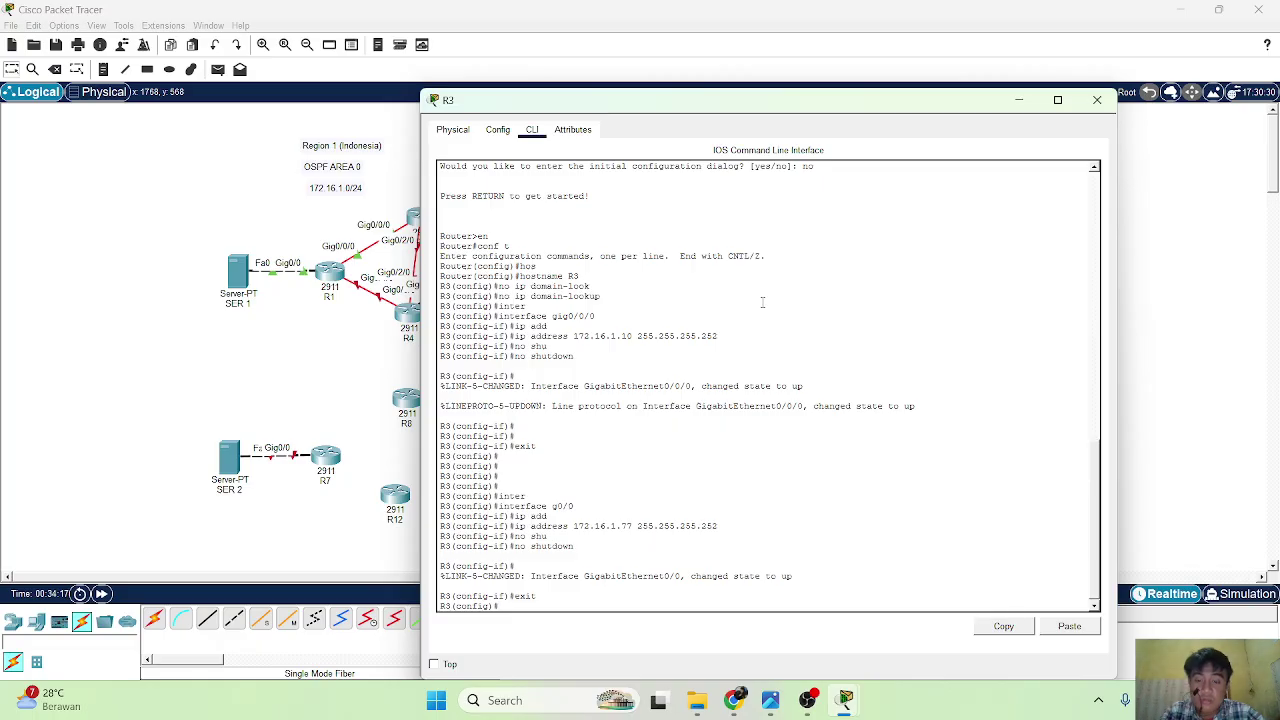
Enter configuration of R3's interface g0/2/0.
text(inter)
key(Tab)
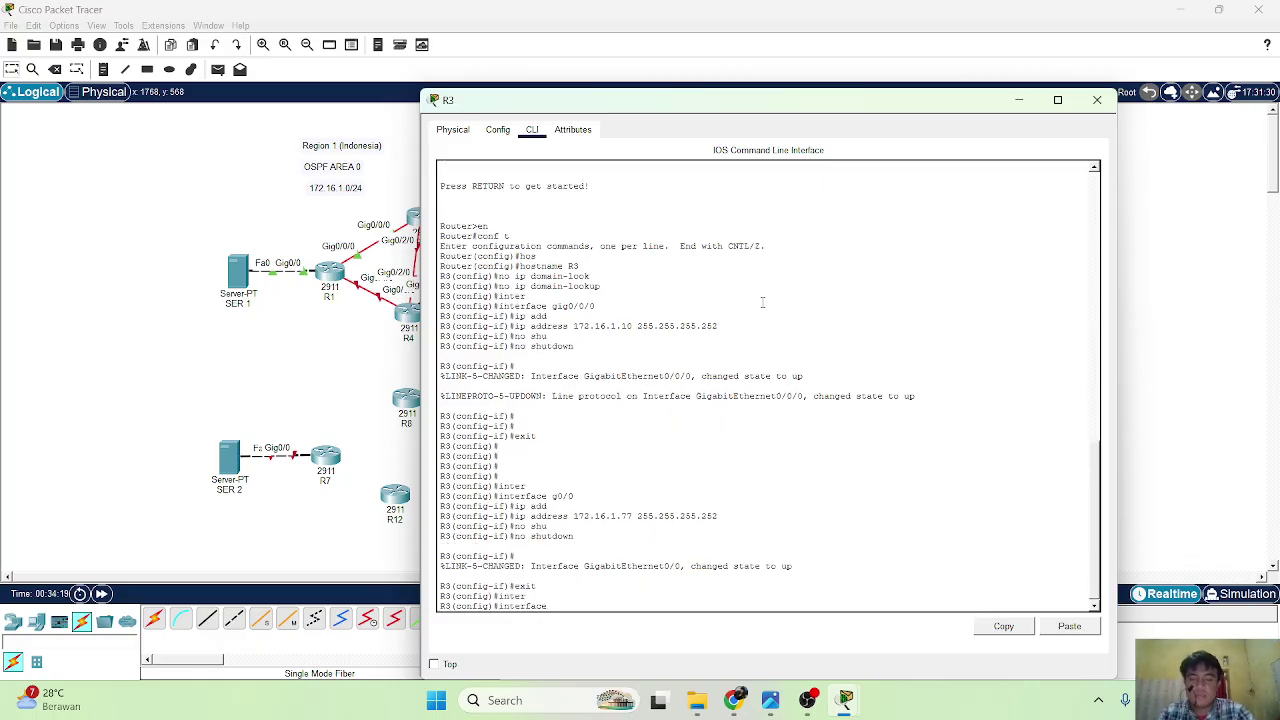
text(g0/20)
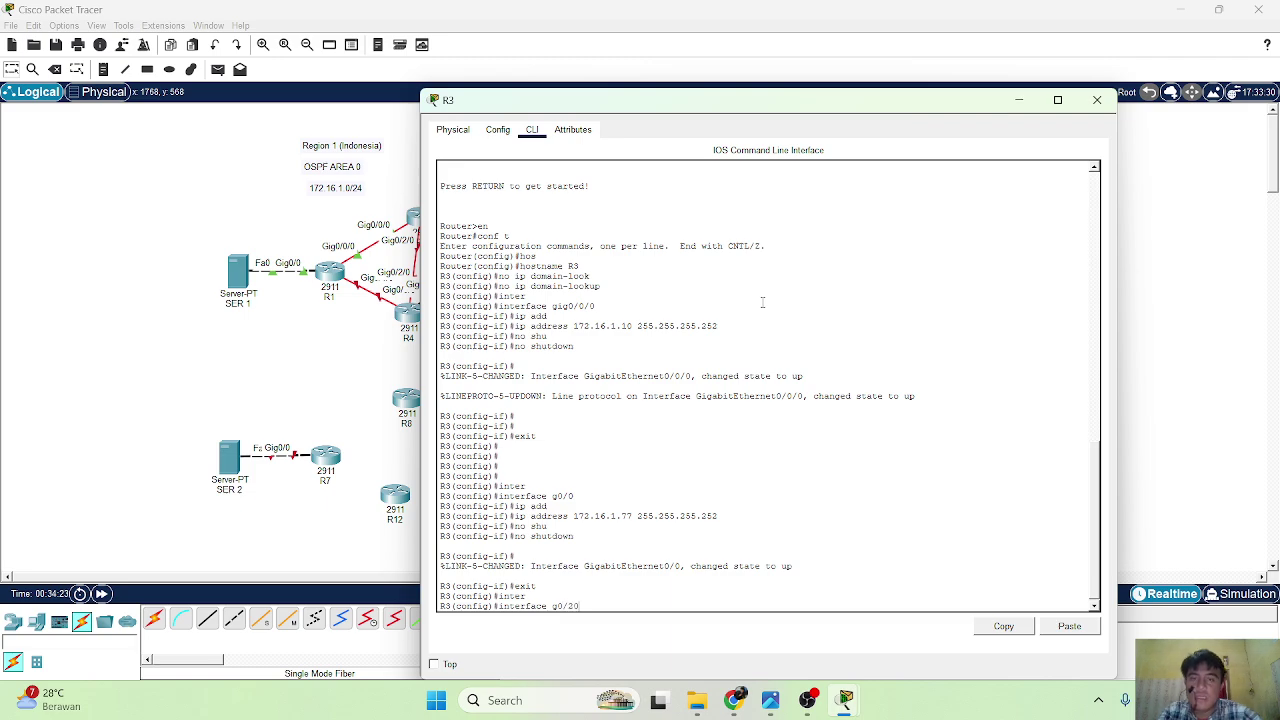
mouse_move(784, 108)
mouse_down()
mouse_move(820, 277)
mouse_move(805, 112)
mouse_up()
text(/)
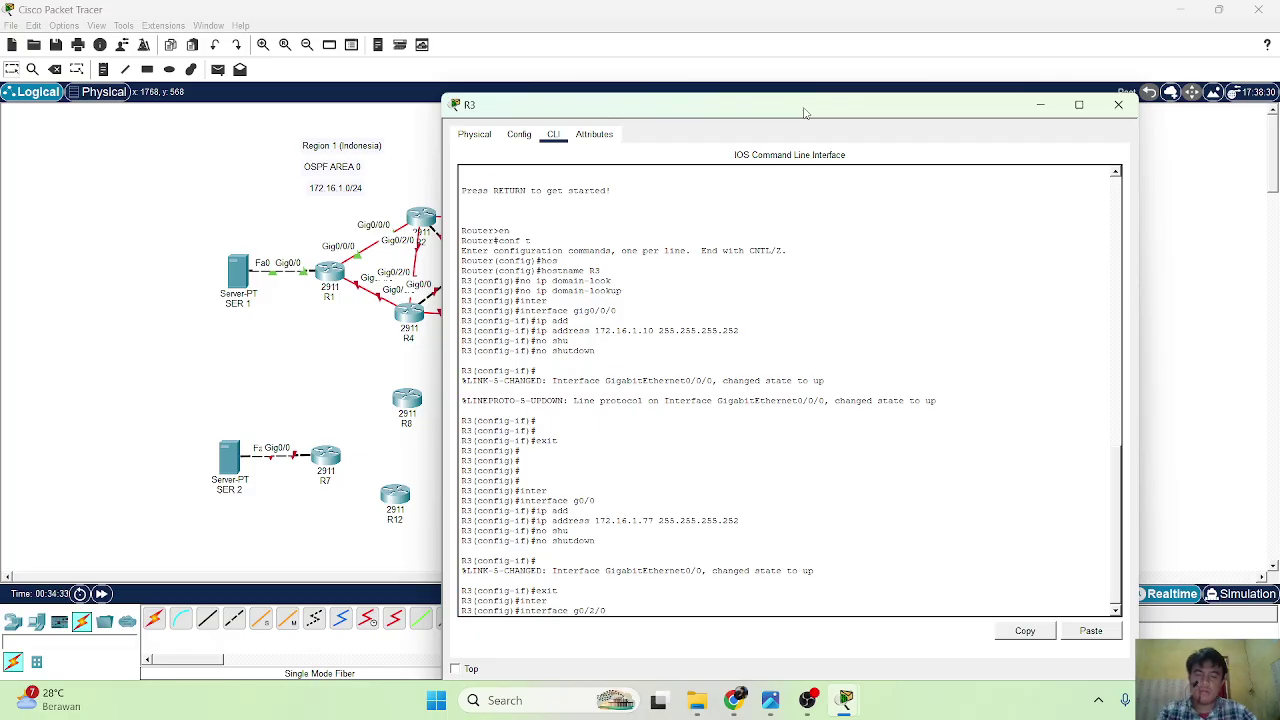
text(0)
key(Return)
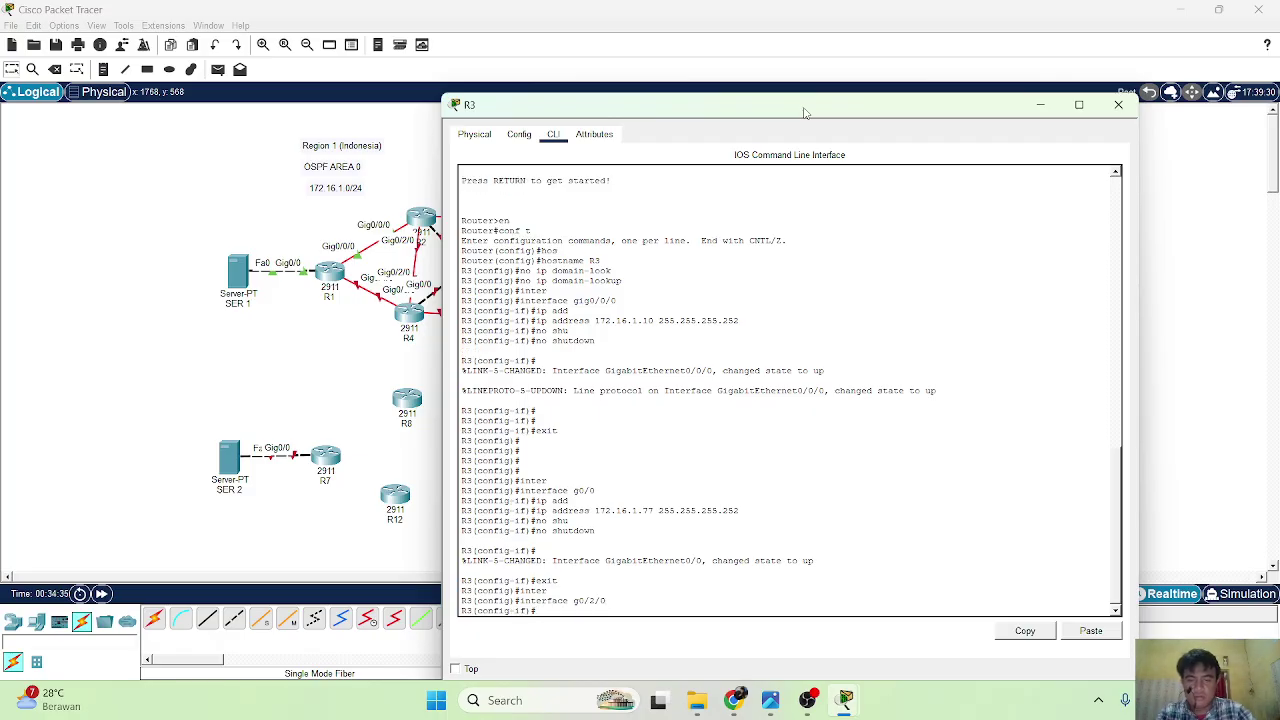
Exit the g0/2/0 interface configuration and re-enter it by recalling the command with the interface written as gi0/2/0.
text(it)
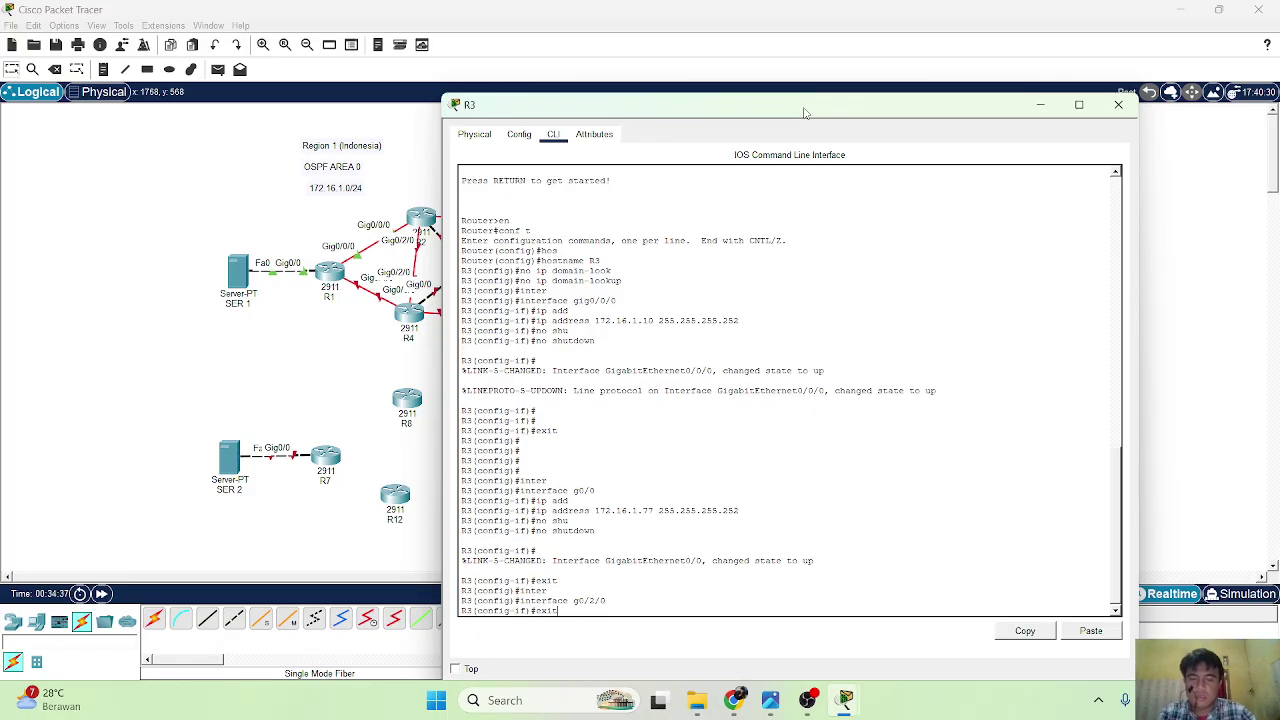
key(Return)
key(Up)
key(Up)
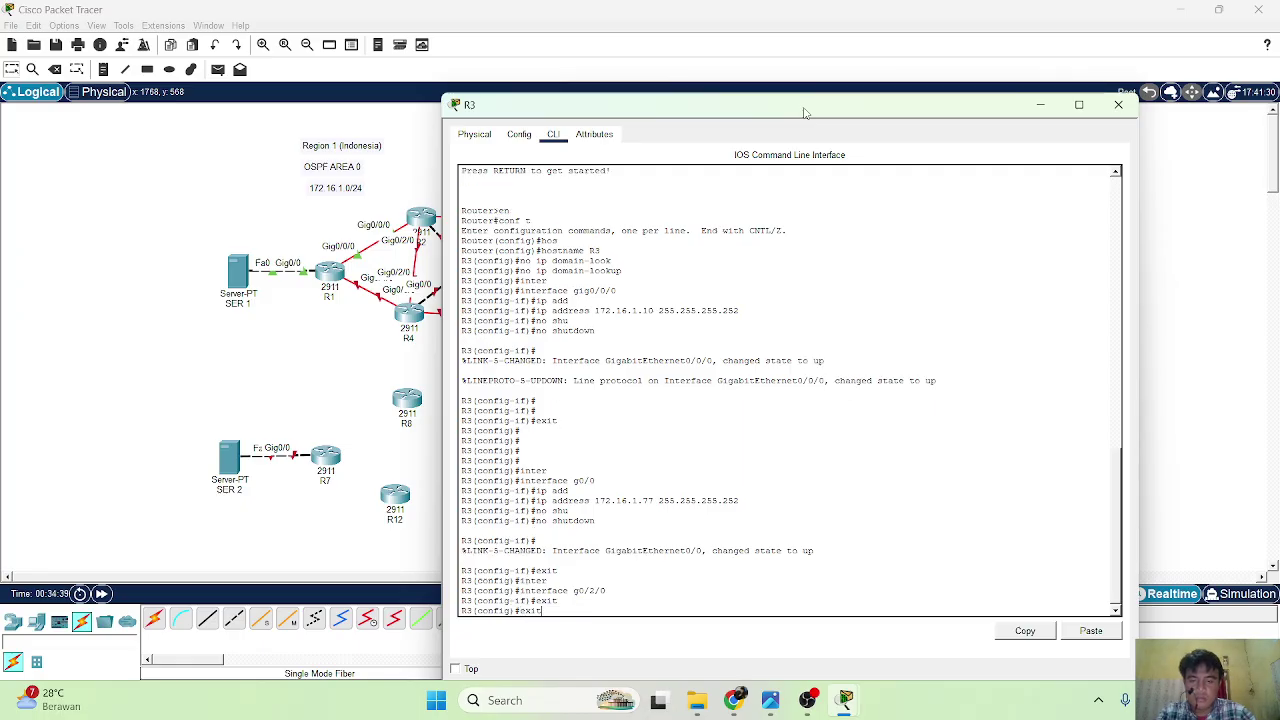
key(Left)
key(Left)
key(Left)
key(Left)
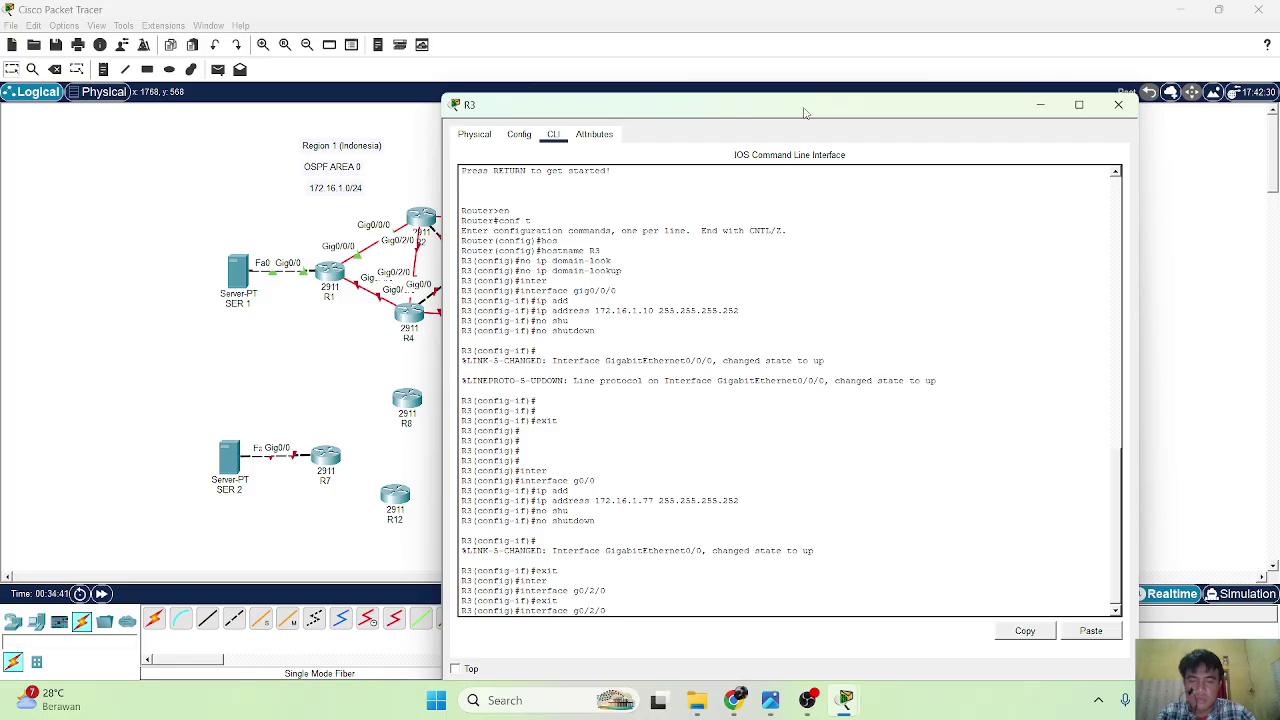
text(i)
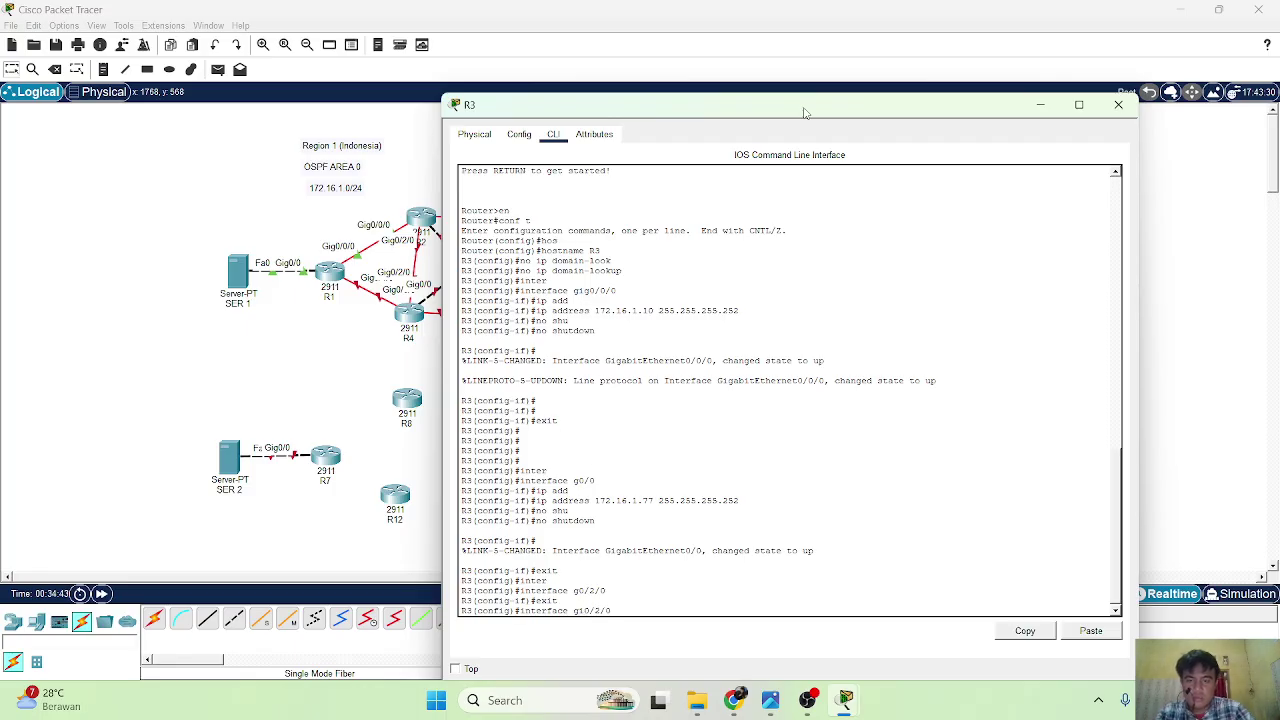
key(Return)
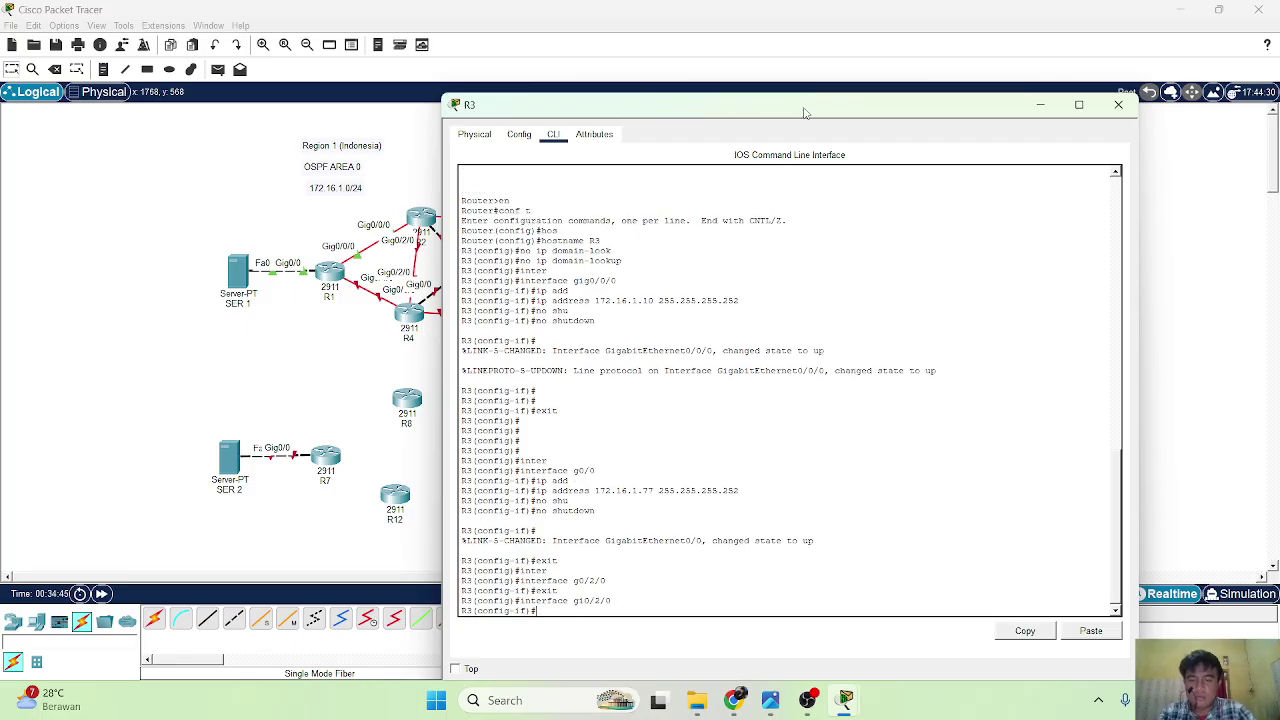
Assign IP address 172.16.1.50 with mask 255.255.255.252 to R3's interface gi0/2/0.
text(ip add)
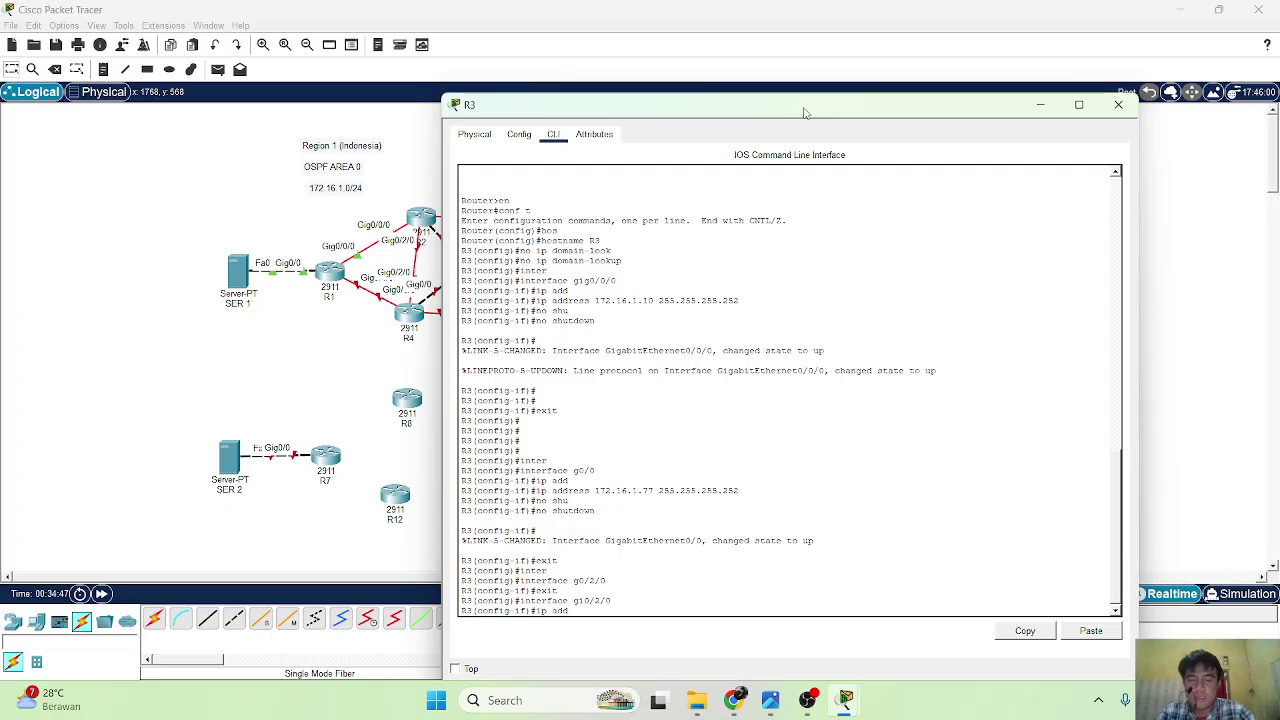
key(Tab)
text(1)
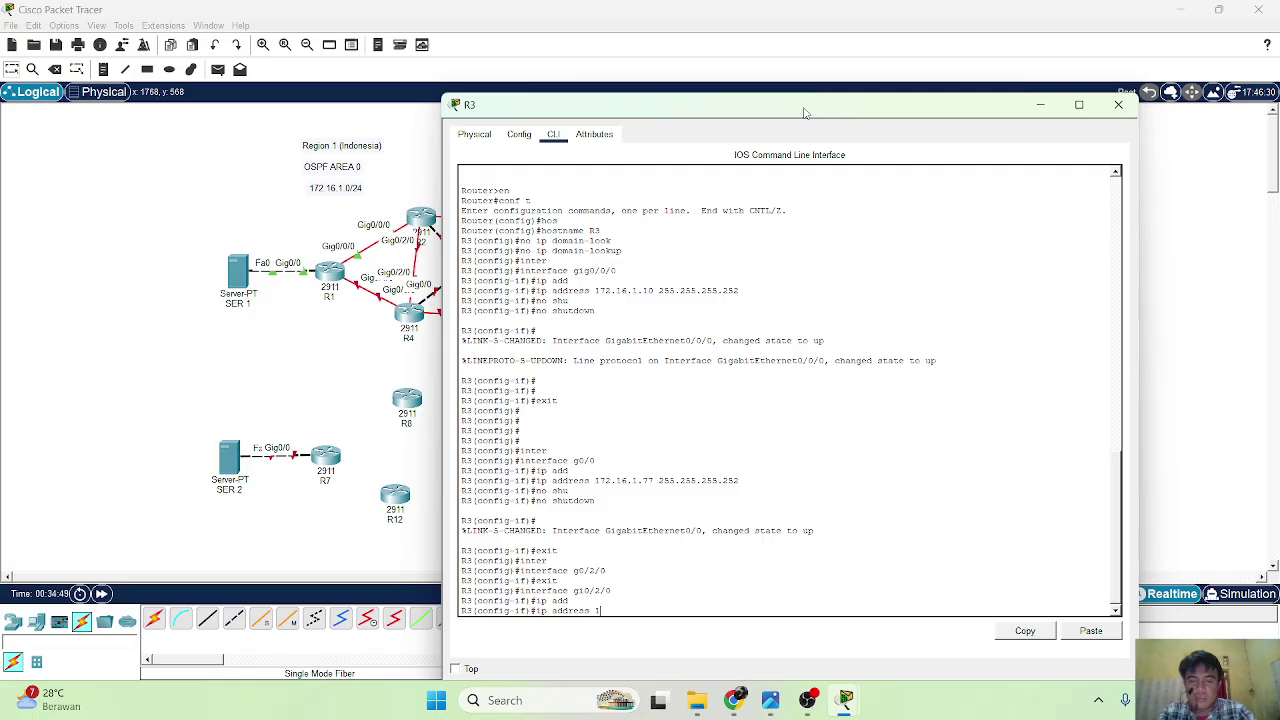
text(72.16)
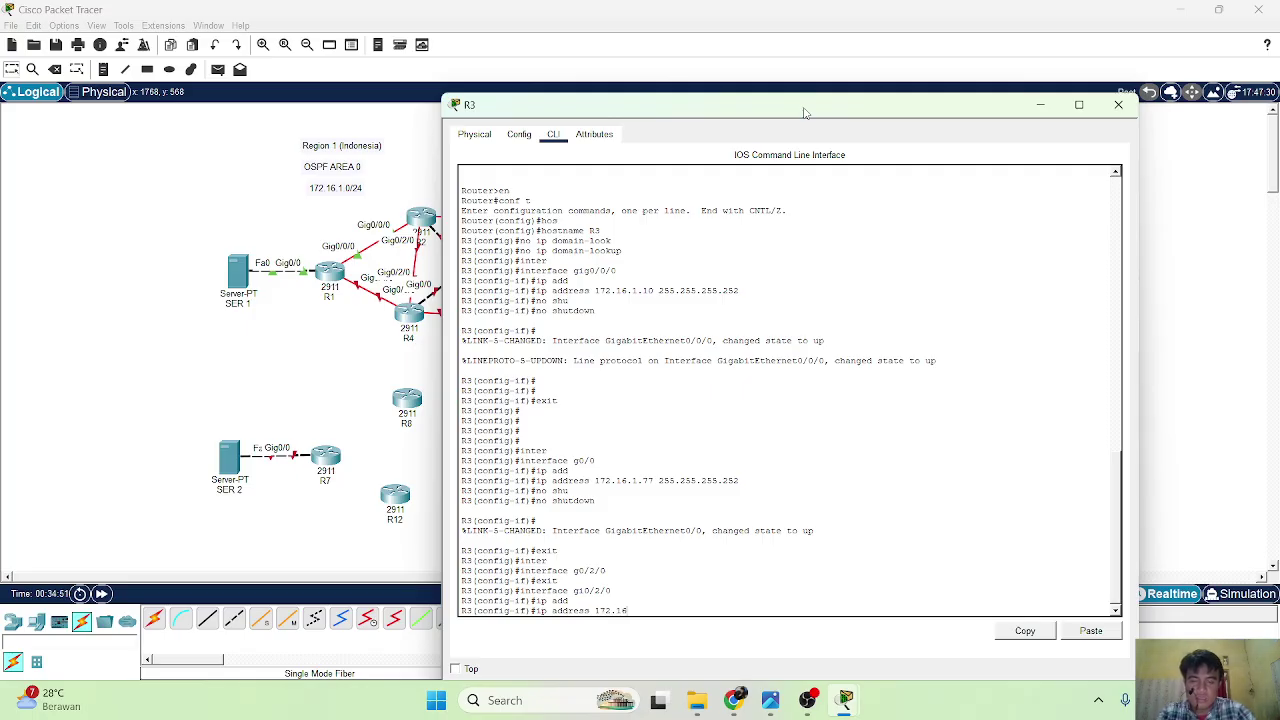
text(.1.)
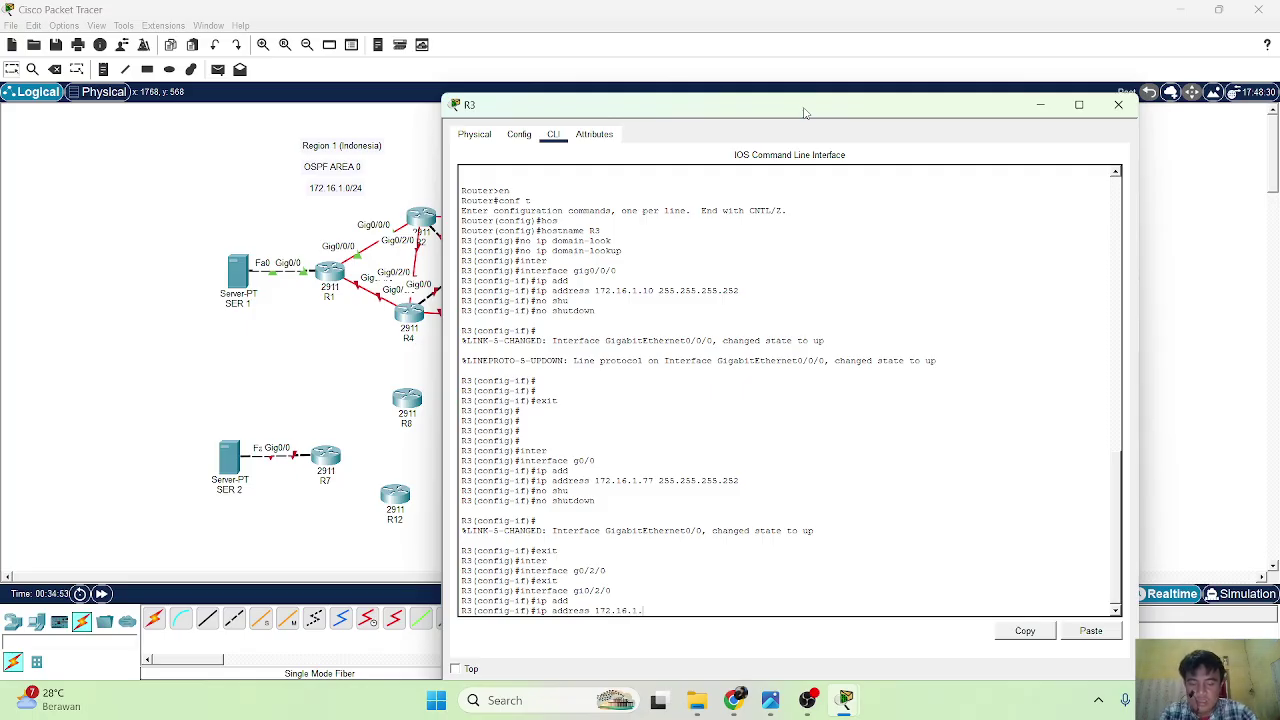
text(50)
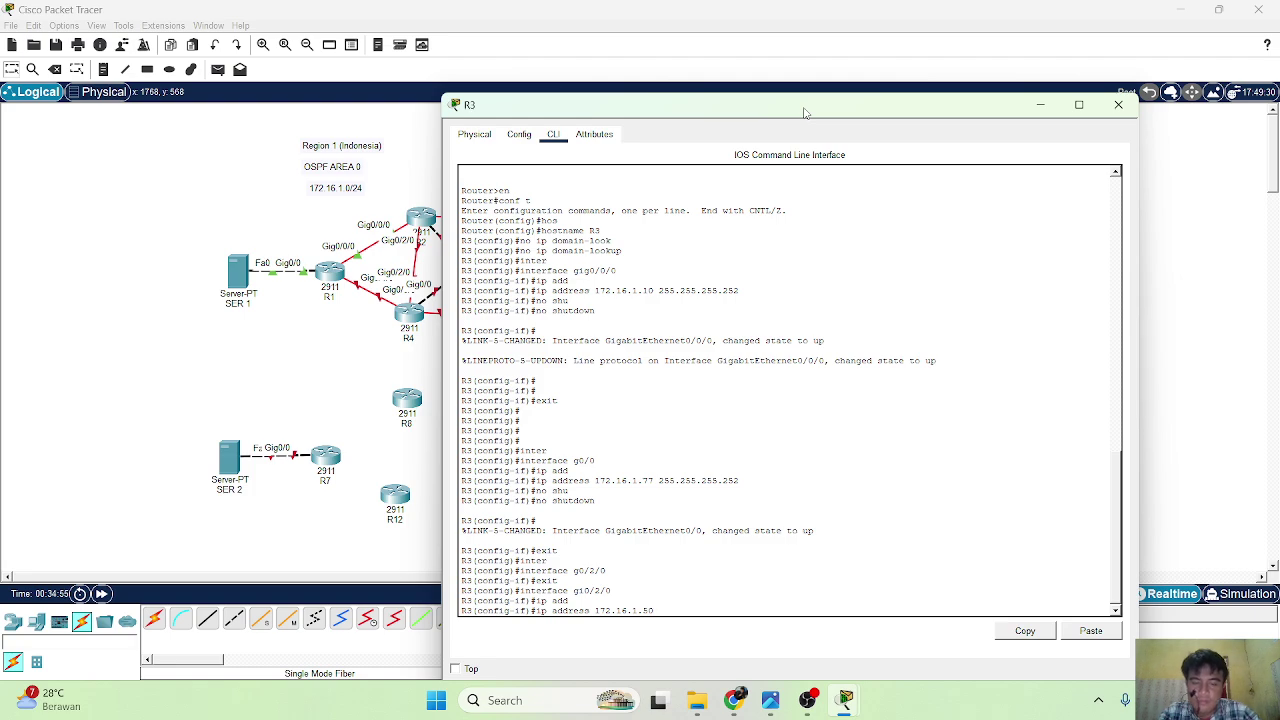
text( 255.255.255)
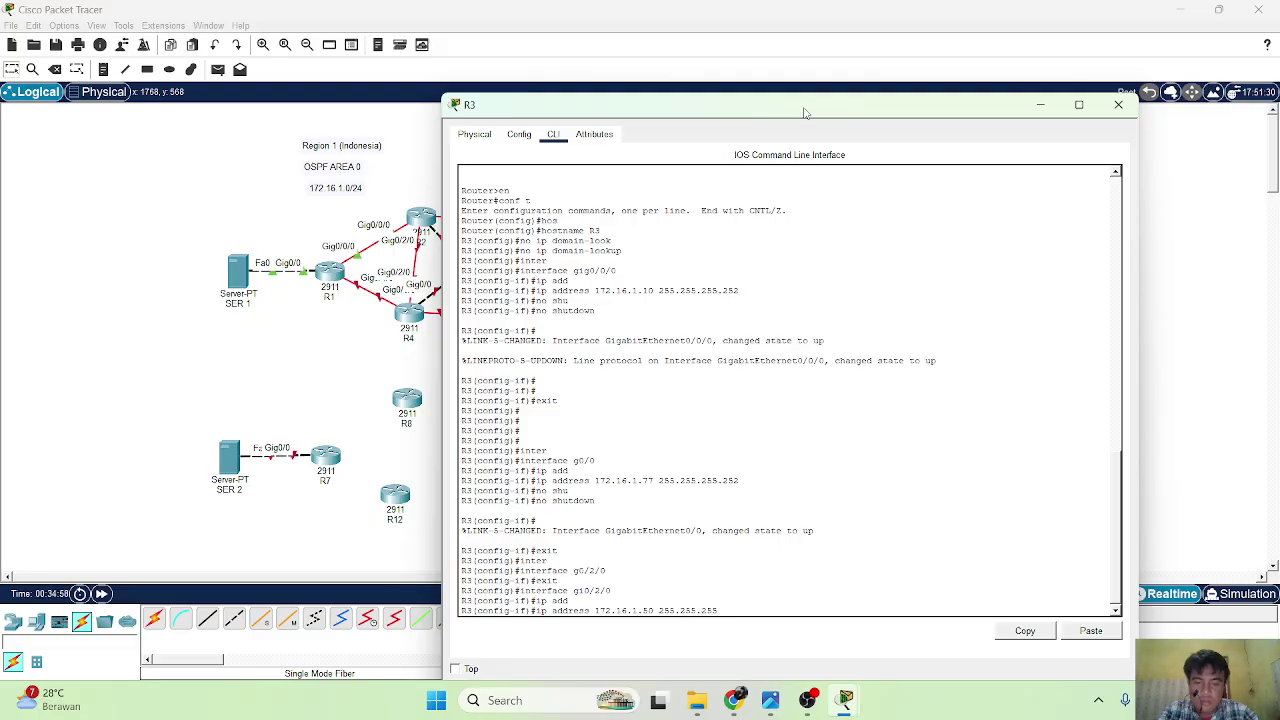
text(.25)
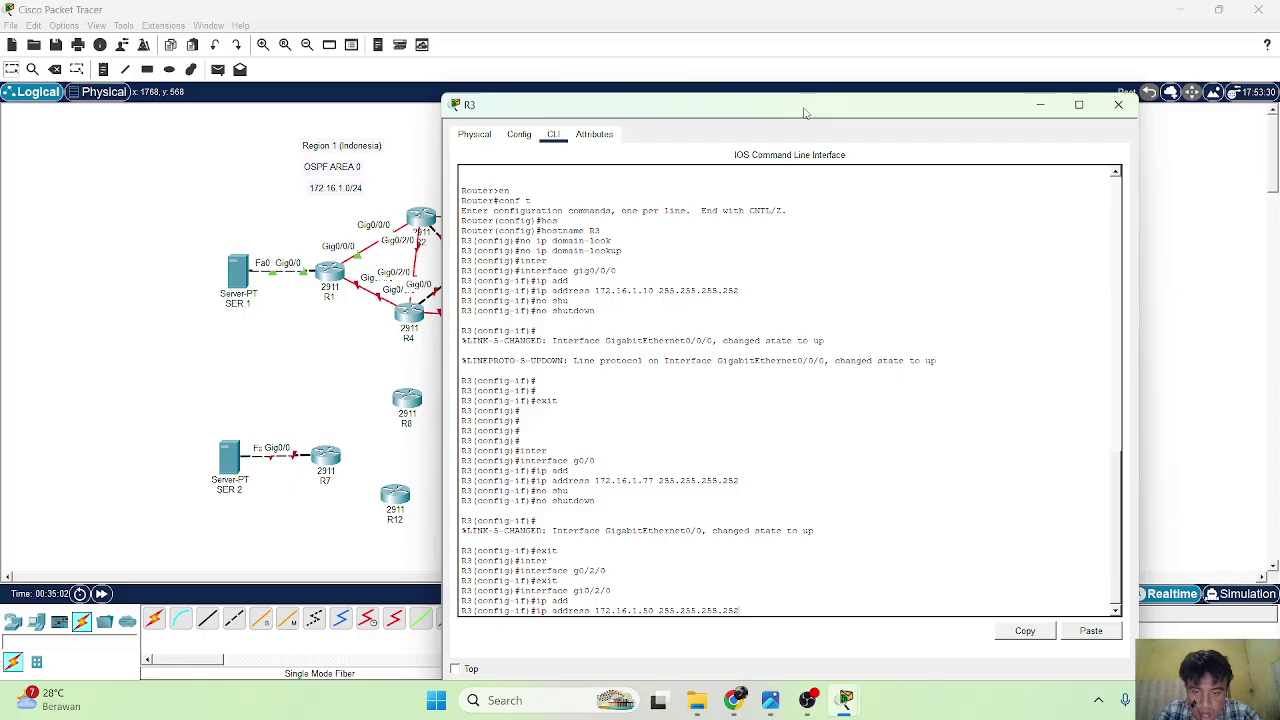
text(2)
key(Return)
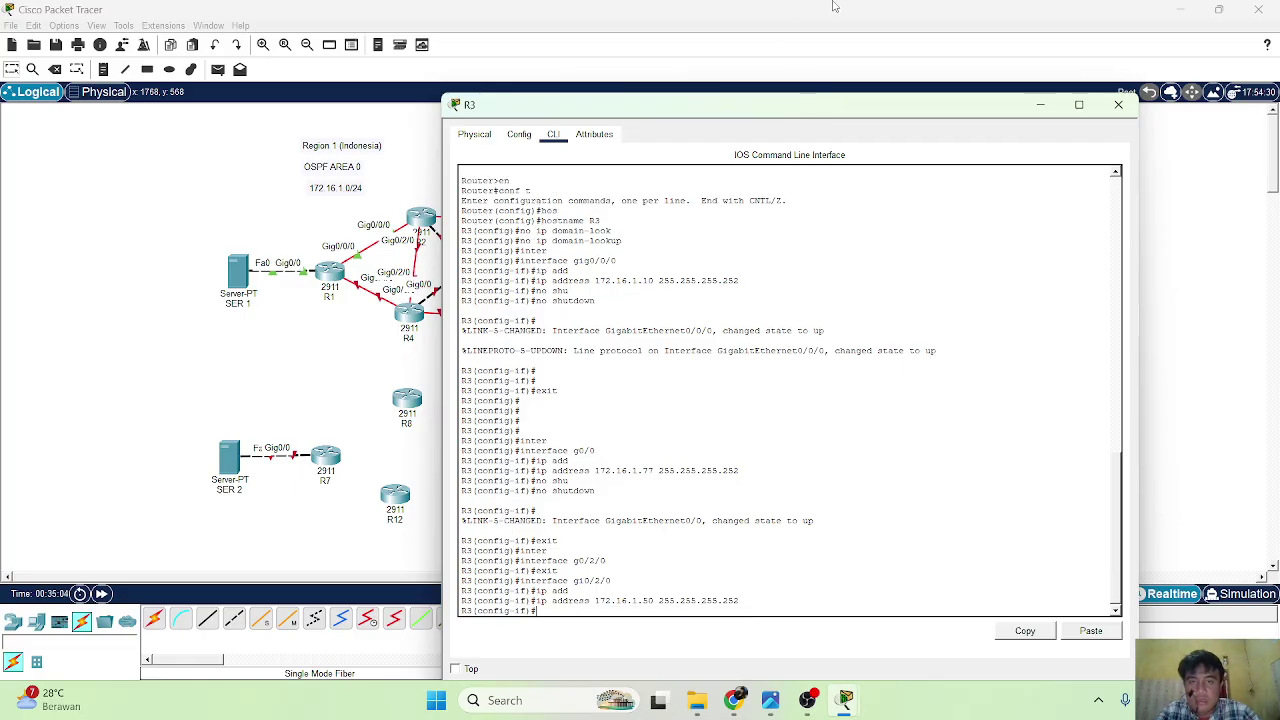
Check R3's links in the topology and enable R3's interface gi0/2/0 with the no shutdown command.
drag(824, 106, 768, 315)
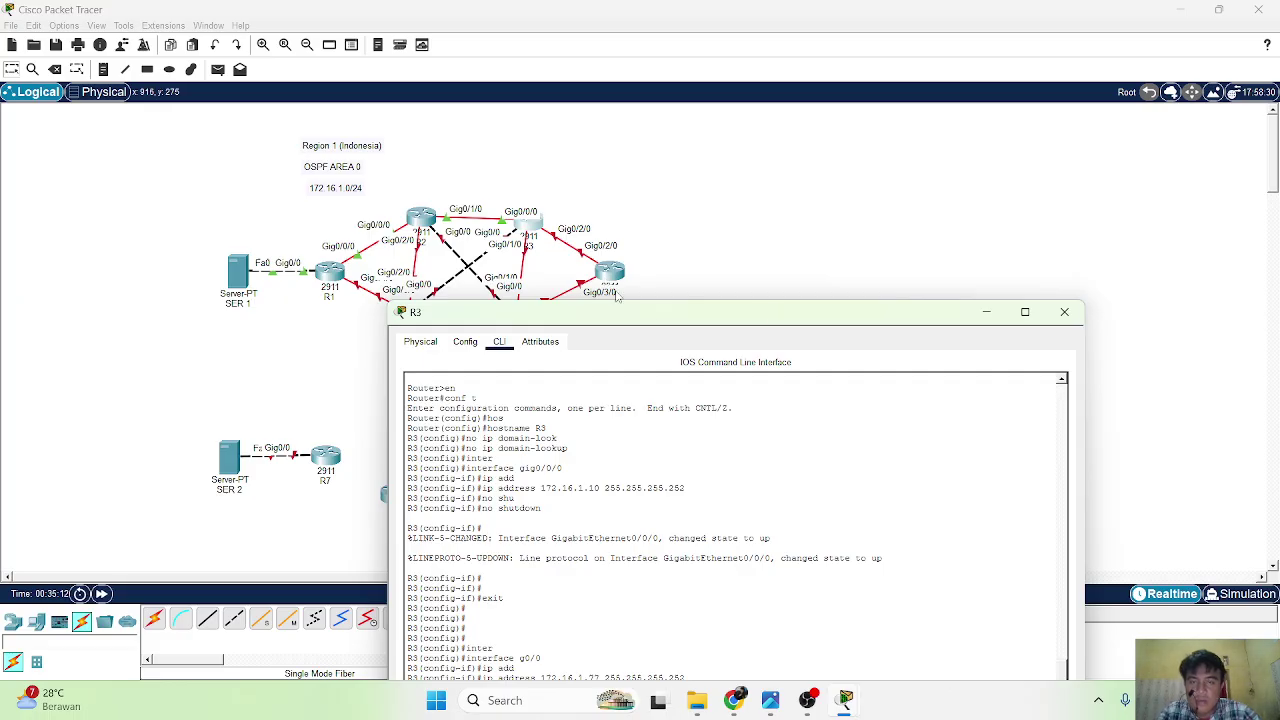
drag(638, 315, 652, 265)
click(680, 197)
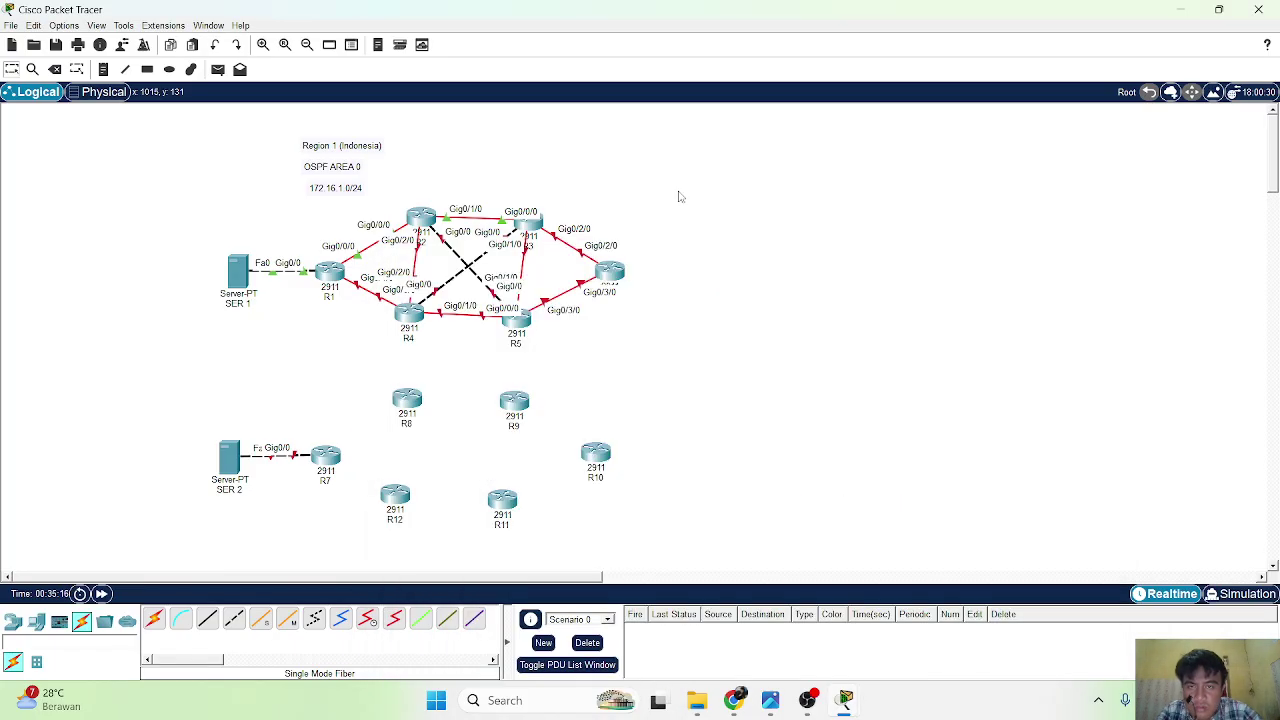
drag(533, 221, 627, 149)
click(529, 236)
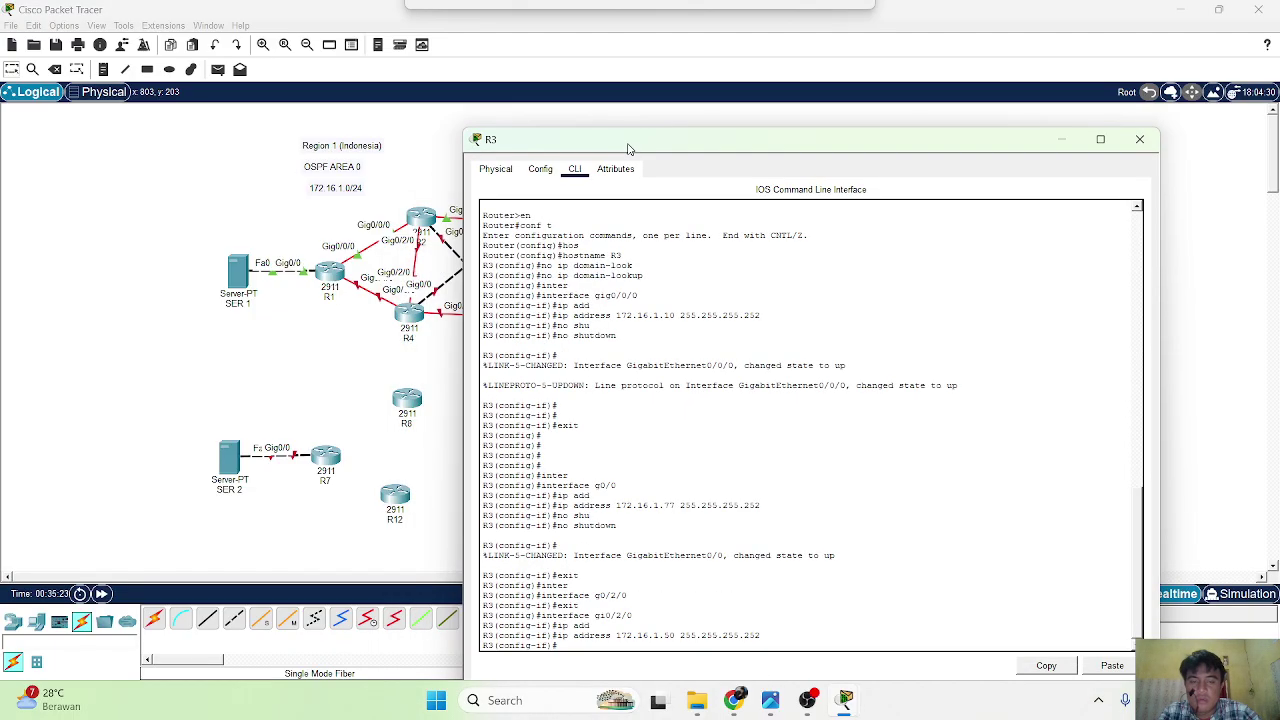
key(Return)
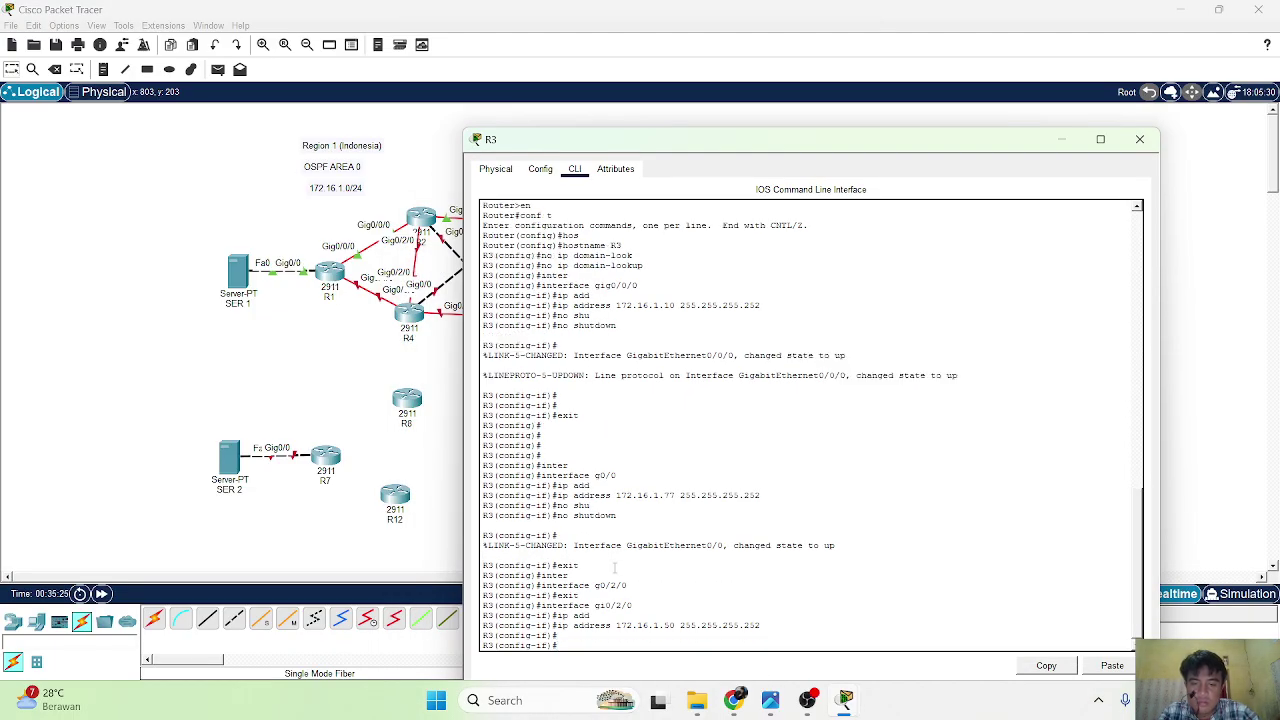
text(no shu)
key(Tab)
key(Return)
key(Return)
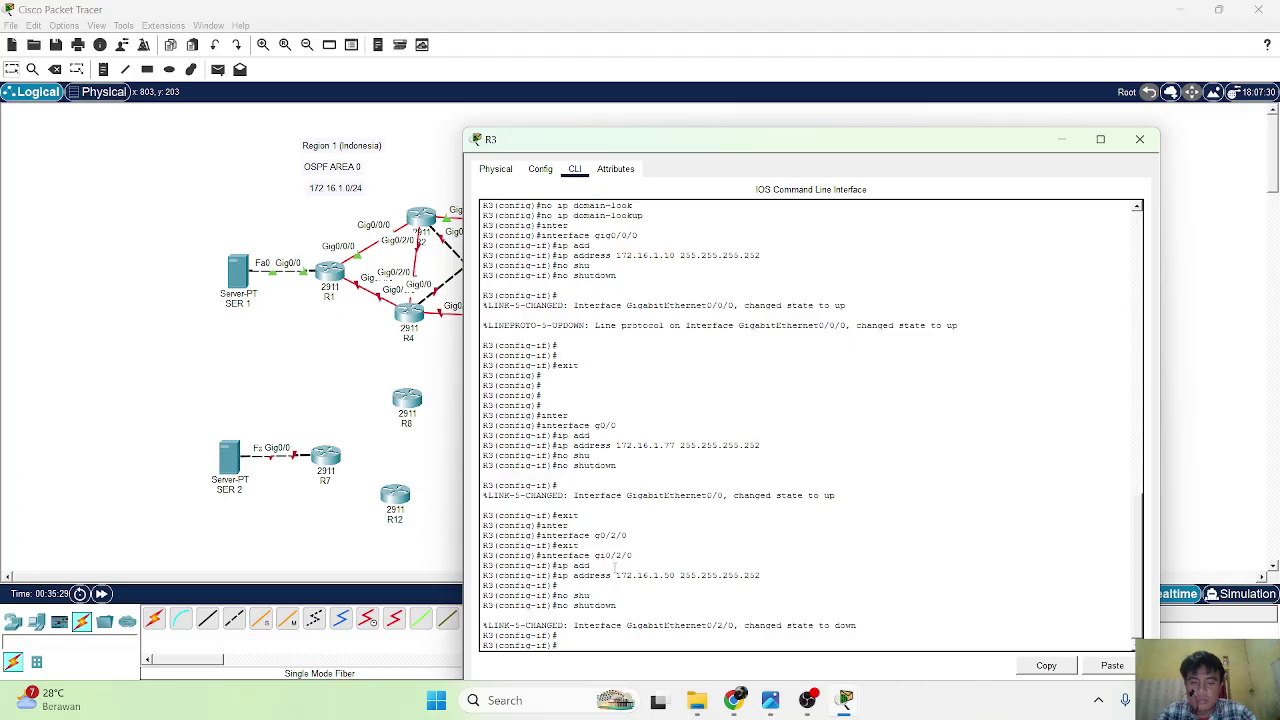
Exit the gi0/2/0 interface configuration and enter configuration of R3's interface g0/1/0.
text(exit)
key(Return)
text(inter)
key(Tab)
text(g0/1)
key(BackSpace)
text(1/0)
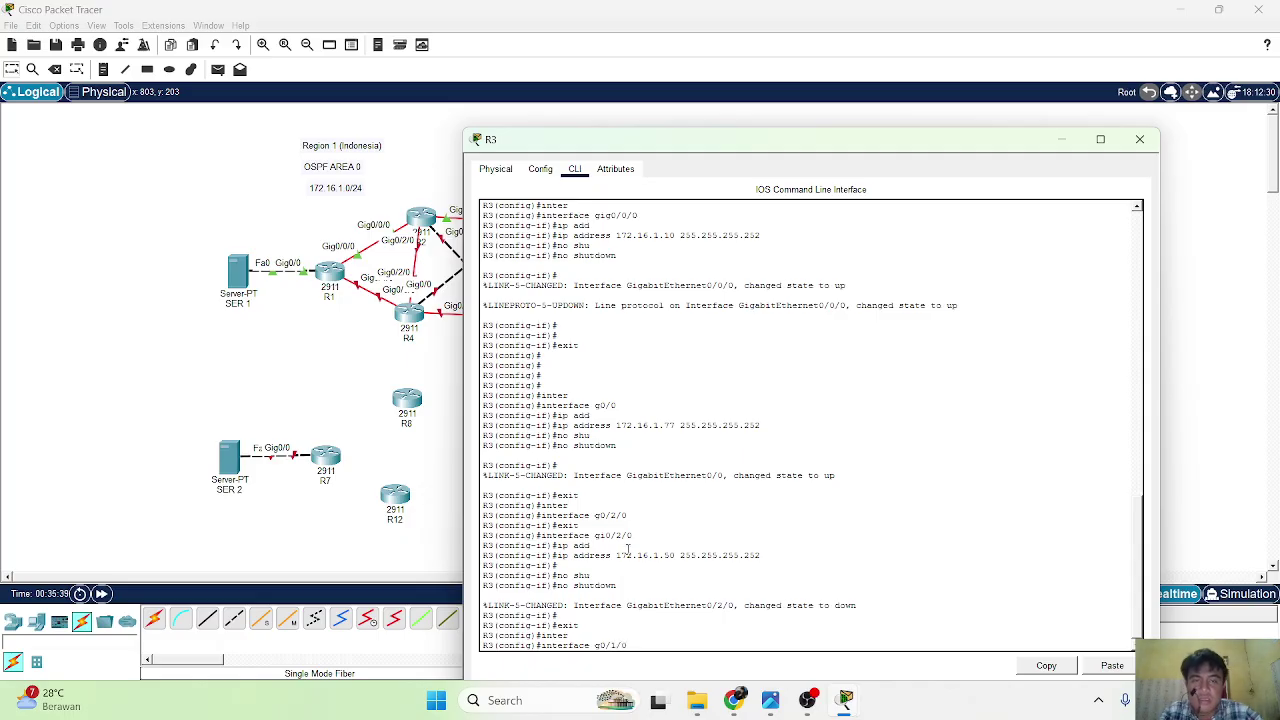
drag(862, 149, 778, 150)
key(Return)
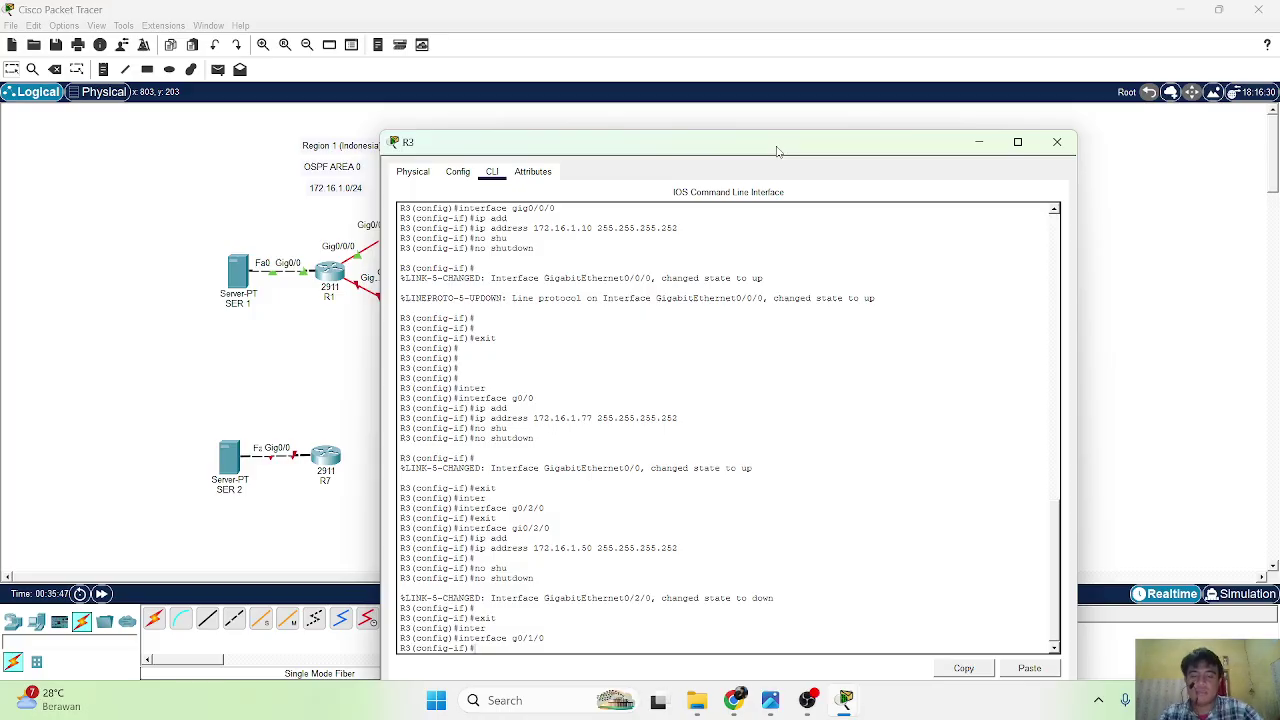
Write the ip address command for R3's interface g0/1/0 with address 172.16.1.51 and mask 255.255.255.252.
text(ip add)
key(Tab)
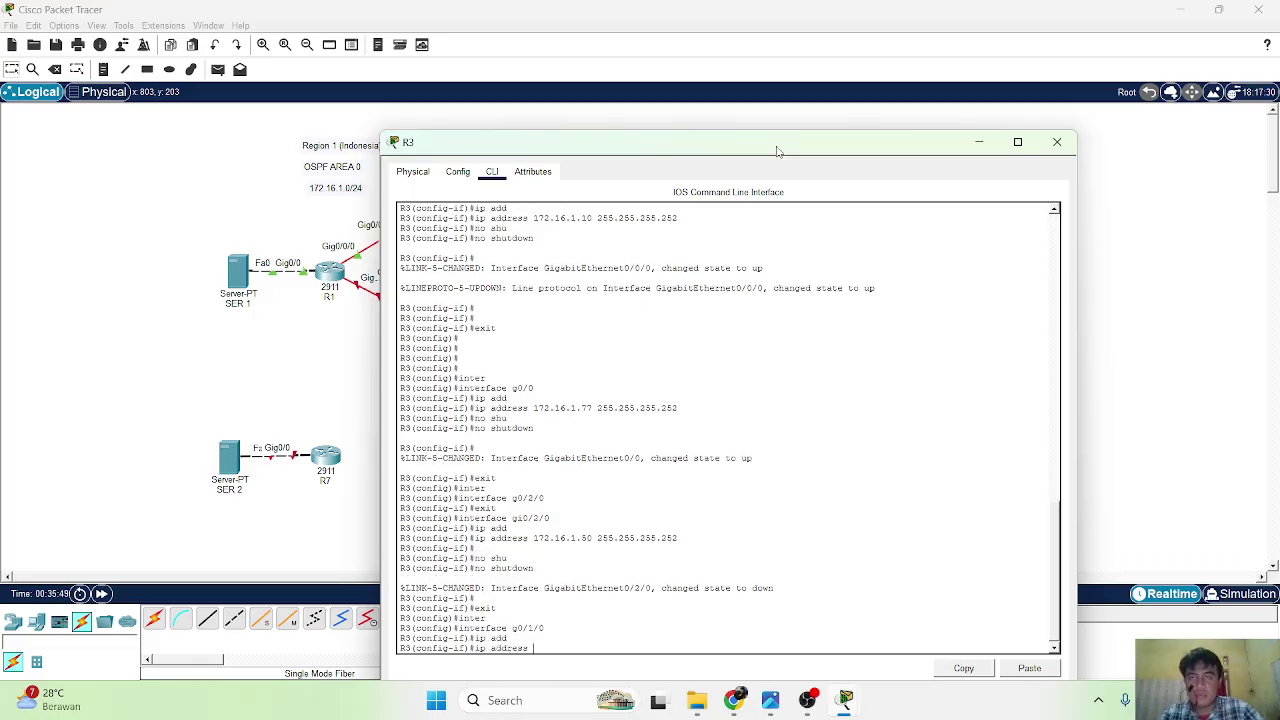
text(172.)
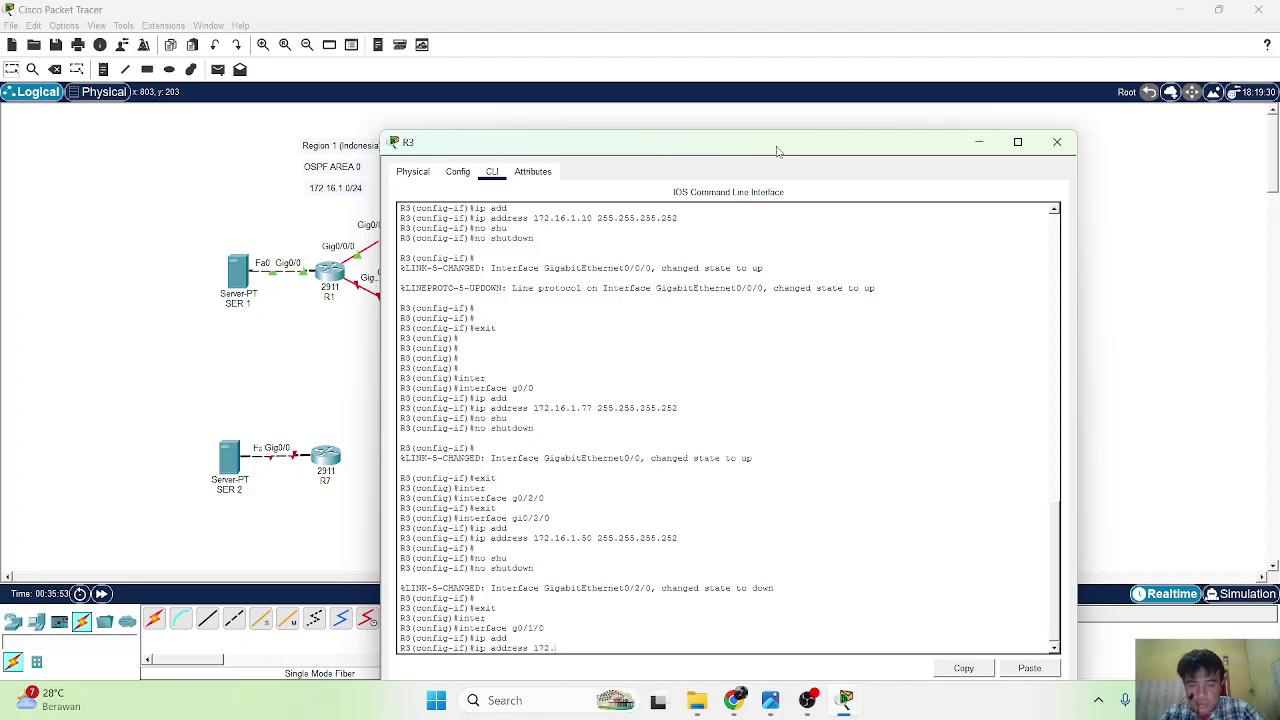
text(16.1)
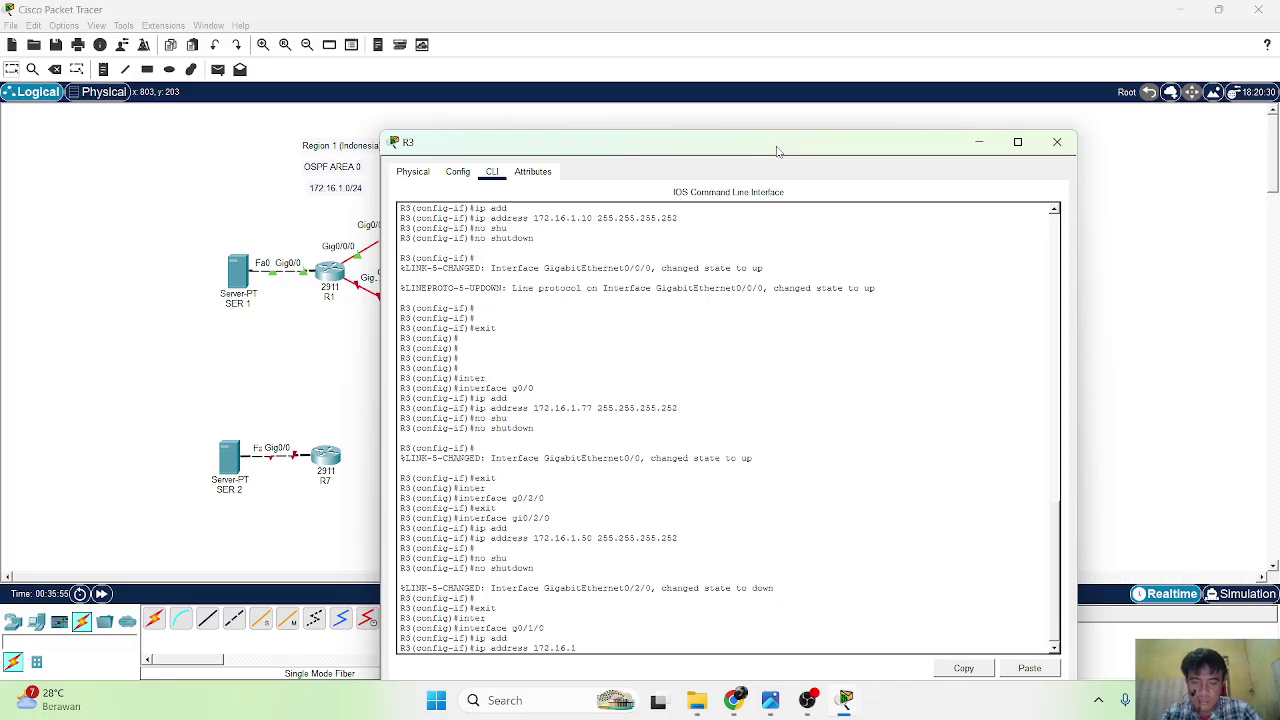
text(.51 255.255.)
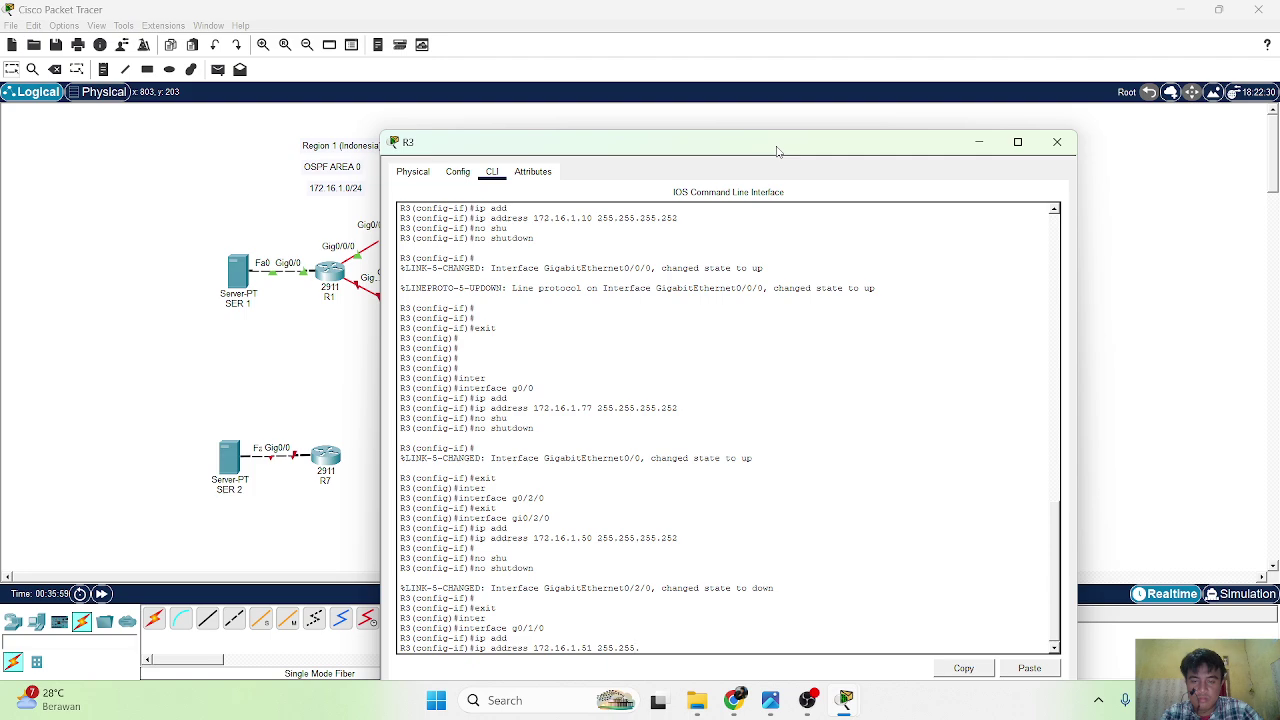
text(255.252)
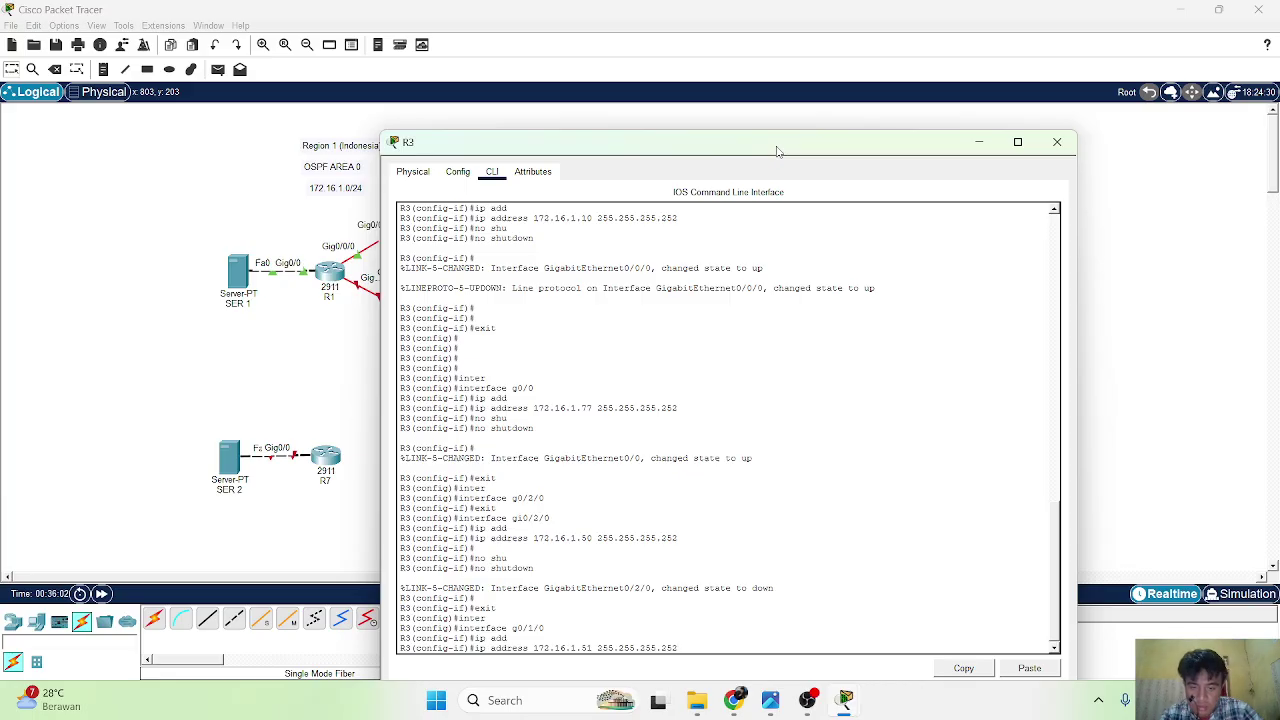
Try to assign 172.16.1.51 and 172.16.1.52 with mask 255.255.255.252 to R3's interface g0/1/0.
key(Return)
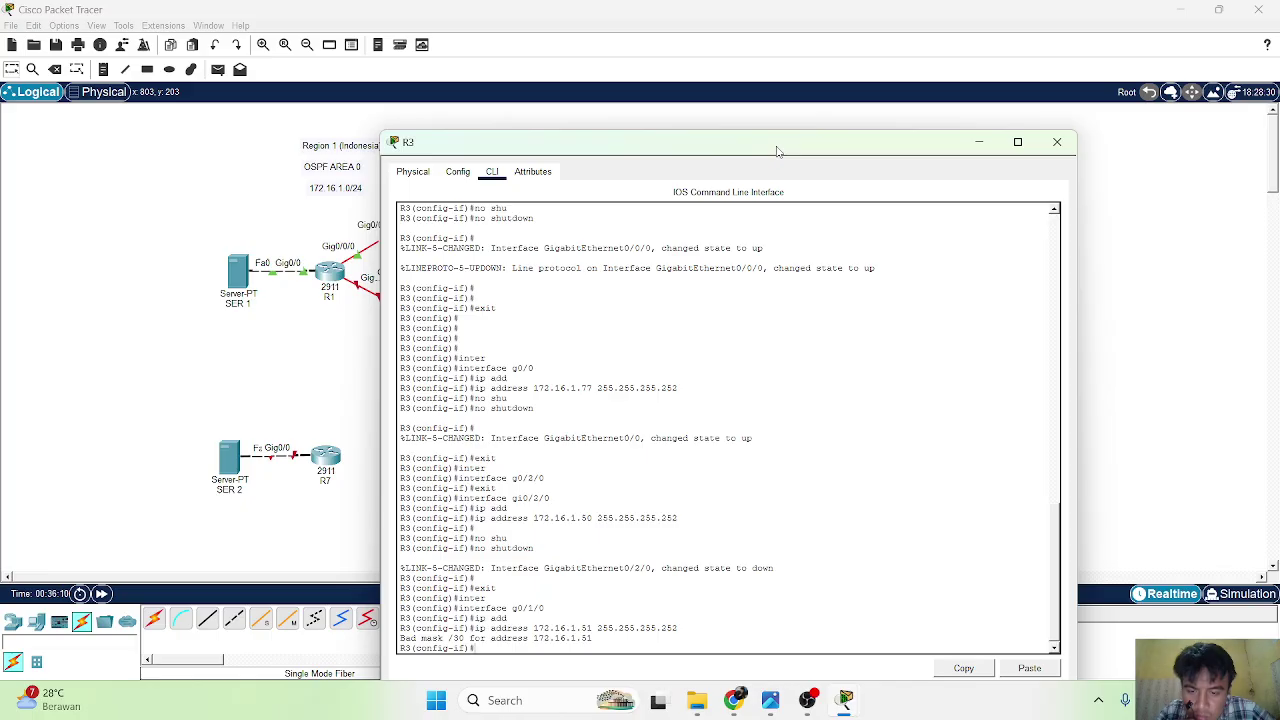
key(Up)
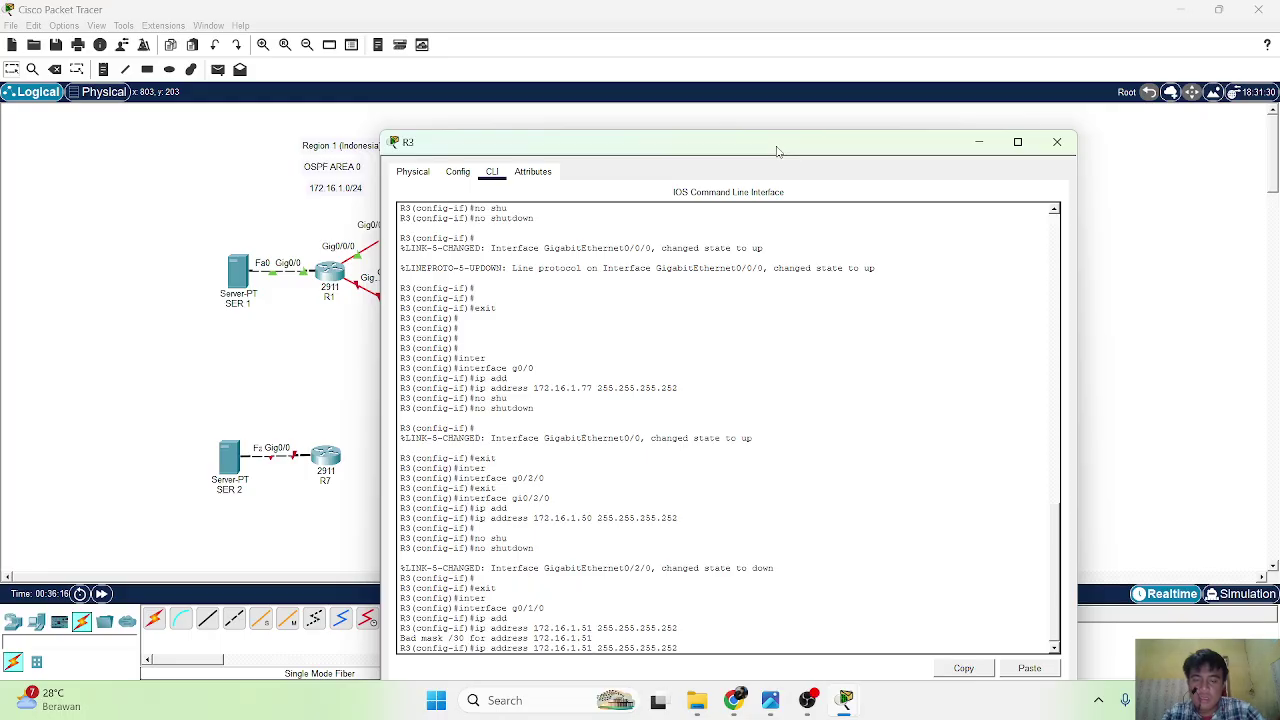
key(BackSpace)
text(2)
key(Return)
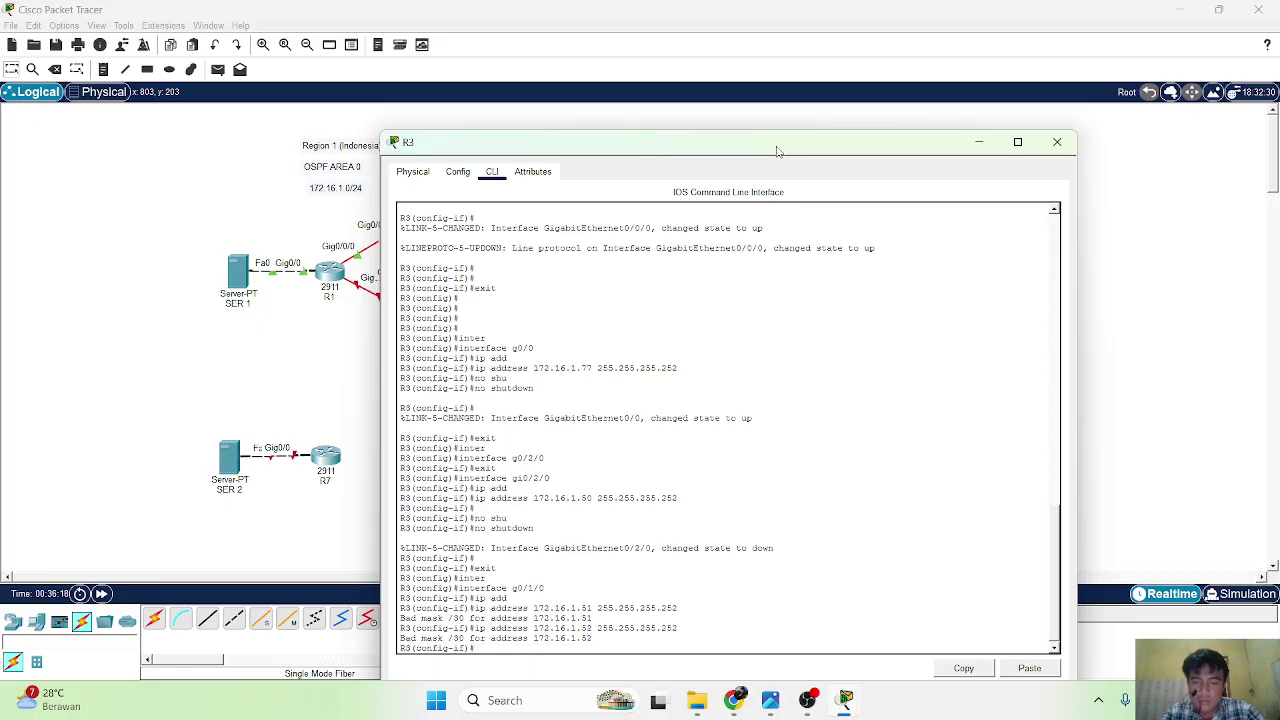
Try to assign 172.16.1.60 with mask 255.255.255.252 to R3's interface g0/1/0.
key(Up)
key(Left)
key(Left)
key(Left)
key(Left)
key(Left)
key(Left)
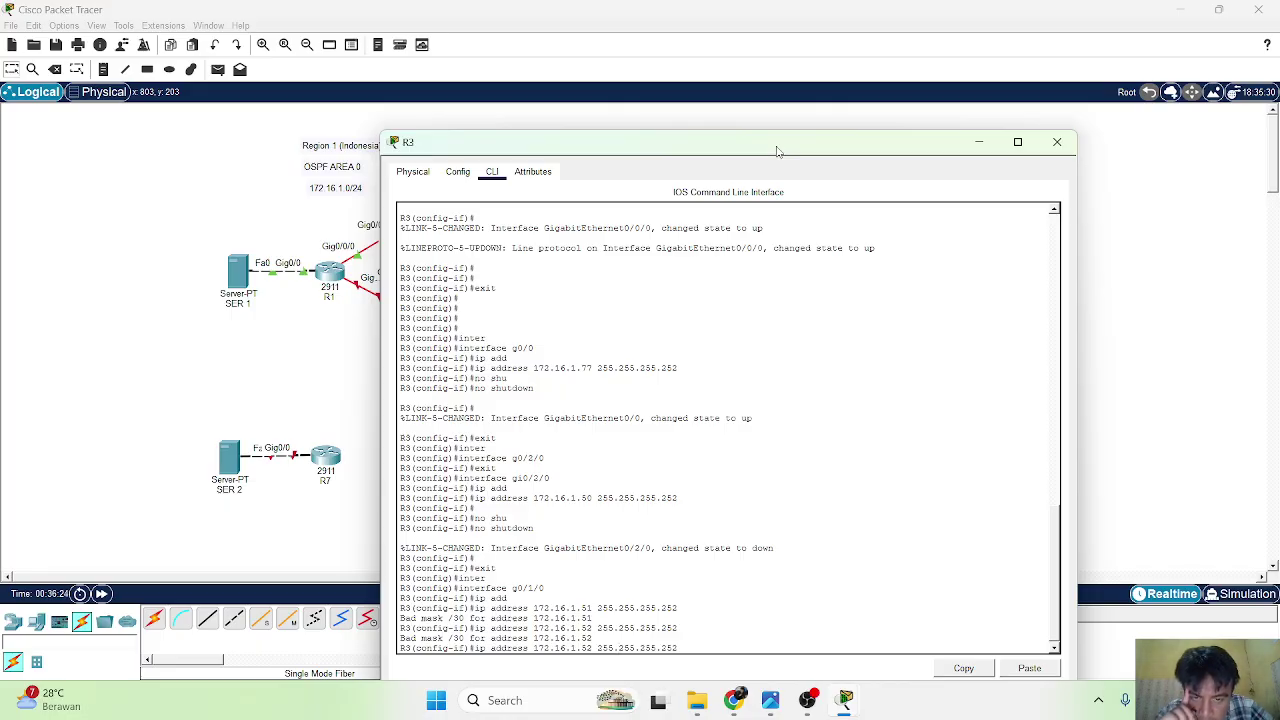
key(BackSpace)
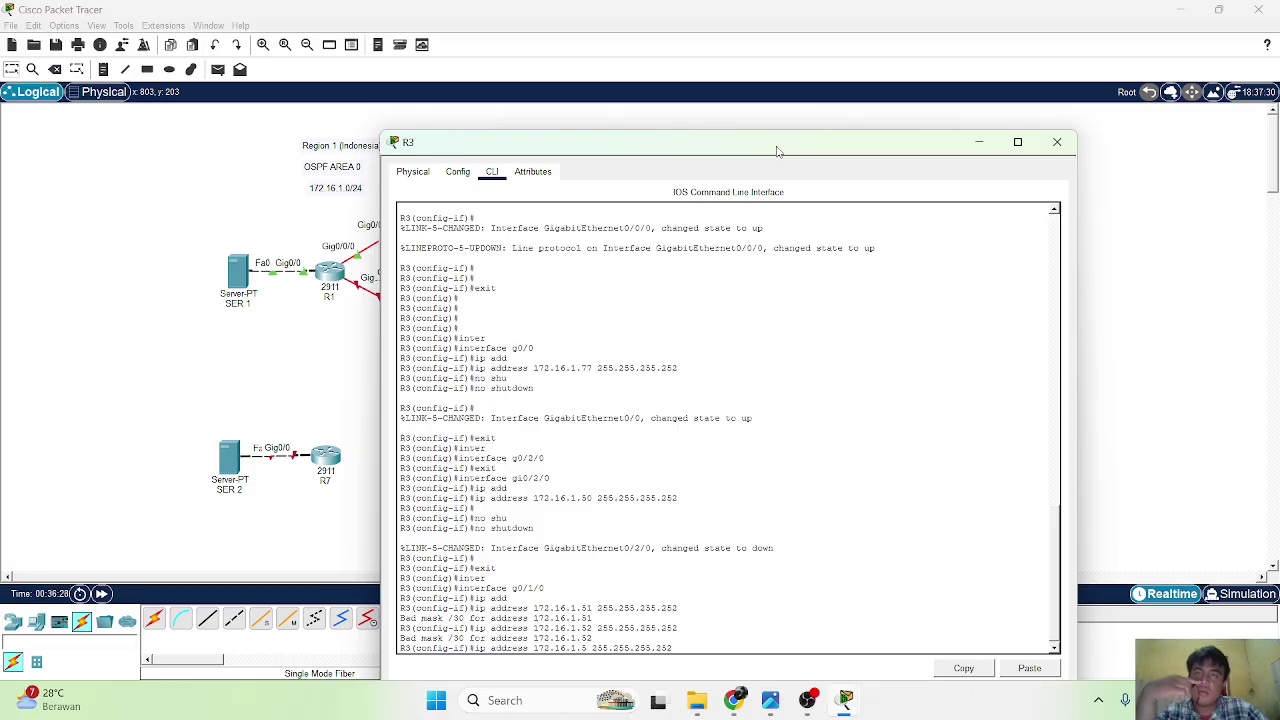
key(BackSpace)
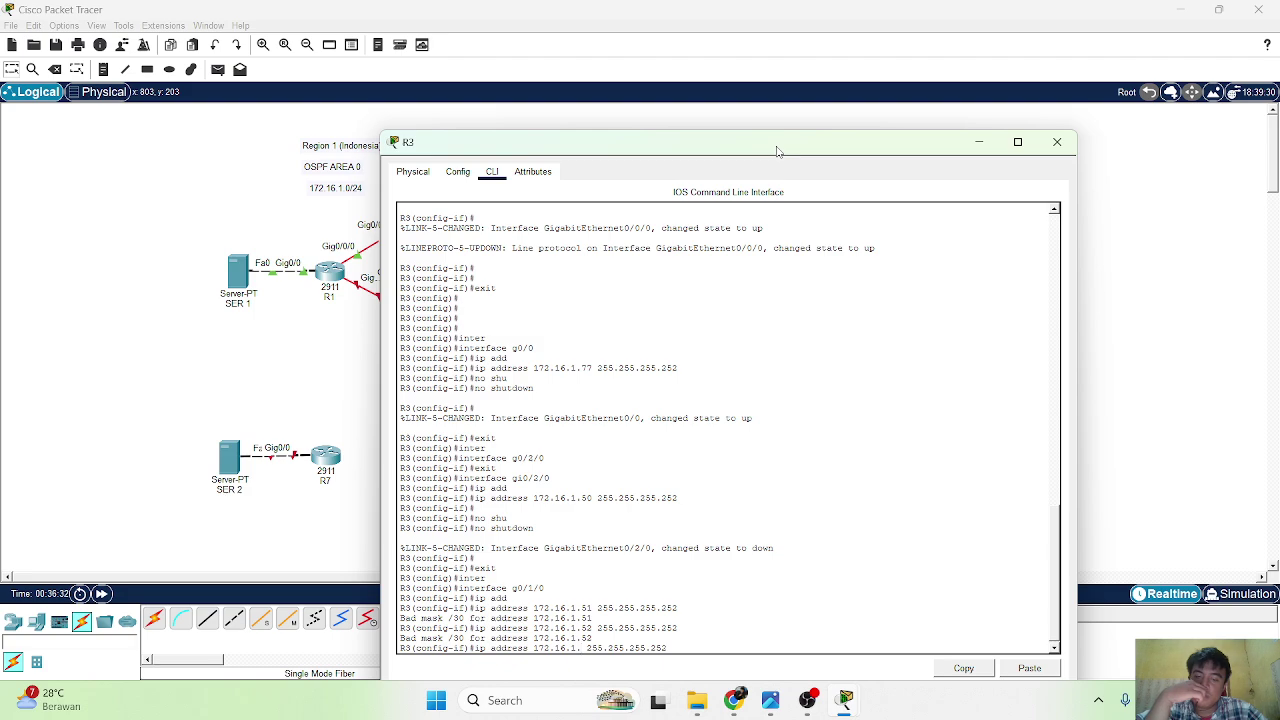
text(60)
key(Return)
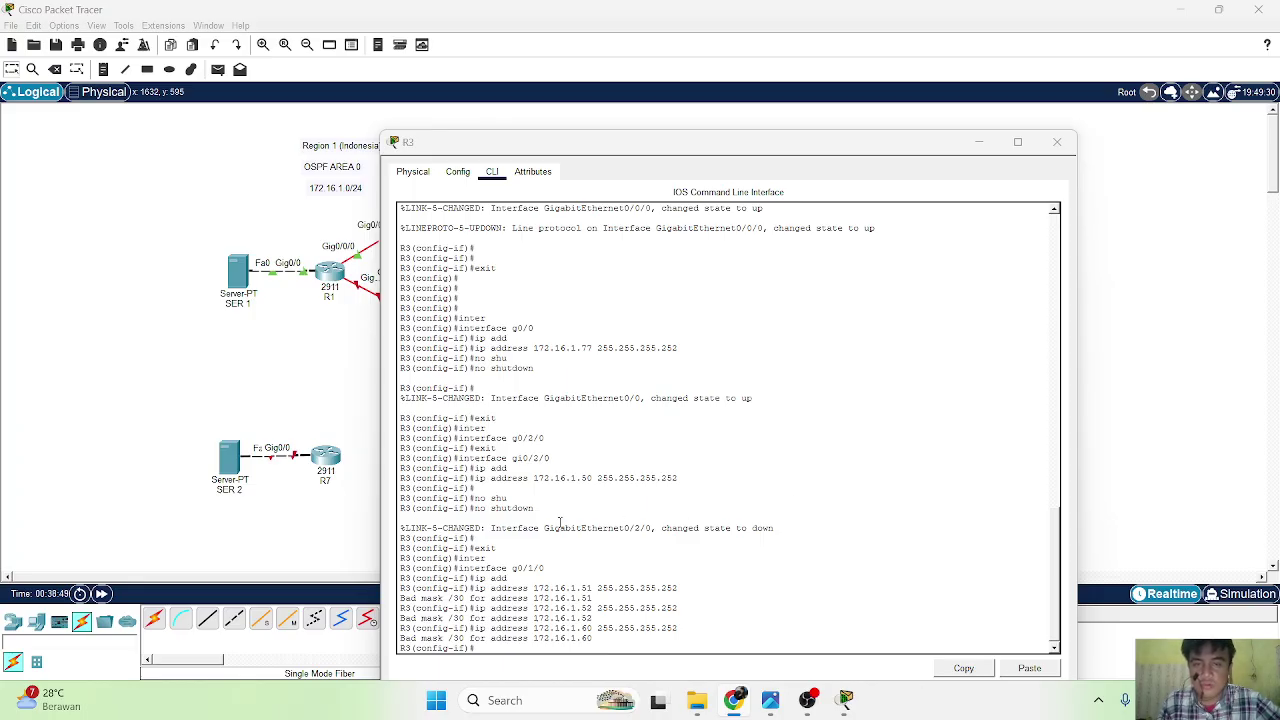
scroll(513, 527, down, 1)
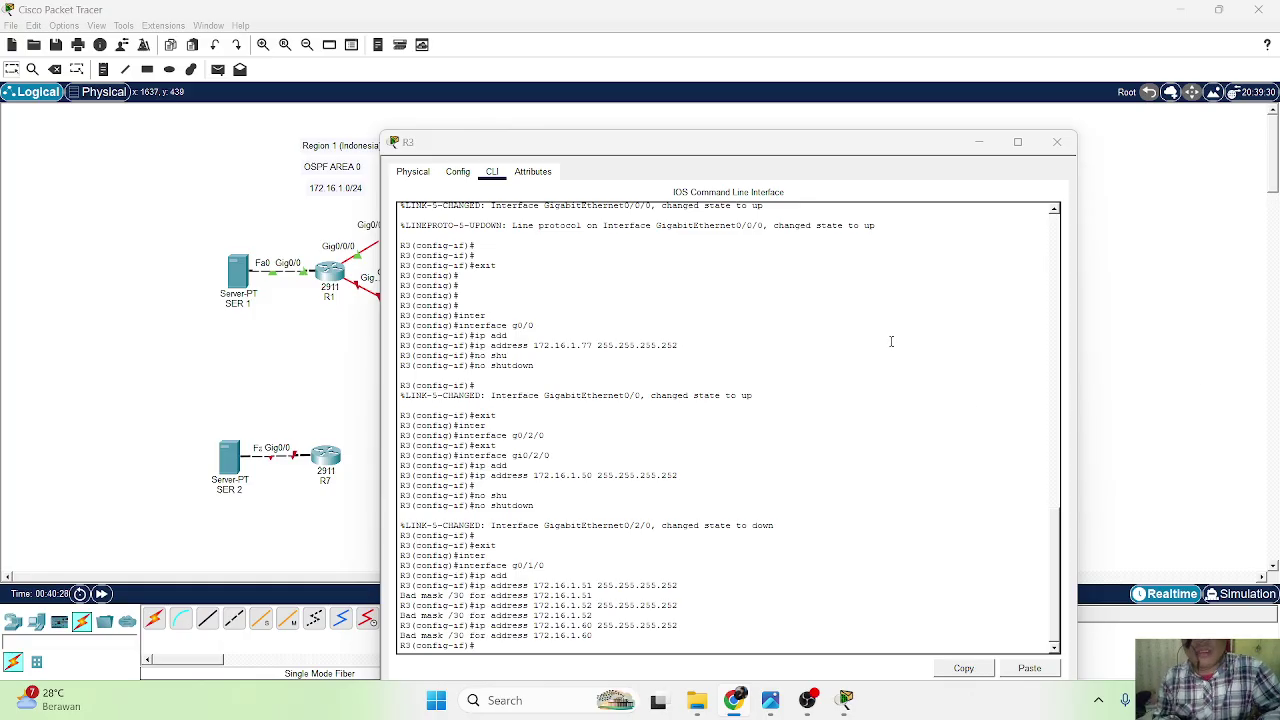
Put R3's window away, open router R6's command line and decline the initial configuration dialog to reach its prompt.
click(977, 150)
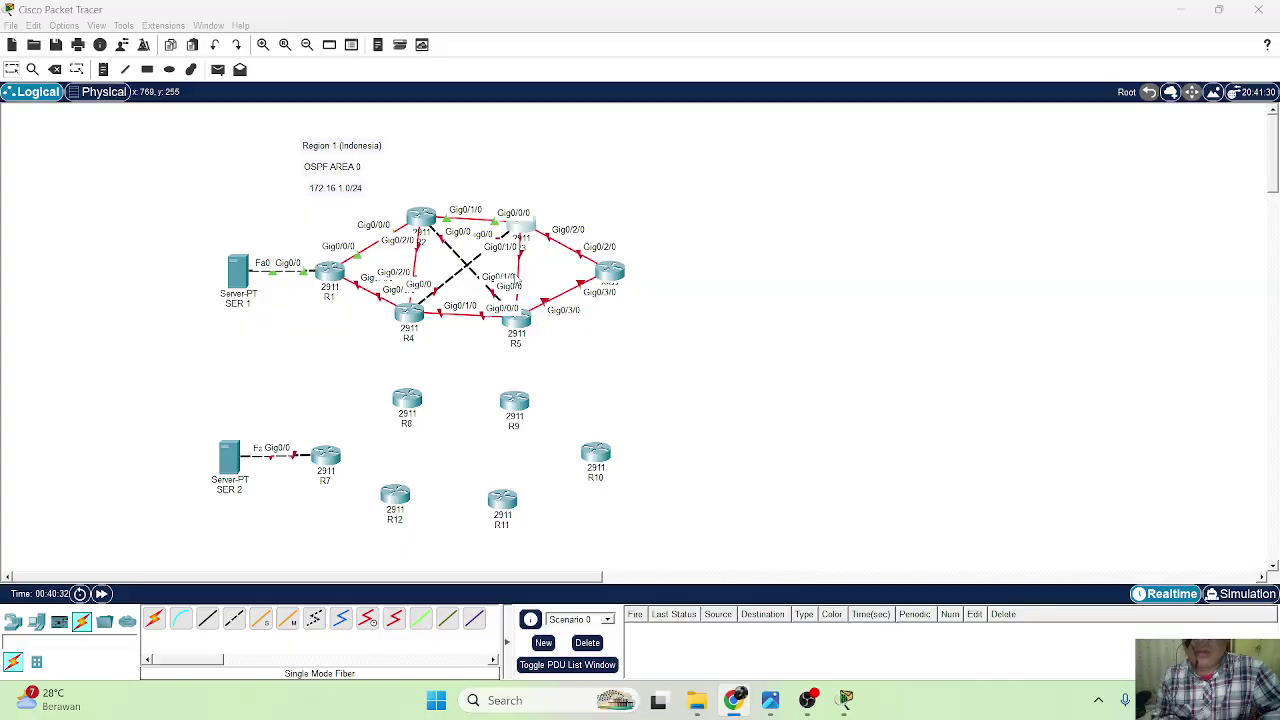
click(618, 270)
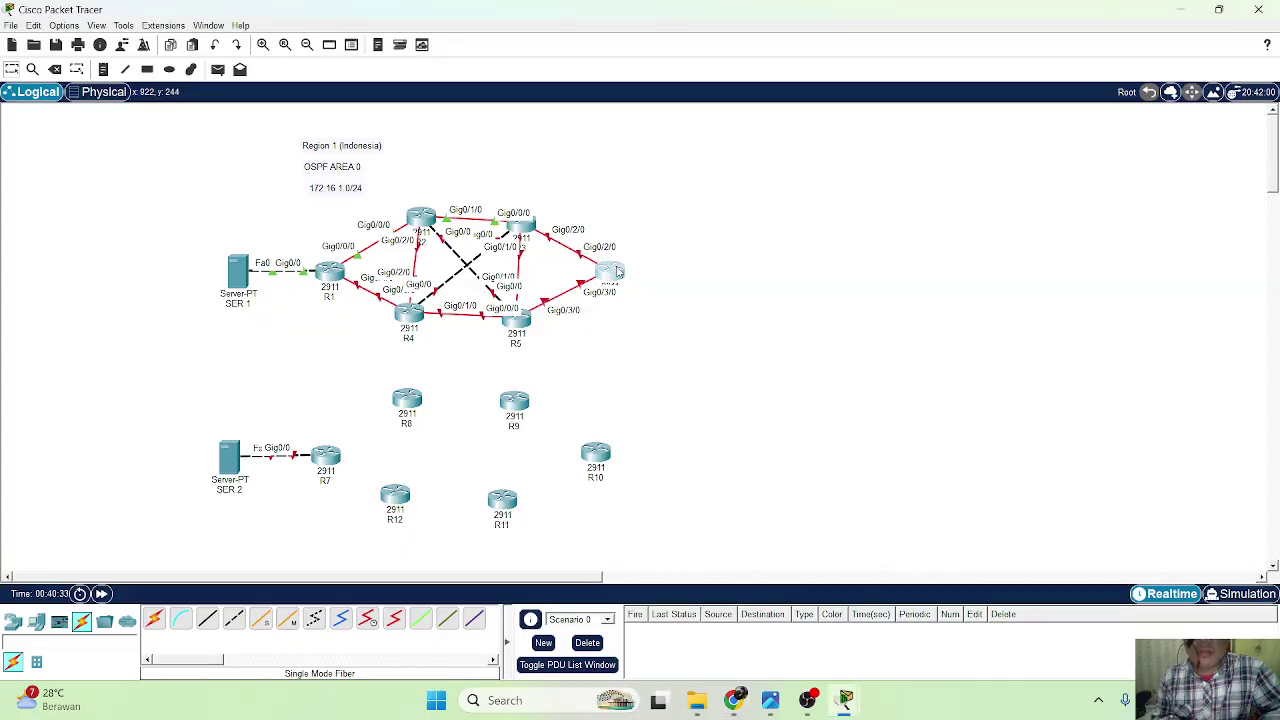
click(618, 270)
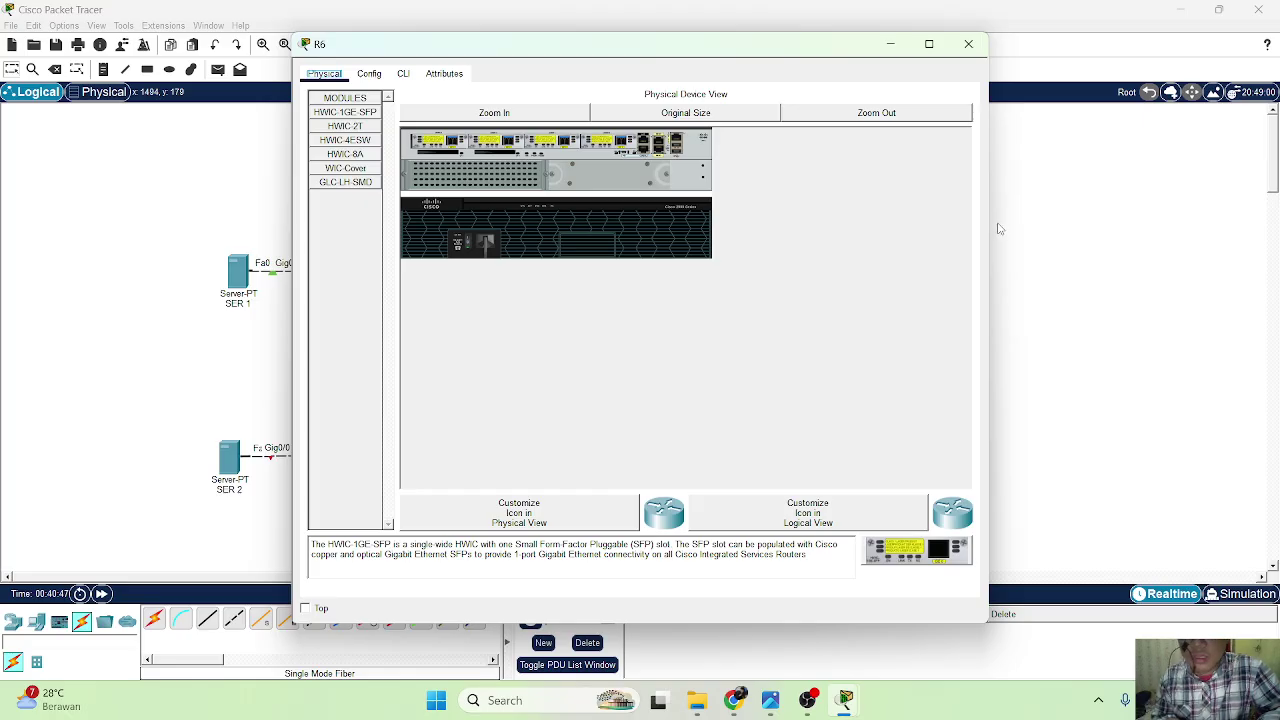
click(403, 75)
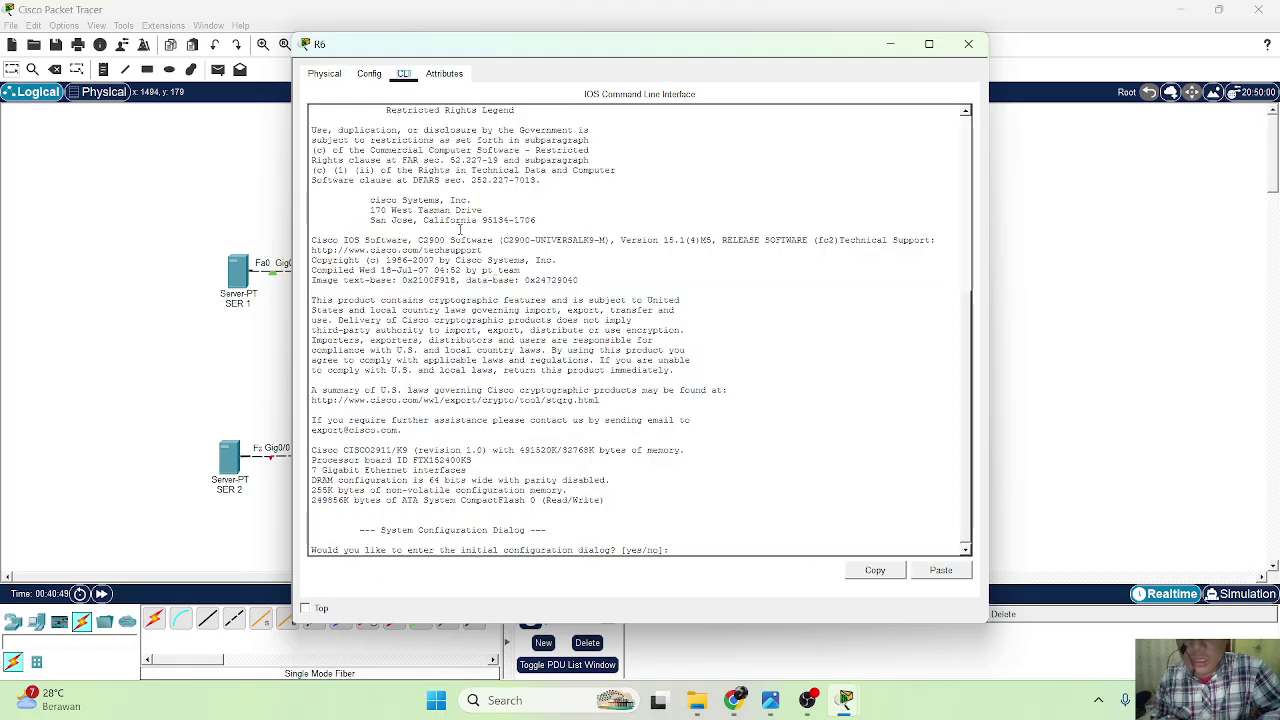
text(no)
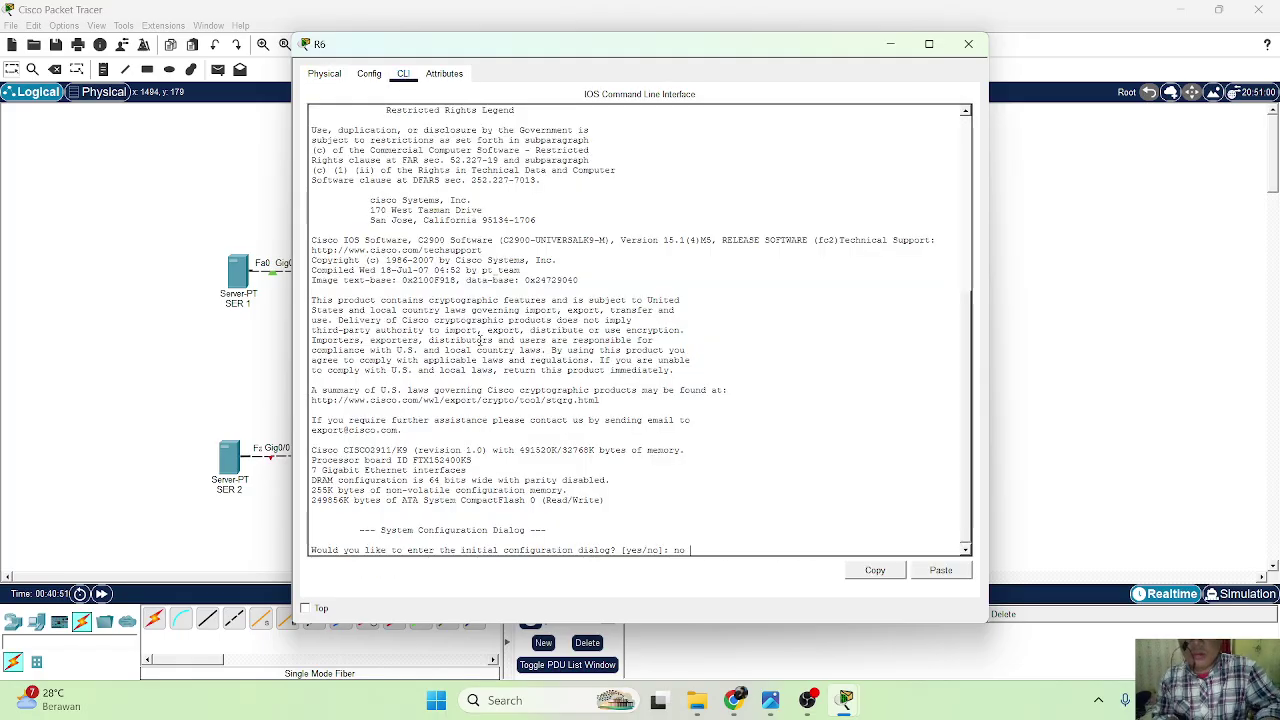
key(Return)
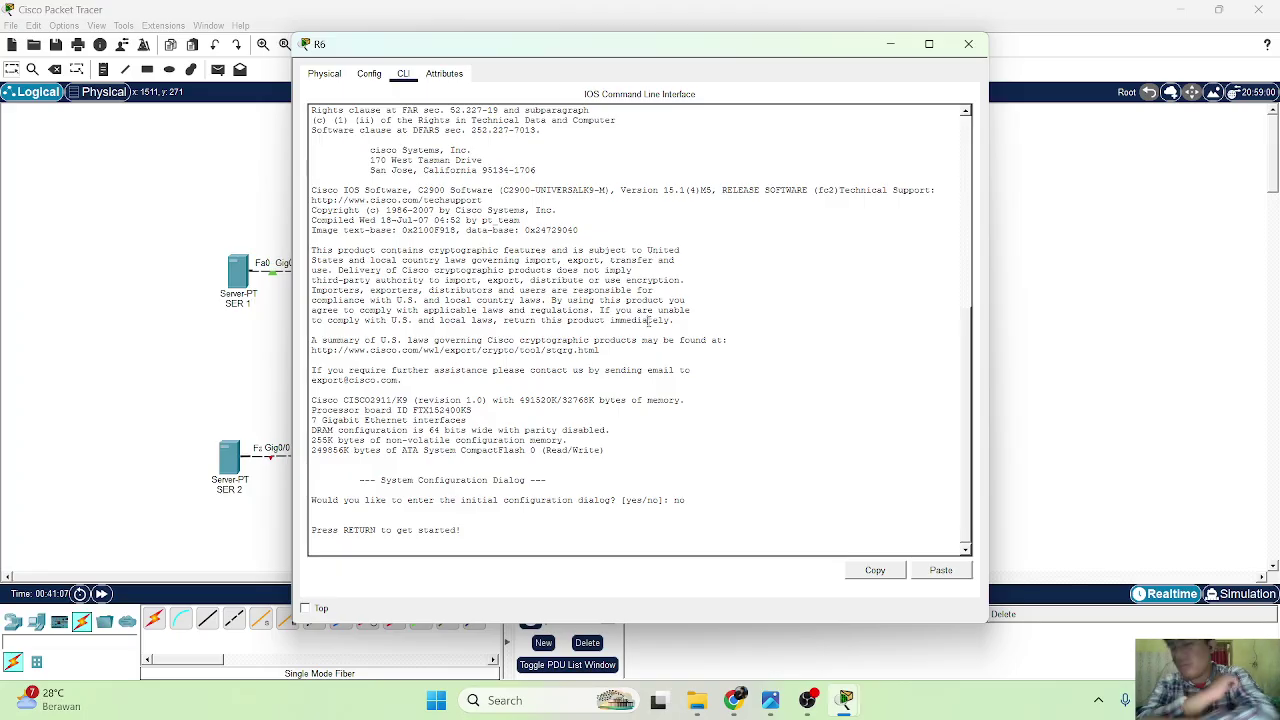
key(Return)
key(Return)
key(Return)
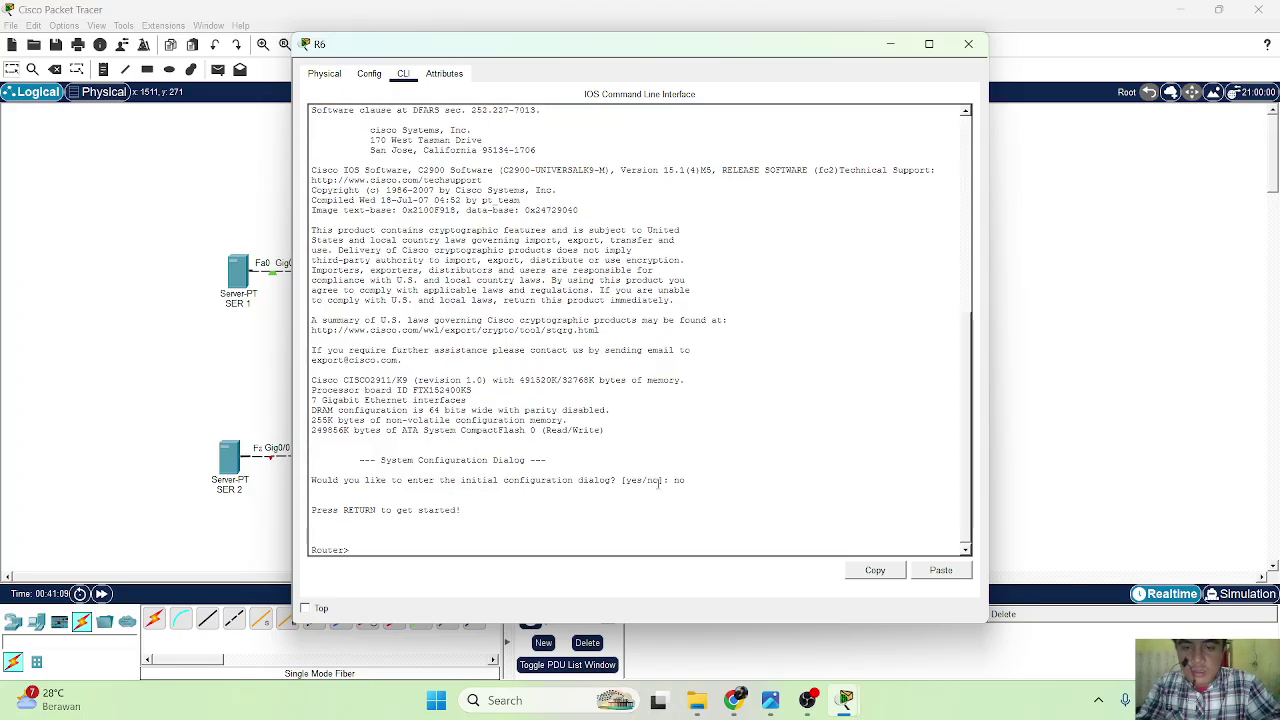
Enter global configuration mode on the router, set its hostname to R6 and close its window.
text(en)
key(Return)
text(conf t)
key(Return)
text(hos)
key(Tab)
text(R6)
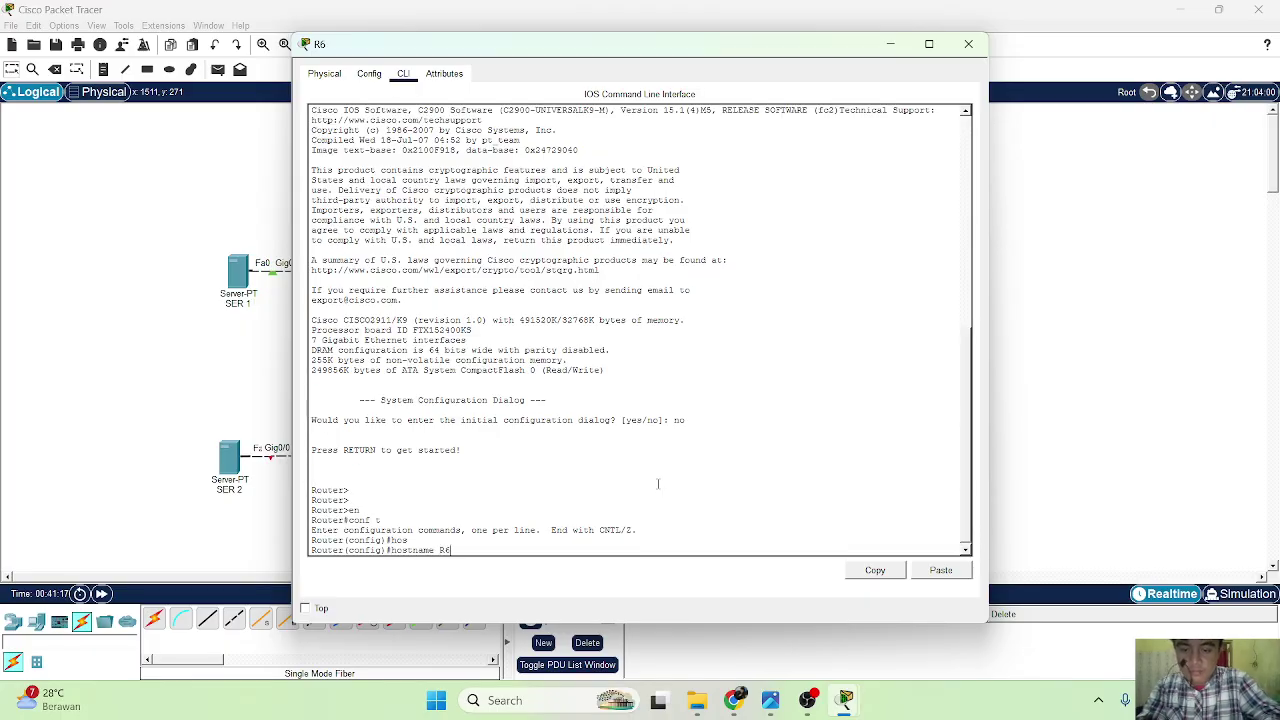
key(Return)
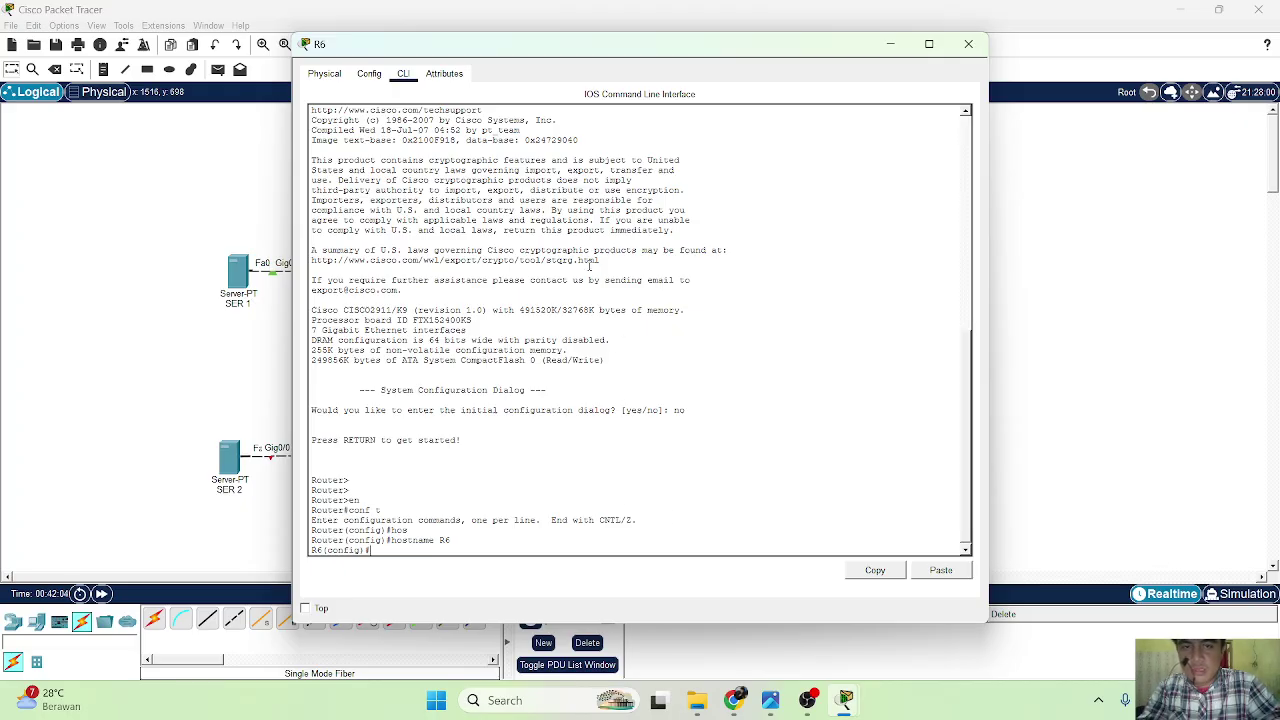
click(968, 44)
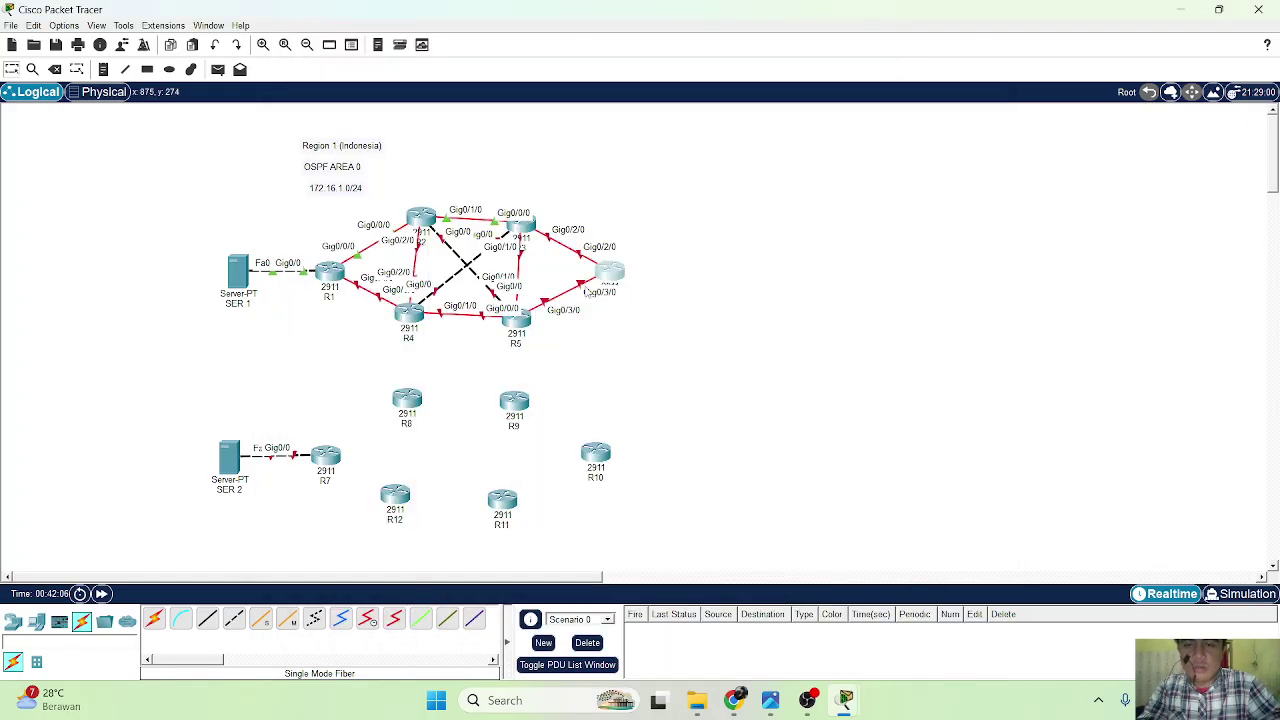
Reopen R3's command line and return to global configuration mode with conf t.
click(520, 226)
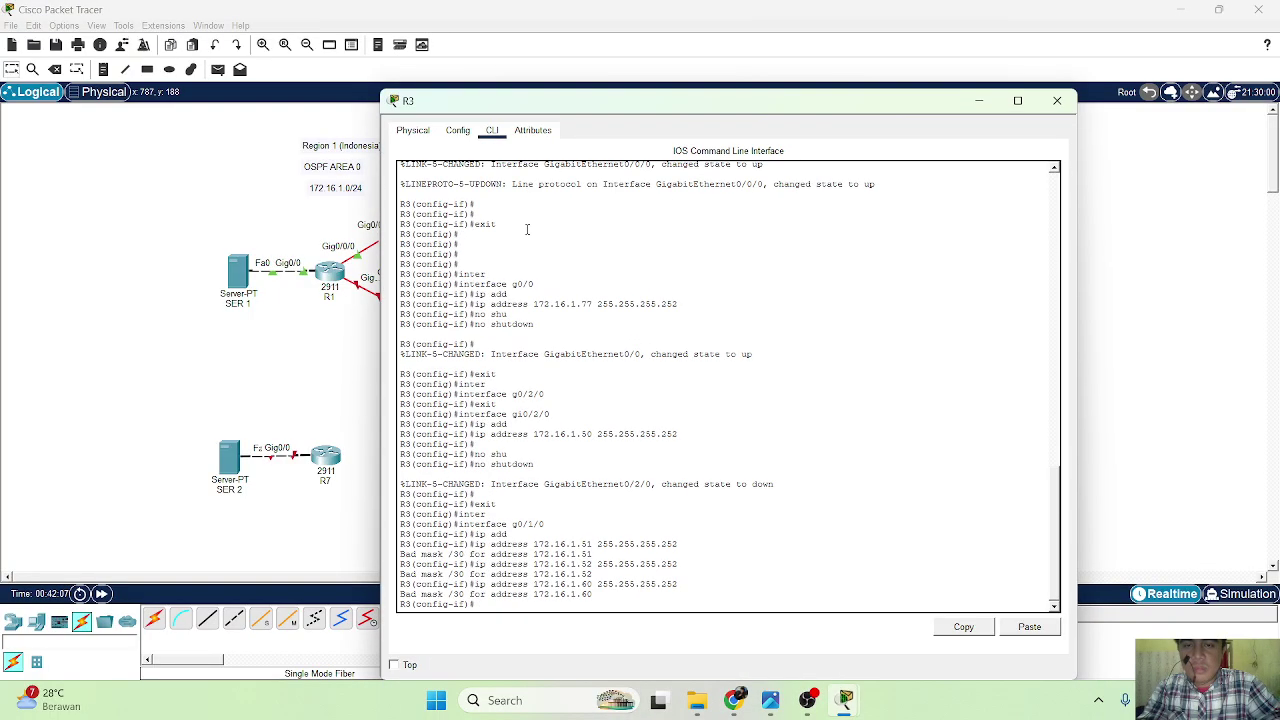
key(Return)
key(Return)
text(conf t)
key(Return)
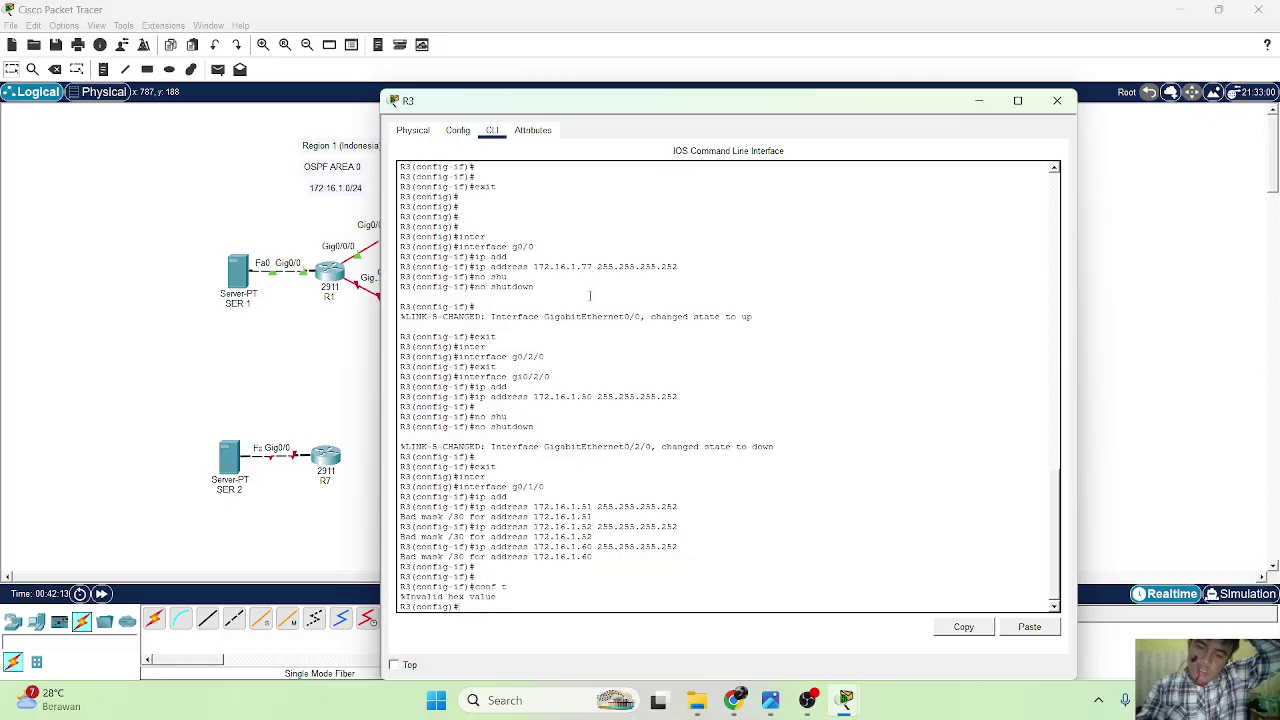
Enter interface configuration mode for g0/1/0 on R3.
text(ip inter)
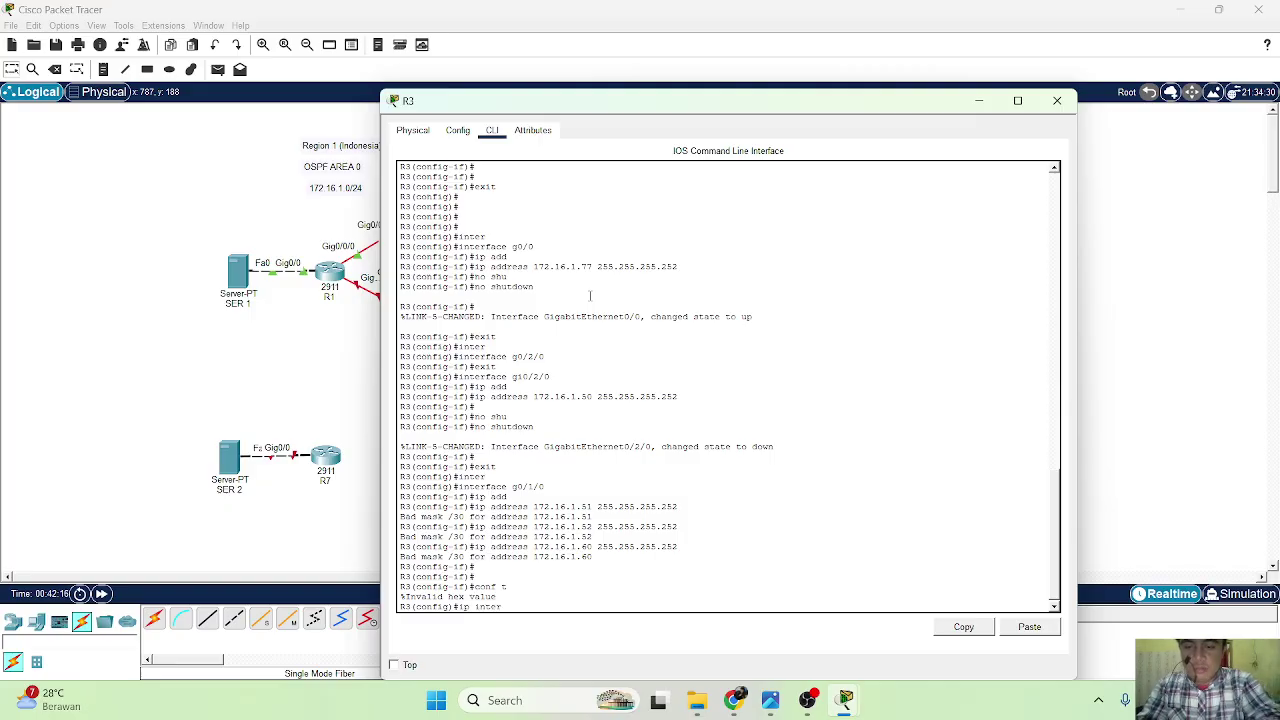
key(Tab)
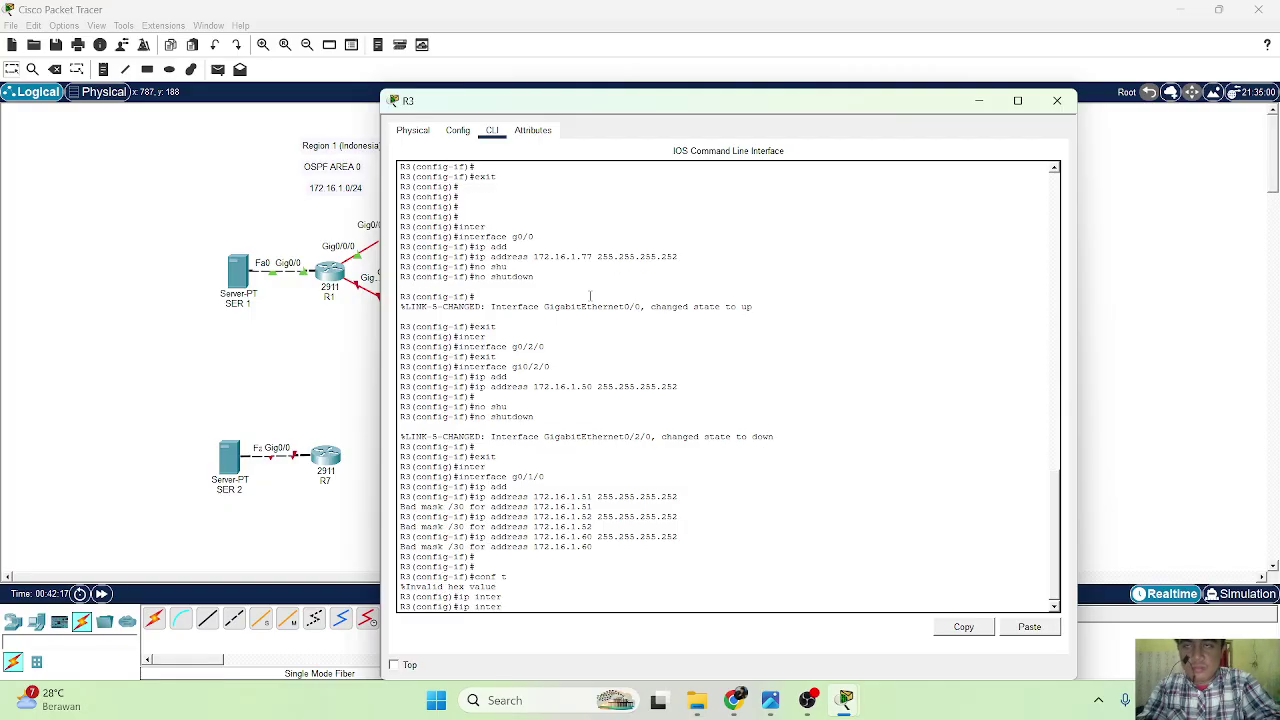
key(BackSpace)
key(BackSpace)
key(BackSpace)
key(BackSpace)
key(BackSpace)
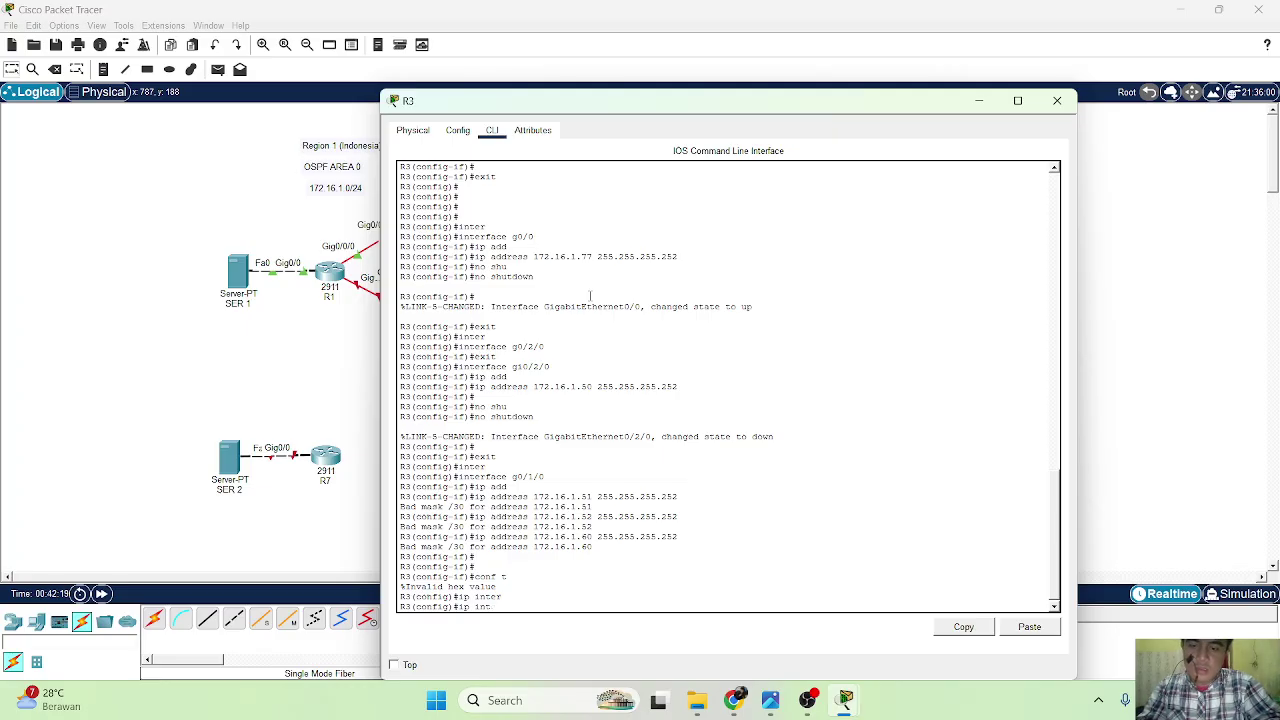
text(inter)
key(Tab)
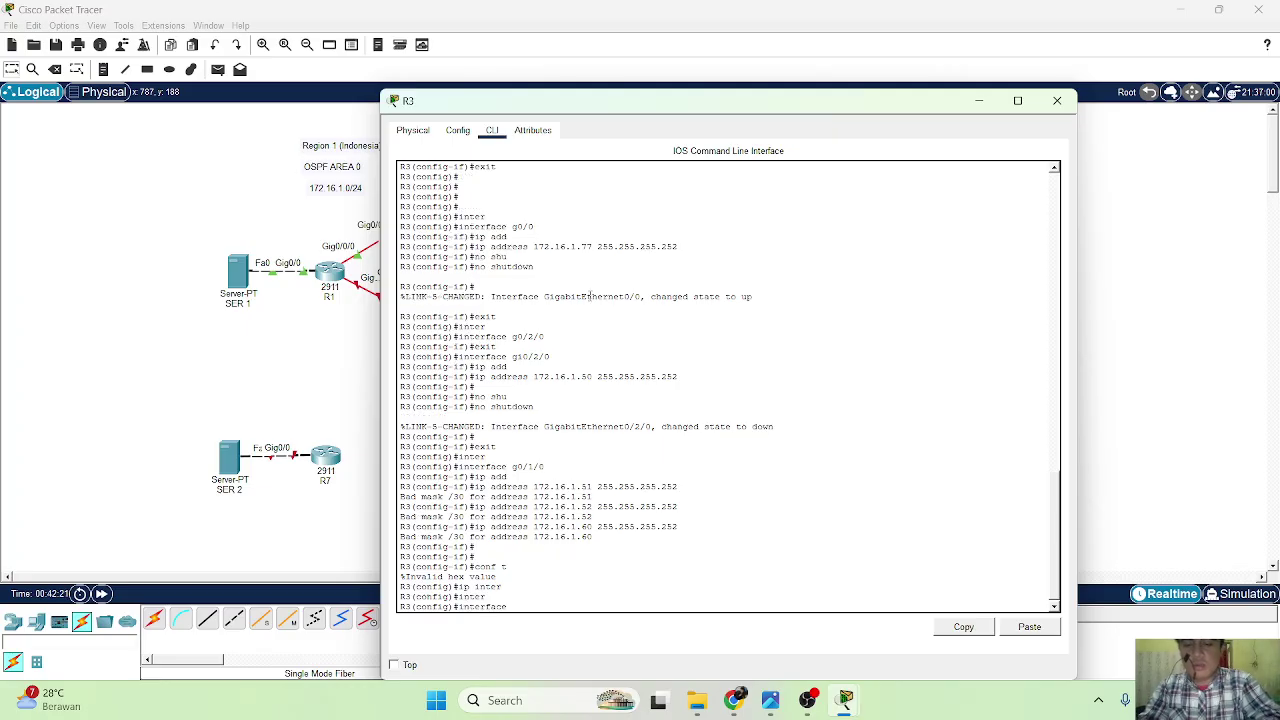
text(g0/1/0)
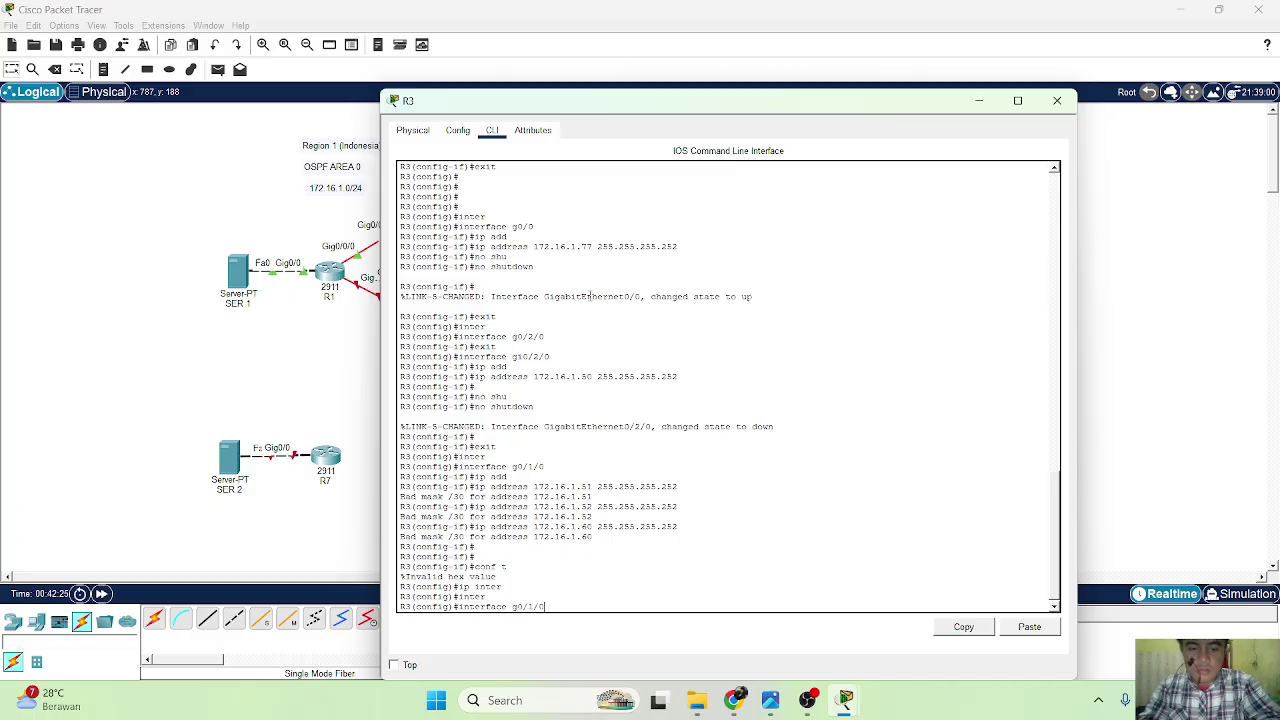
key(Return)
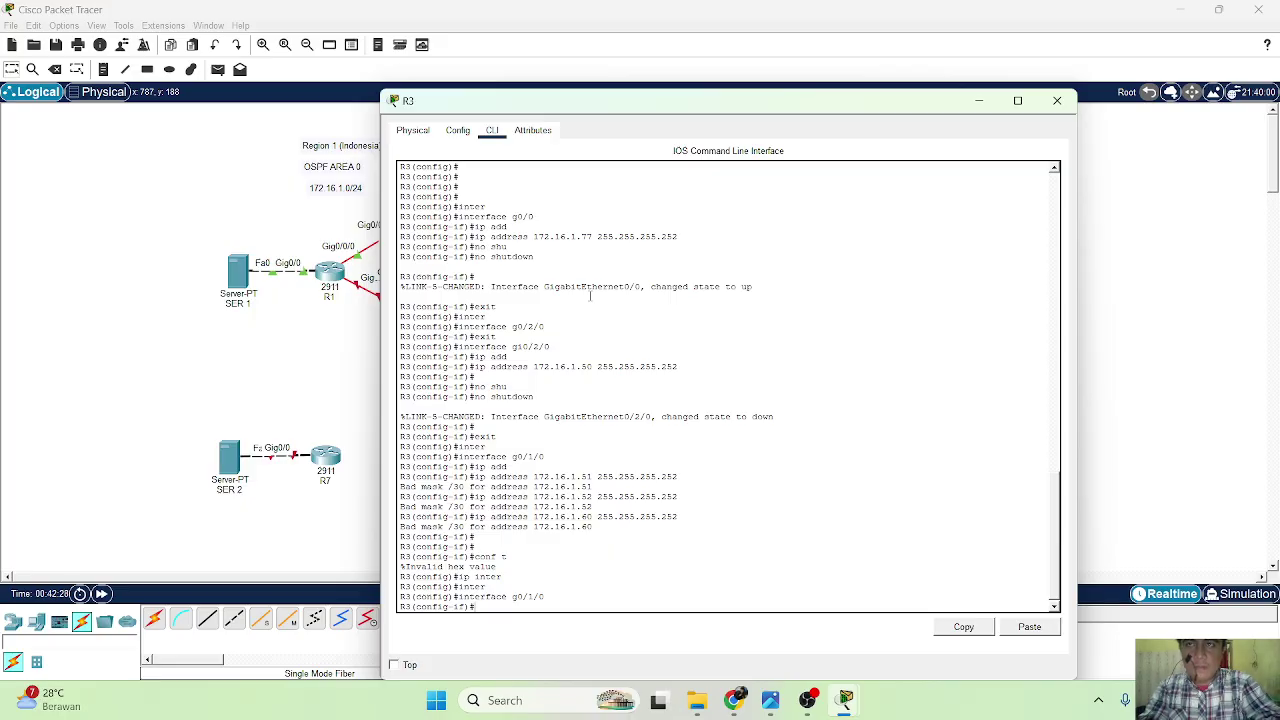
Clear the IP address on R3's interface g0/1/0 and assign 172.16.1.21 with mask 255.255.255.252.
text(no ip add)
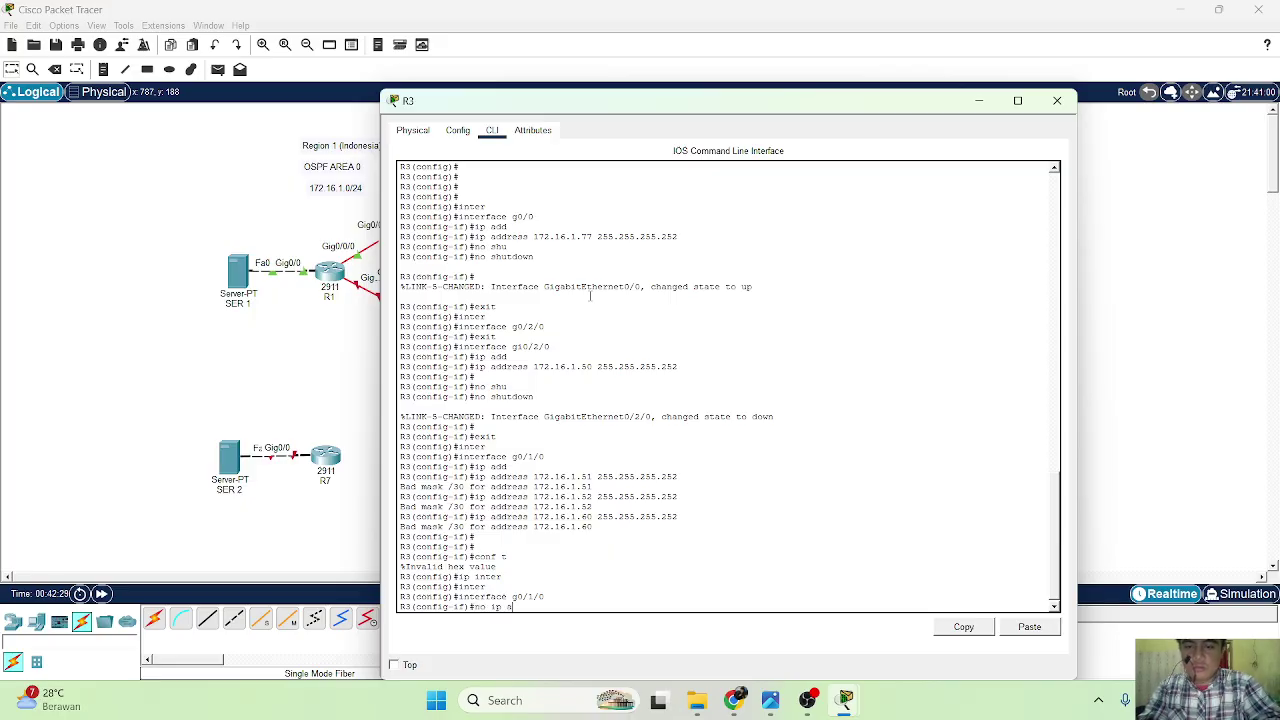
key(Tab)
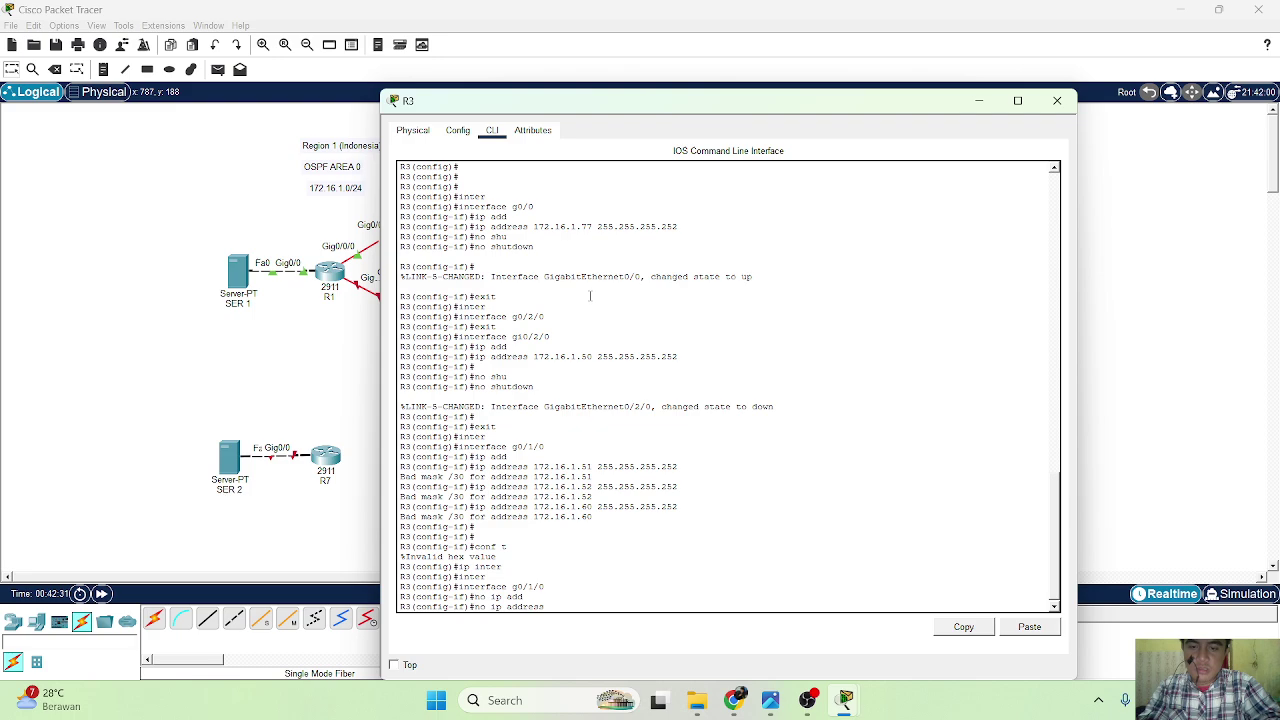
key(Return)
text(ip ad)
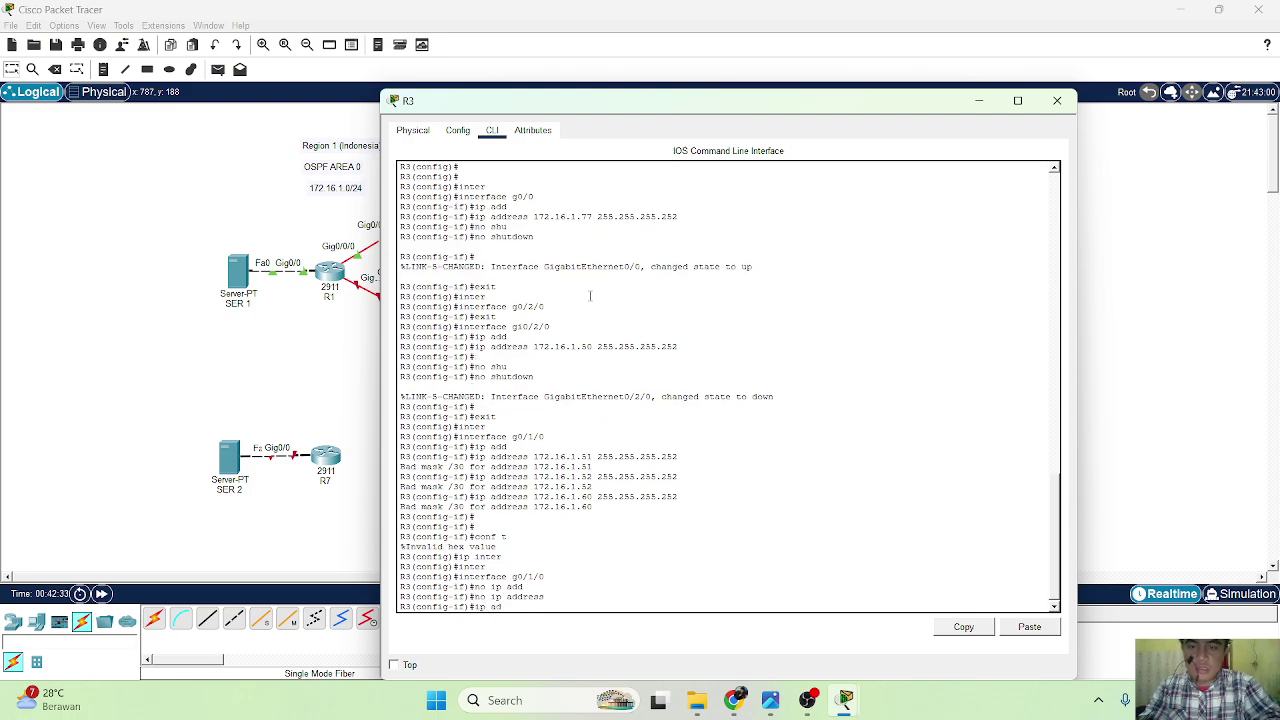
text(d)
key(Tab)
text(172)
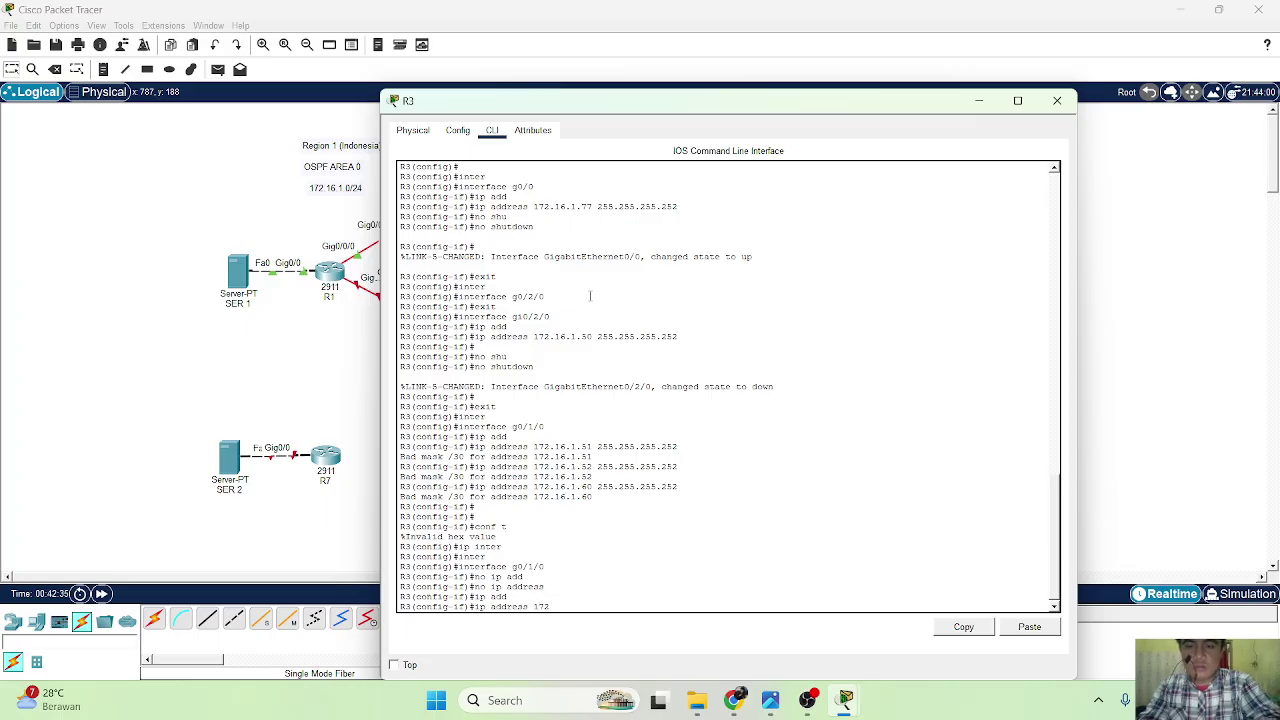
text(.1)
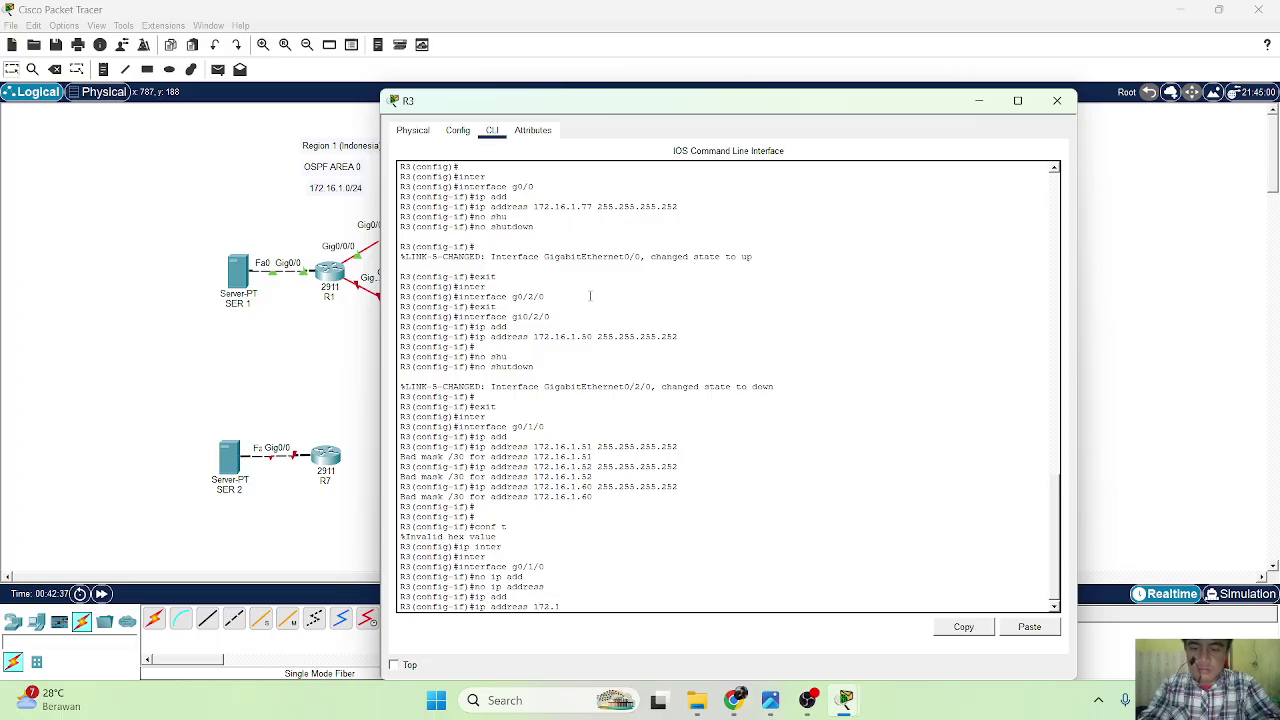
text(6.1.21 255.255.255.25)
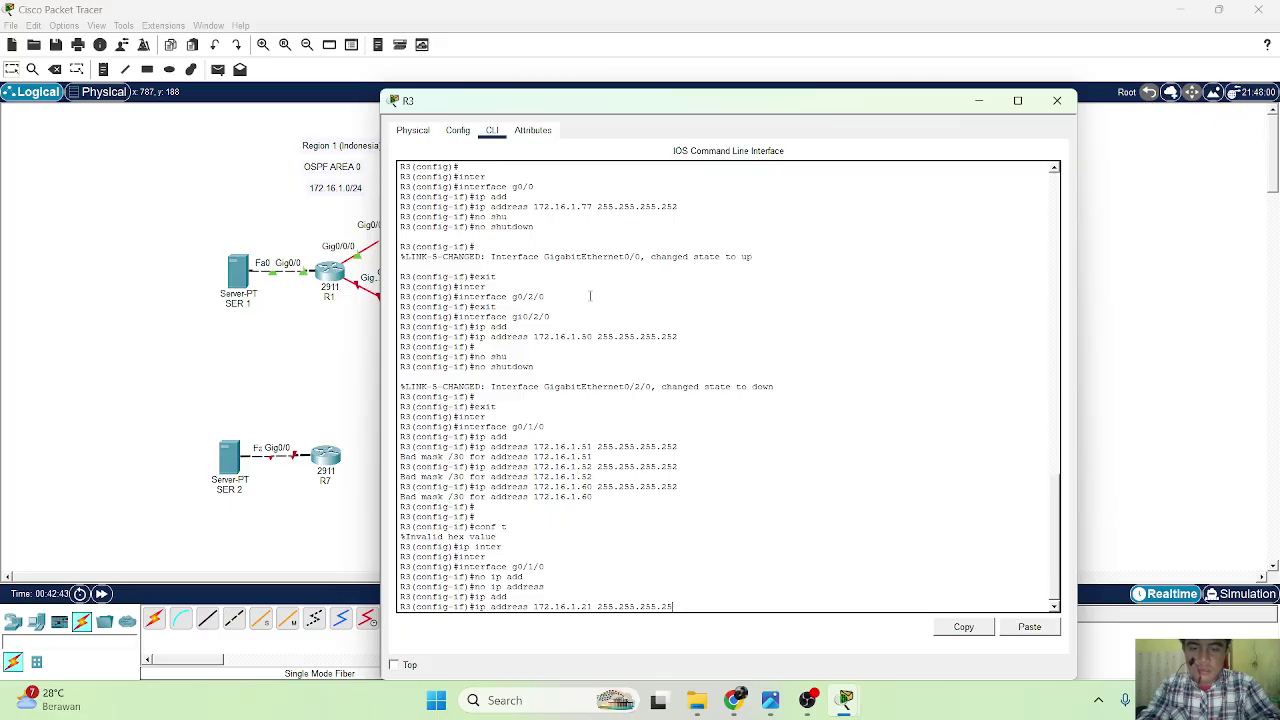
text(2)
key(Return)
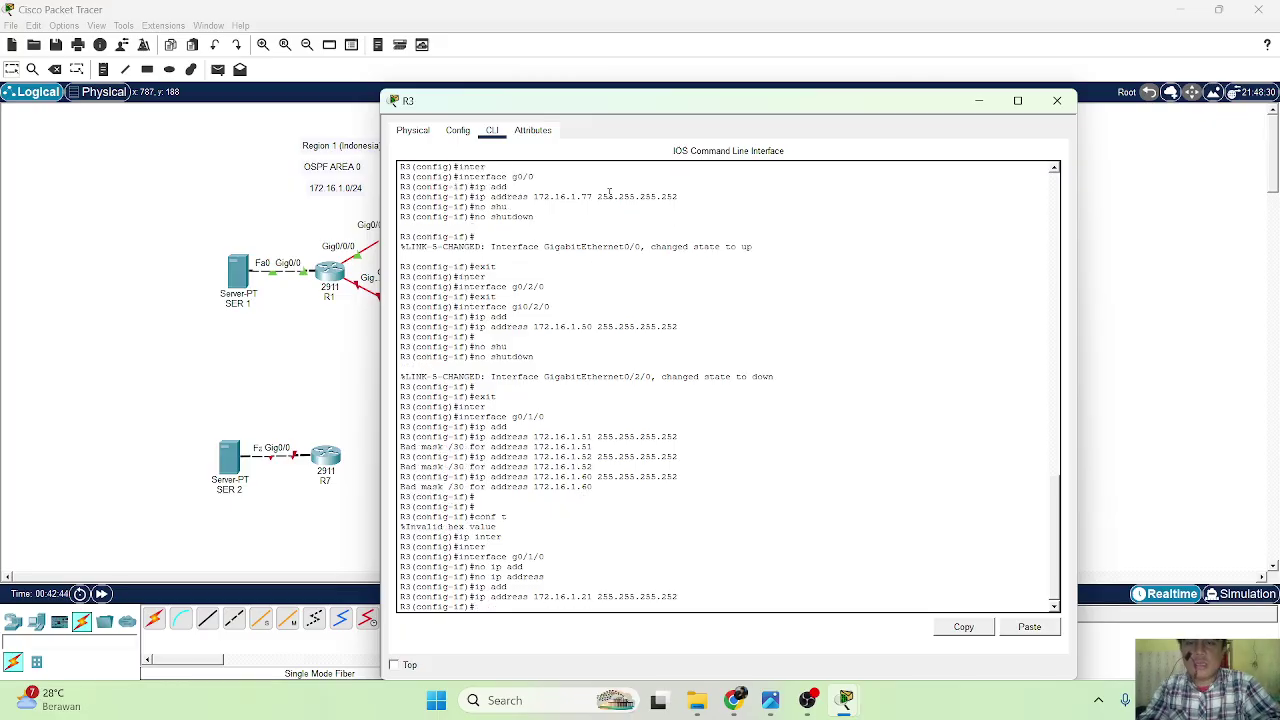
click(699, 83)
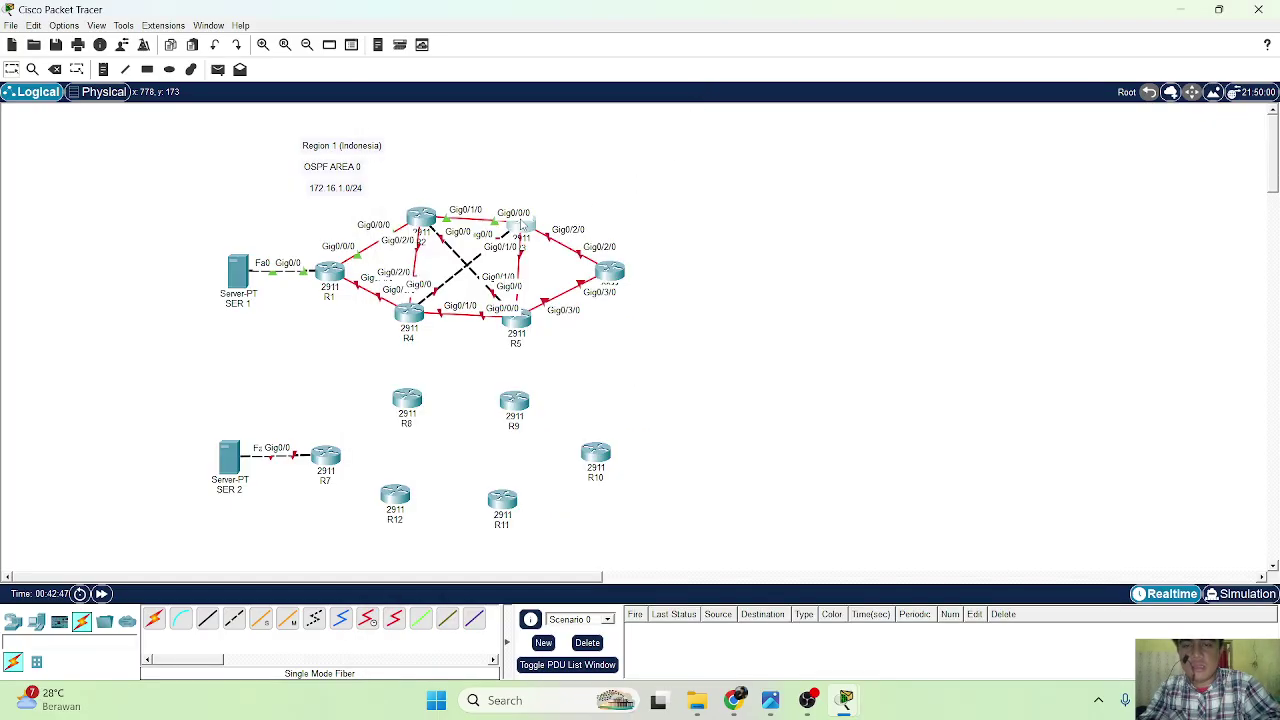
click(521, 223)
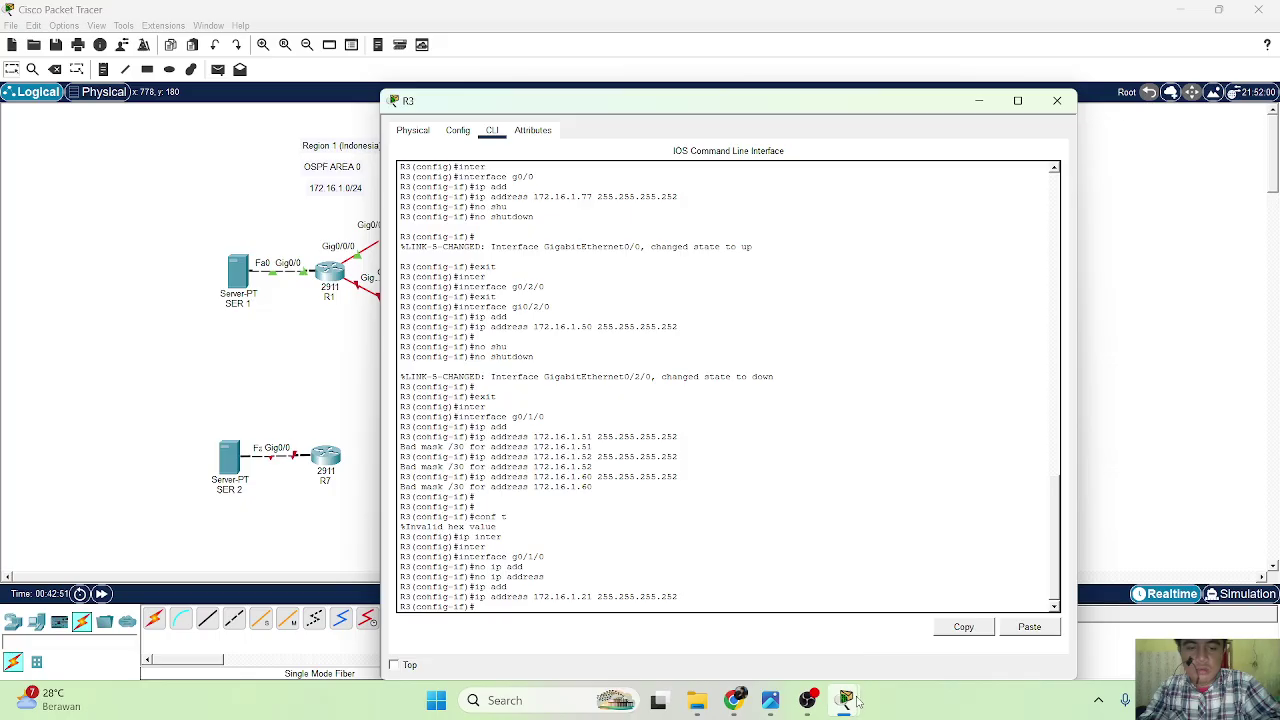
Enable R3's interface g0/1/0 with no shutdown.
mouse_move(857, 704)
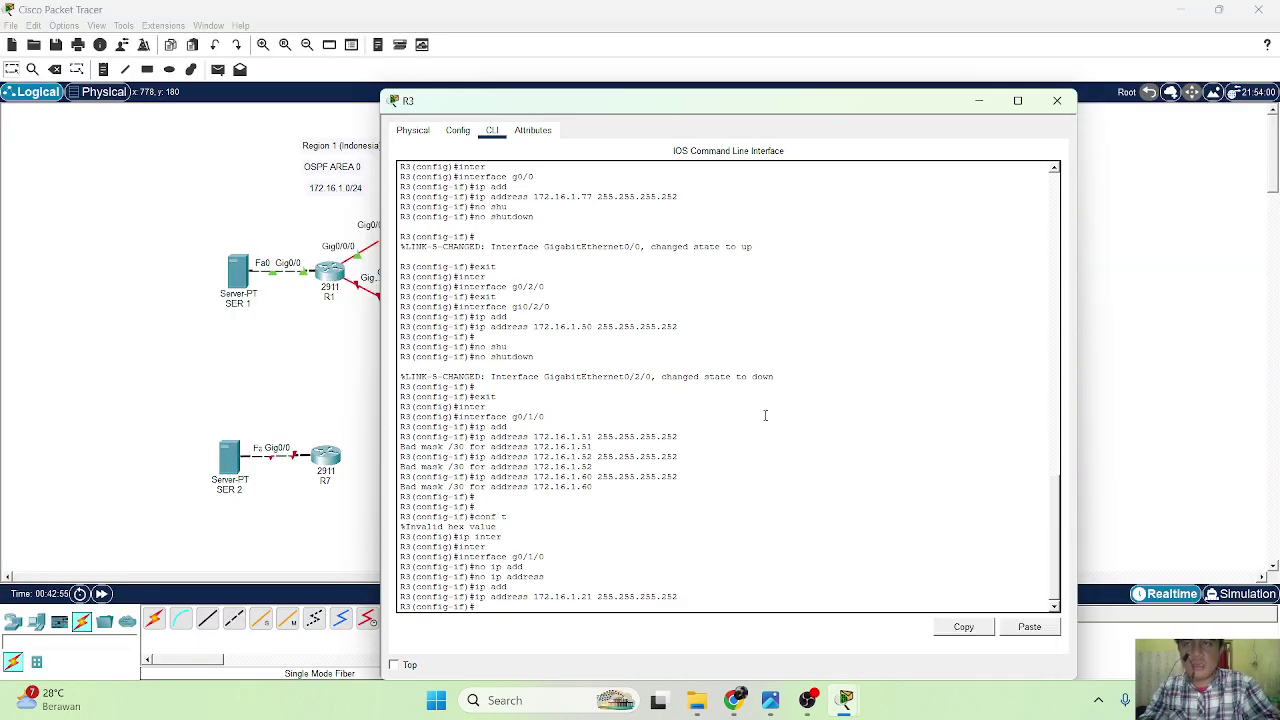
key(Return)
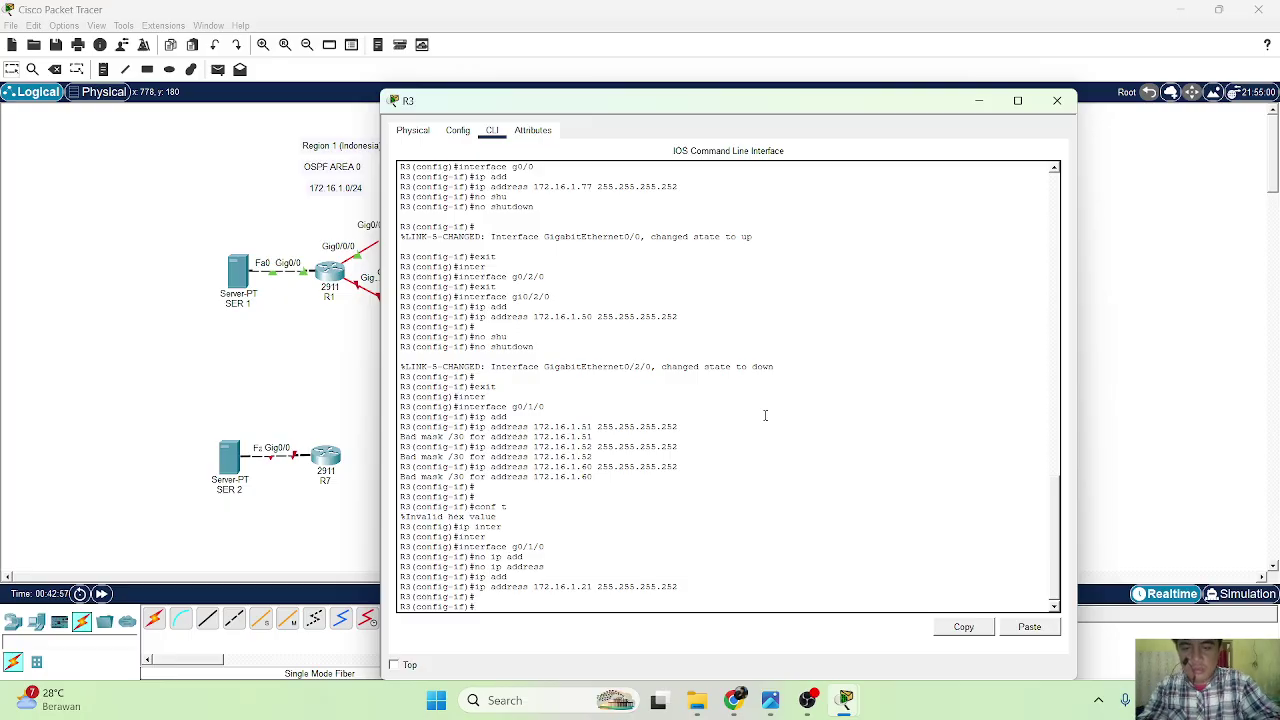
text(no shu)
key(Tab)
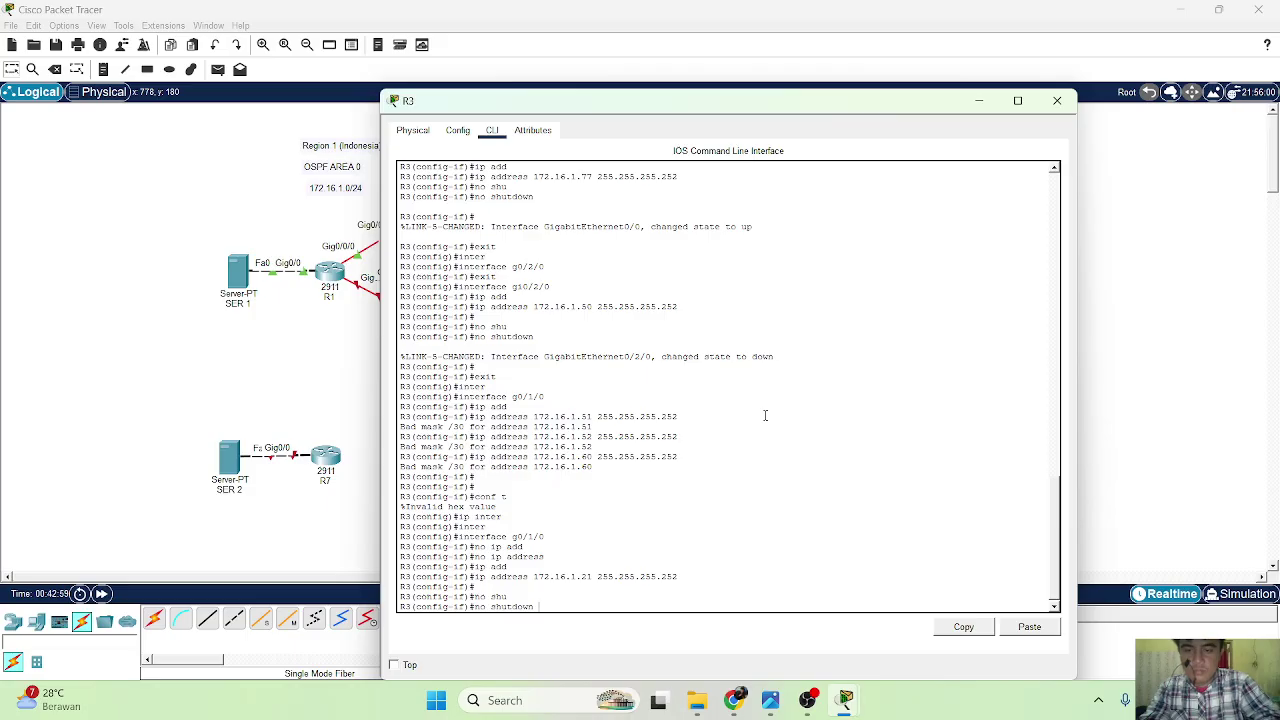
key(Return)
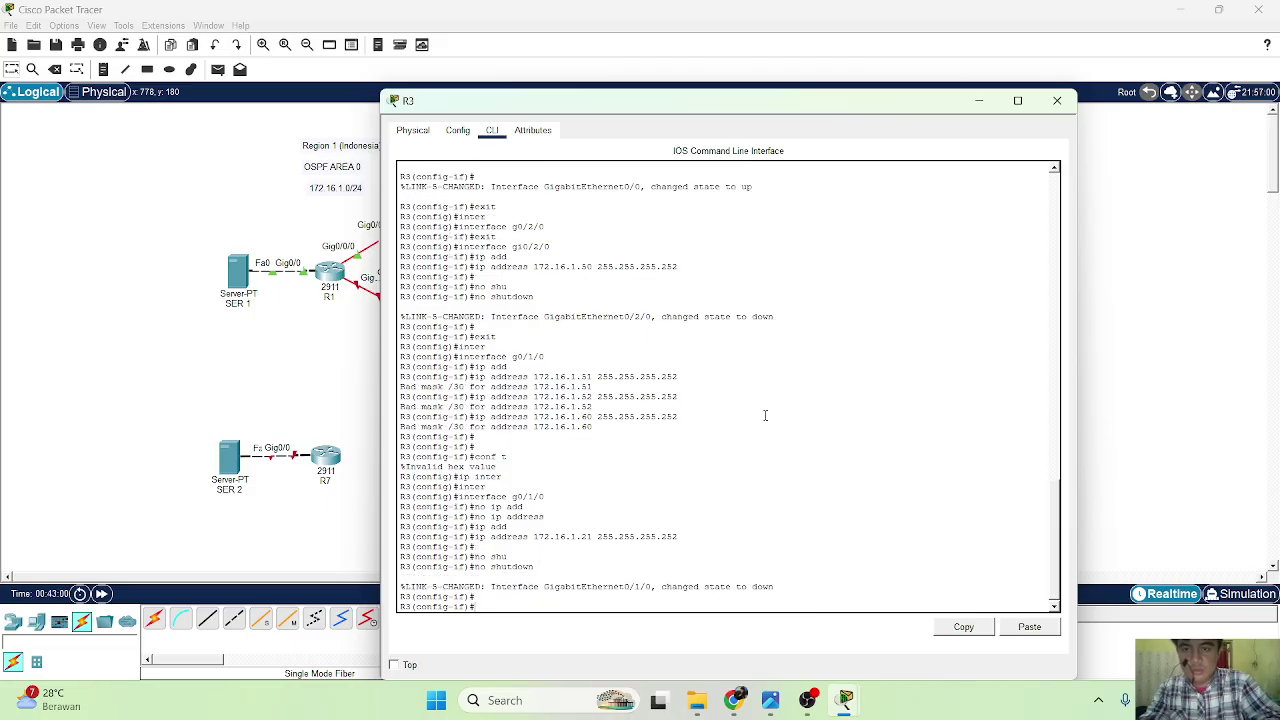
Leave R3's current interface and enter interface configuration mode for gi0/2/0.
drag(814, 111, 1008, 143)
drag(1030, 143, 808, 110)
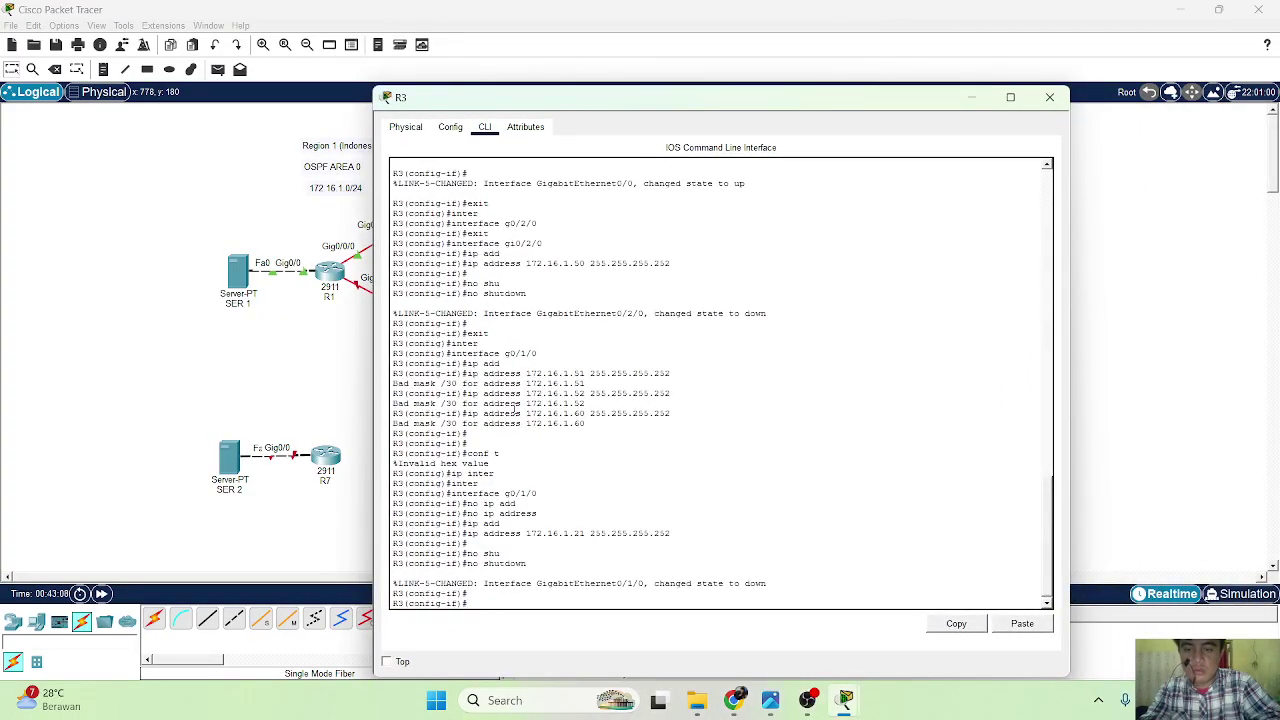
key(Return)
text(exit)
key(Return)
text(inter)
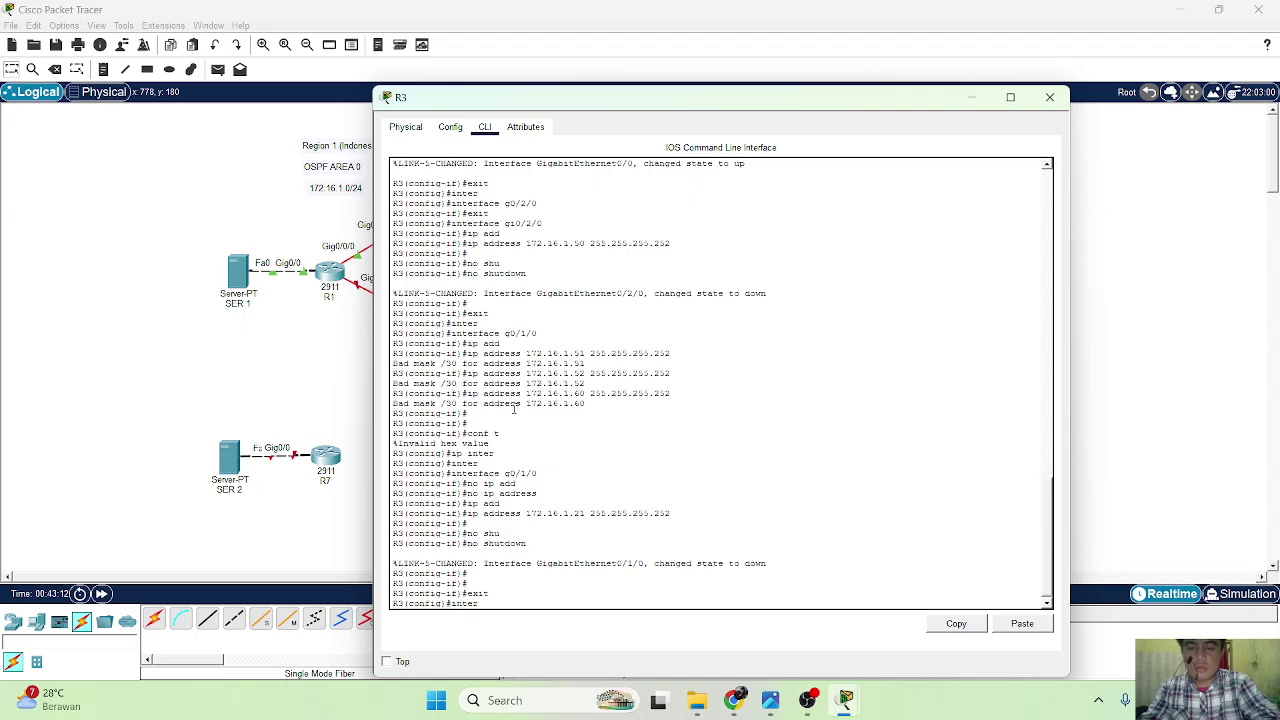
key(Tab)
text(gi)
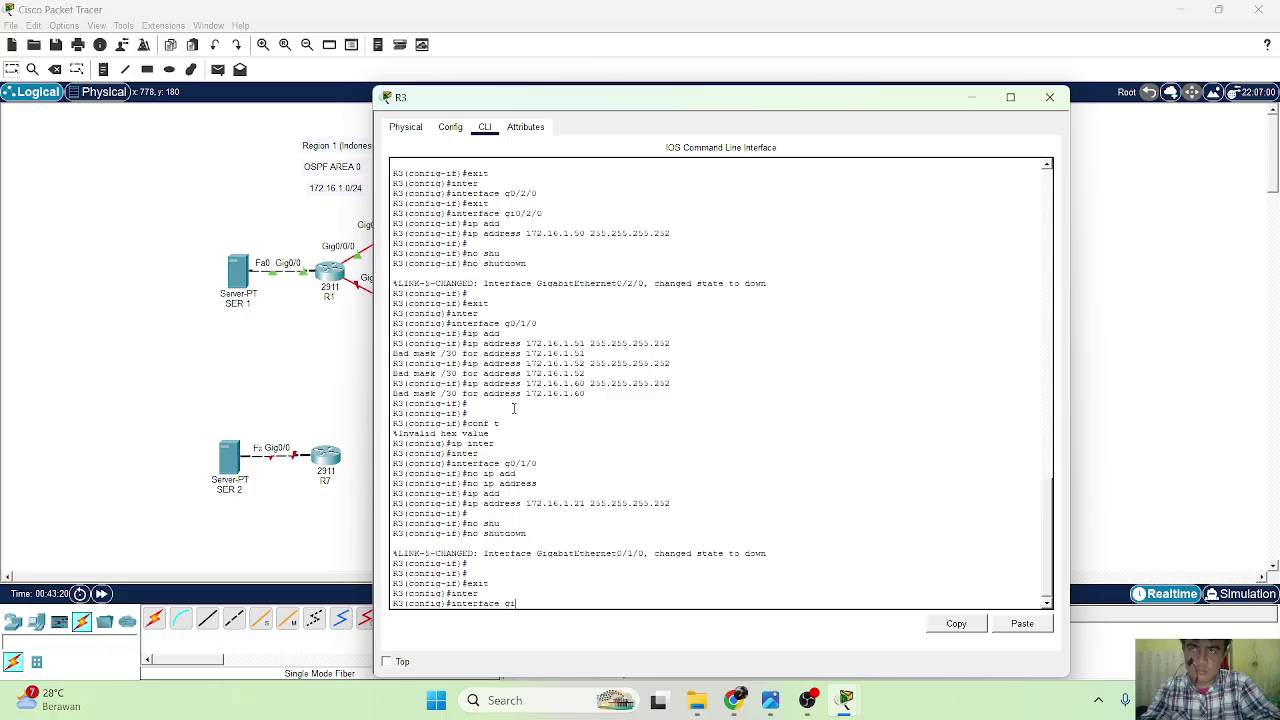
text(0/20)
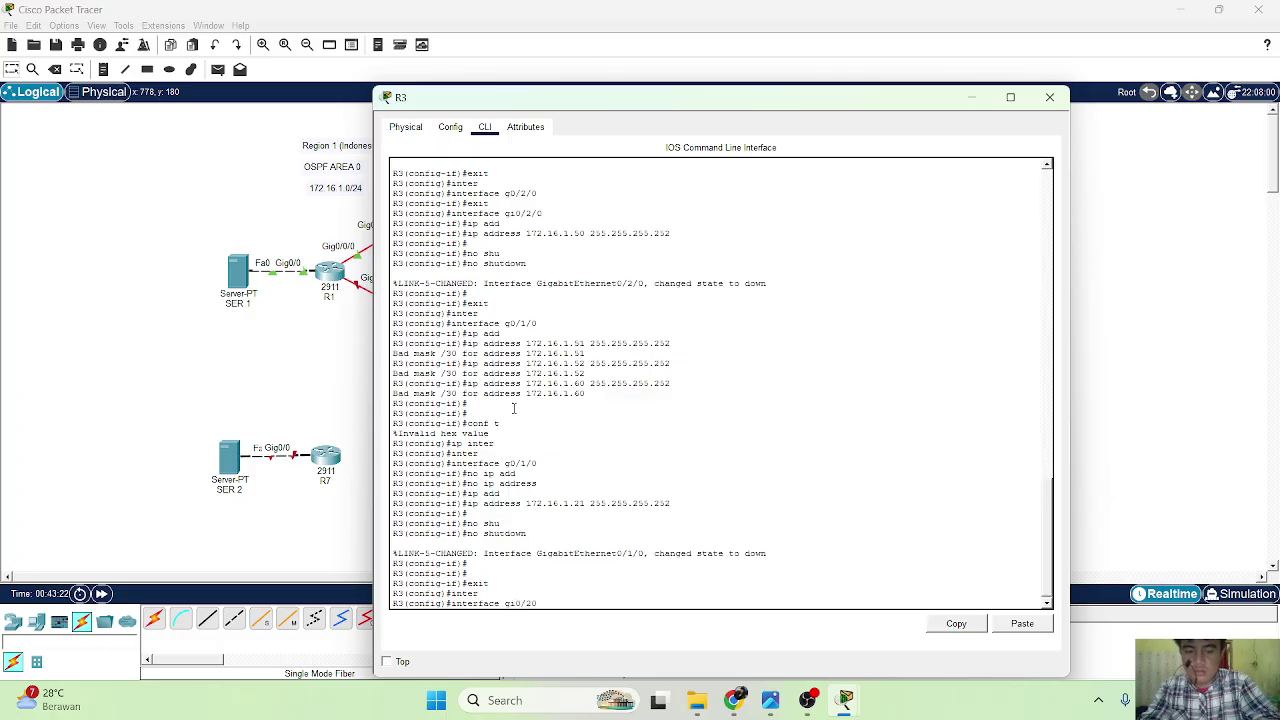
key(BackSpace)
text(/0)
key(Return)
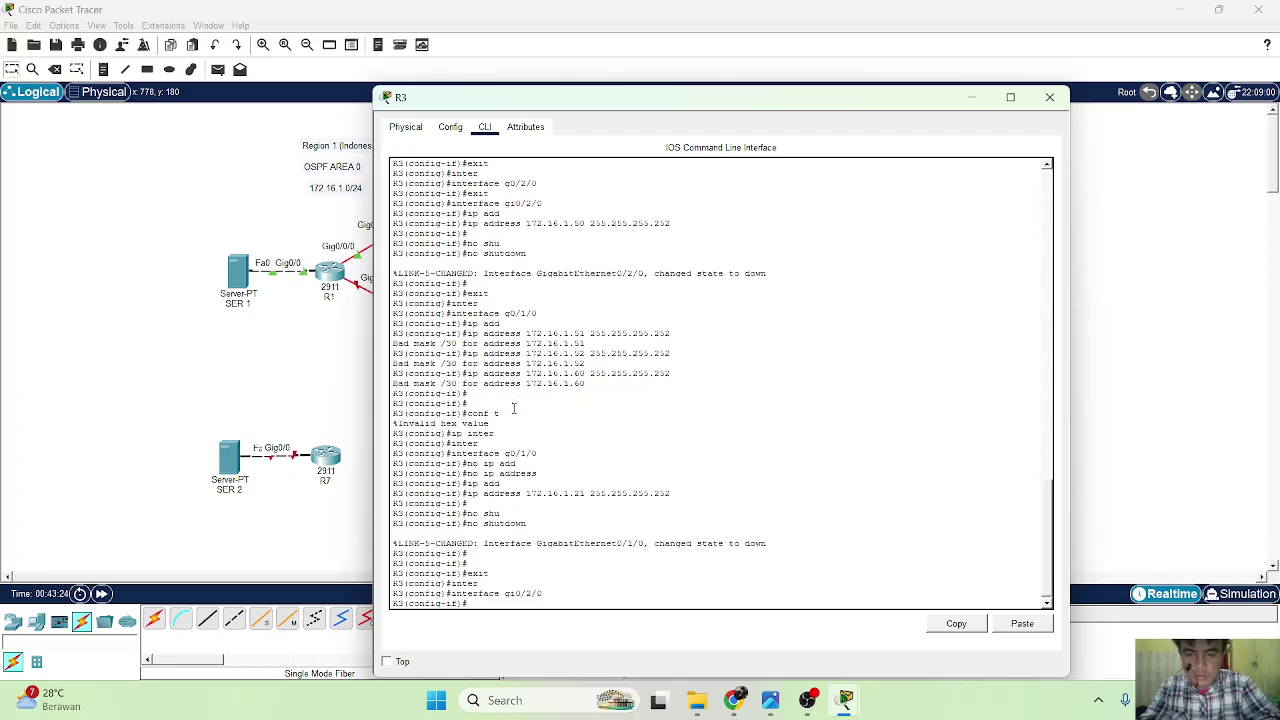
text(ip add)
key(Tab)
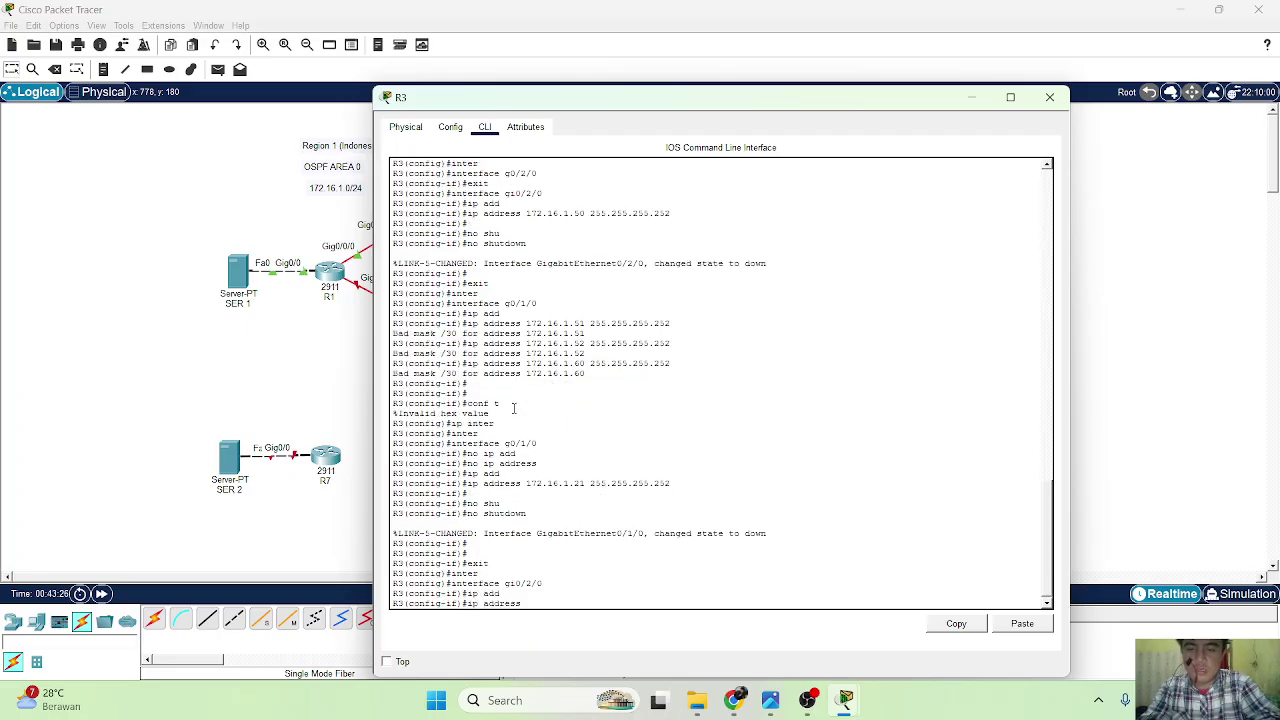
text(172)
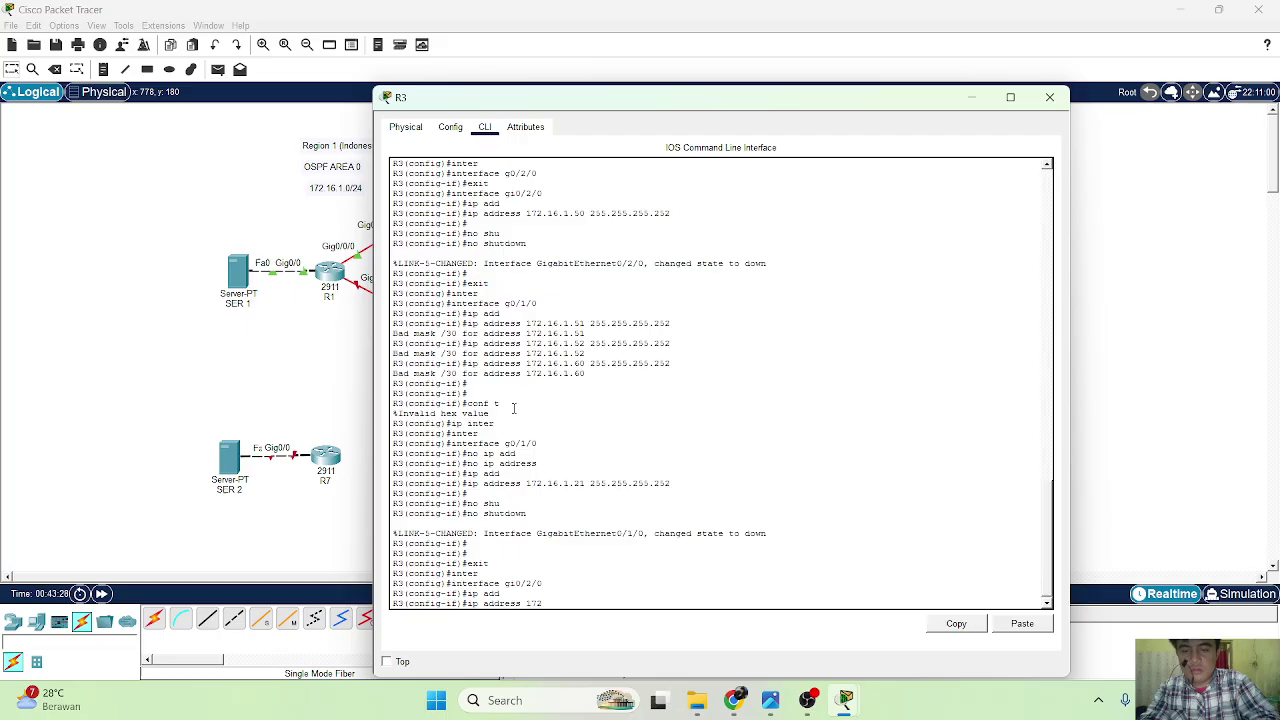
key(BackSpace)
key(BackSpace)
key(BackSpace)
key(BackSpace)
key(BackSpace)
key(BackSpace)
key(BackSpace)
key(BackSpace)
key(BackSpace)
key(BackSpace)
key(BackSpace)
key(BackSpace)
Clear the IP address on R3's interface gi0/2/0 and assign 172.16.1.25 with mask 255.255.255.252.
text(no ip add)
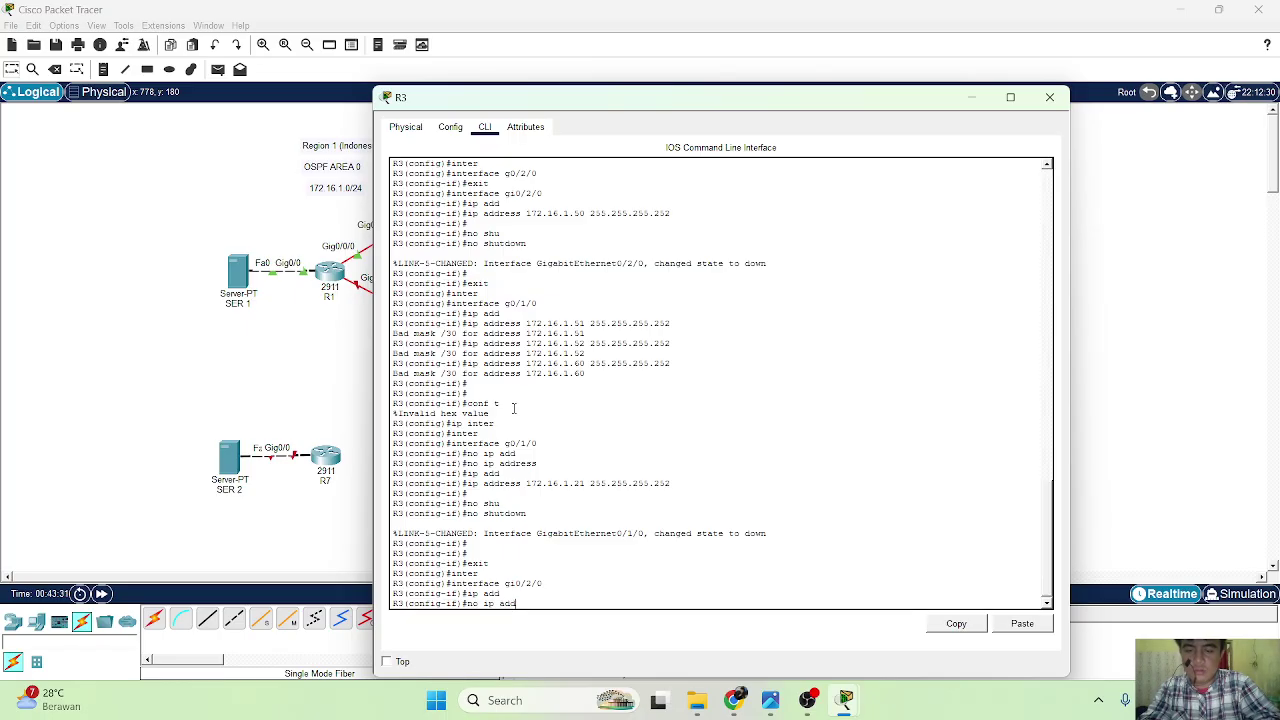
key(Tab)
key(Return)
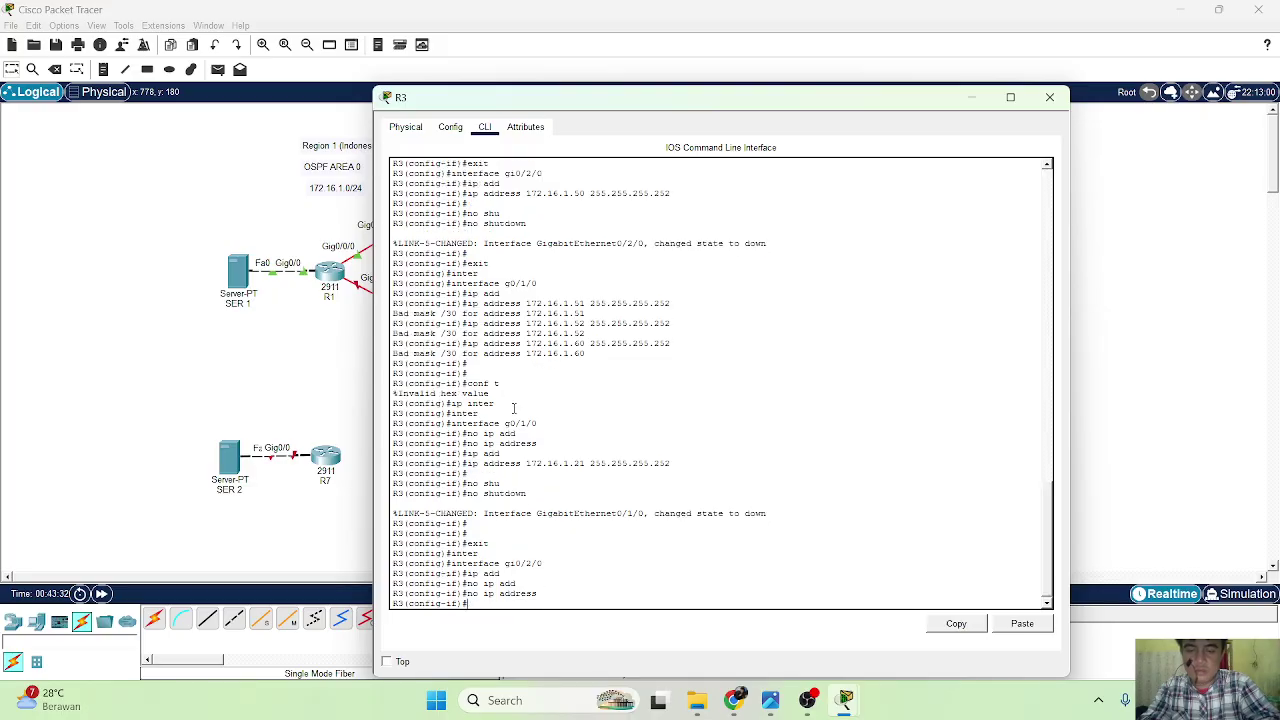
text(ip ad)
key(Tab)
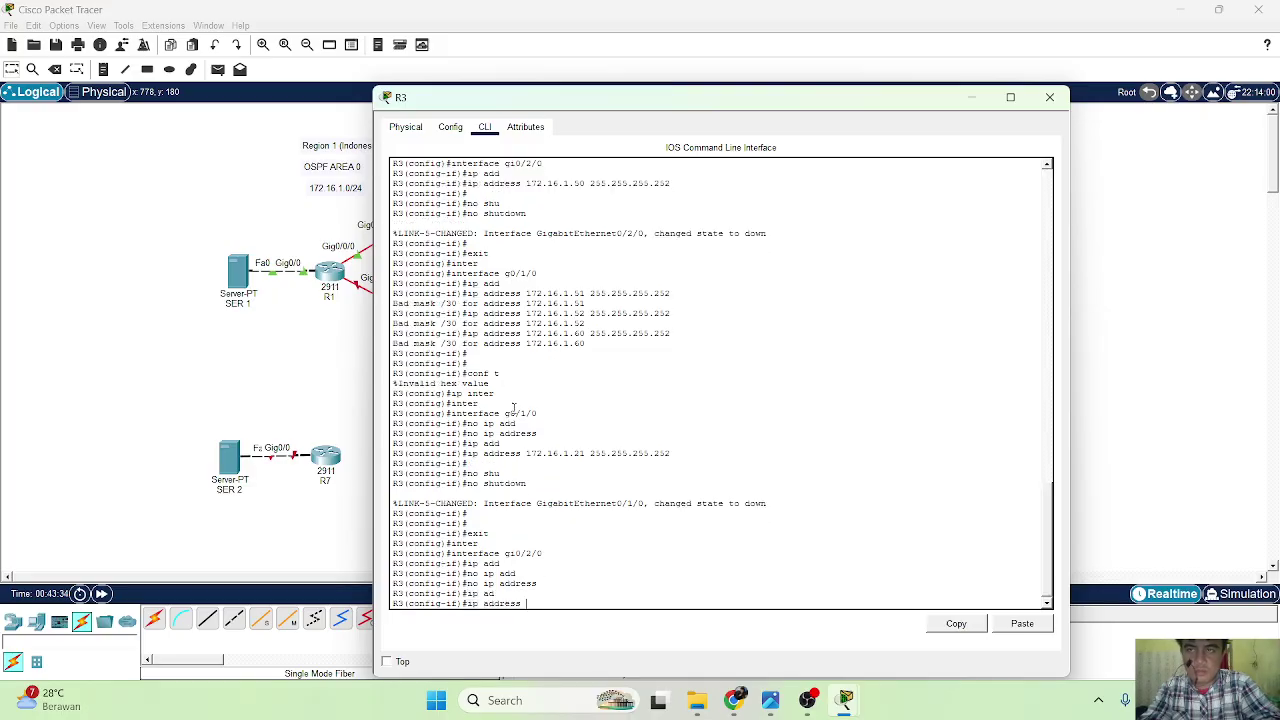
text(172)
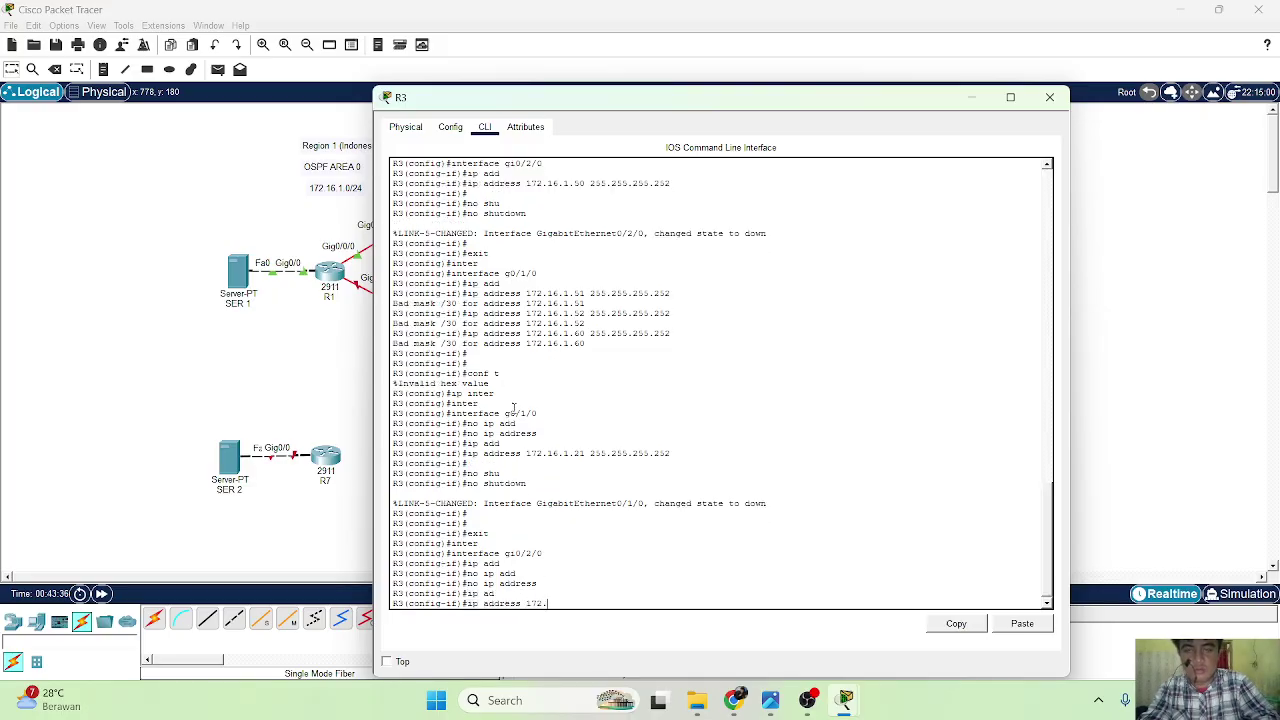
text(.16.1.25 2)
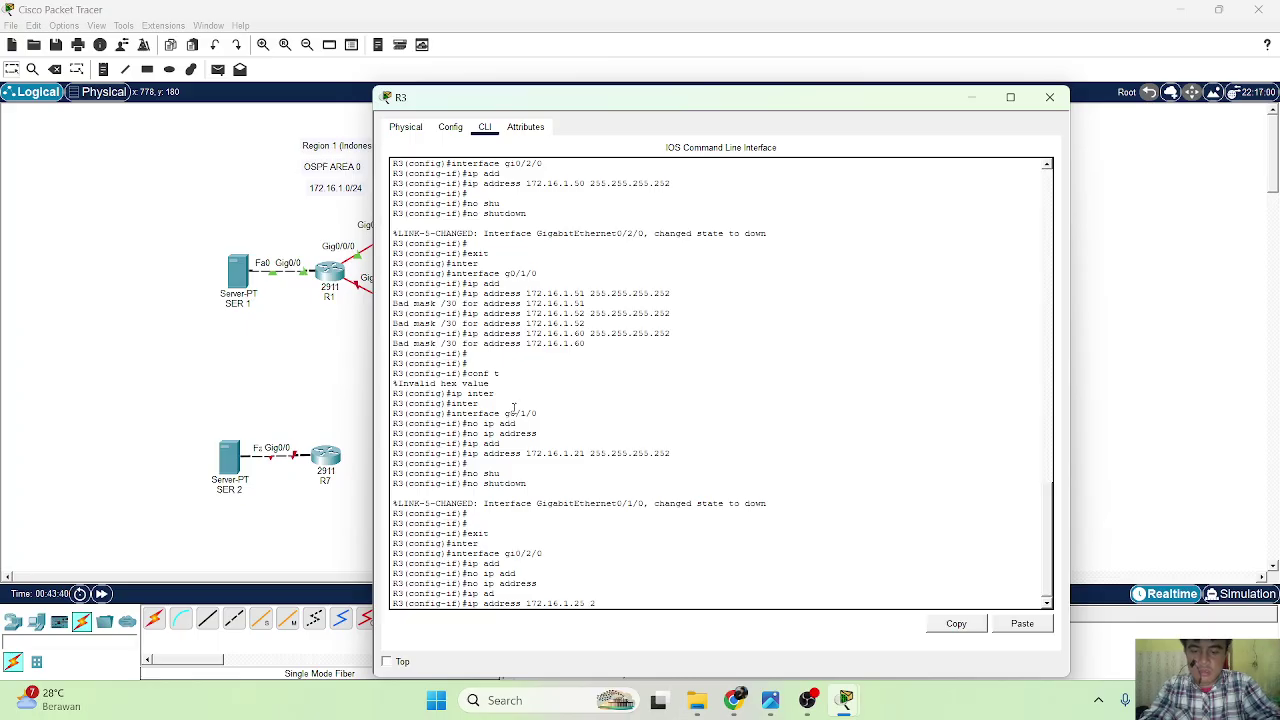
text(55.255.255.25)
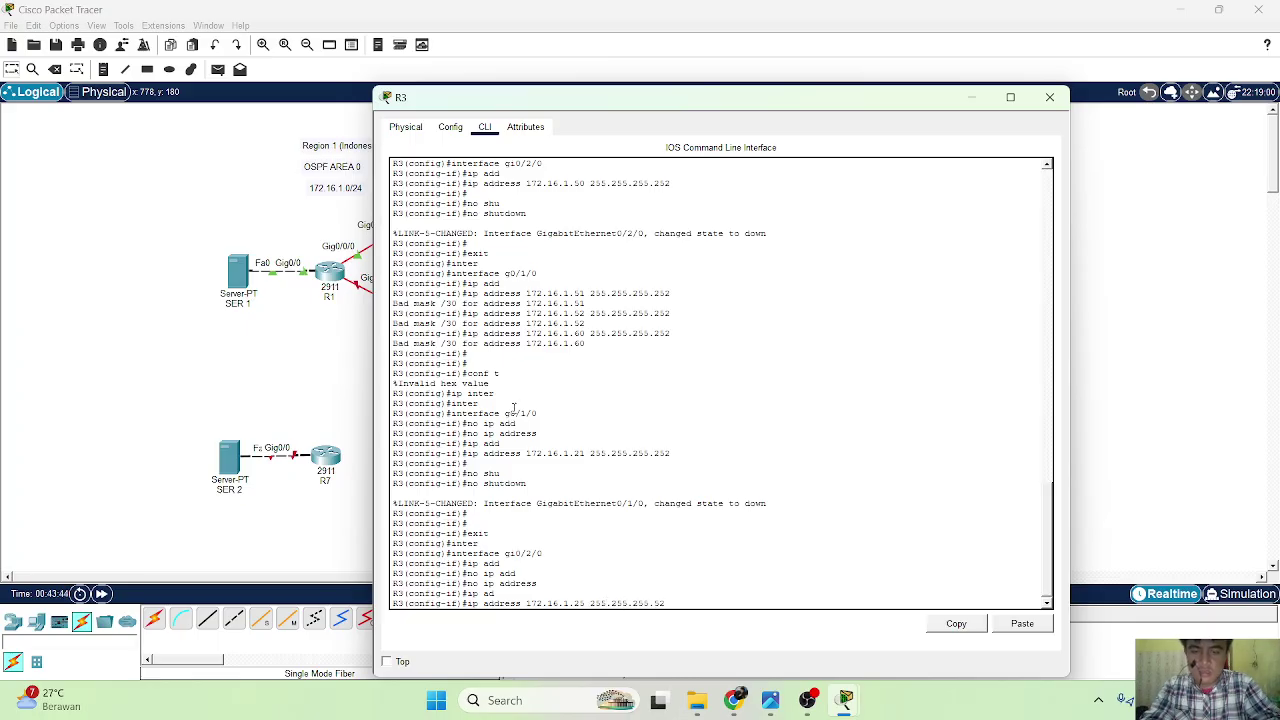
text(2)
key(Return)
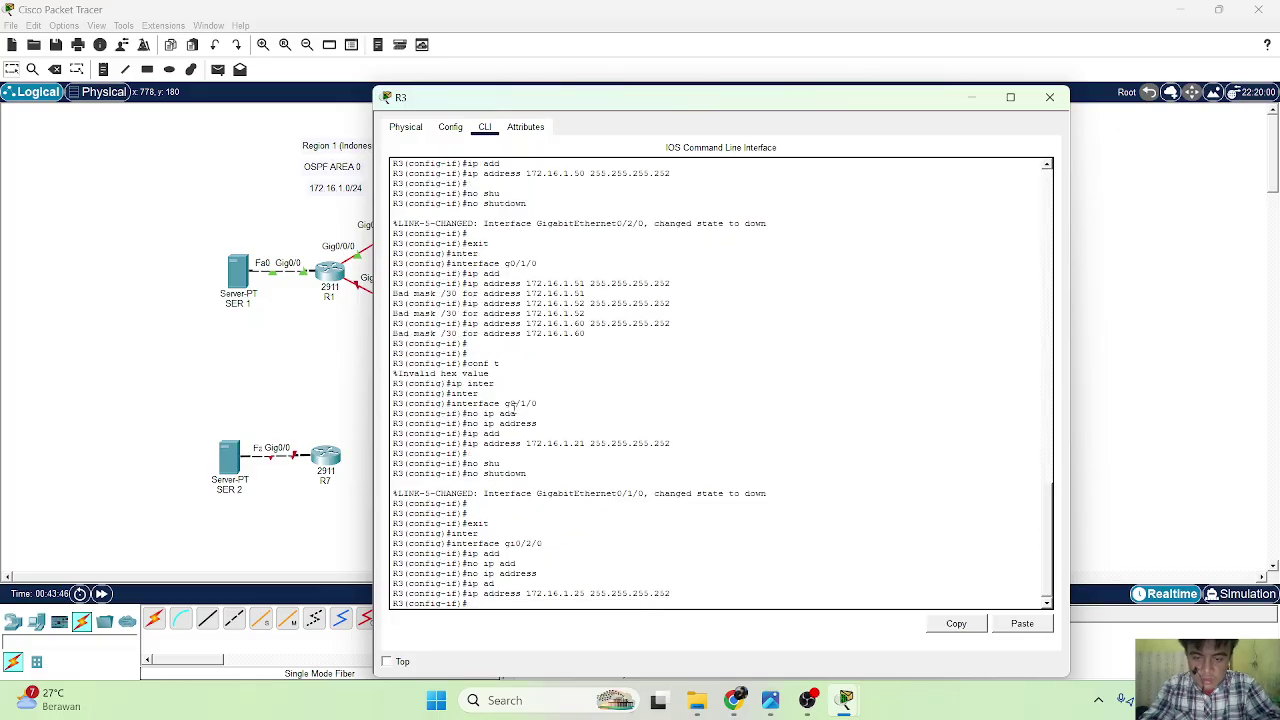
Enable R3's interface gi0/2/0 with no shutdown and exit to global configuration mode.
text(no shu)
key(Tab)
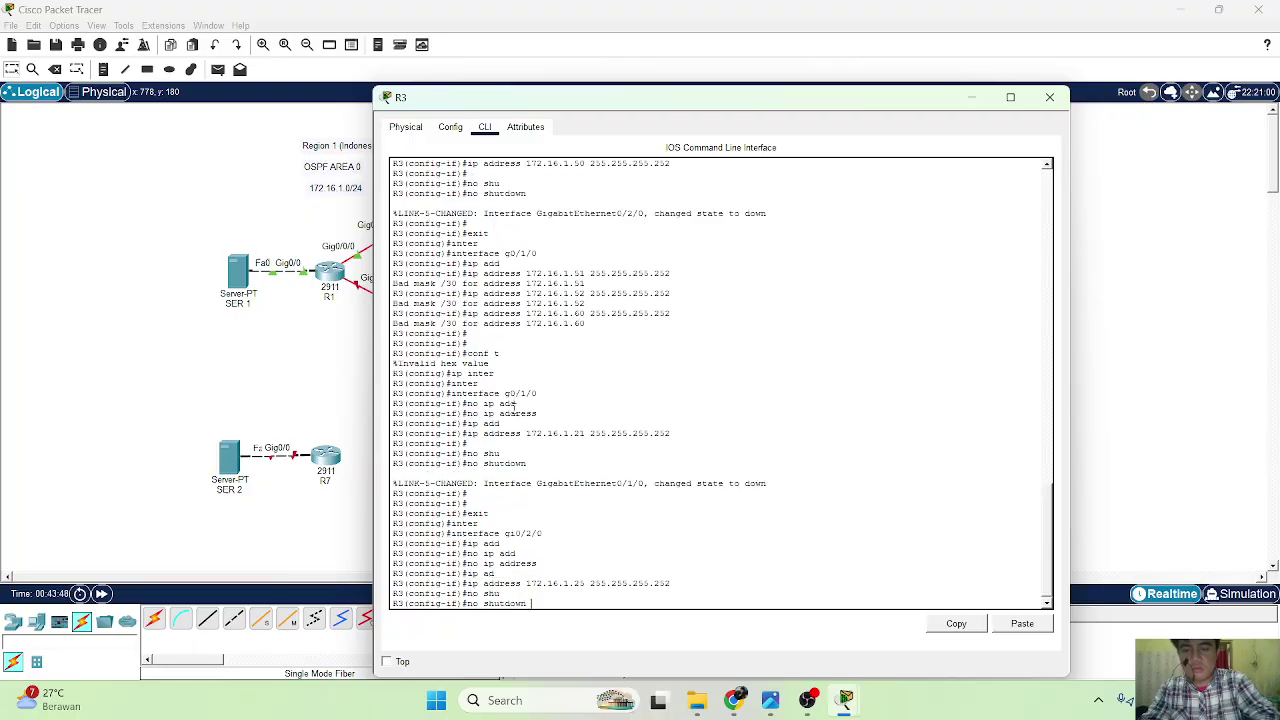
key(Return)
key(Return)
text(exit)
key(Return)
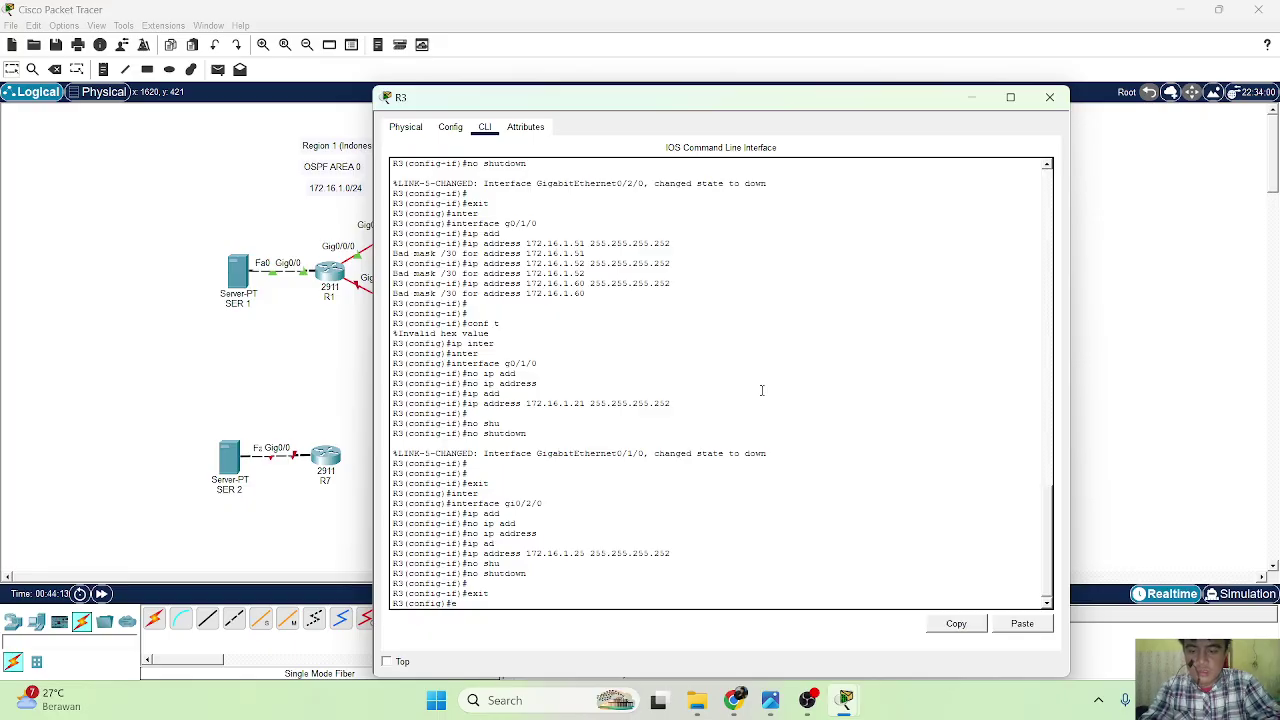
End R3's configuration mode, save the configuration with wr and close the router's window.
text(end)
key(Return)
text(wr)
key(Return)
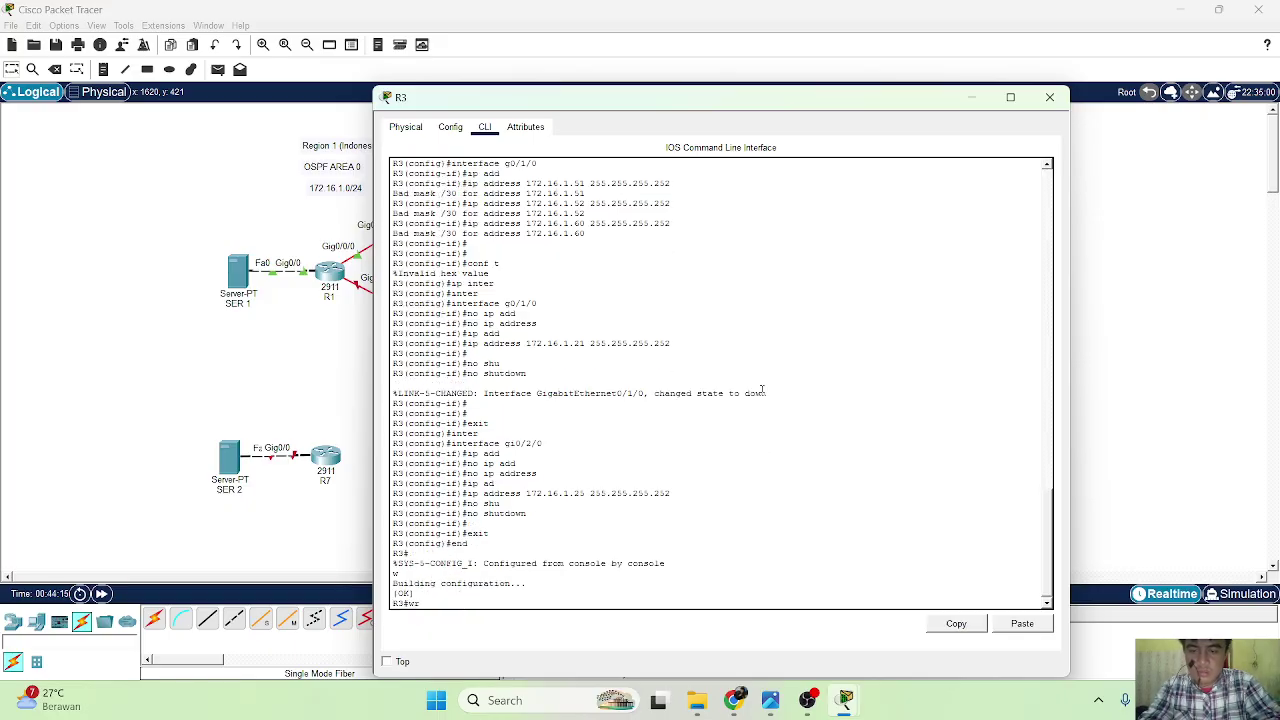
text(wr)
key(Return)
click(1049, 98)
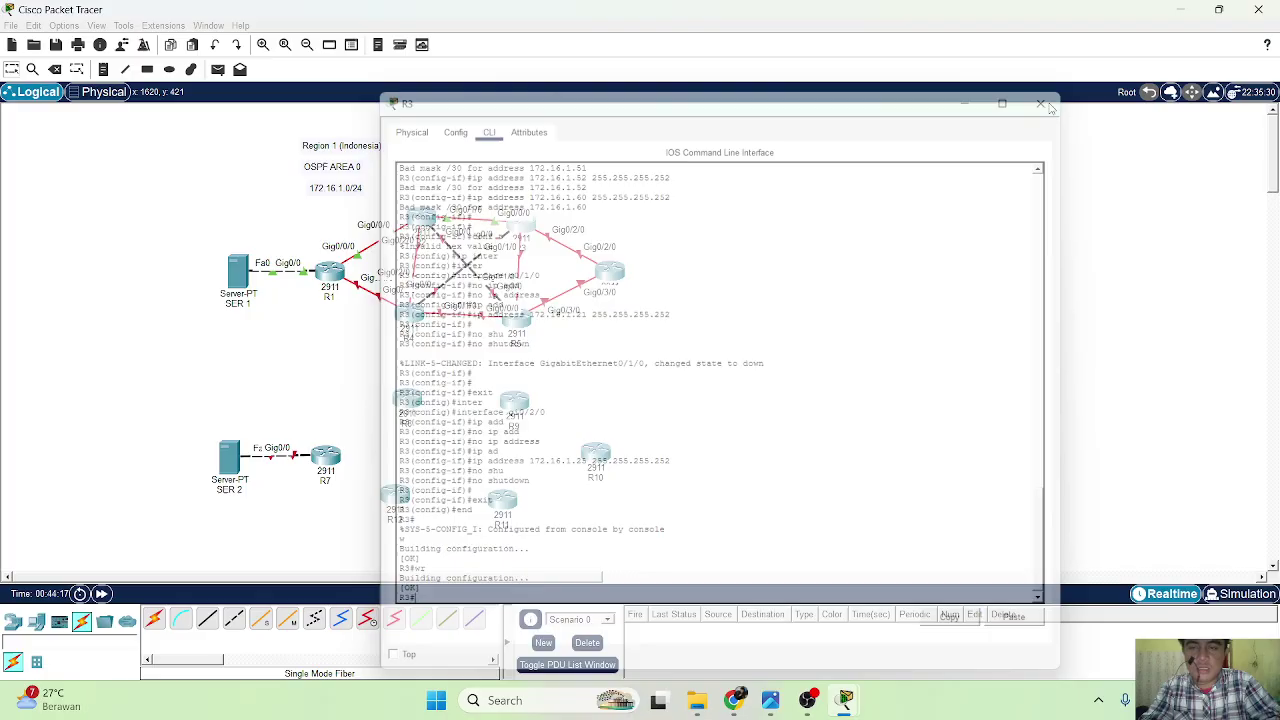
Open router R6's command line at its global configuration prompt.
click(607, 271)
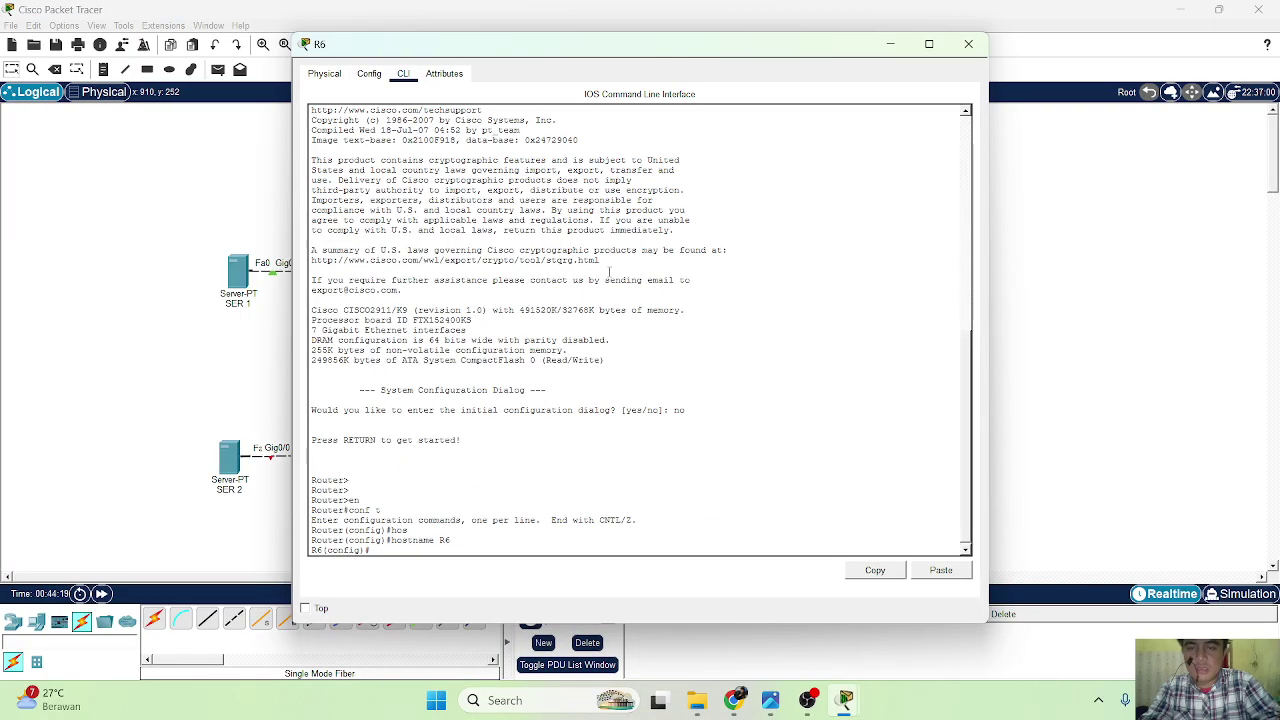
key(Return)
key(Return)
text(en)
key(BackSpace)
key(BackSpace)
text(ip)
key(BackSpace)
key(BackSpace)
text(inter)
key(Tab)
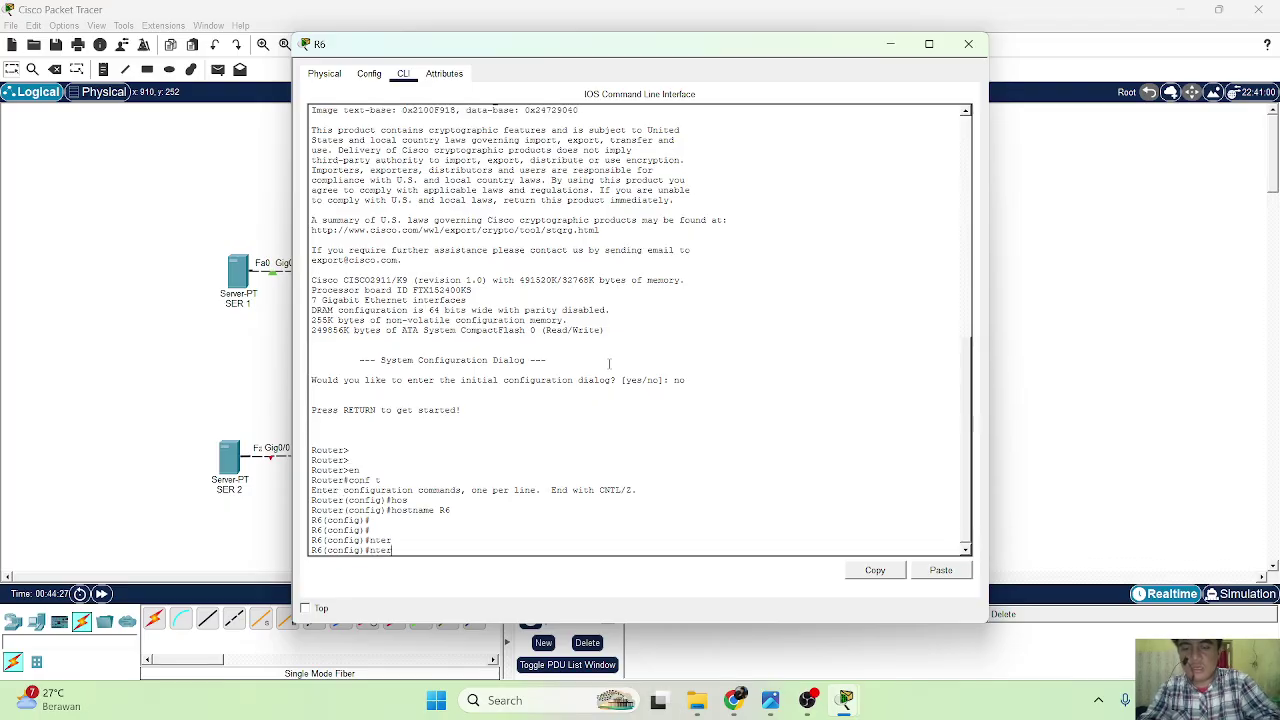
key(BackSpace)
key(BackSpace)
key(BackSpace)
Enter interface configuration mode for gi0/2/0 on R6.
text(int)
key(Tab)
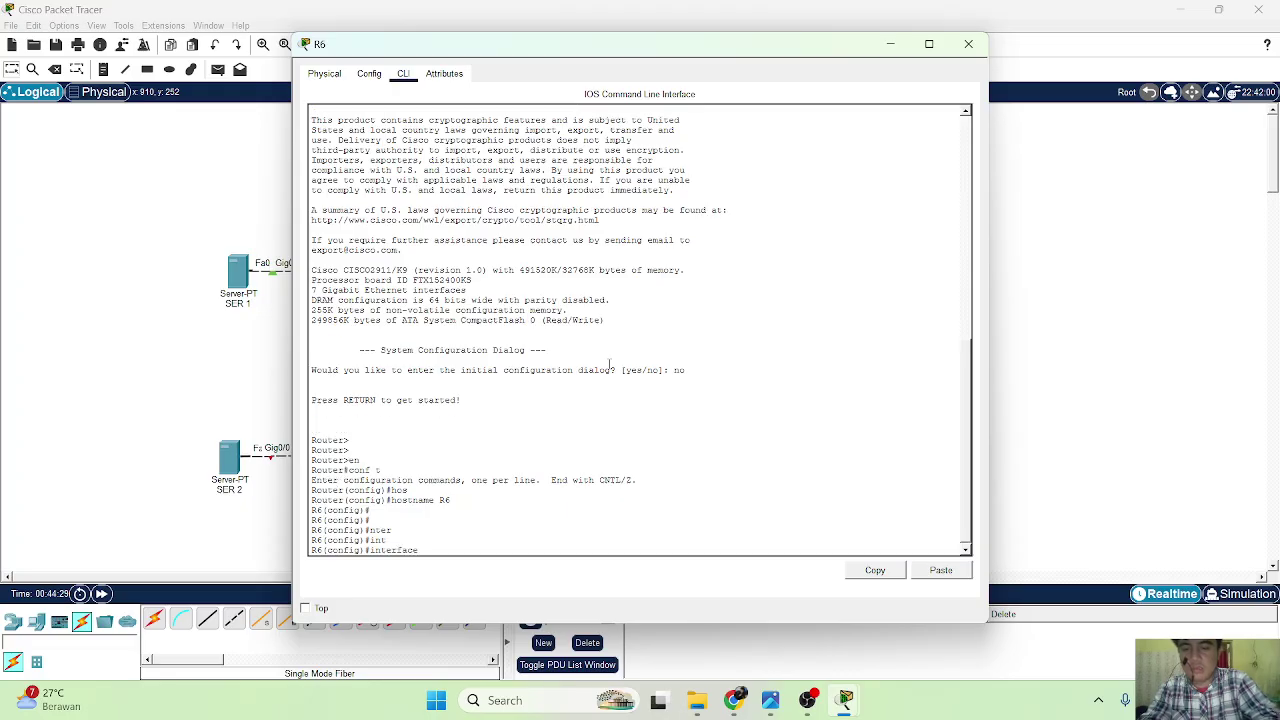
drag(750, 45, 746, 116)
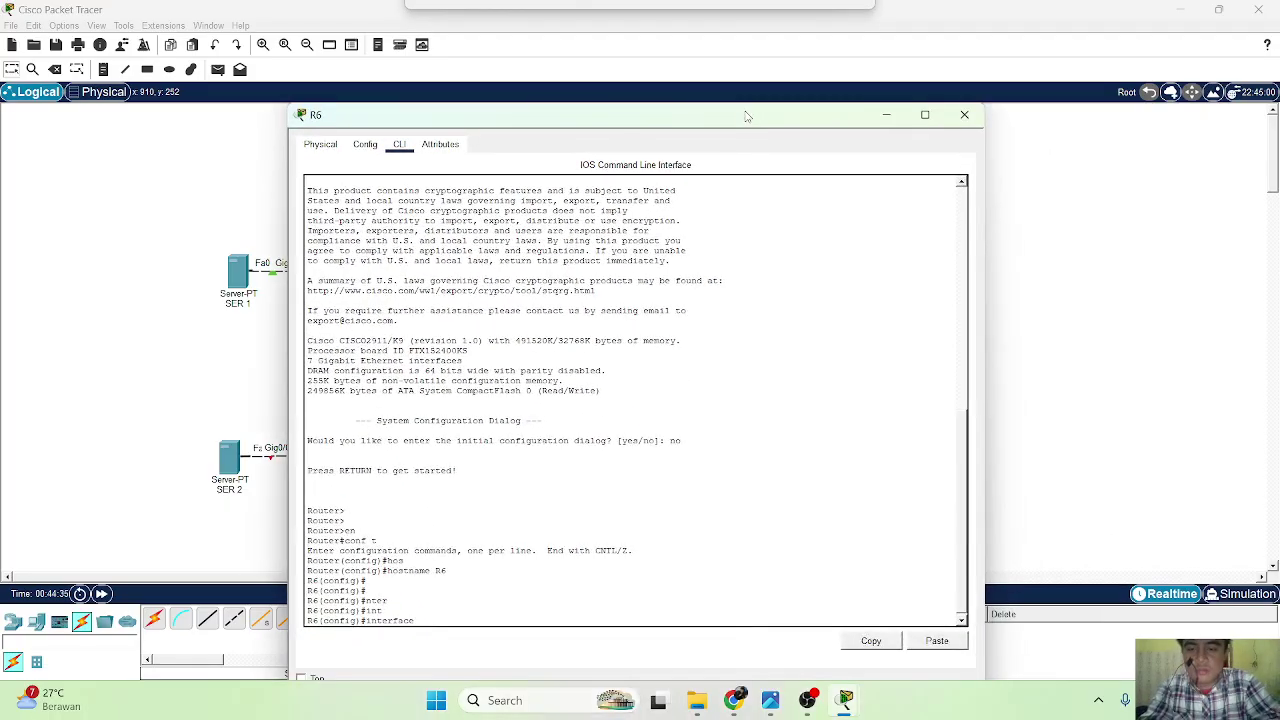
text(/0)
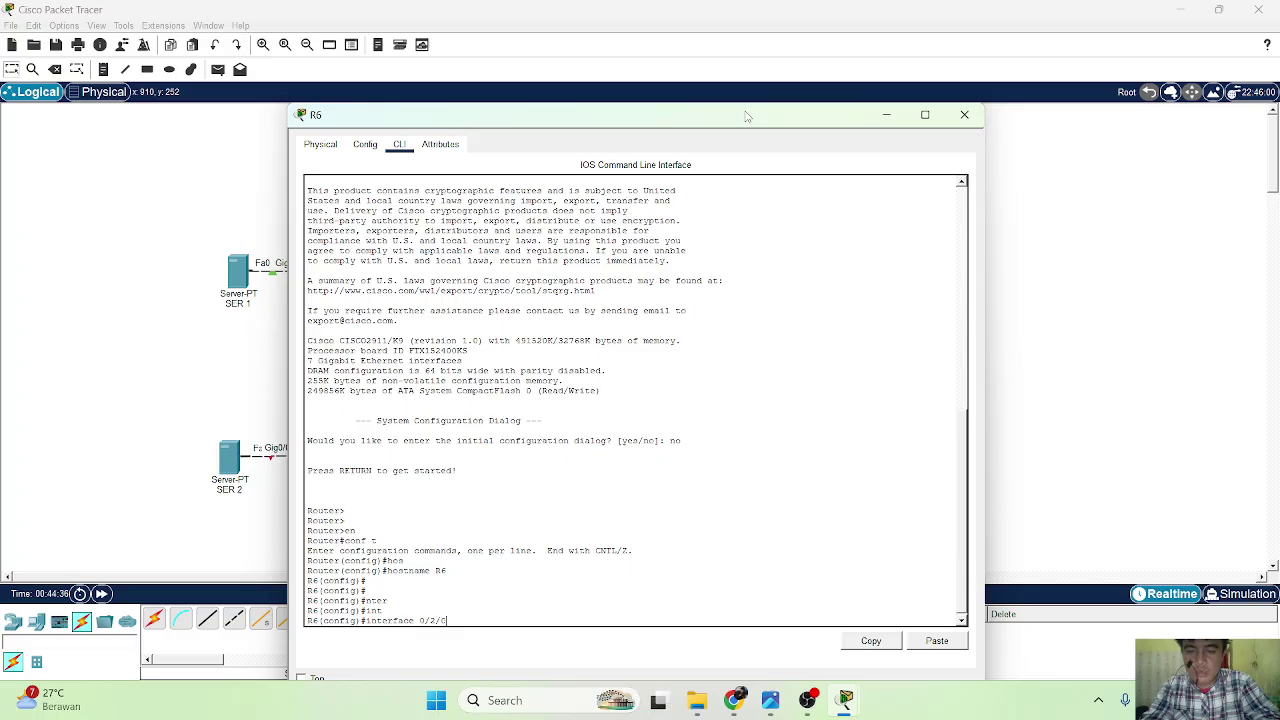
text(gi)
key(Return)
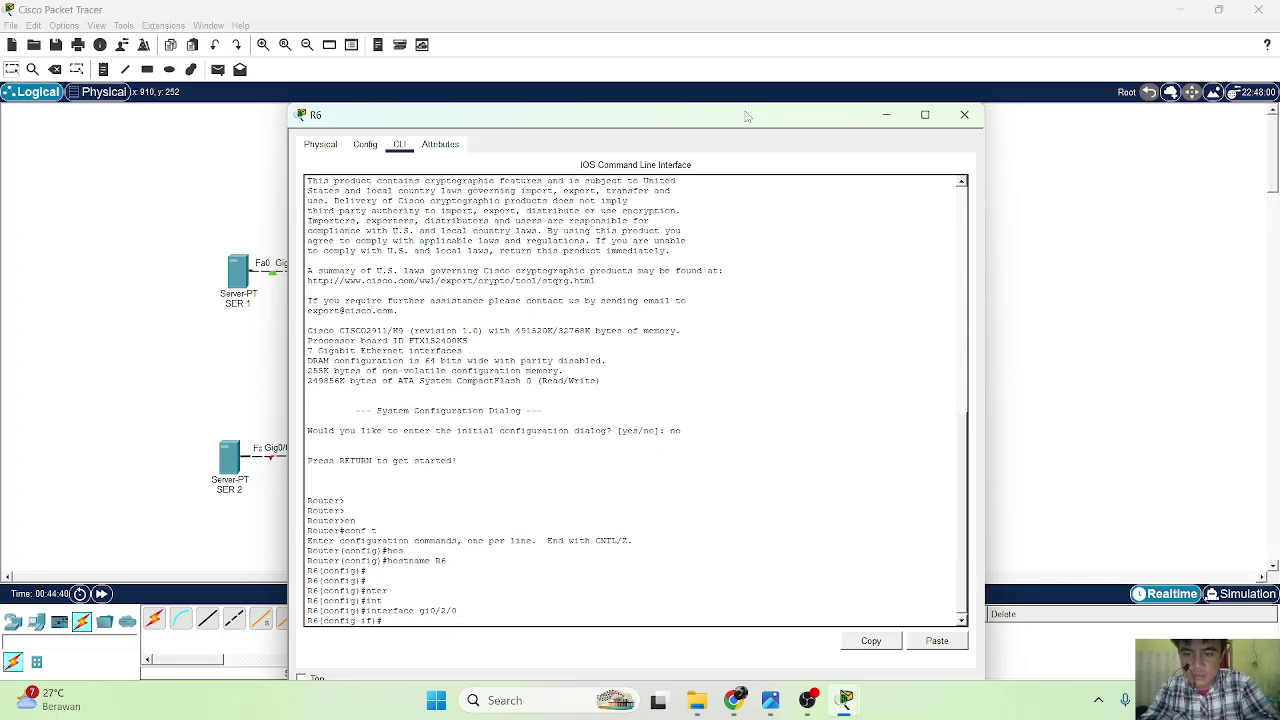
Assign IP address 172.16.1.26 with mask 255.255.255.252 to R6's interface gi0/2/0.
text(ip add)
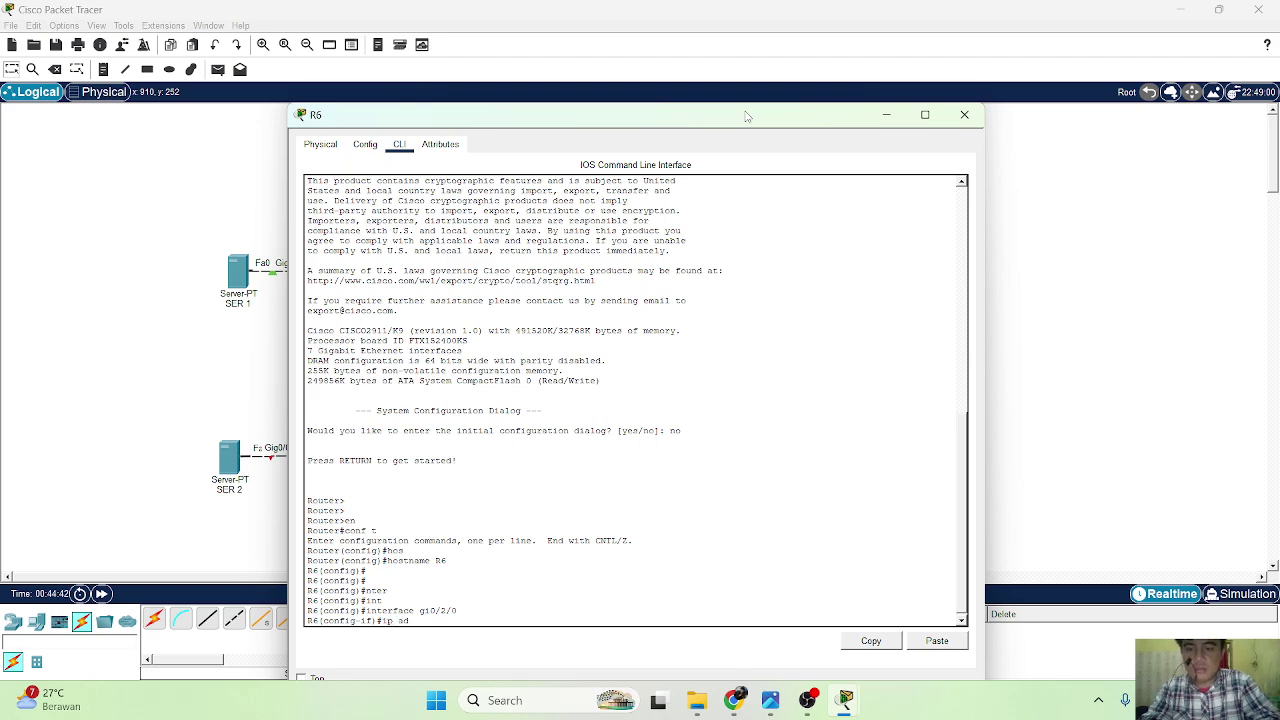
key(Tab)
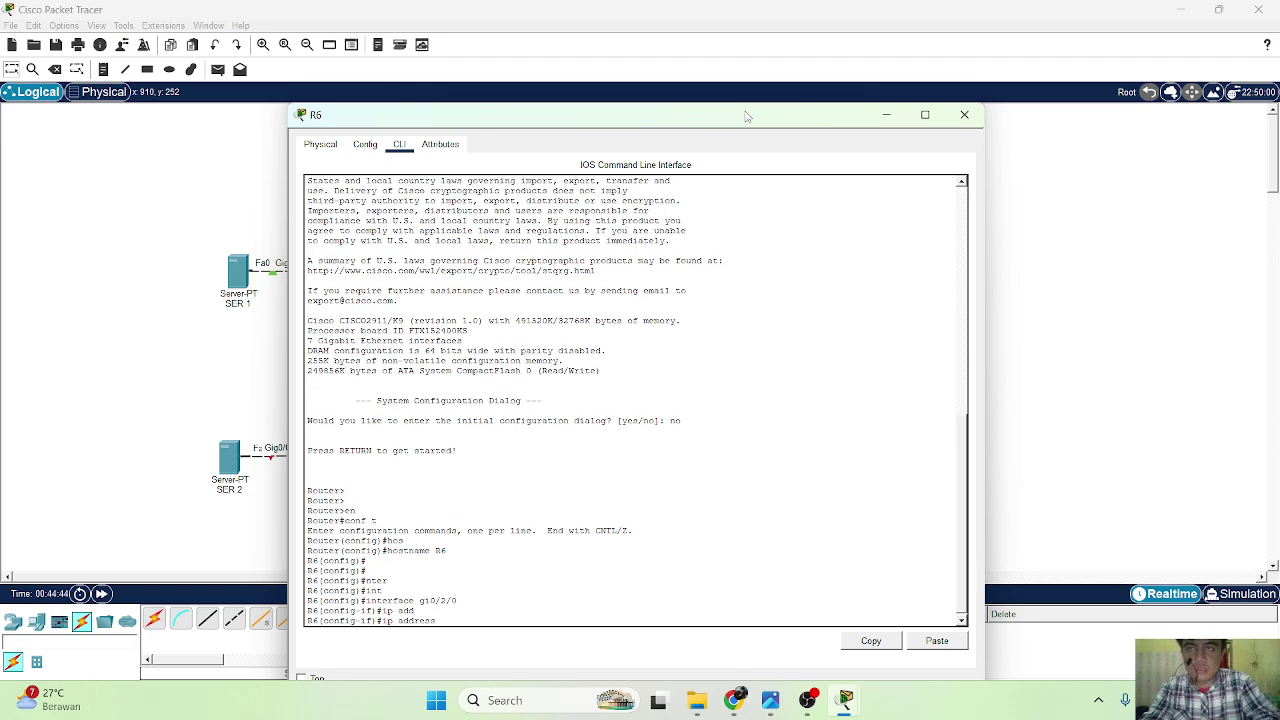
text(172.16.1)
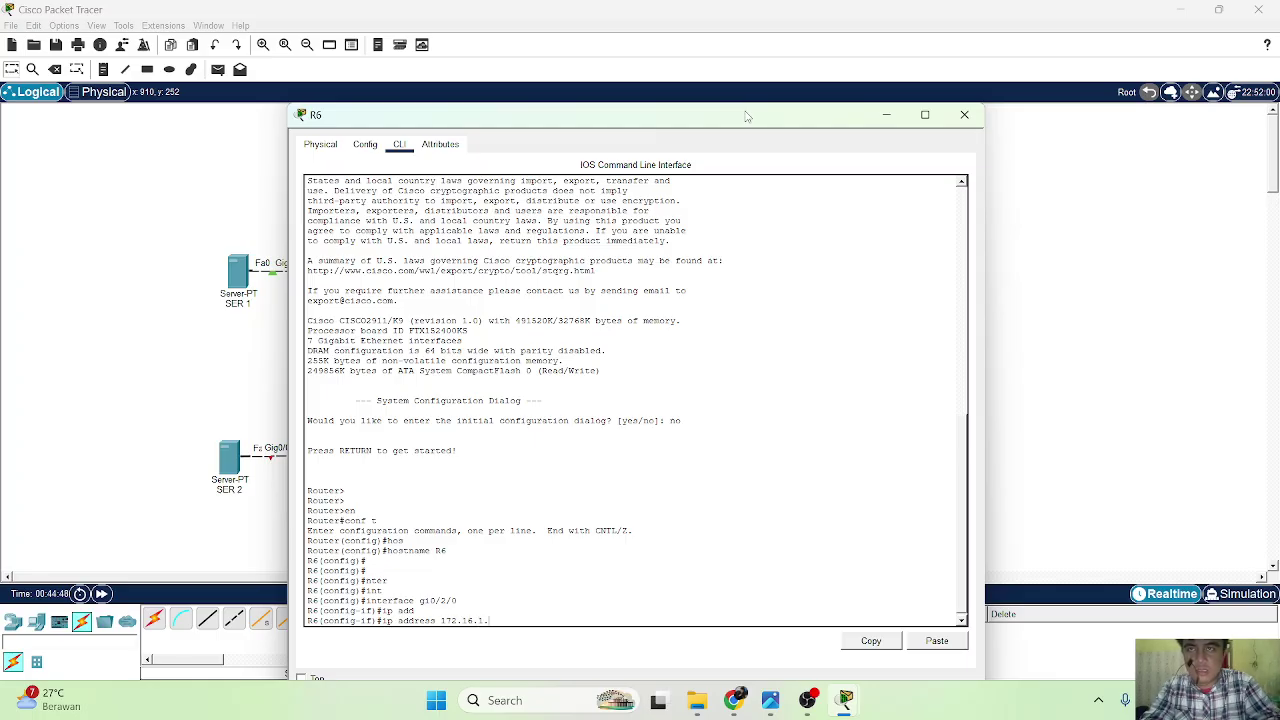
text(.26 255.255.25)
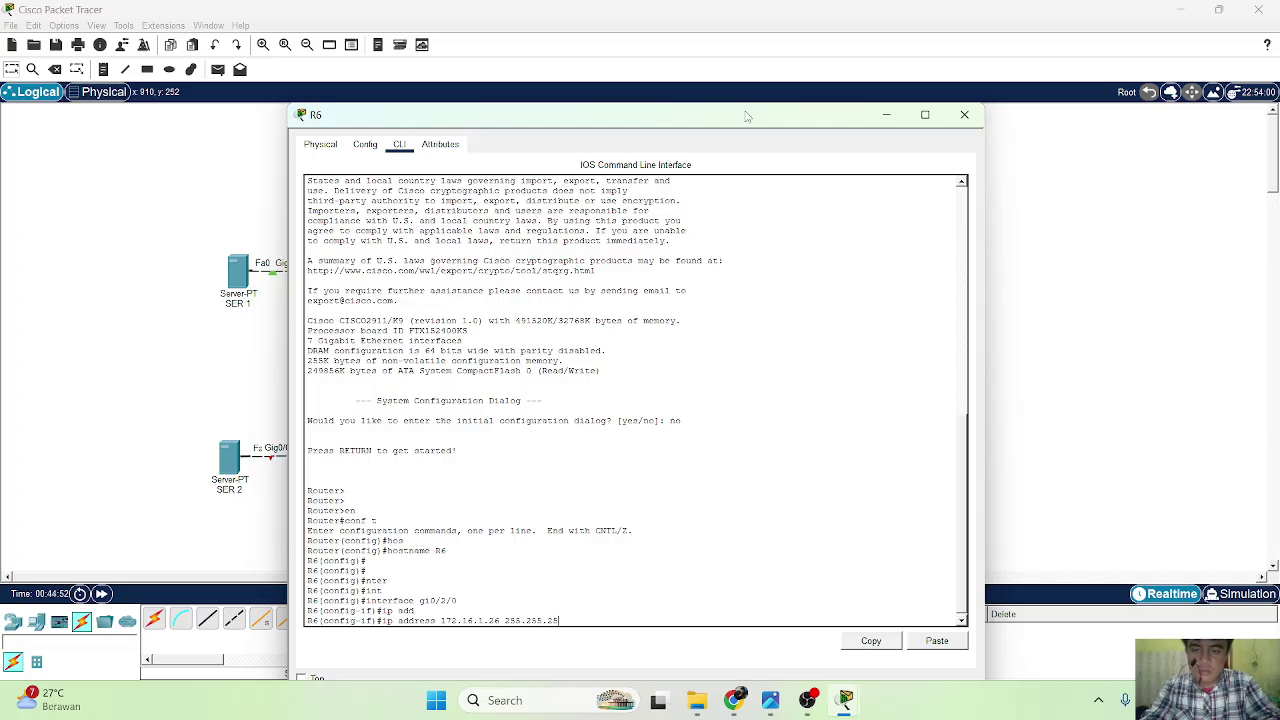
text(5.252)
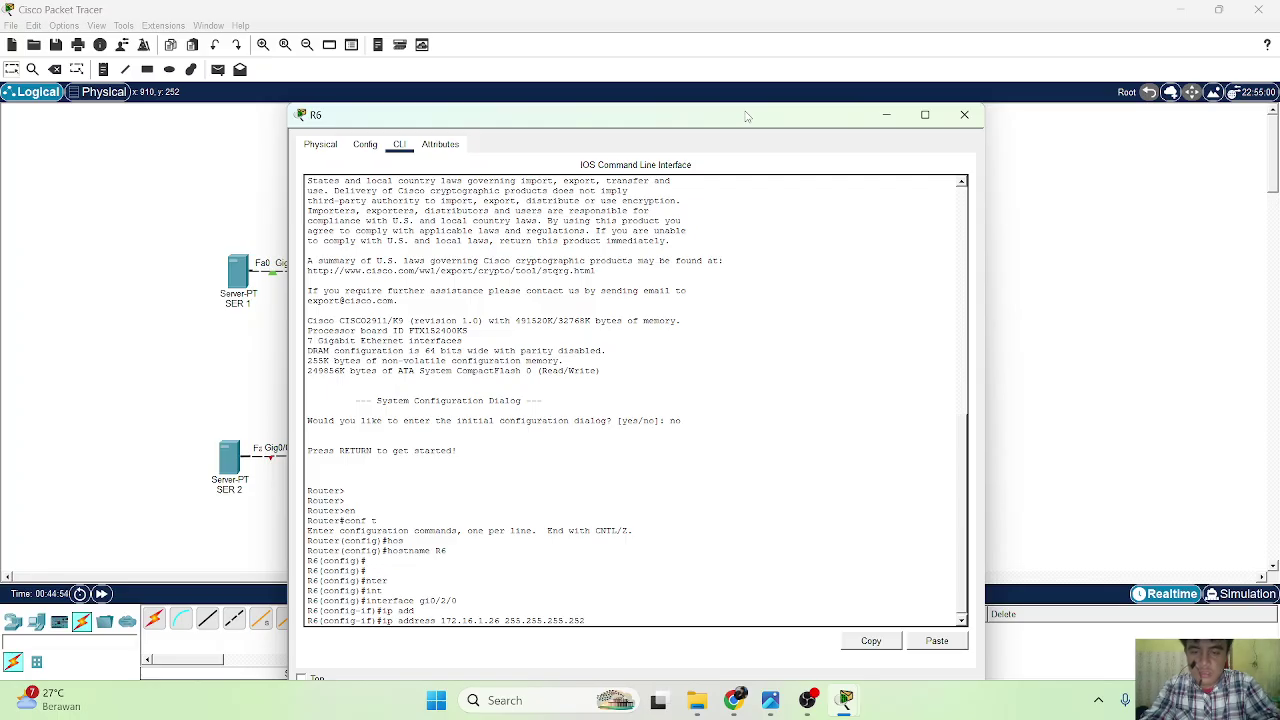
key(Return)
Enable R6's interface gi0/2/0 with no shutdown.
text(no s)
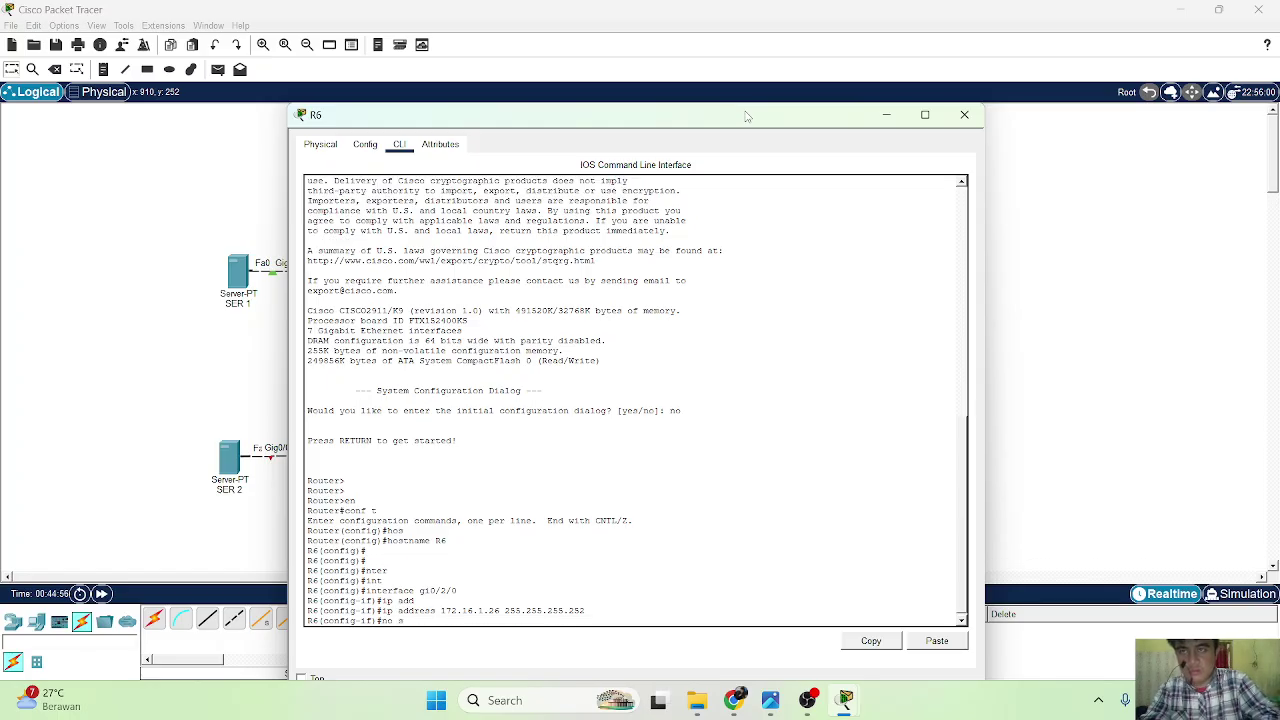
text(hu)
key(Tab)
key(Return)
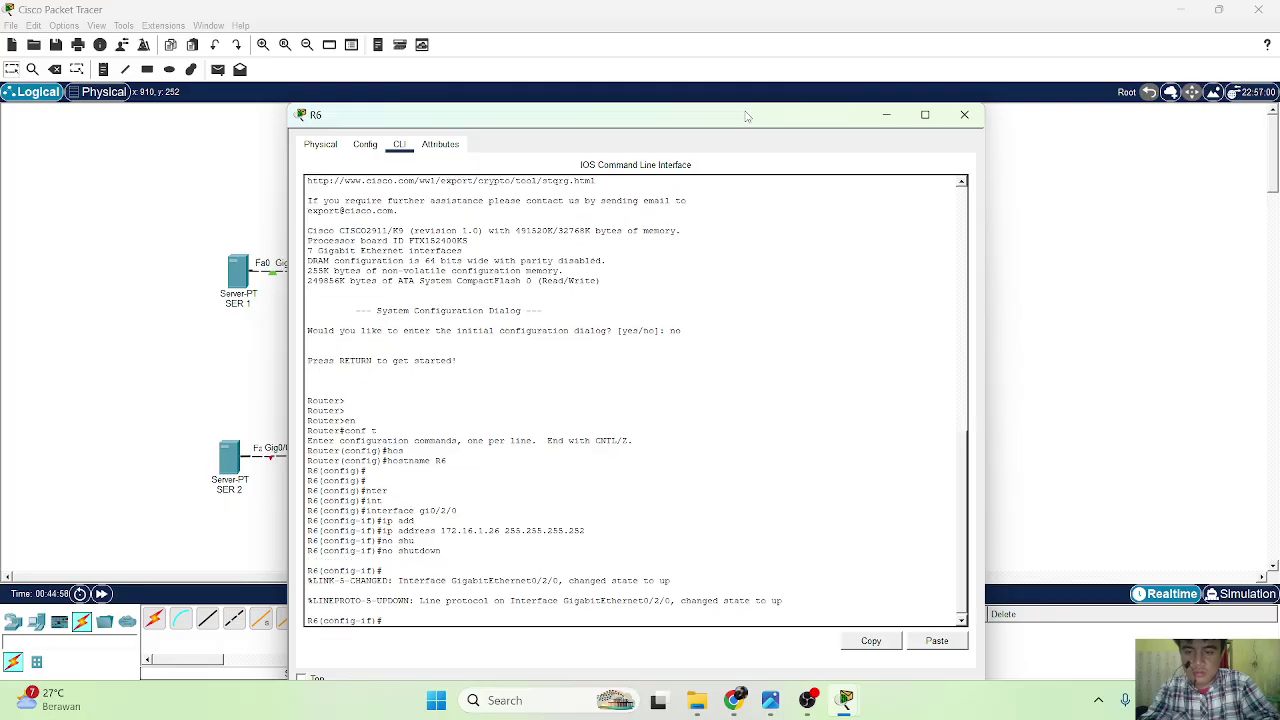
drag(751, 126, 813, 142)
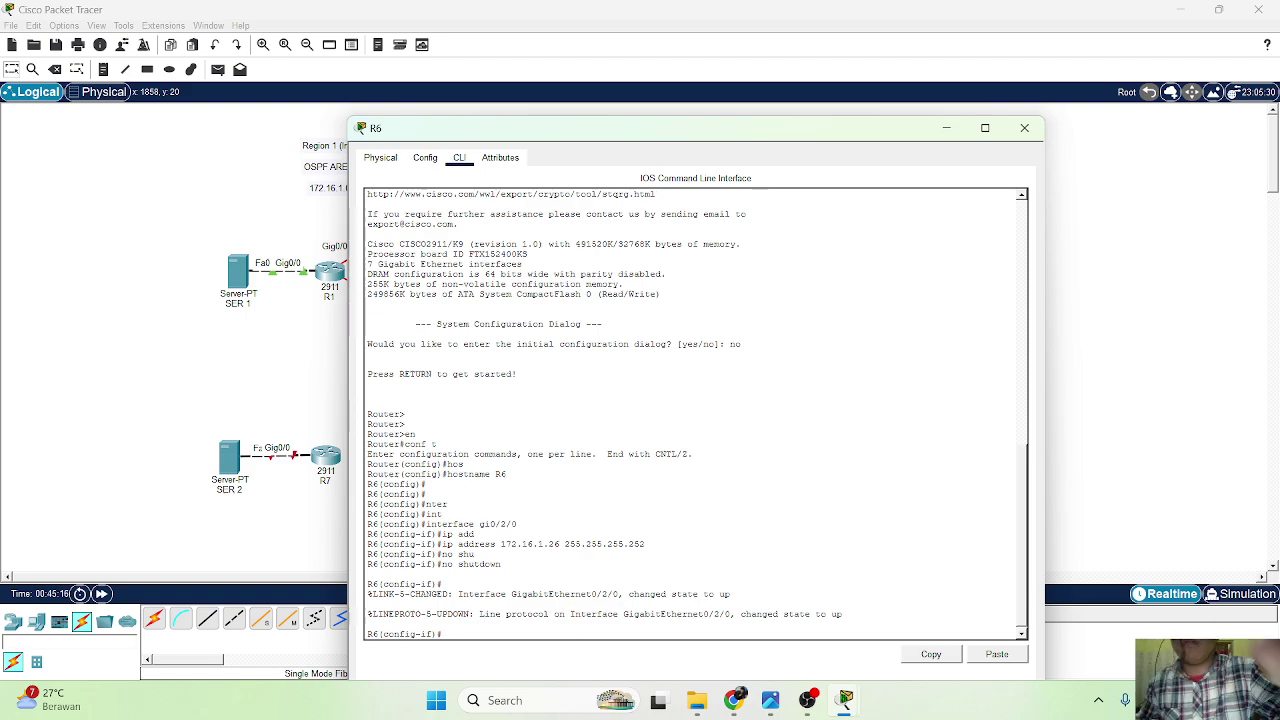
click(734, 700)
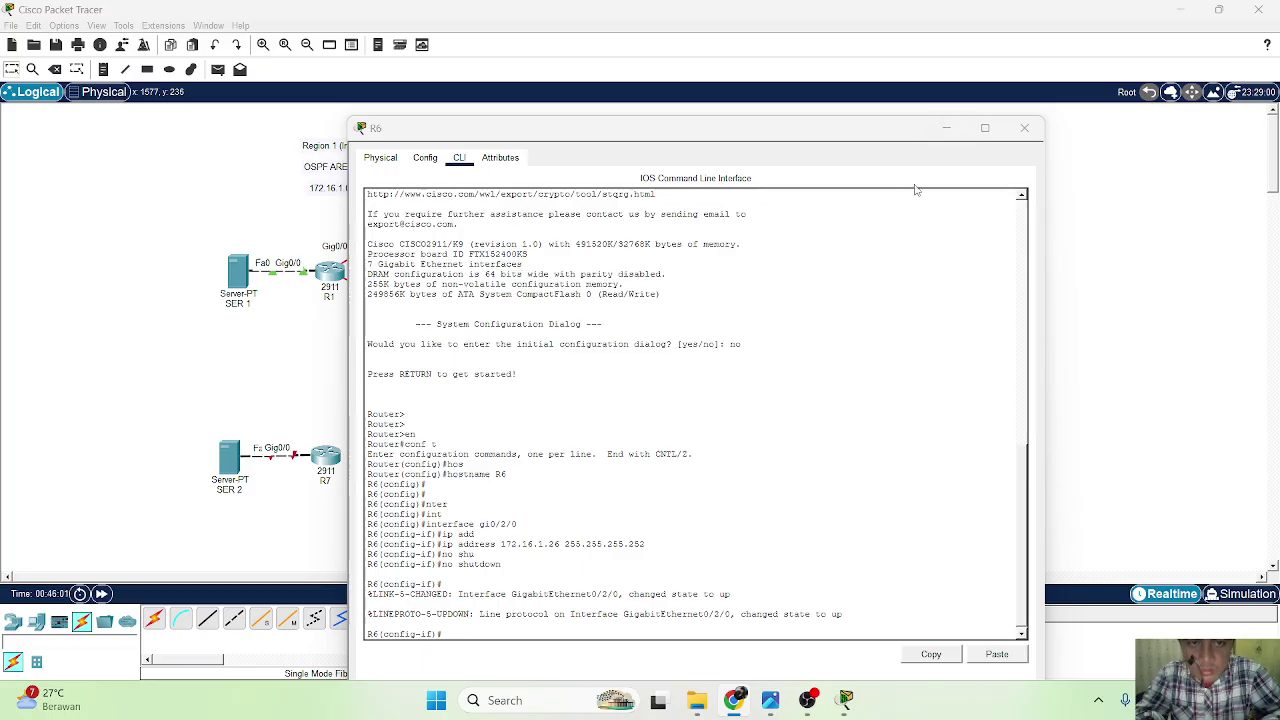
click(946, 128)
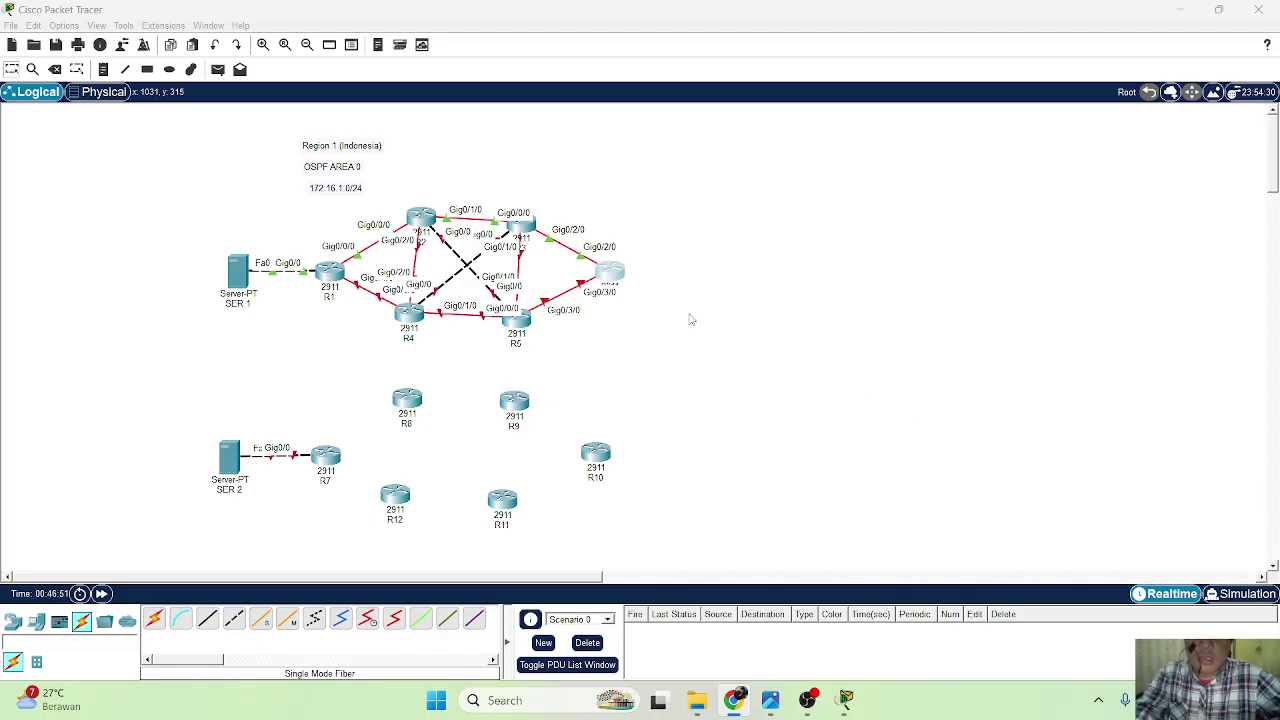
click(608, 275)
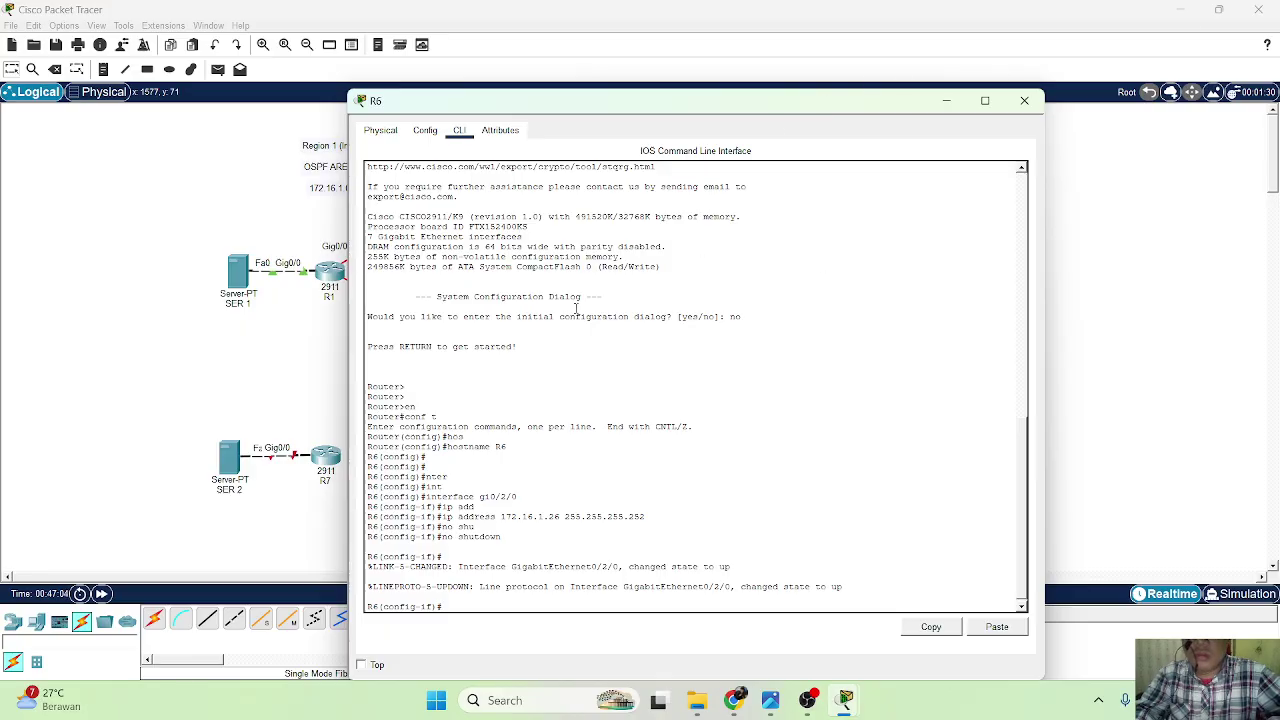
drag(747, 111, 764, 162)
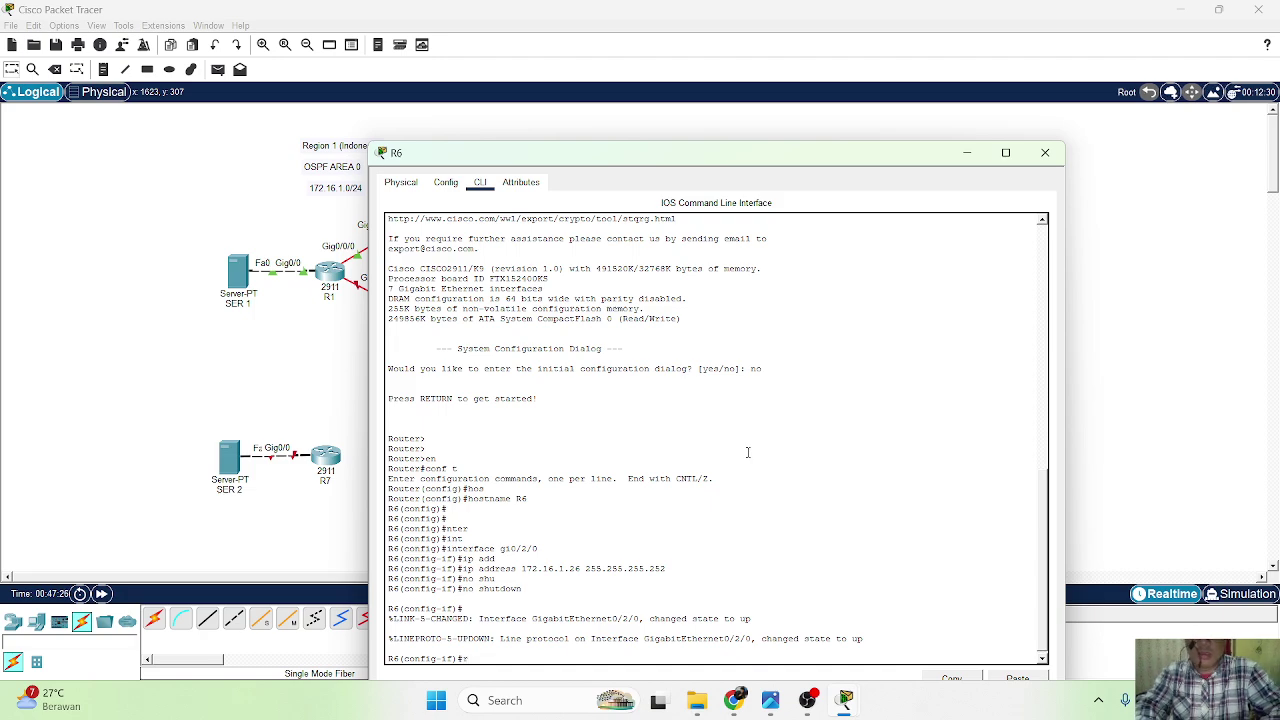
text(ute)
key(BackSpace)
key(BackSpace)
key(BackSpace)
key(BackSpace)
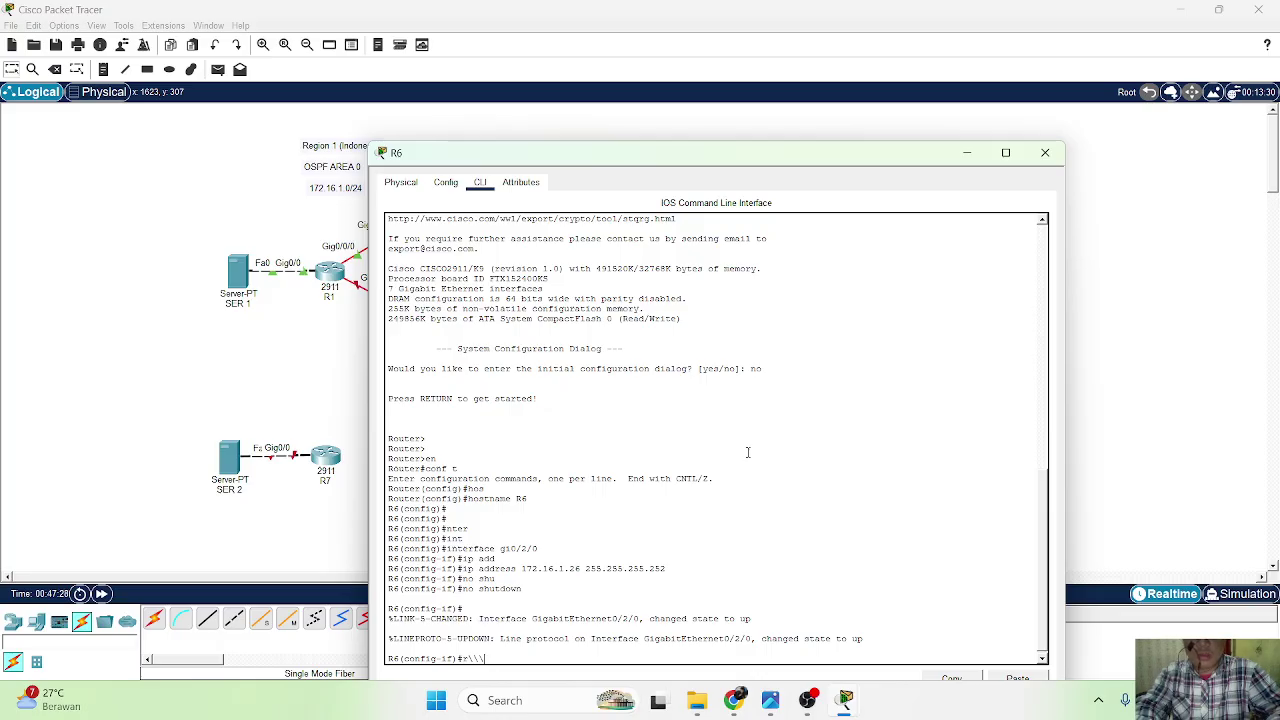
Exit R6's current interface and enter interface configuration mode for gi0/3/0.
text(exit)
key(Return)
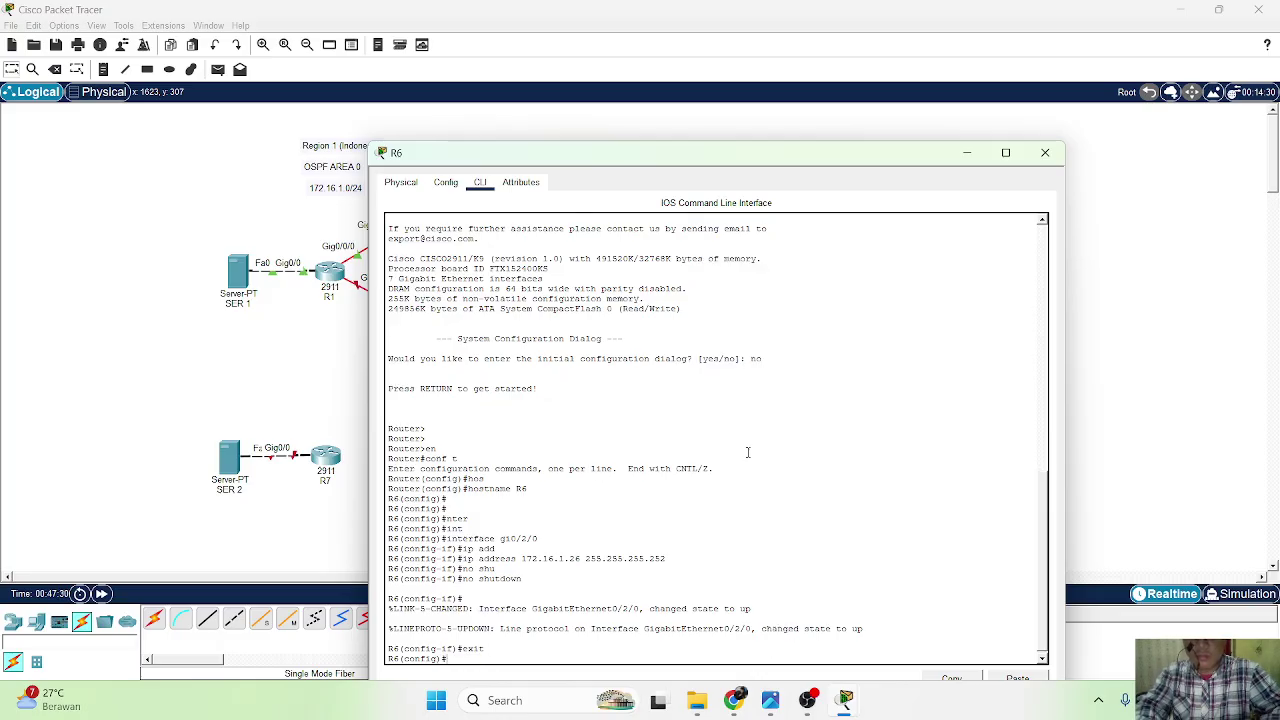
text(inter)
key(Tab)
text(rface )
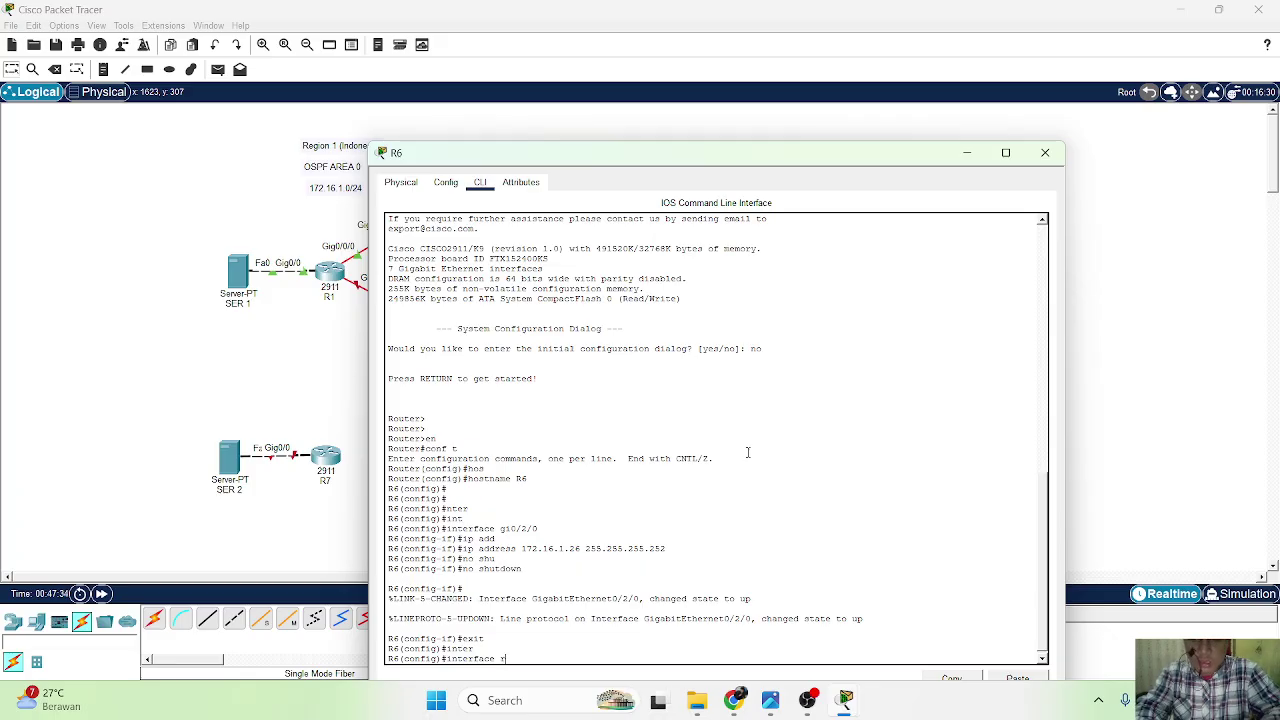
text(gi)
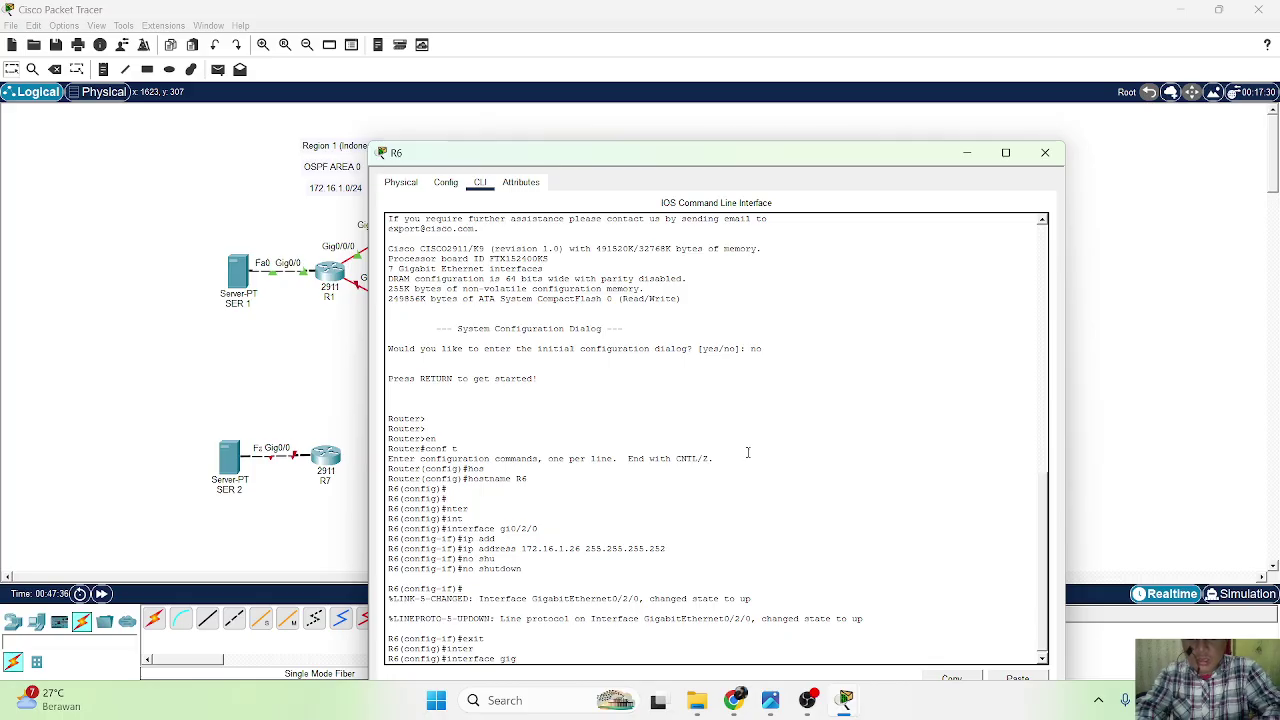
text(0/2/0)
mouse_move(841, 156)
mouse_down()
mouse_move(831, 360)
mouse_move(837, 162)
mouse_up()
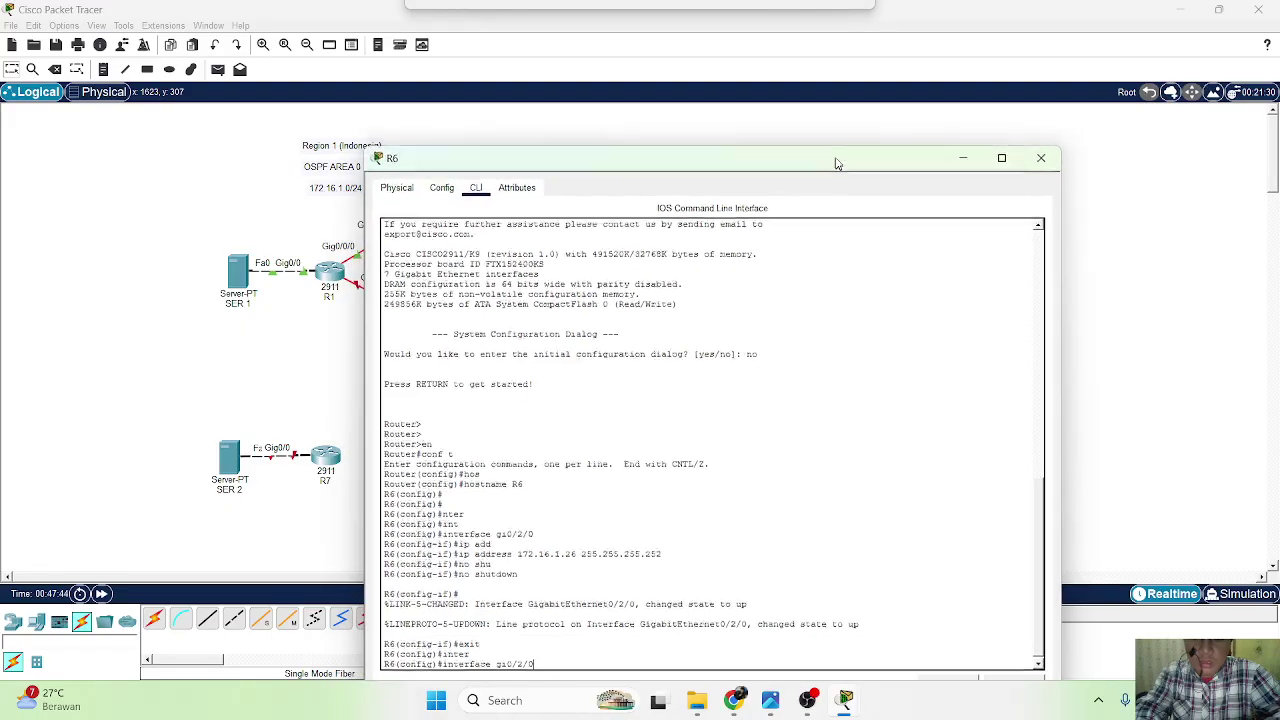
key(BackSpace)
key(BackSpace)
key(BackSpace)
text(3/0)
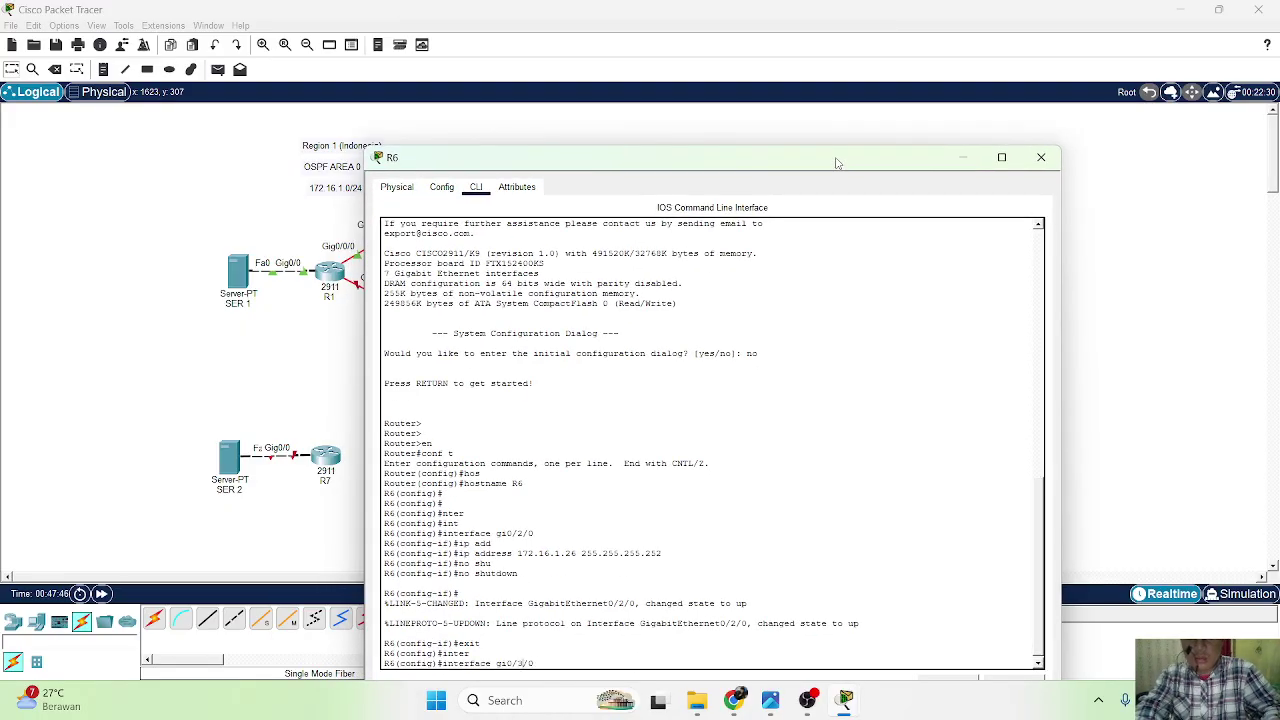
key(Return)
Assign IP address 172.16.1.38 with mask 255.255.255.252 to R6's interface gi0/3/0.
text(ip ad)
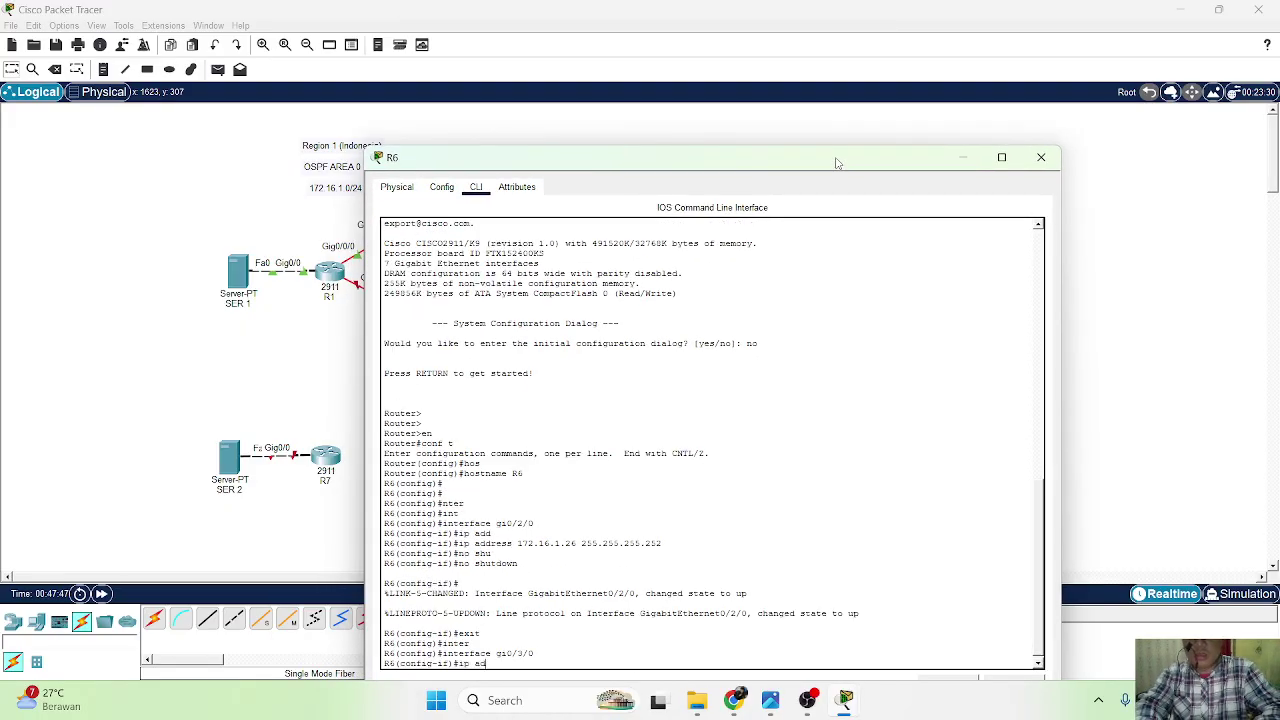
key(Tab)
text(172.16.1.)
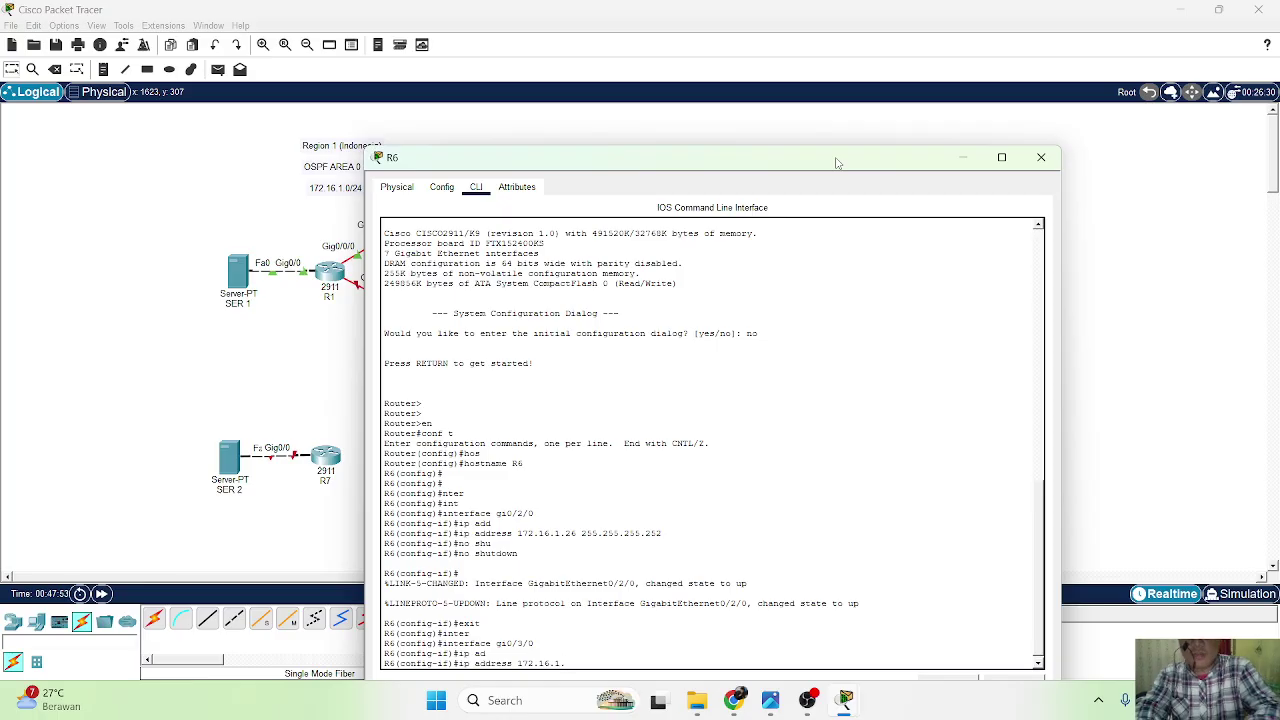
text(38 255.255.255)
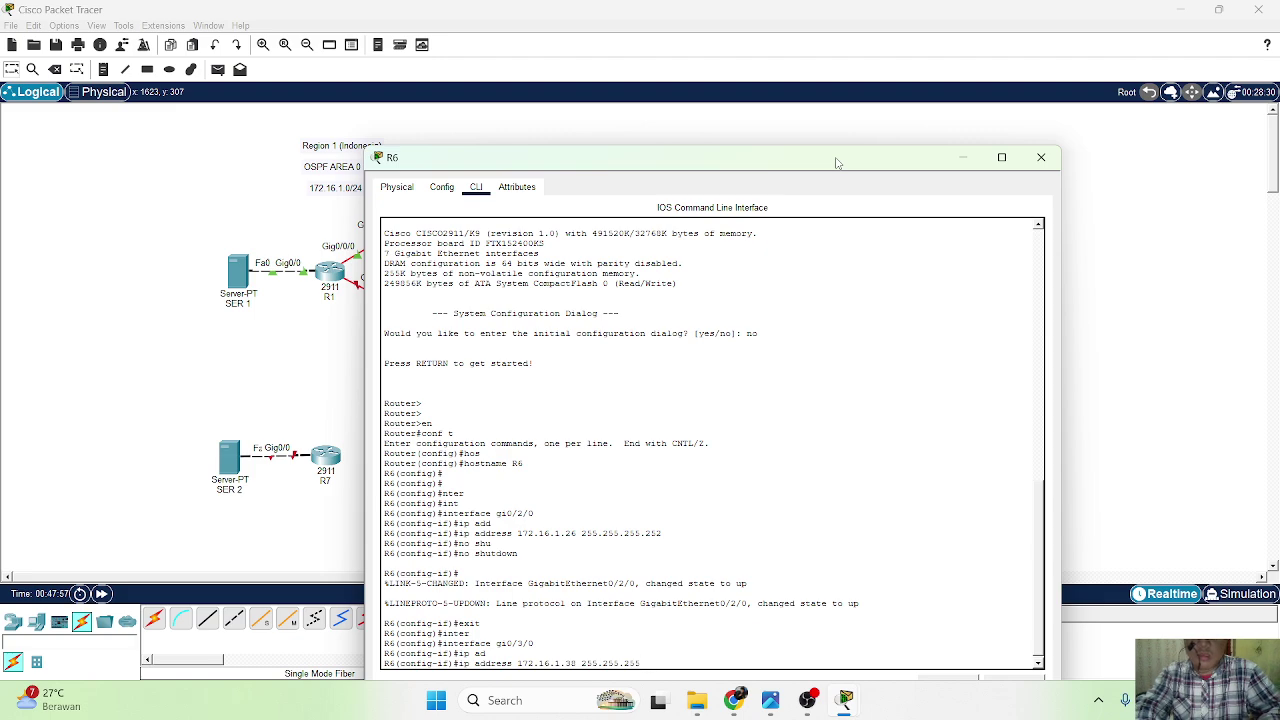
text(.252)
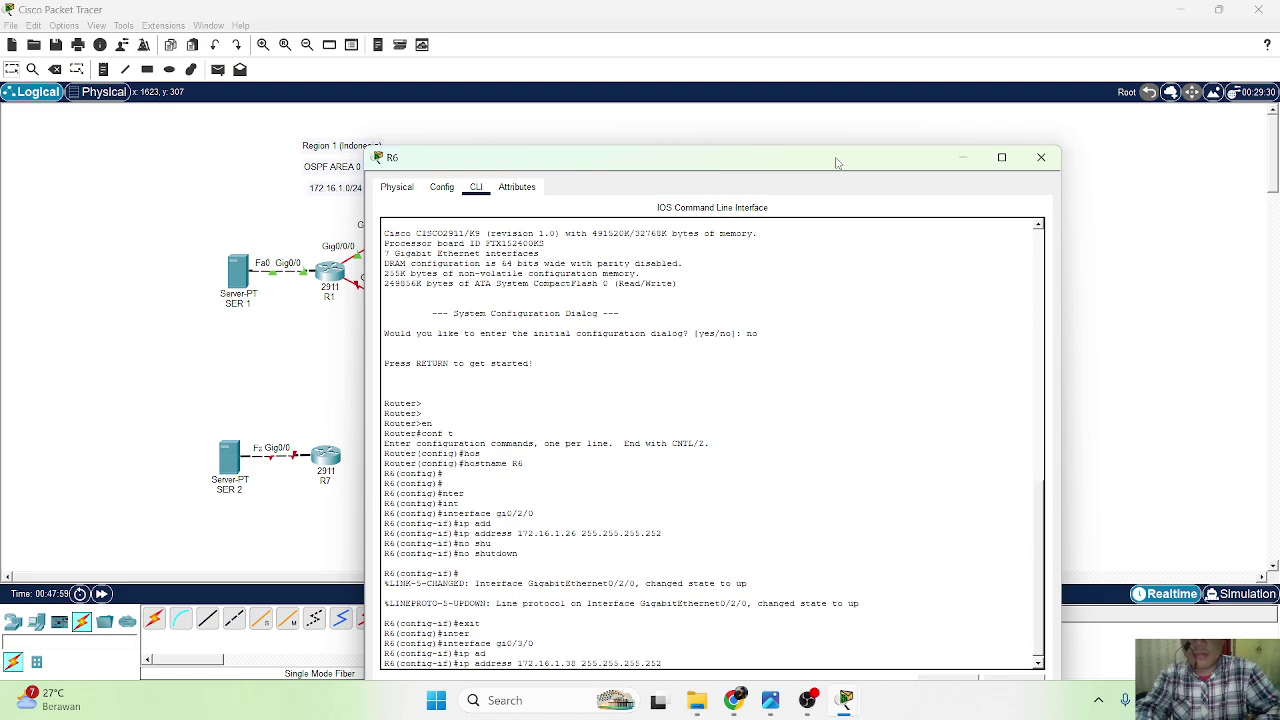
key(Return)
Enable R6's interface gi0/3/0 with no shutdown.
text(no shutdown)
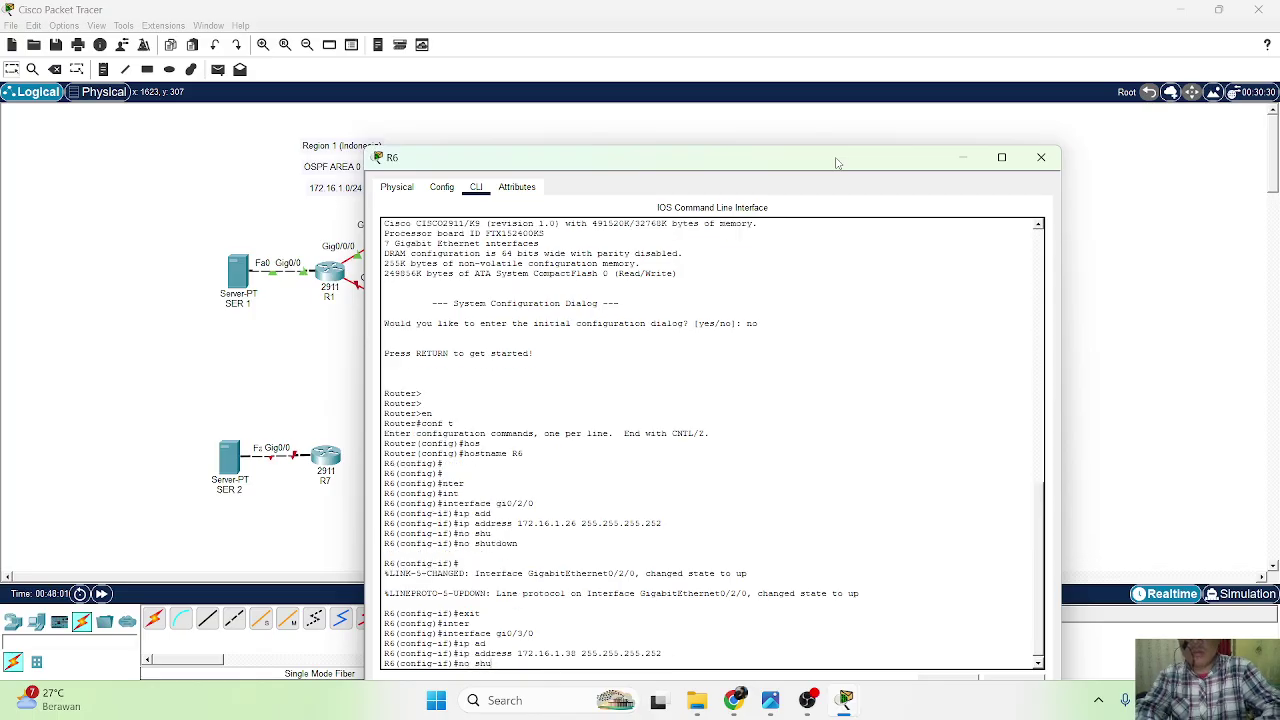
key(Return)
key(Return)
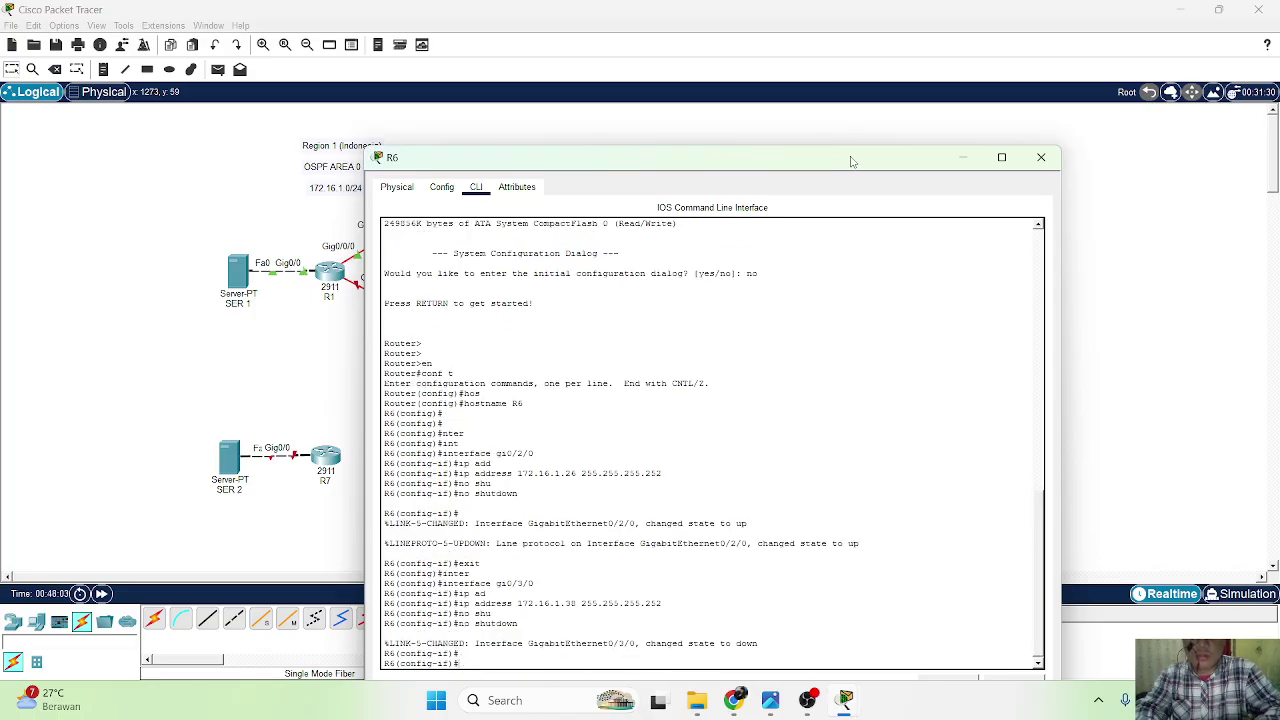
Leave R6's configuration mode with end, save its configuration with wr, and close the R6 window.
drag(853, 160, 826, 143)
text(end)
key(Return)
text(wr)
key(Return)
click(1033, 135)
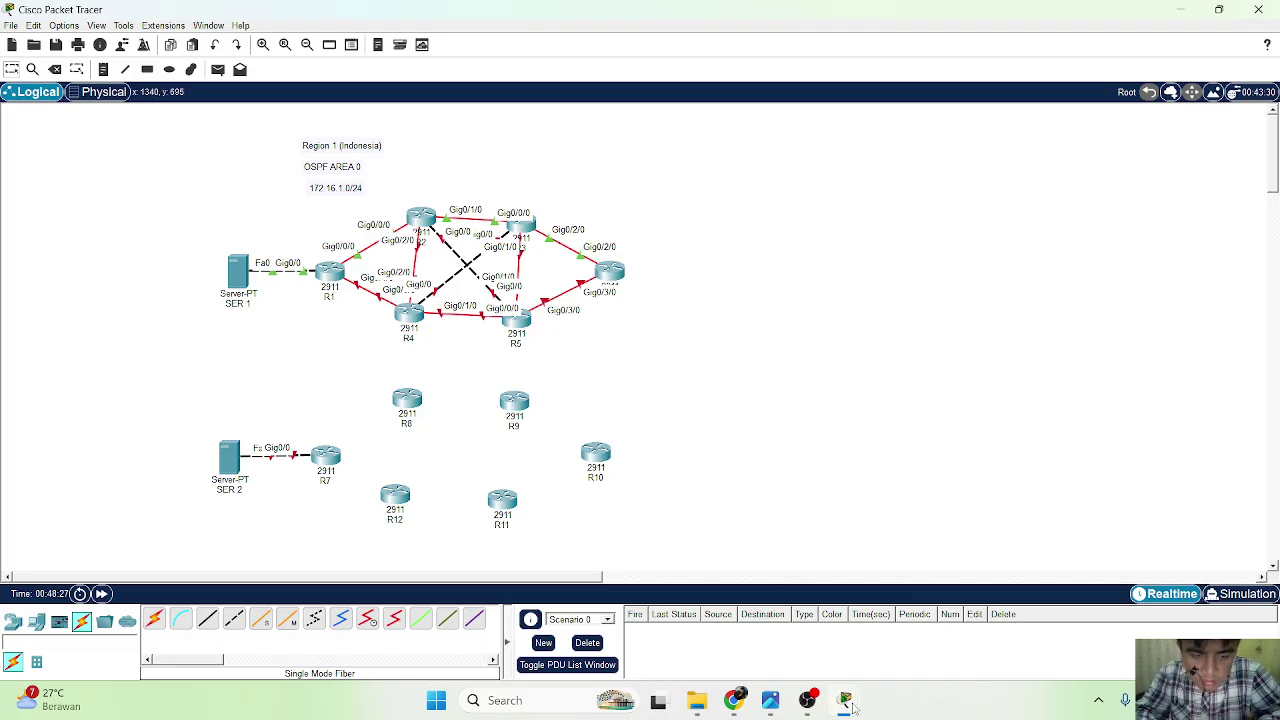
mouse_move(852, 707)
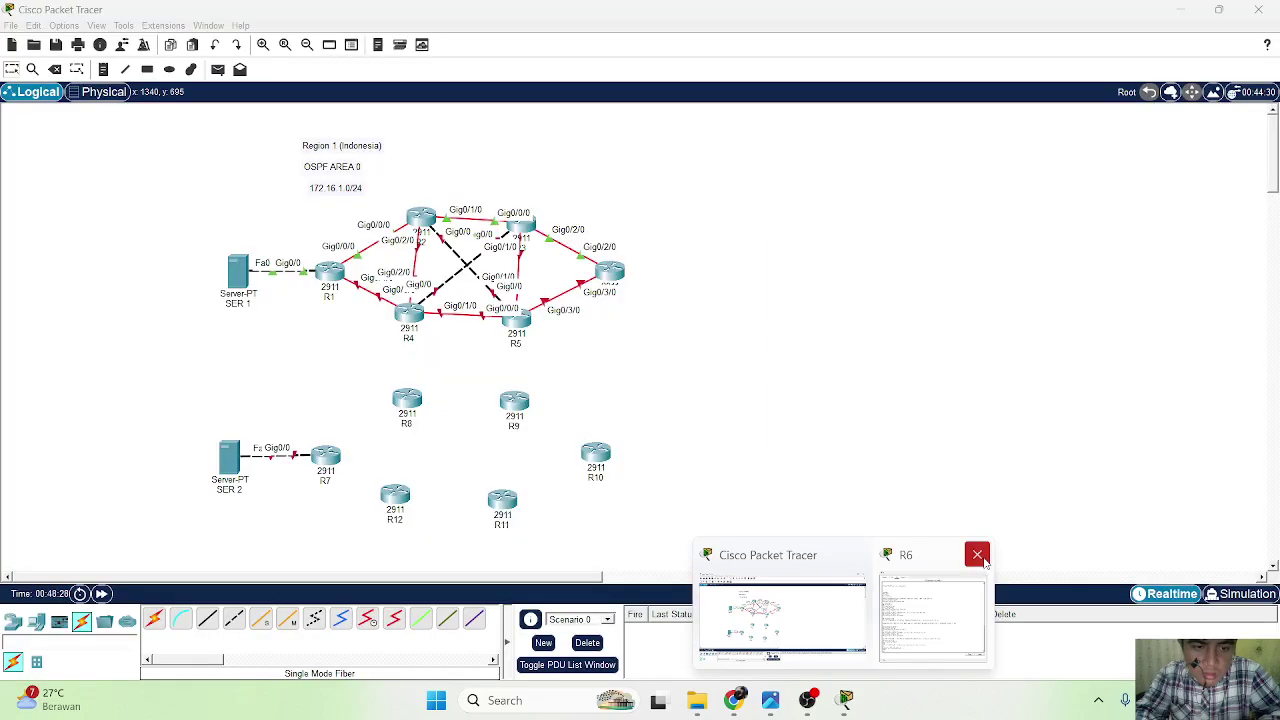
click(978, 553)
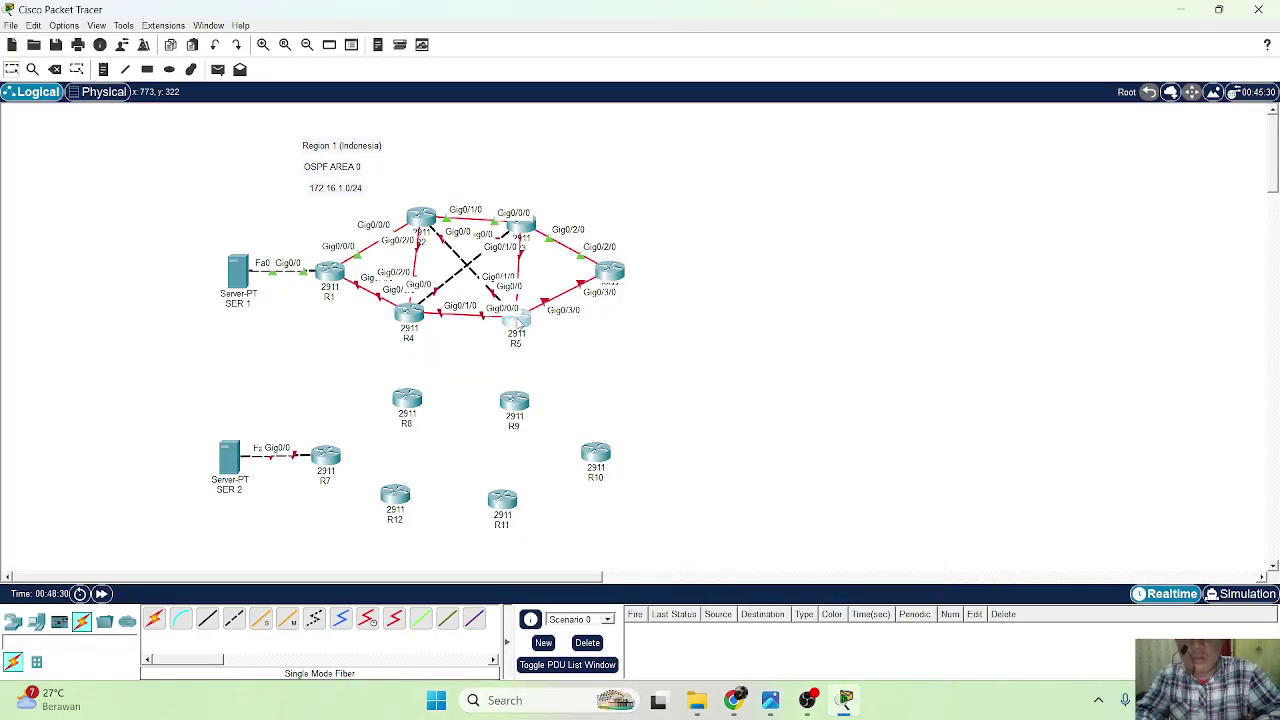
Open router R5's command line and decline the initial configuration dialog.
click(518, 322)
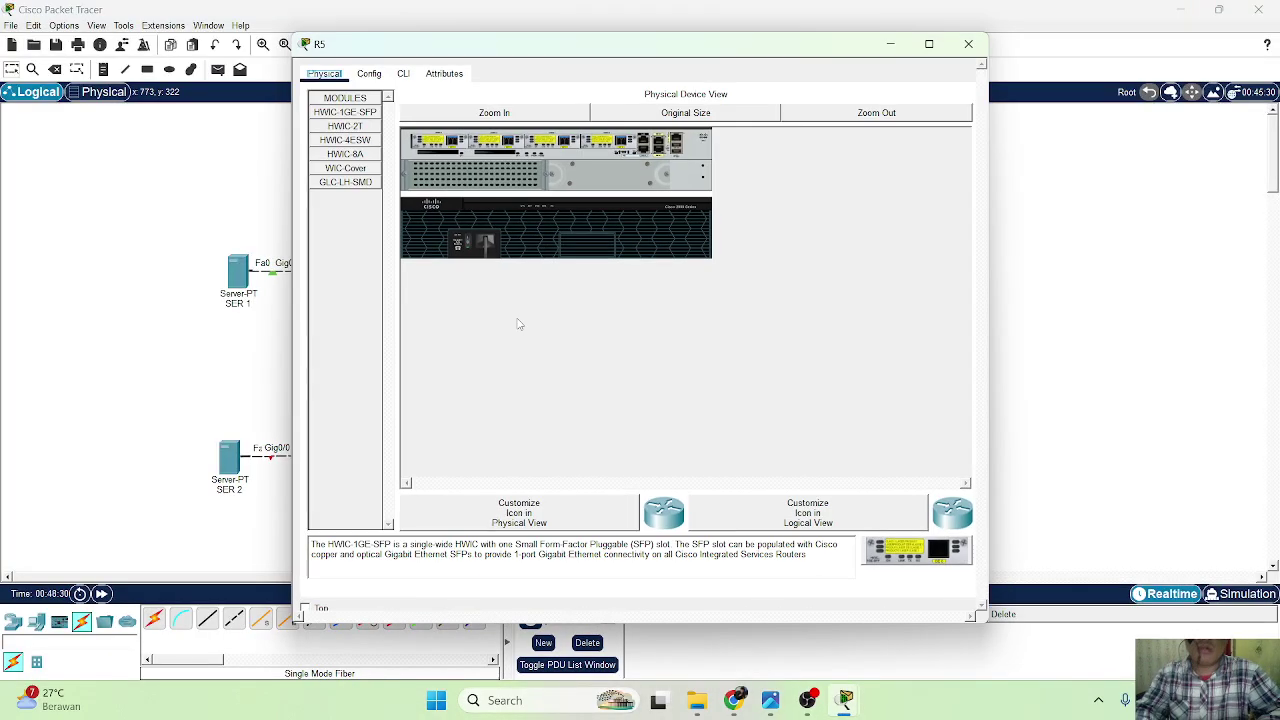
click(403, 73)
text(no)
key(Return)
key(Return)
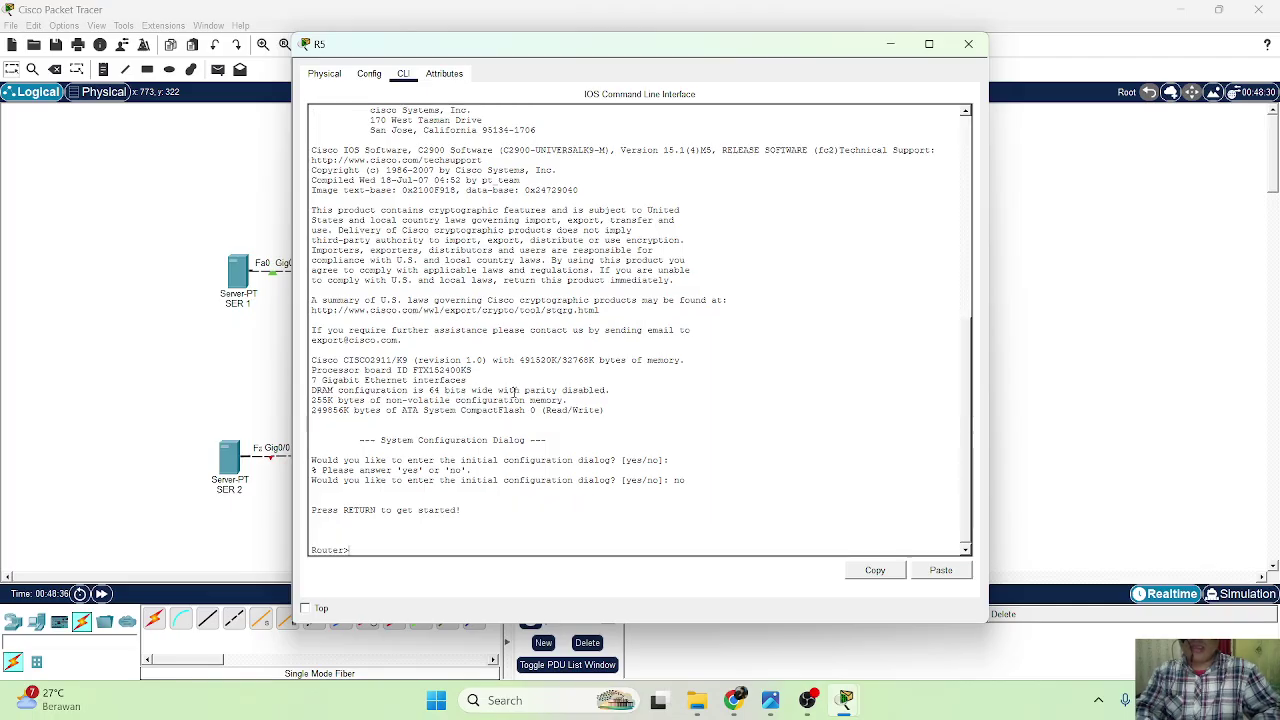
Enter privileged EXEC mode on R5 with en.
drag(672, 43, 960, 256)
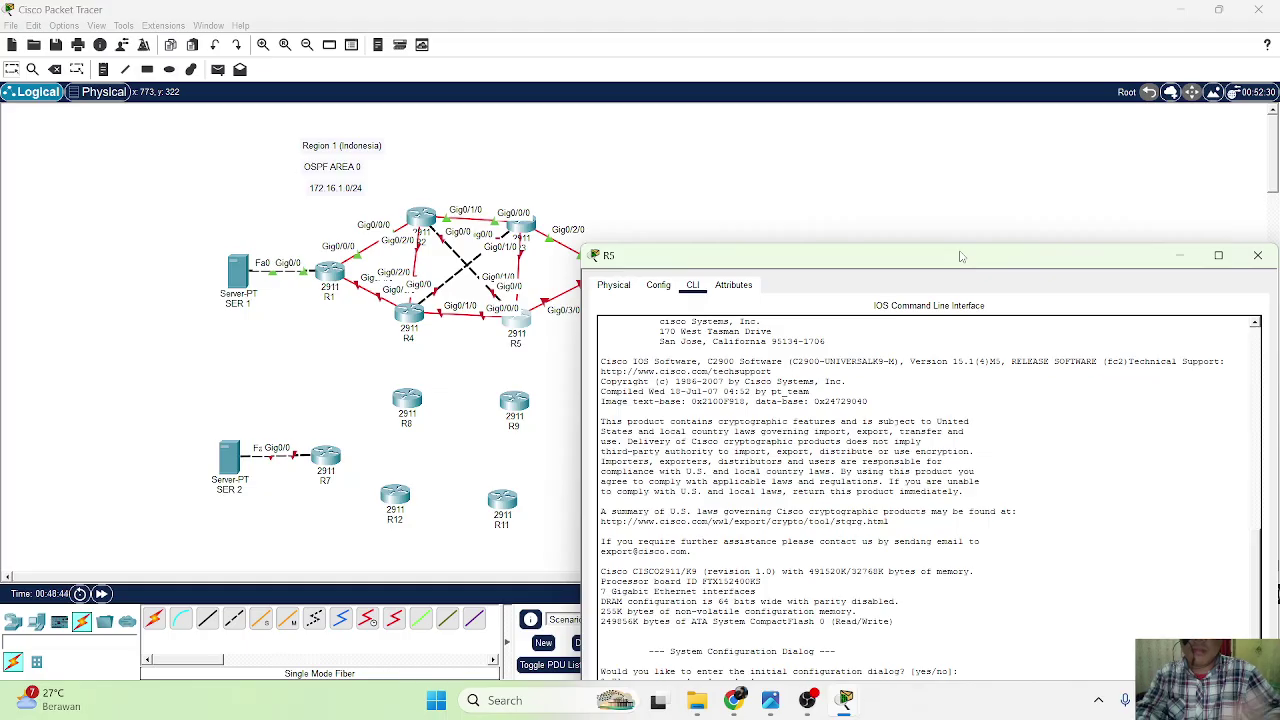
drag(960, 256, 852, 116)
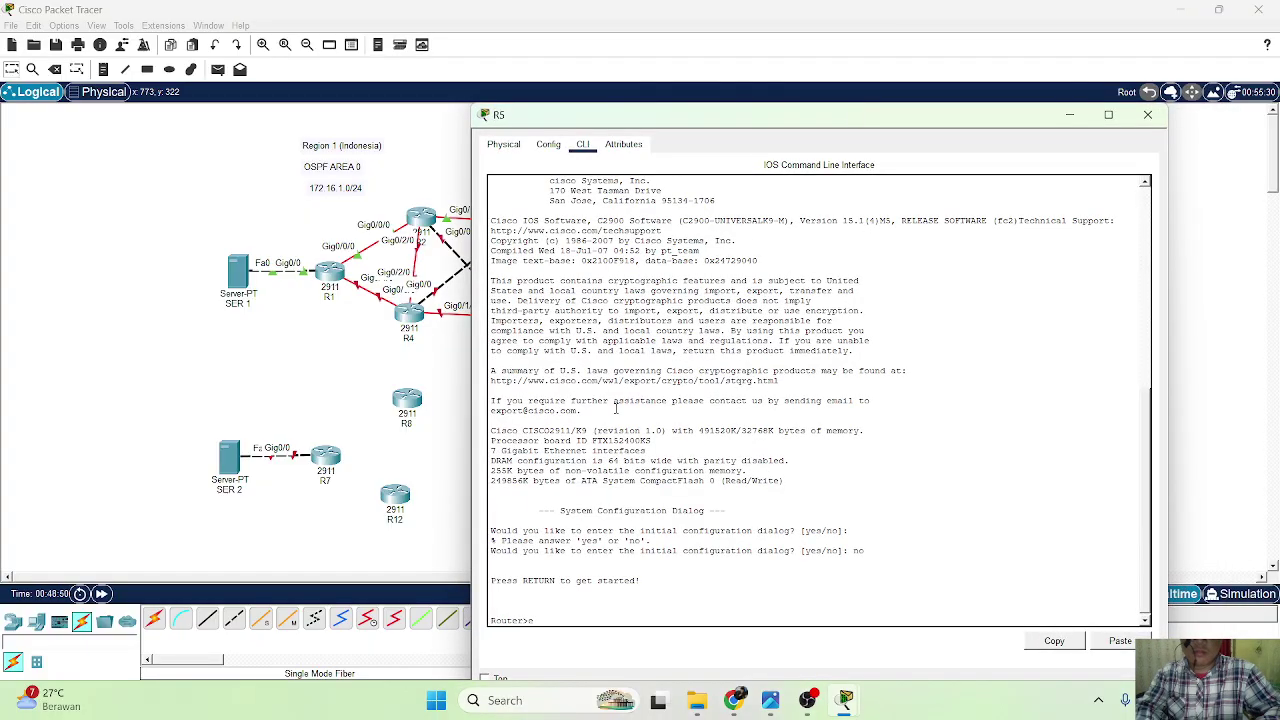
text(en)
key(Return)
text(ho)
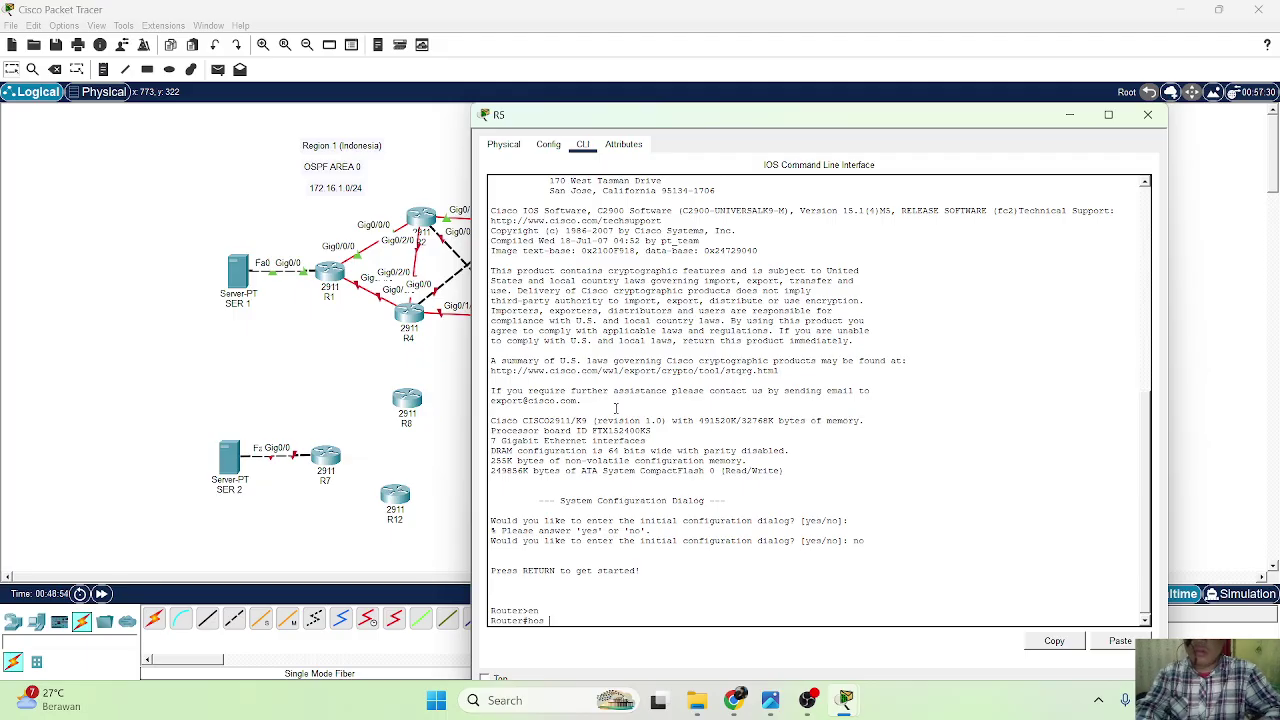
text(s)
key(Tab)
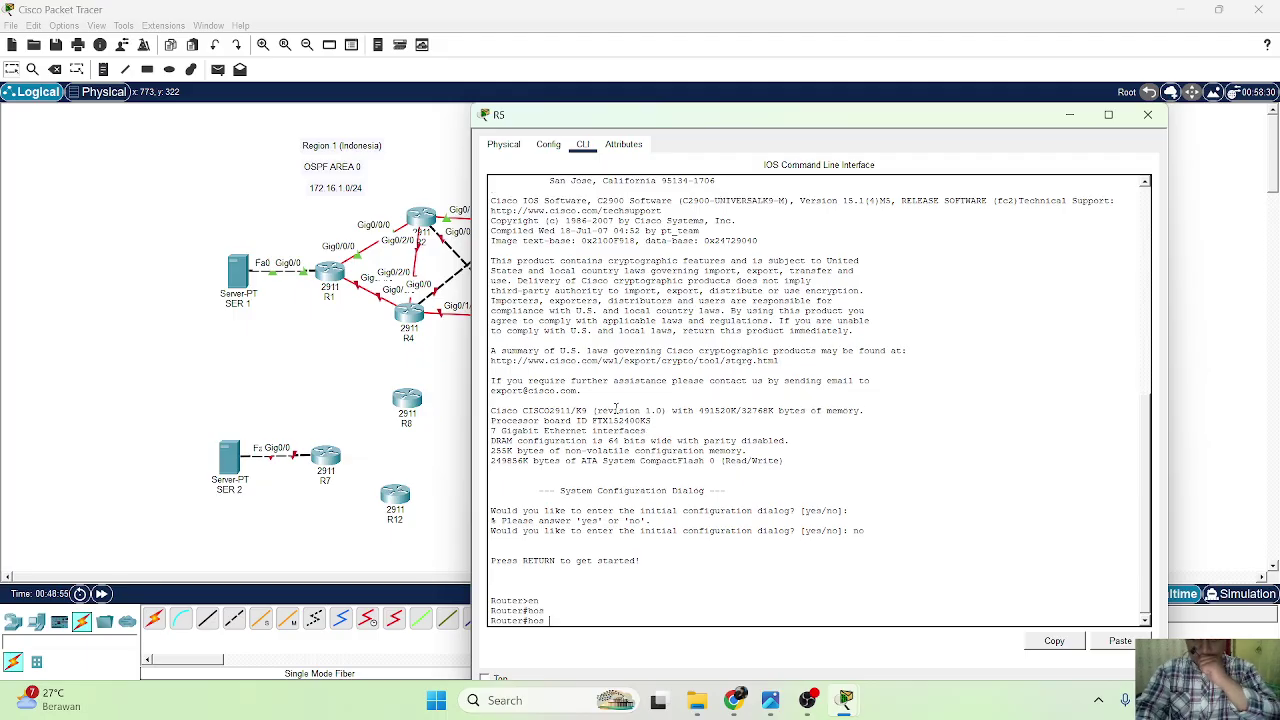
key(BackSpace)
key(BackSpace)
key(BackSpace)
Enter global configuration mode on the router and set its hostname to R5.
text(conf)
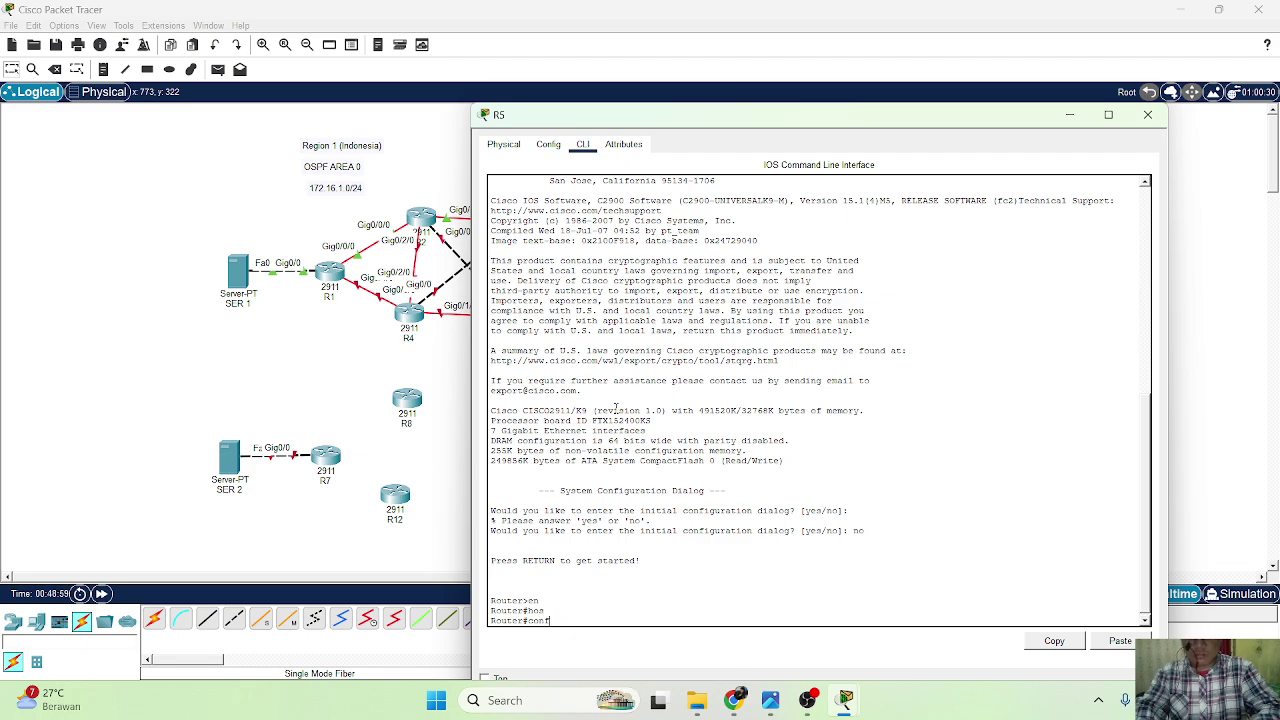
text( t)
key(Return)
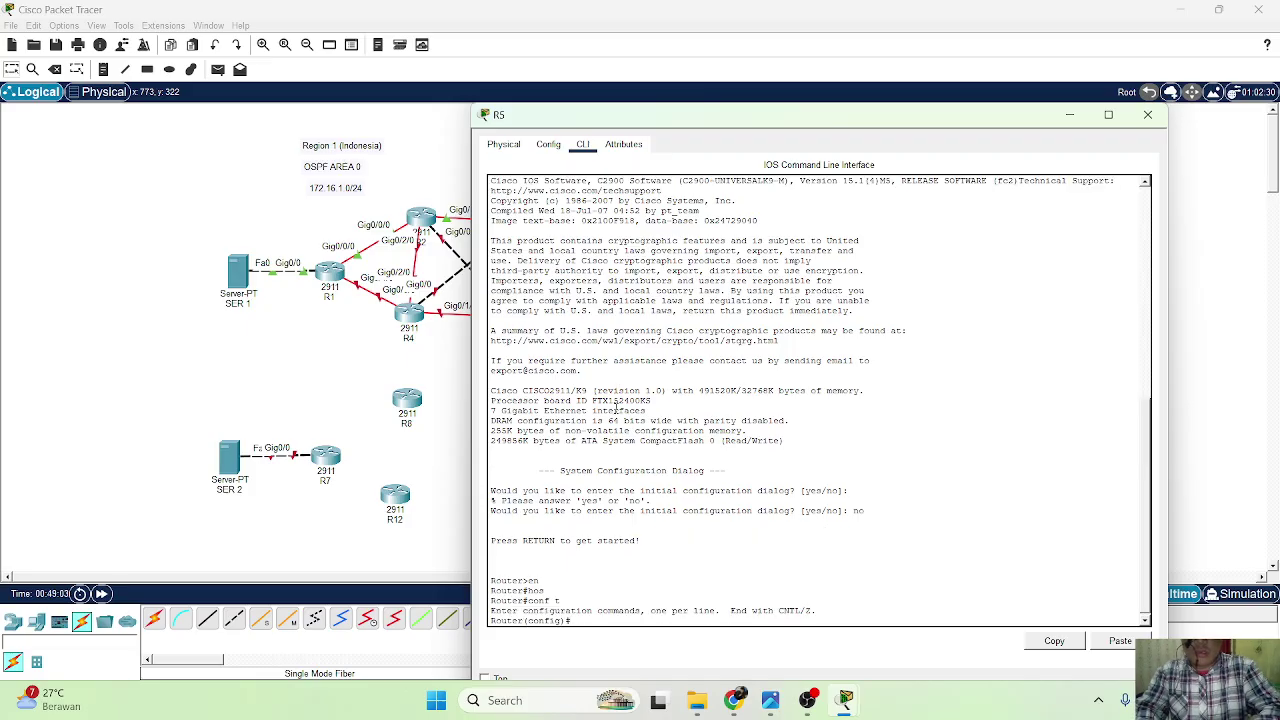
text(hos)
key(Tab)
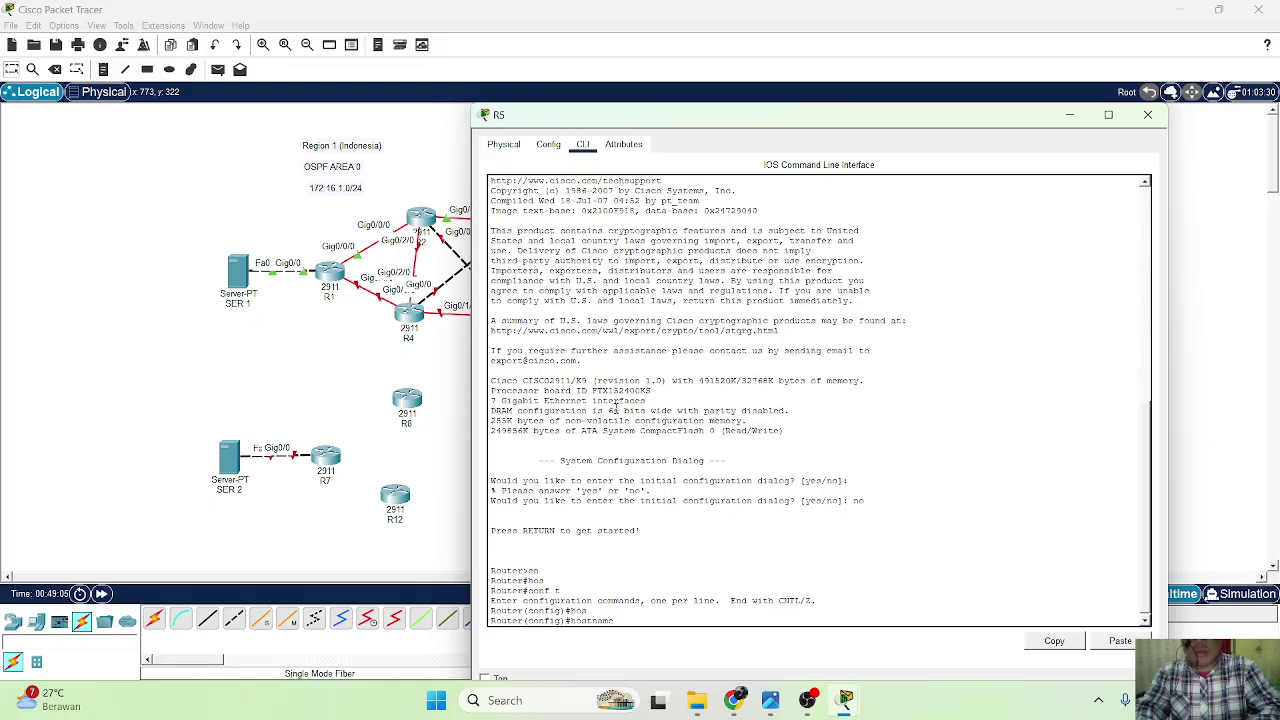
text(R5)
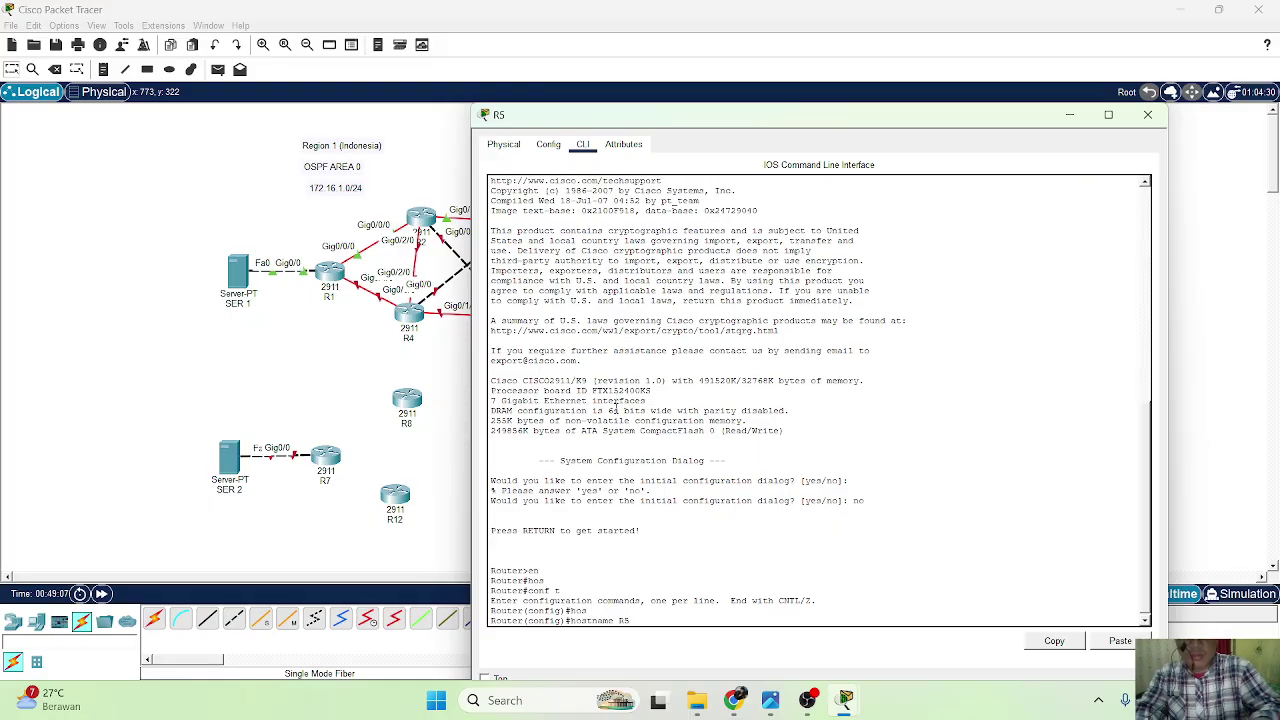
key(Return)
text(ig)#i)
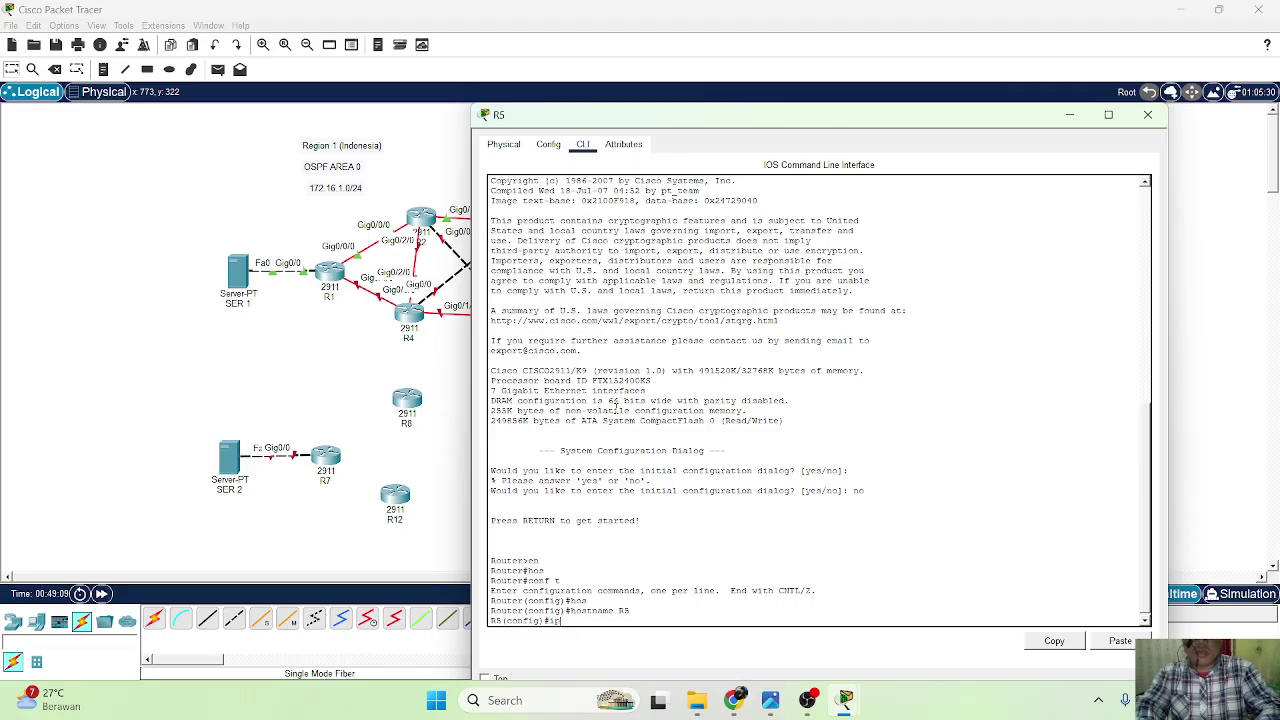
text(nter)
key(Tab)
text(g)
key(BackSpace)
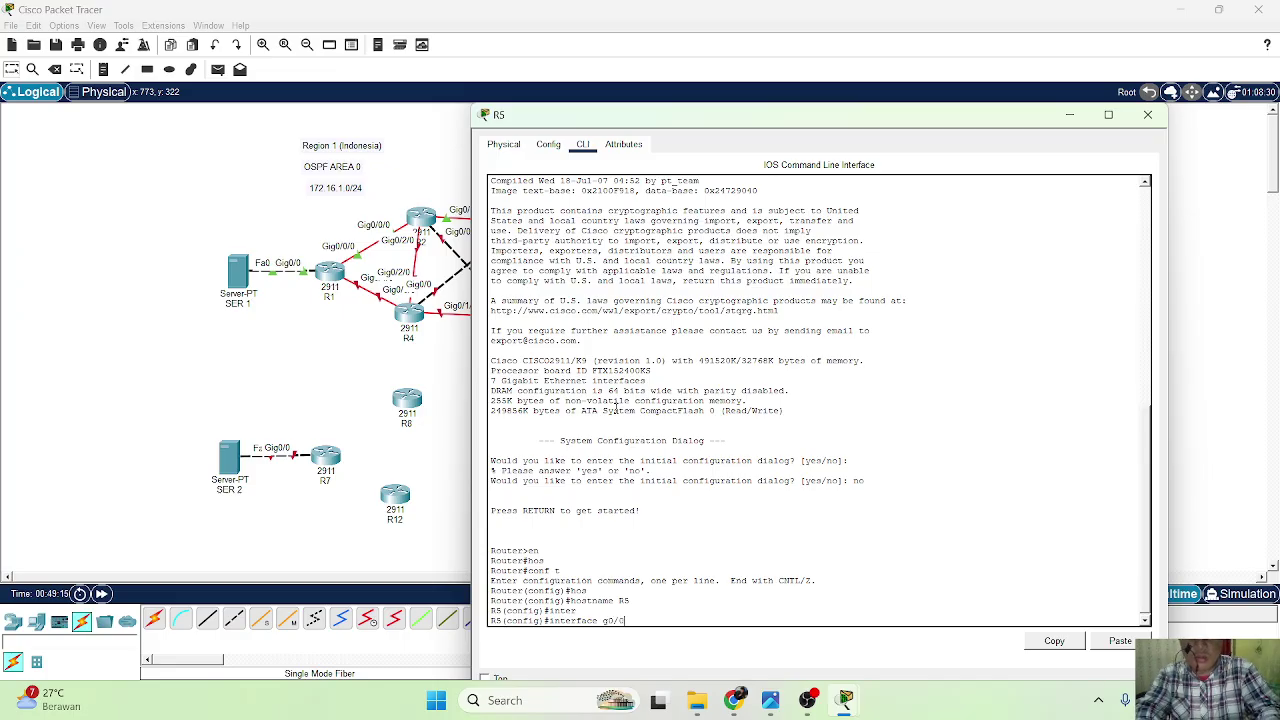
key(Return)
text(exit)
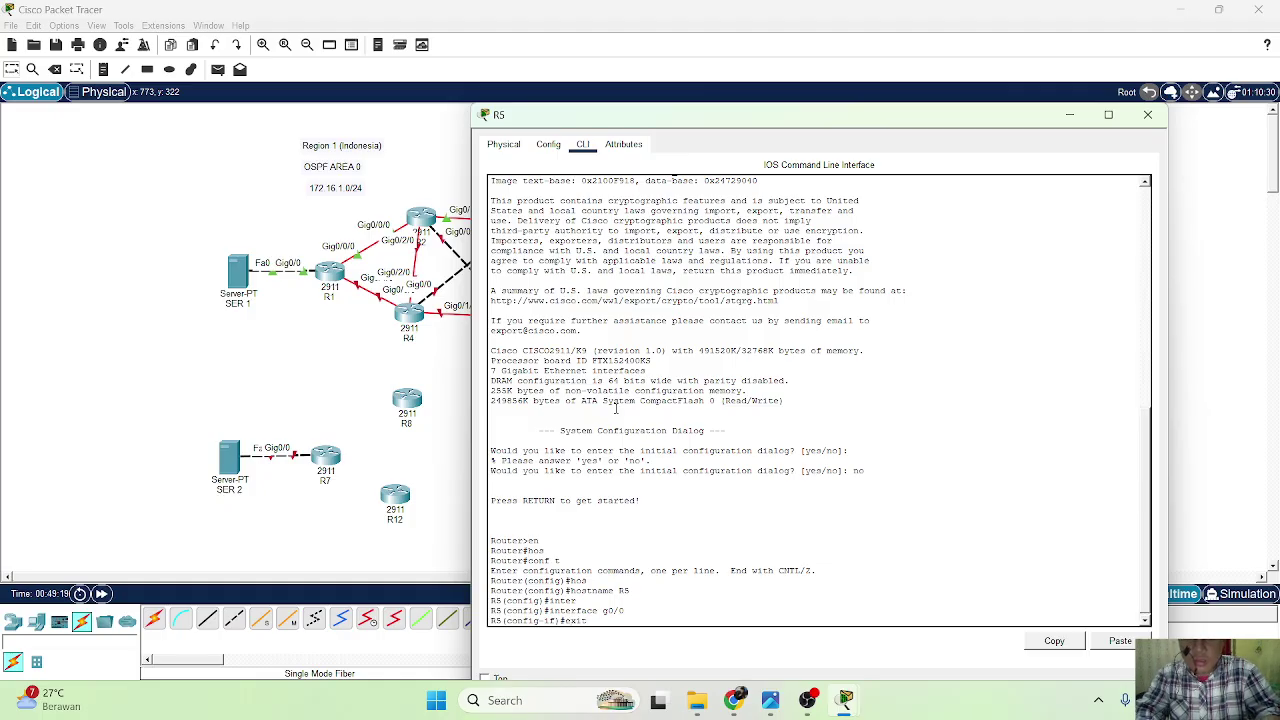
key(Return)
Enter interface configuration mode for gi0/0 on R5.
text(exit)
key(Up)
key(Up)
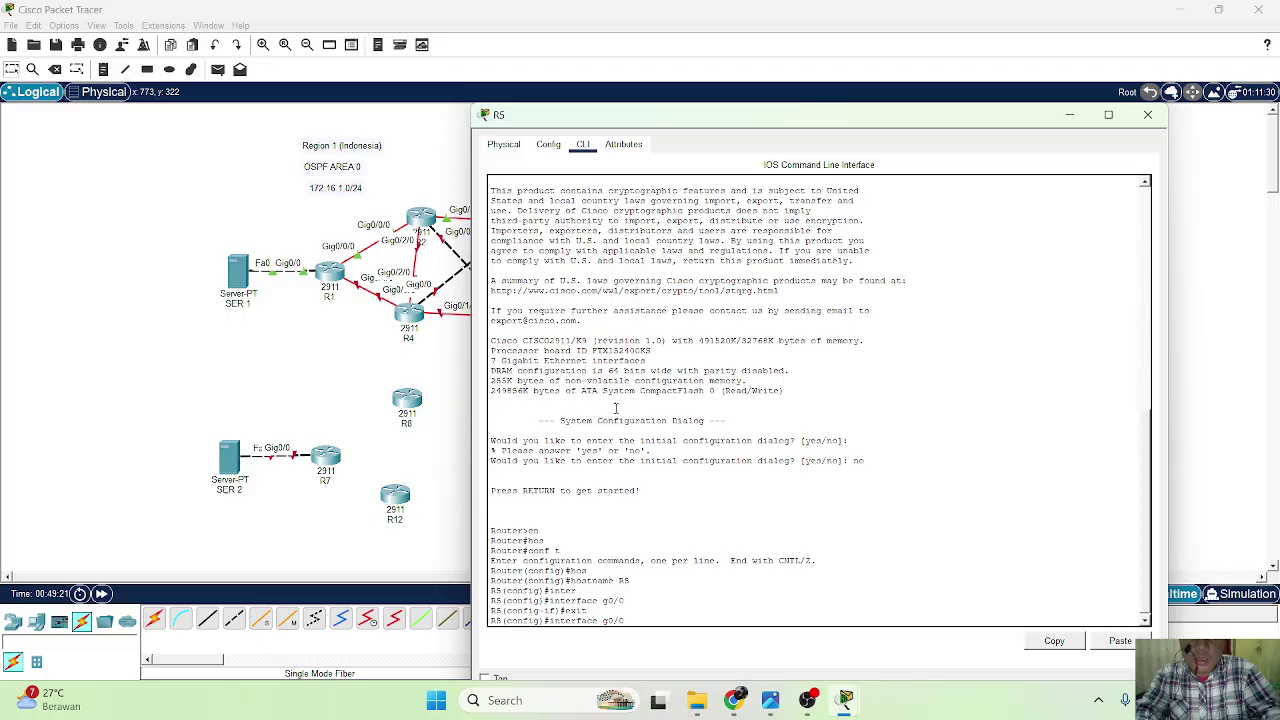
key(Up)
key(Return)
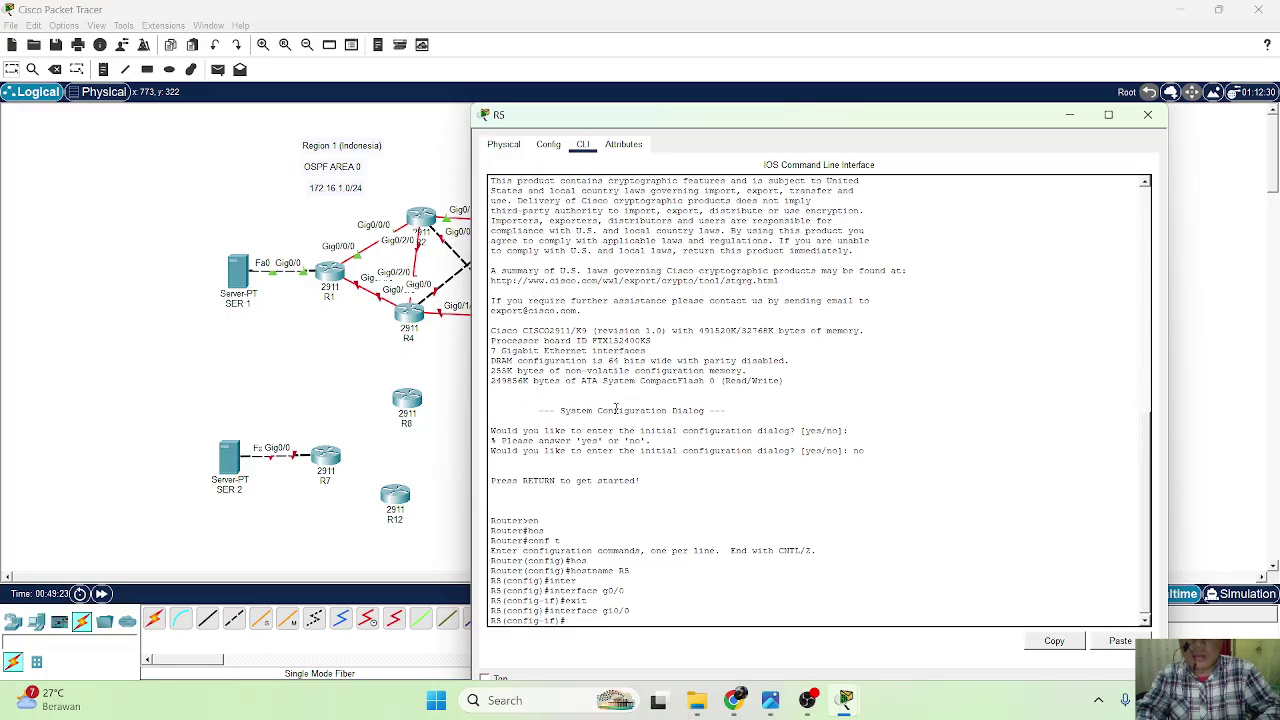
Assign IP address 172.16.1.18 with mask 255.255.255.252 to R5's gi0/0 and enable the interface with no shutdown.
text(ip add)
key(Tab)
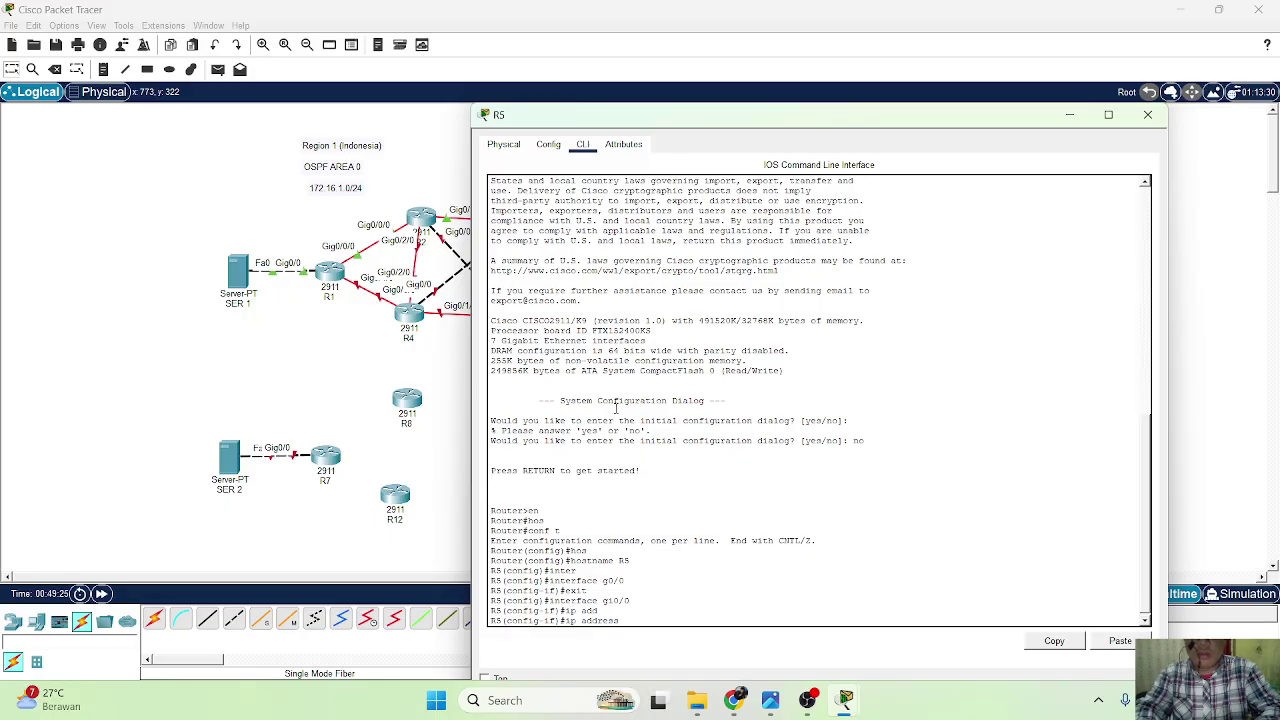
text(172)
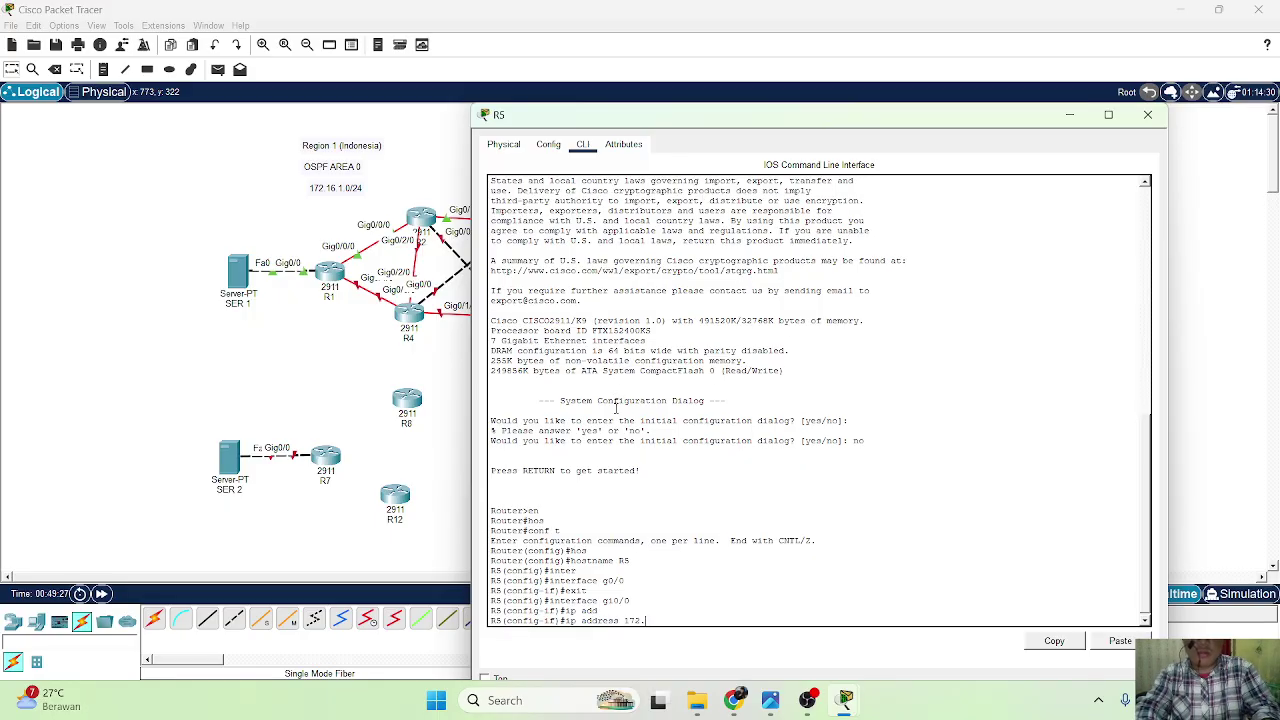
text(.16.1.18 255.255.255.252)
key(Return)
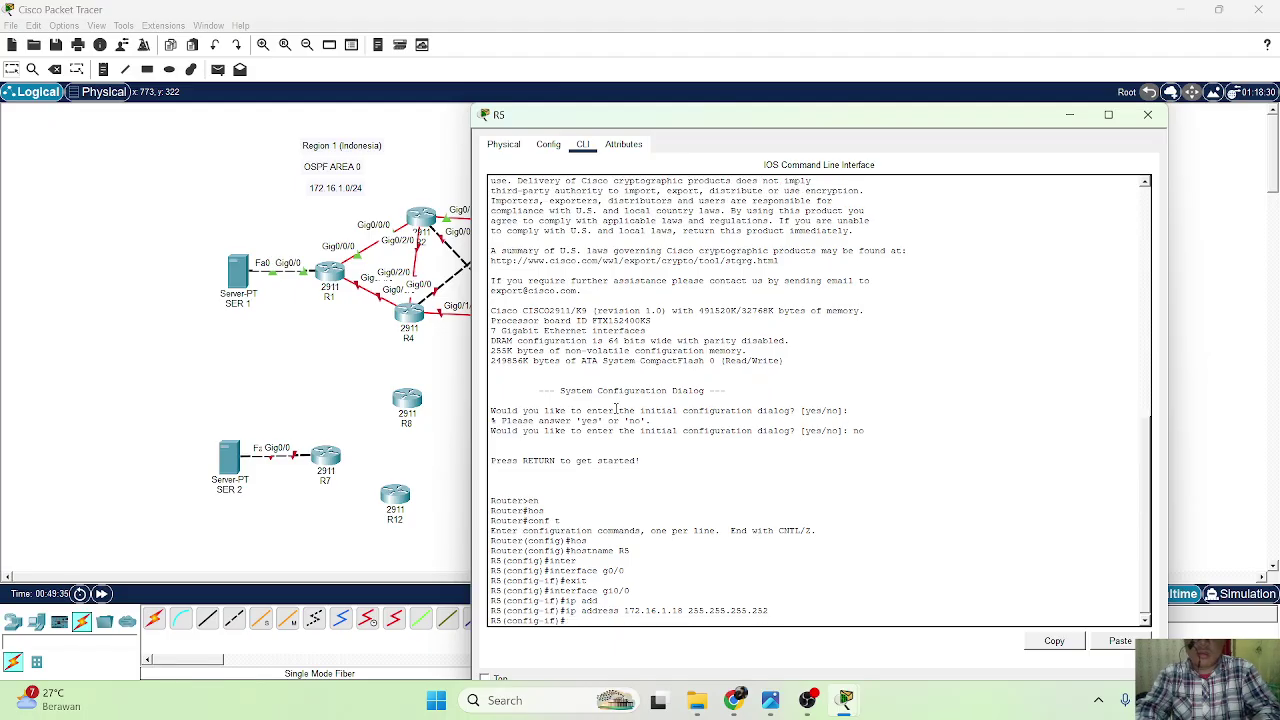
text(no shu)
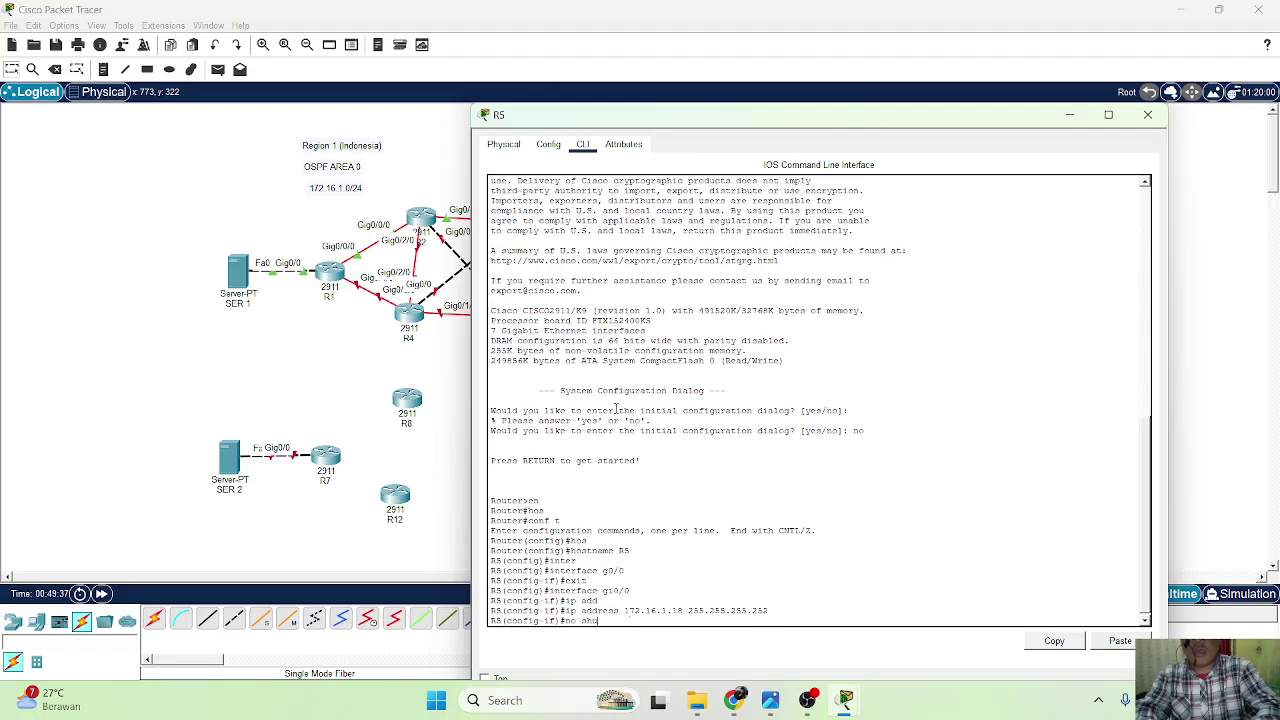
key(Tab)
key(Return)
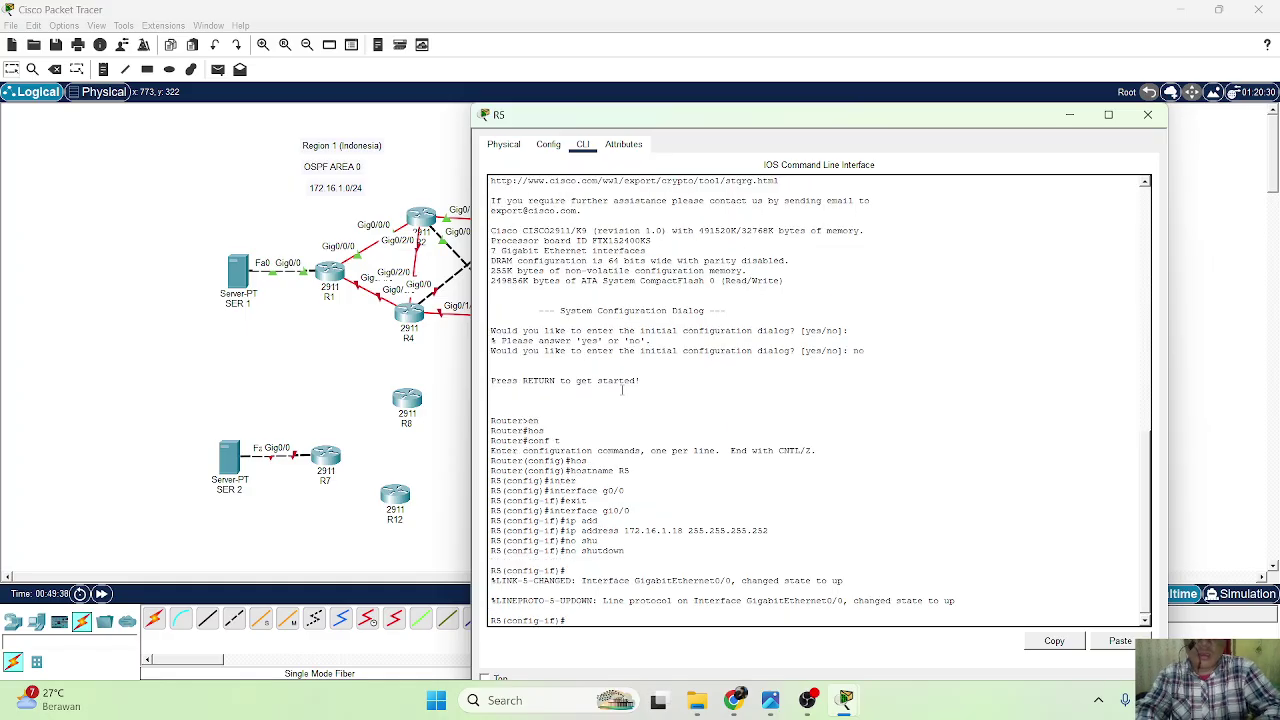
Exit gi0/0 interface configuration and return to R5's global configuration mode.
drag(826, 122, 778, 130)
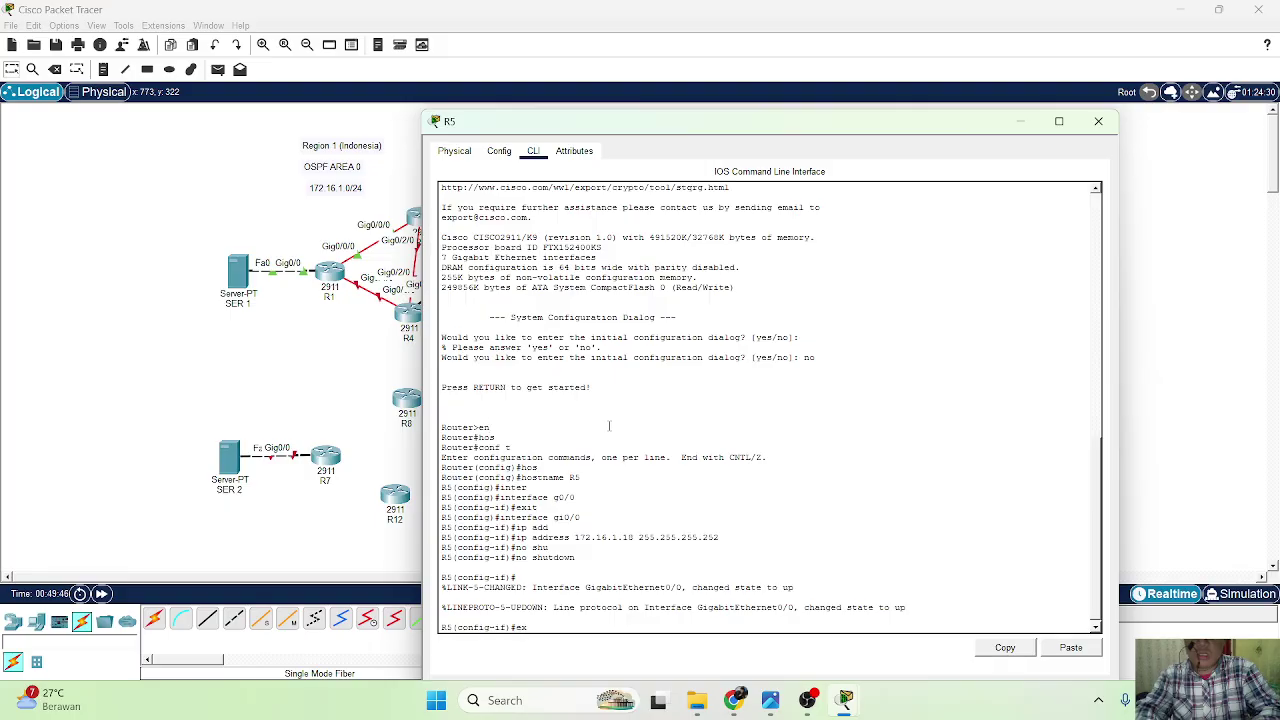
text(it)
key(Return)
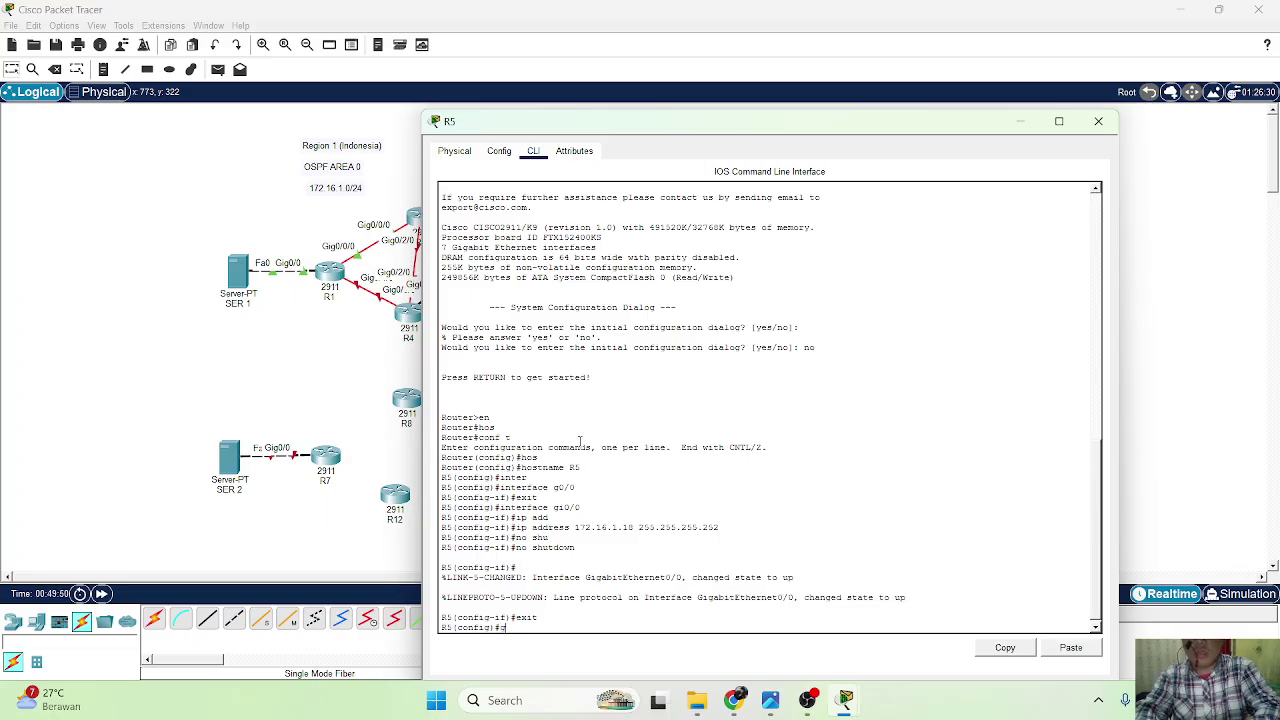
text(inter)
key(Tab)
text(g0)
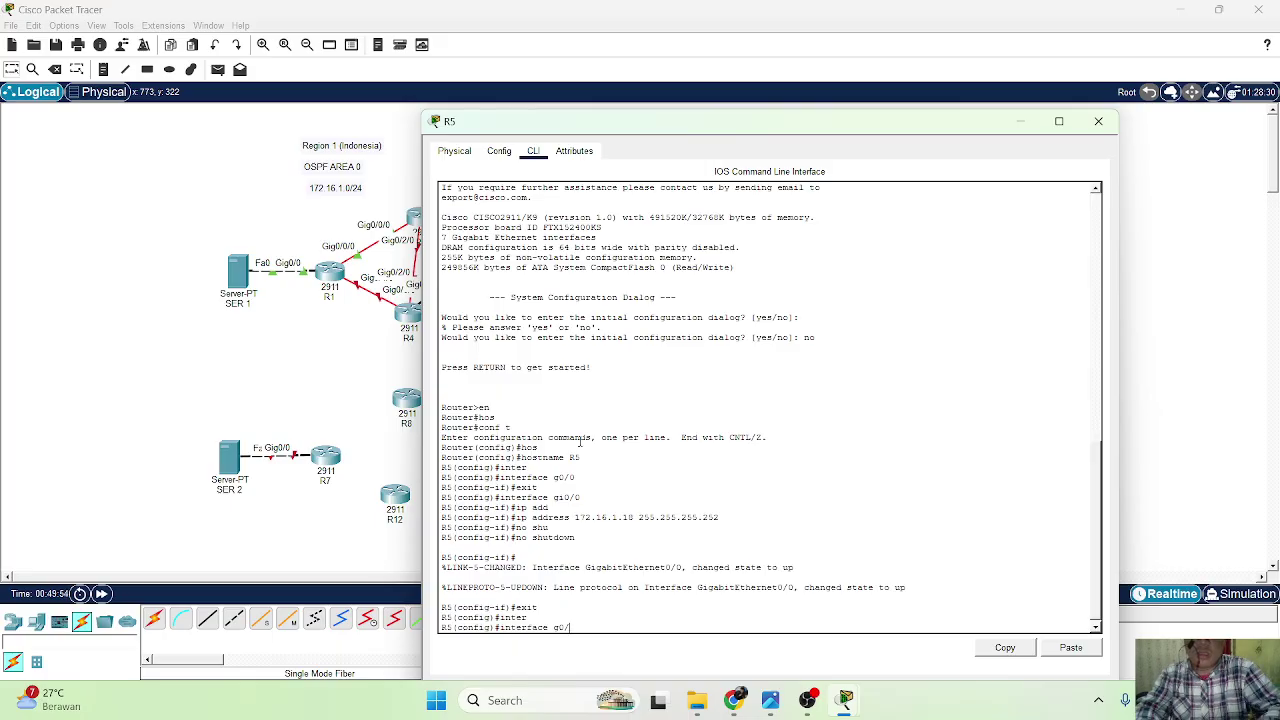
drag(788, 131, 675, 105)
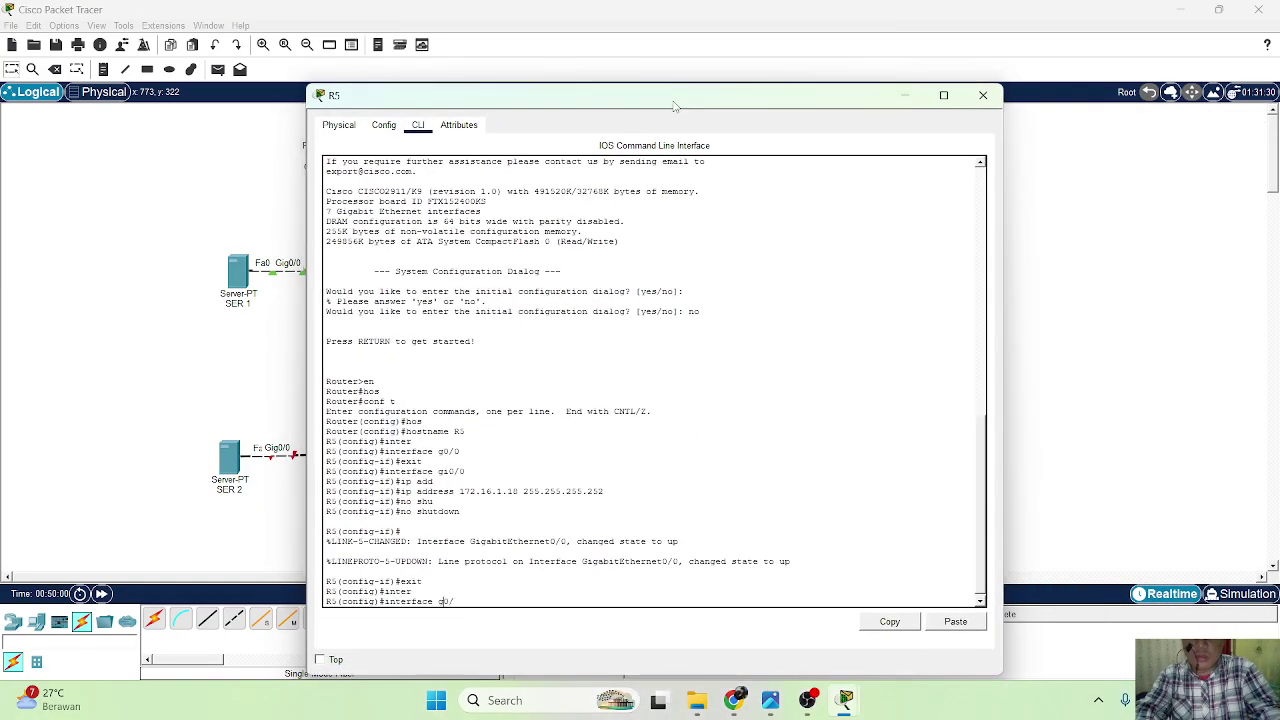
key(BackSpace)
key(BackSpace)
key(BackSpace)
key(BackSpace)
key(BackSpace)
key(BackSpace)
key(BackSpace)
key(BackSpace)
key(BackSpace)
key(BackSpace)
key(BackSpace)
key(BackSpace)
key(BackSpace)
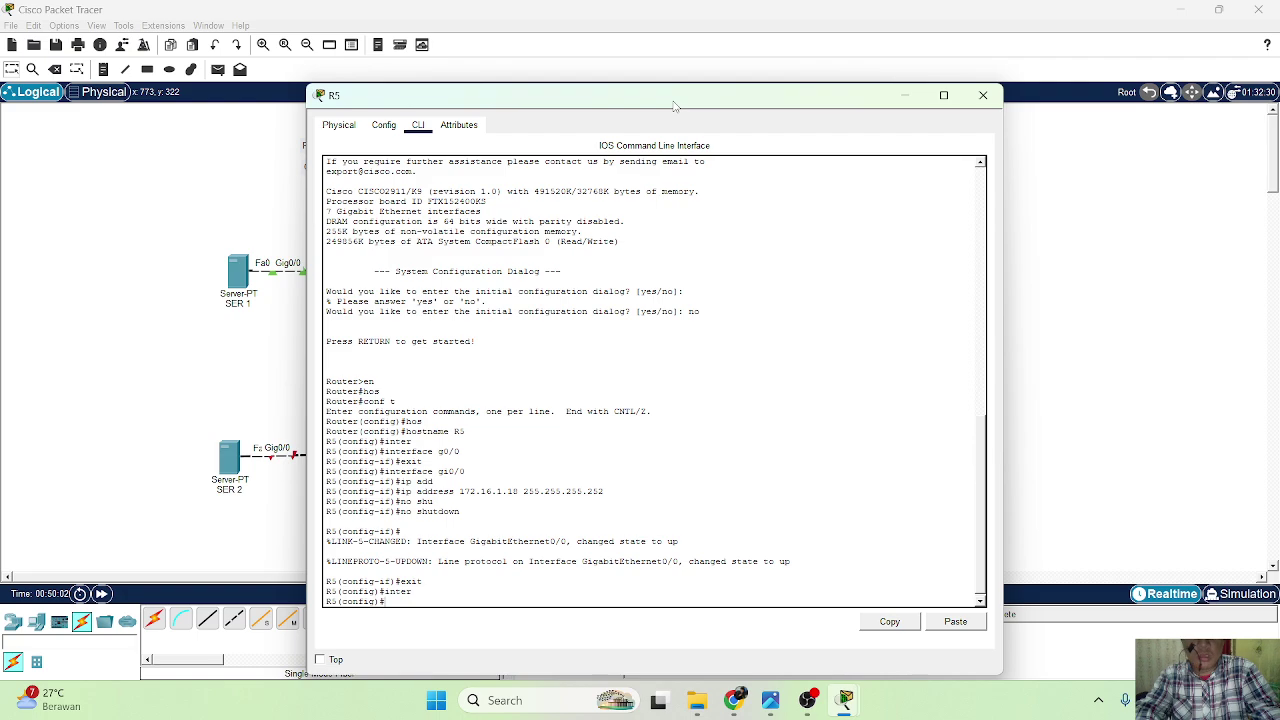
Enter interface configuration mode for gi0/0/0 on R5.
text(ip address 172.16.1.18 255.255.255.252)
key(Up)
key(Up)
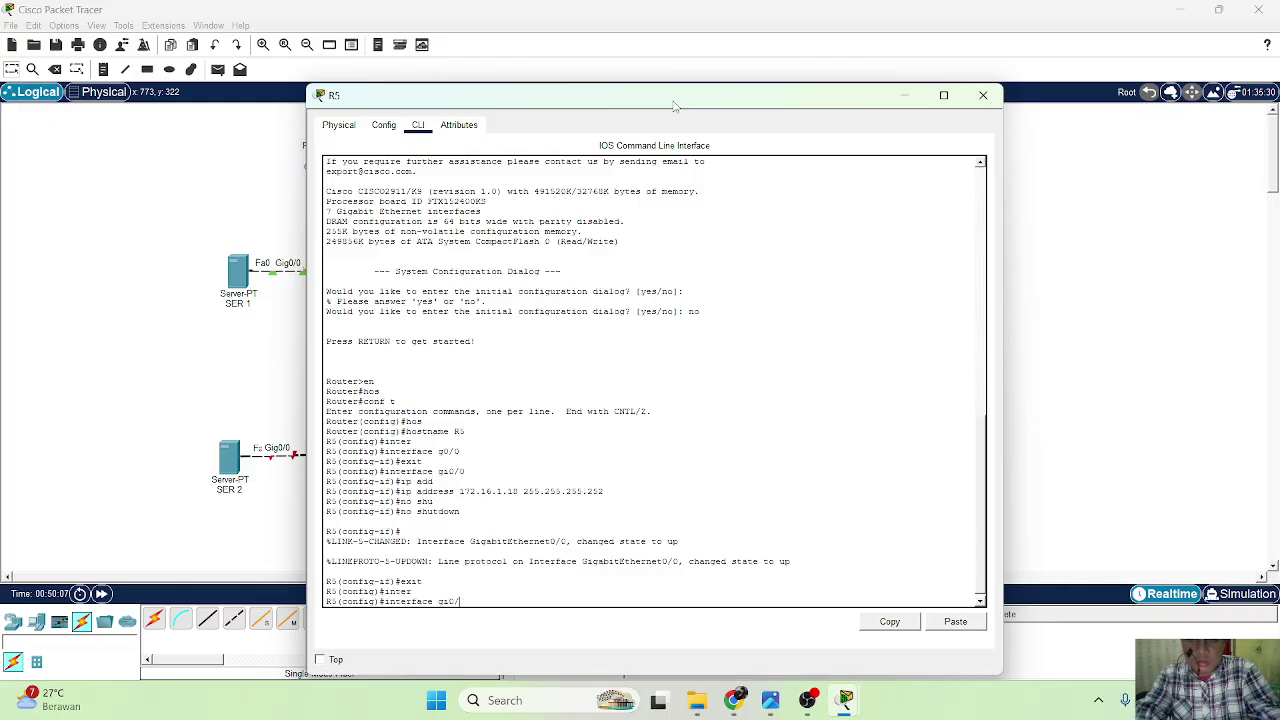
text(/)
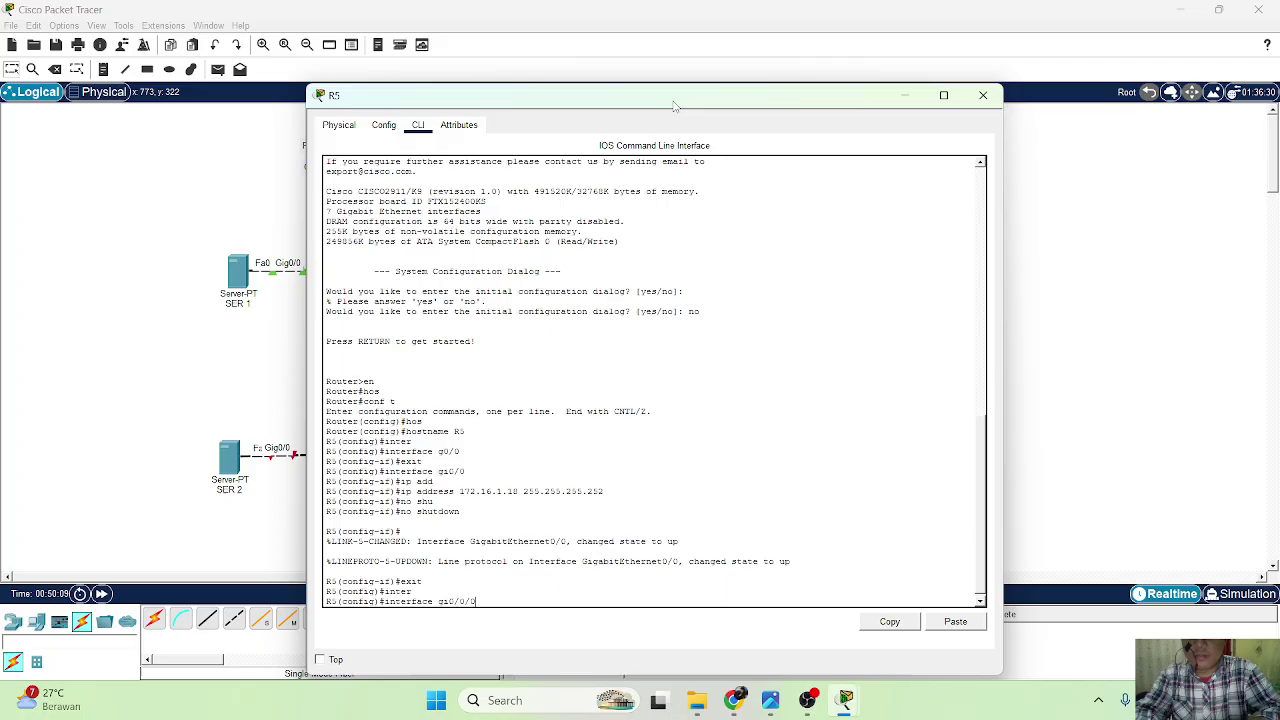
text(0)
key(Return)
Assign IP address 172.16.1.30 with mask 255.255.255.252 to R5's gi0/0/0 interface.
text(ip add)
key(Tab)
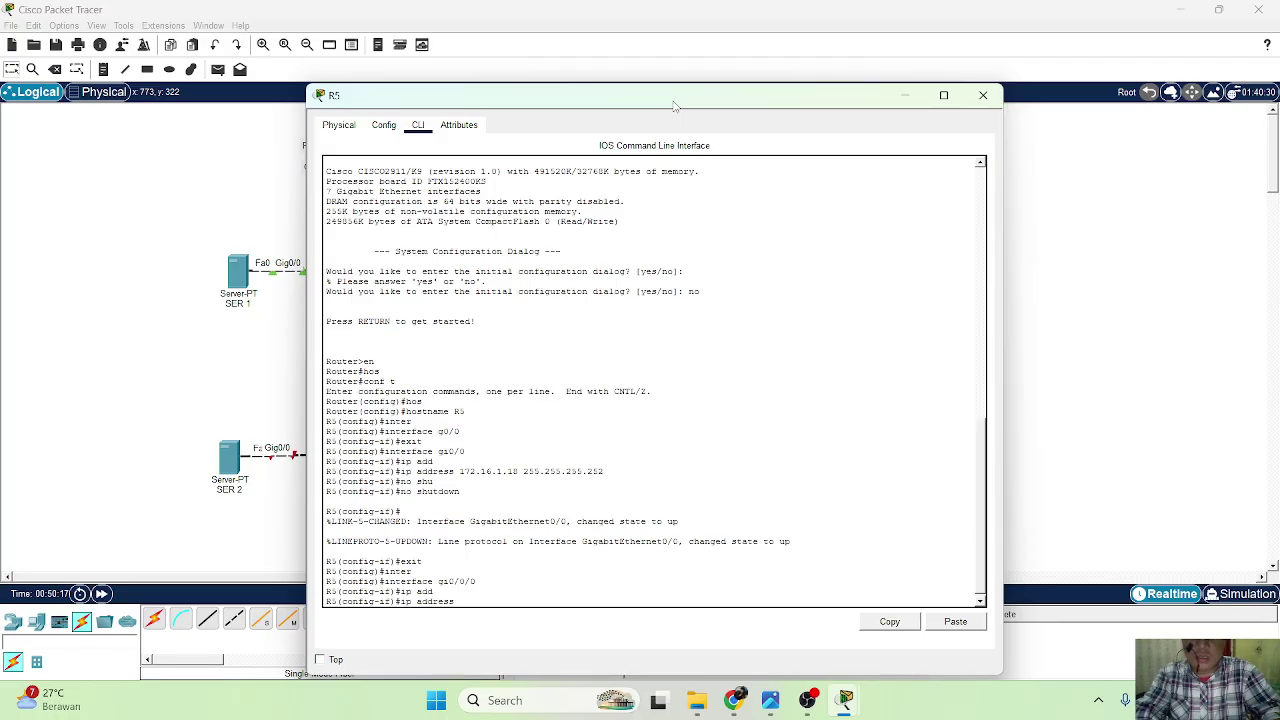
text(172)
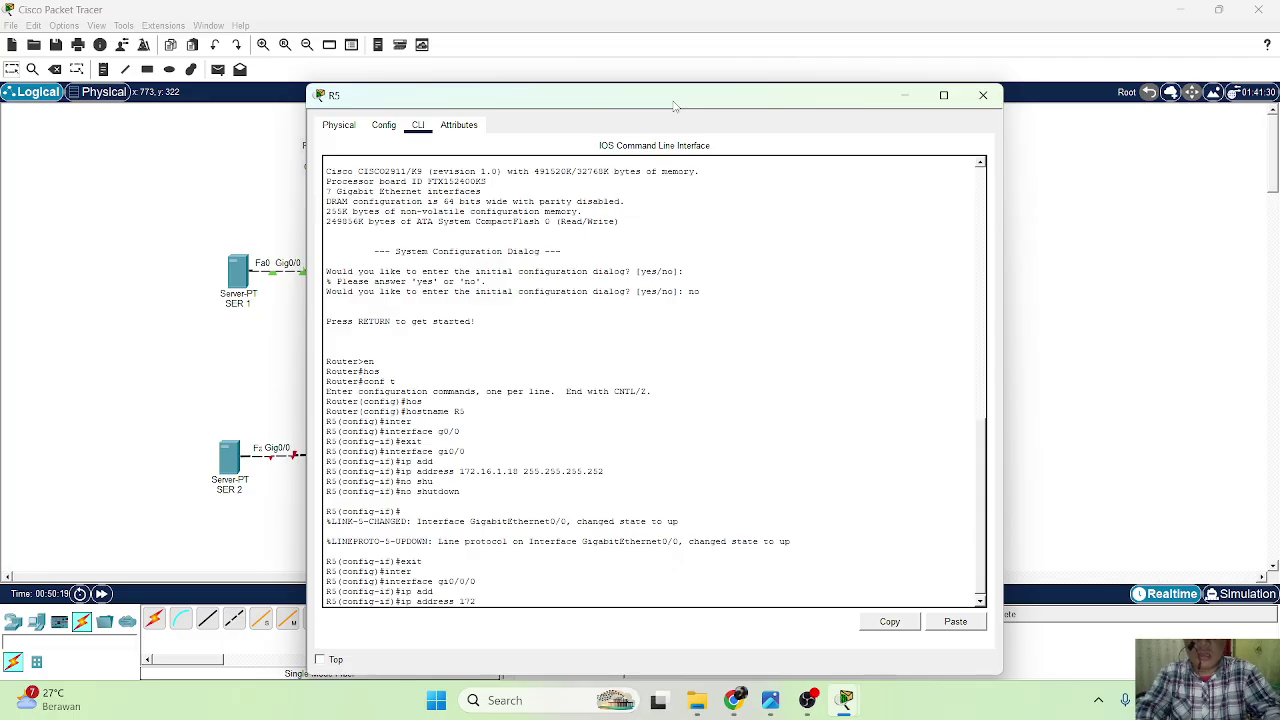
text(.16)
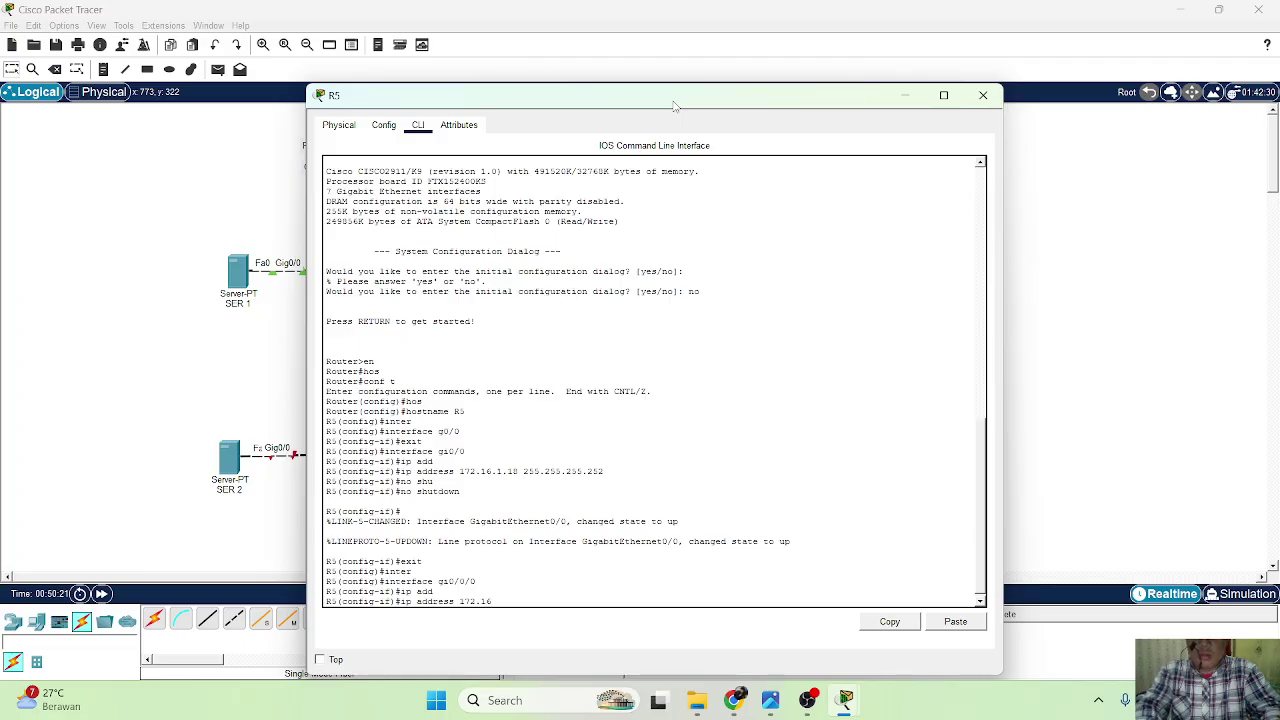
text(.1.30 )
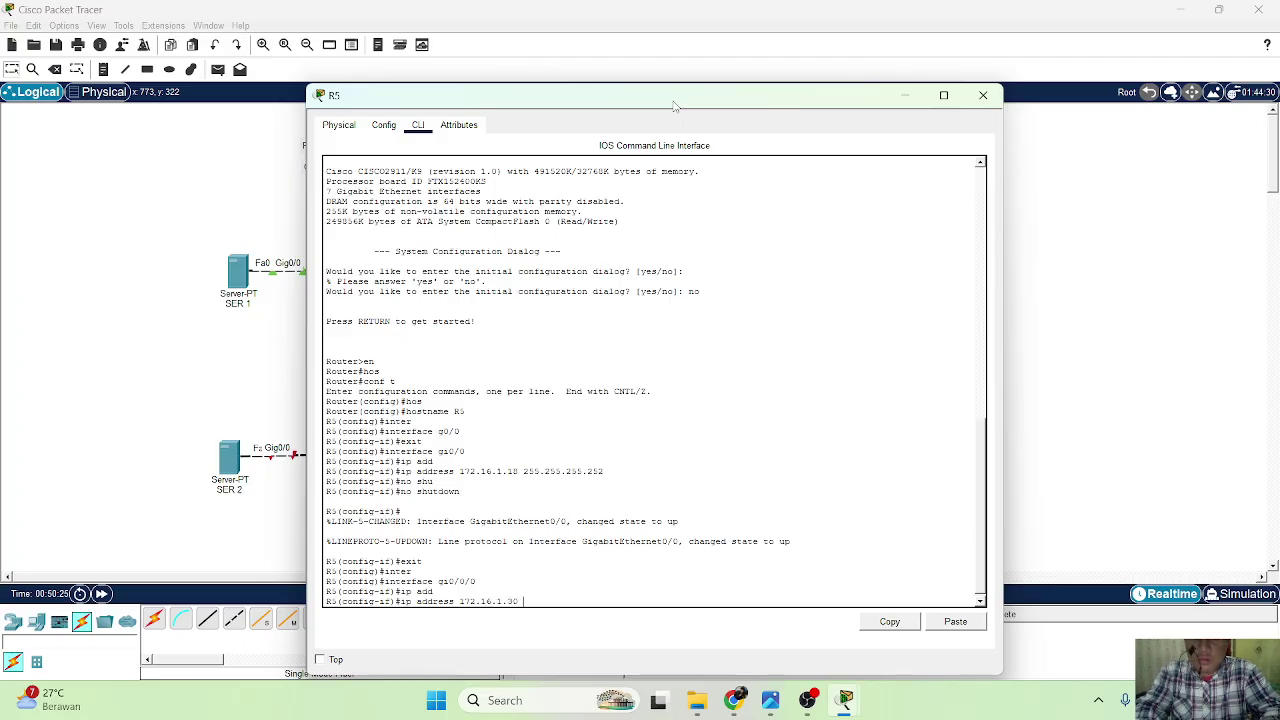
text(255.255.255.252)
key(Return)
Enable R5's gi0/0/0 interface with no shutdown.
text(no suh)
key(Tab)
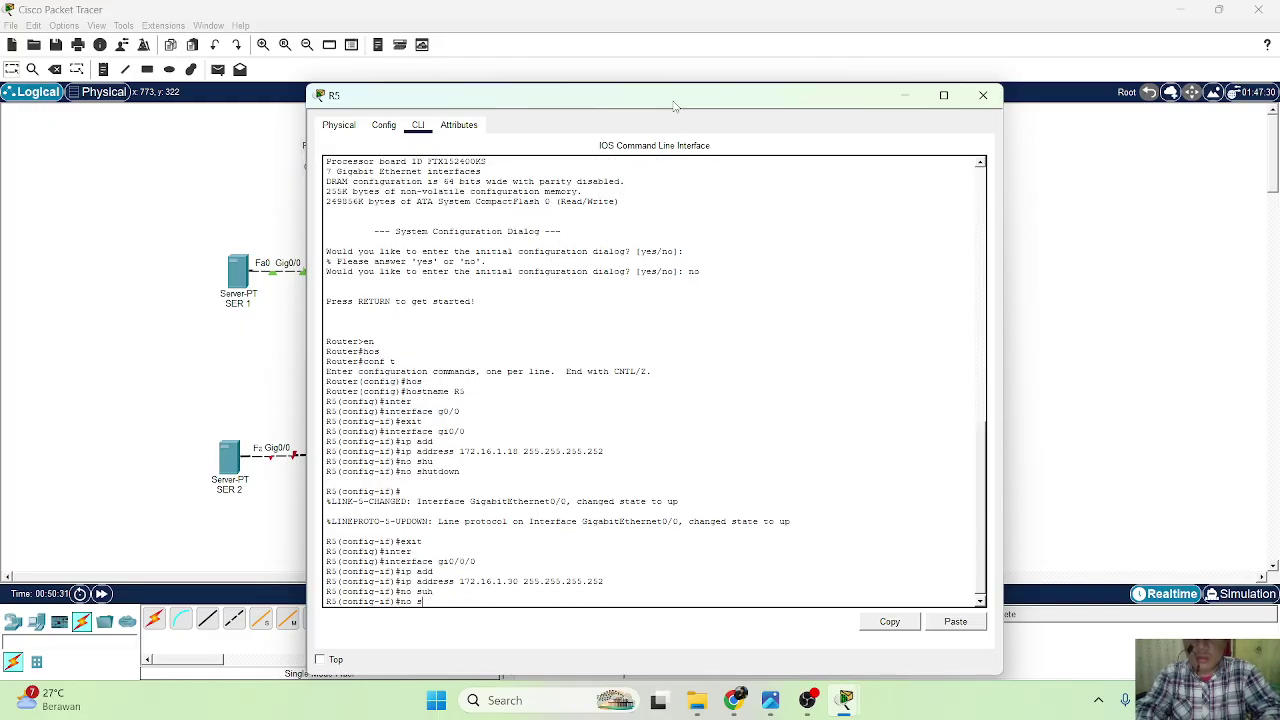
text(hu)
key(Tab)
key(Return)
key(Return)
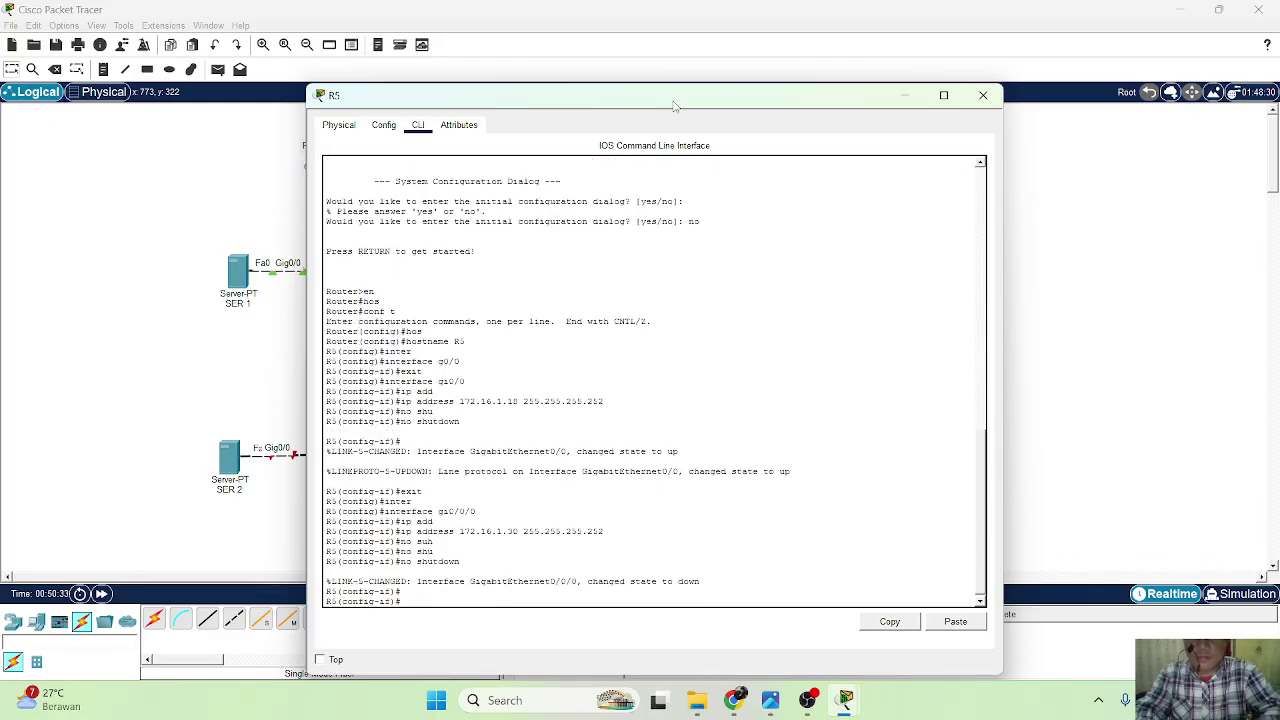
Exit gi0/0/0 interface configuration and return to R5's global configuration mode.
drag(755, 105, 779, 122)
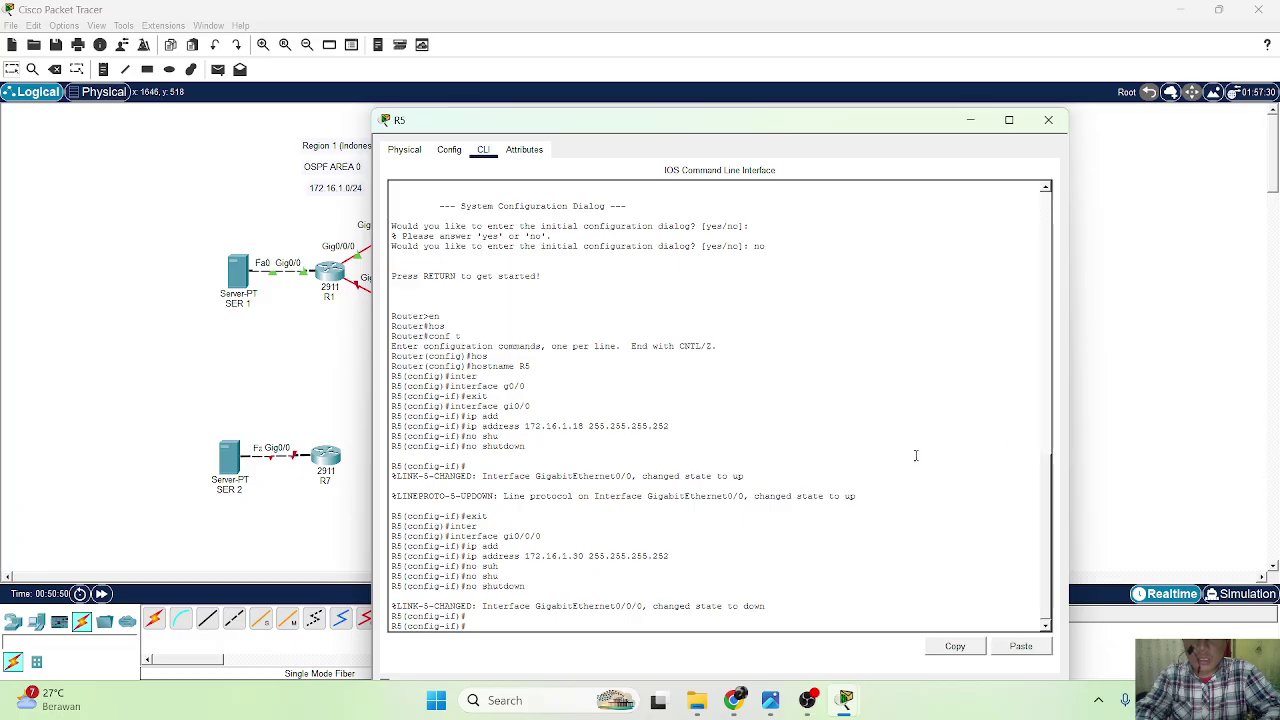
key(Return)
text(exit)
key(Return)
Nudge router R5 slightly in the topology to expose its port labels, and enter interface configuration mode for g0/1/0 in its command line.
text(inter)
key(Tab)
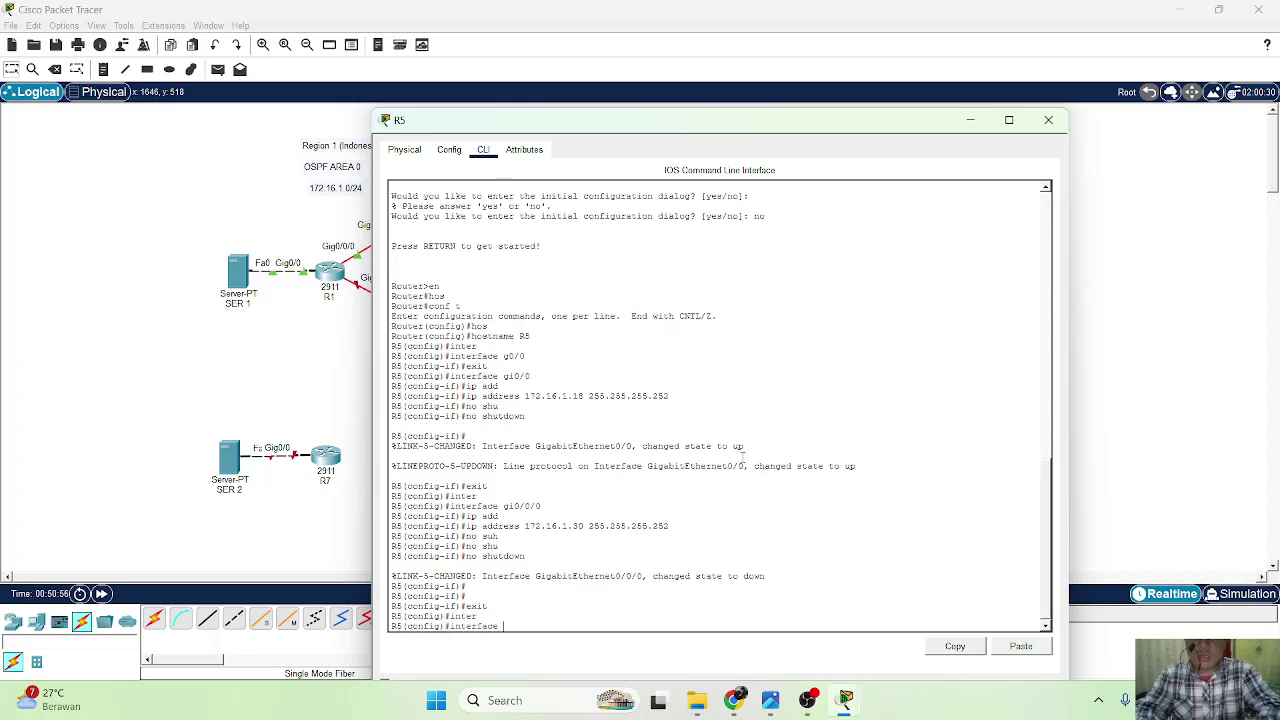
text(g0/2)
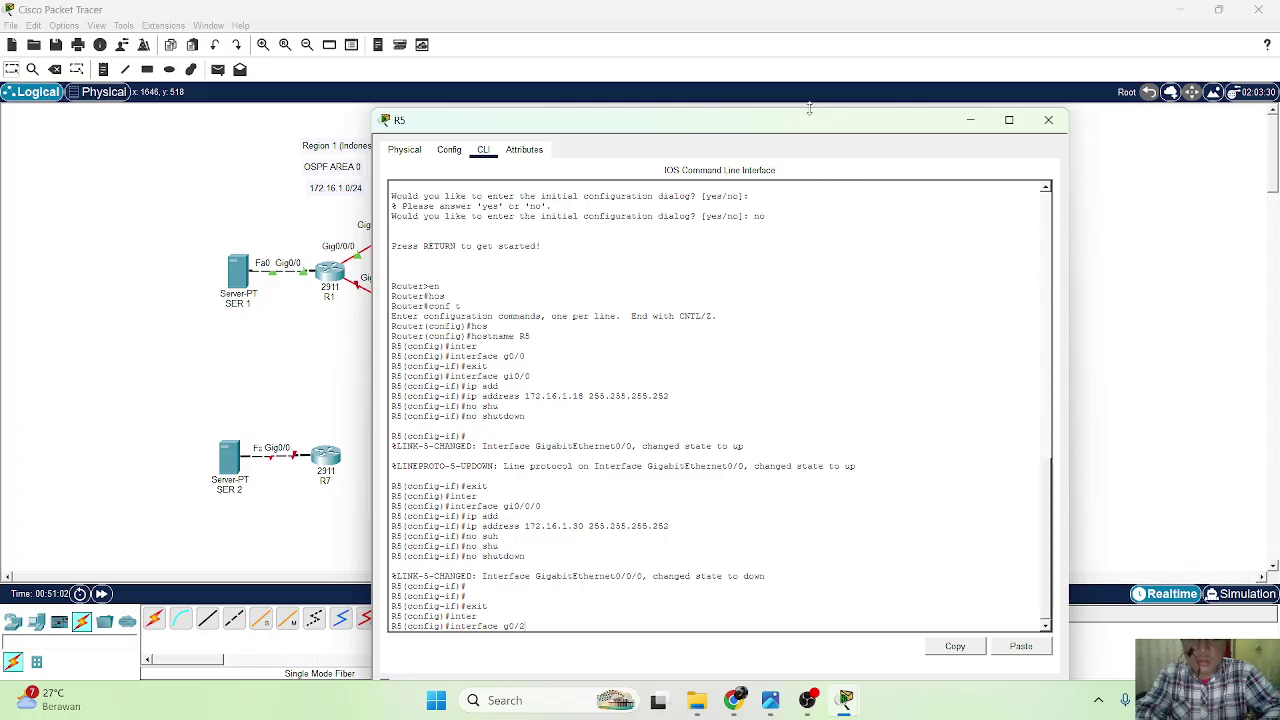
drag(814, 123, 986, 143)
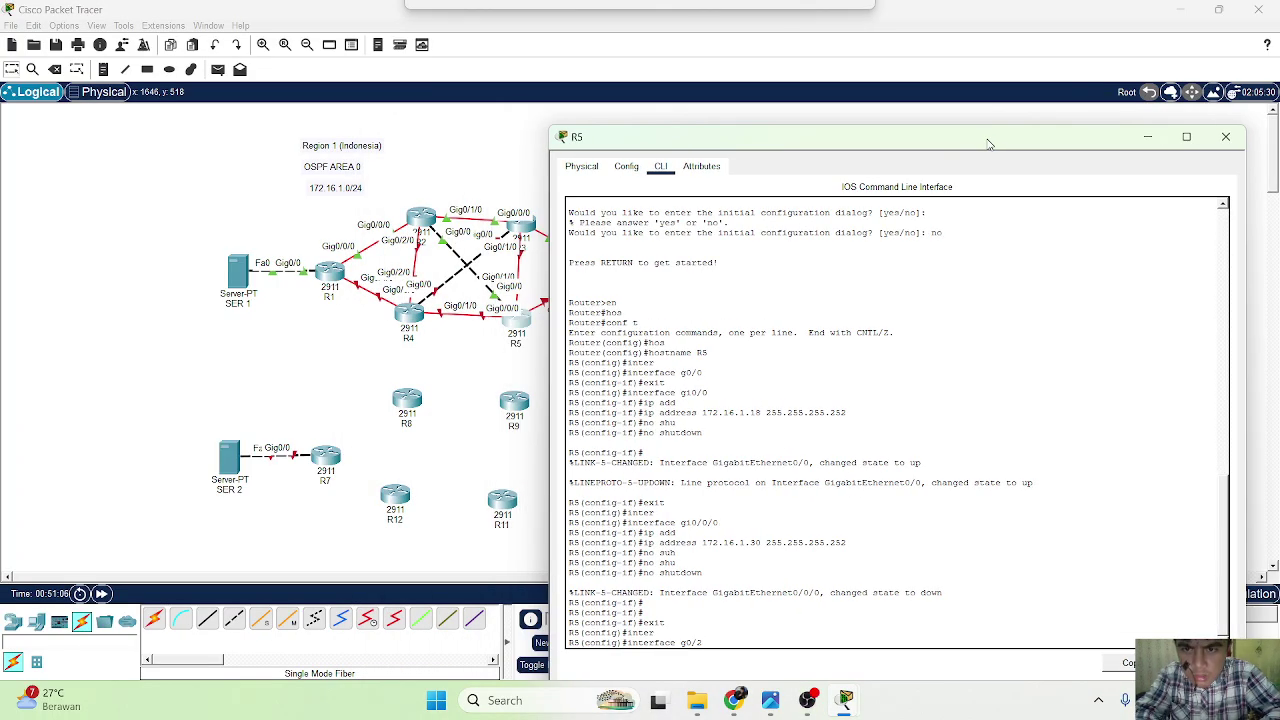
click(471, 349)
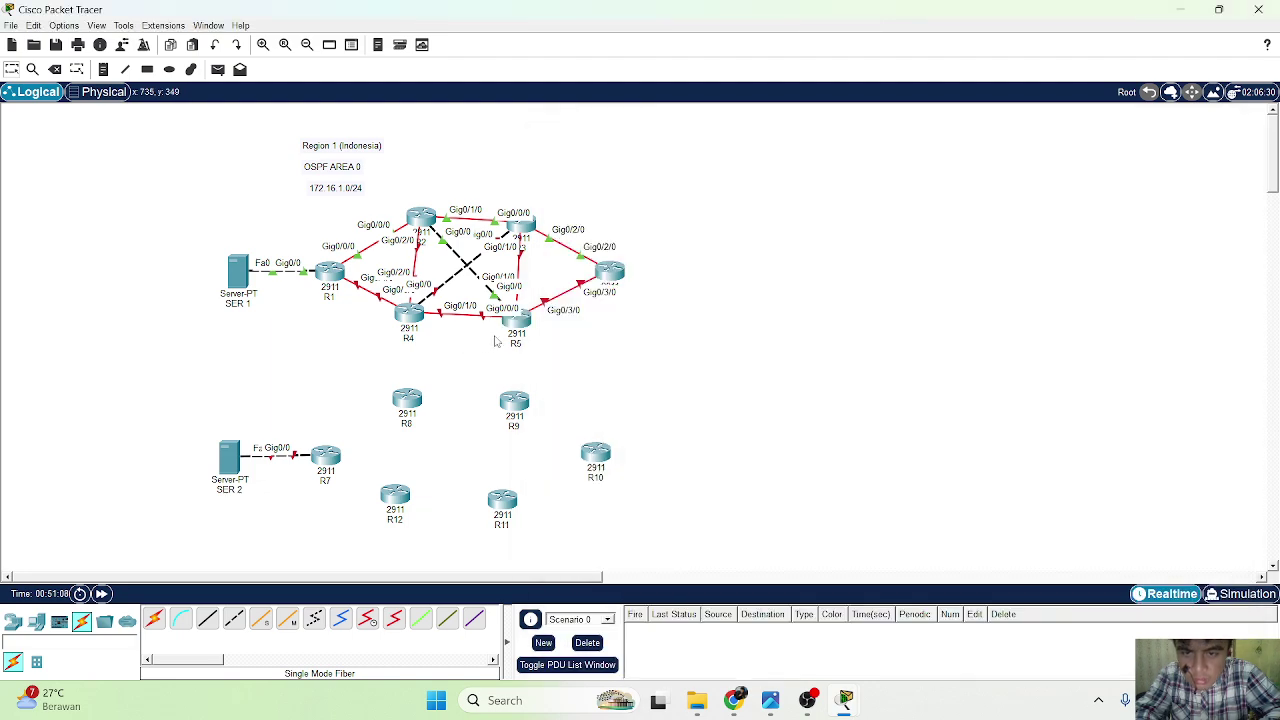
mouse_move(521, 333)
mouse_down()
mouse_move(508, 336)
mouse_move(538, 311)
mouse_move(528, 305)
mouse_move(519, 332)
mouse_up()
mouse_move(847, 701)
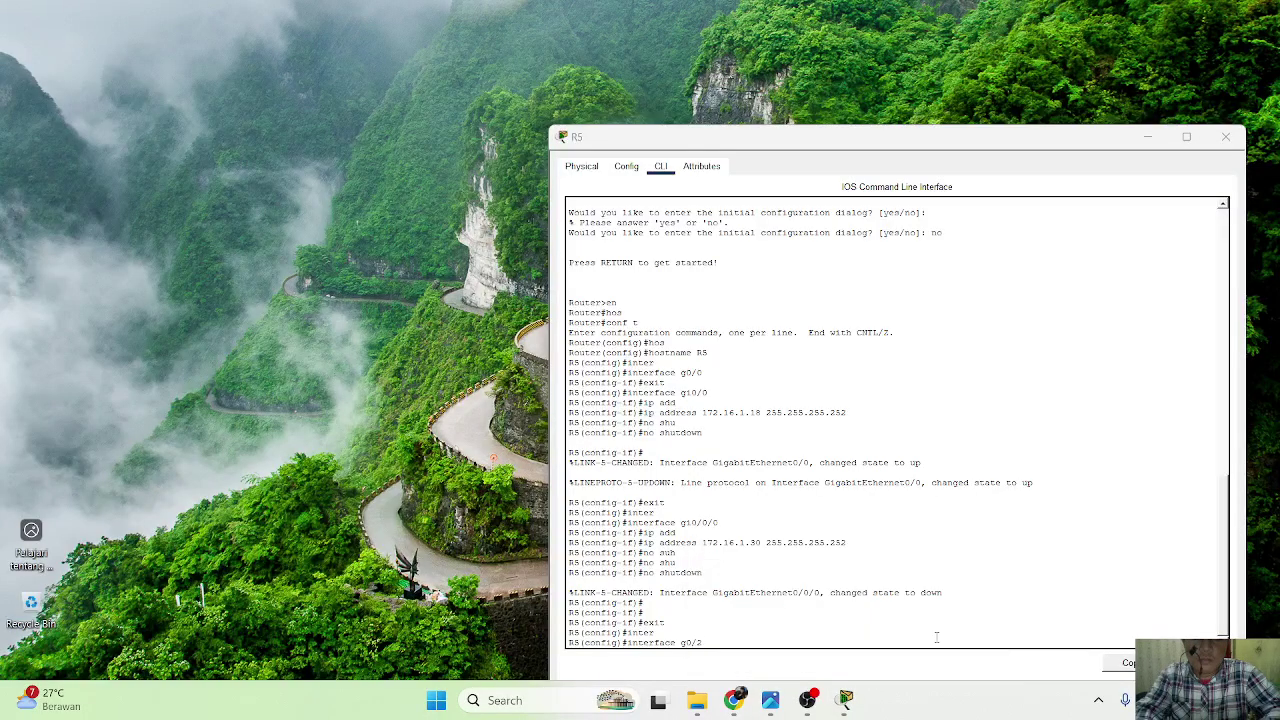
click(937, 645)
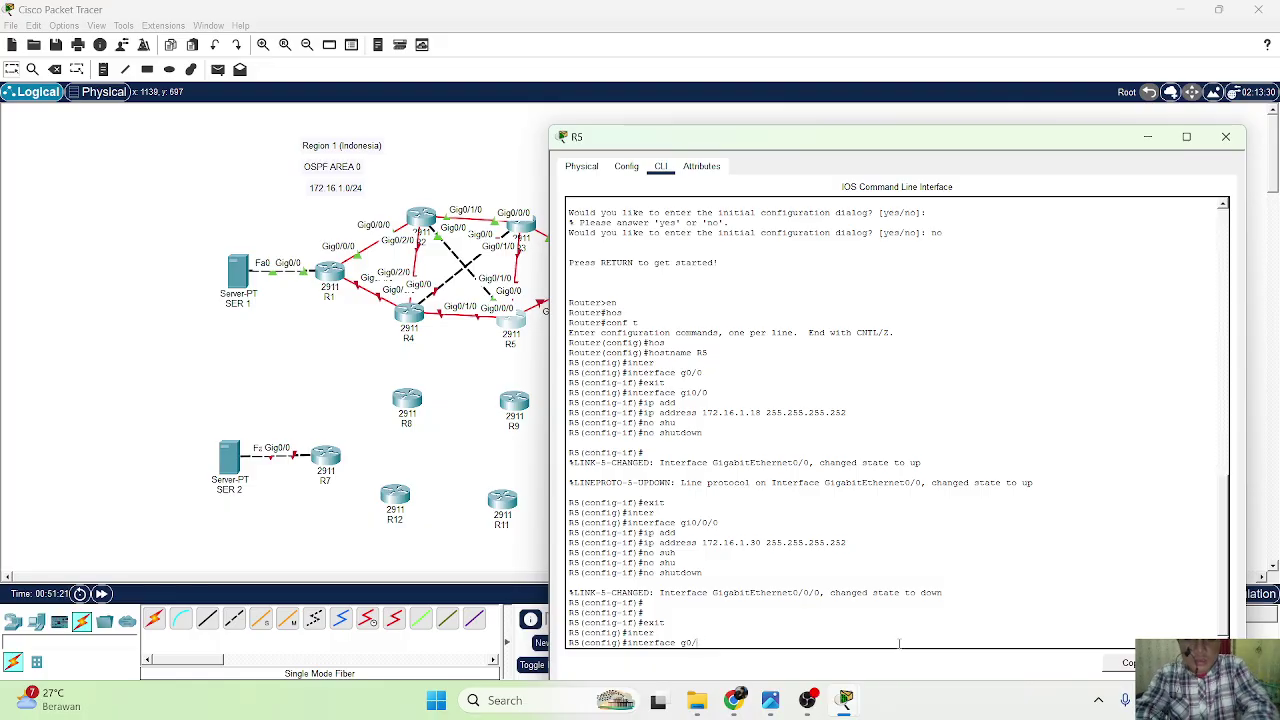
text(1/0)
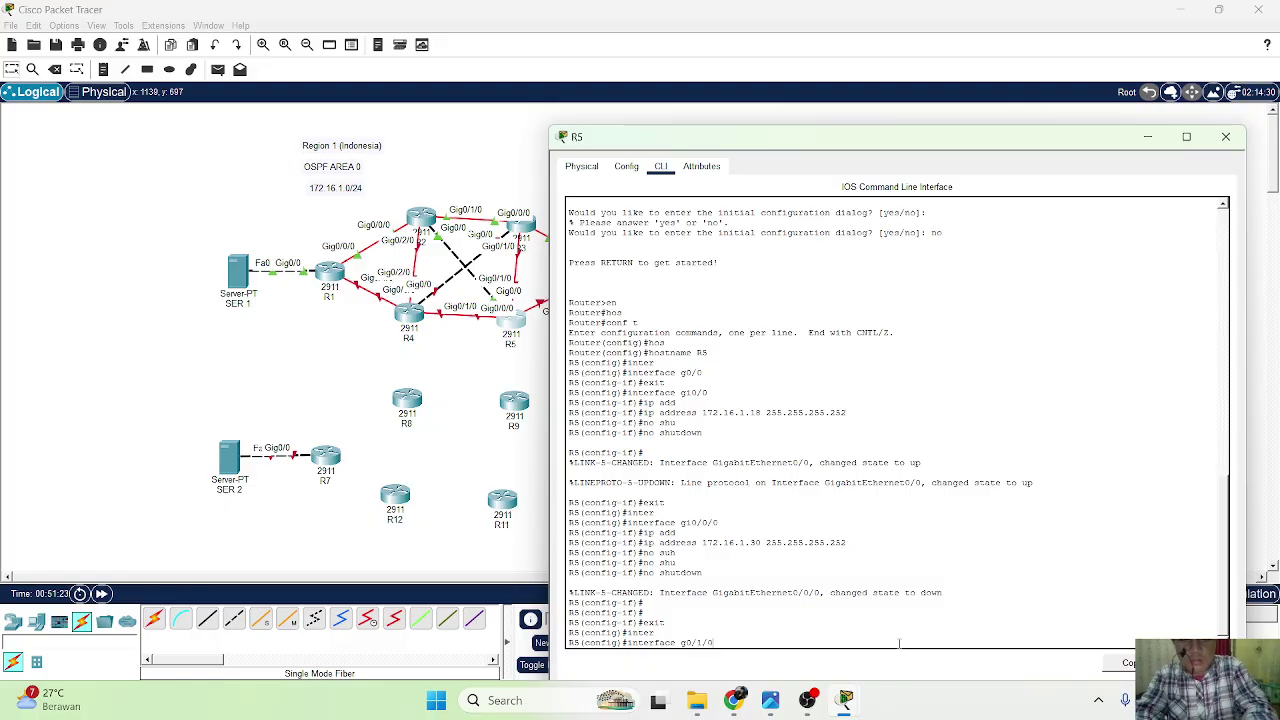
key(Return)
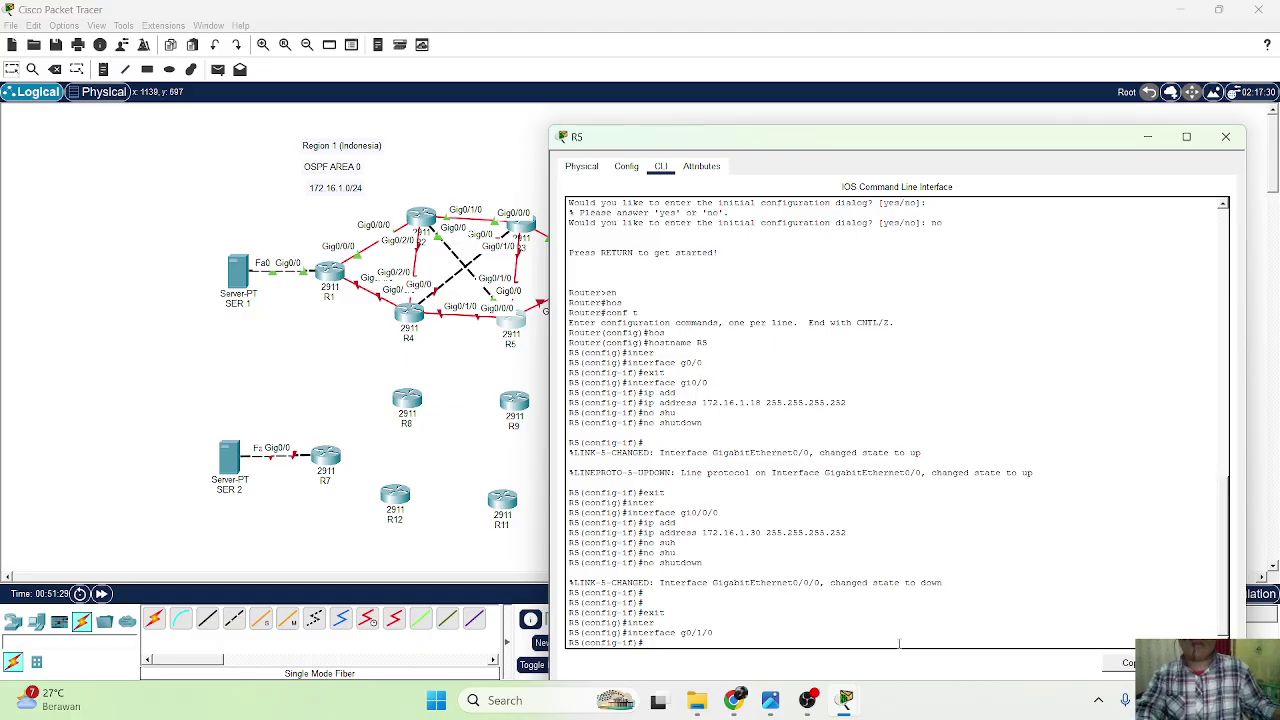
Assign IP address 172.16.1.22 with mask 255.255.255.252 to R5's g0/1/0 interface.
text(ip add)
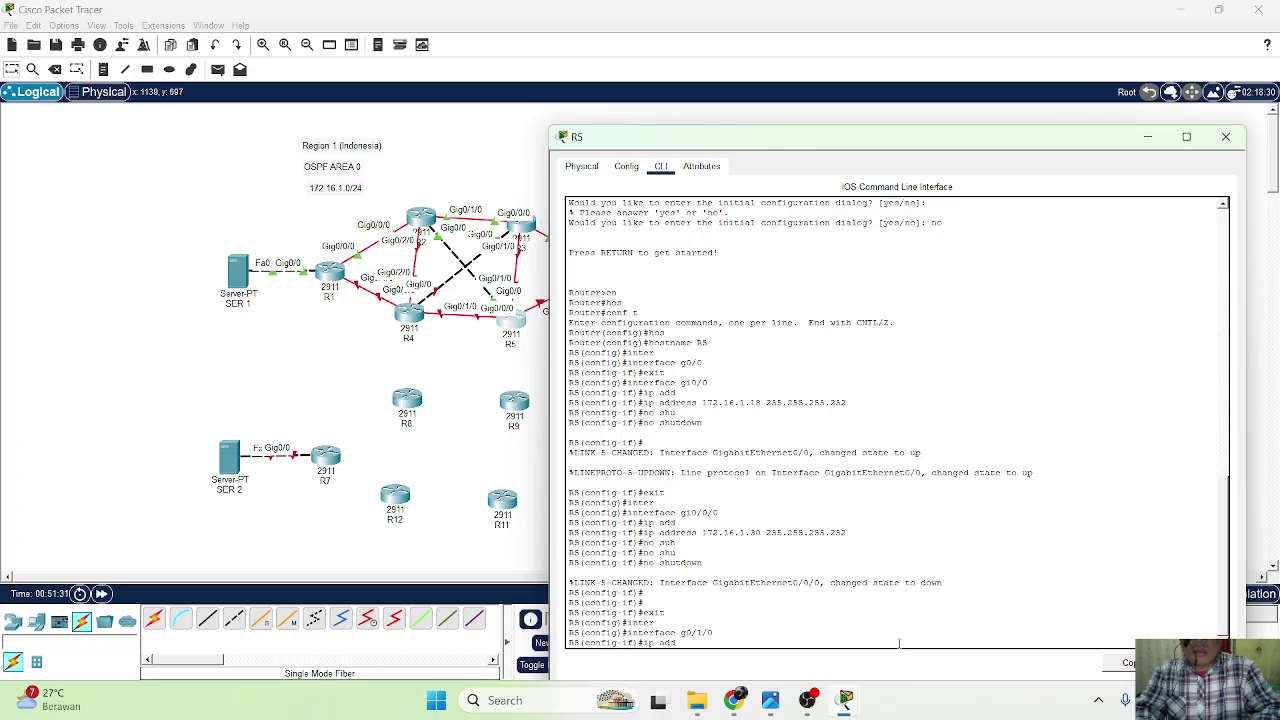
key(Tab)
text(172)
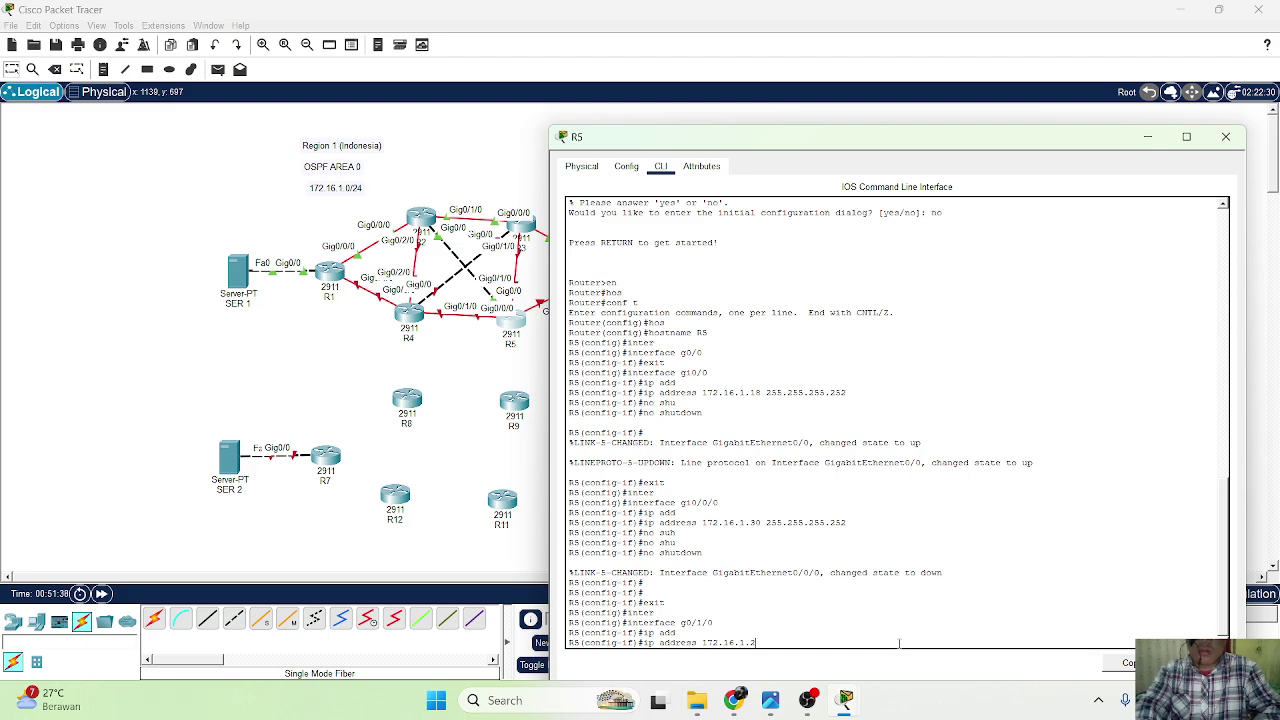
text(.16.1.22 255)
key(BackSpace)
key(BackSpace)
key(BackSpace)
key(BackSpace)
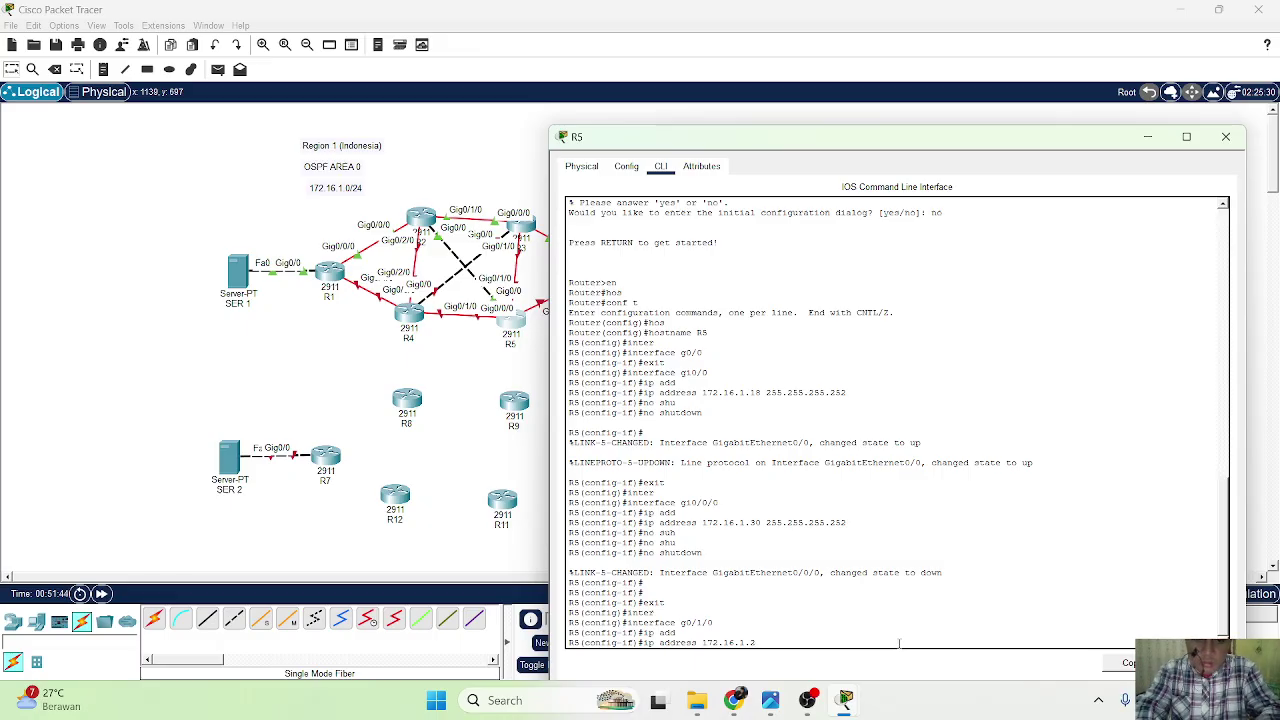
text(255.255)
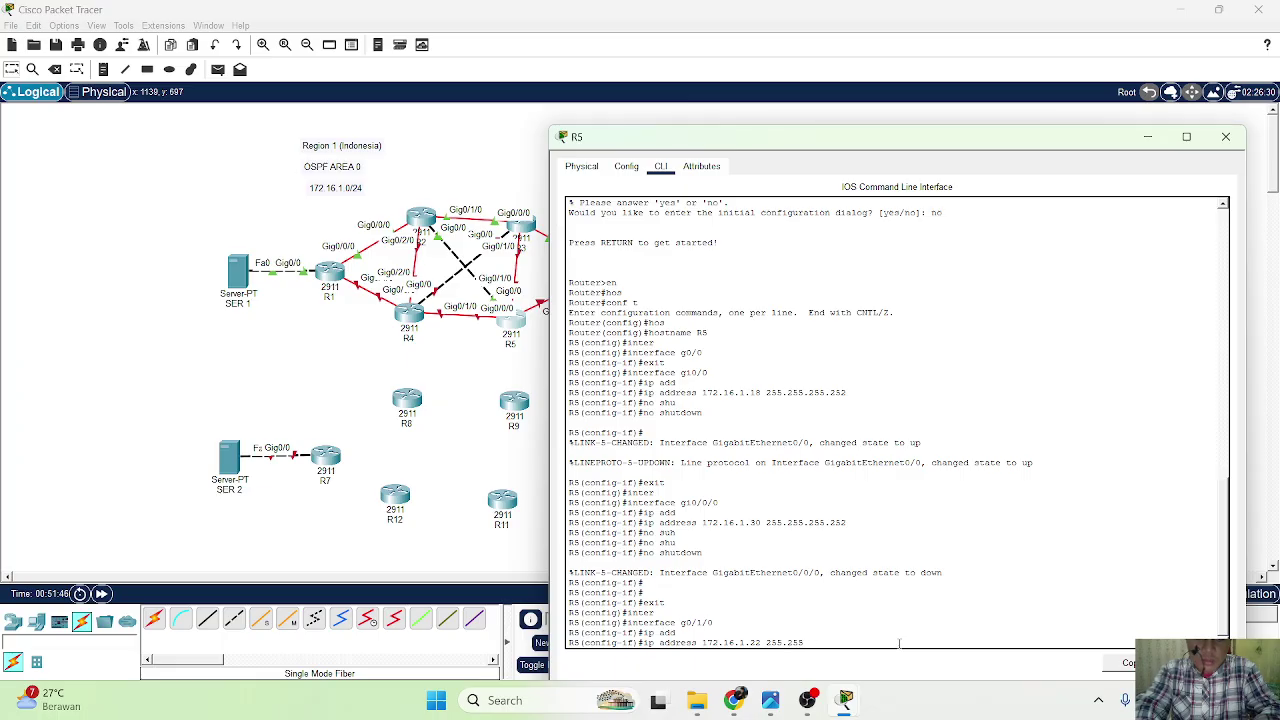
text(.255.252)
key(Return)
Enable R5's g0/1/0 interface with no shutdown.
text(no s)
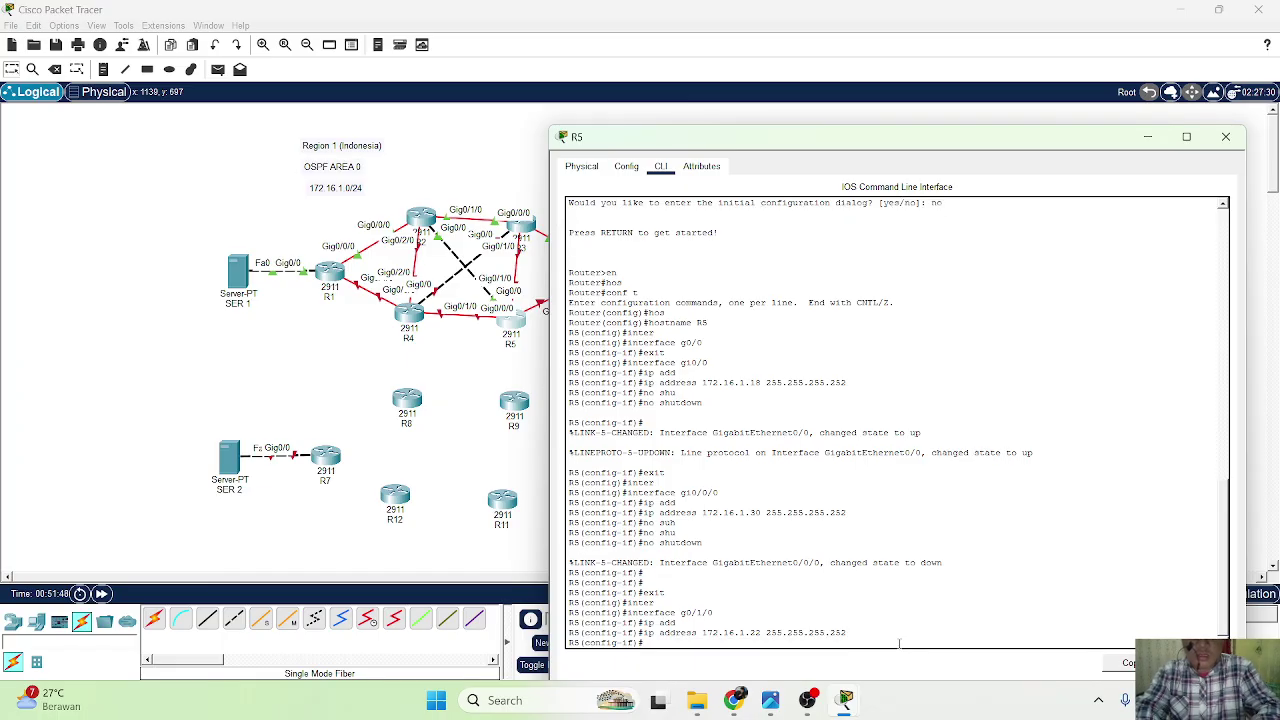
key(BackSpace)
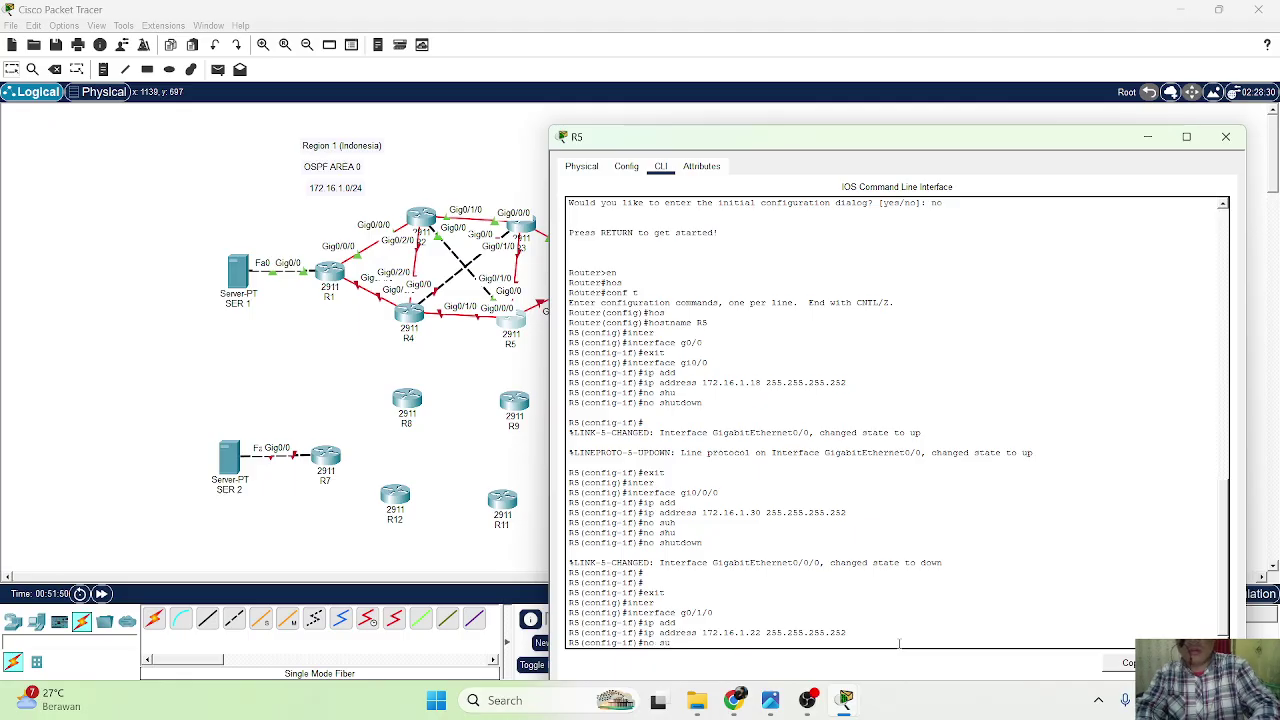
key(Tab)
key(BackSpace)
text(hu)
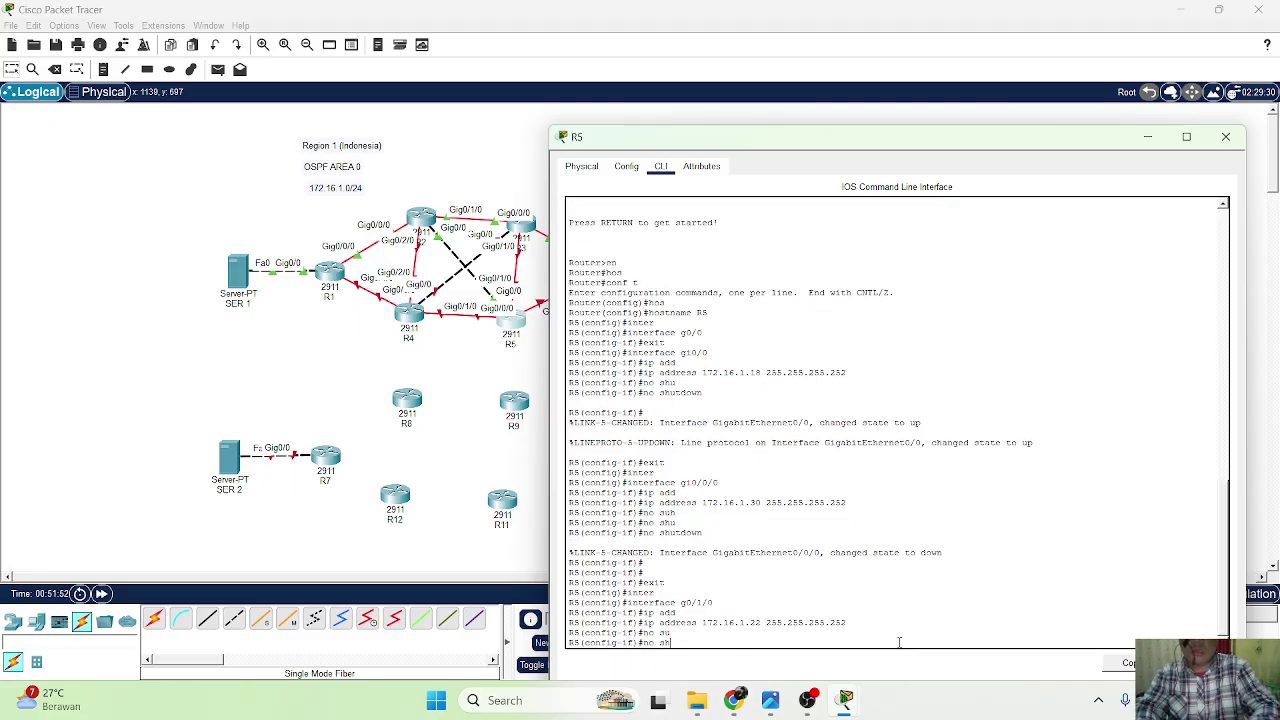
key(Tab)
key(Return)
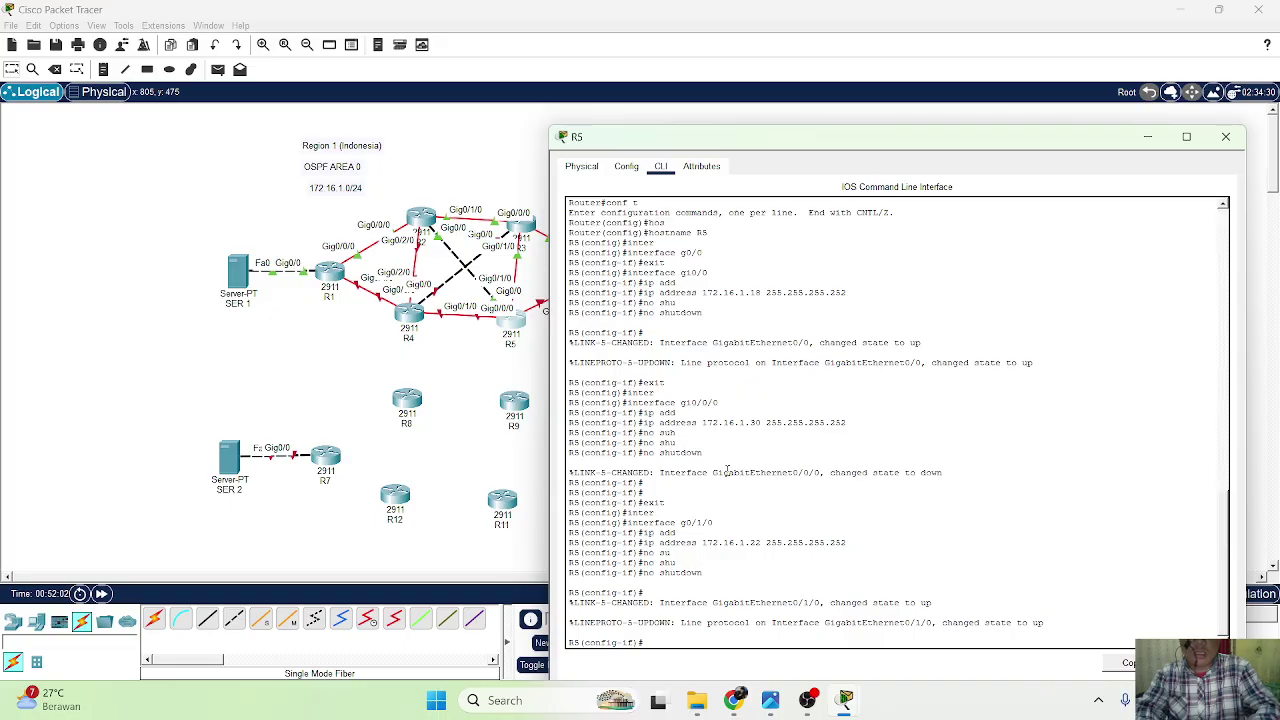
Exit R5's g0/1/0 interface configuration and enter interface configuration mode for g0/3/0.
text(it)
key(Return)
text(inter)
key(Tab)
text(g0/3/0)
key(Return)
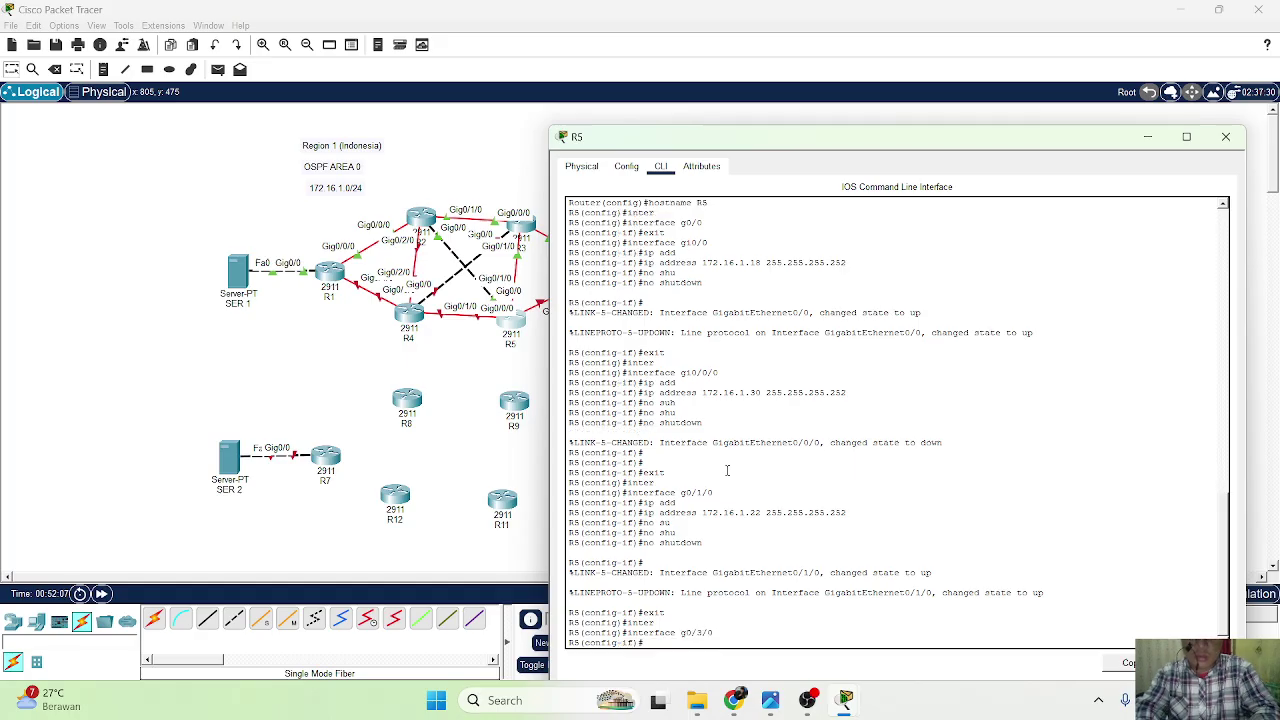
Assign IP address 172.16.1.37 with mask 255.255.255.252 to R5's g0/3/0 interface.
text(ip add)
key(Tab)
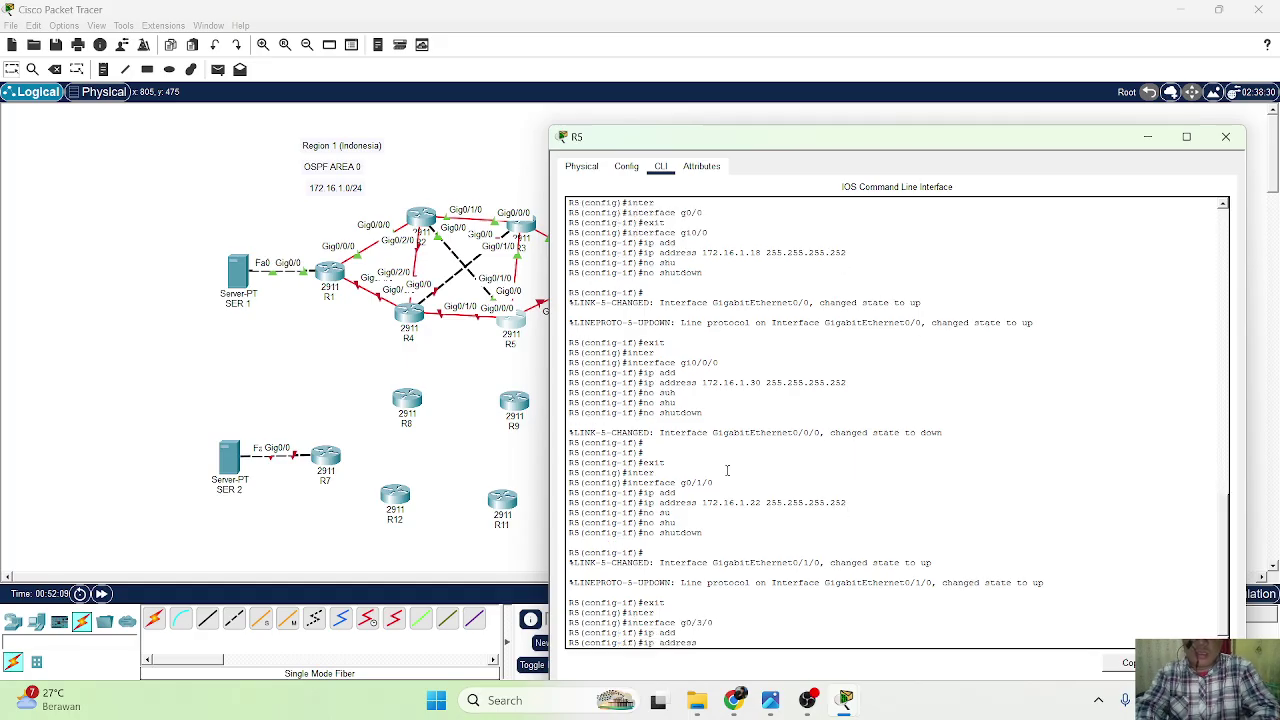
text(172.16)
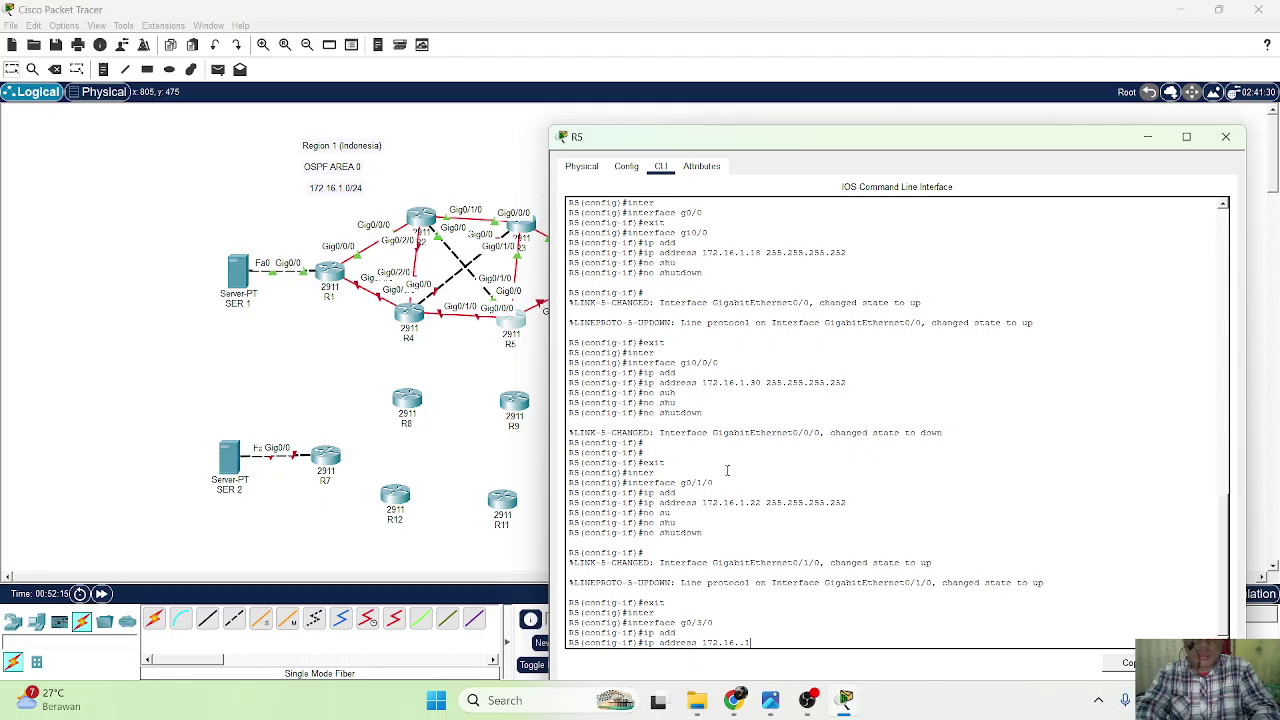
text(.1.37)
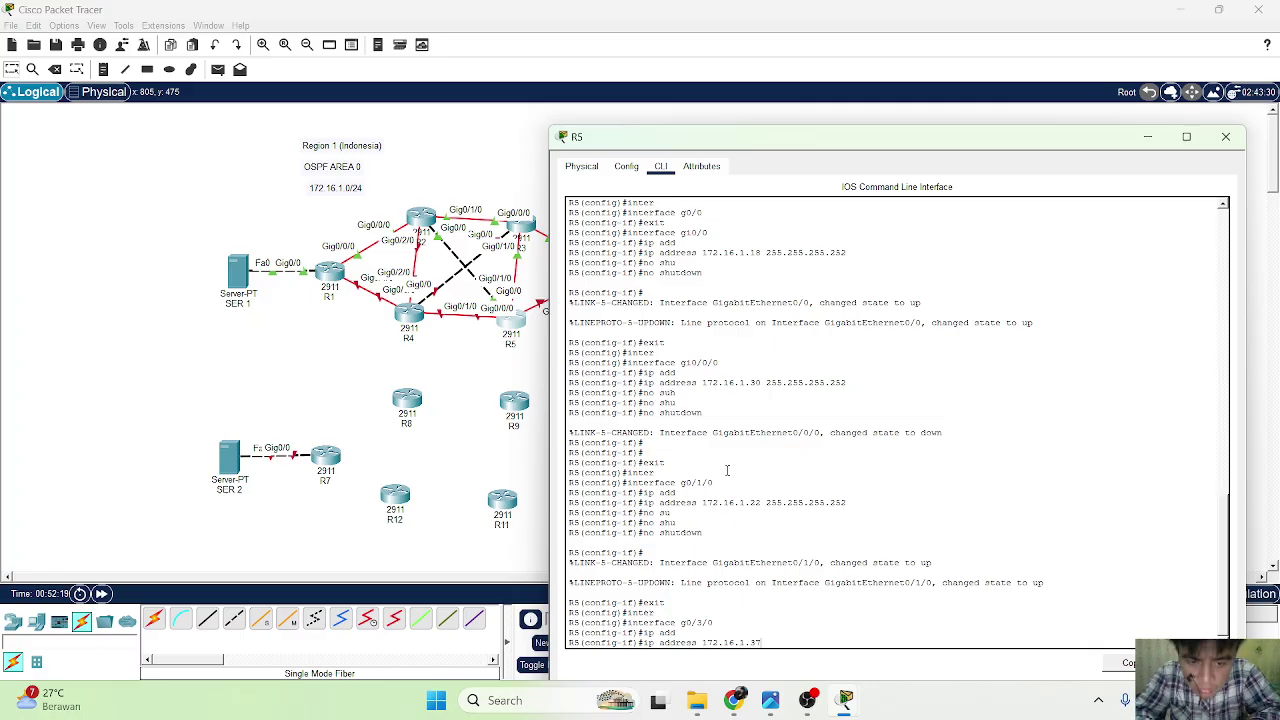
text( 255.255.255)
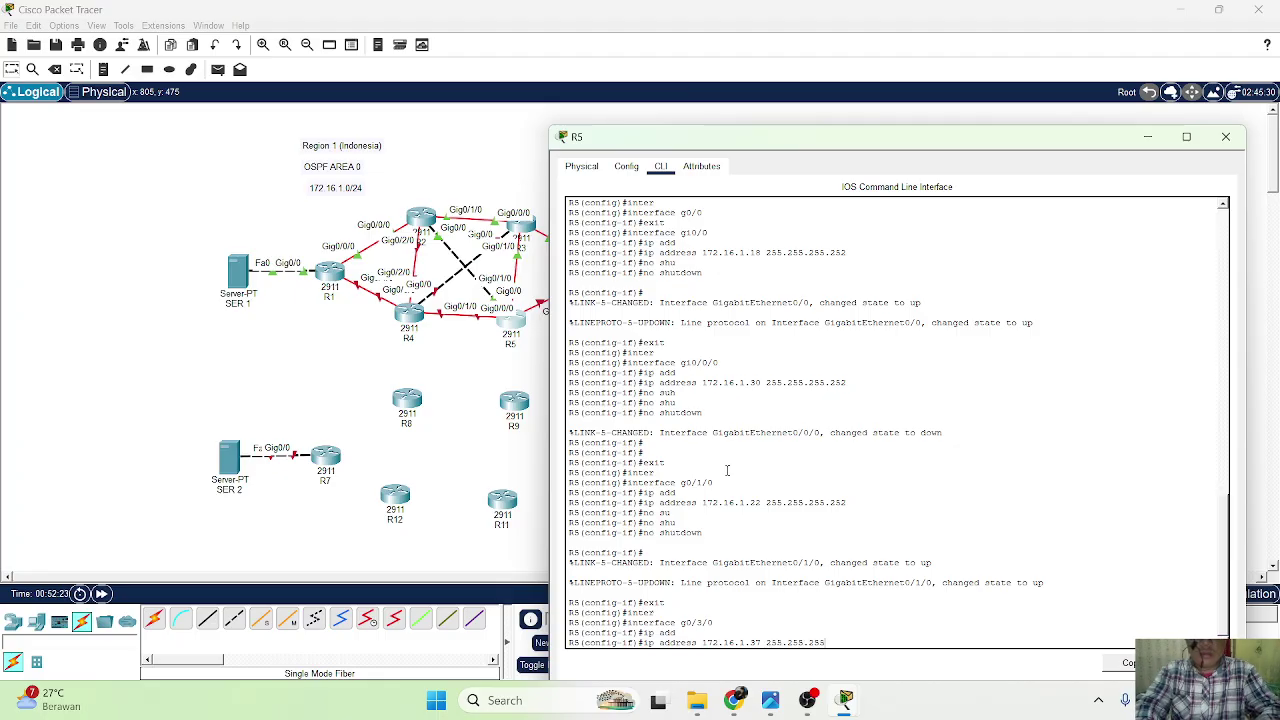
text(.252)
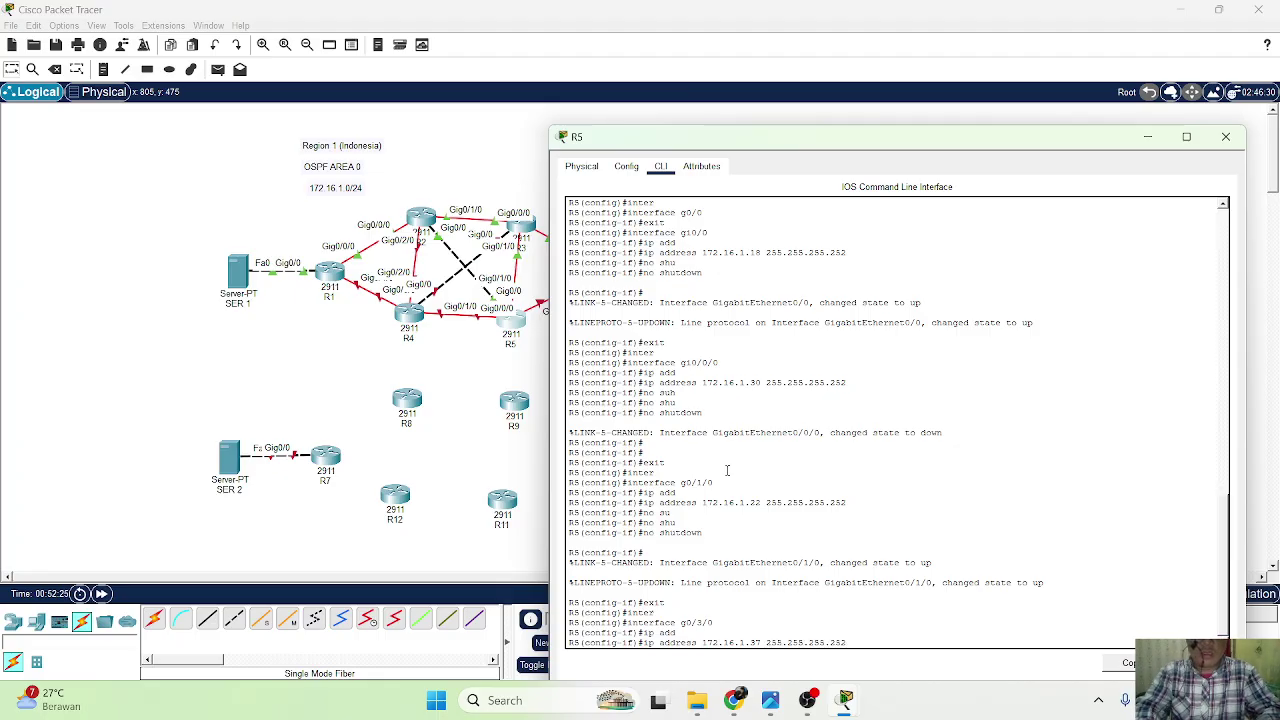
key(Return)
Enable R5's g0/3/0 interface with no shutdown, and return to the topology view.
text(no shu)
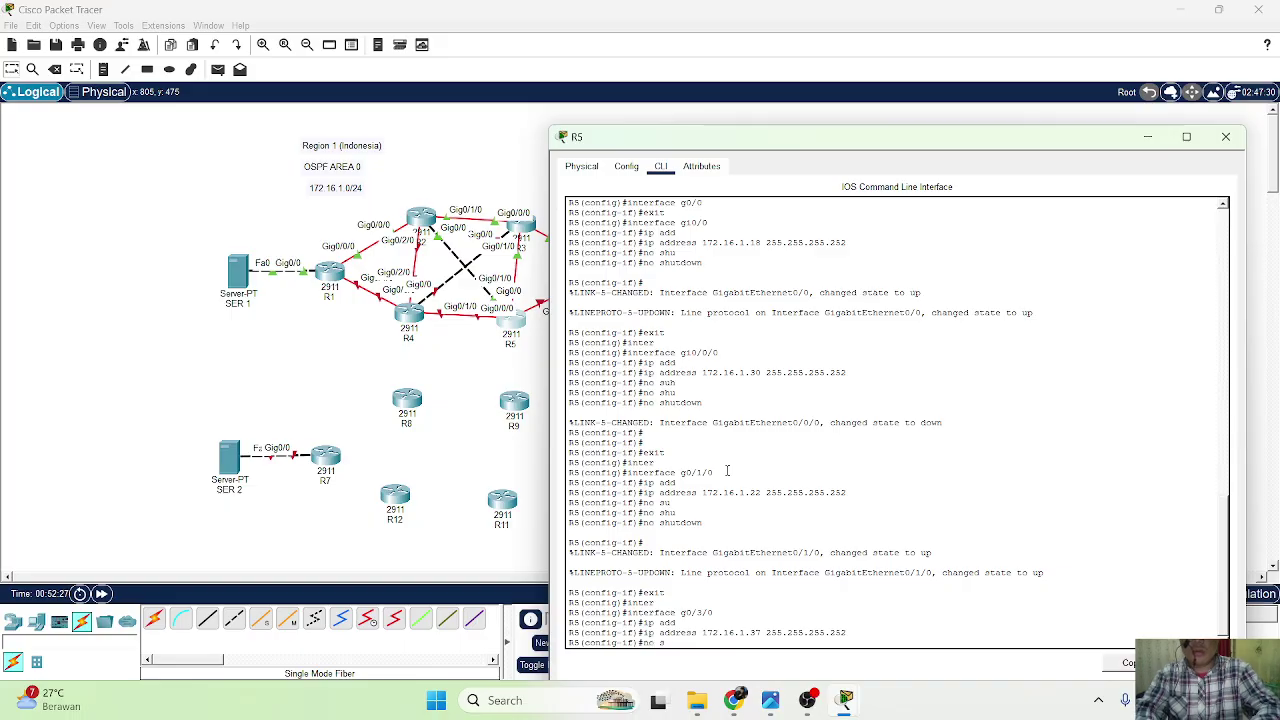
key(Tab)
key(Return)
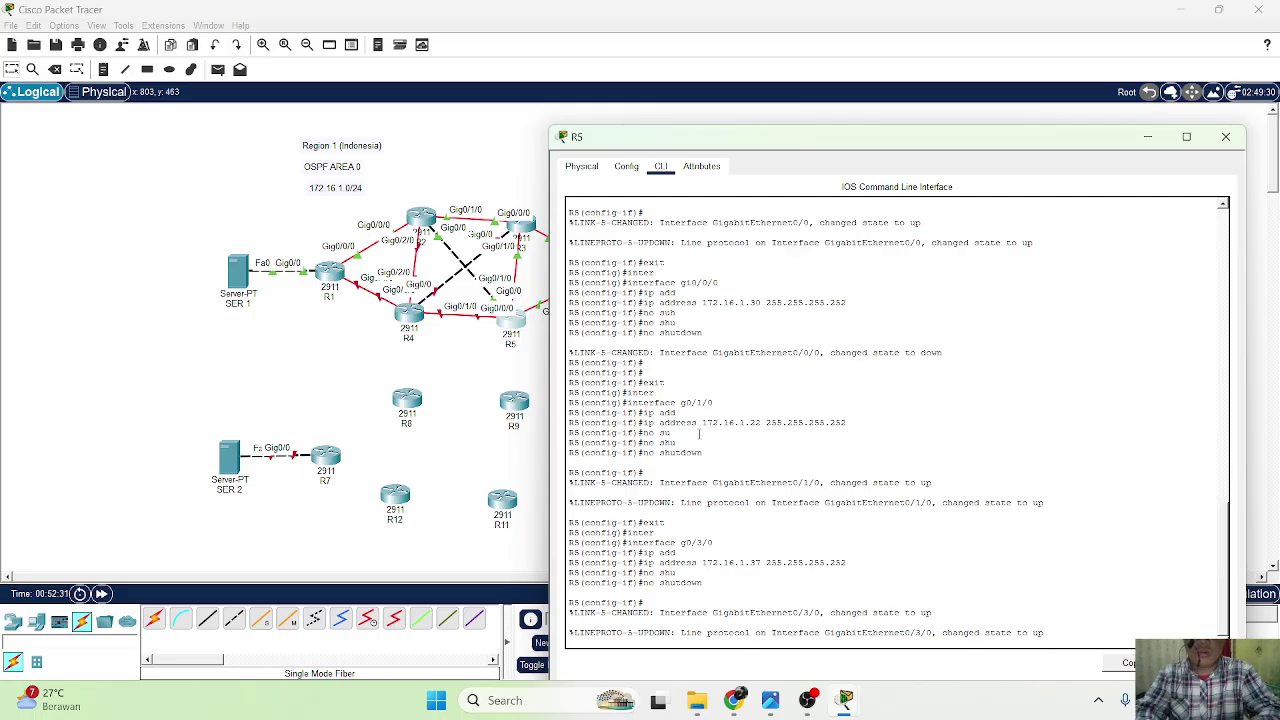
key(Return)
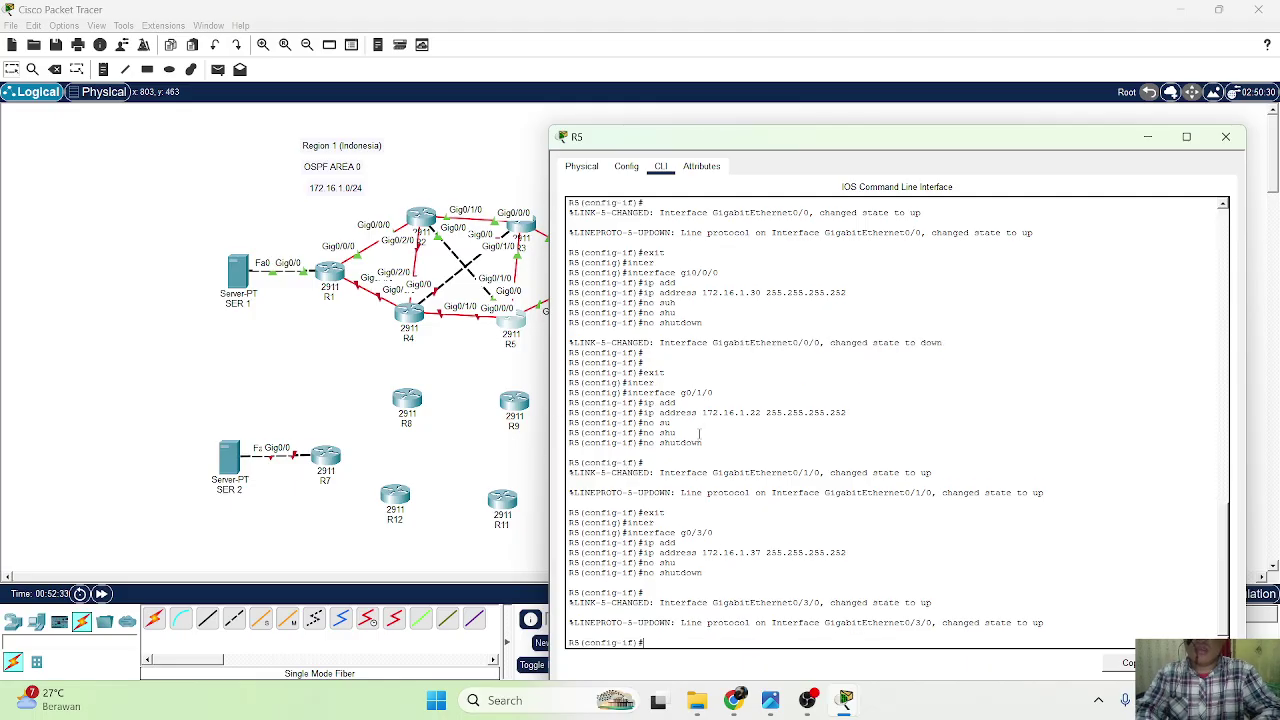
click(488, 375)
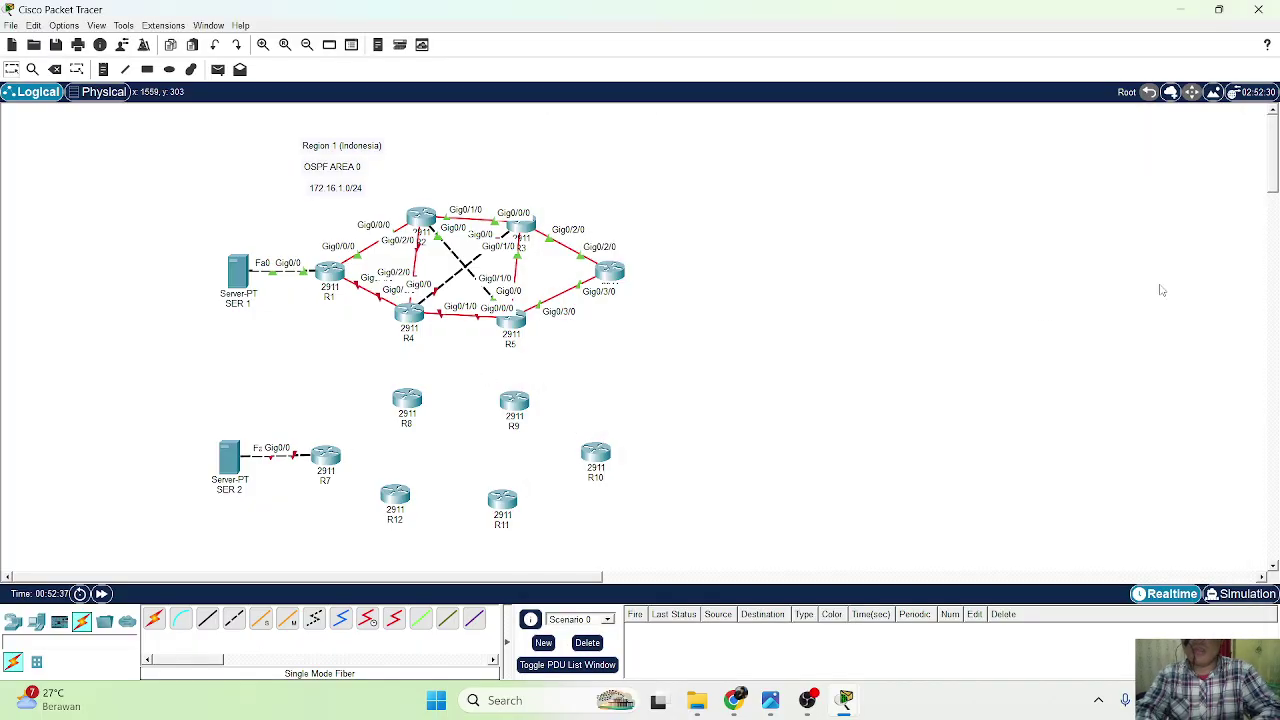
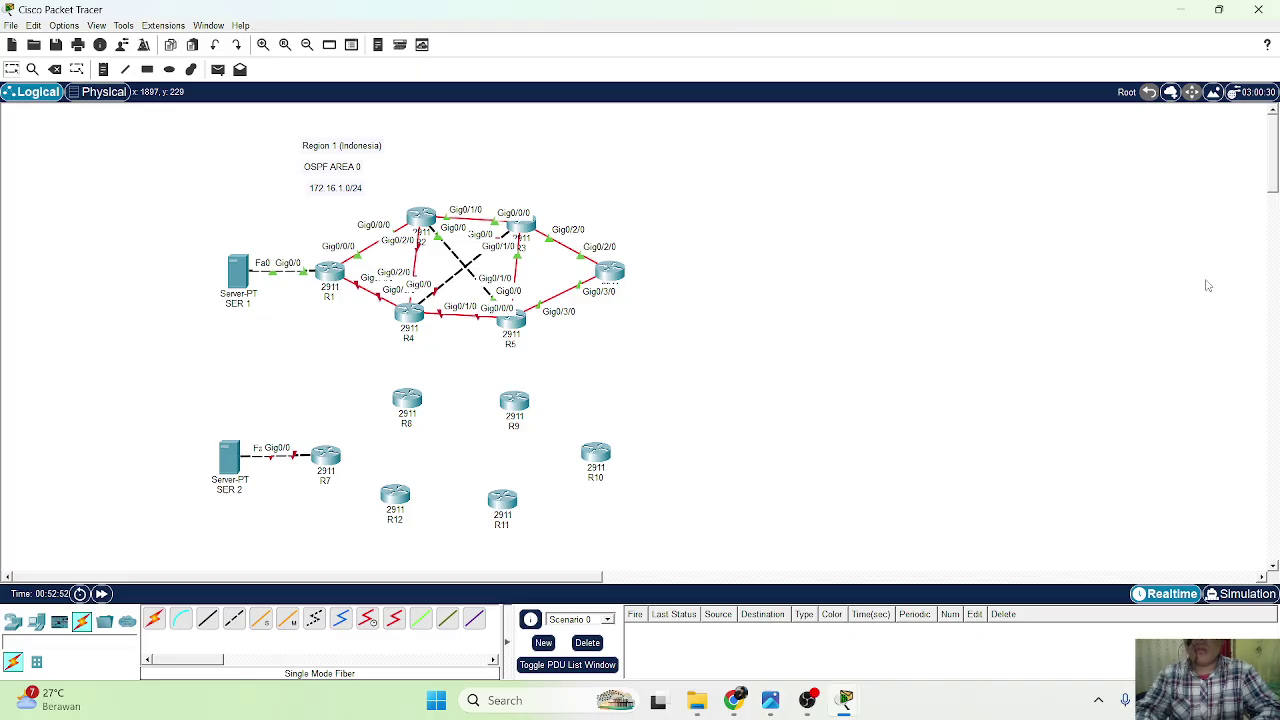
Open router R4's command line, decline the initial configuration dialog, and start the console session.
click(420, 313)
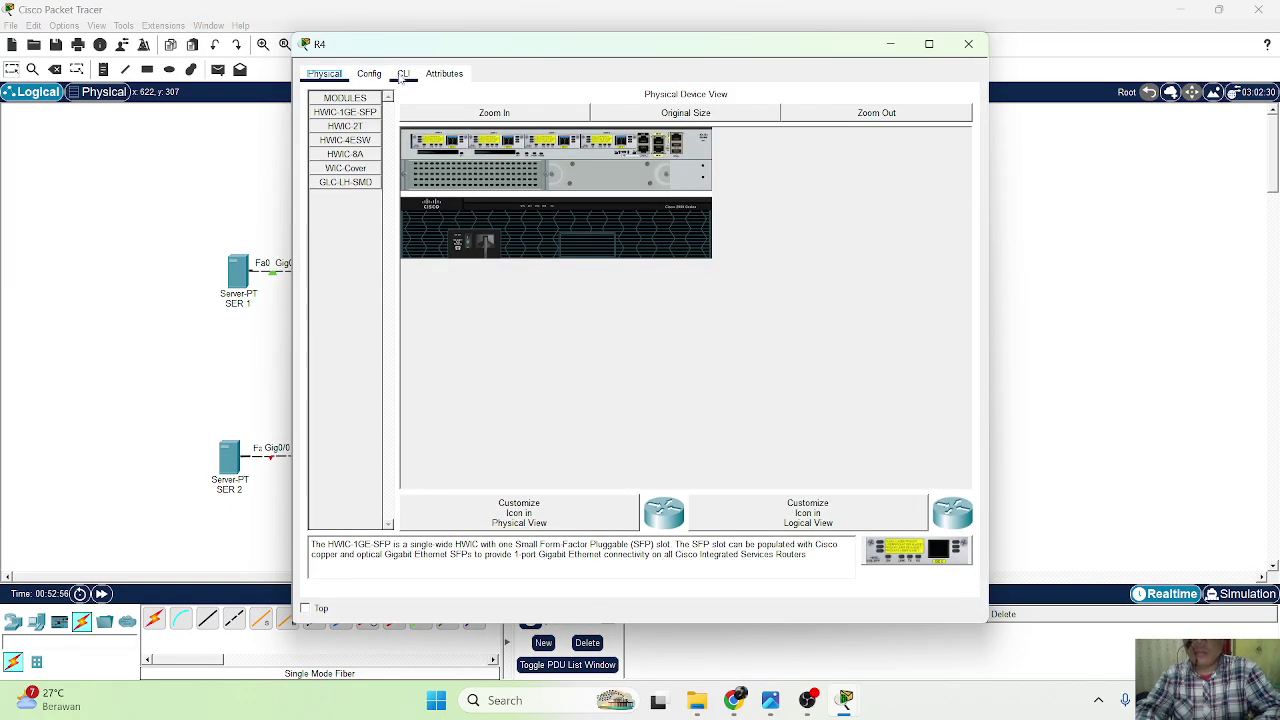
click(403, 74)
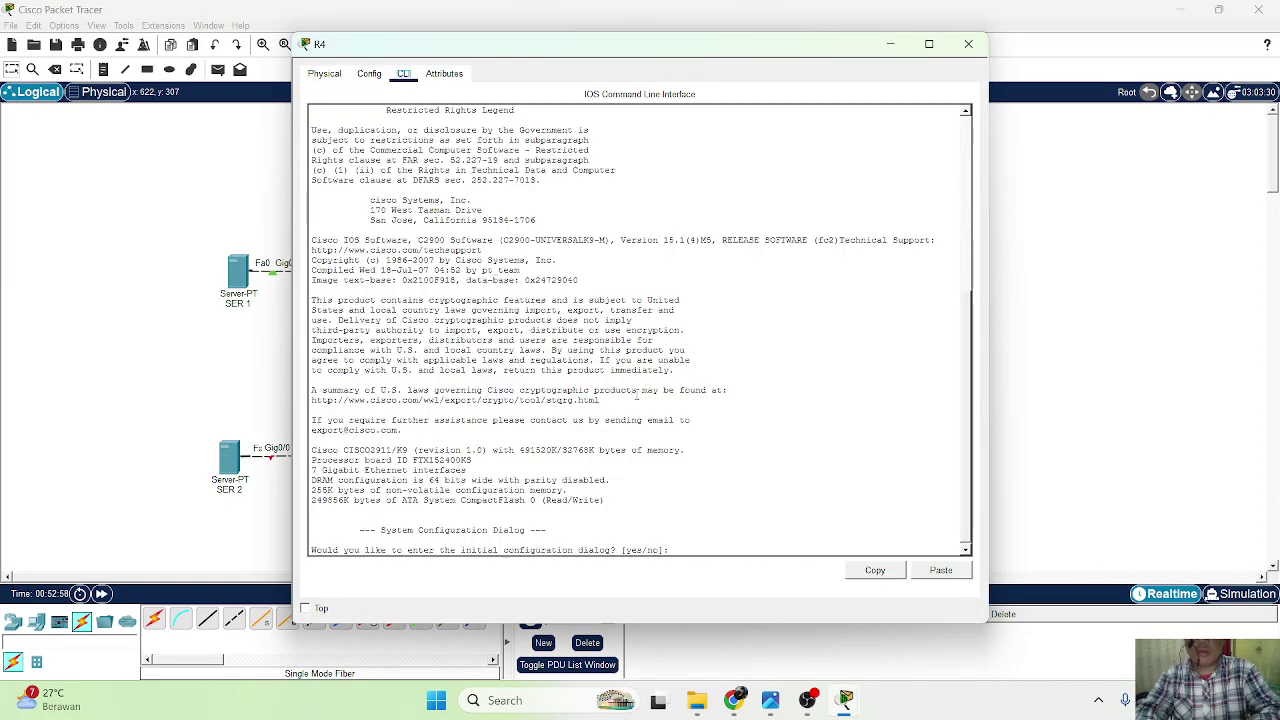
text(no)
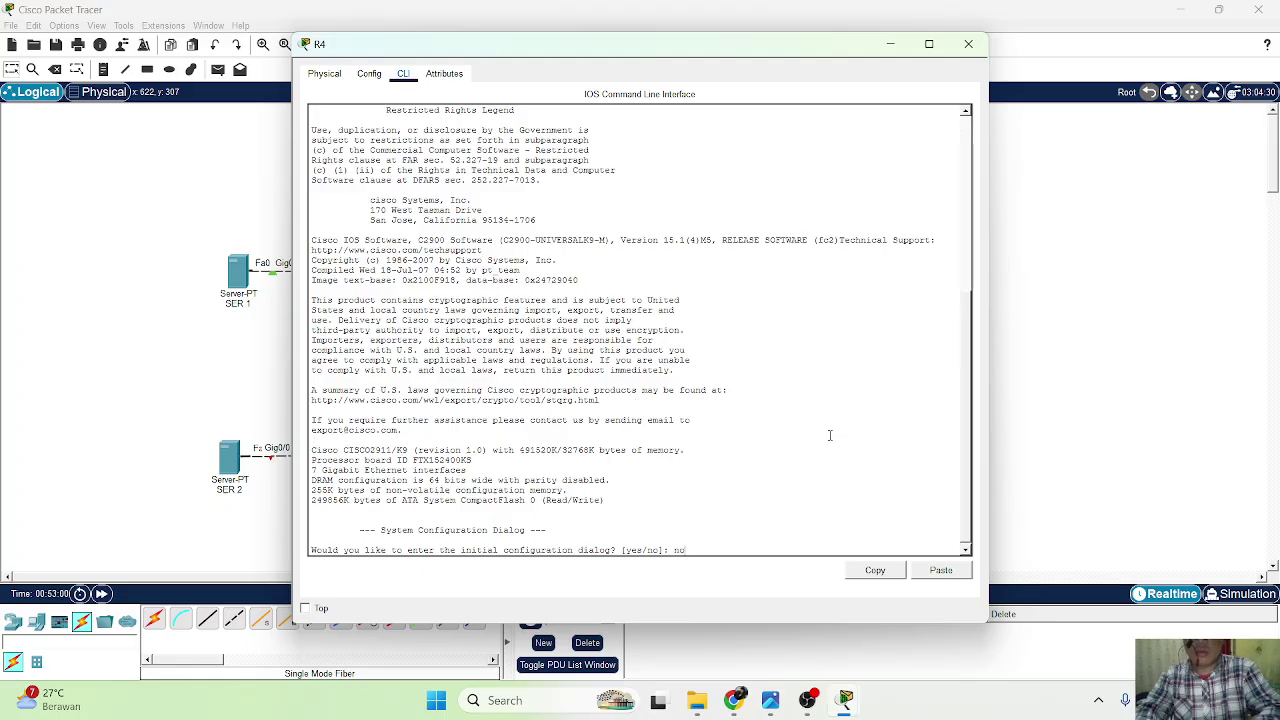
key(Return)
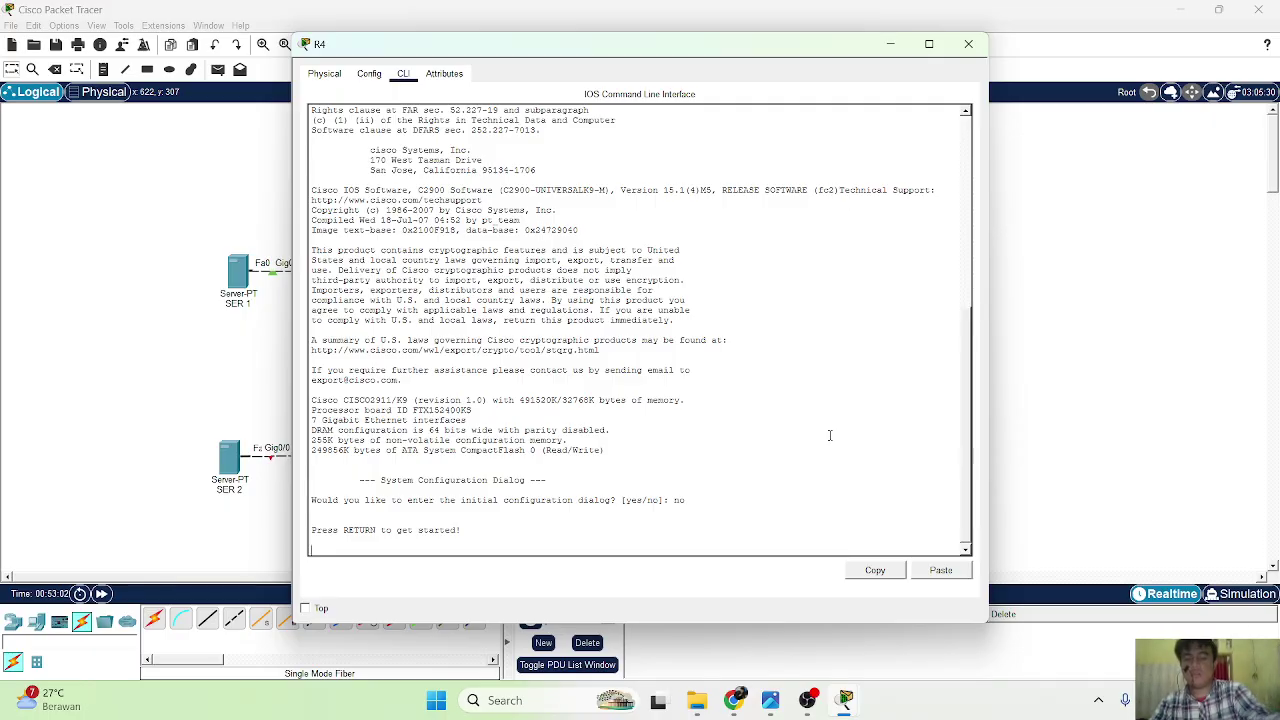
key(Return)
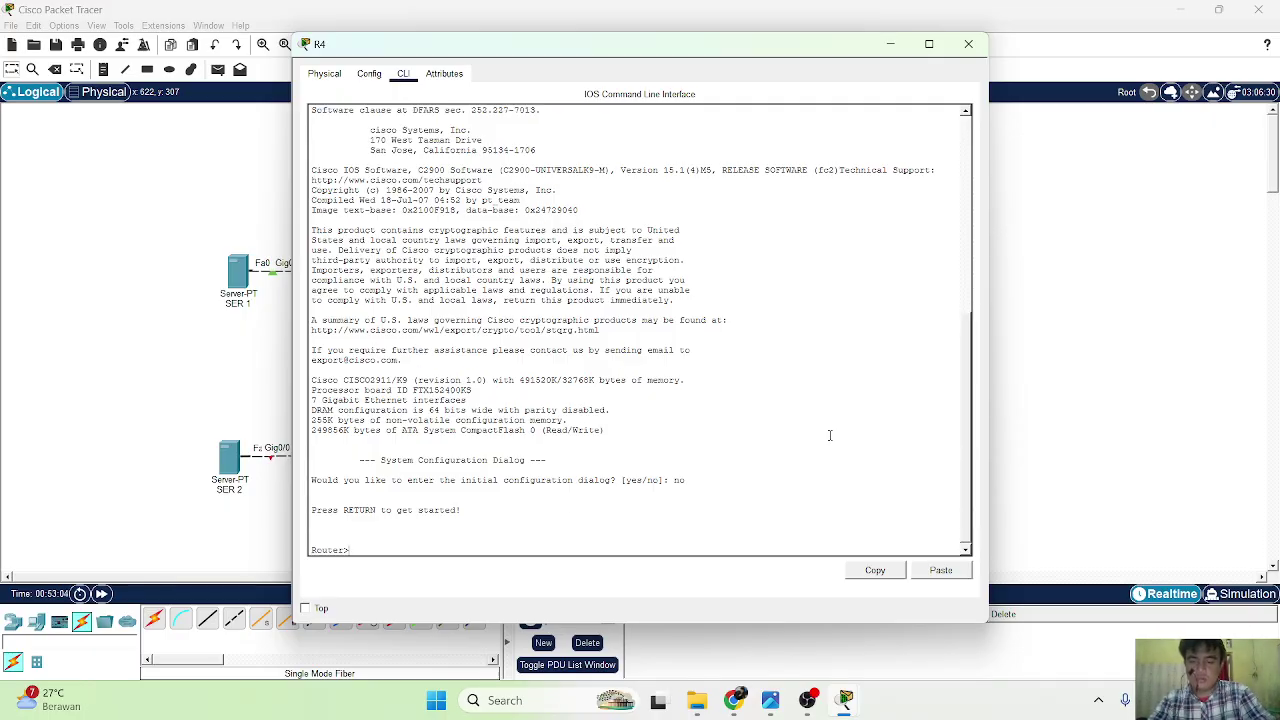
Enter global configuration mode on R4 and begin a hostname command.
text(en)
key(Return)
text(conf t)
key(Return)
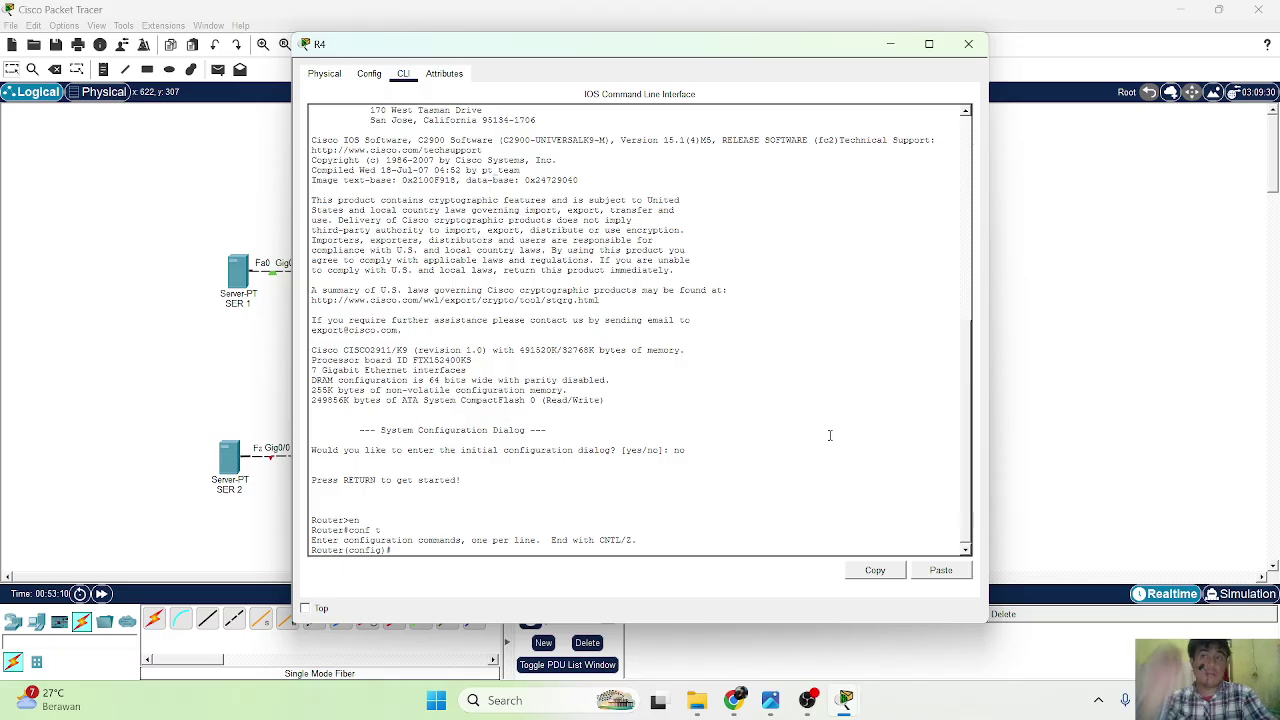
text(hos)
key(Tab)
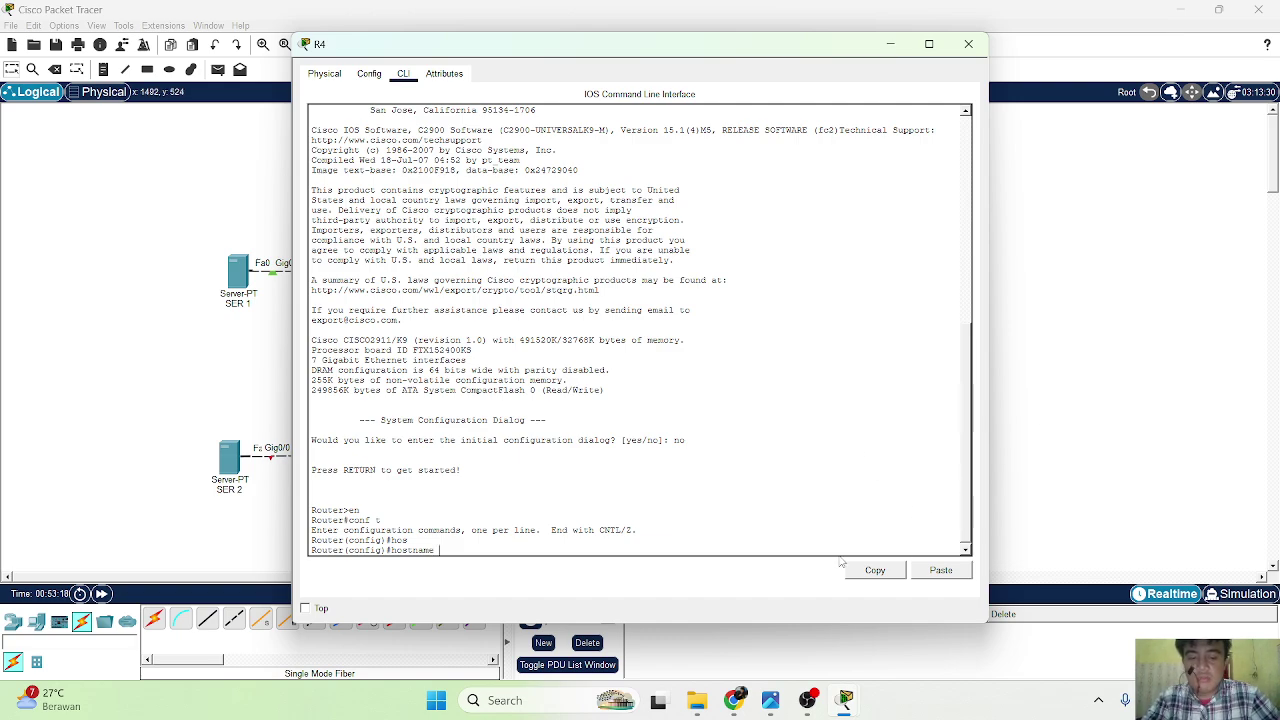
Check the running recording in OBS, and switch back to R5's command line in Cisco Packet Tracer.
click(812, 702)
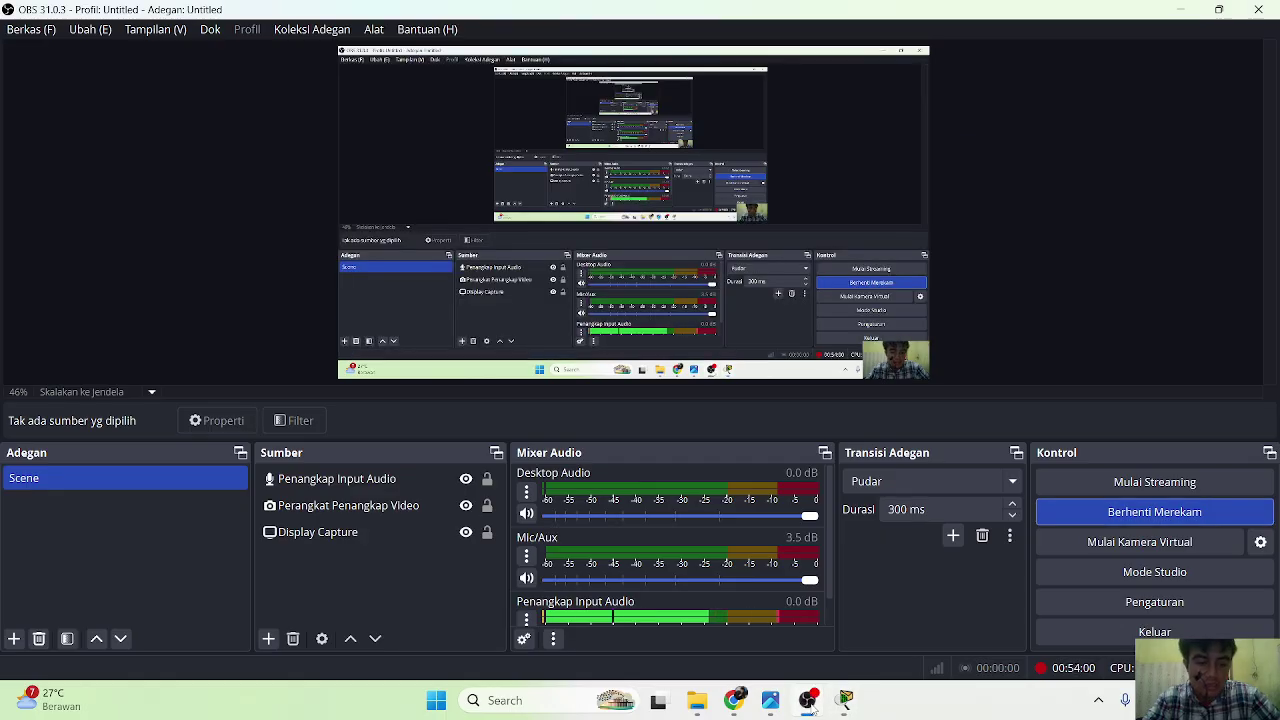
mouse_move(842, 708)
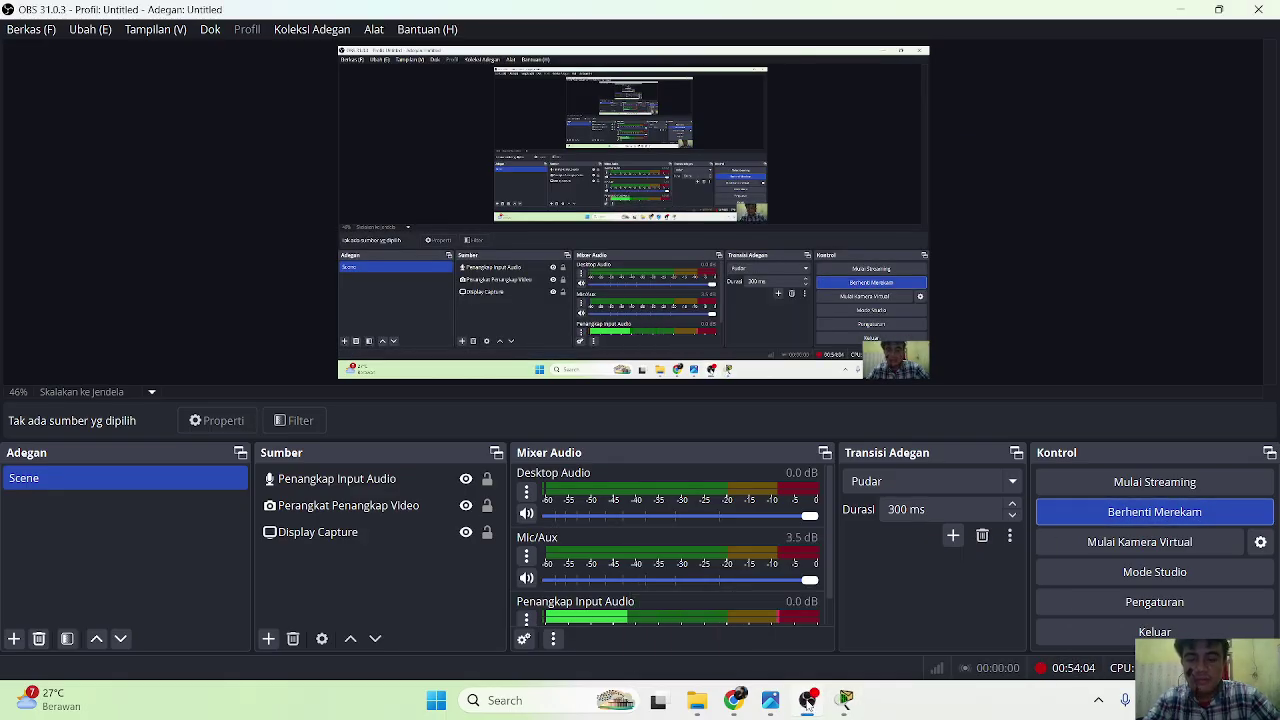
click(760, 620)
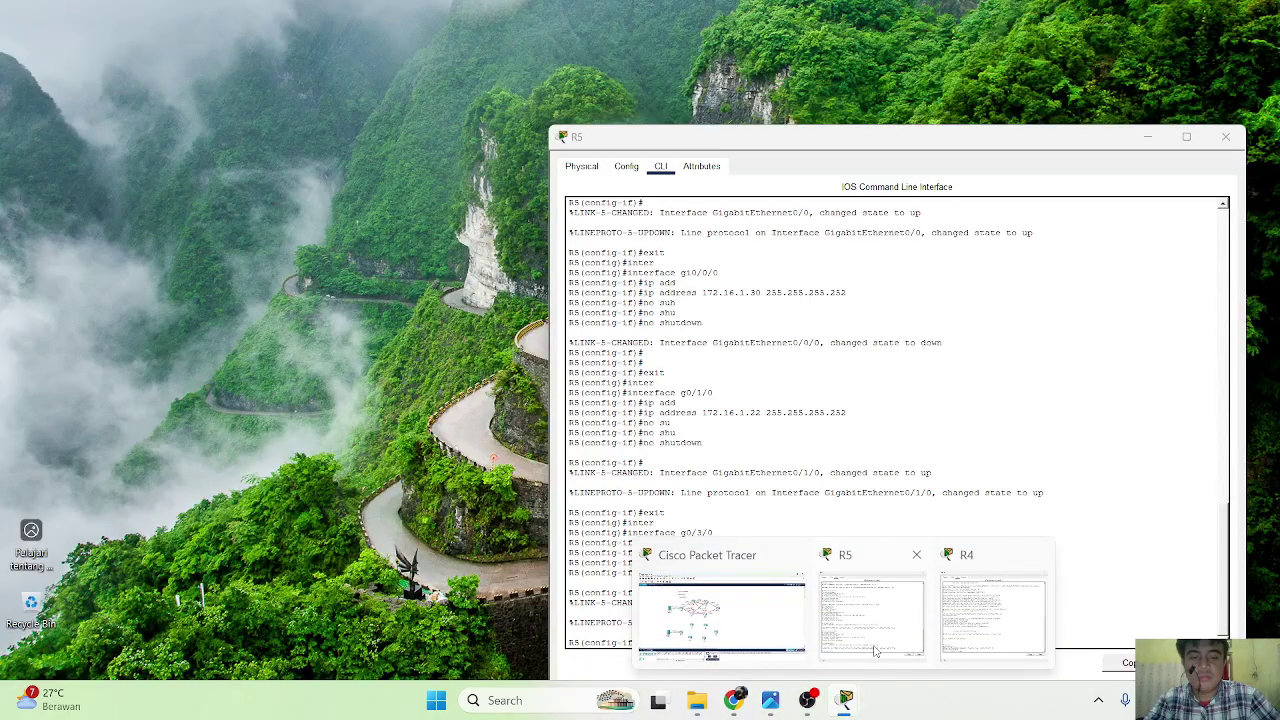
click(874, 650)
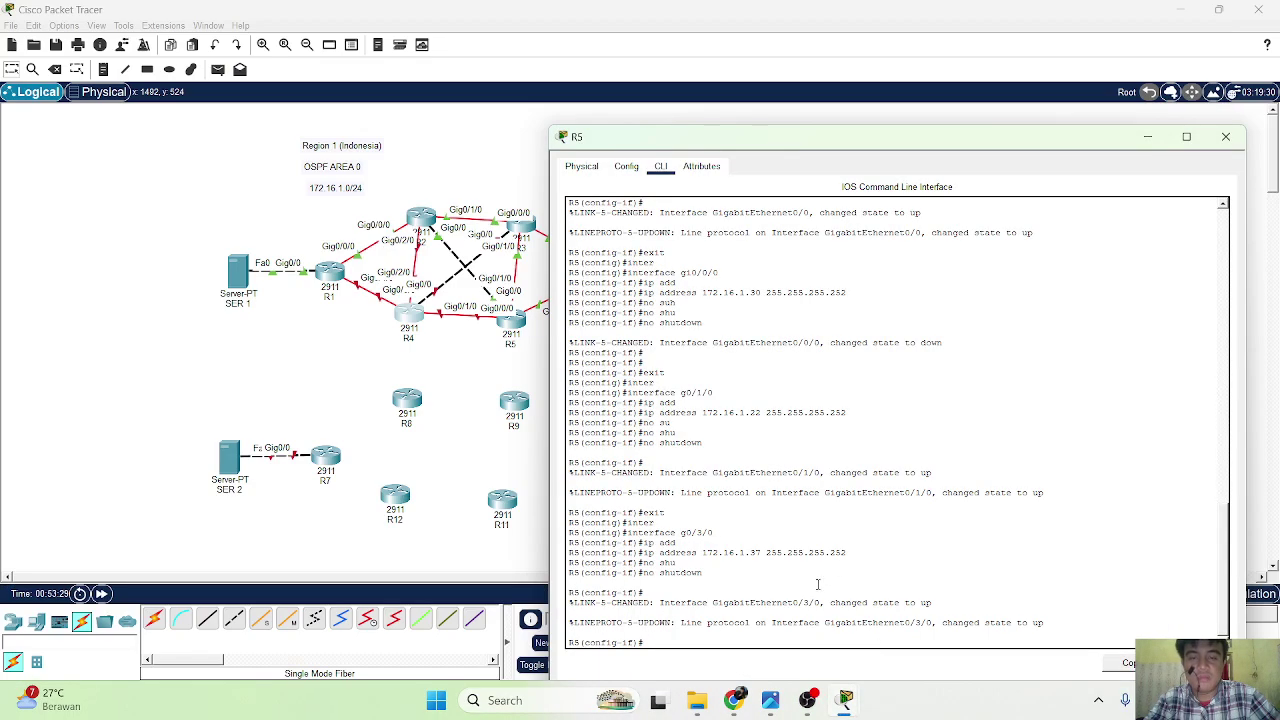
Leave configuration mode on R5, save its running configuration with wr, and close the R5 window.
text(exit)
key(Return)
text(end)
key(Return)
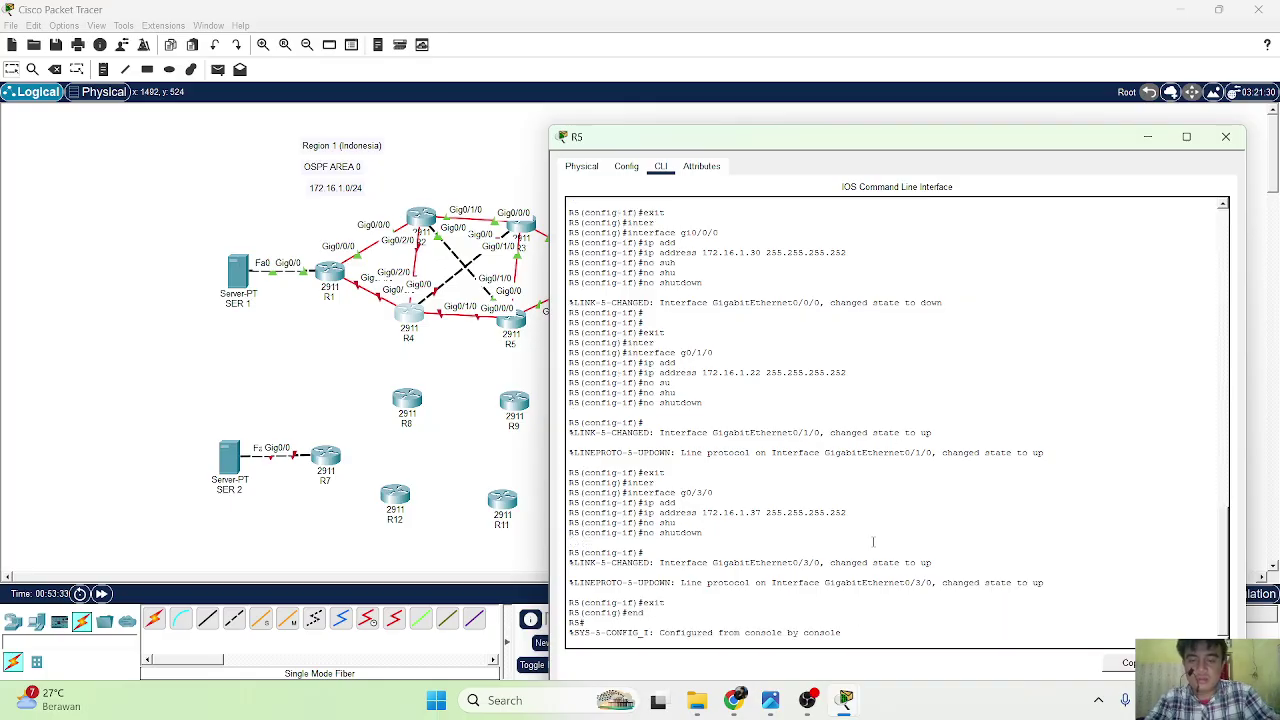
text(wr)
key(Return)
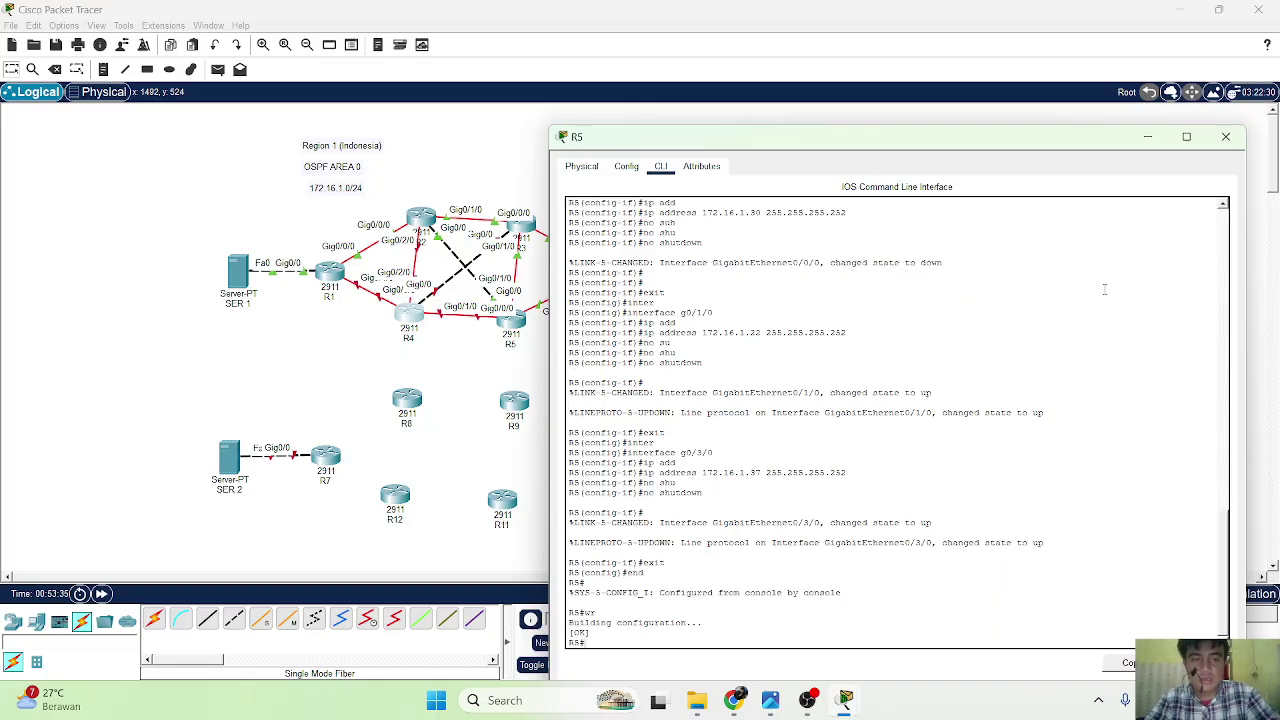
click(1226, 136)
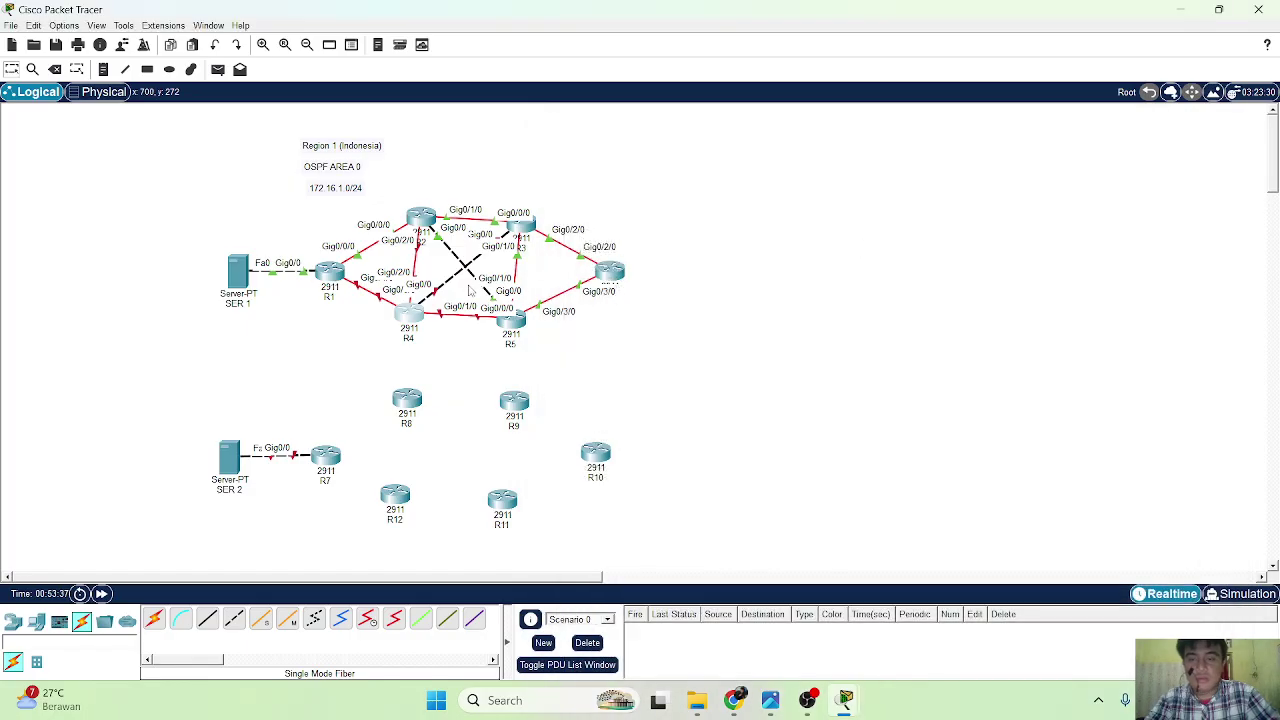
Reopen router R4's command line and complete the pending hostname command with the name R4.
click(418, 310)
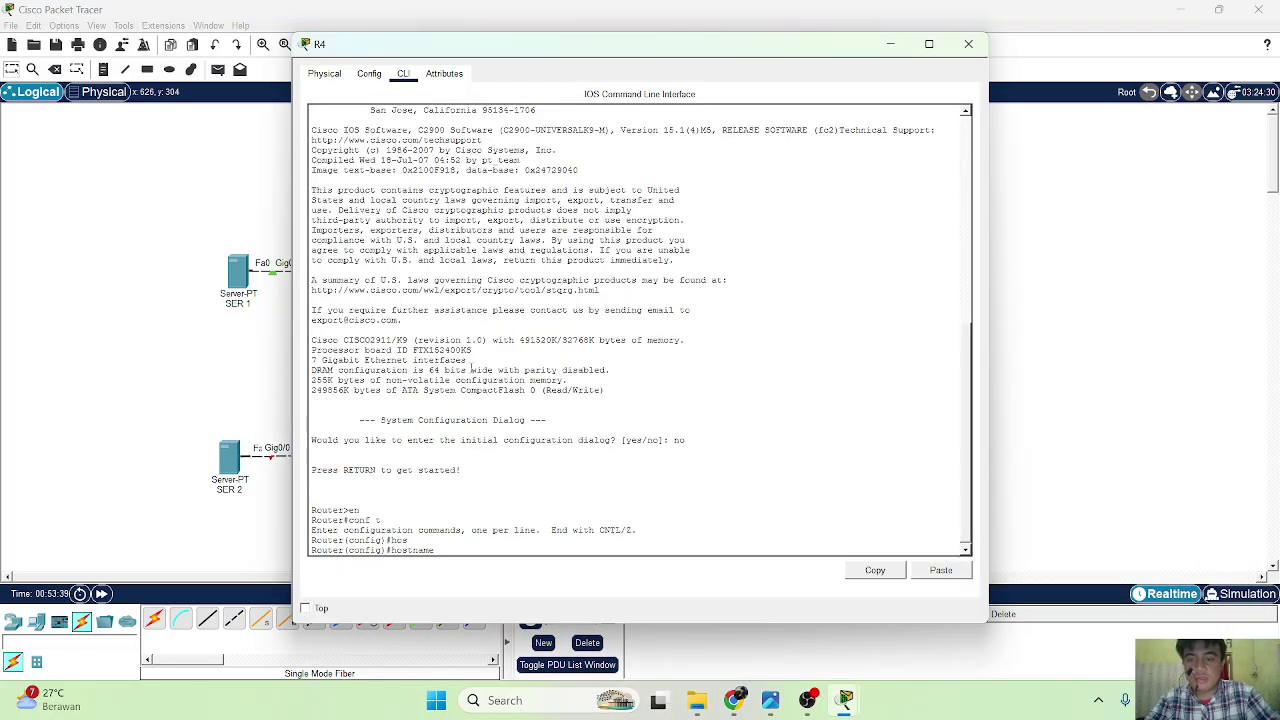
text(R)
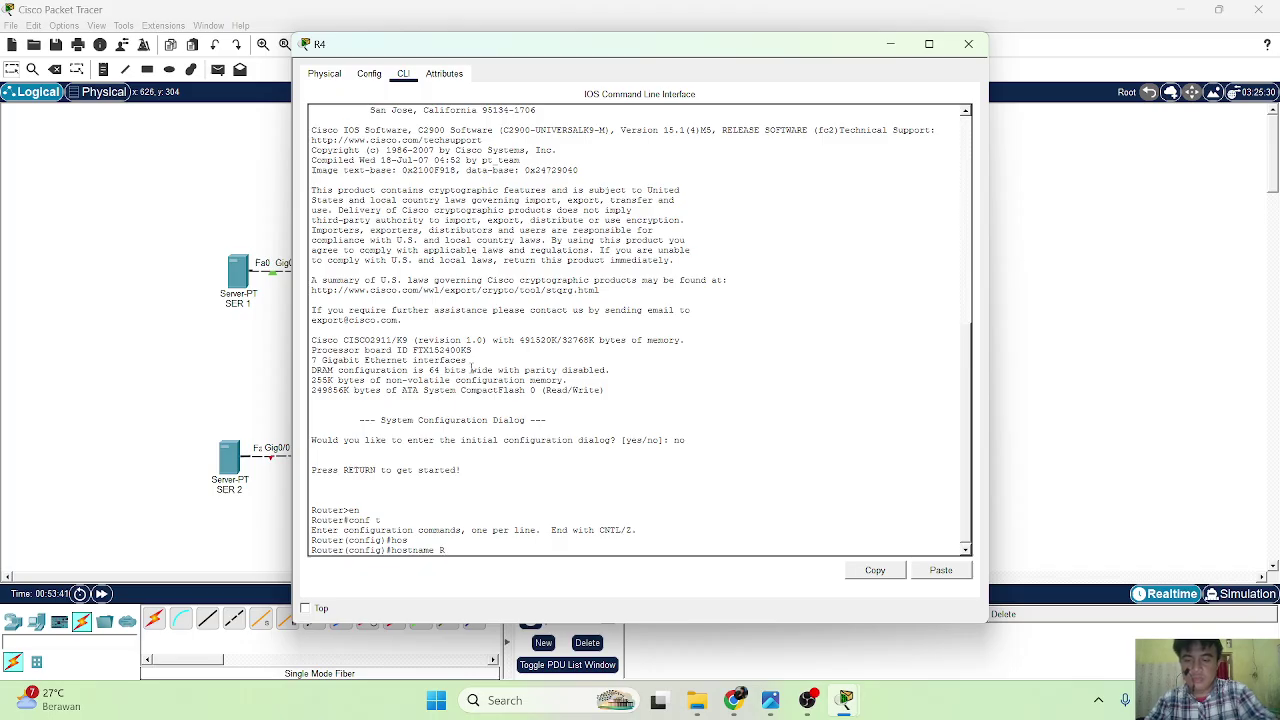
text(4)
key(Return)
text(ip add)
key(Tab)
key(BackSpace)
key(BackSpace)
key(BackSpace)
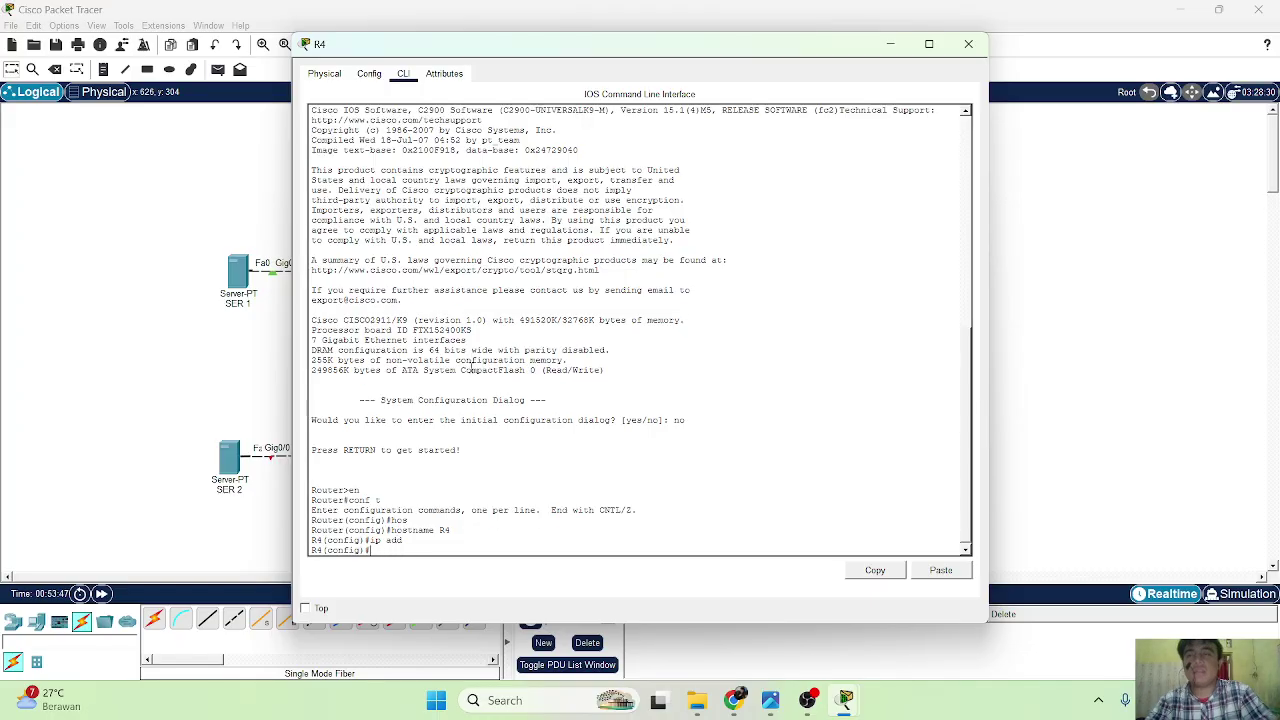
Enter interface configuration mode for g0/0/0 on R4.
text(inter)
key(Tab)
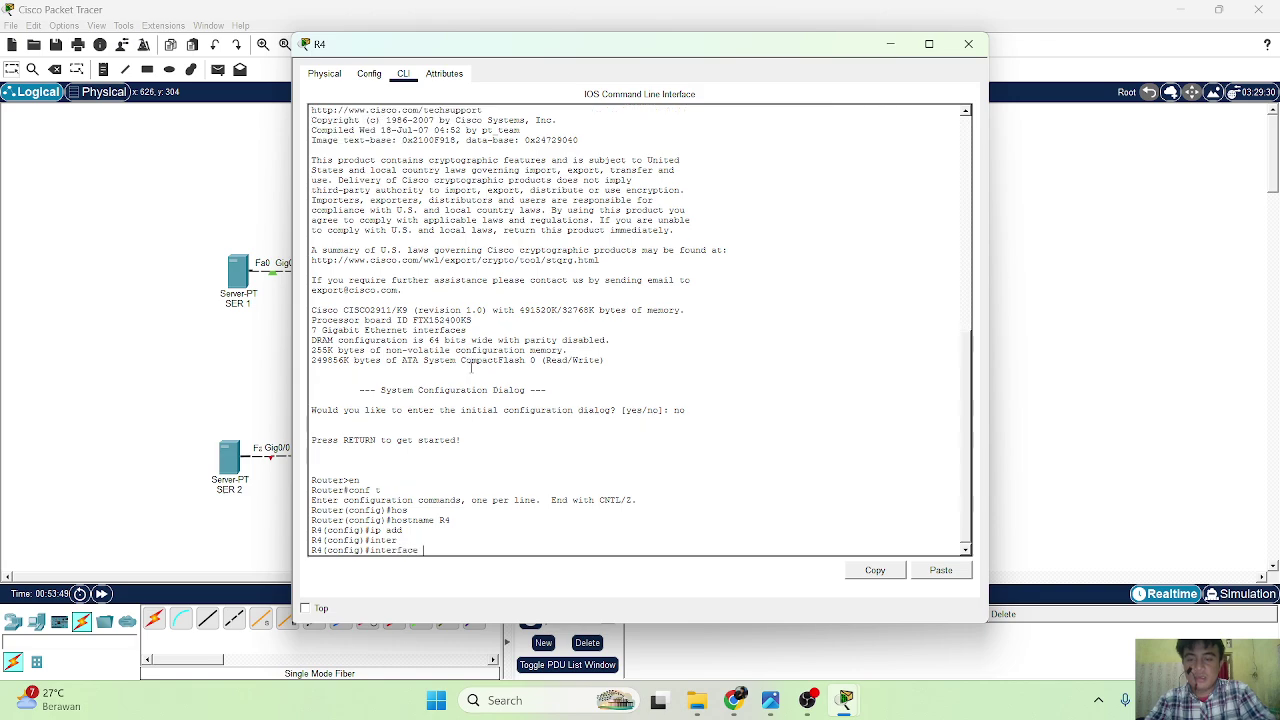
text(g0/0/0)
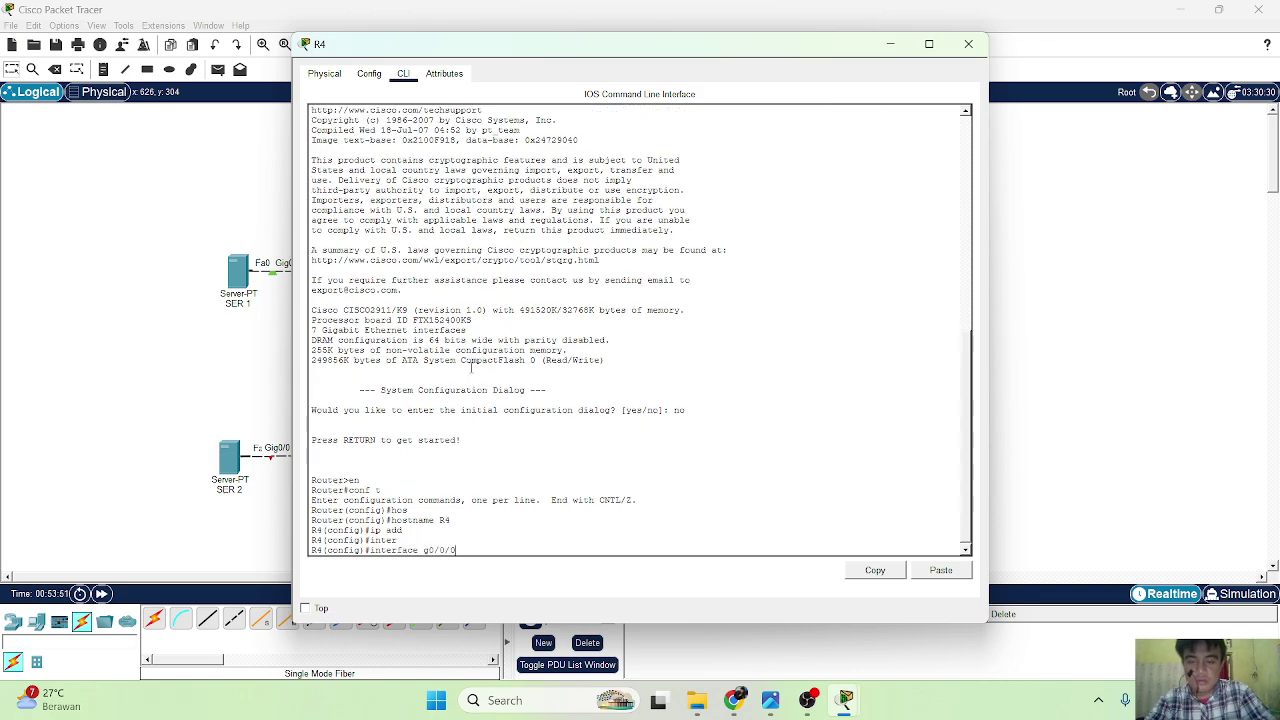
key(Return)
Assign the IP address 172.16.1.6 with mask 255.255.255.252 to R4's g0/0/0 interface.
text(ip add)
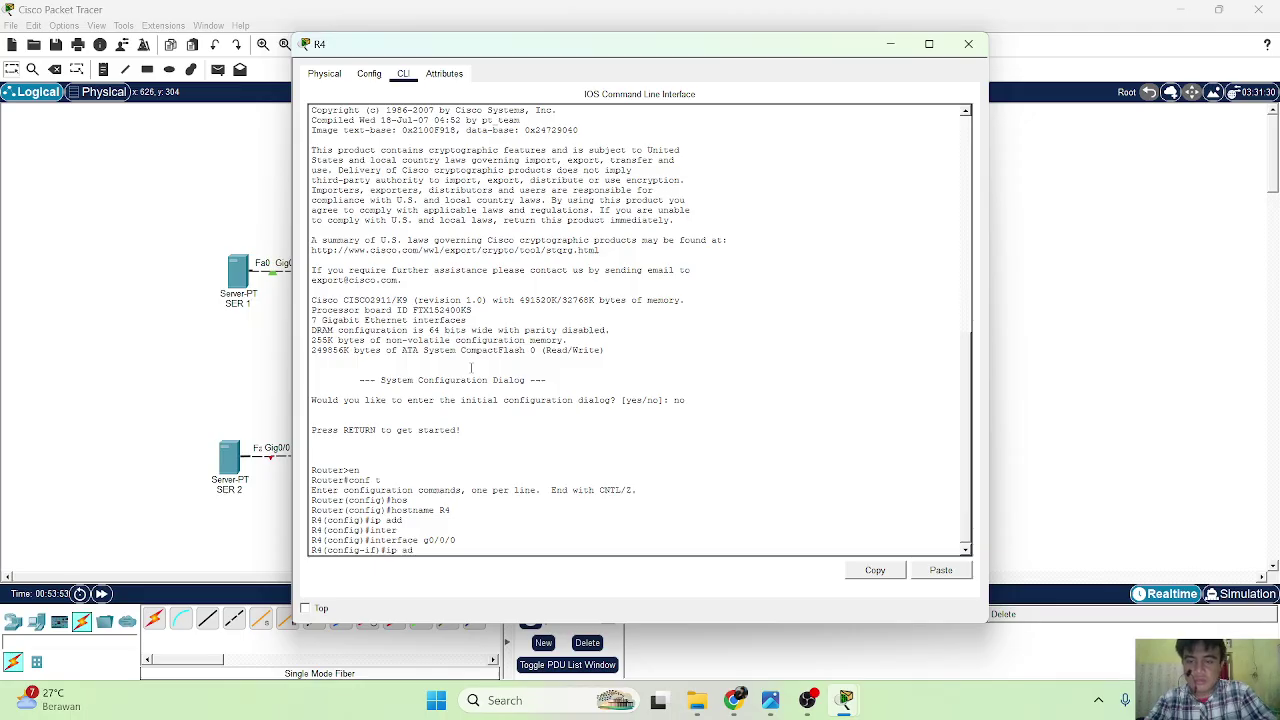
key(Tab)
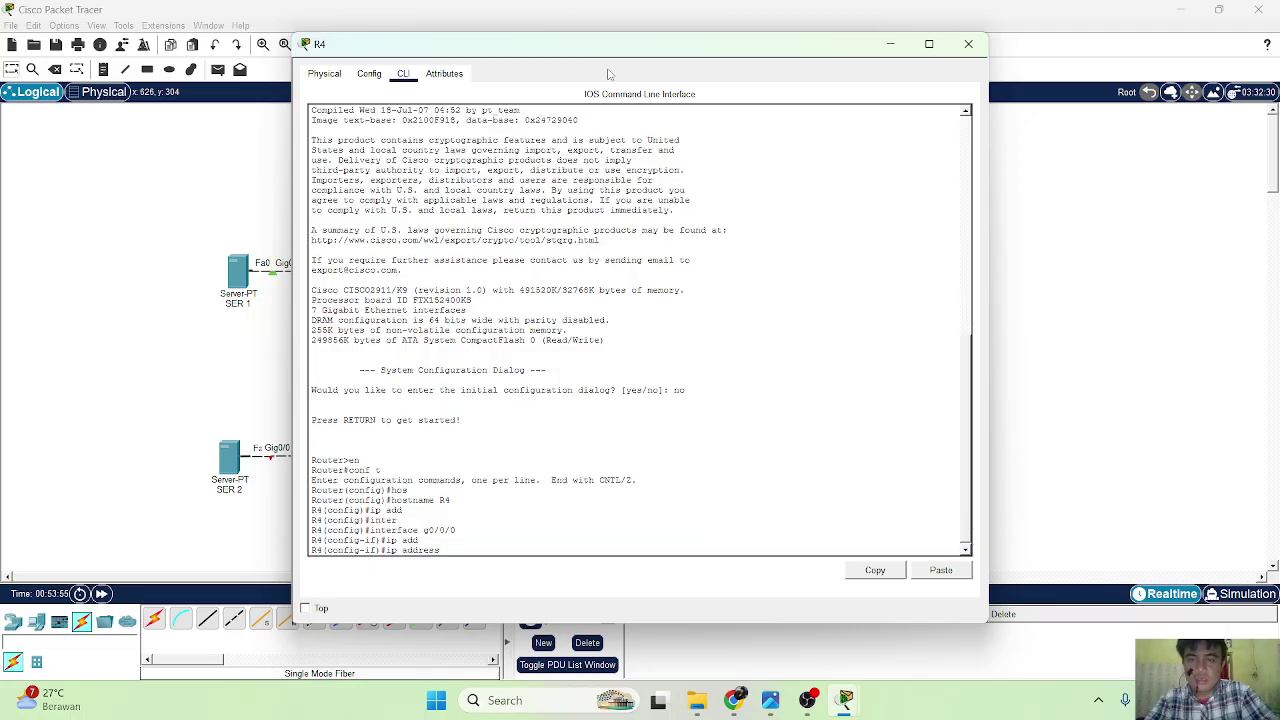
drag(617, 53, 789, 78)
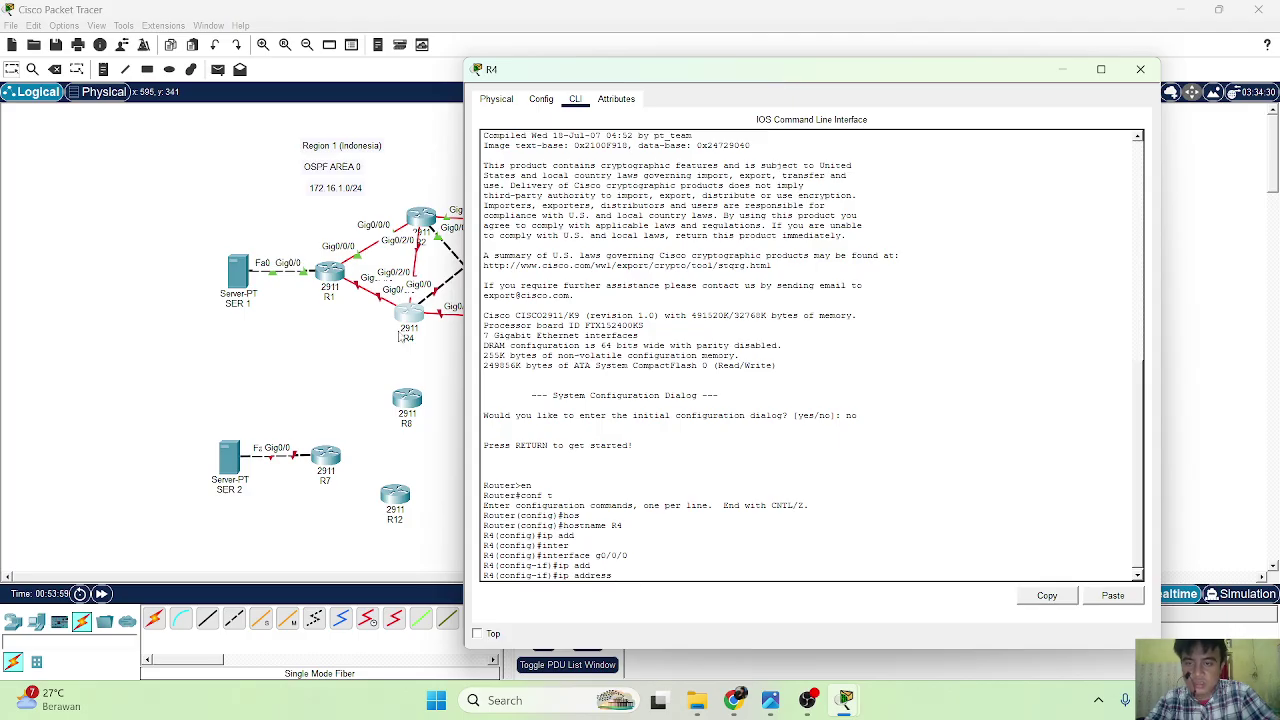
mouse_move(409, 330)
mouse_down()
mouse_move(428, 350)
mouse_move(387, 287)
mouse_move(386, 190)
mouse_move(418, 117)
mouse_move(411, 330)
mouse_up()
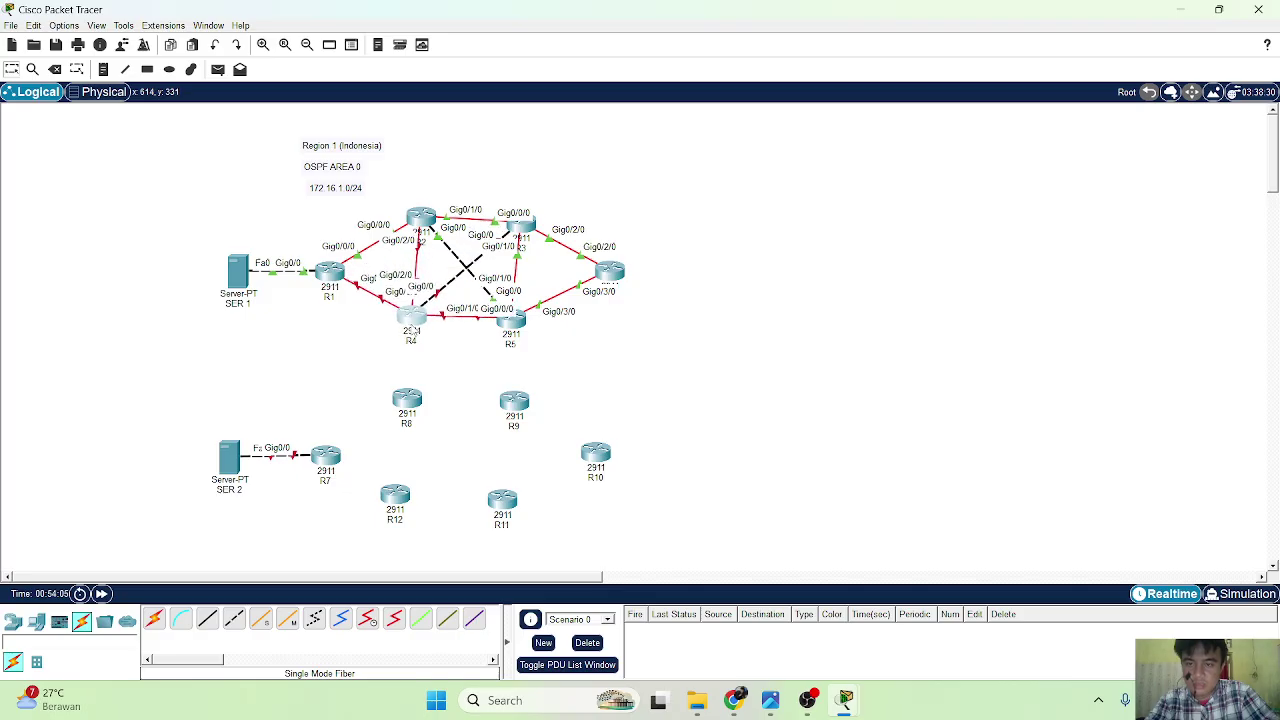
click(413, 328)
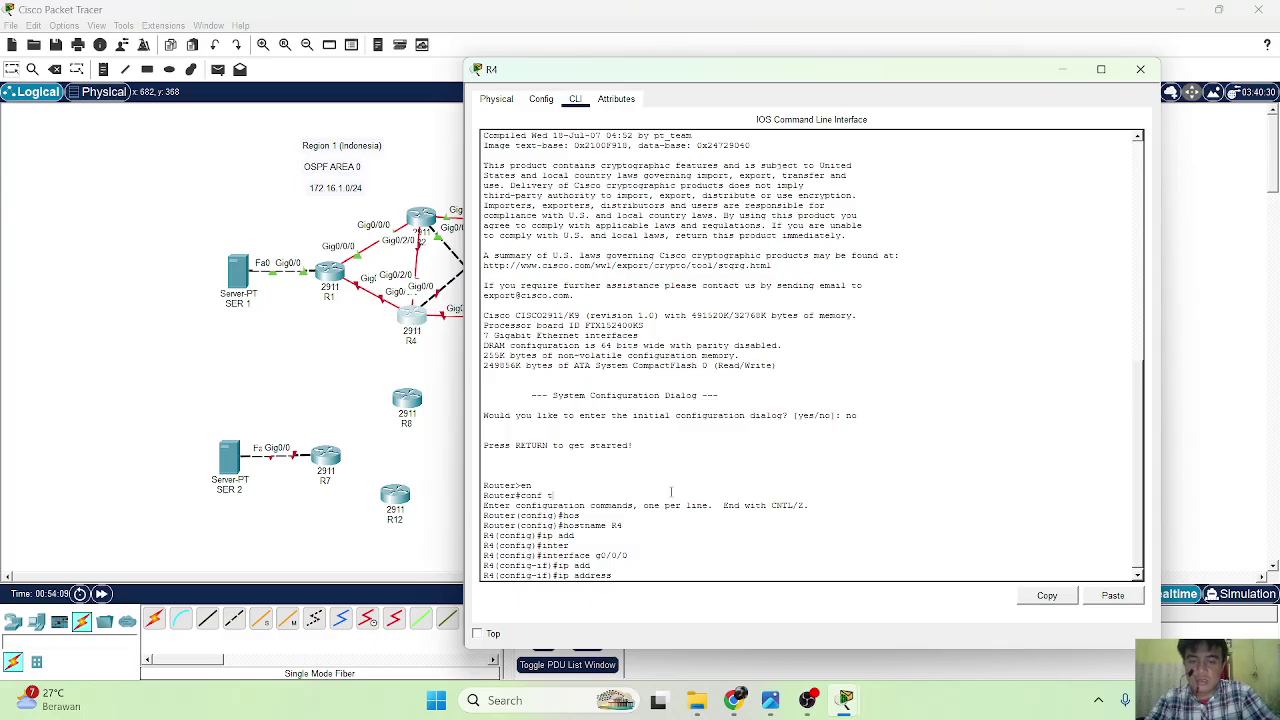
text(1)
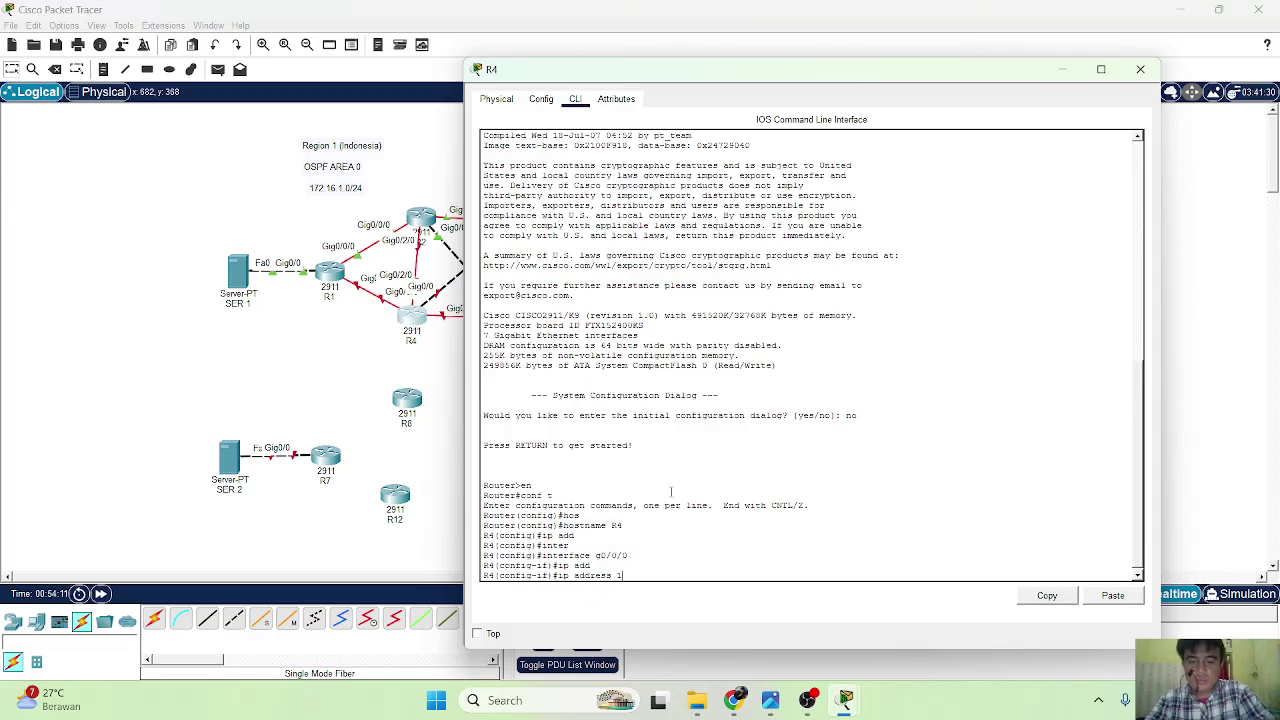
text(72.16.1.)
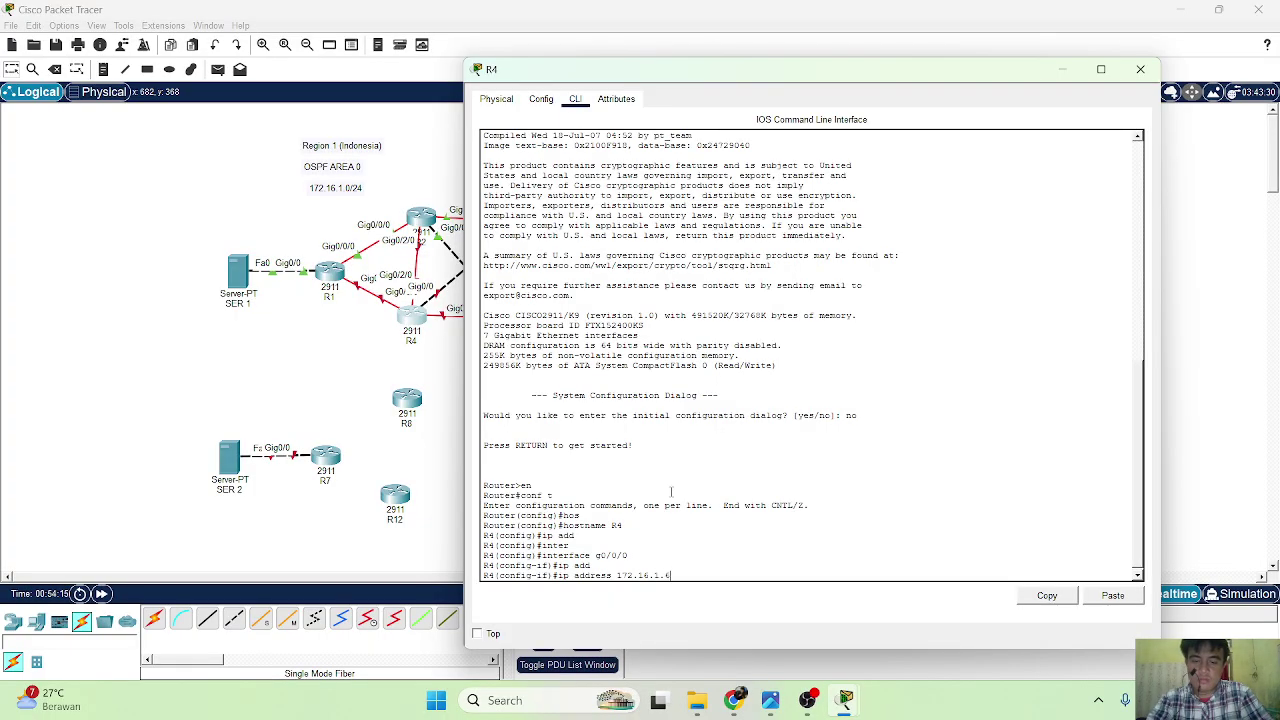
text(6 255.255.255.252)
key(Return)
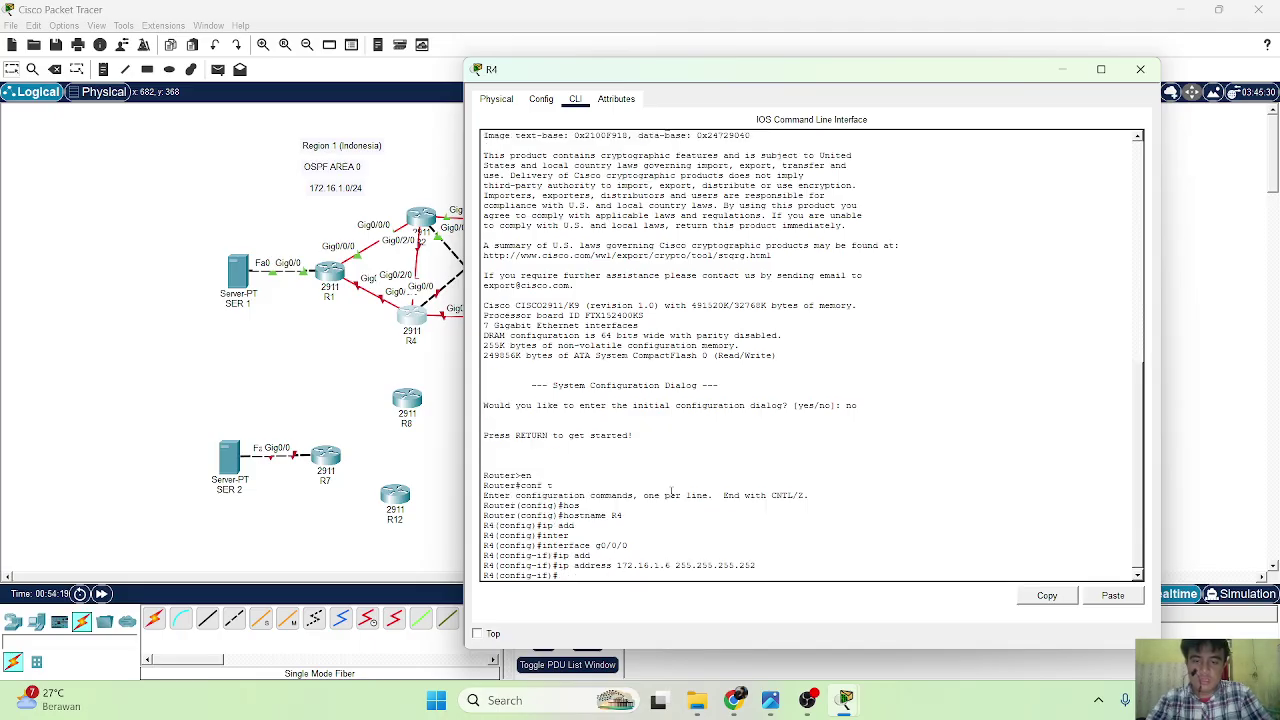
Enable R4's g0/0/0 interface with no shutdown and return to global configuration mode.
text(no shut)
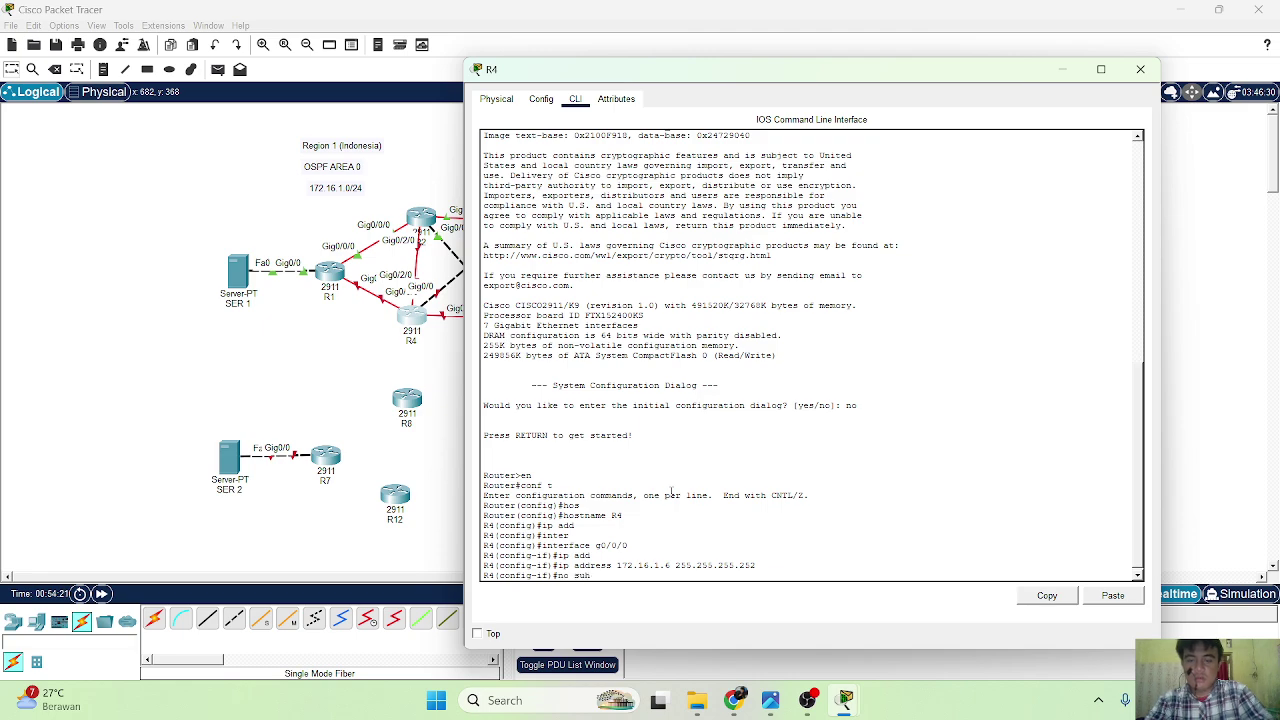
key(Return)
text(no shu)
key(Tab)
key(Return)
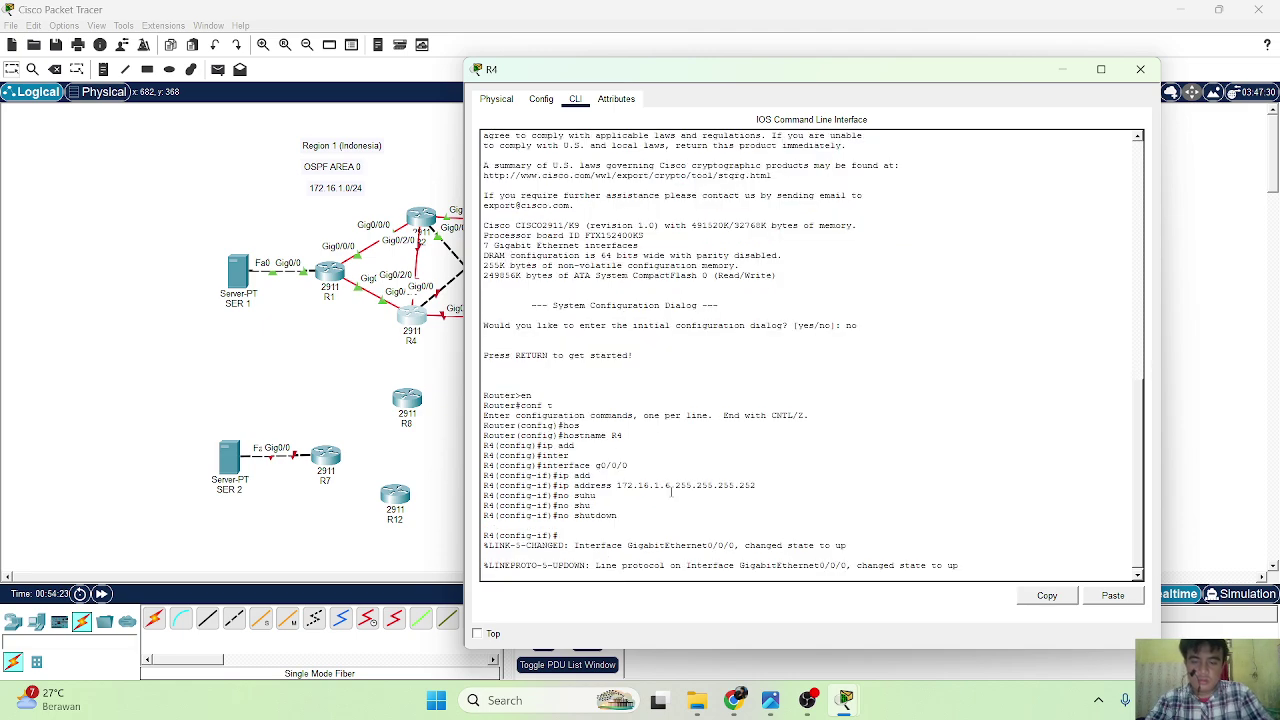
text(exit)
key(Return)
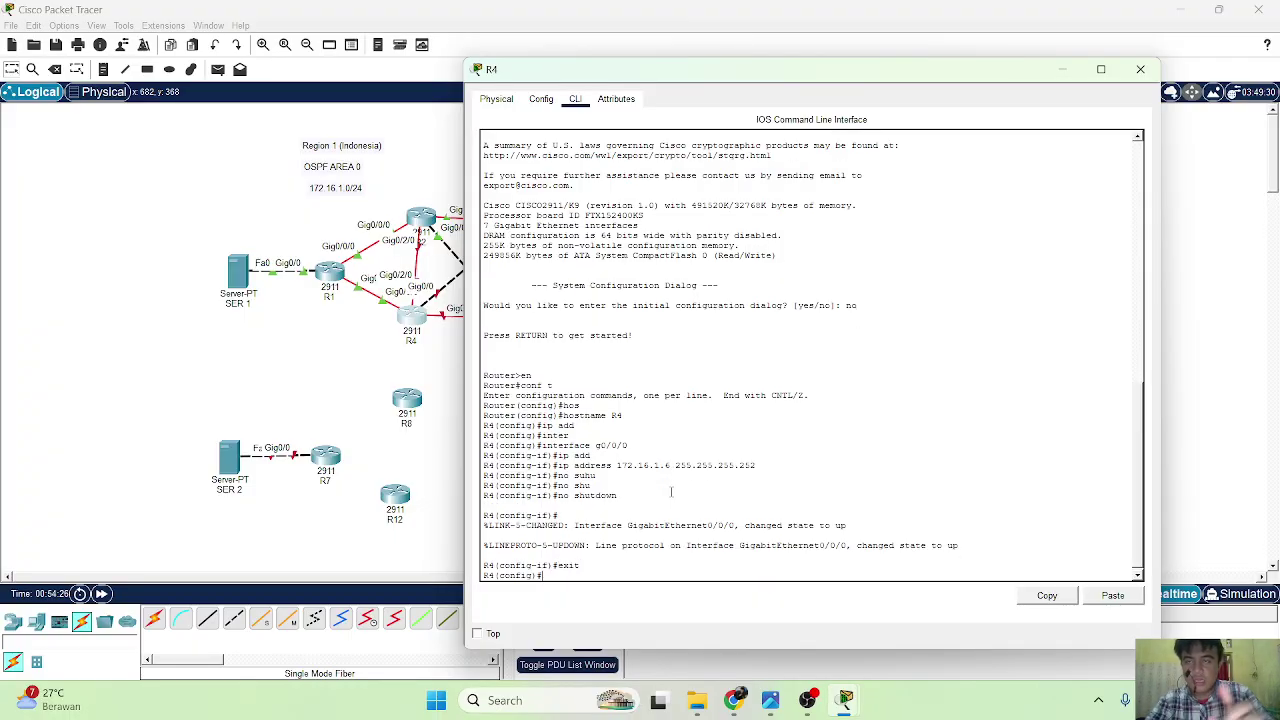
Enter interface configuration mode for g0/2/0 on R4.
text(ip)
key(BackSpace)
key(BackSpace)
key(BackSpace)
text(inter)
key(Tab)
text(g0/)
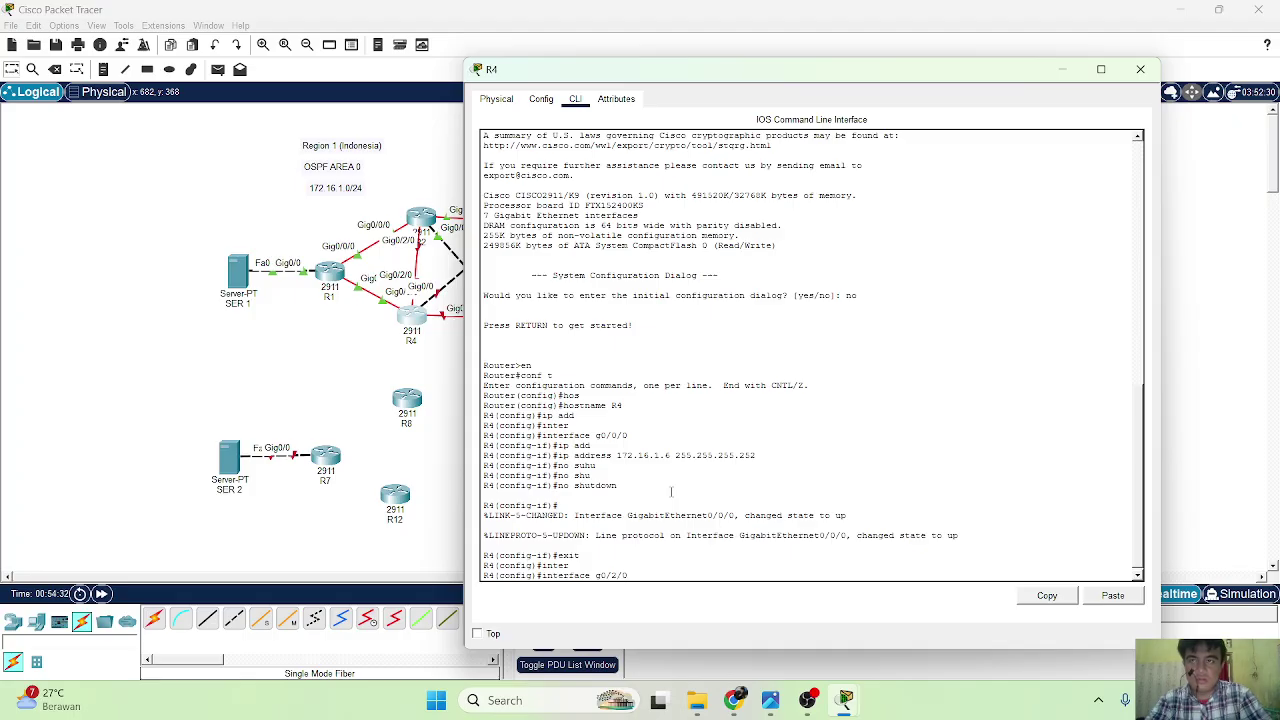
text(2/0)
key(Return)
Assign the IP address 172.16.1.14 with mask 255.255.255.252 to R4's g0/2/0 interface.
text(ip ad)
key(Tab)
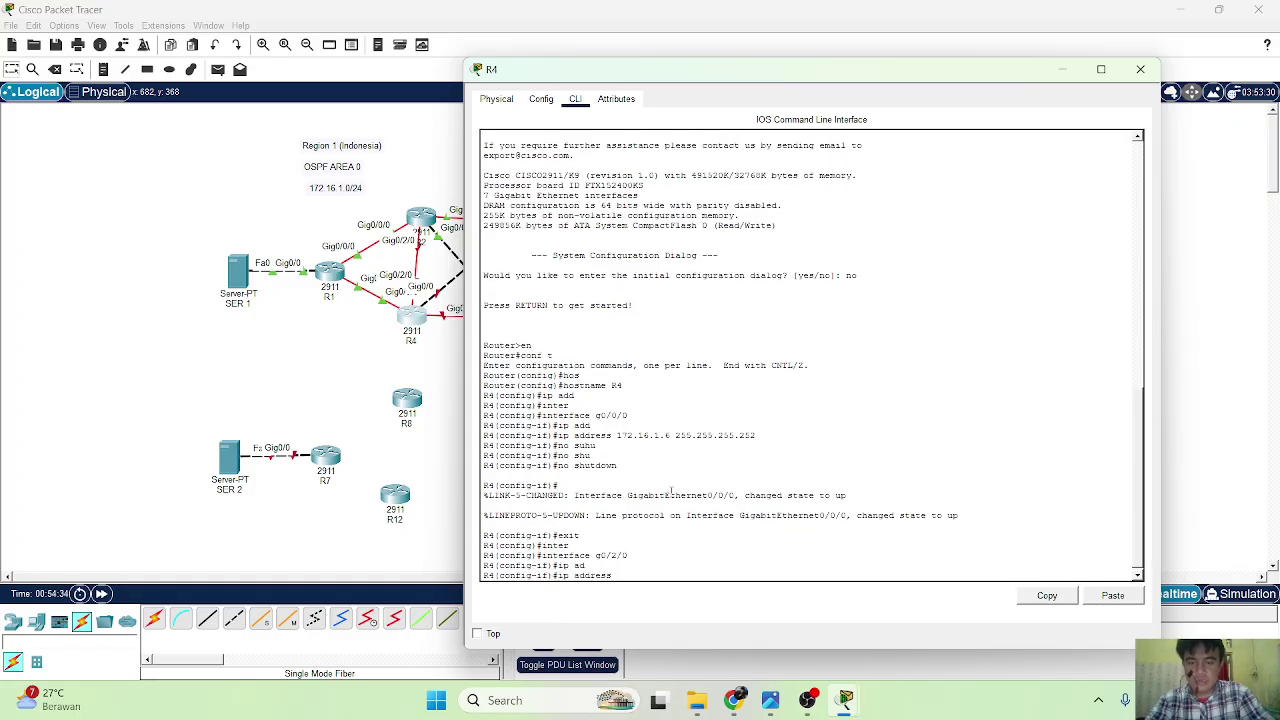
text(172.16)
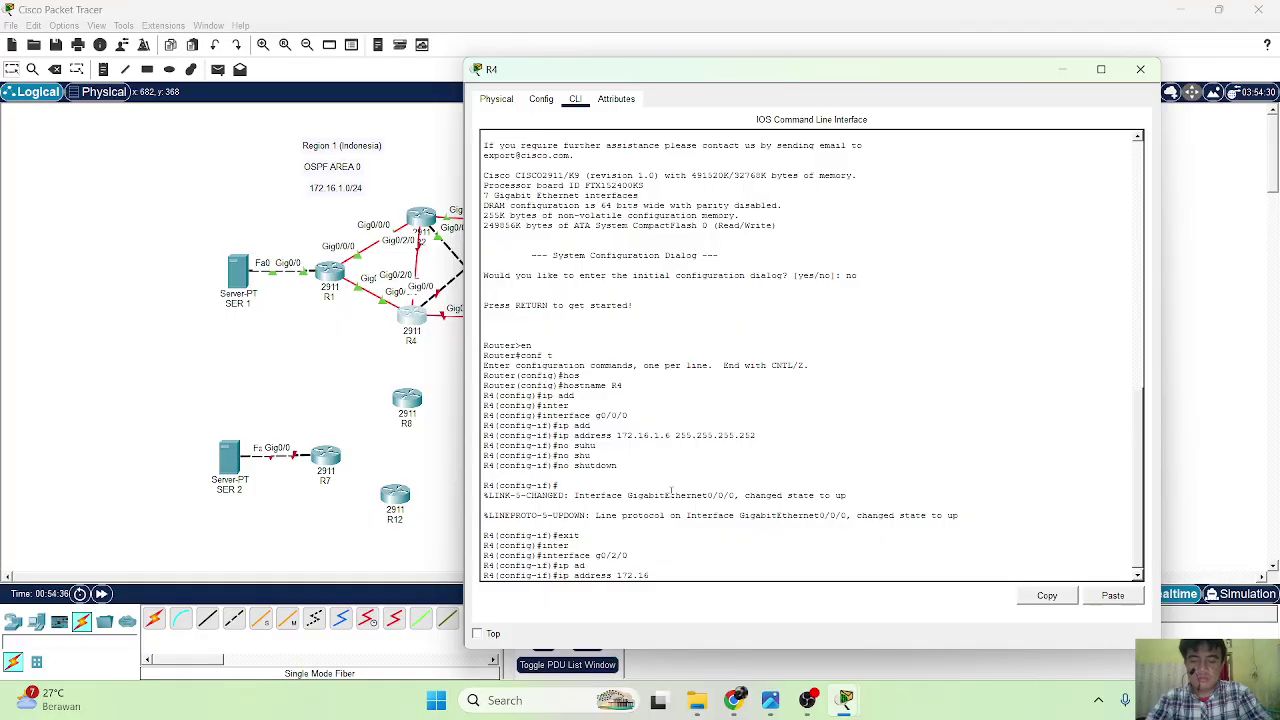
text(.1.1)
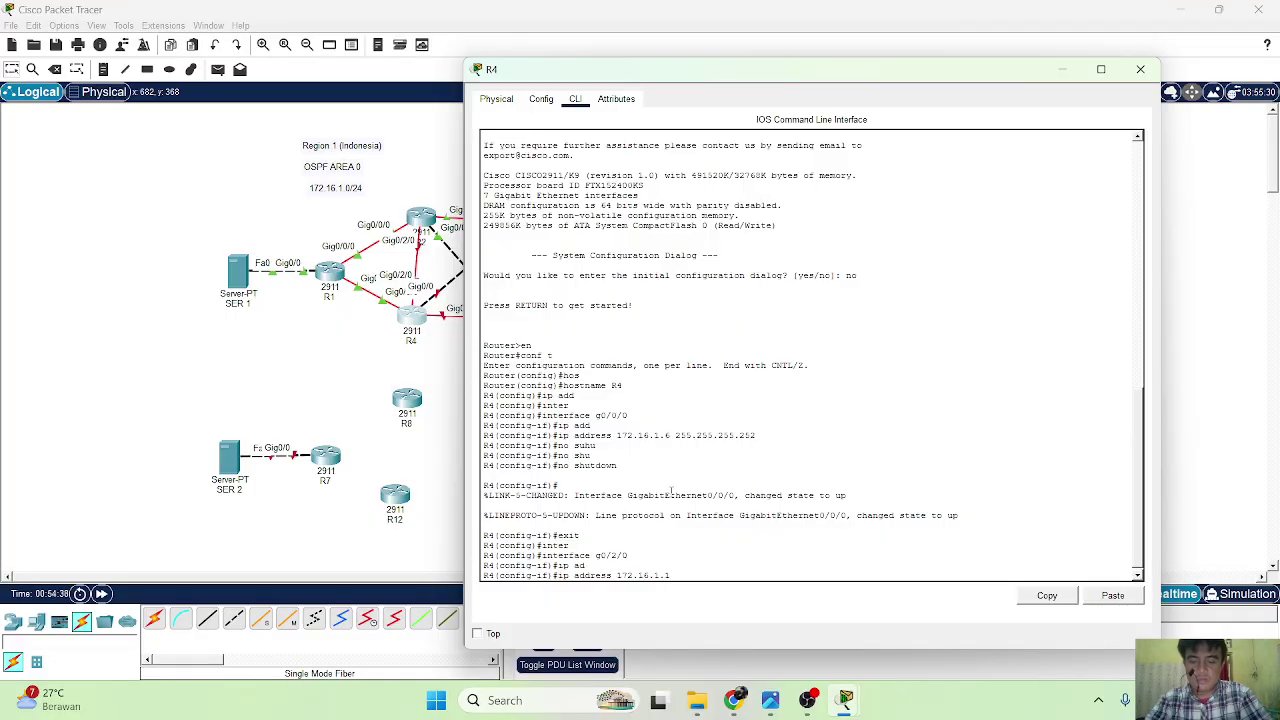
text(4 255.255.255.252)
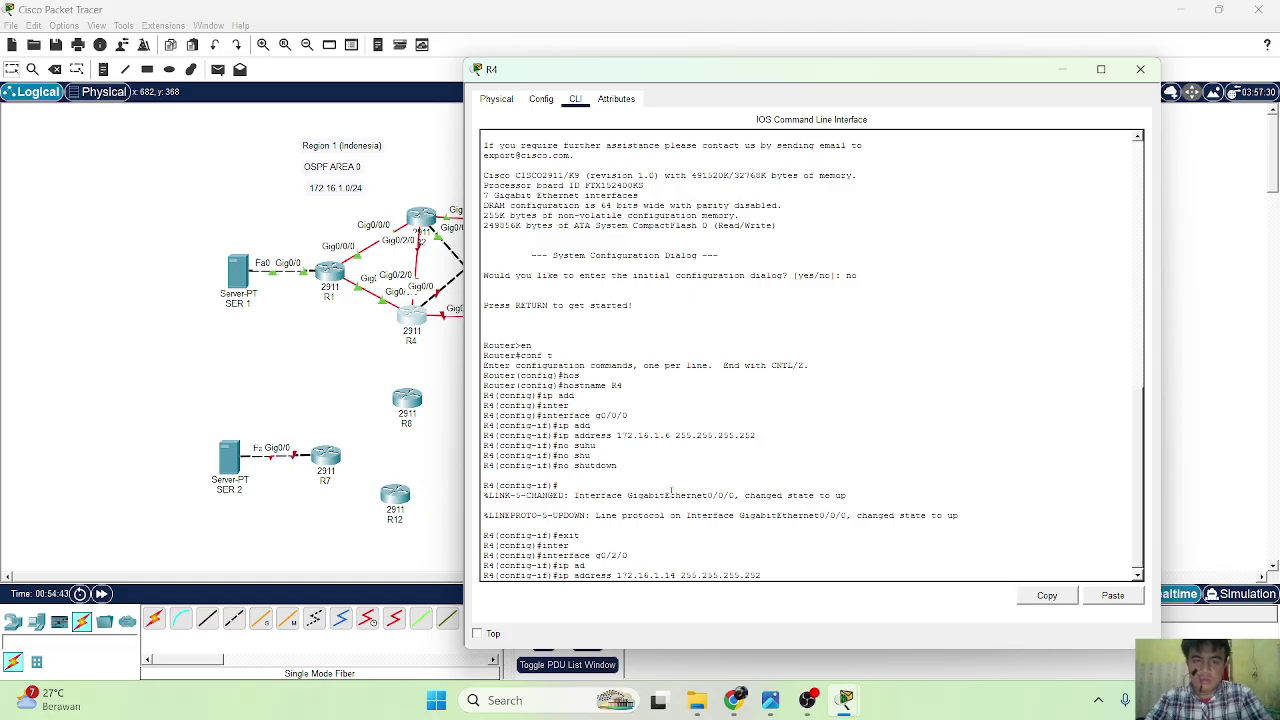
key(Return)
Enable R4's g0/2/0 interface with no shutdown and return to global configuration mode.
text(no shu)
key(Tab)
key(Return)
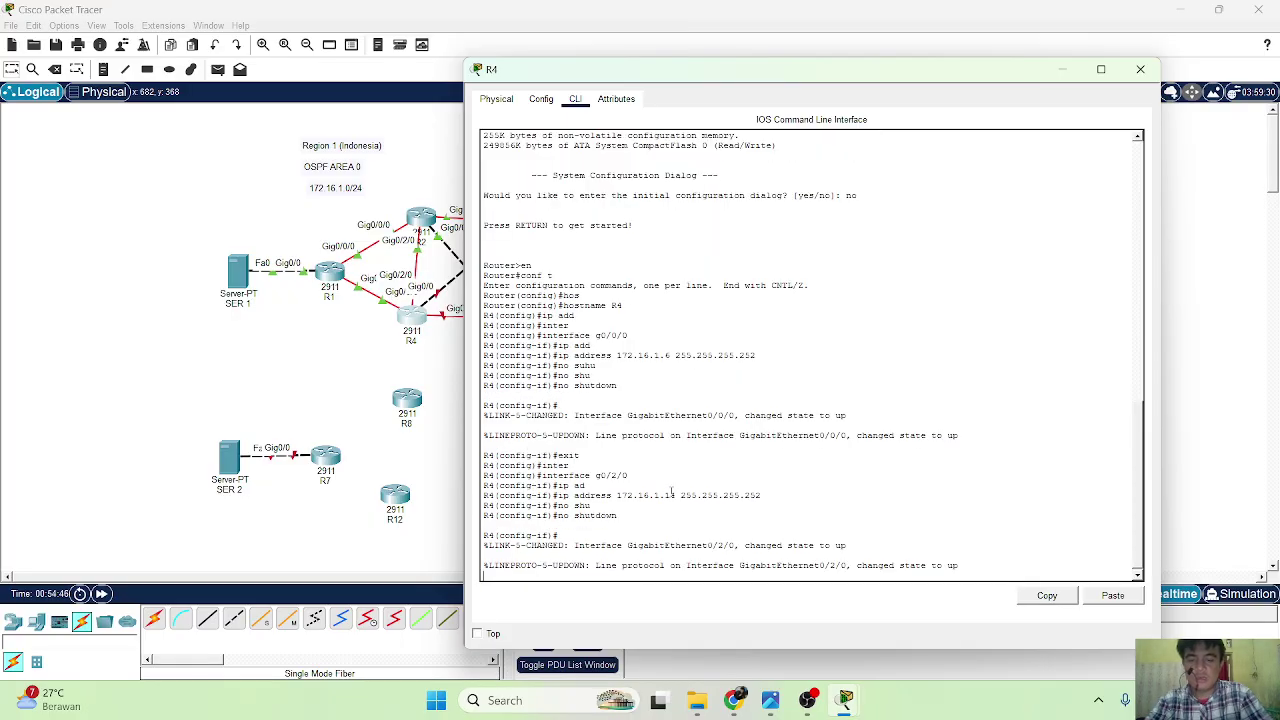
text(exit)
key(Return)
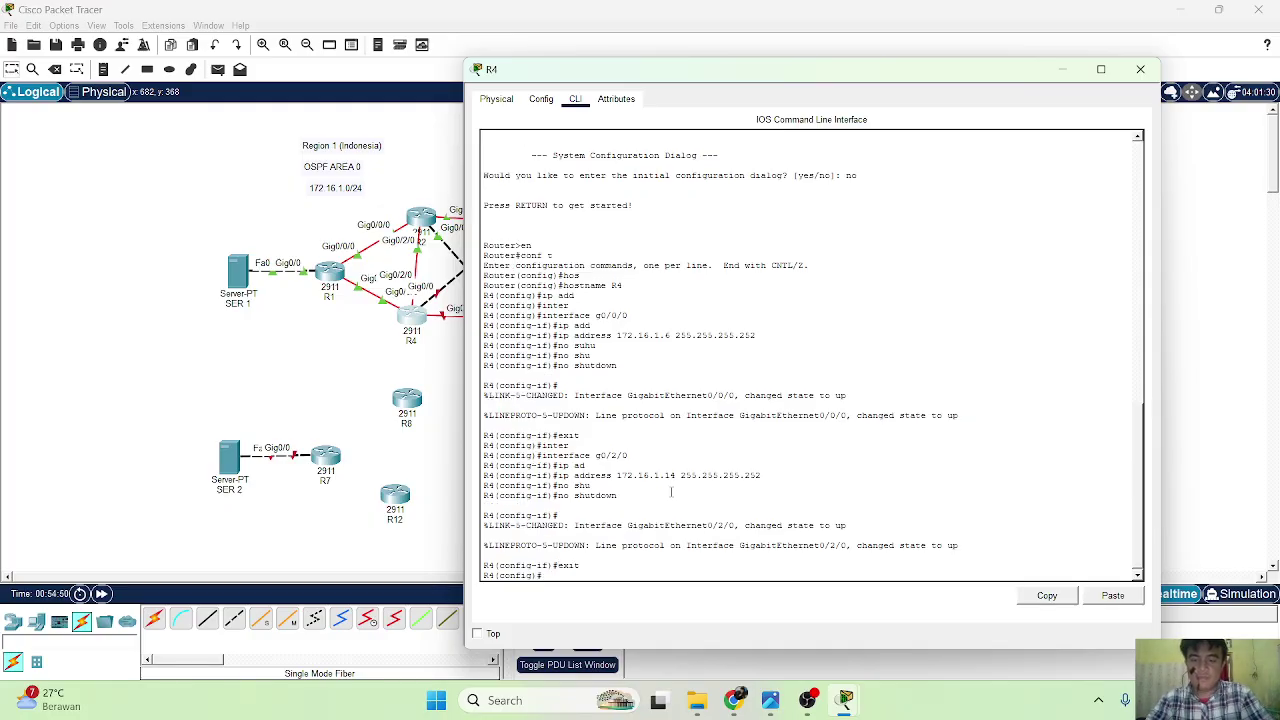
Check R4's remaining links in the topology and enter interface configuration mode for gi0/0.
text(in)
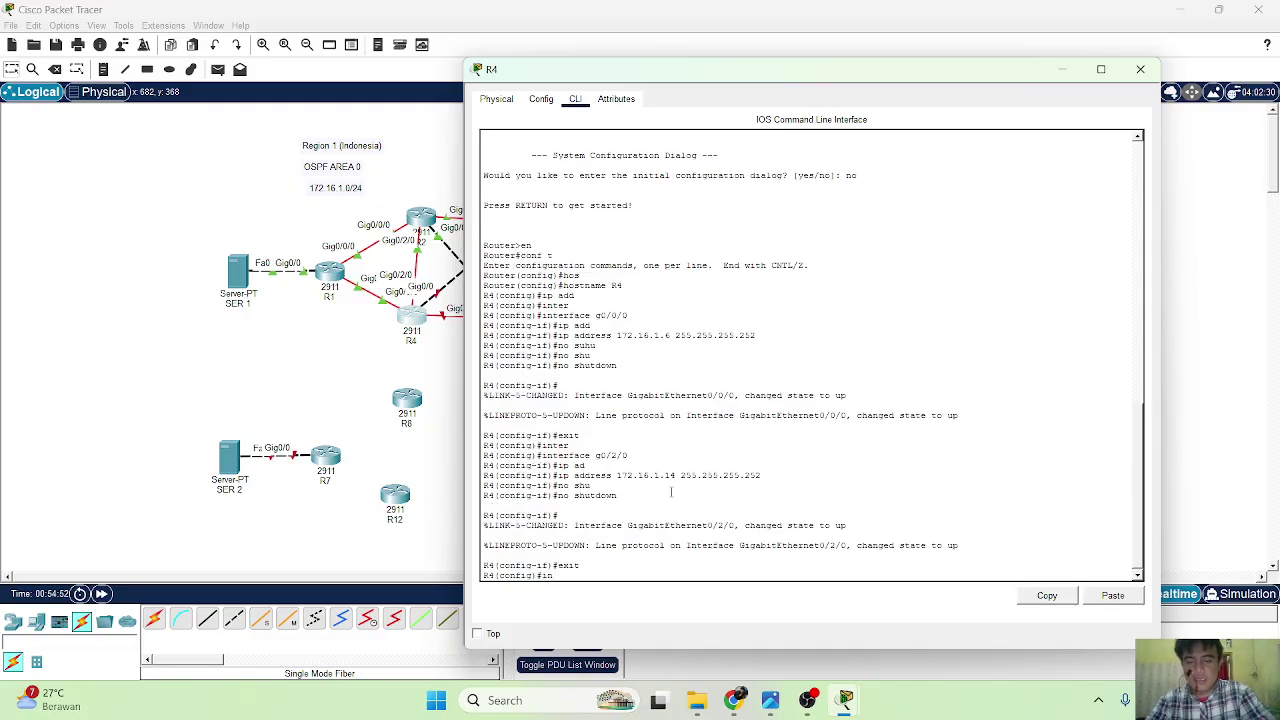
text(ter)
key(Tab)
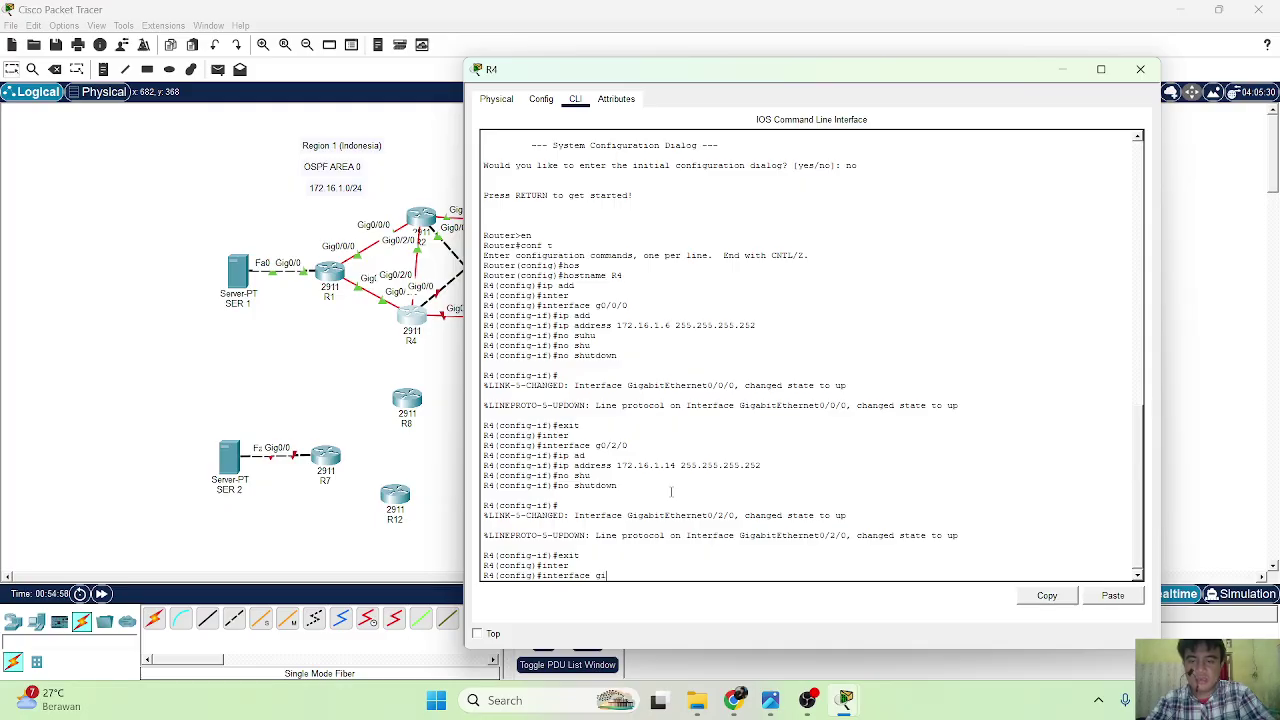
drag(780, 78, 899, 158)
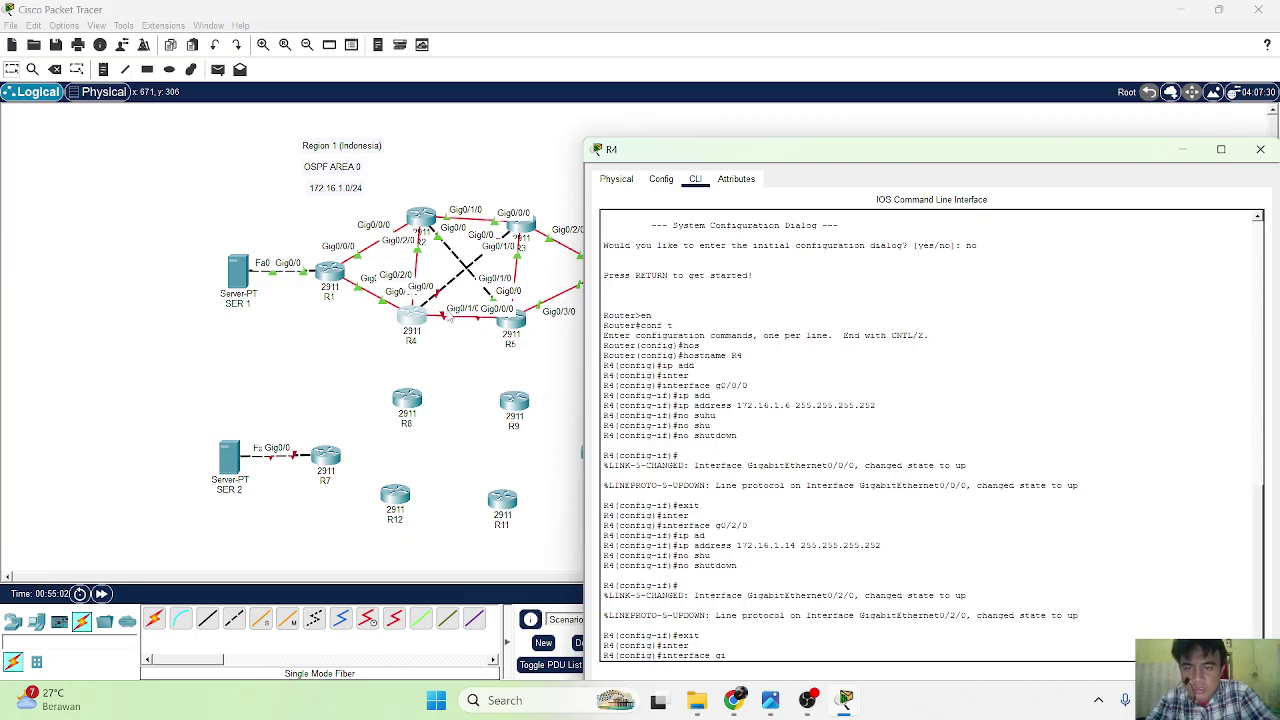
drag(773, 152, 640, 120)
text(0)
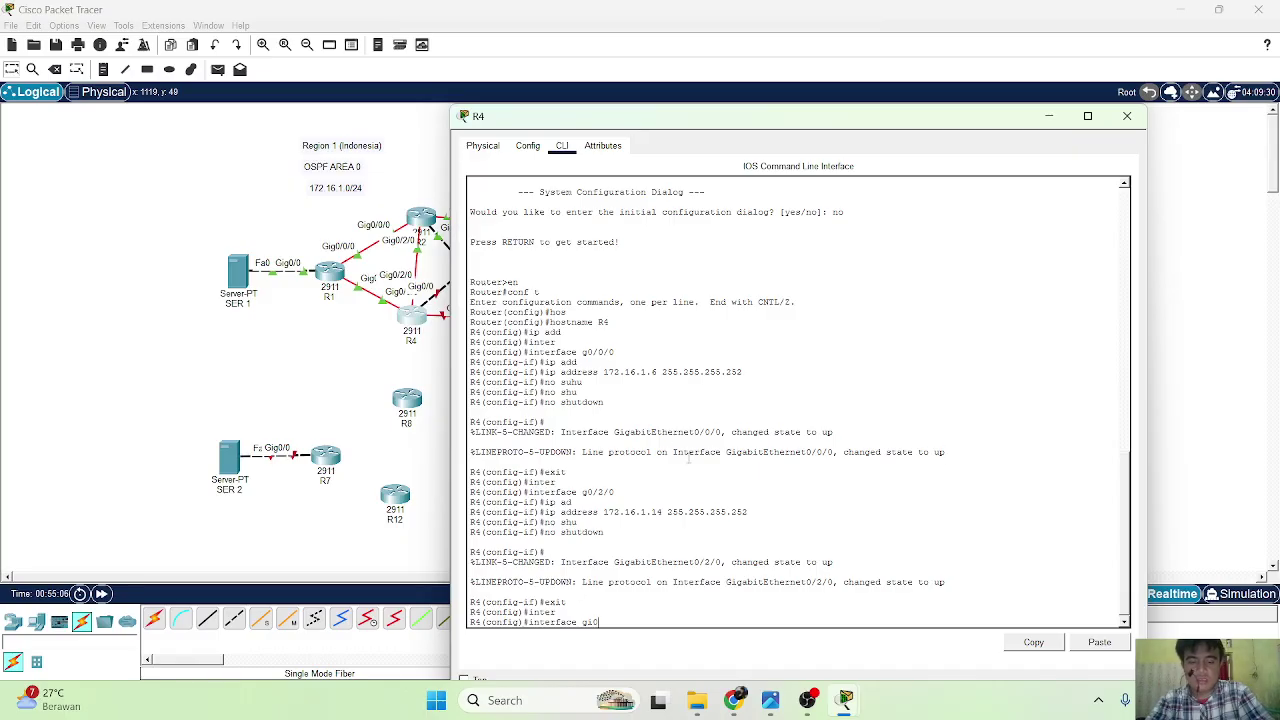
text(/0)
key(Return)
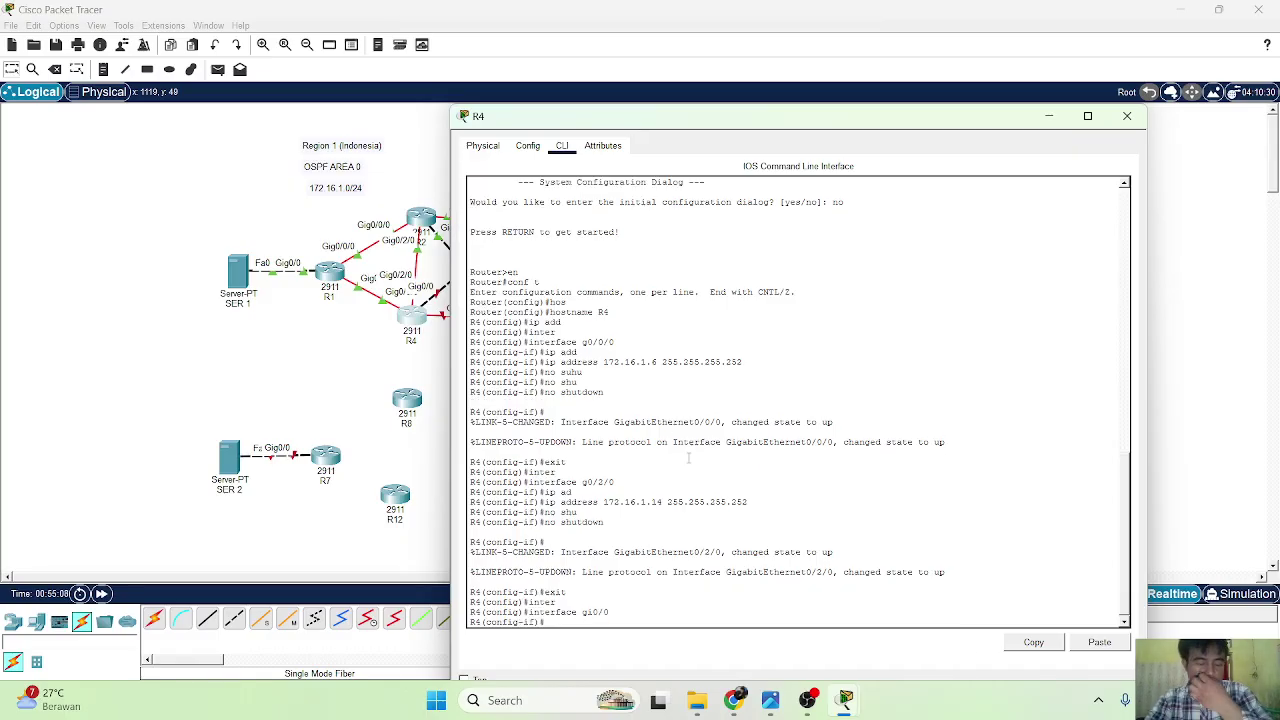
Assign the IP address 172.16.1.78 with mask 255.255.255.252 to R4's gi0/0 interface.
text(ip ad)
key(Tab)
text(172.)
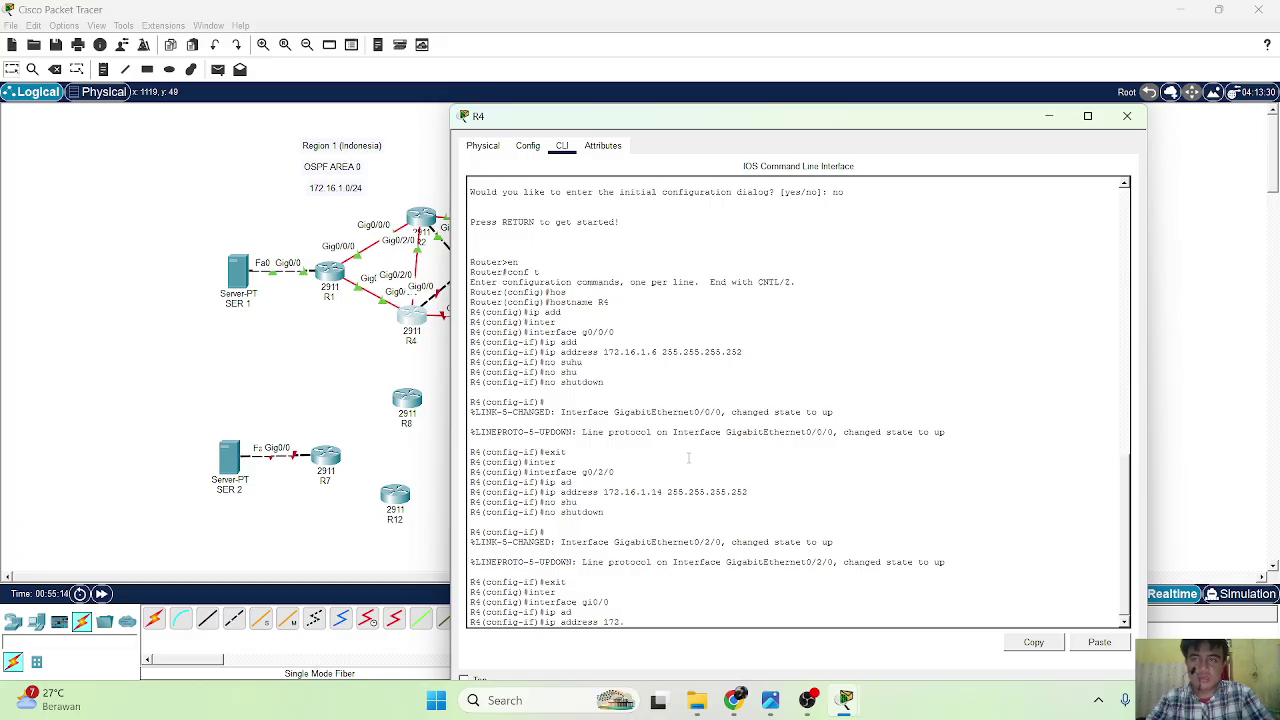
text(16.1)
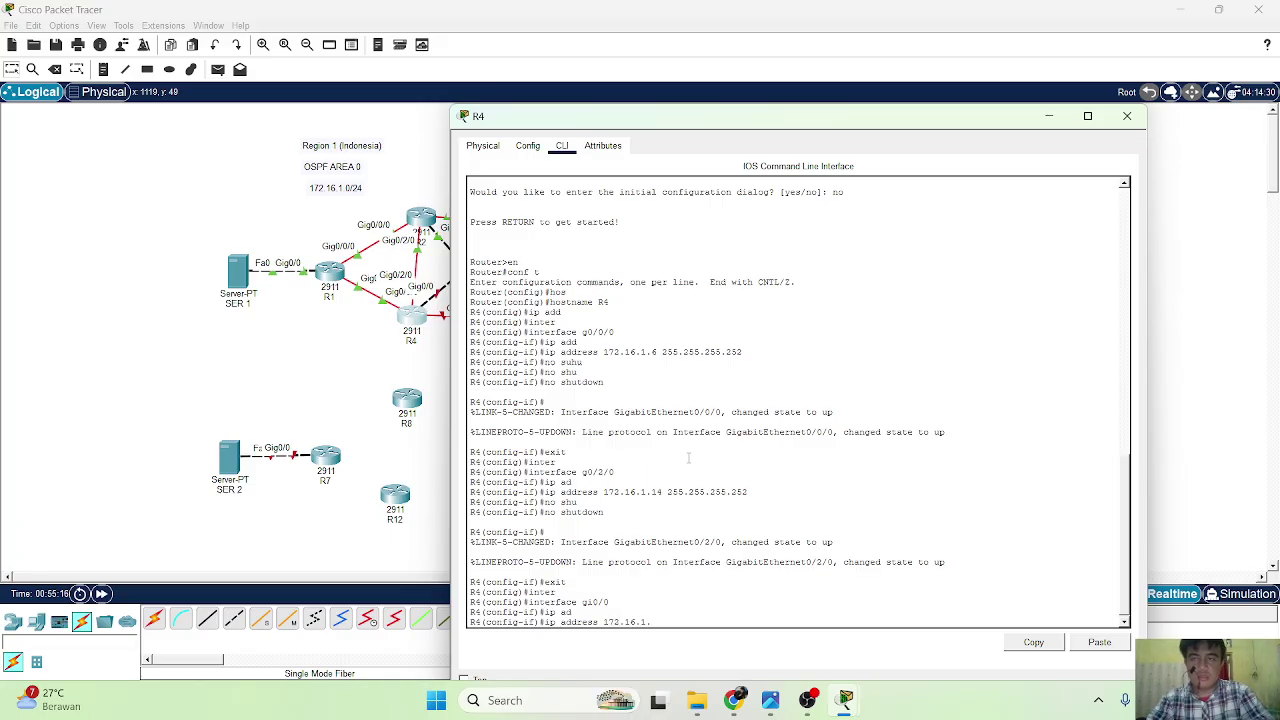
text(.78 255.255.)
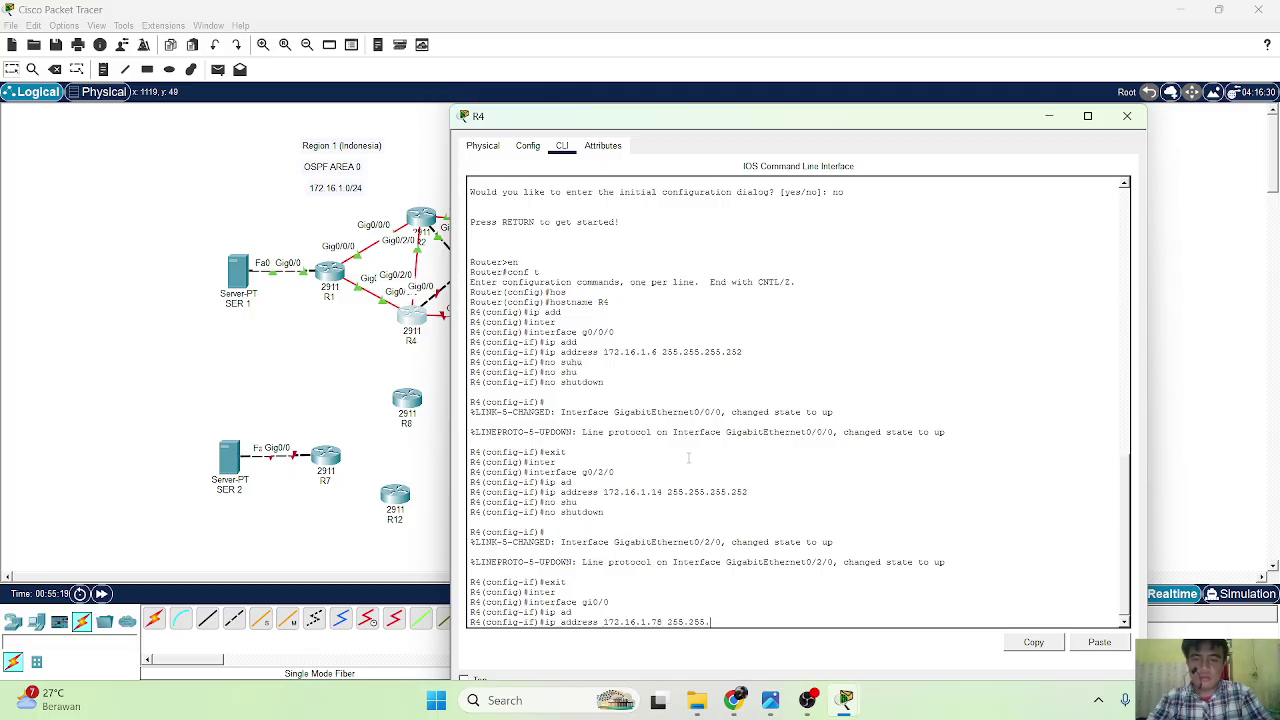
text(255.252)
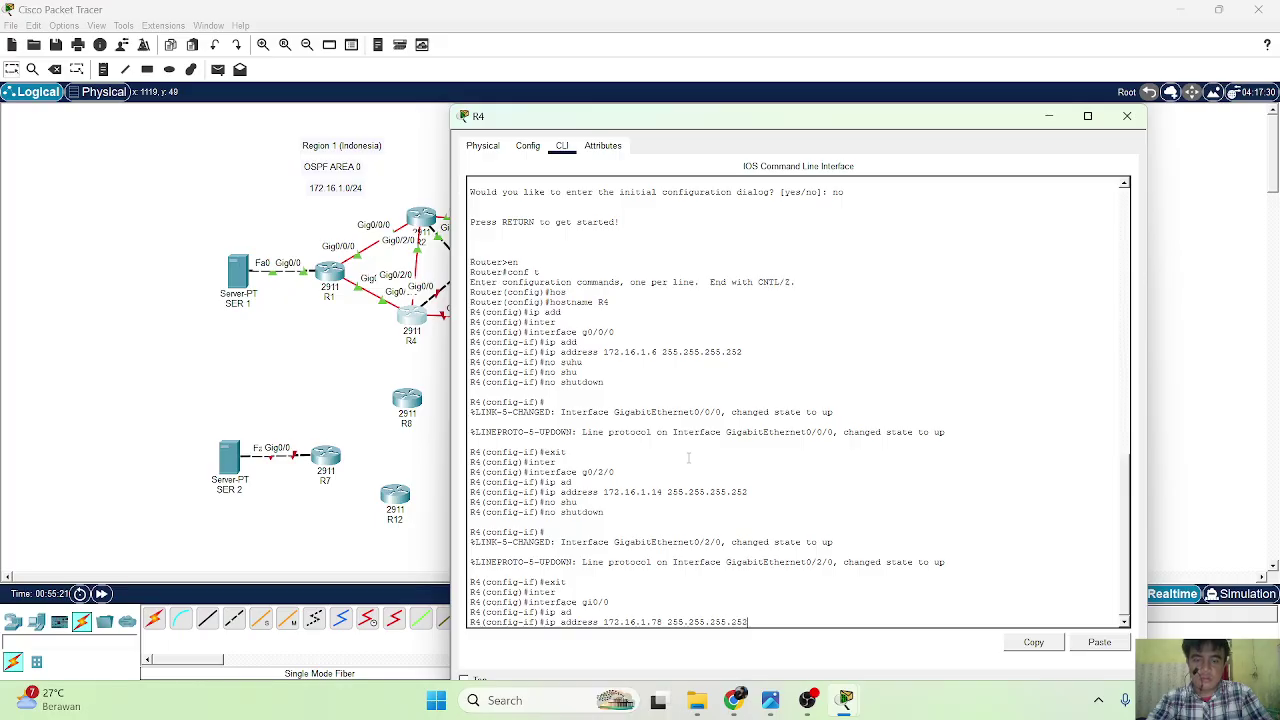
key(Return)
Enable R4's gi0/0 interface with no shutdown and return to global configuration mode.
text(no )
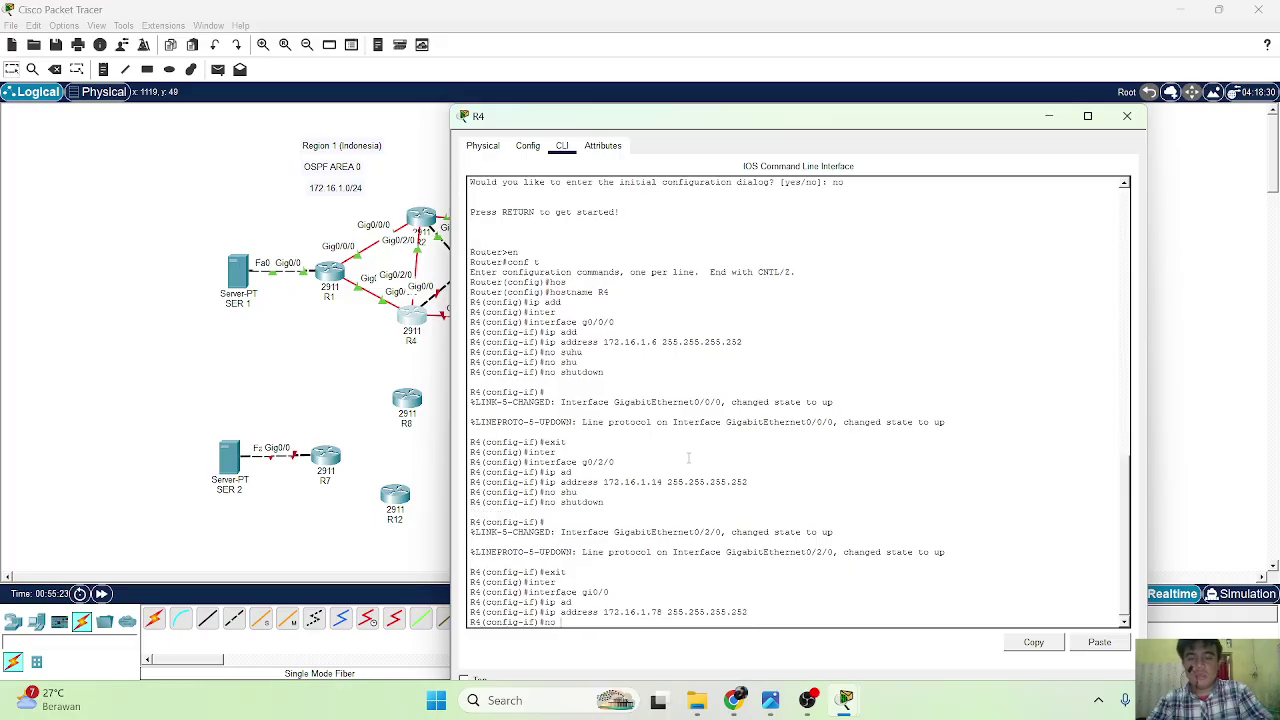
text(shutdown)
key(Return)
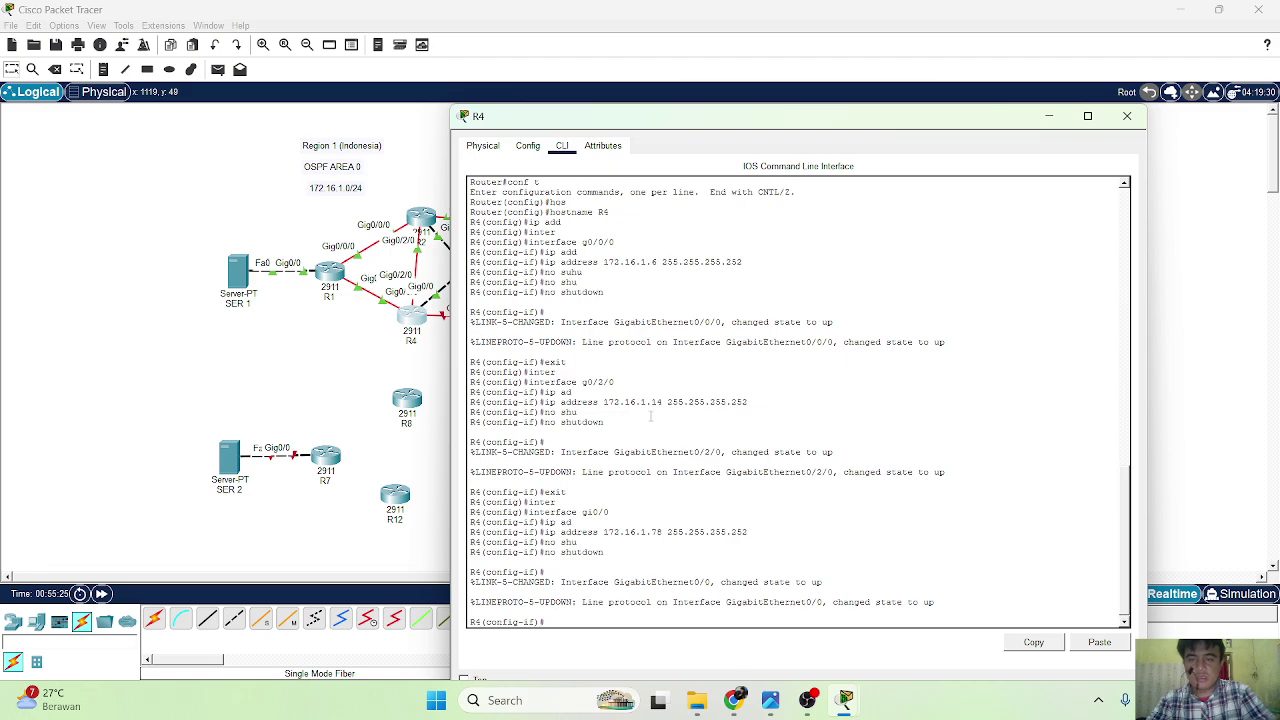
text(exit)
key(Return)
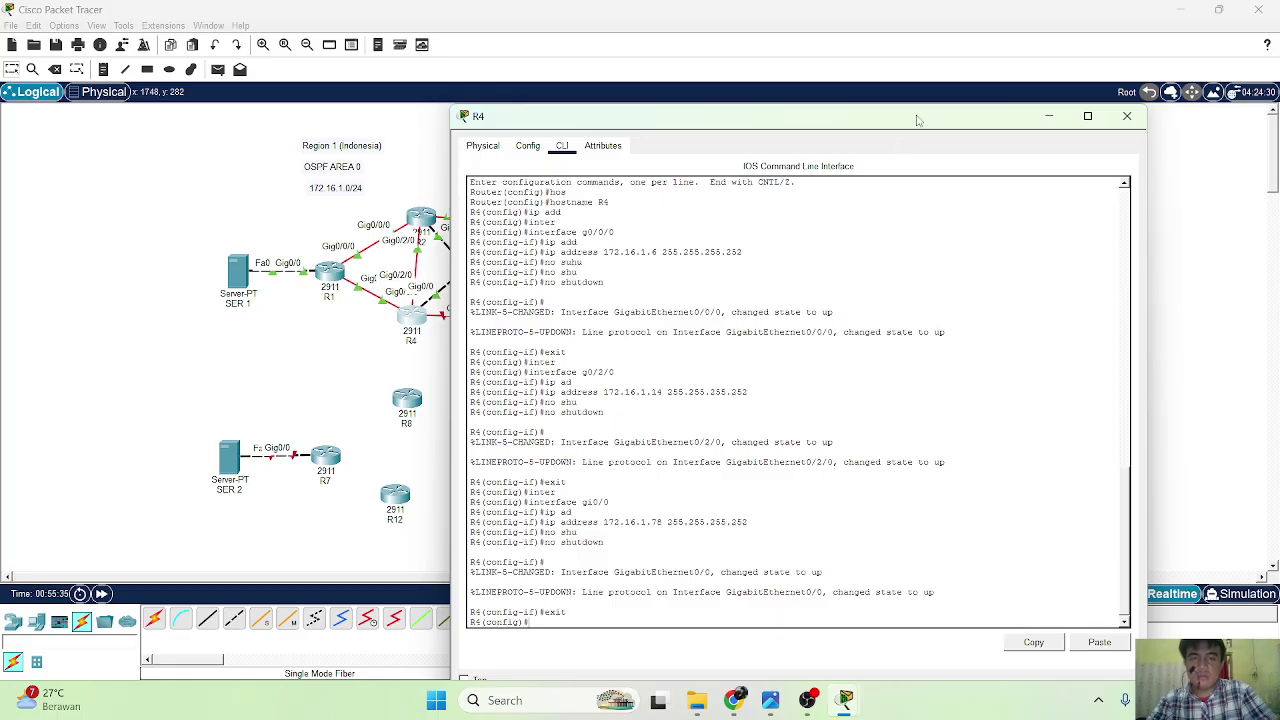
Enter interface configuration mode for g0/1/0 on R4, the link towards R5.
drag(918, 121, 1022, 140)
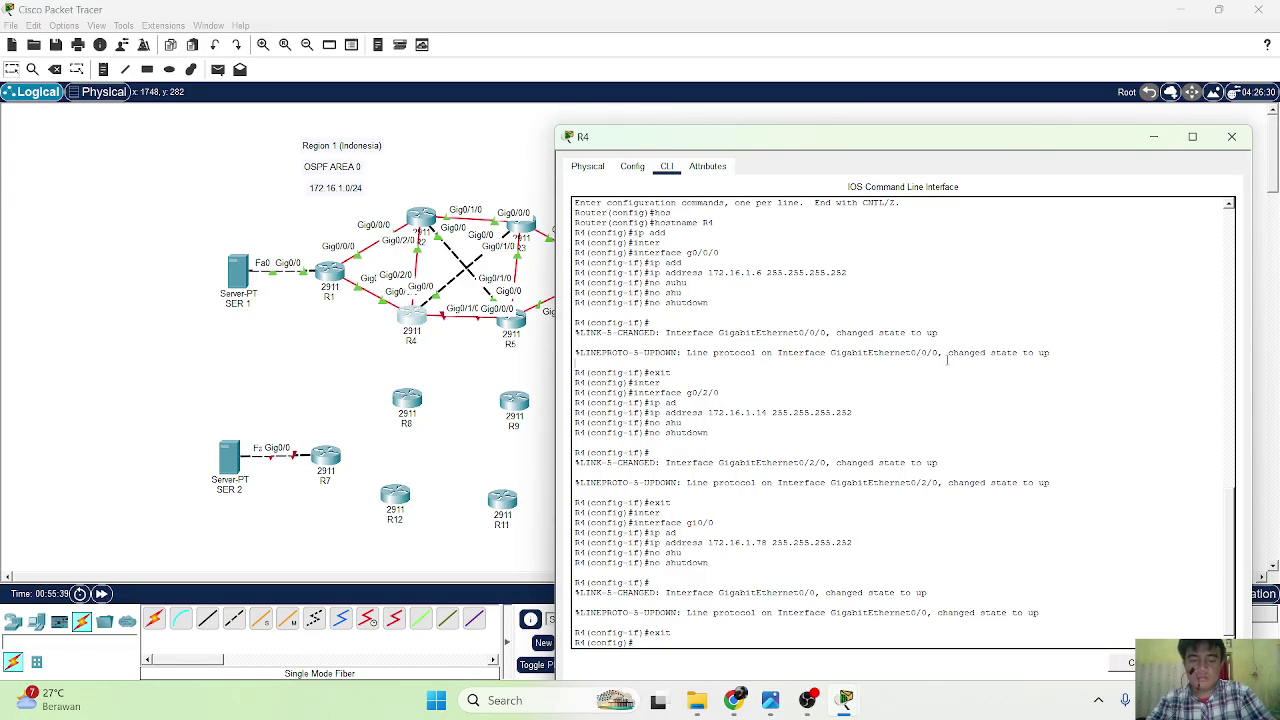
key(Return)
text(exi)
key(BackSpace)
key(BackSpace)
text(inter)
key(Tab)
text(g0/1/0)
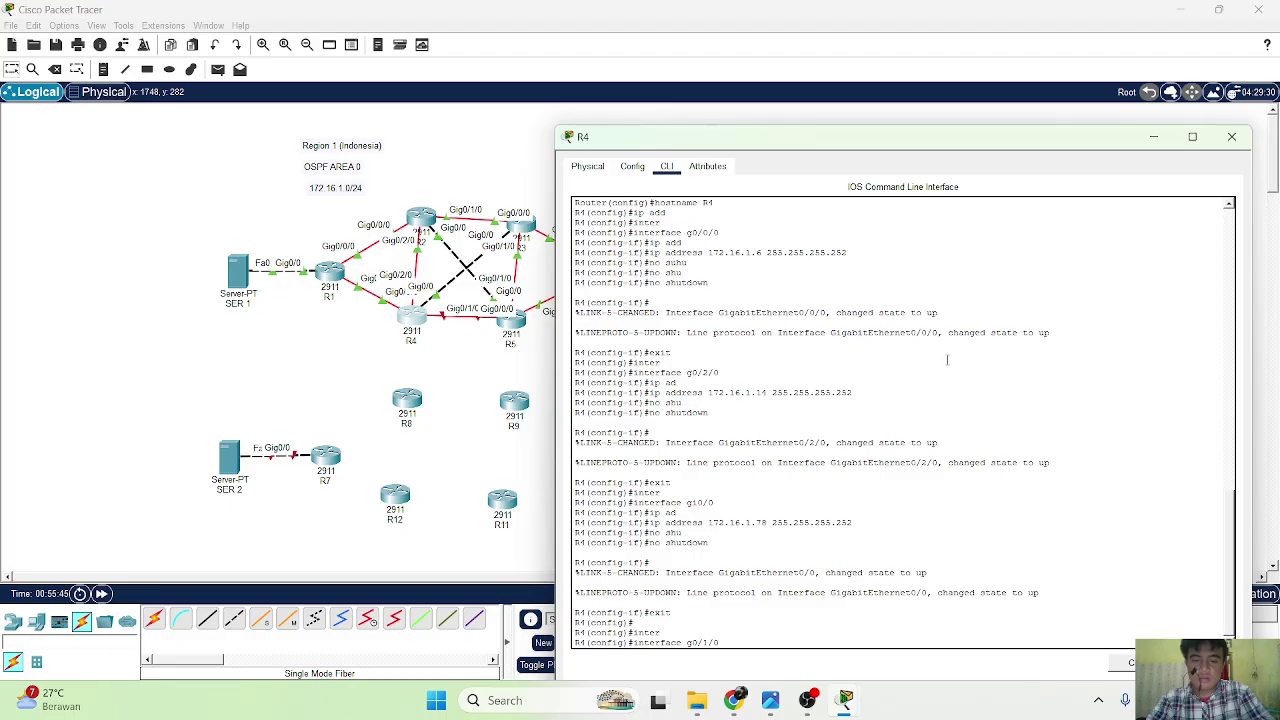
key(Return)
Assign the IP address 172.16.1.29 with mask 255.255.255.252 to R4's g0/1/0 interface.
text(ip add)
key(Tab)
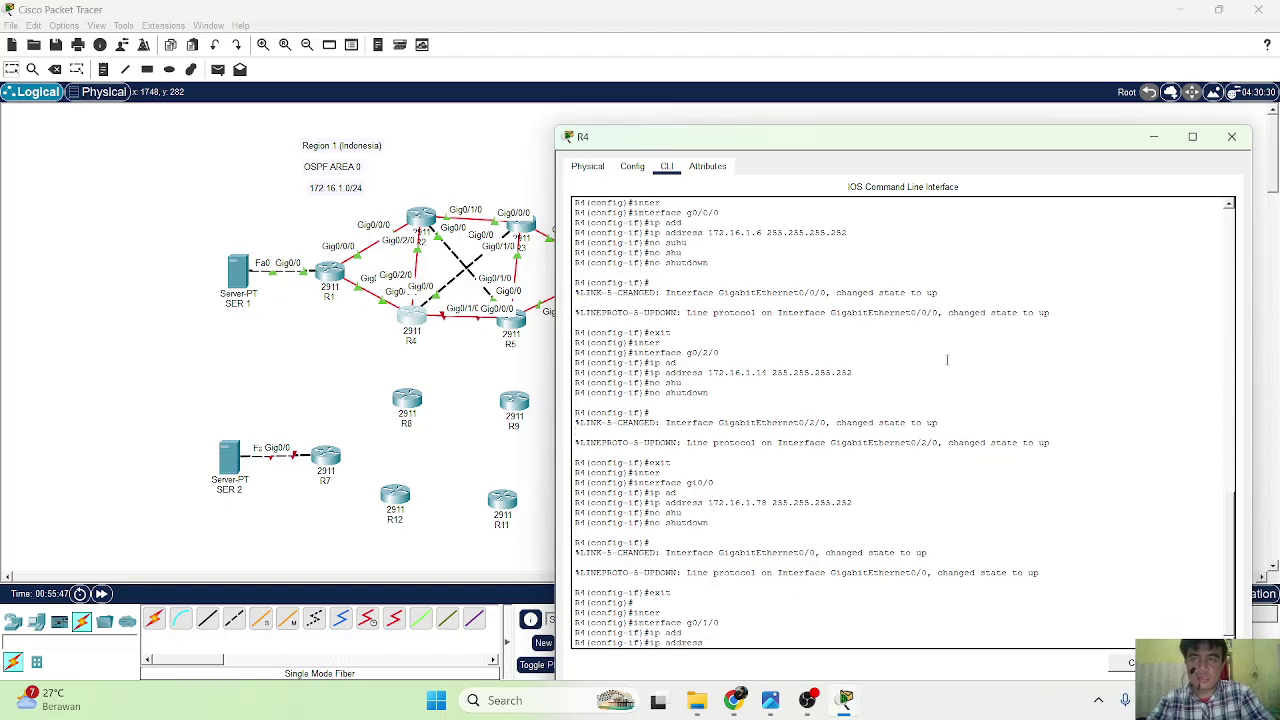
text(172.16.)
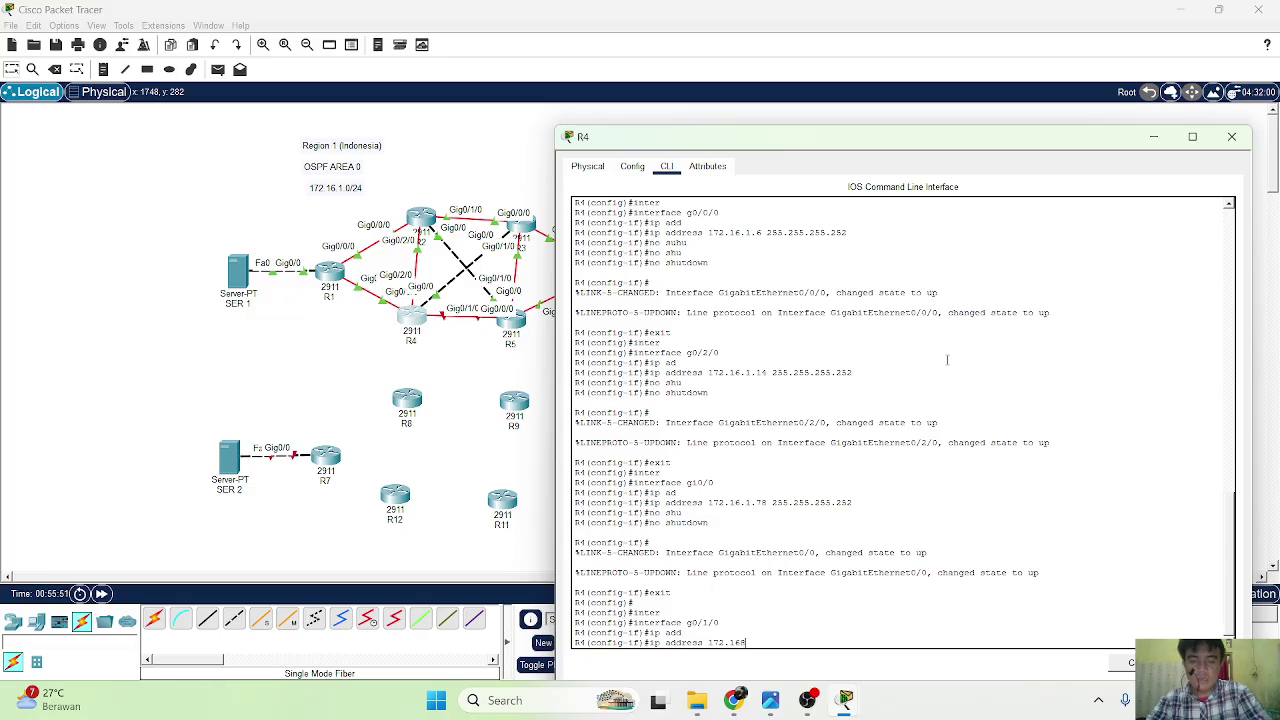
text(1)
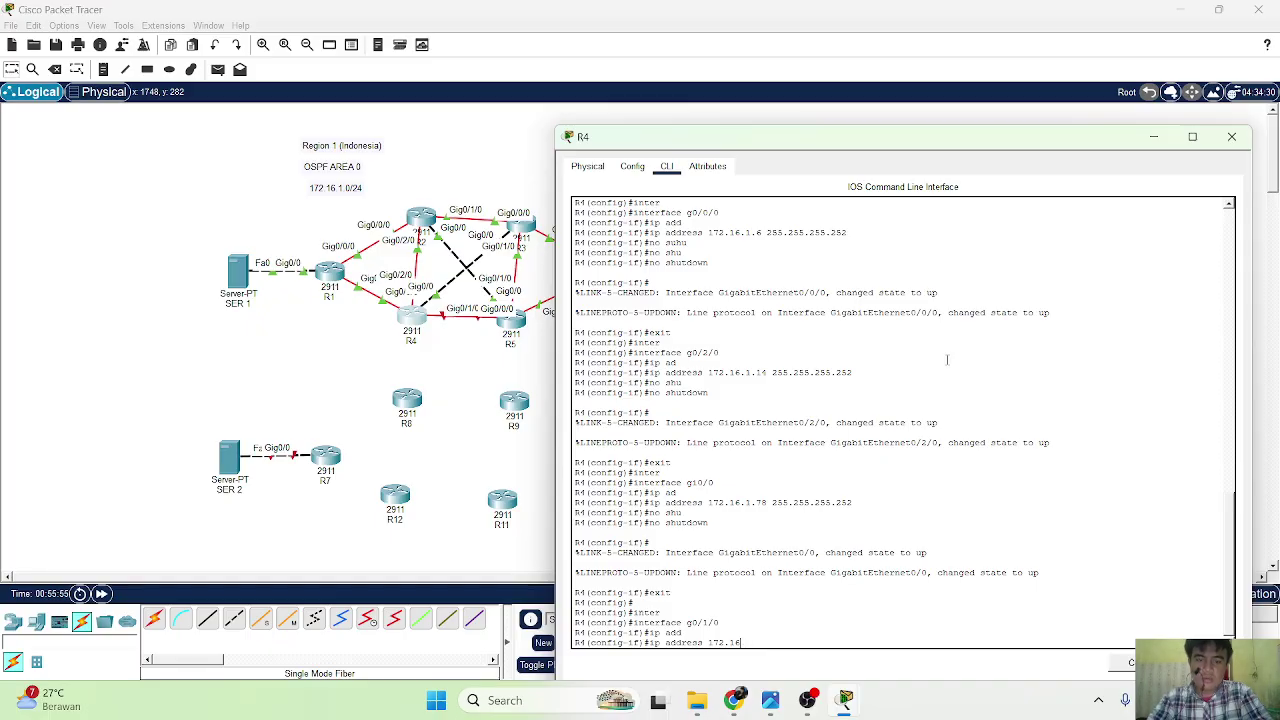
text(1)
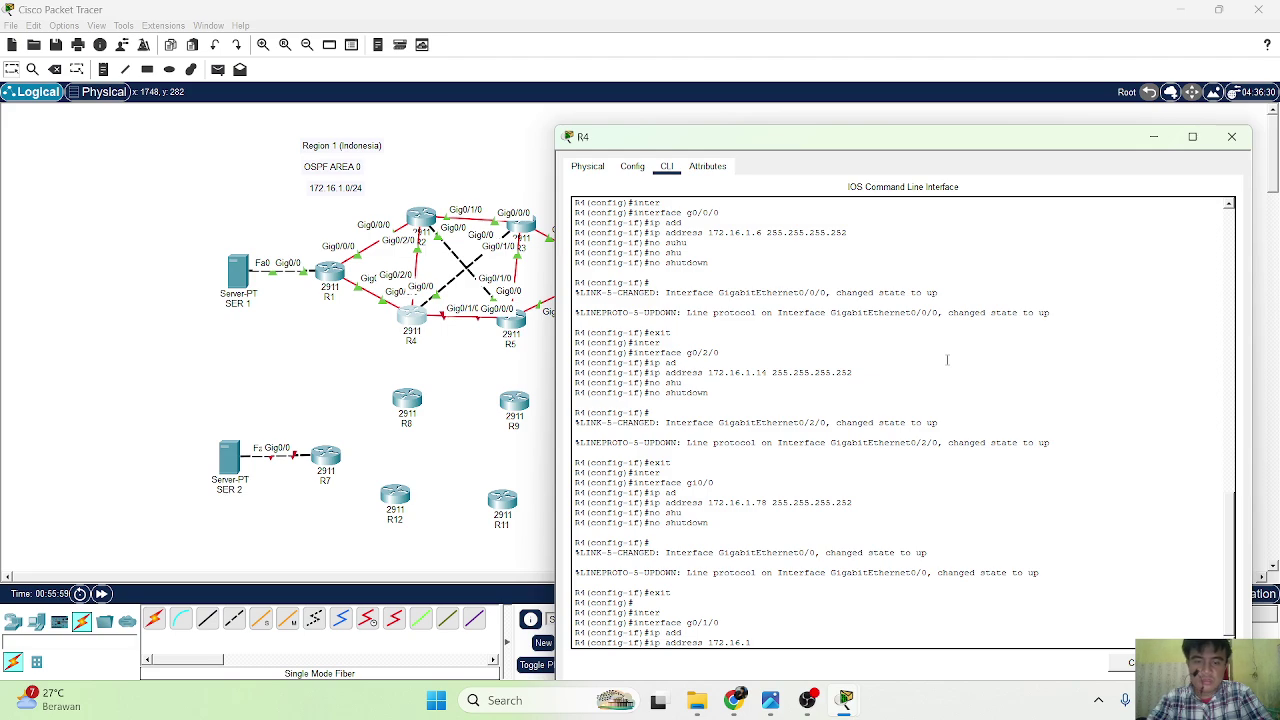
text(.29)
key(Return)
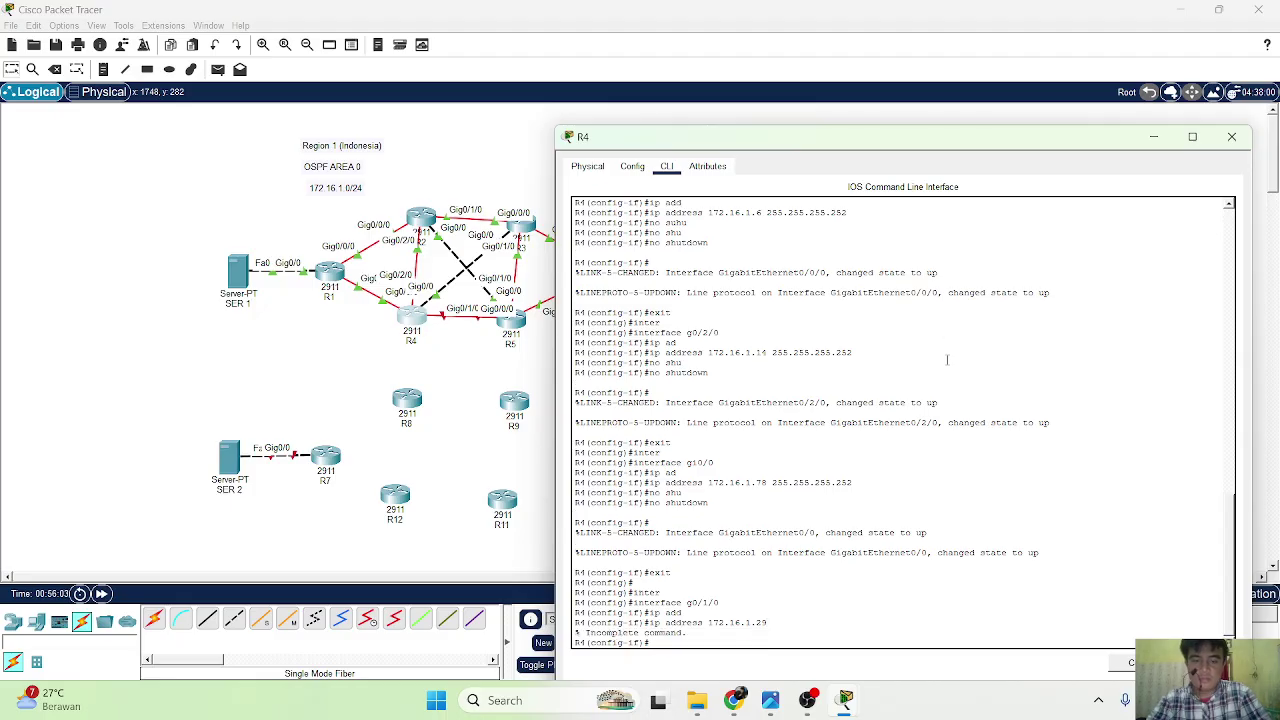
key(Up)
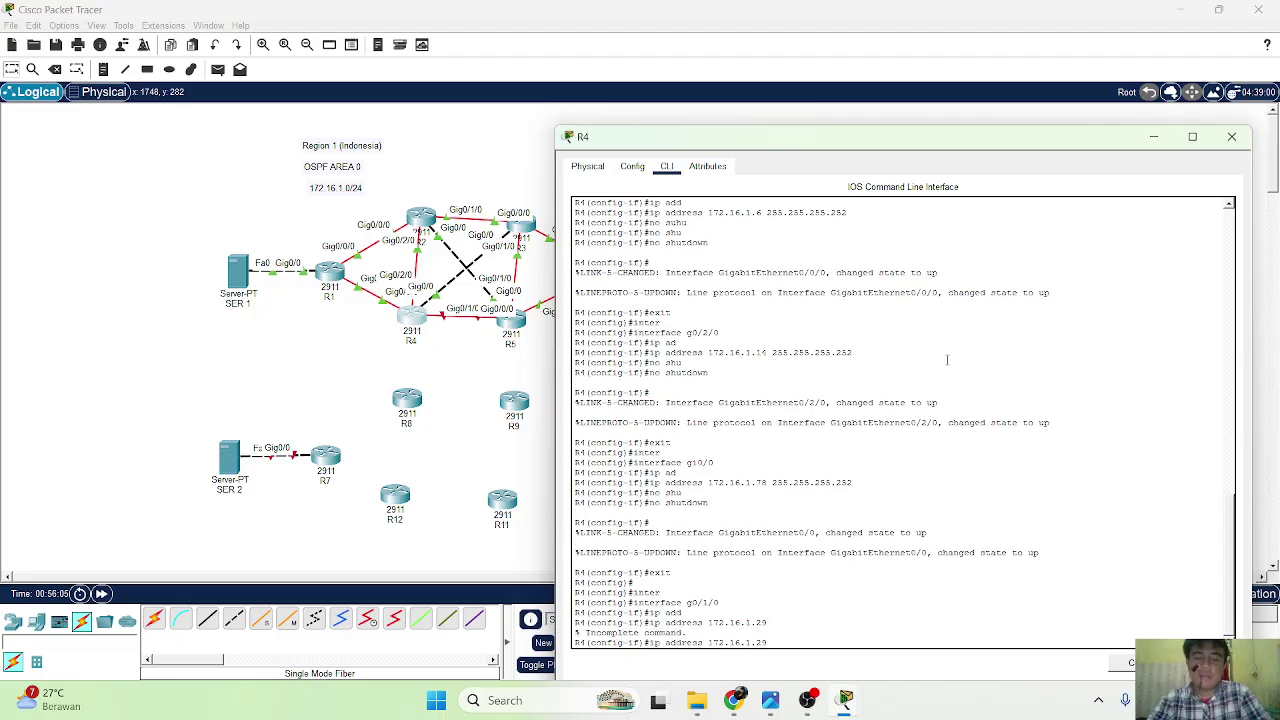
text(255.255.255.252)
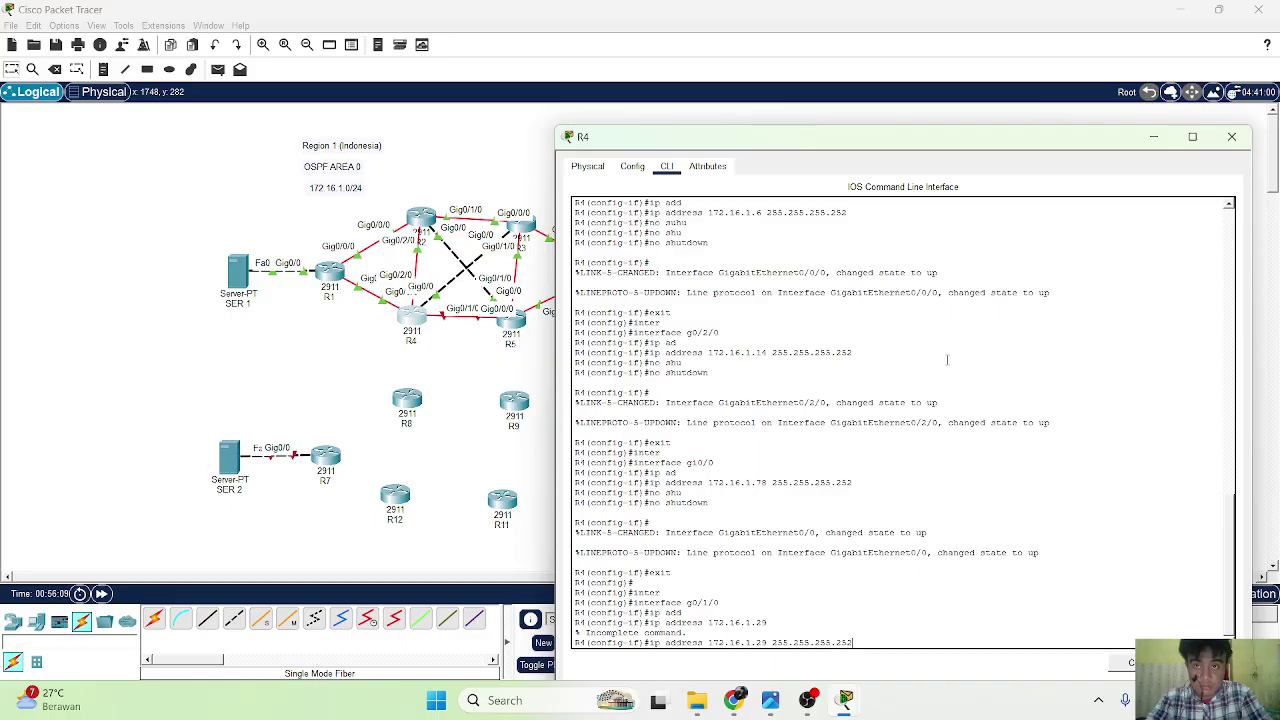
key(Return)
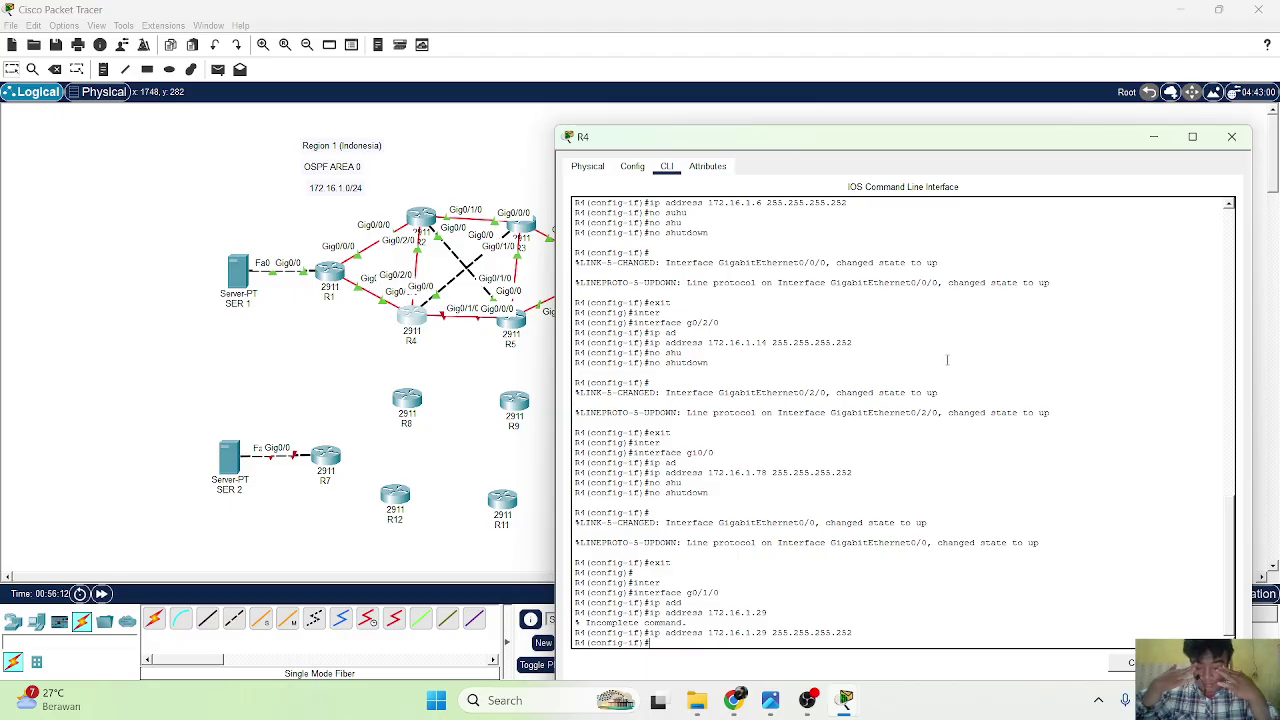
Enable R4's g0/1/0 interface with no shutdown.
text(no shu)
key(Tab)
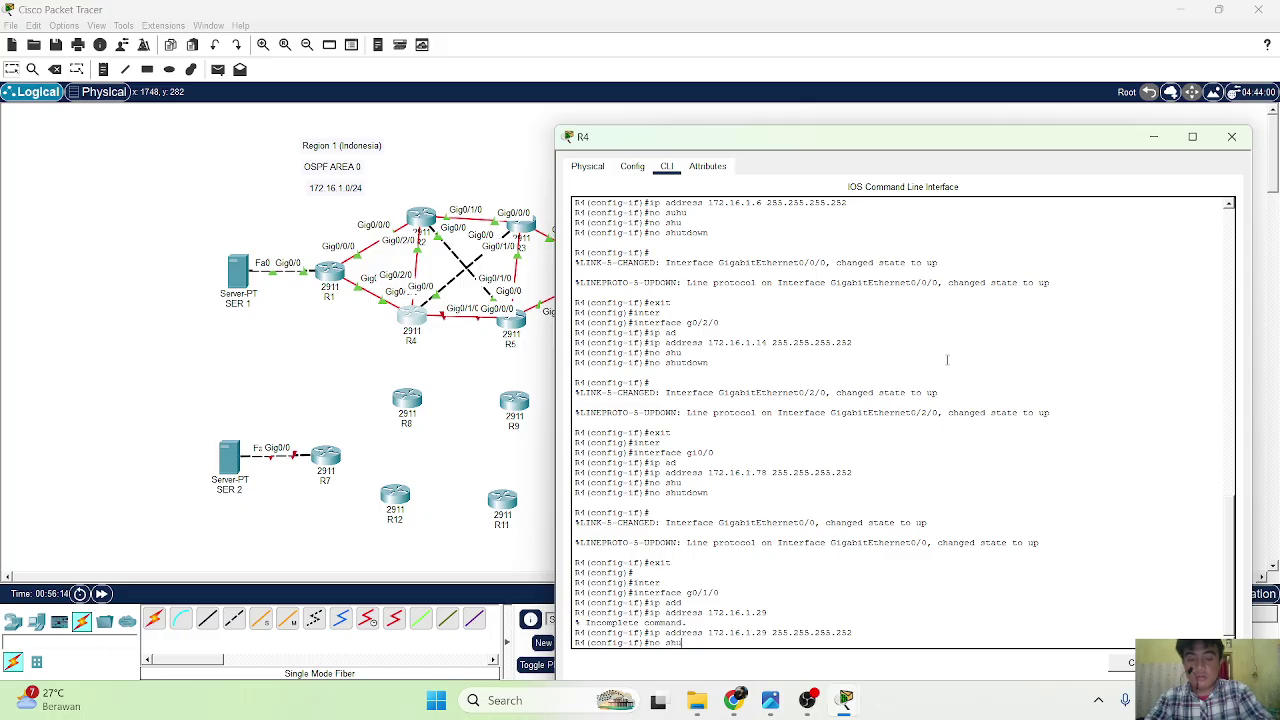
key(Return)
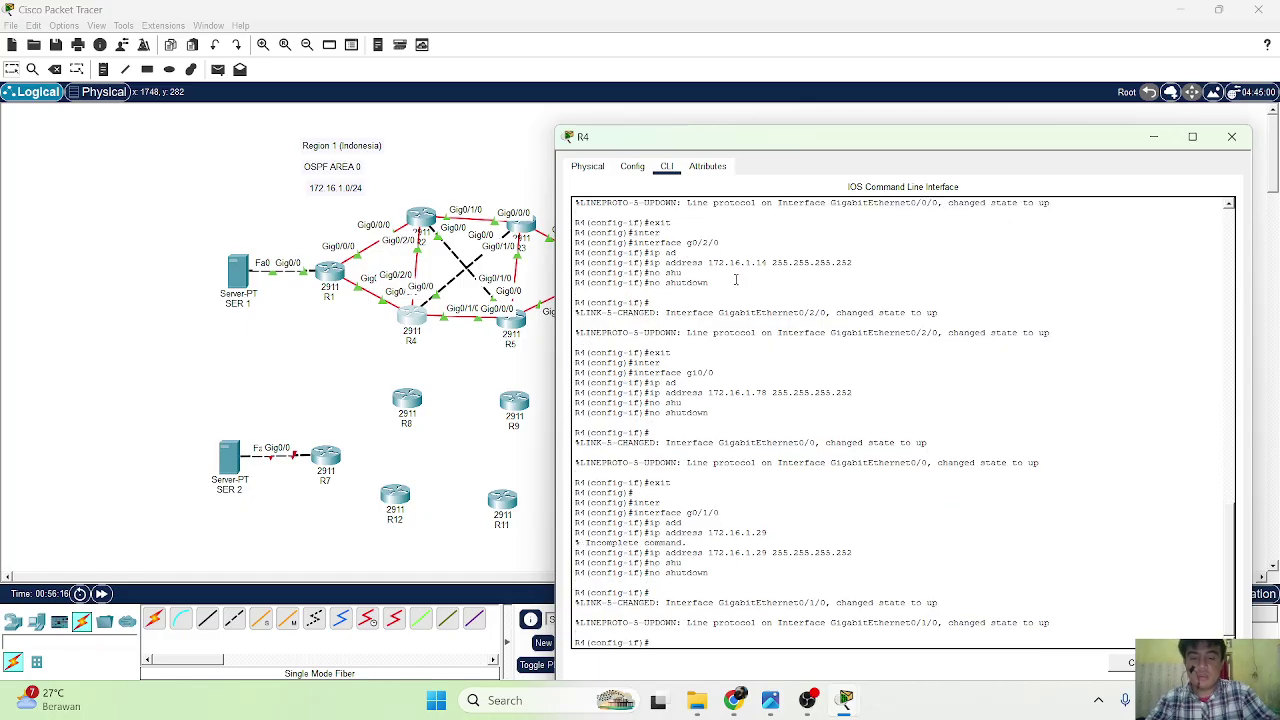
Leave configuration mode on R4, save its configuration with wr and return to the topology.
text(end)
key(Return)
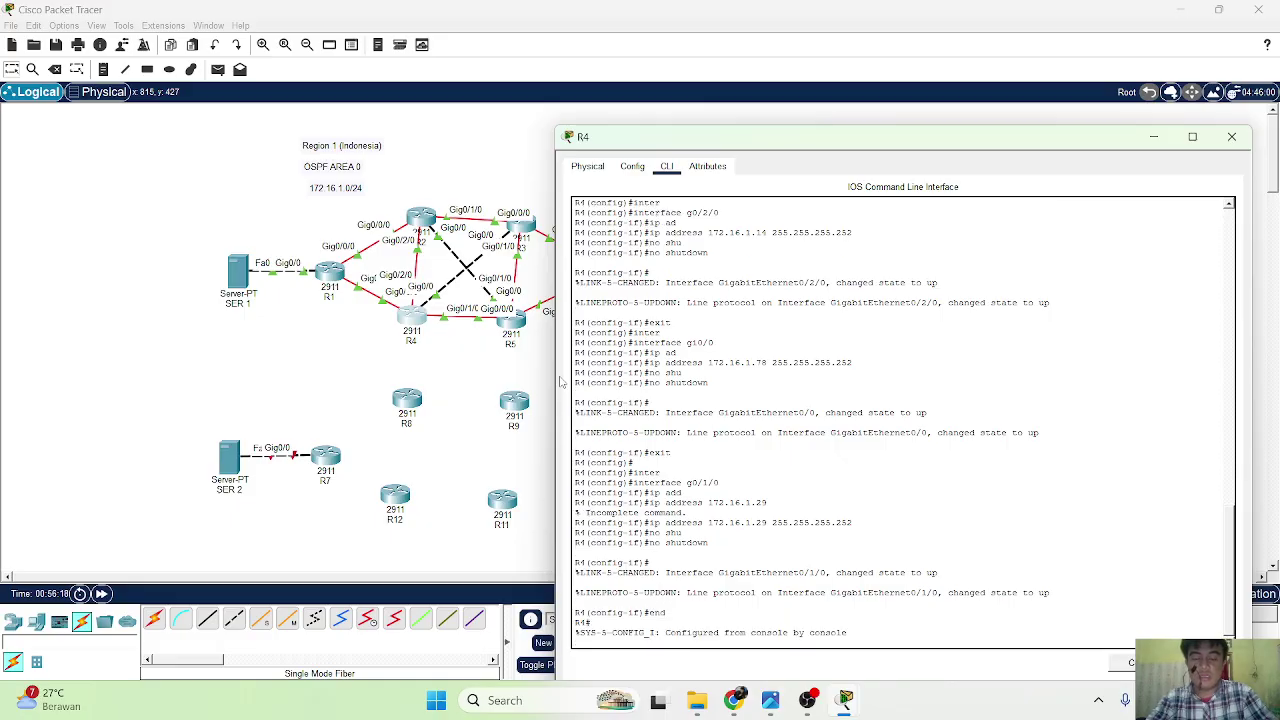
text(wr)
key(Return)
click(366, 372)
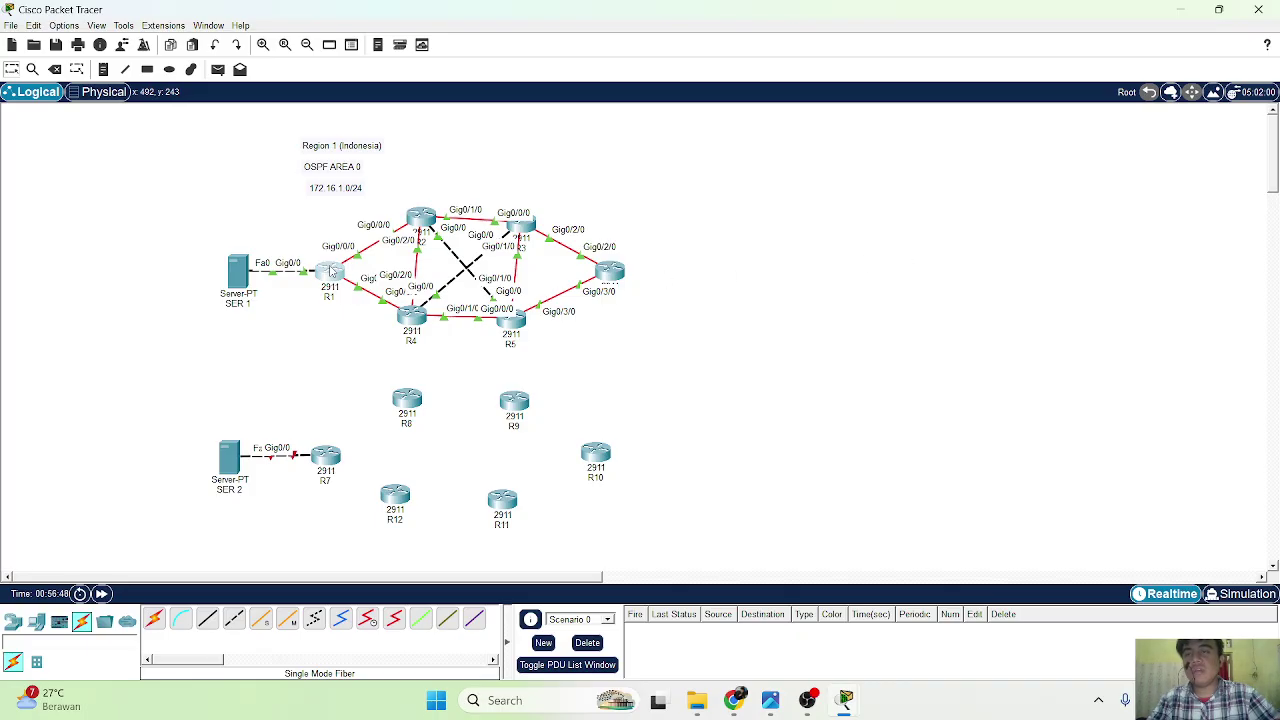
Open R1's command line and enter privileged mode, followed by global configuration mode.
click(331, 271)
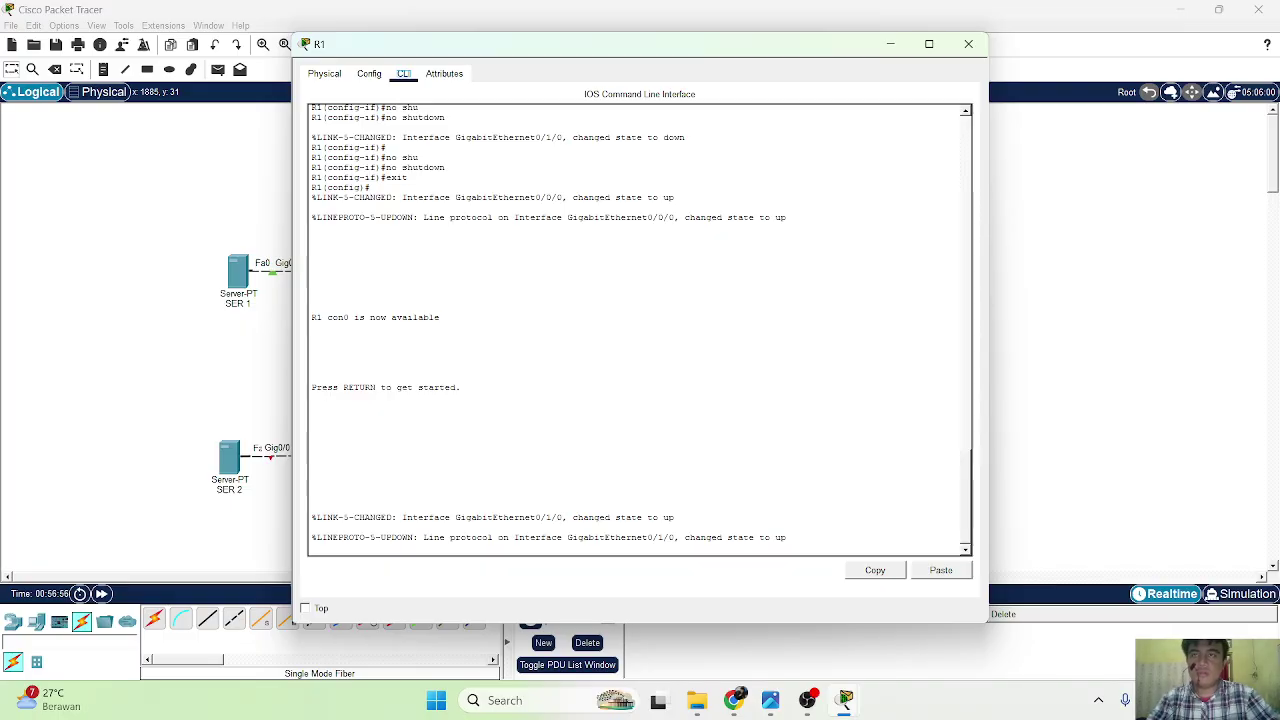
key(alt+Tab)
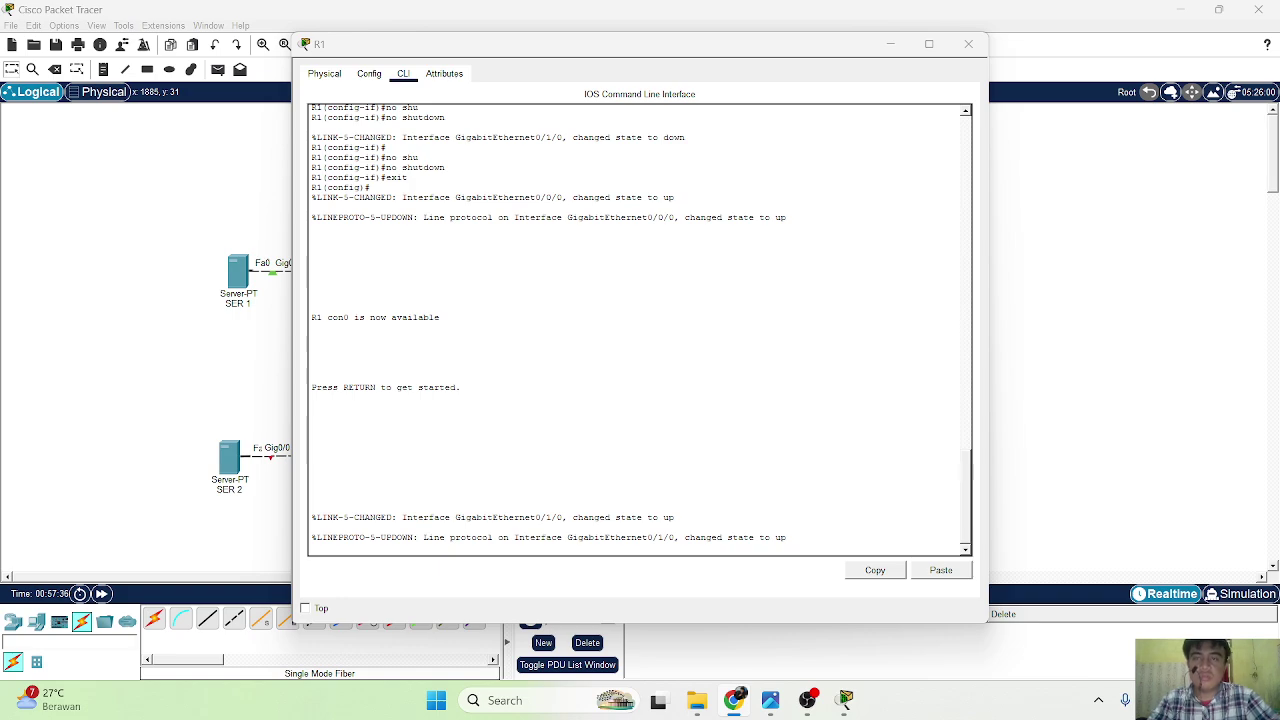
click(773, 276)
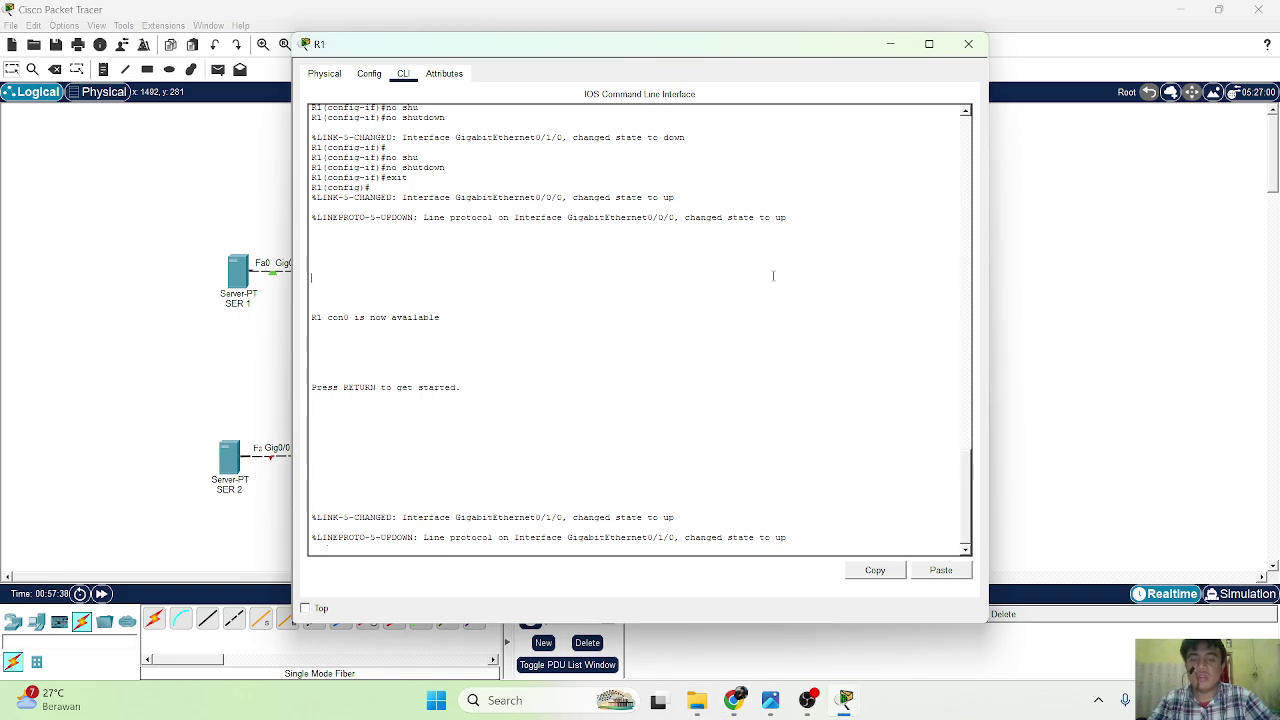
key(Return)
text(en)
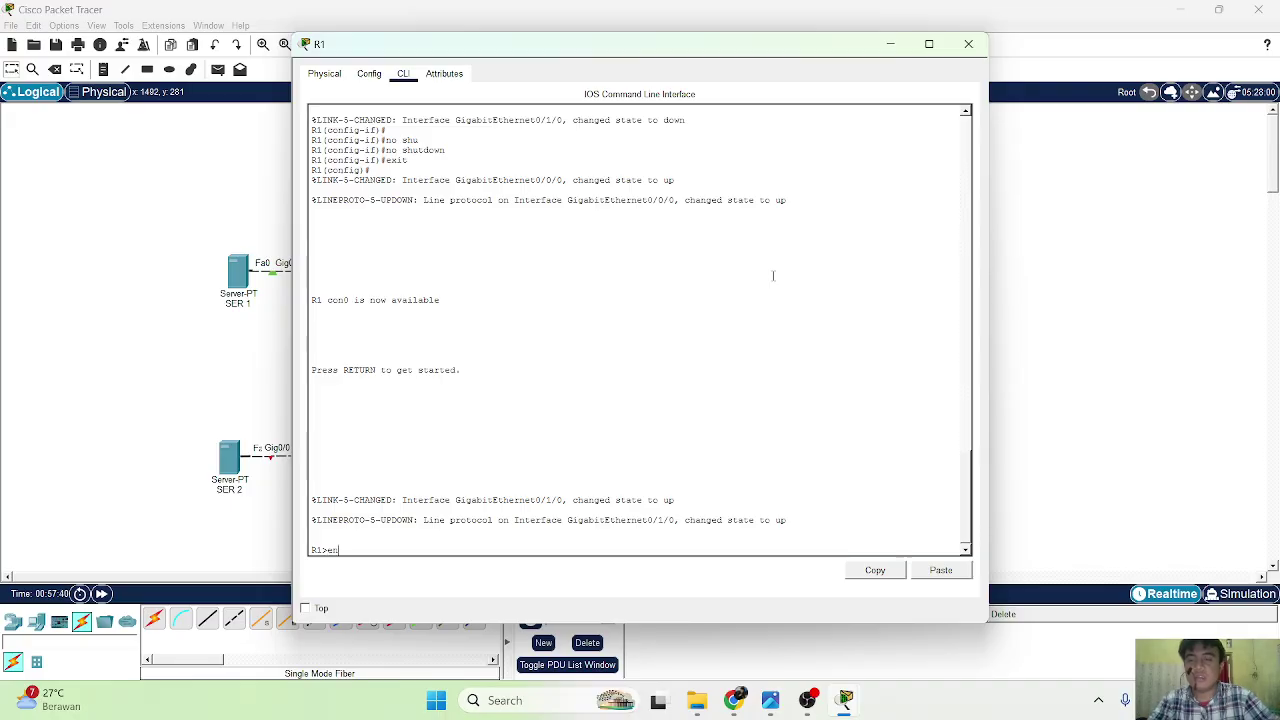
key(Return)
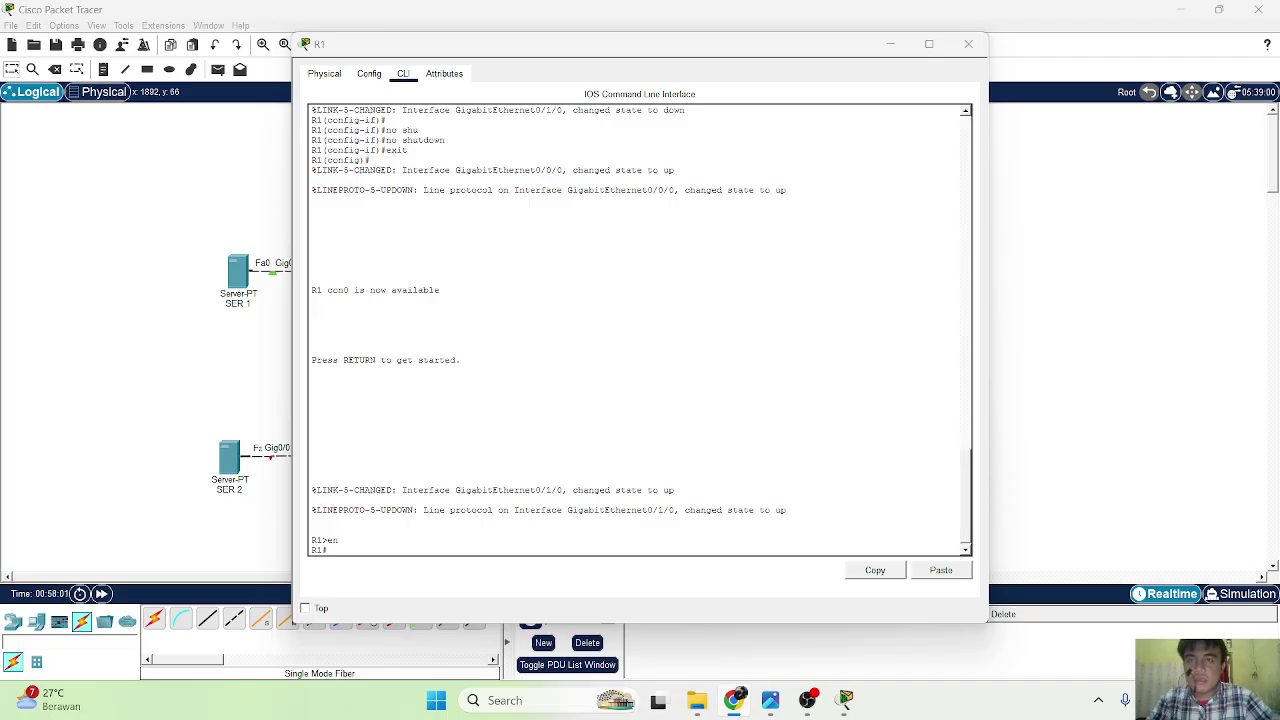
drag(759, 49, 925, 68)
scroll(728, 215, up, 10)
scroll(731, 238, down, 10)
text(conf t)
key(Return)
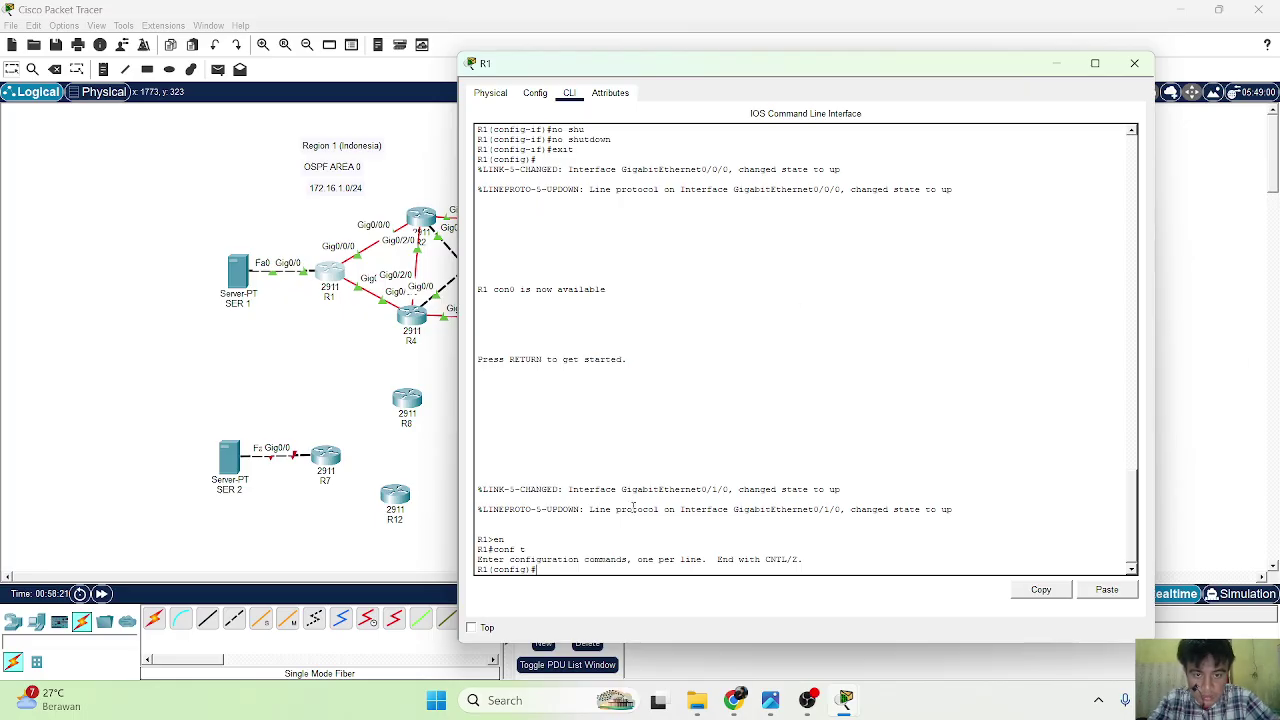
Start OSPF process 1 on R1 with router ospf 1.
text(router)
key(Tab)
text(r )
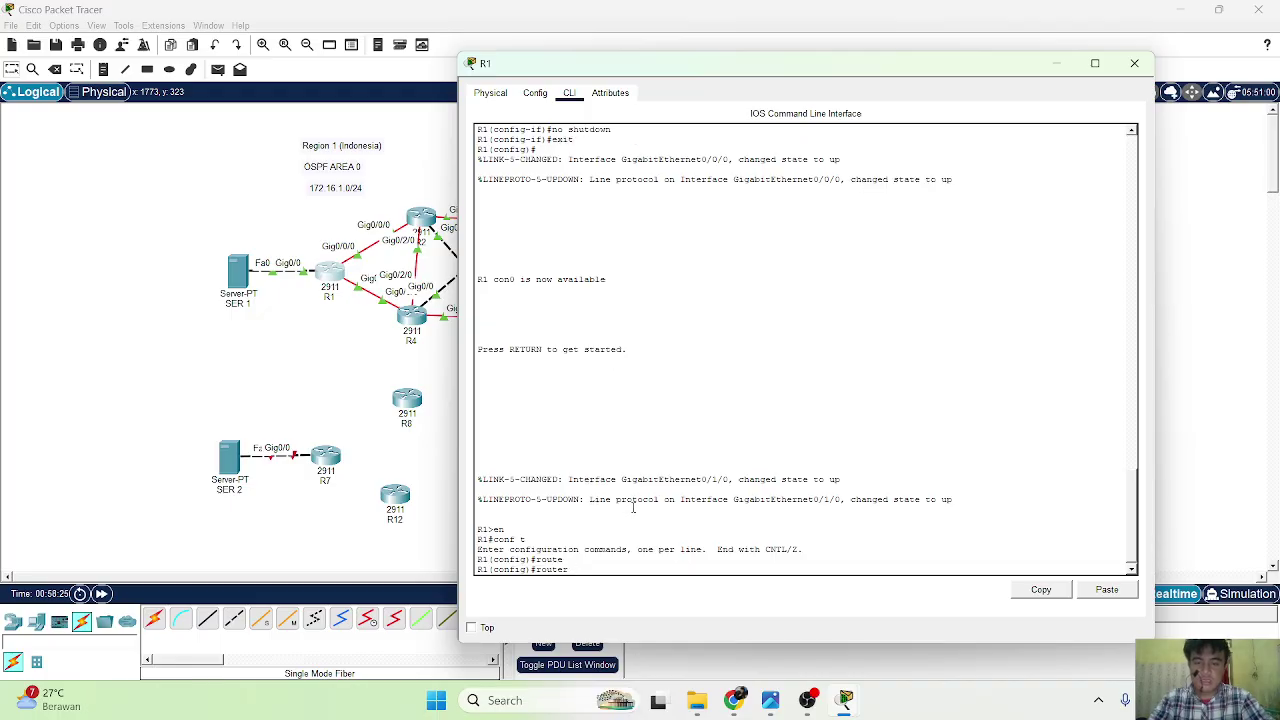
text(os)
key(Tab)
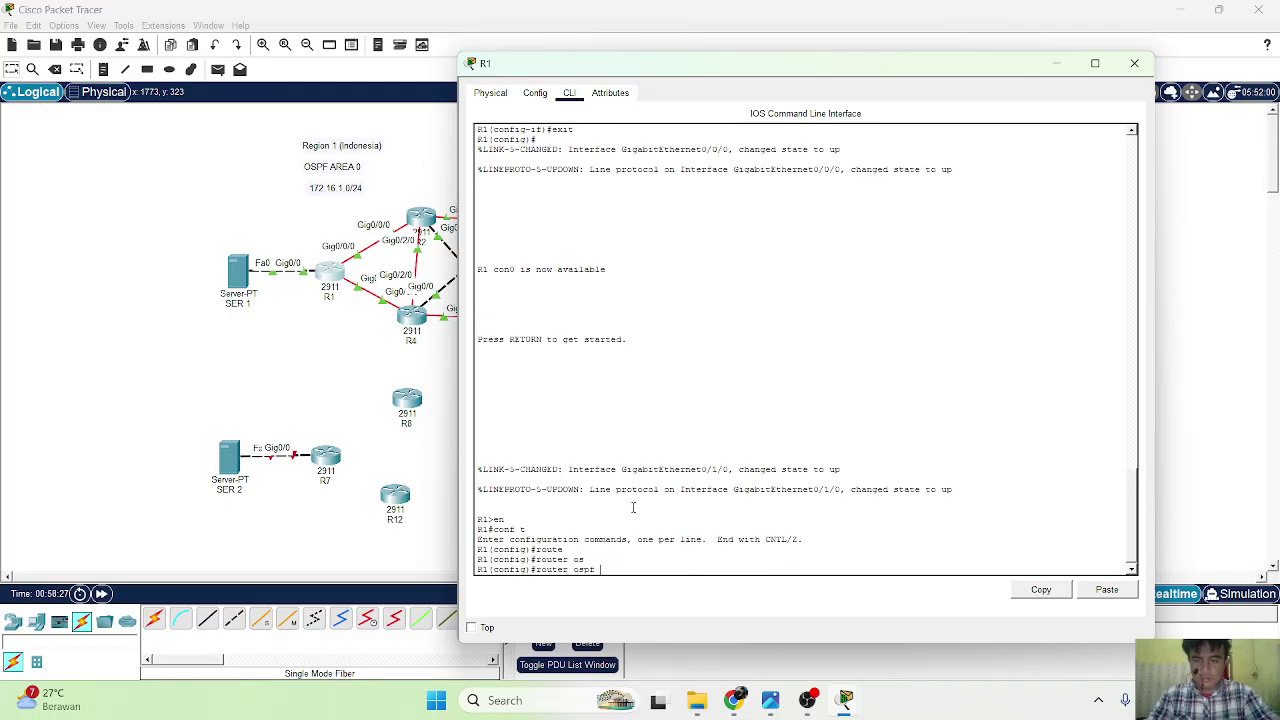
text(1)
key(Return)
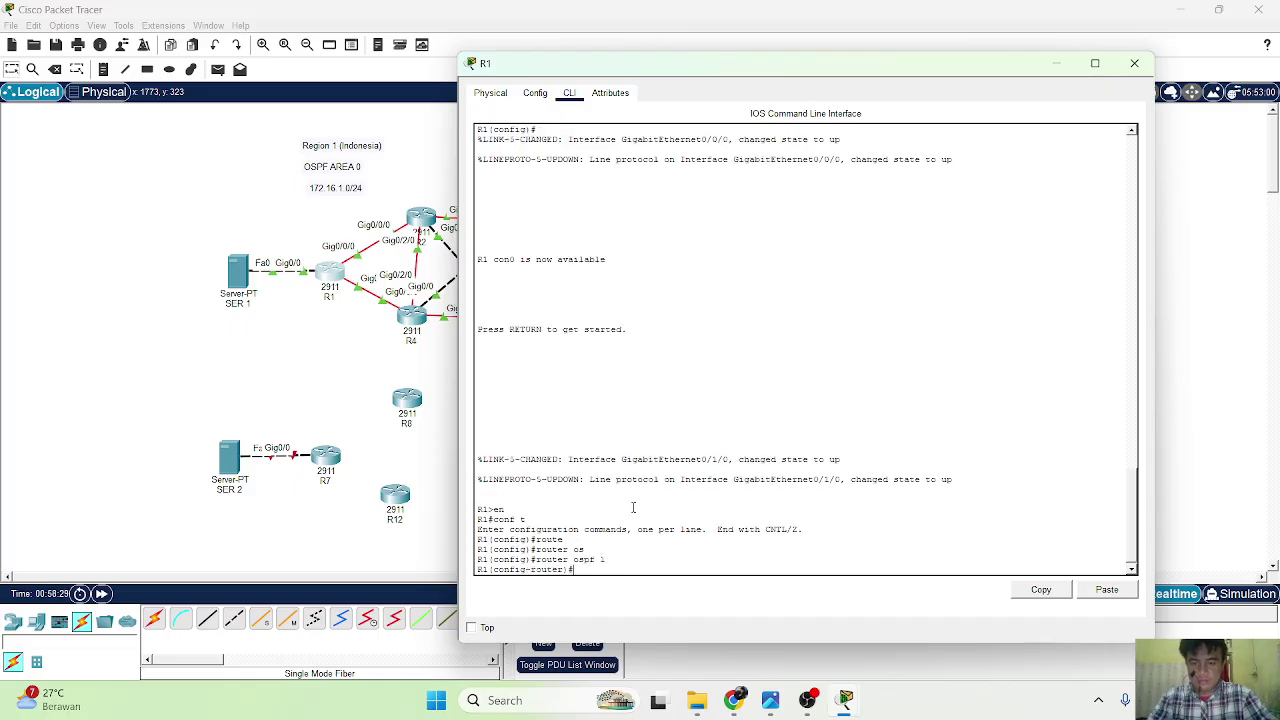
Advertise network 172.16.1.0 with wildcard mask 0.0.0.255 in area 0 on R1.
text(net)
key(Tab)
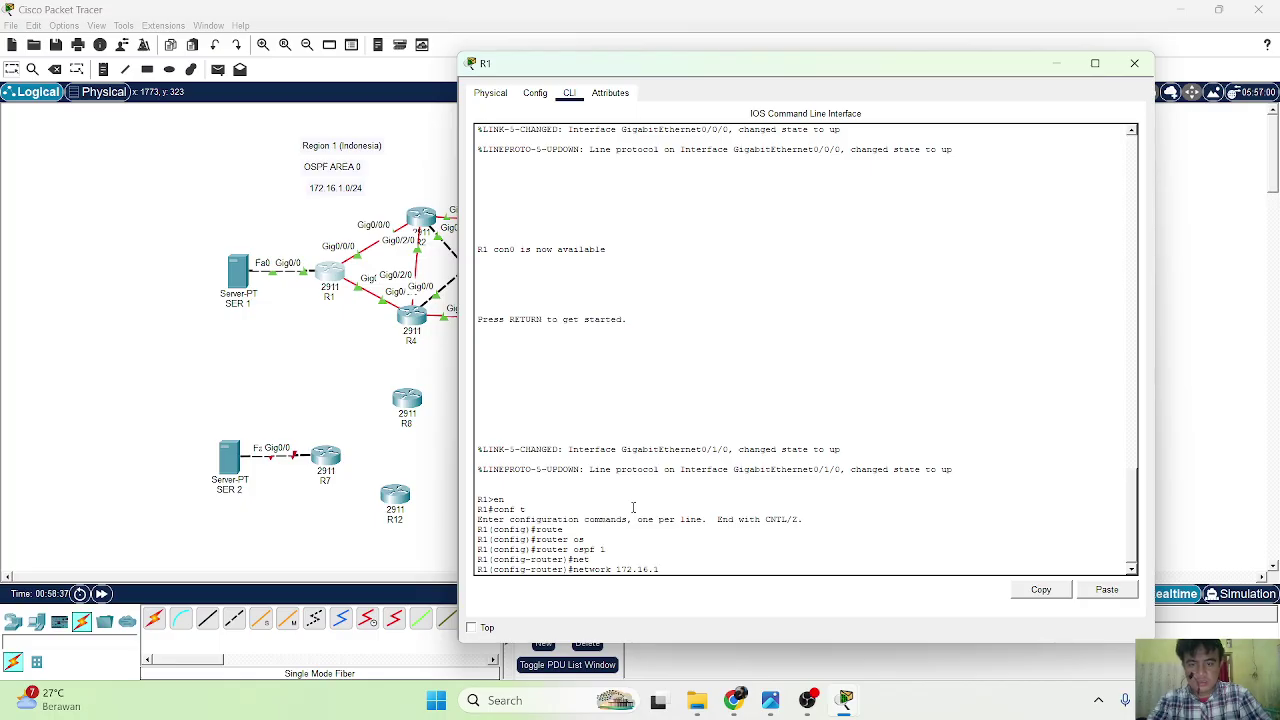
text(172.16.1.0)
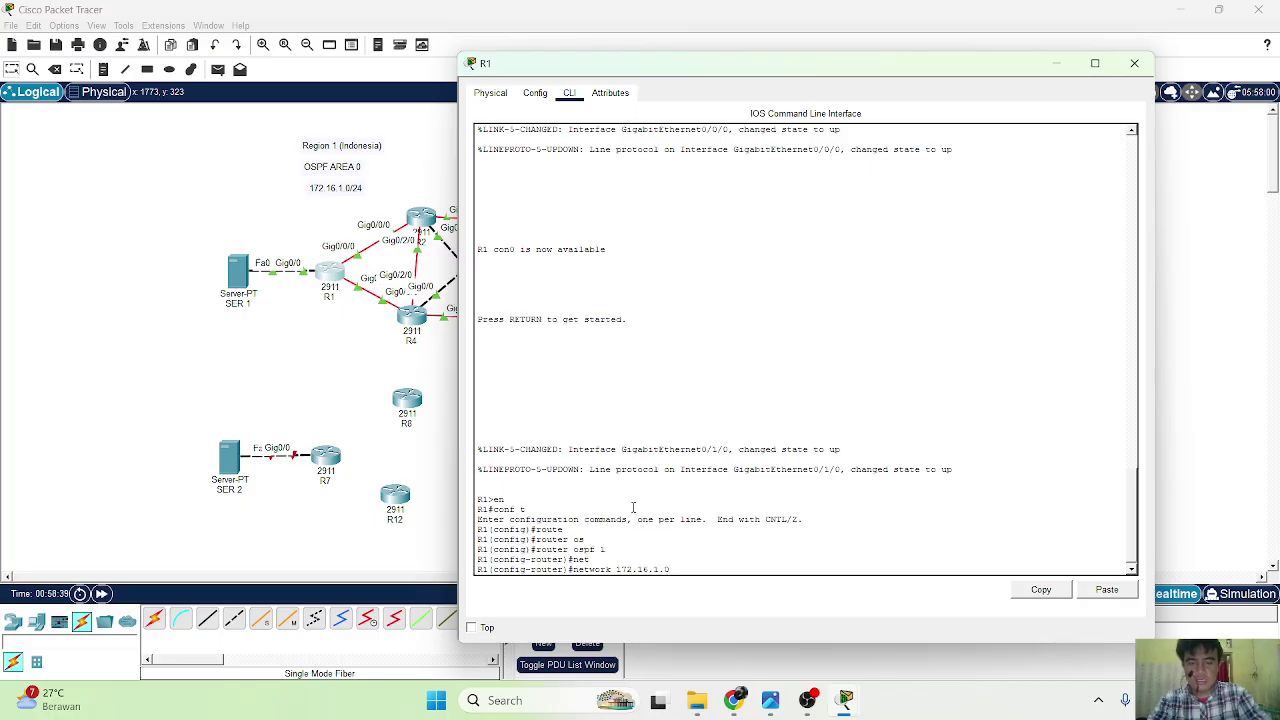
text( 0.0)
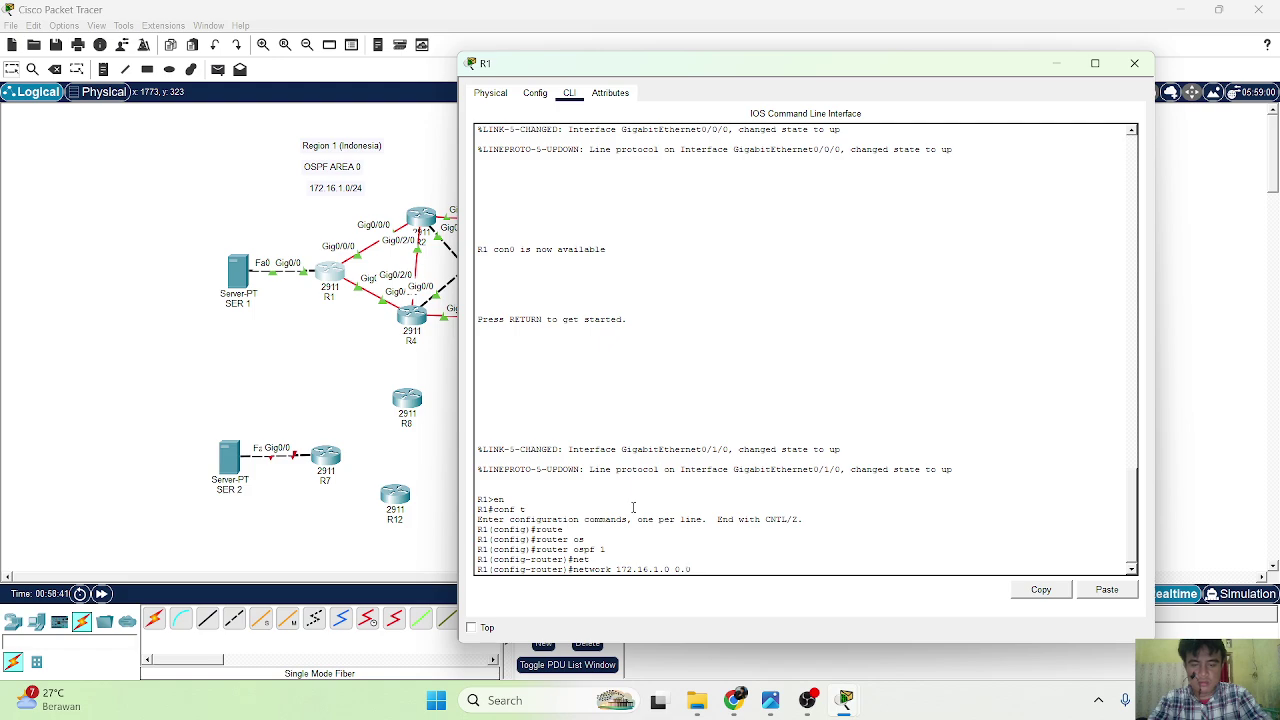
text(.0.255)
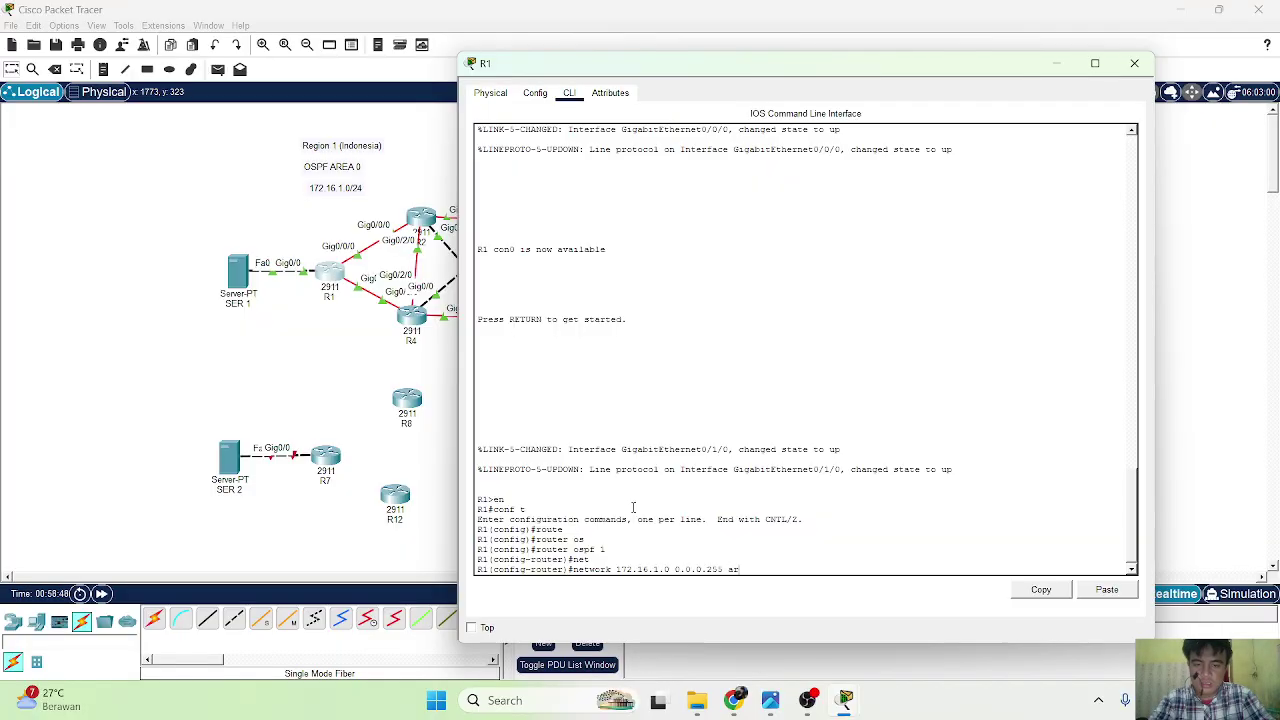
text( ar)
key(Tab)
text(0)
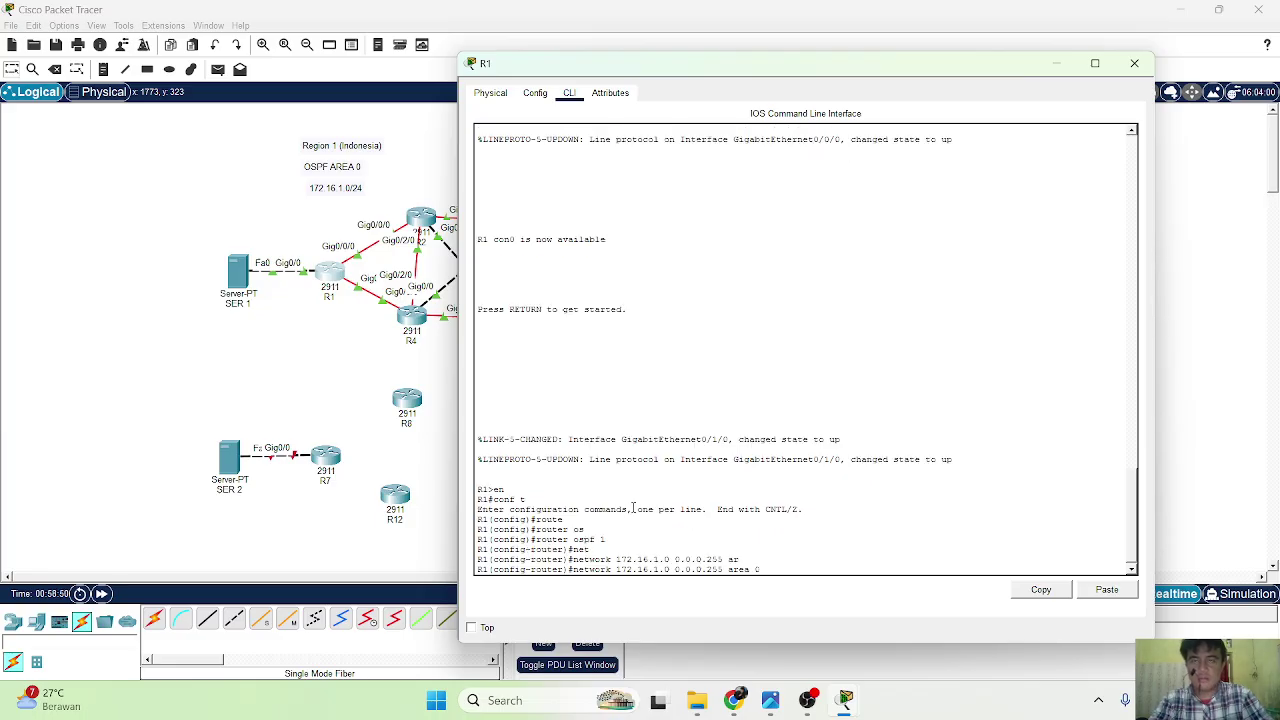
key(Return)
Set gi0/0 as a passive interface in R1's OSPF process.
text(pass)
key(Tab)
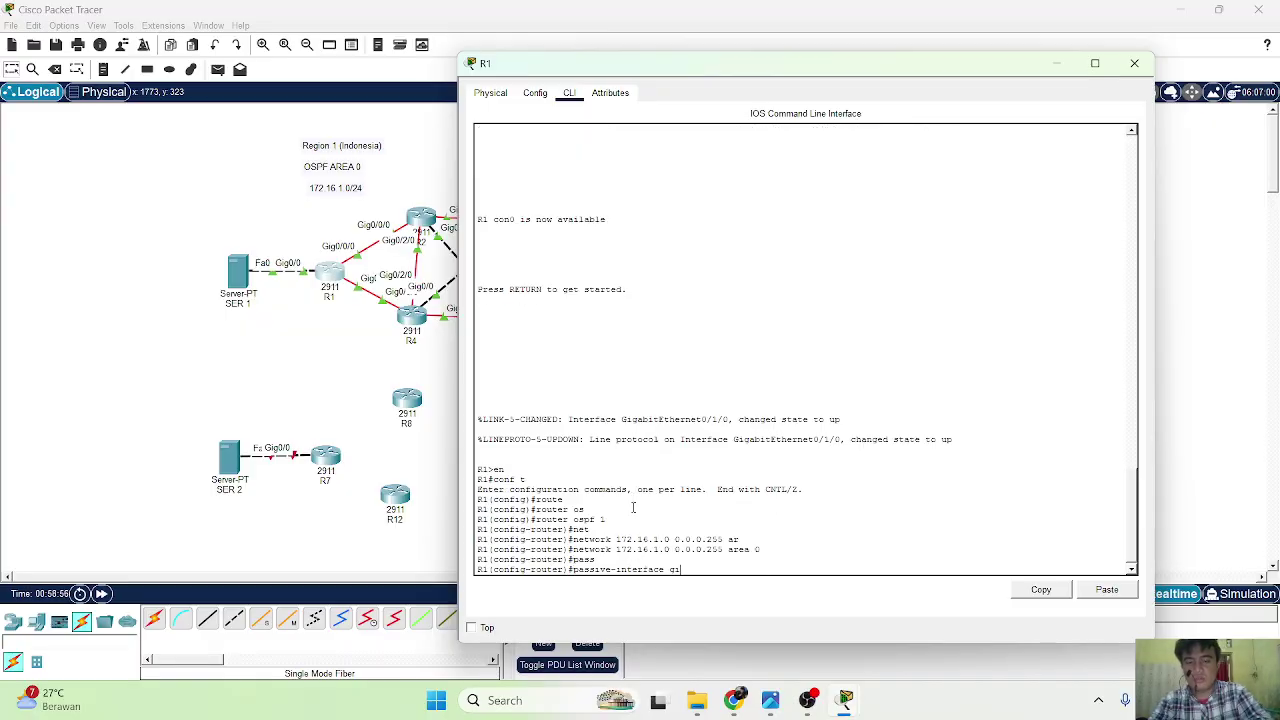
text(gi0/0)
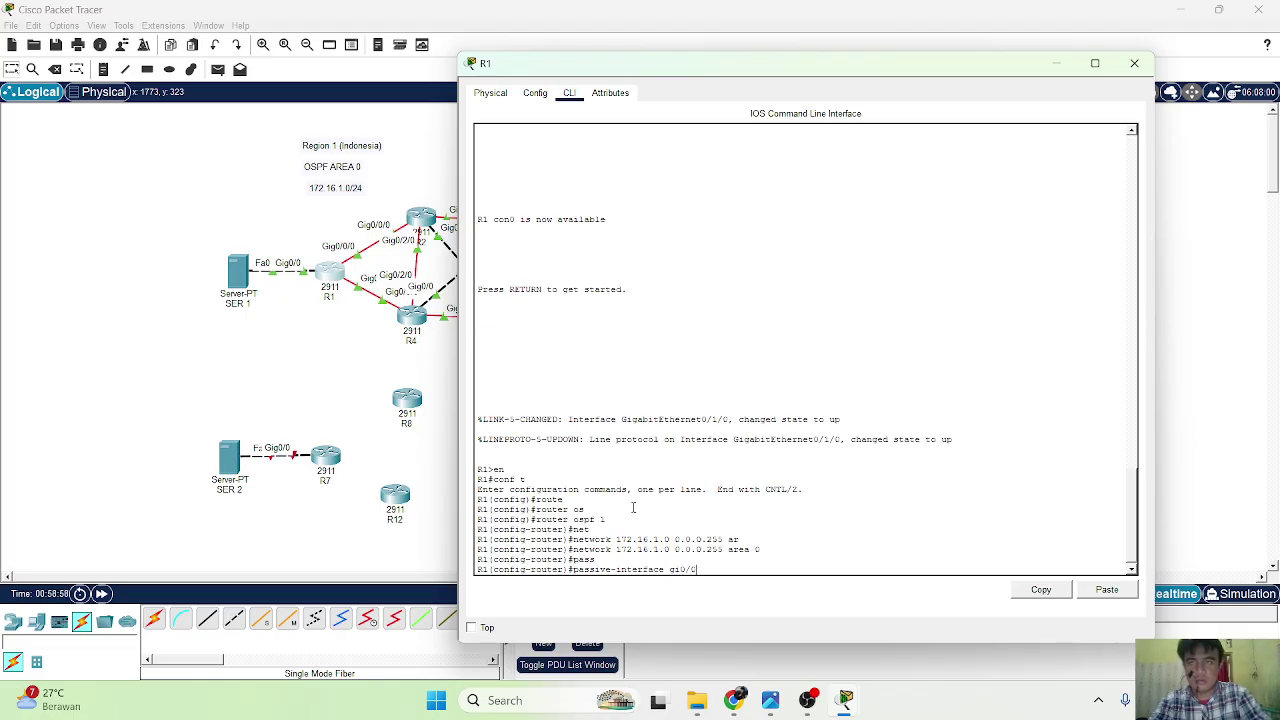
key(Return)
Leave configuration mode on R1 and save its configuration with wr.
text(end)
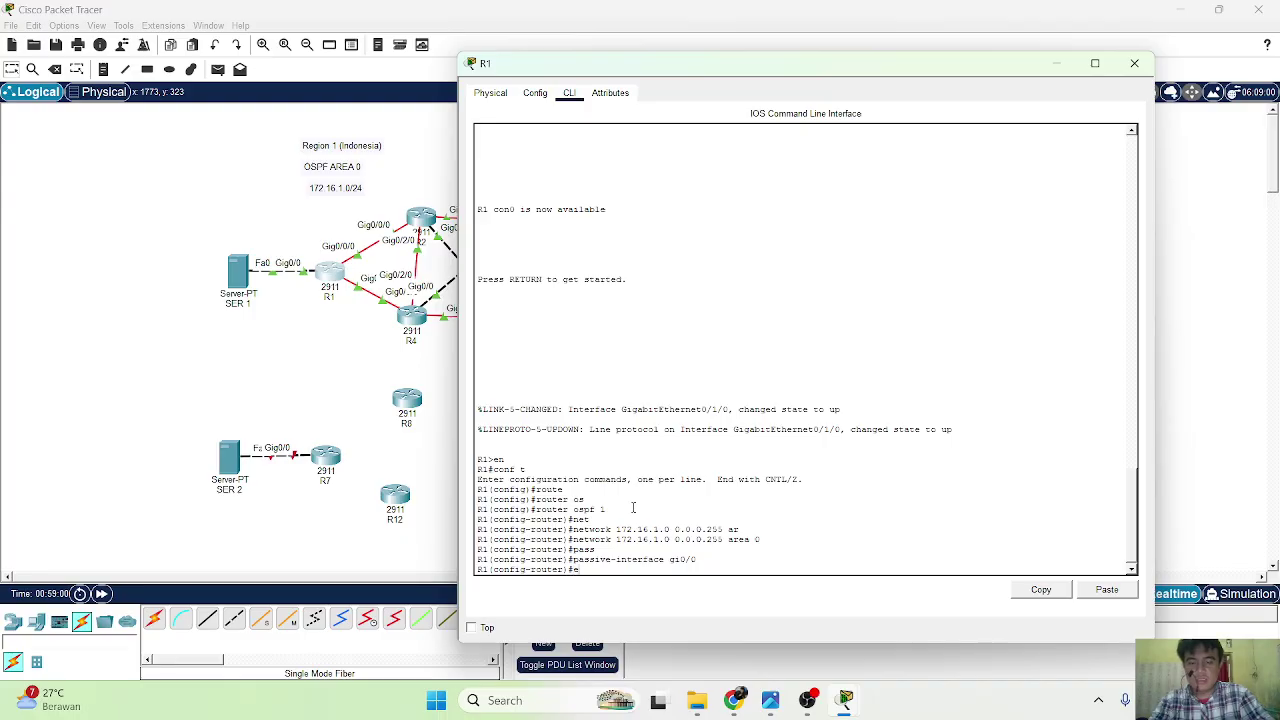
key(Return)
text(wr)
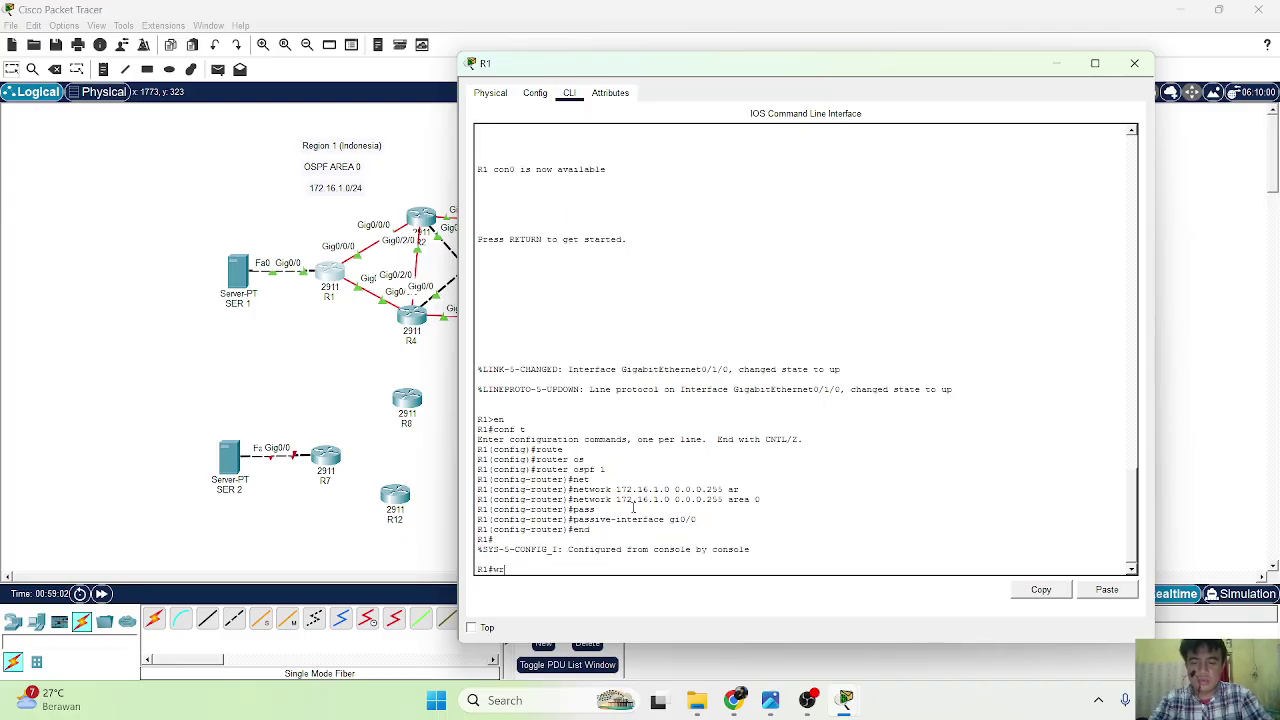
key(Return)
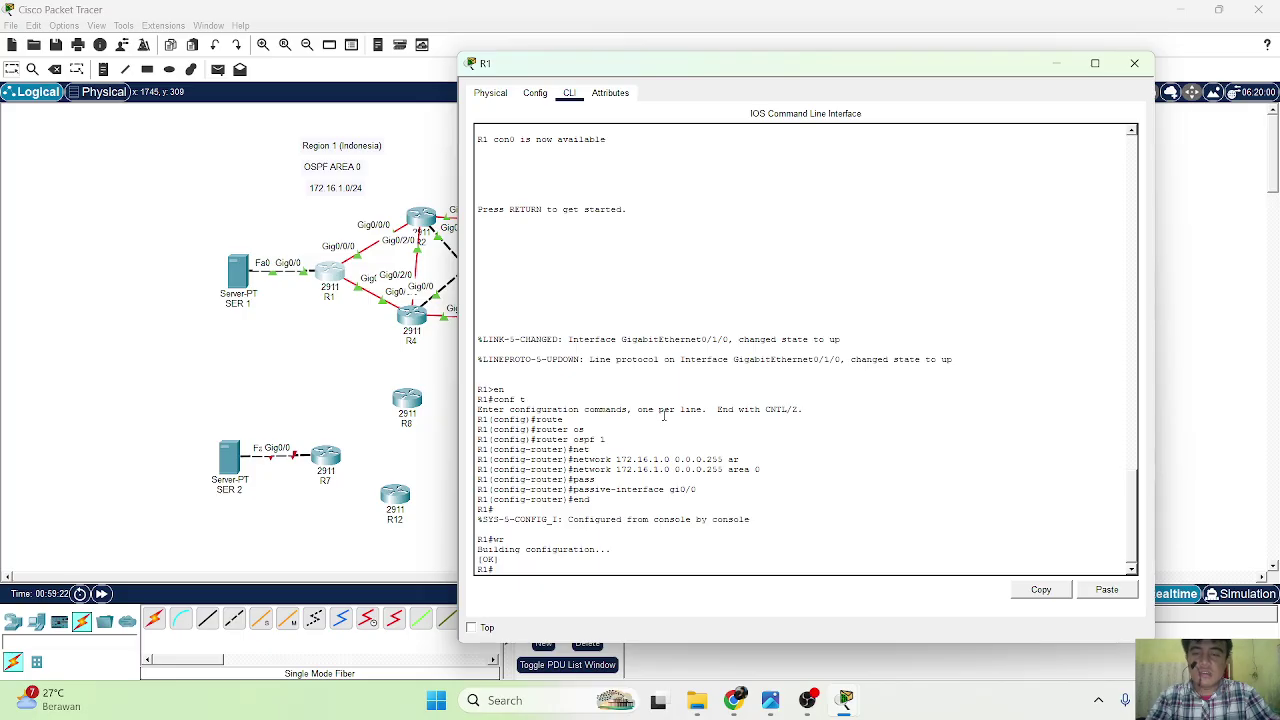
click(808, 702)
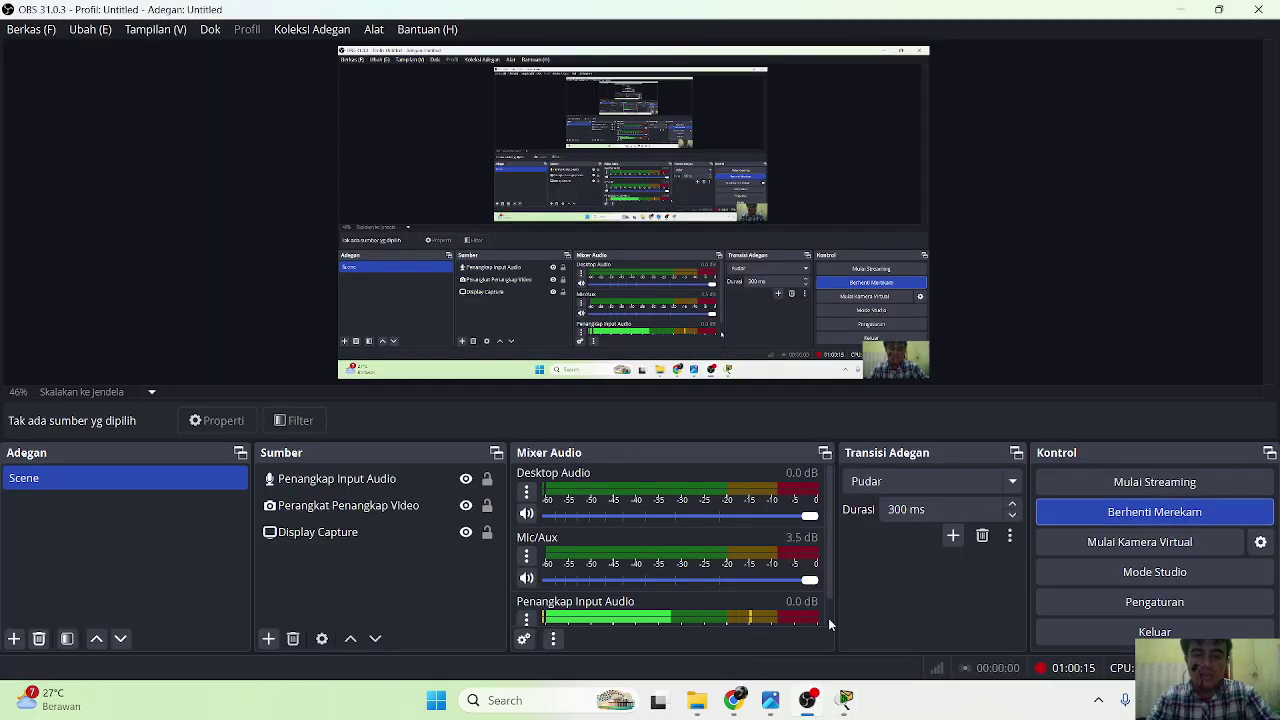
click(847, 702)
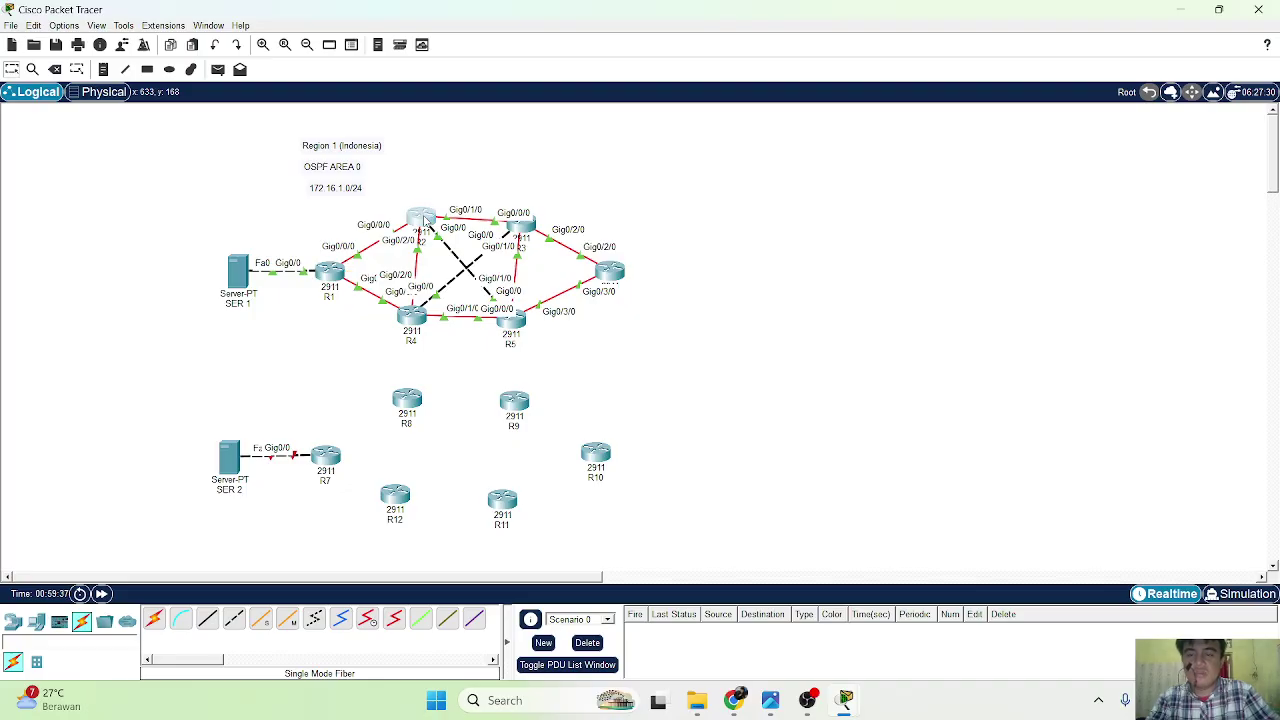
Open R2's command line and enter privileged mode, followed by global configuration mode.
click(425, 218)
key(Return)
key(Return)
text(rn)
key(Return)
text(rn)
key(Return)
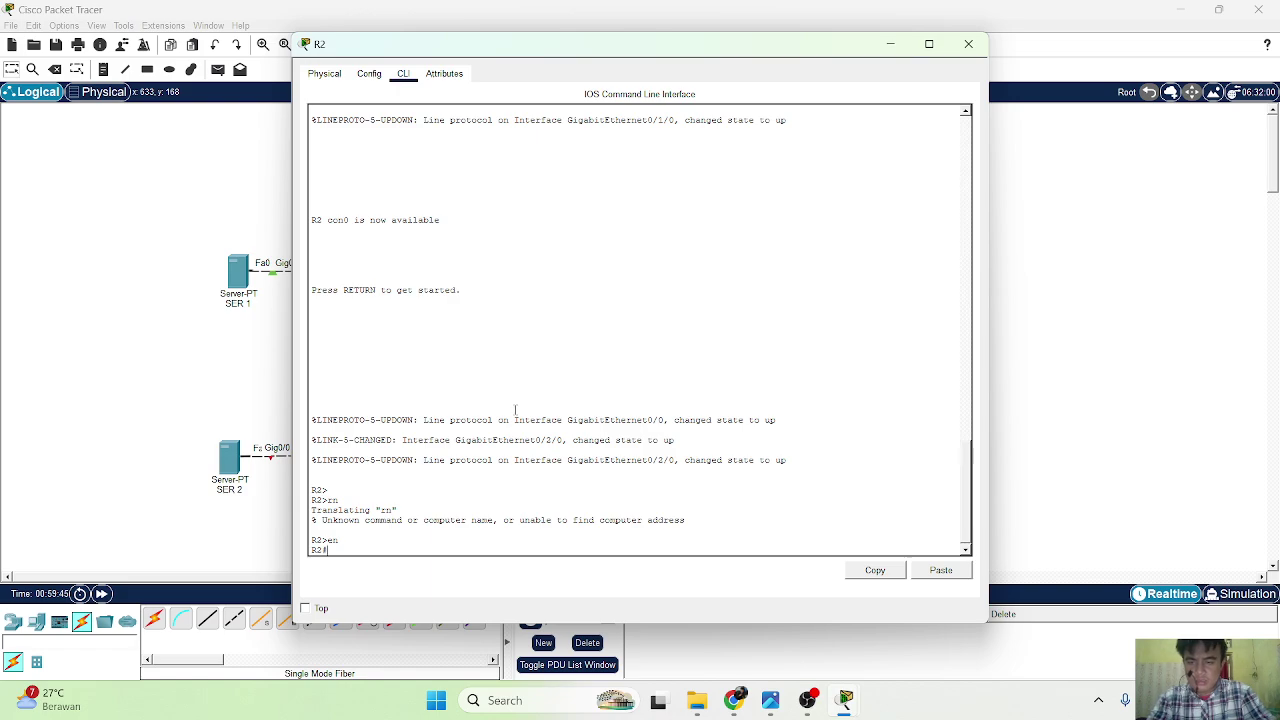
text(conf t)
key(Return)
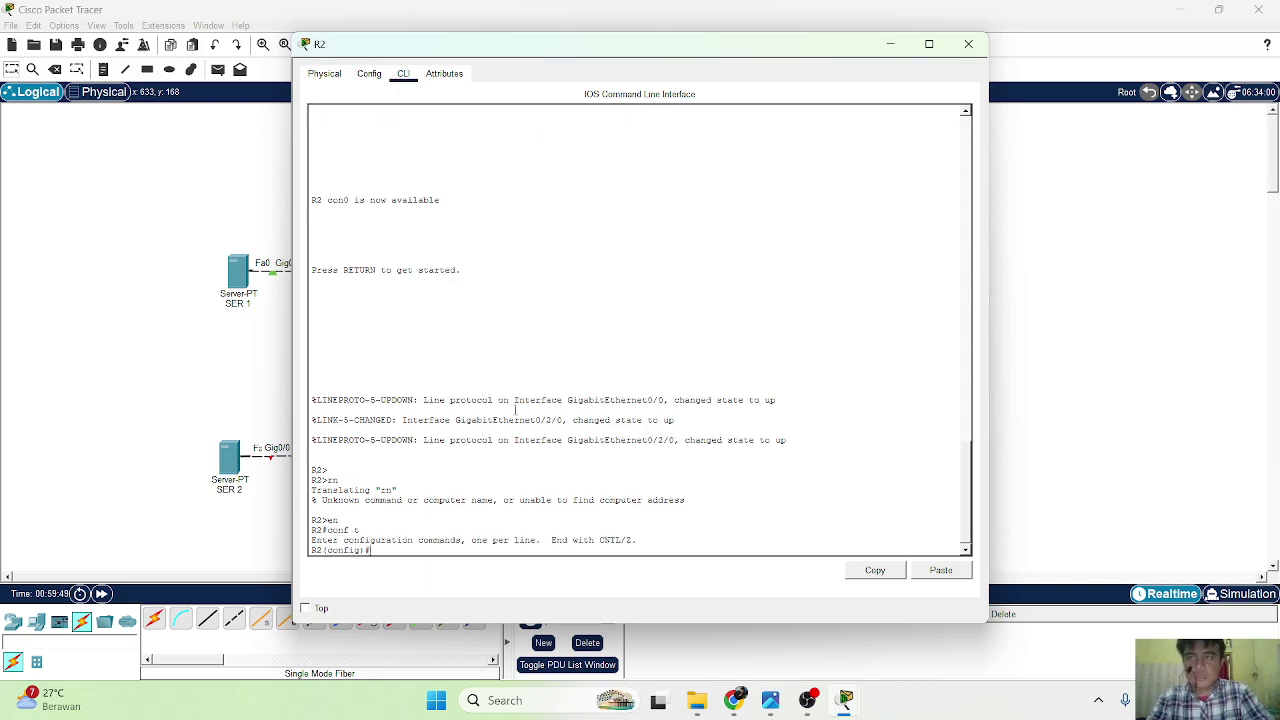
Start OSPF process 1 on R2.
text(rou)
key(Tab)
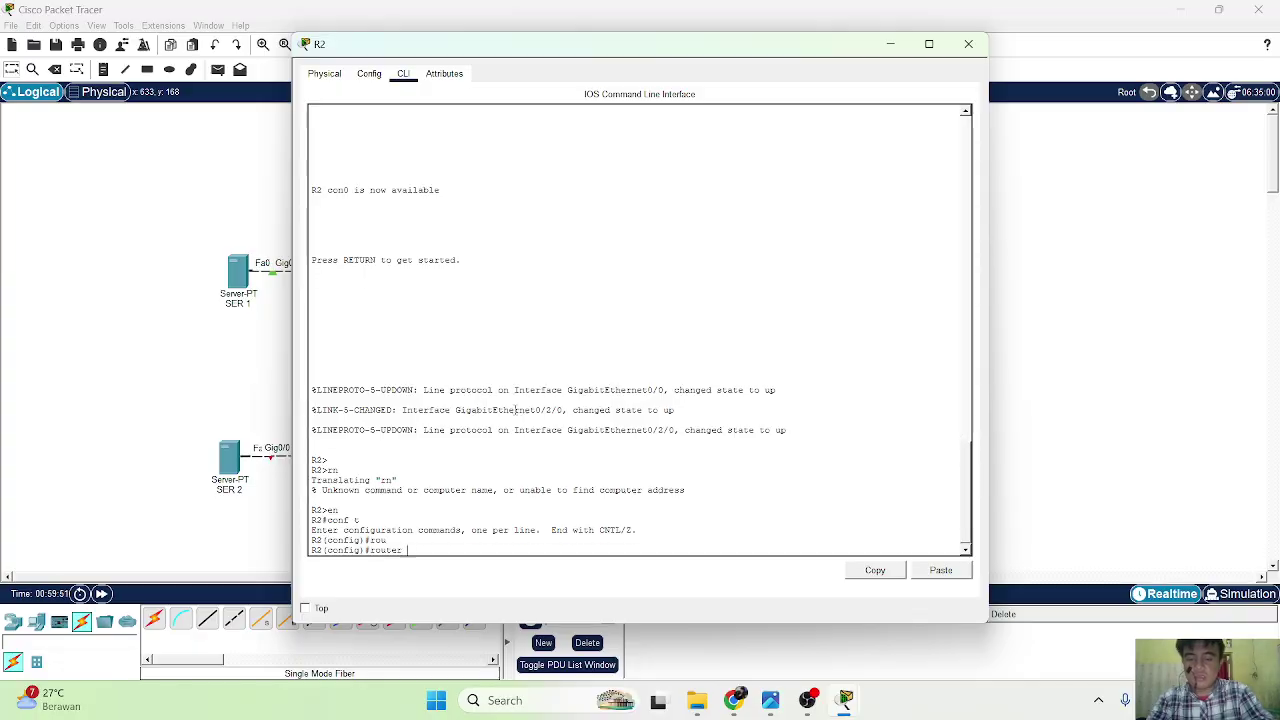
text(os)
key(Tab)
text(1)
key(Return)
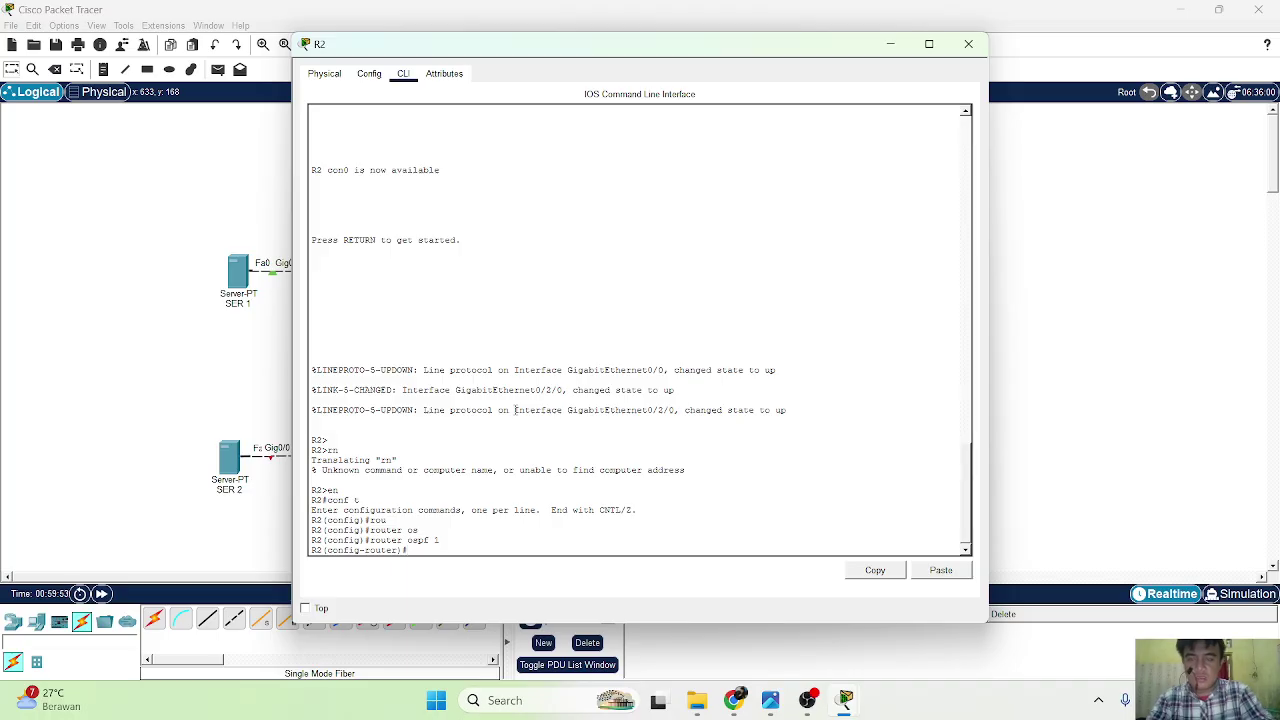
Advertise network 172.16.1.0 with wildcard mask 0.0.0.255 in area 0 on R2.
text(net)
key(Tab)
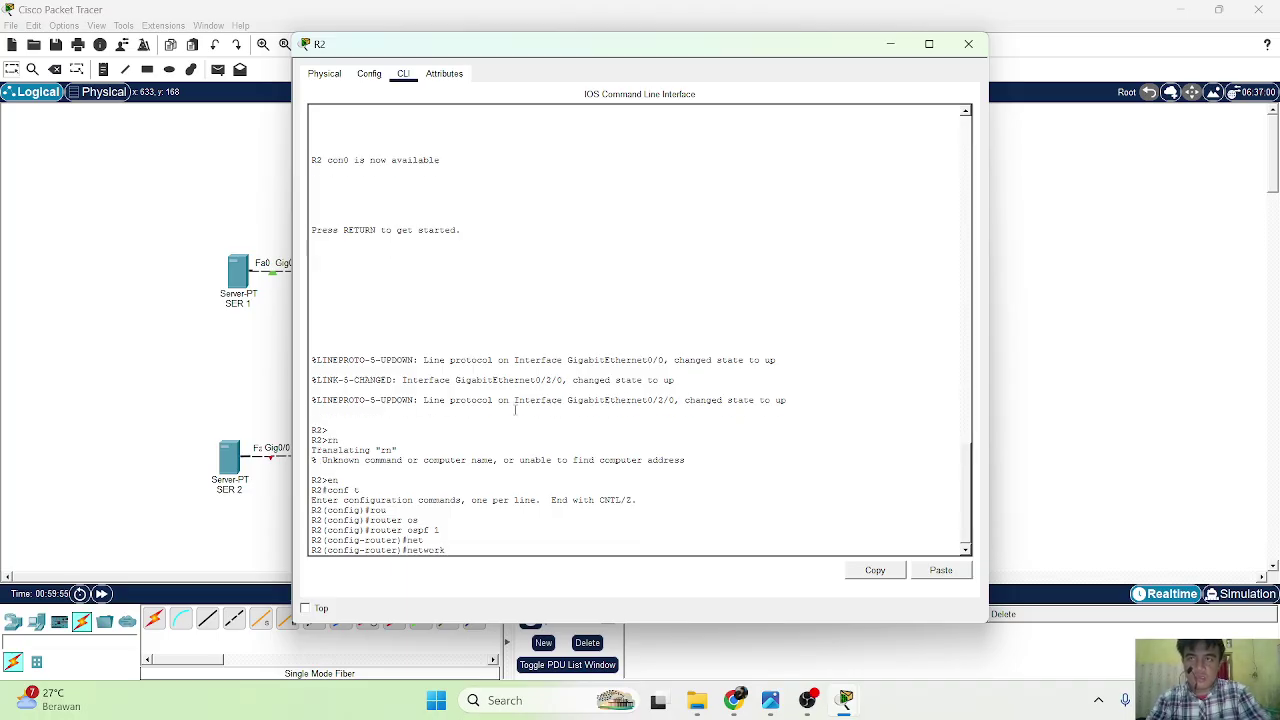
text(172.16)
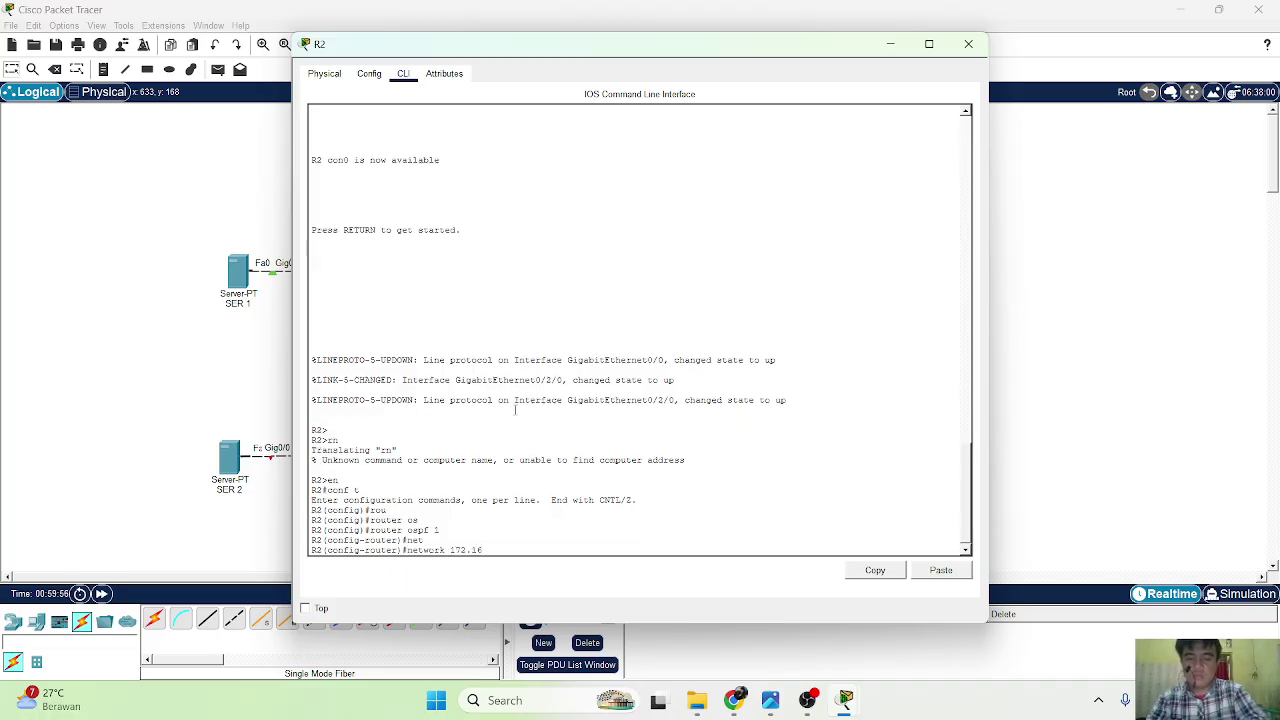
text(.1.)
key(BackSpace)
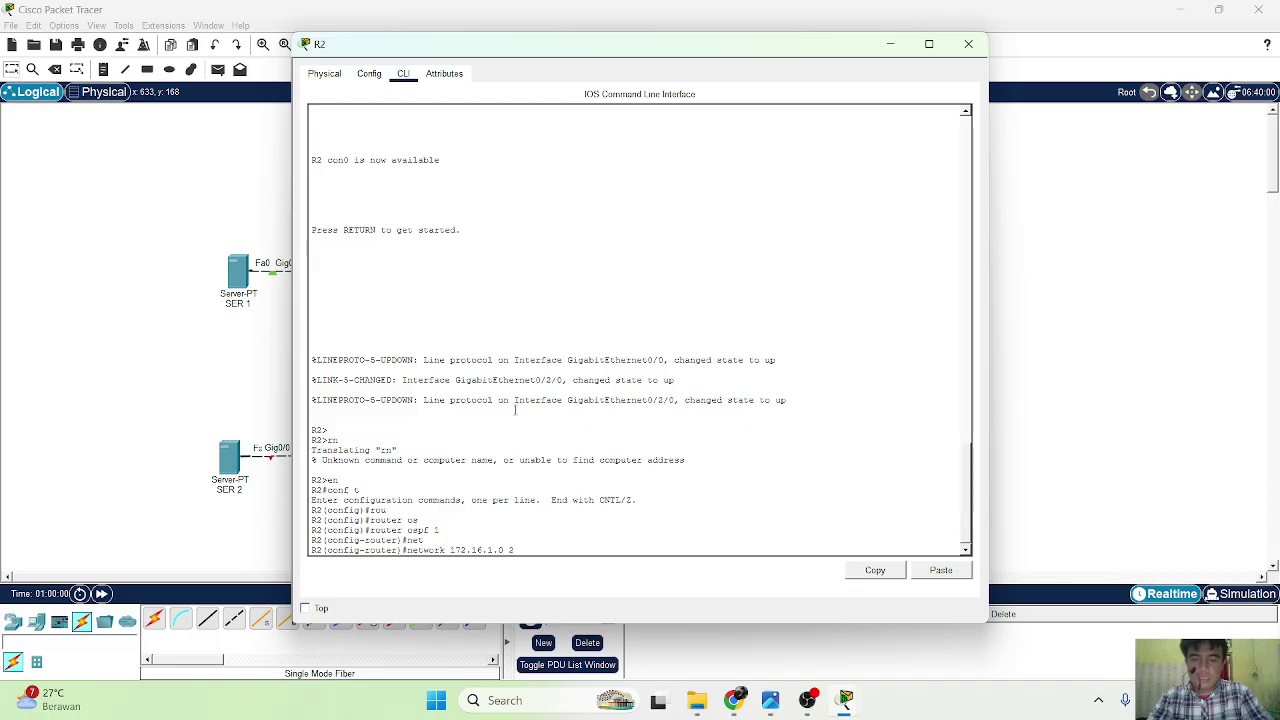
text(0.0.0.0)
text(255 area 0)
key(Return)
Leave configuration mode on R2 and save its configuration with wr.
text(end)
key(Return)
text(wr)
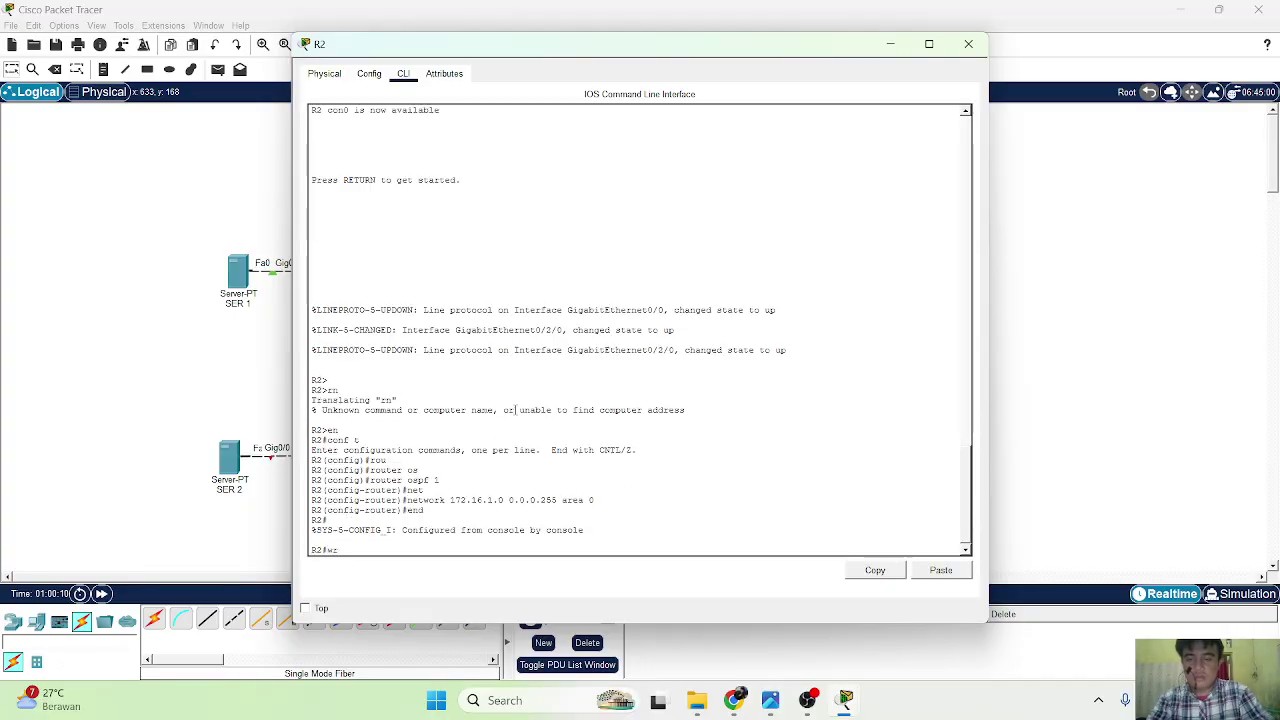
key(Return)
key(Return)
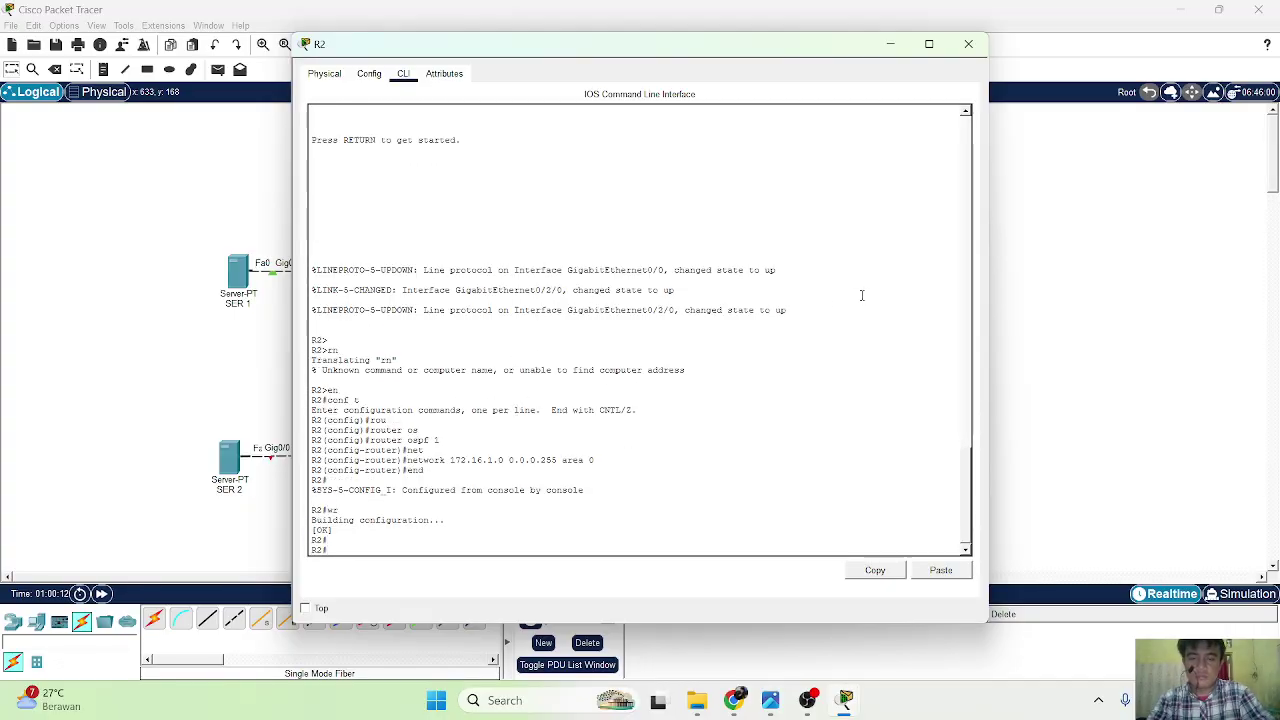
Return to the topology and close the open R1, R2 and R4 router windows.
click(1021, 285)
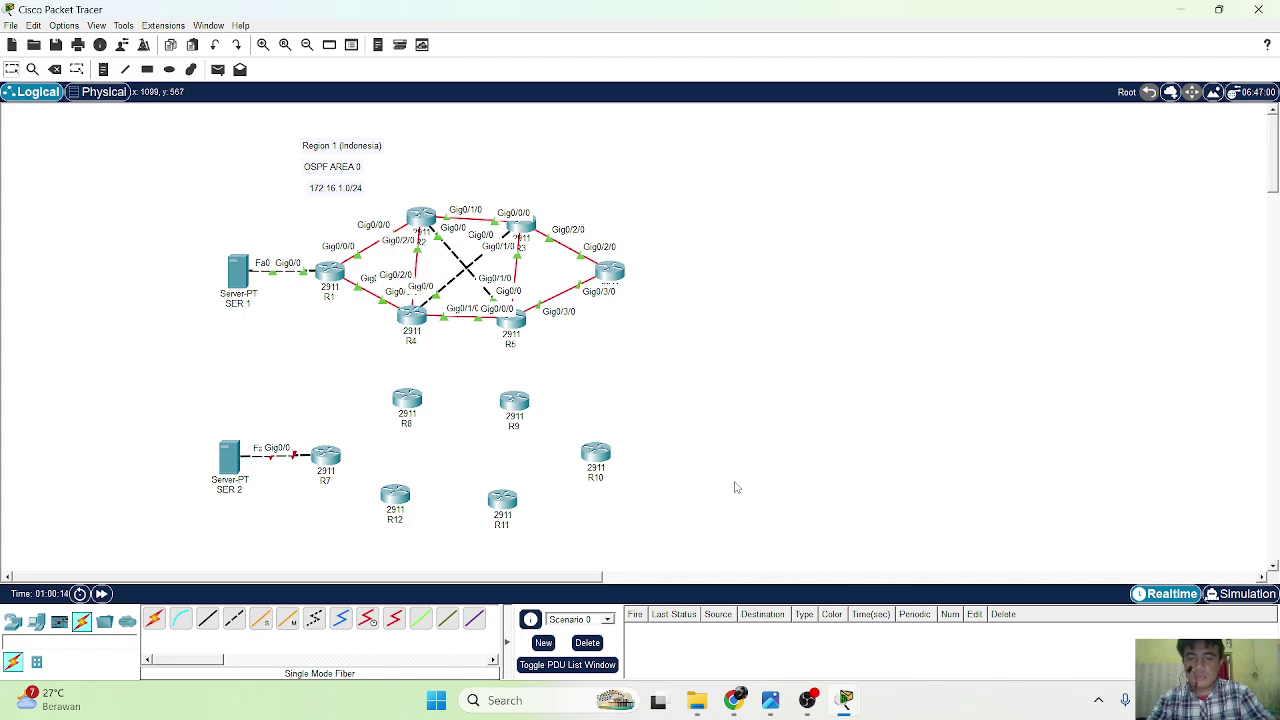
mouse_move(858, 706)
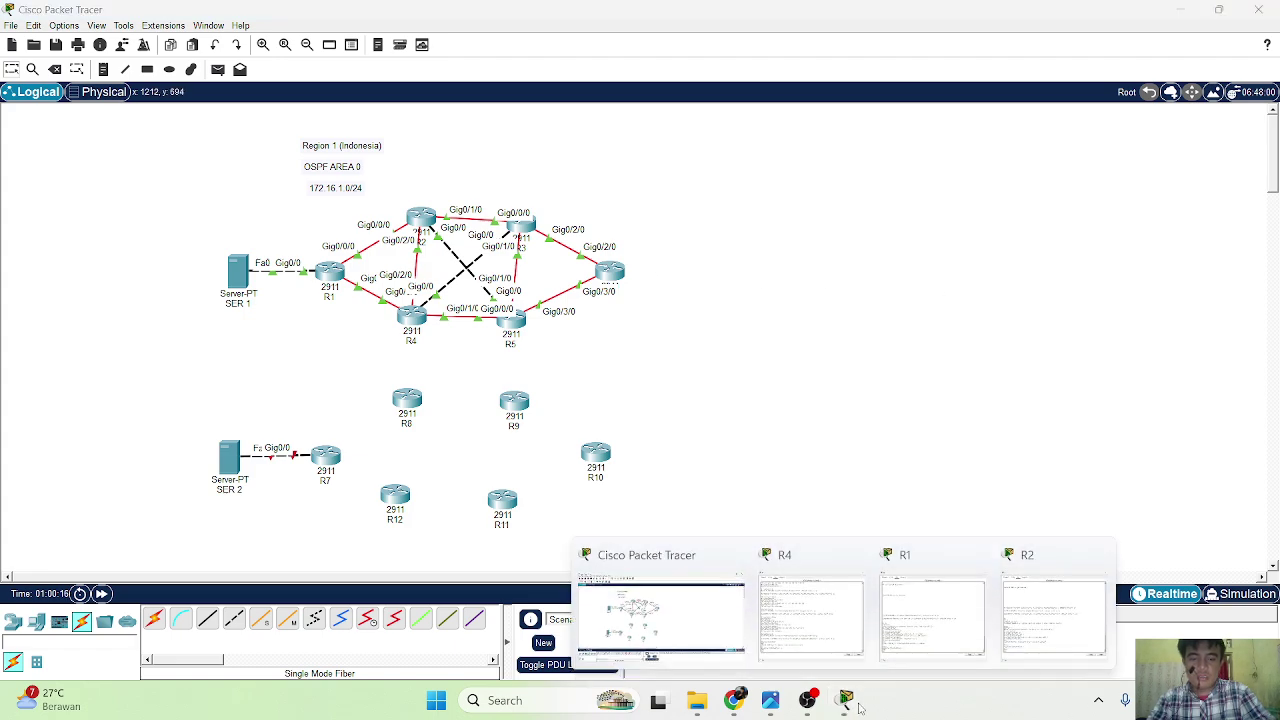
click(982, 560)
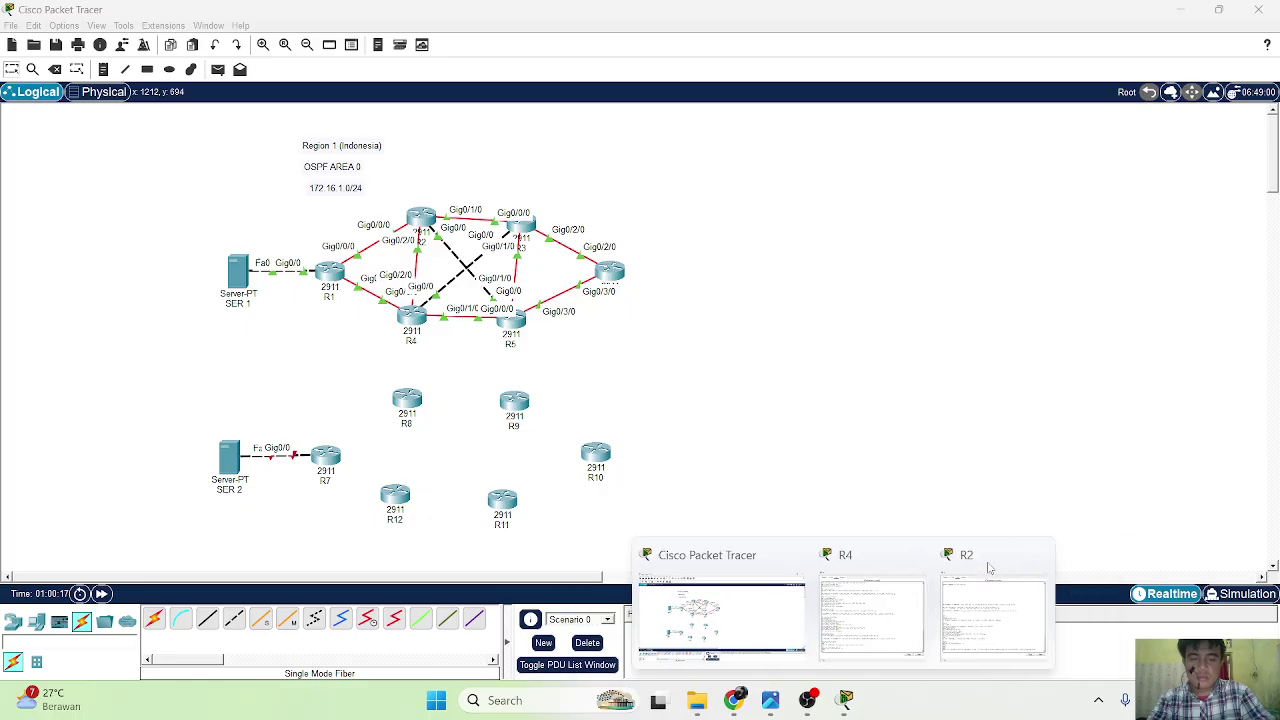
click(1037, 553)
click(984, 557)
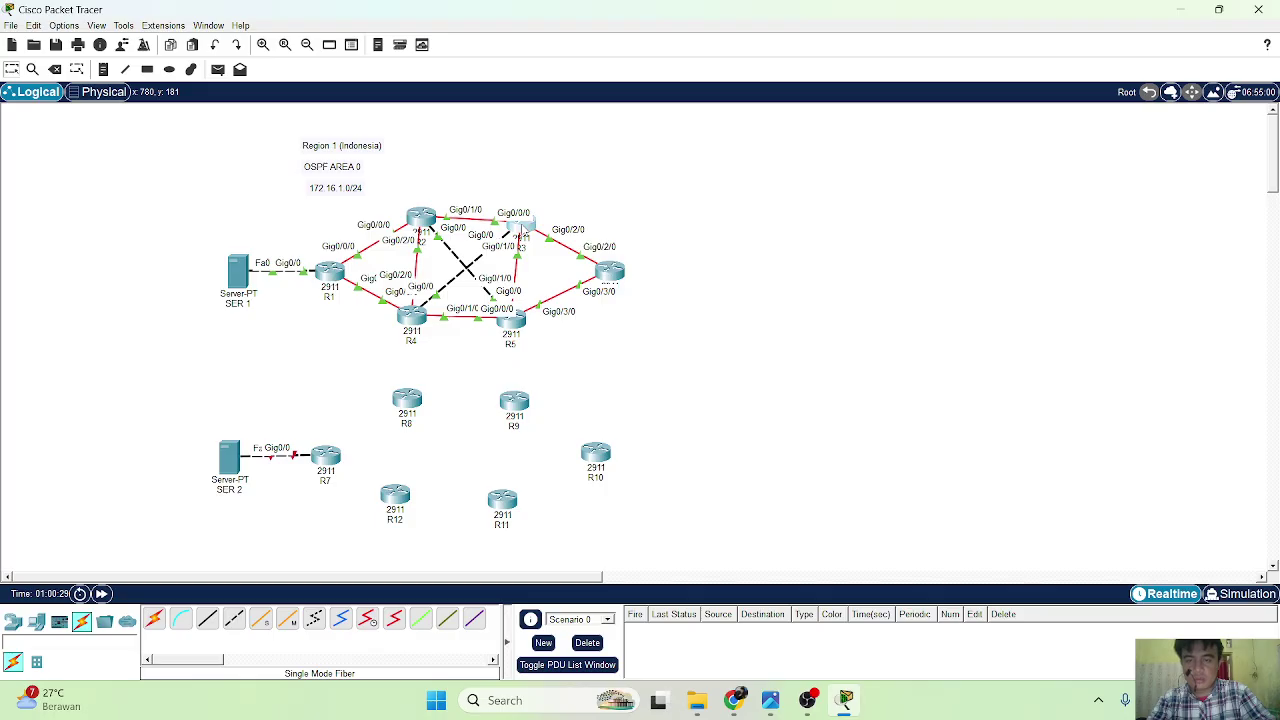
Open R3's command line and enter privileged mode, followed by global configuration mode.
click(521, 229)
key(Return)
key(Return)
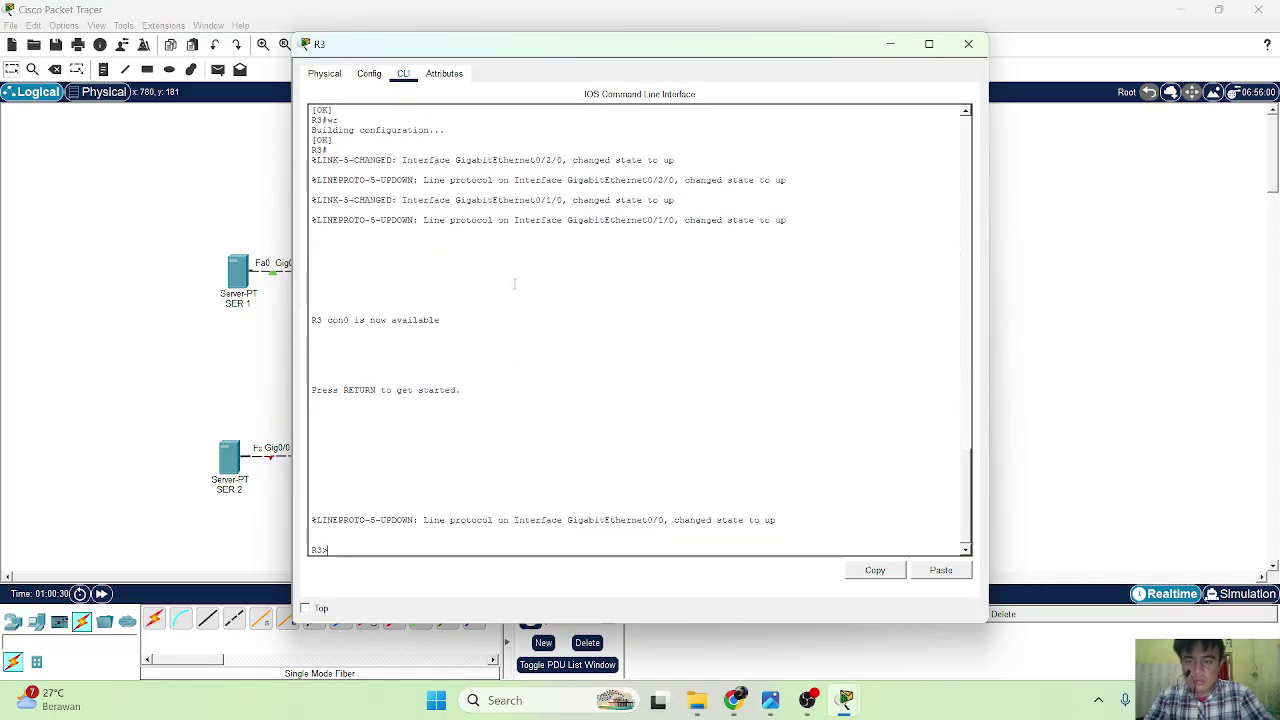
text(en)
key(Return)
text(conf t)
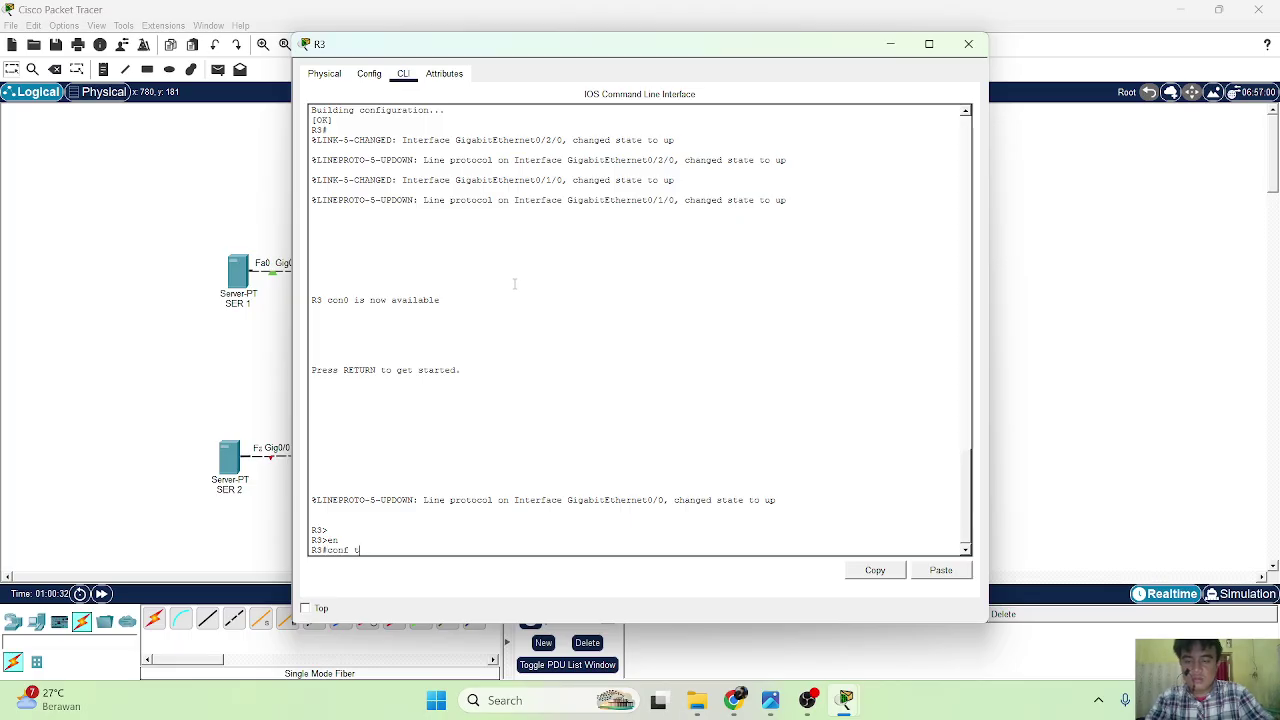
key(Return)
Start OSPF process 1 on R3.
text(r)
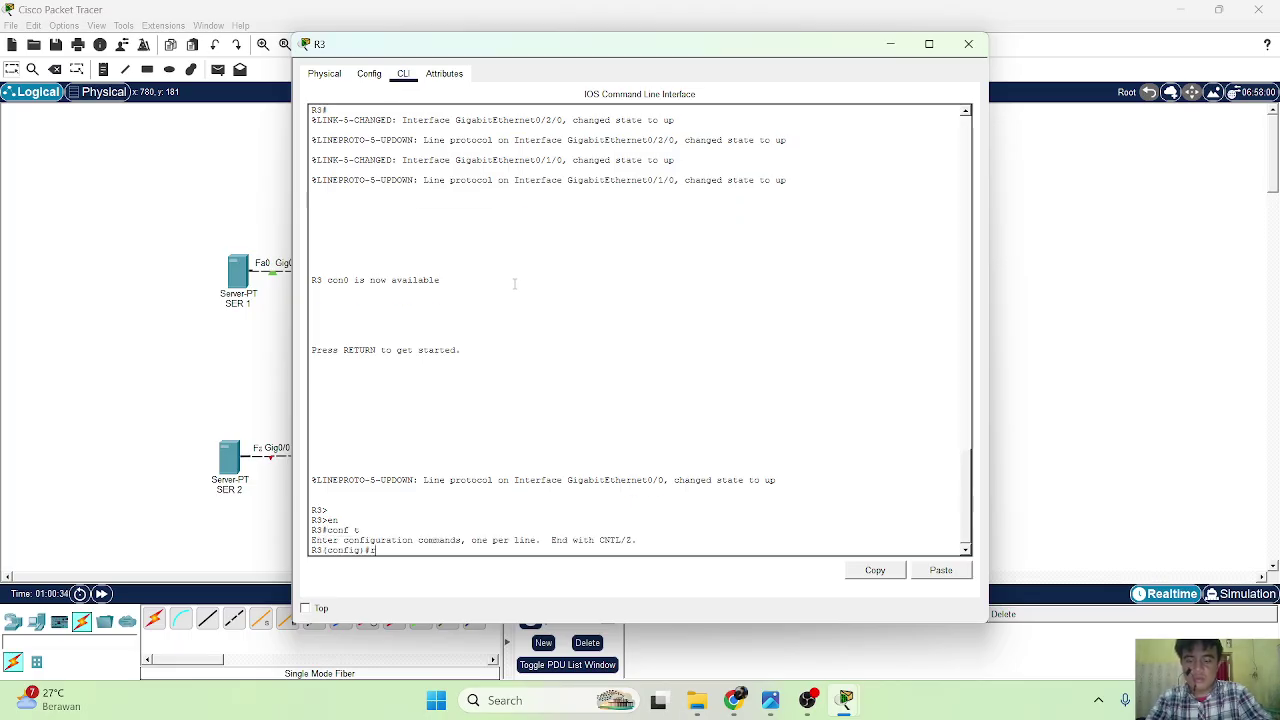
text(o)
key(Tab)
text(os)
key(Tab)
text(1)
key(Return)
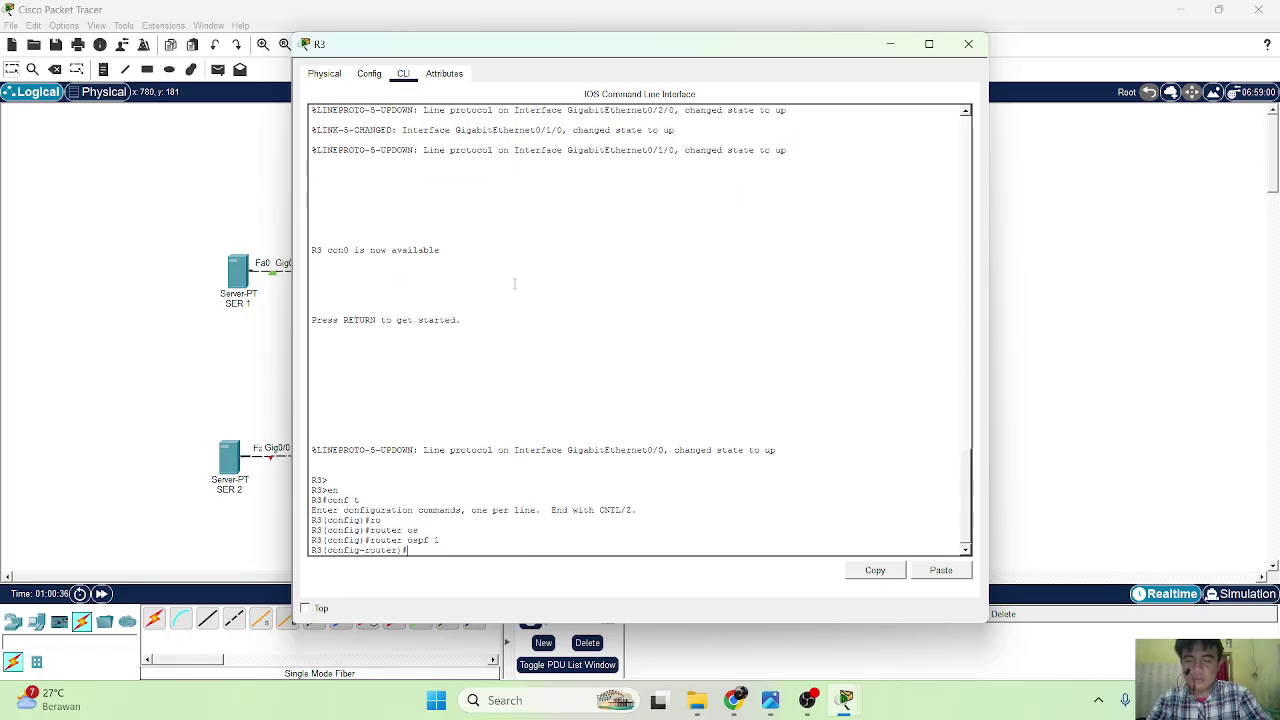
Advertise network 172.16.1.0 with wildcard mask 0.0.0.255 in area 0 on R3.
text(net)
key(Tab)
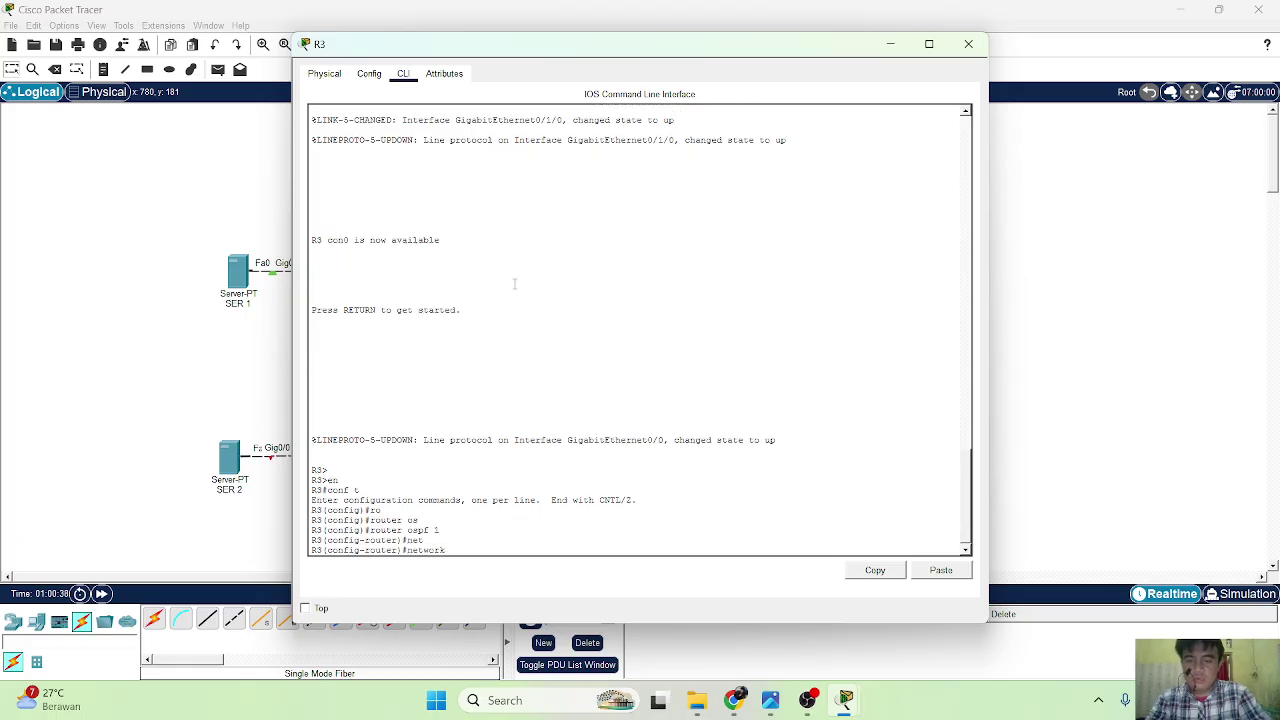
text(172.16.1)
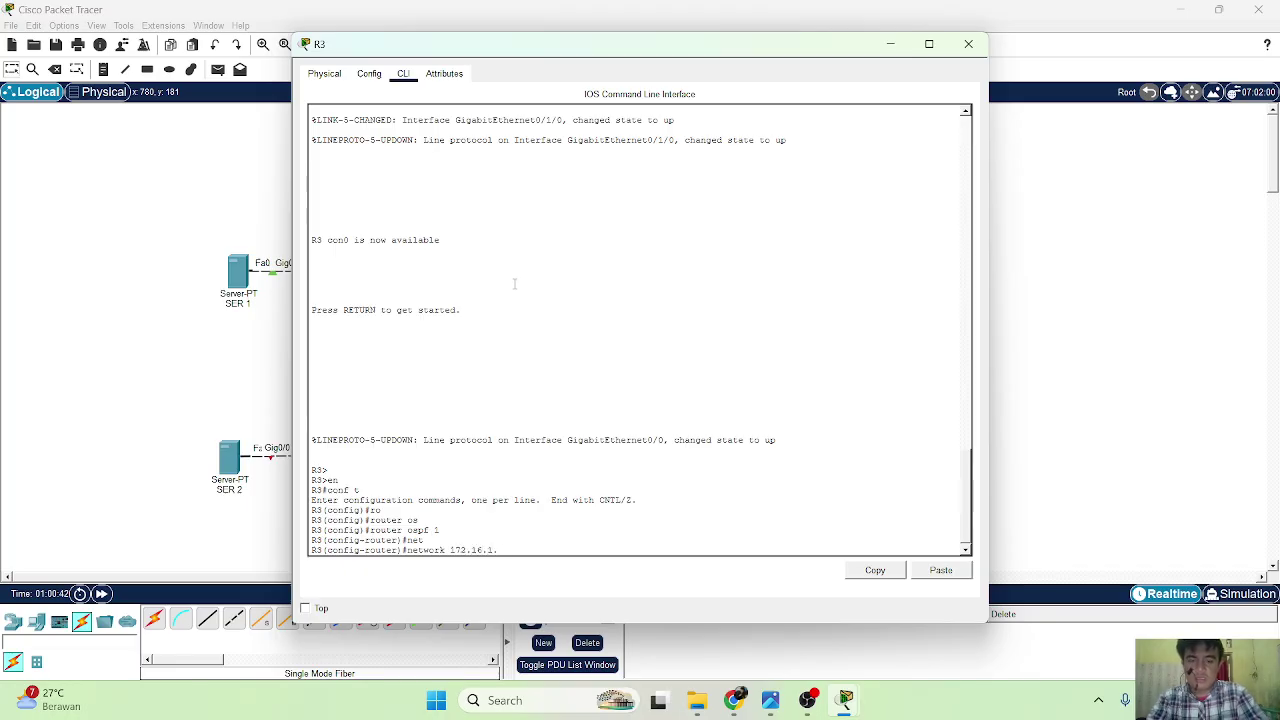
text(.0)
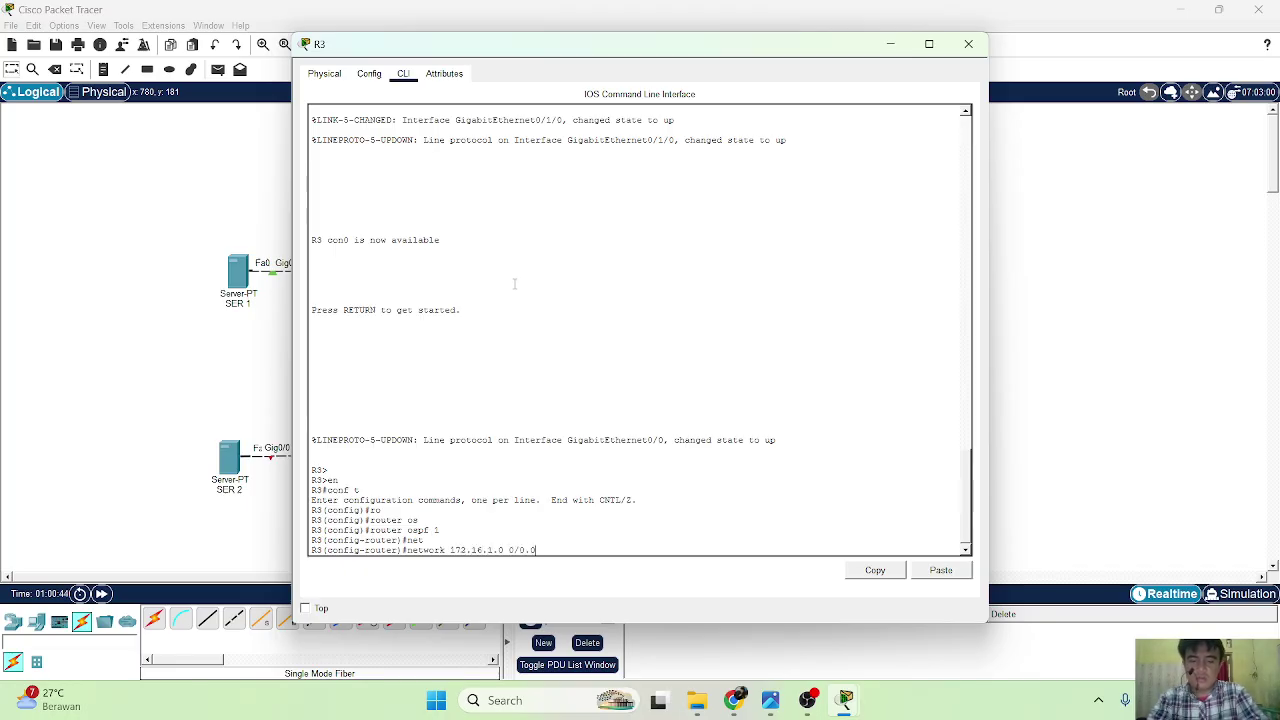
text( 0.0)
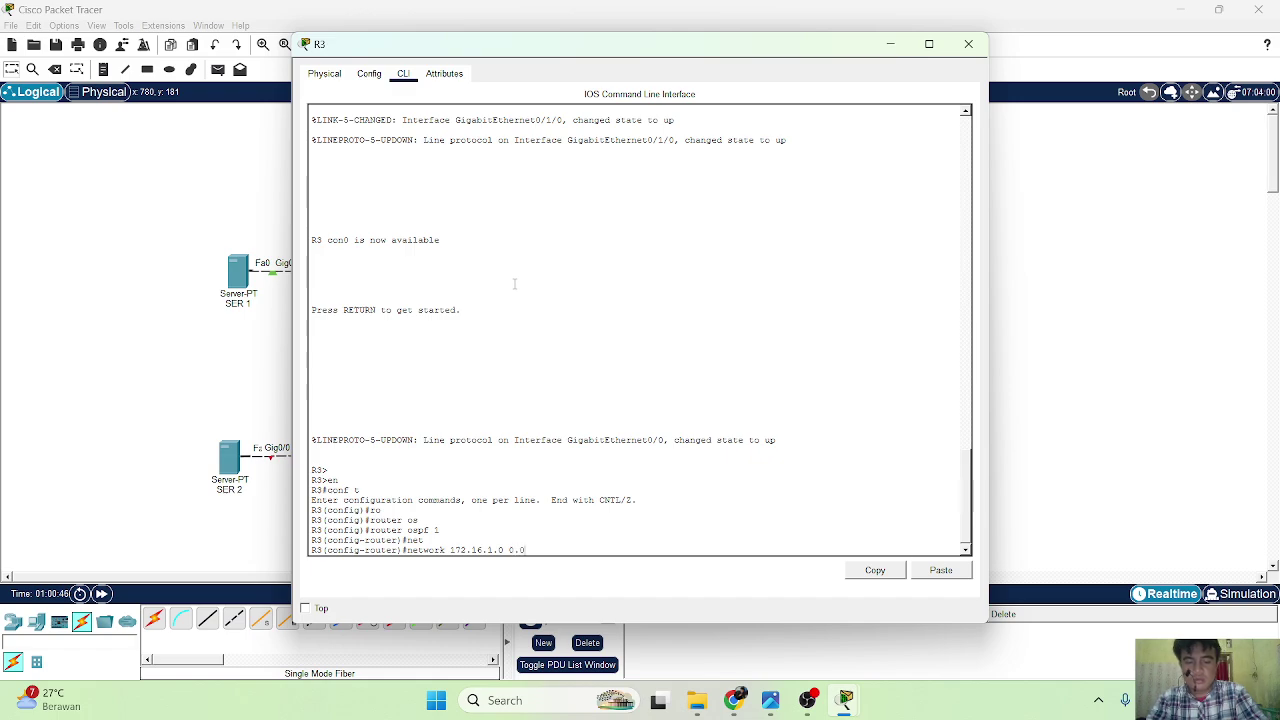
key(BackSpace)
key(BackSpace)
key(BackSpace)
key(BackSpace)
key(BackSpace)
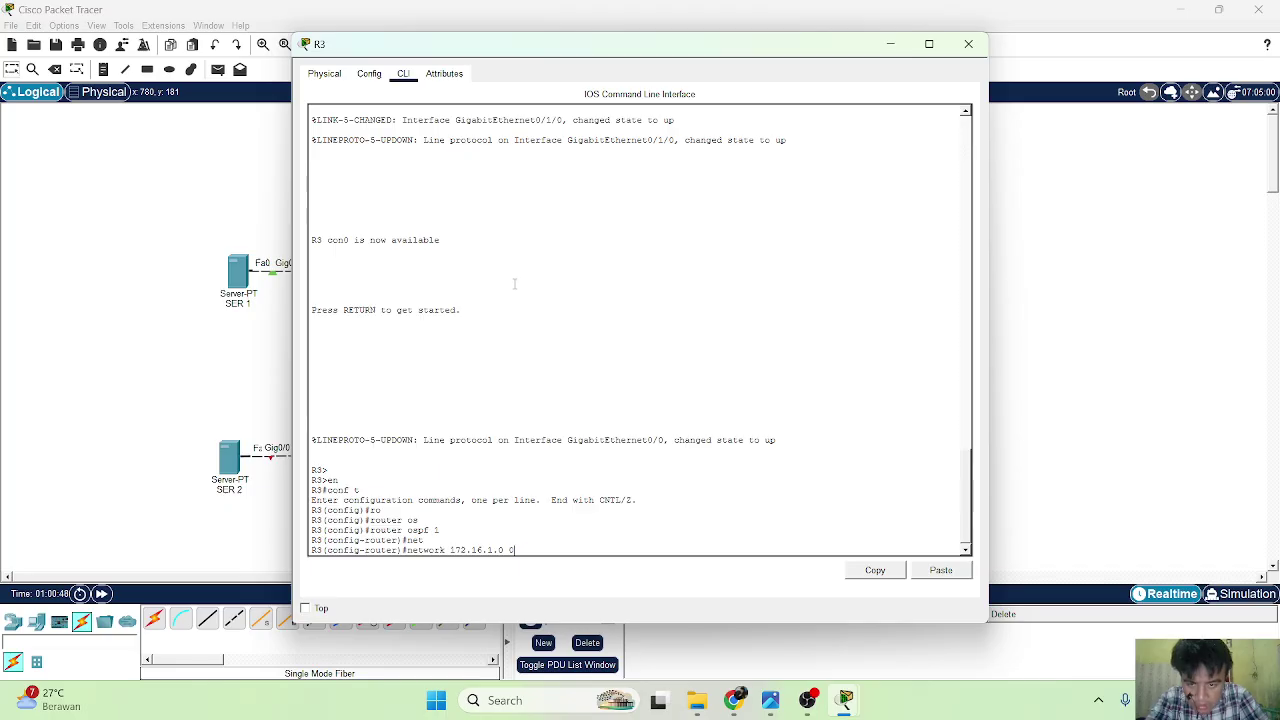
text(0.)
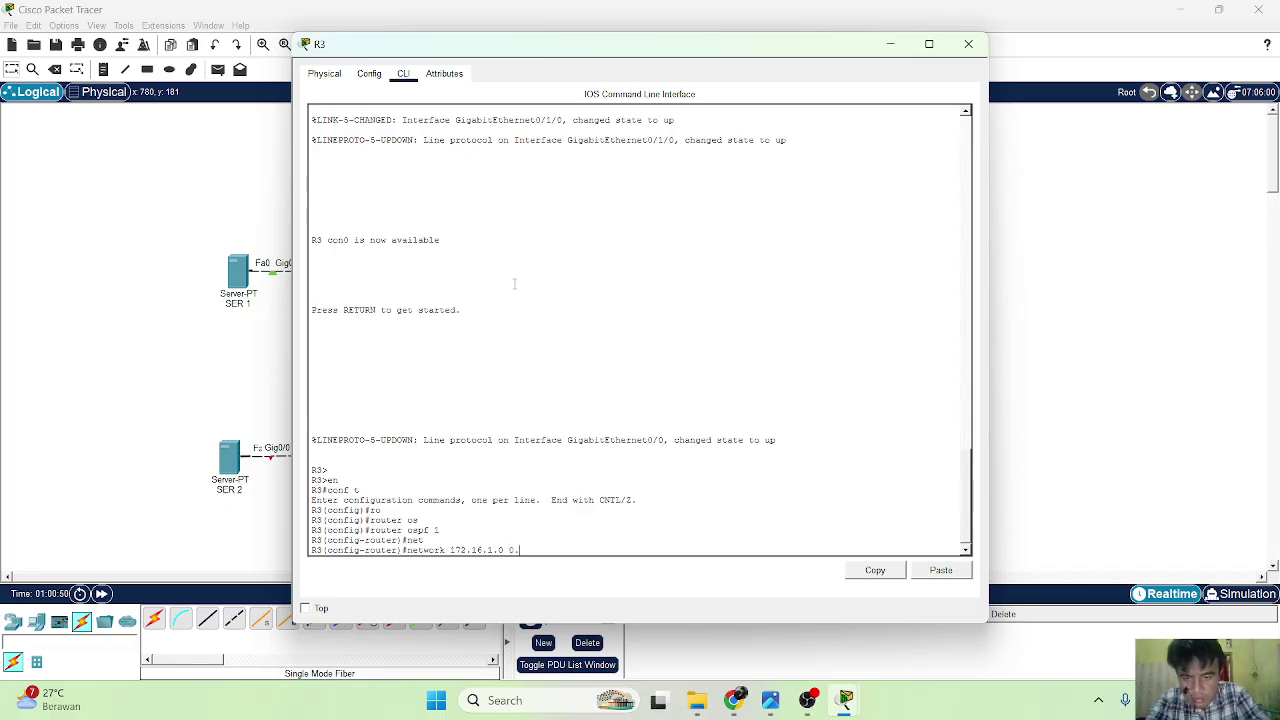
text(0.0.255 )
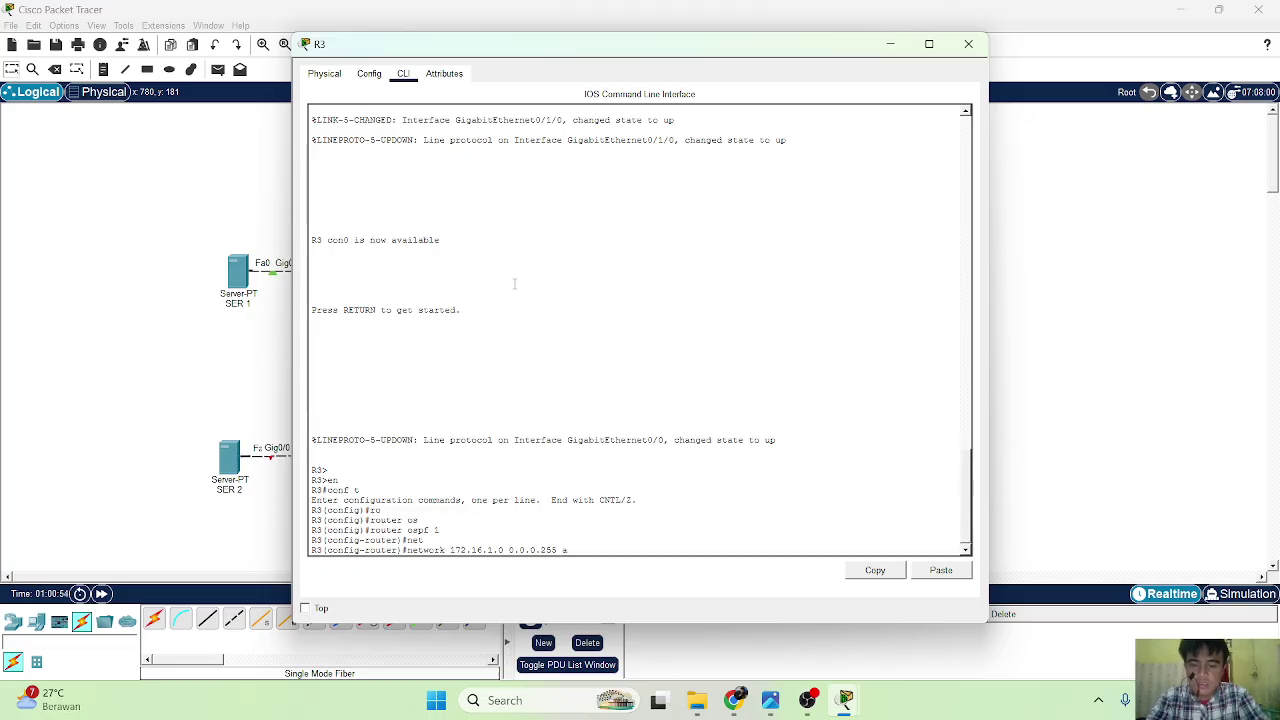
text(a)
key(Tab)
text(0)
key(Return)
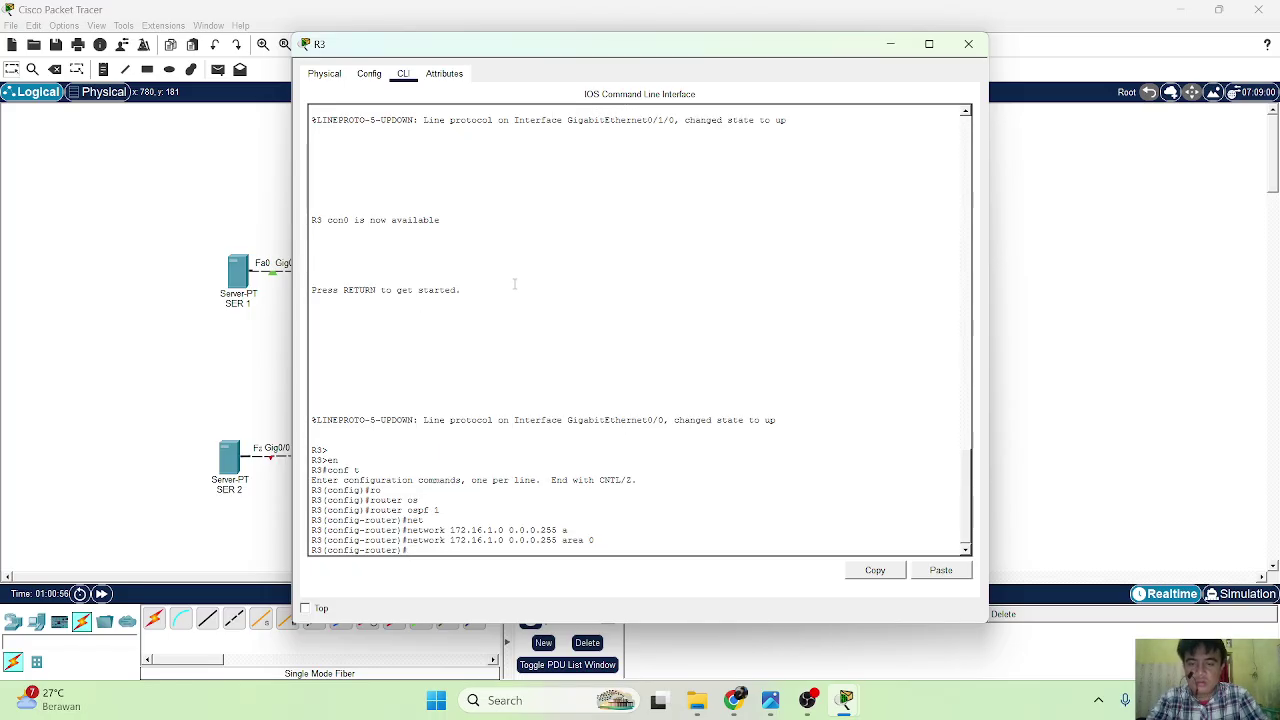
Leave configuration mode on R3, save its configuration with wr and close its window.
text(end)
key(Return)
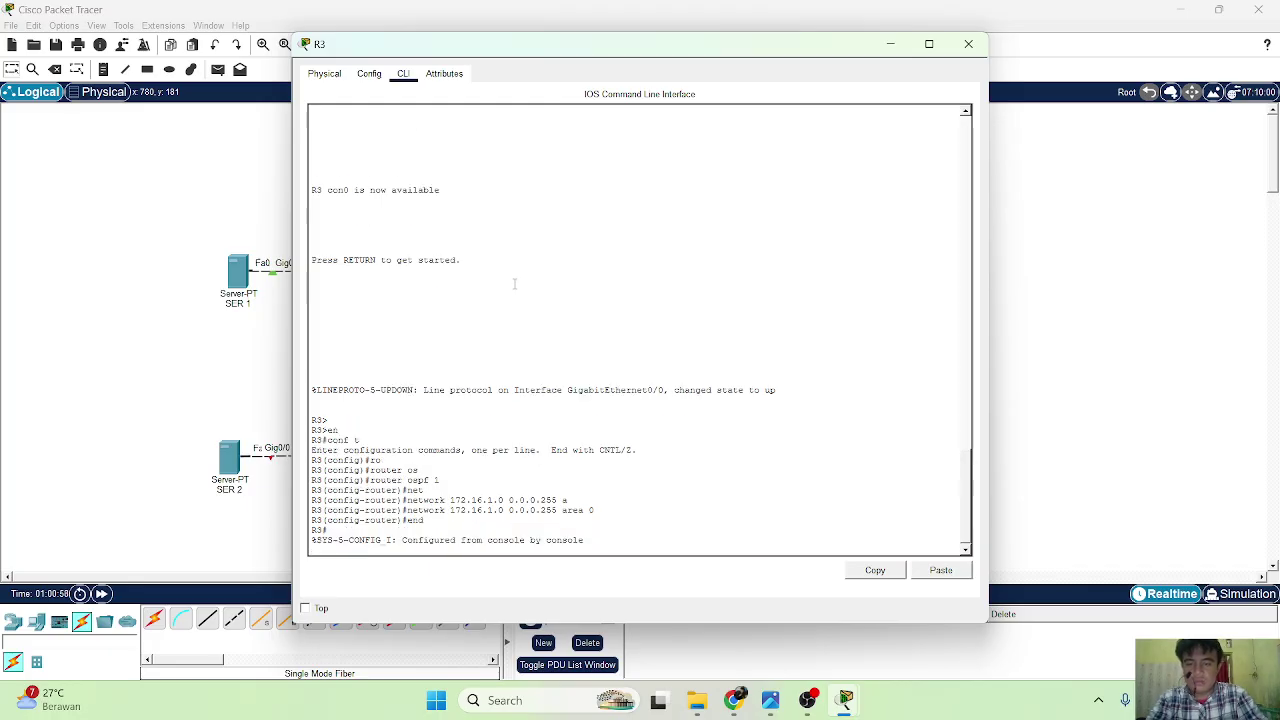
key(Return)
text(wr)
key(Return)
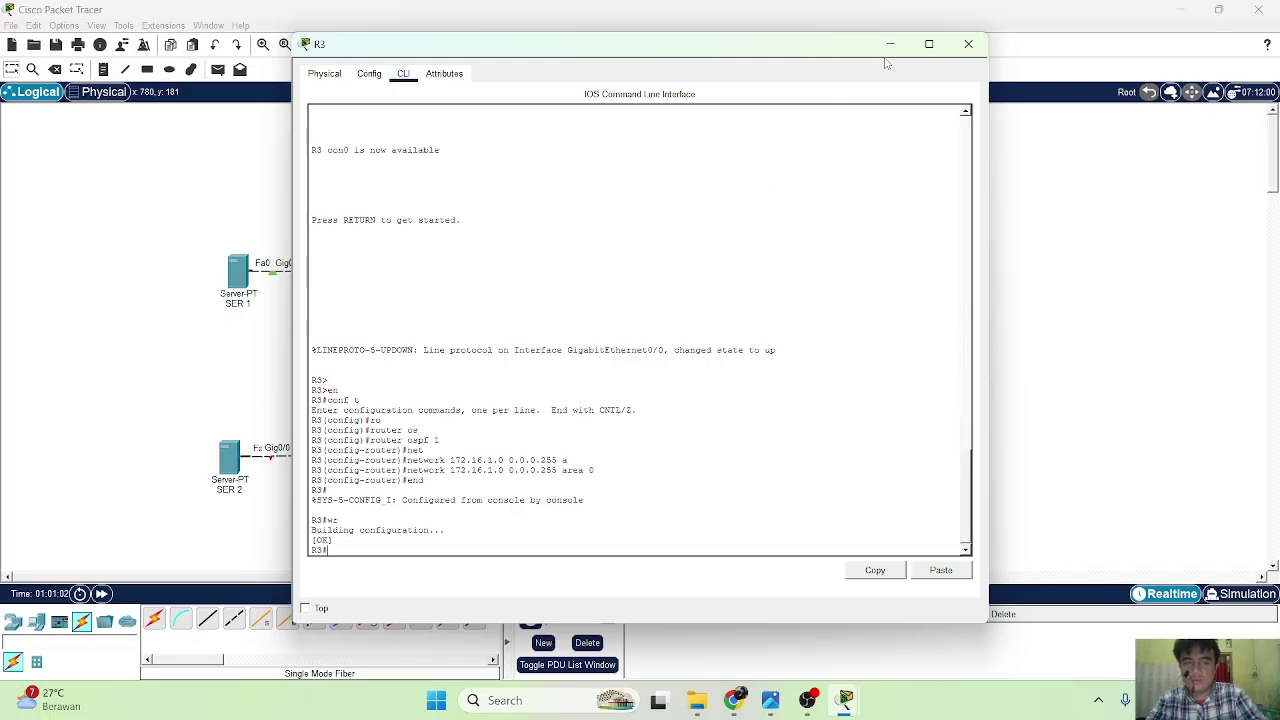
click(968, 44)
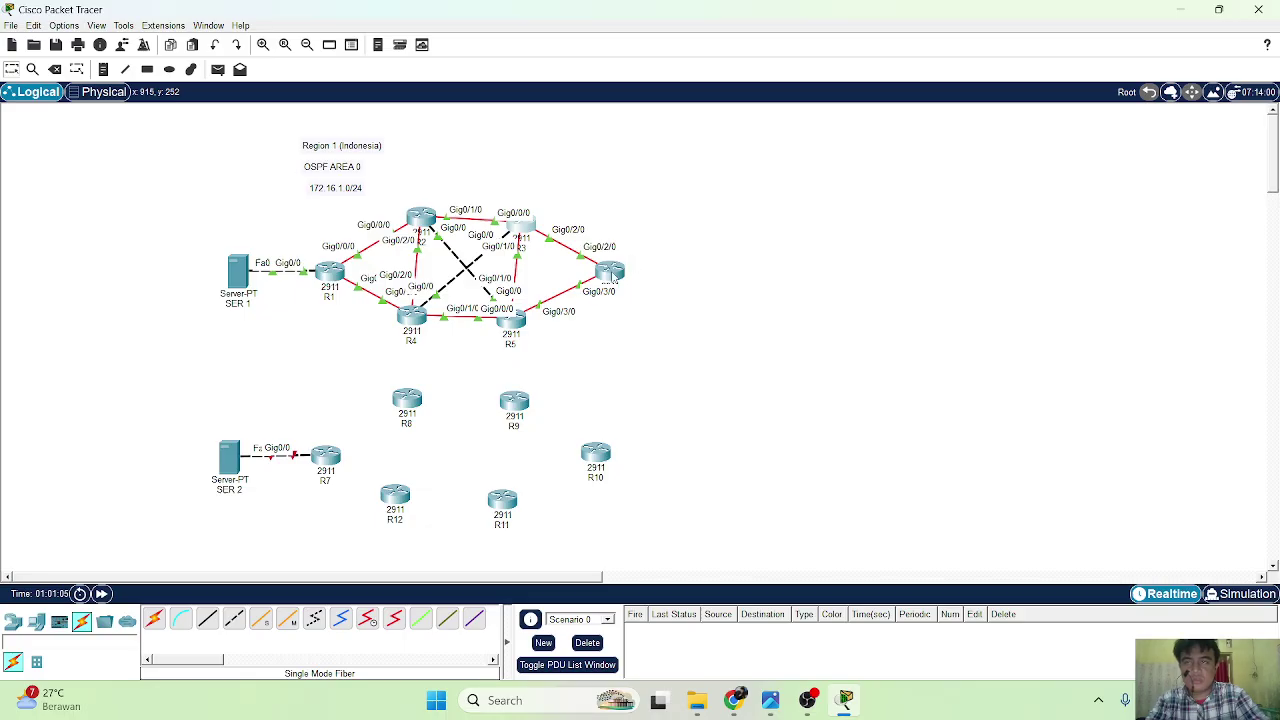
Open R4's command line, enter global configuration mode and start OSPF process 1.
click(413, 318)
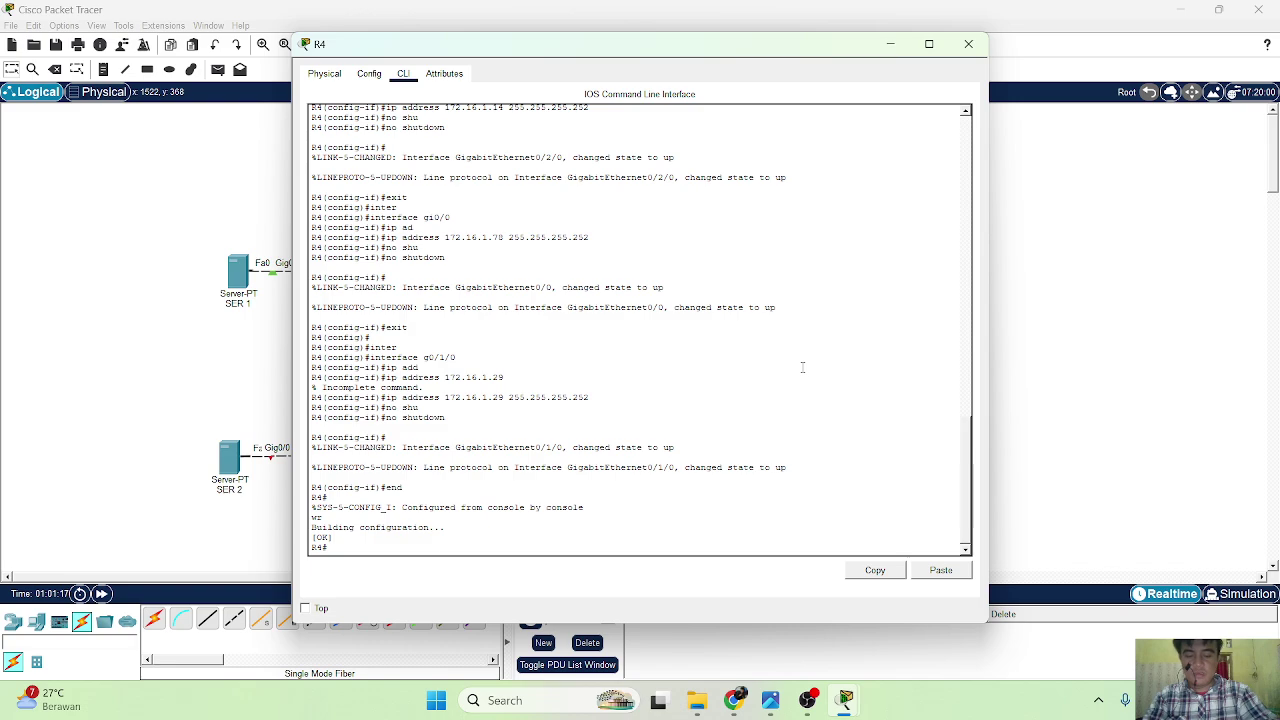
text(conf t)
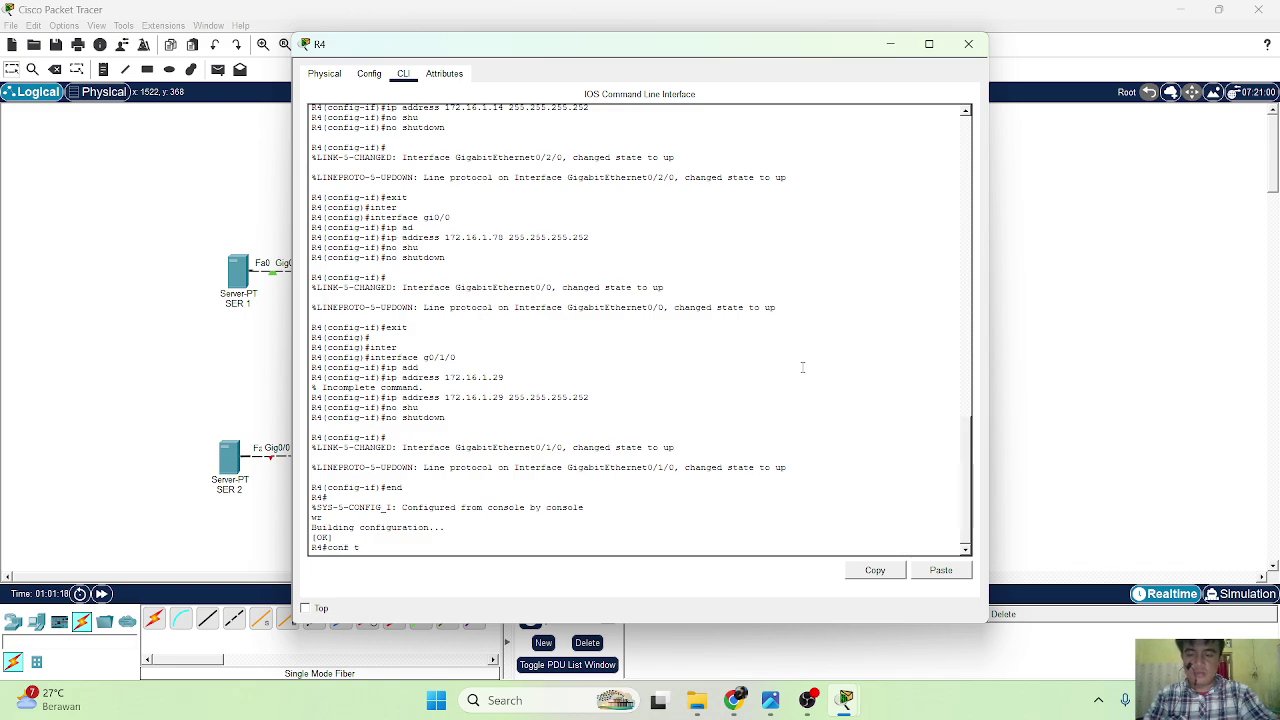
key(Return)
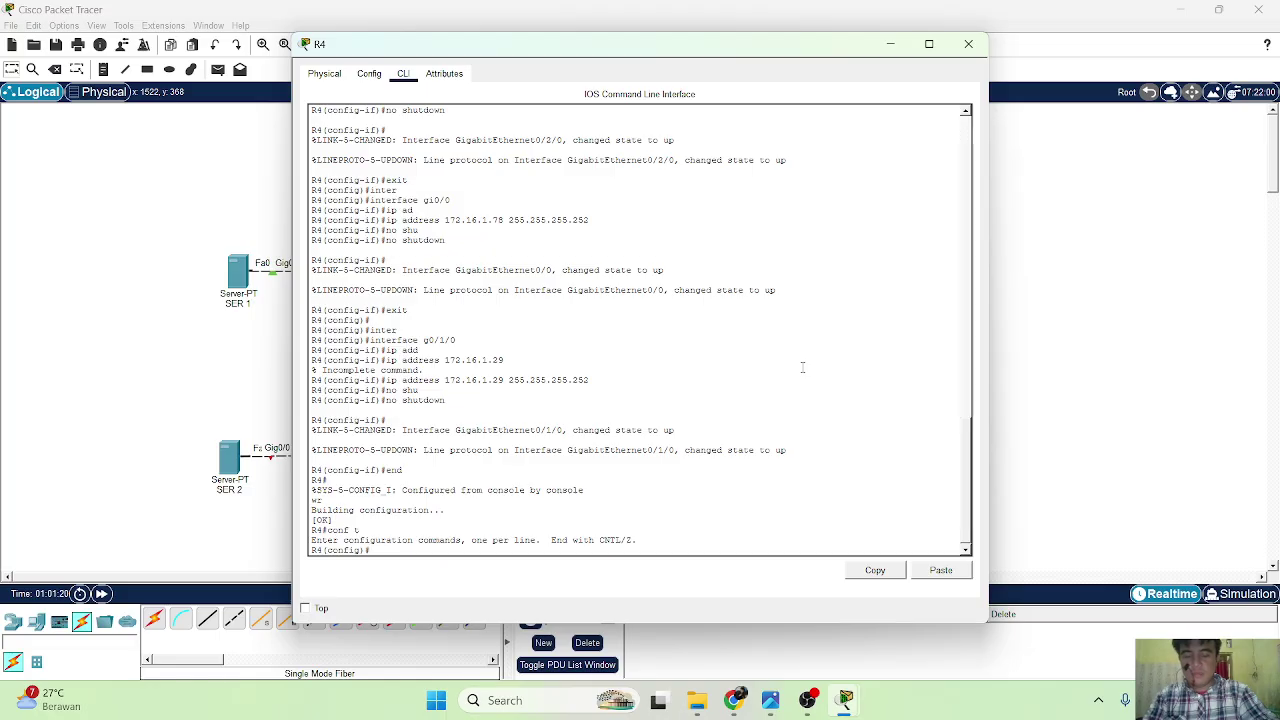
text(rou)
key(Tab)
text(os)
key(Tab)
text(1)
key(Return)
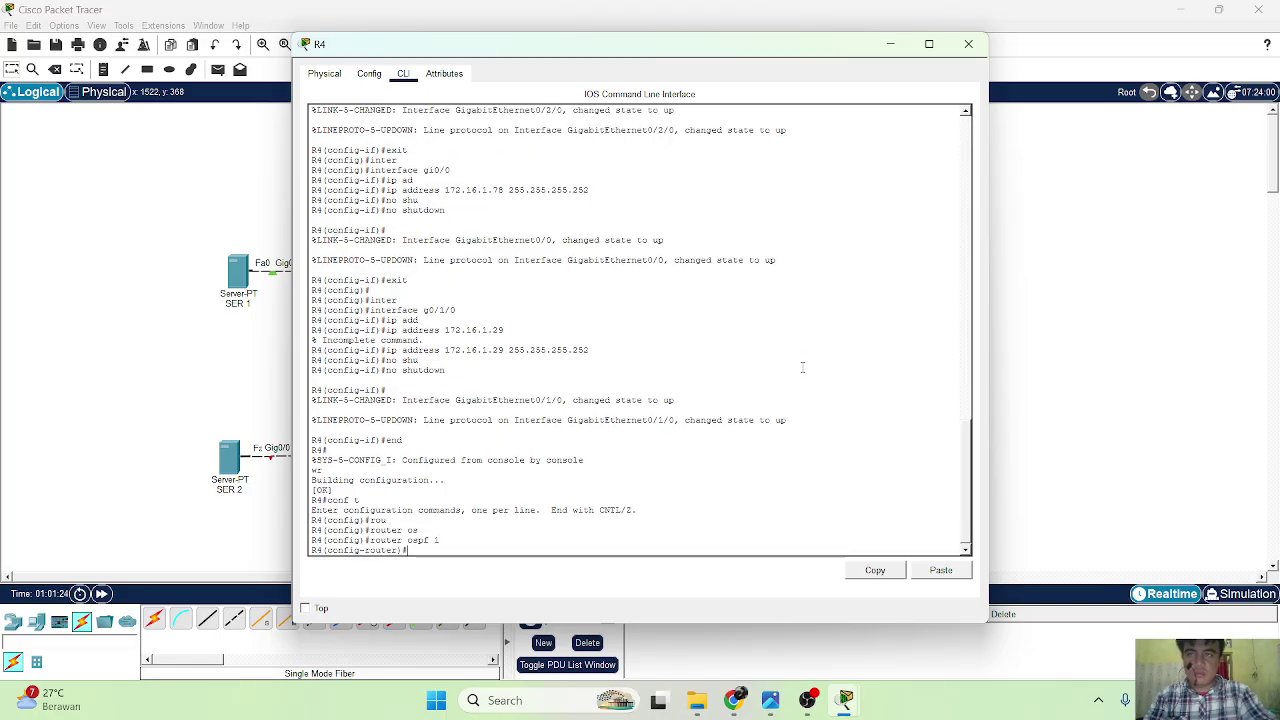
Advertise network 172.16.1.0 with wildcard mask 0.0.0.255 in area 0 on R4.
text(net)
key(Tab)
text(1)
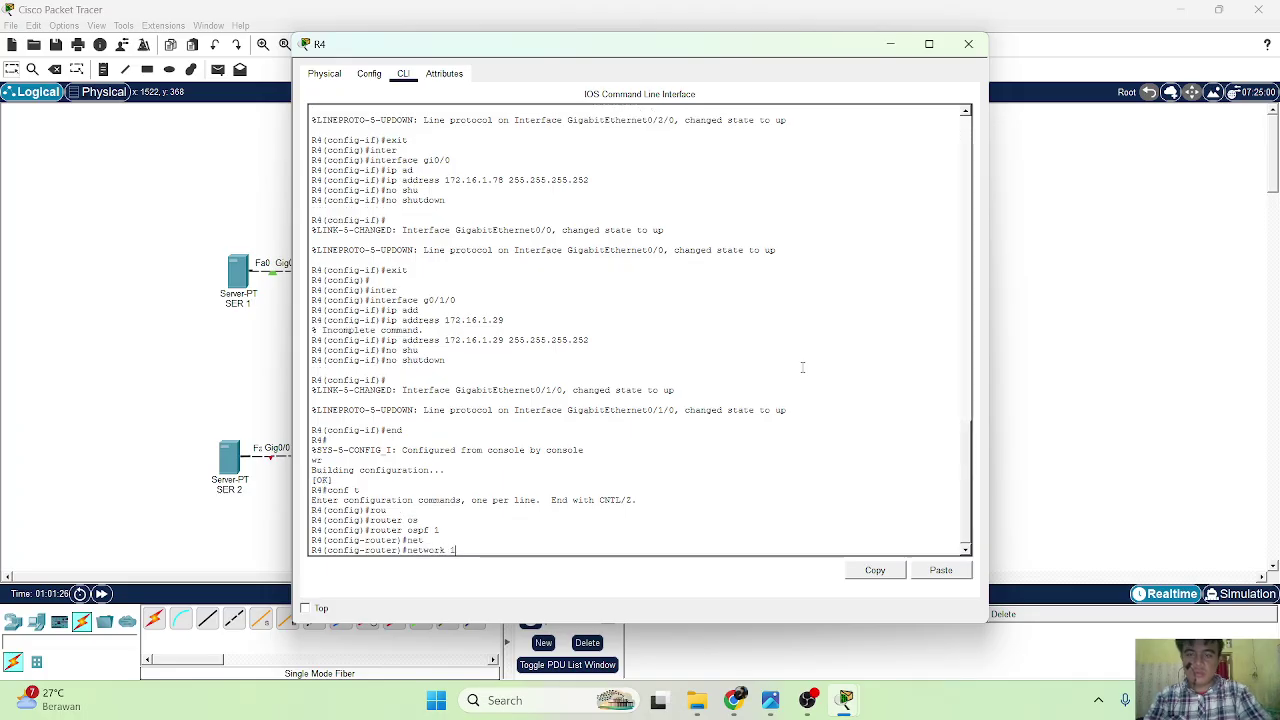
text(72.1)
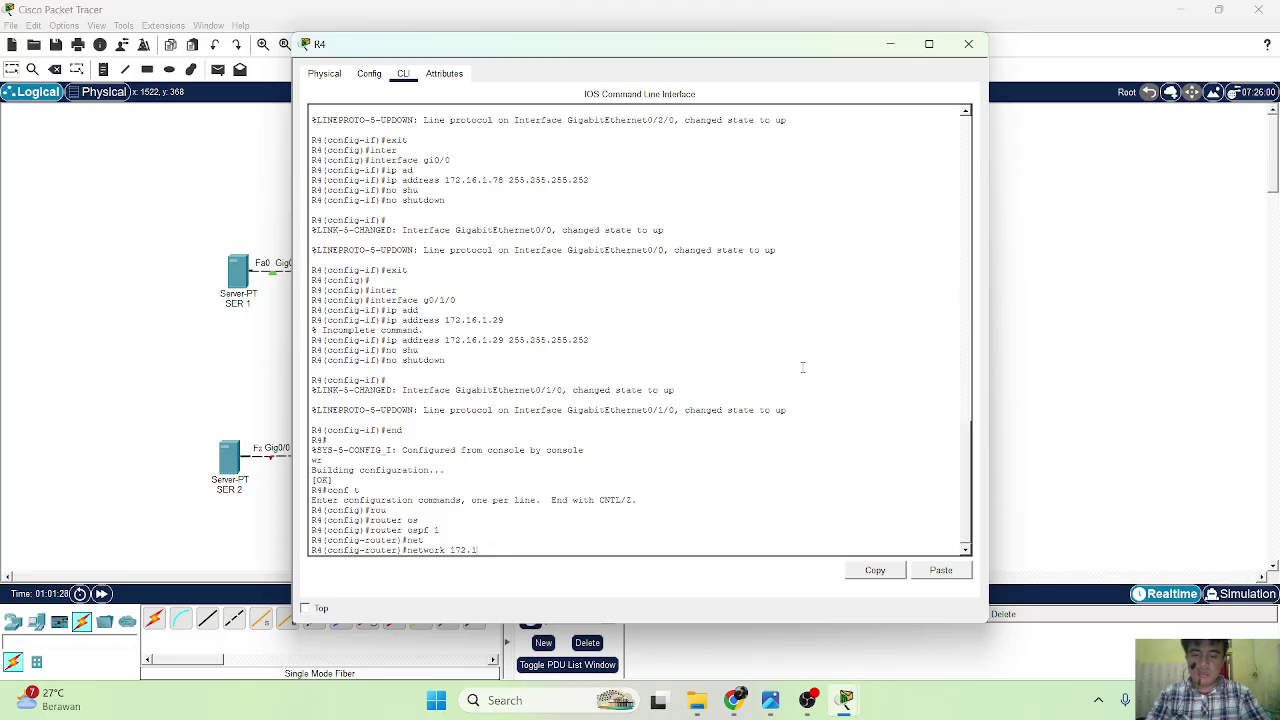
text(6.1.0 0.)
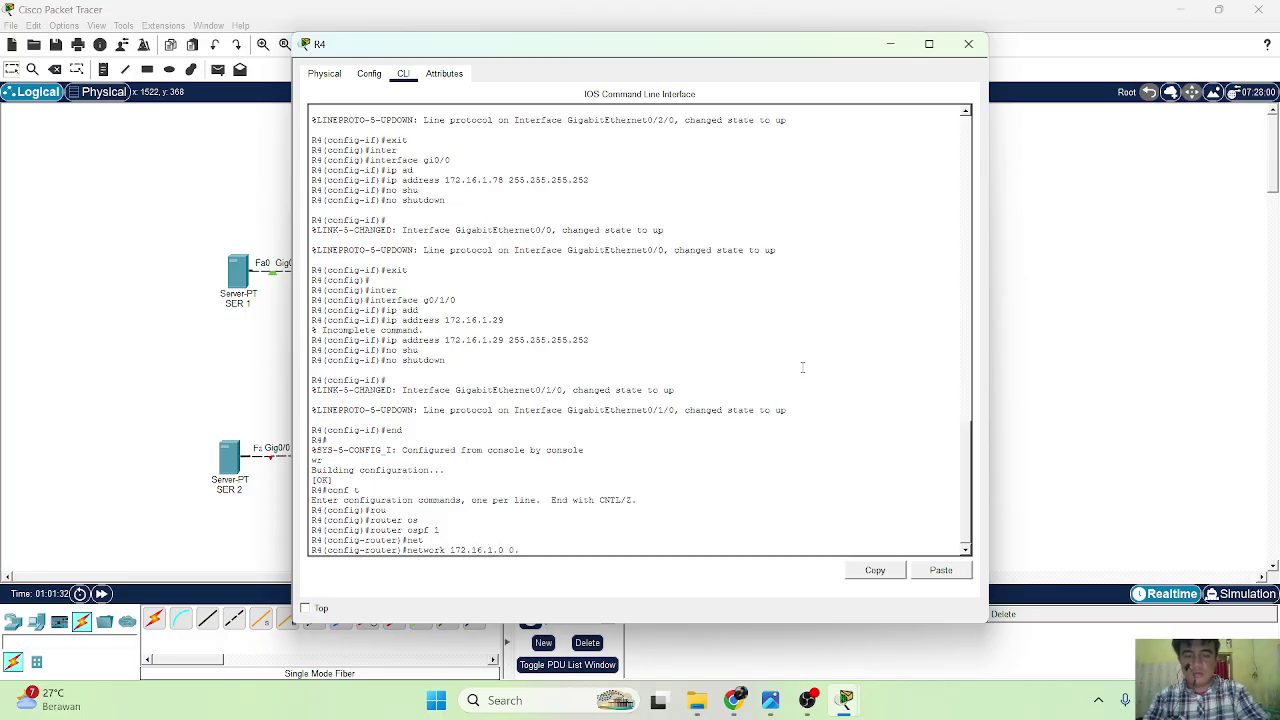
text(0.0.255 area)
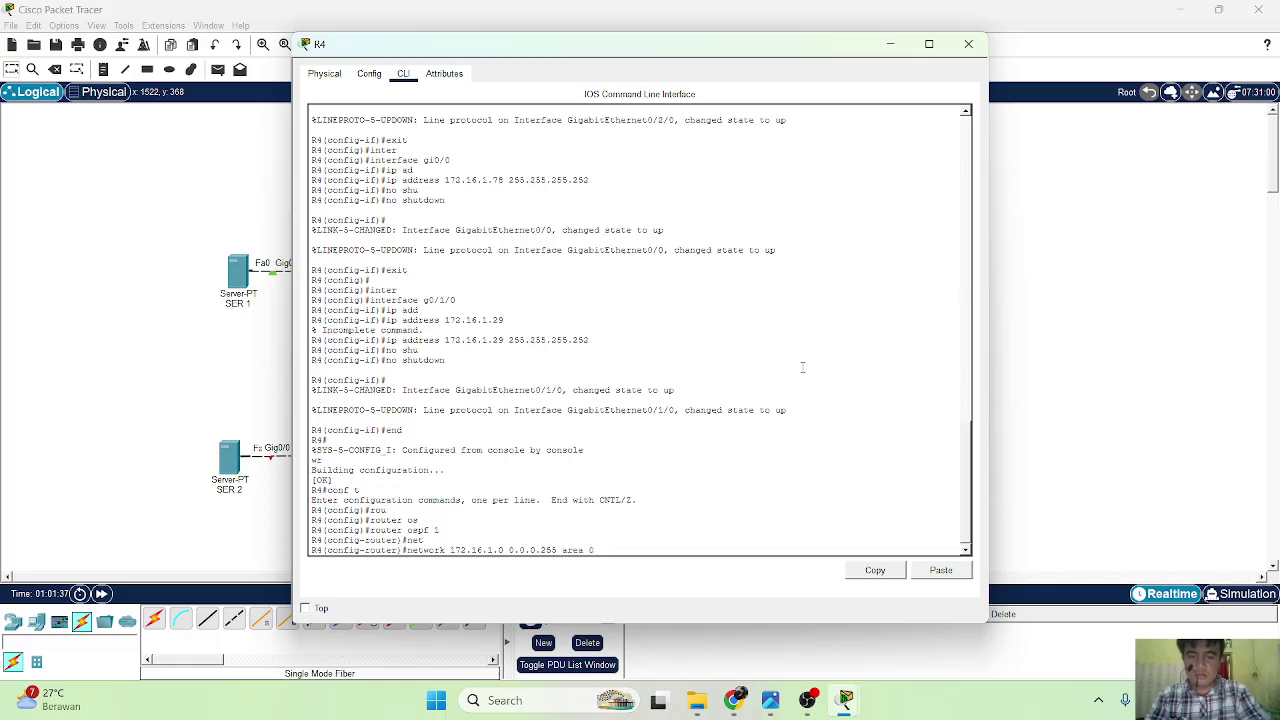
text( 0)
key(Return)
Leave configuration mode on R4, save its configuration with wr and close its window.
text(end)
key(Return)
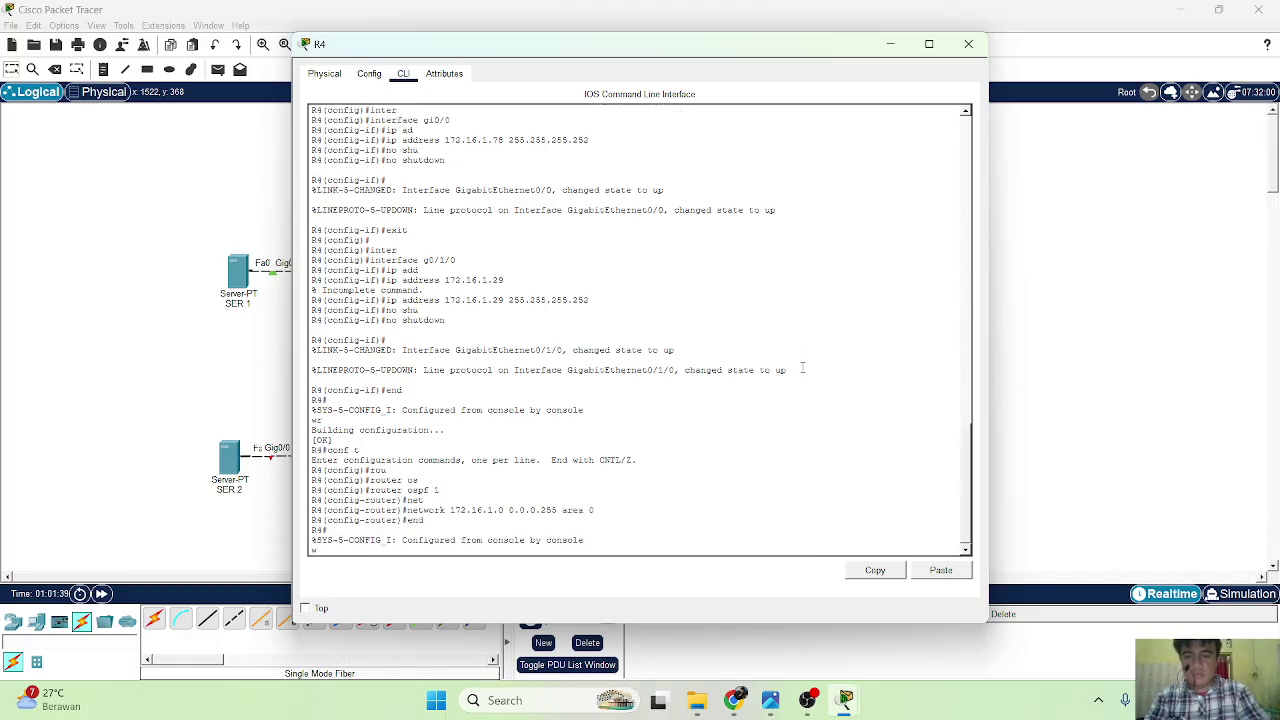
text(wr)
key(Return)
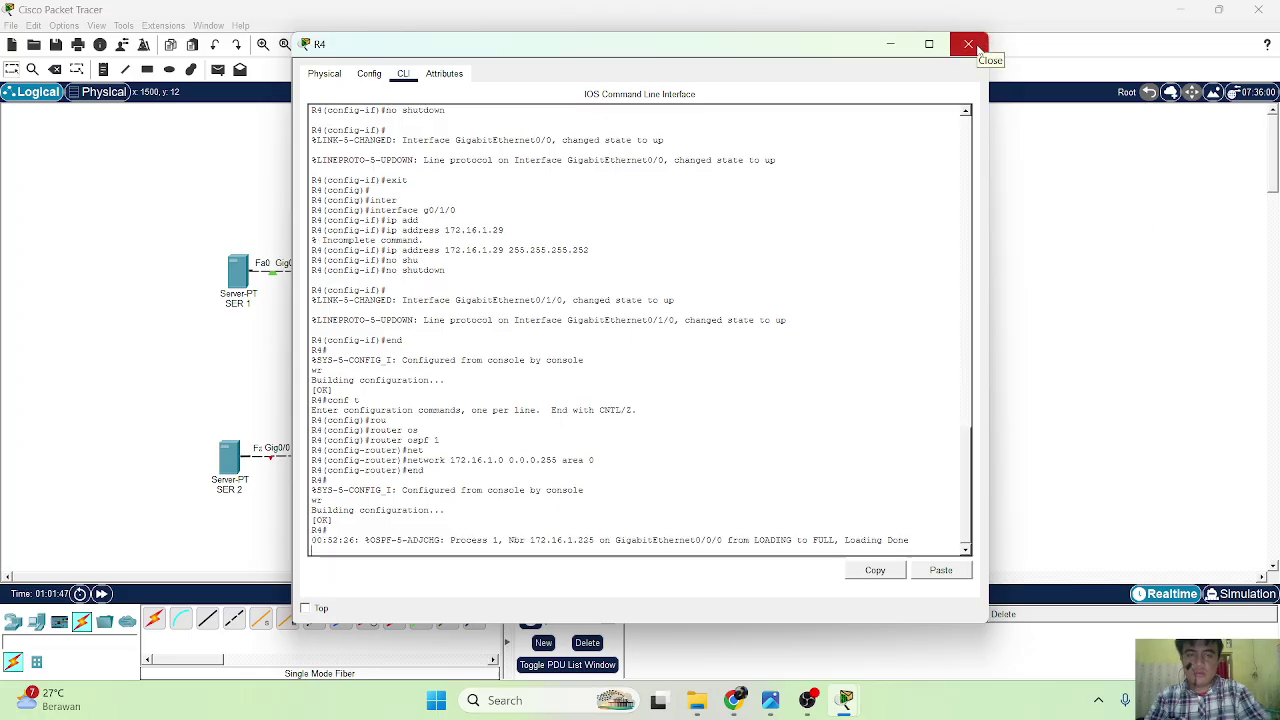
click(968, 45)
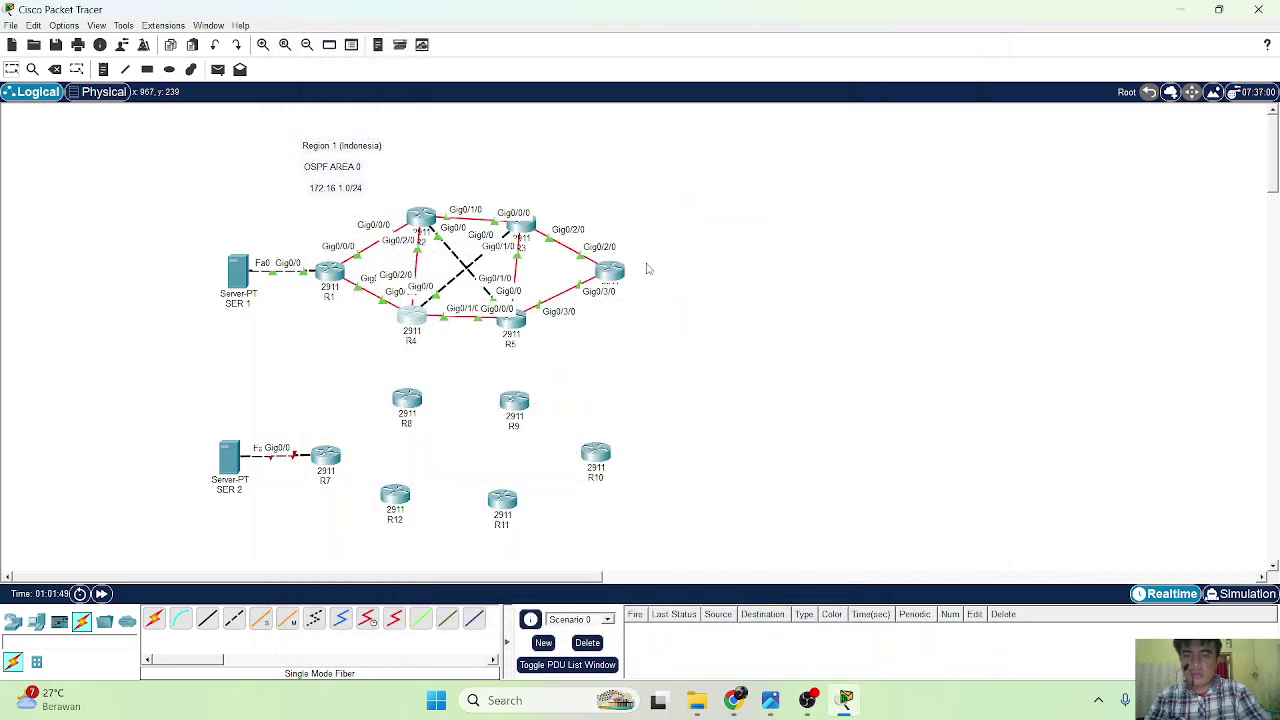
Open R5's command line, enter global configuration mode and start OSPF process 1.
click(509, 320)
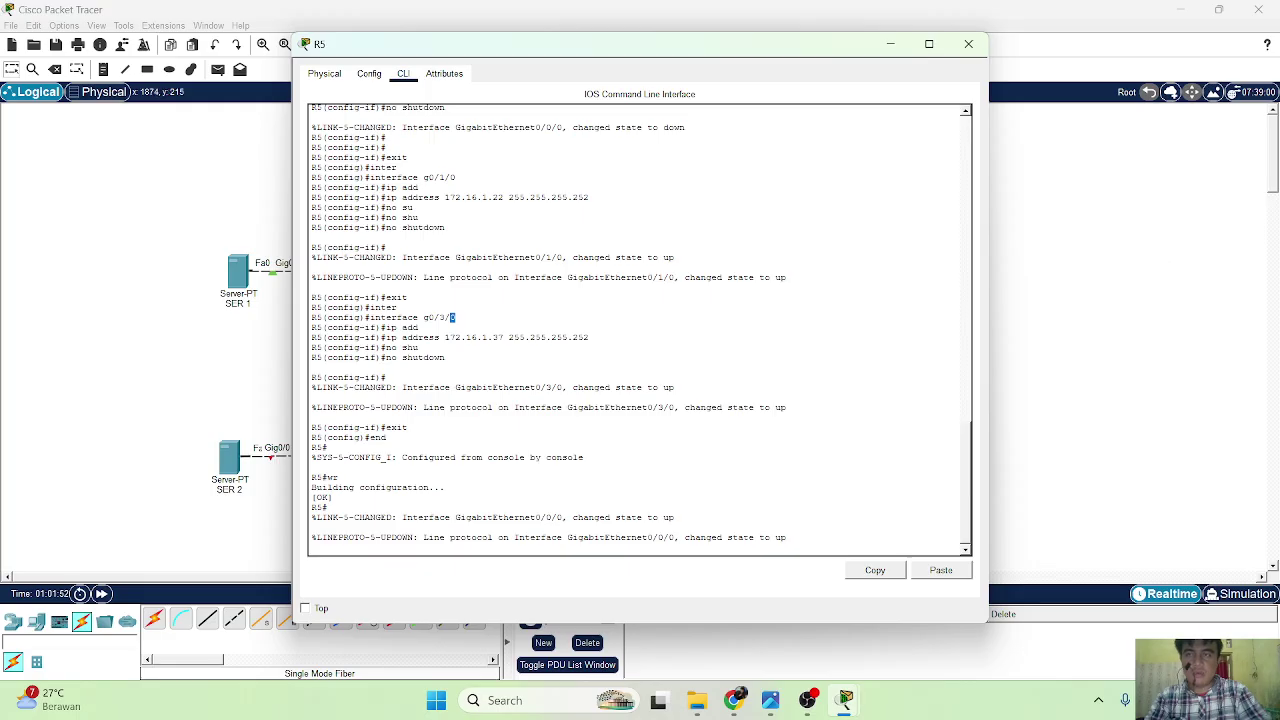
key(Return)
key(Return)
key(Return)
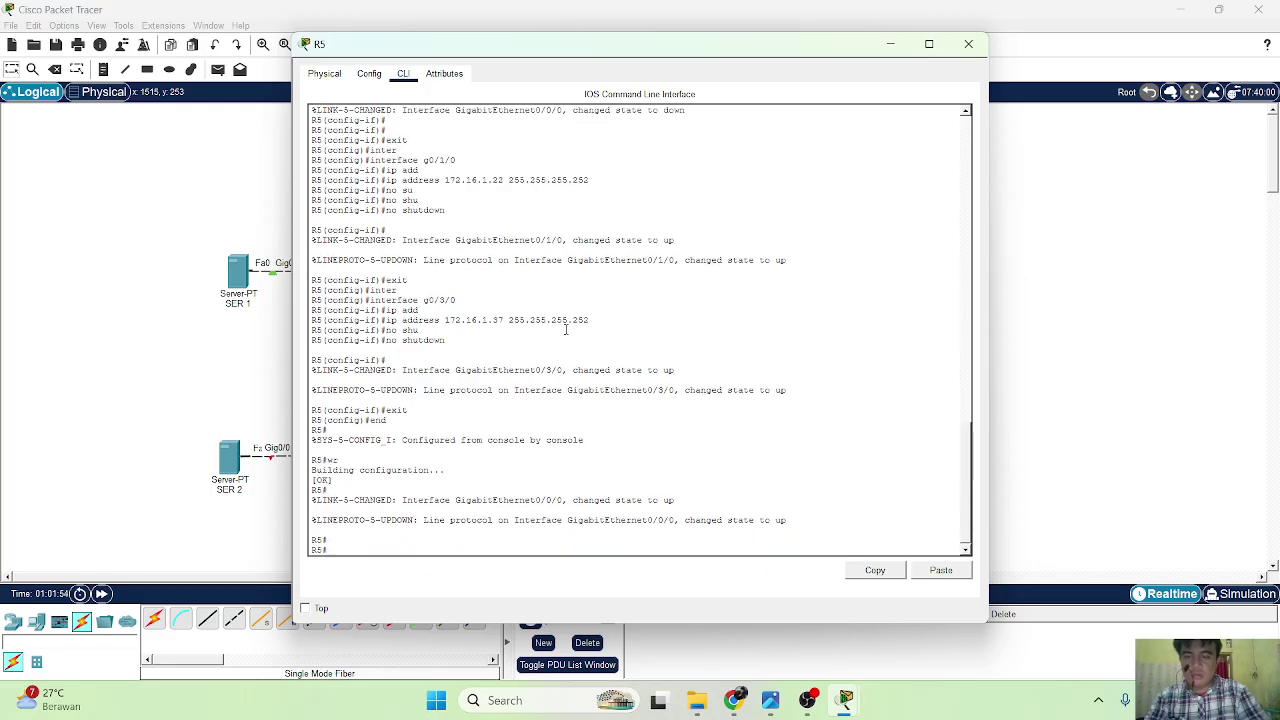
text(conf t)
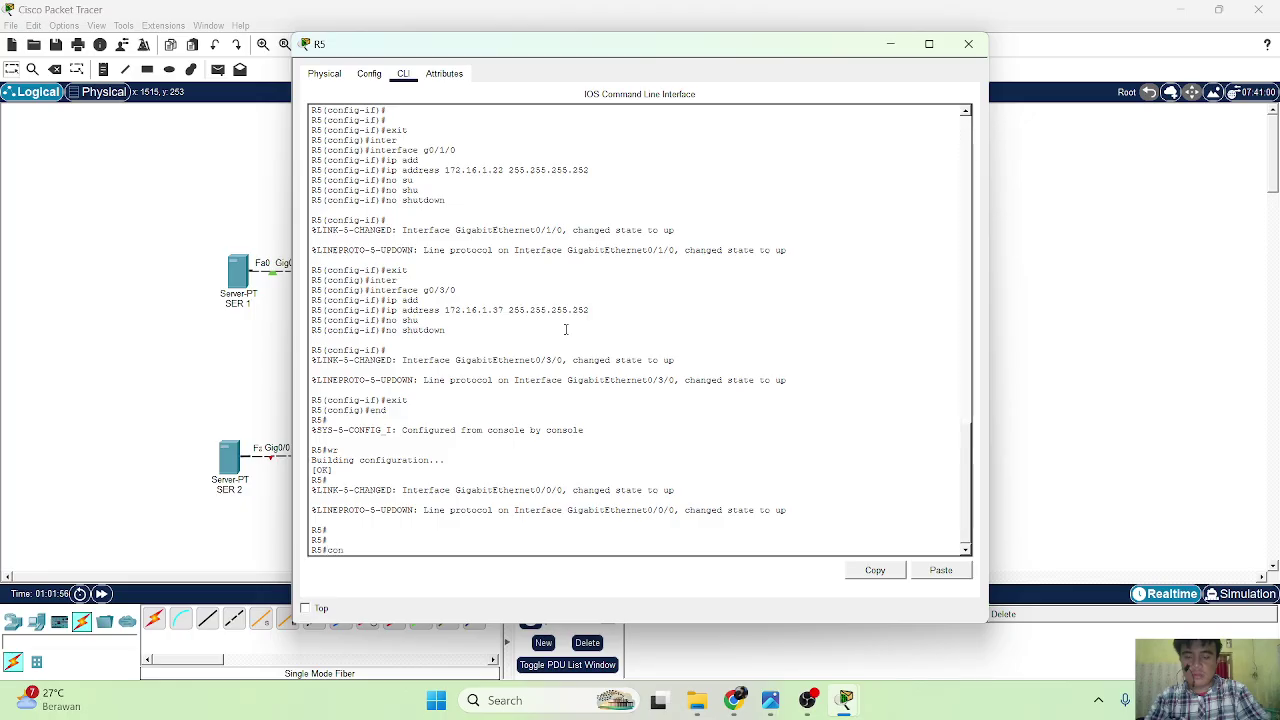
key(Return)
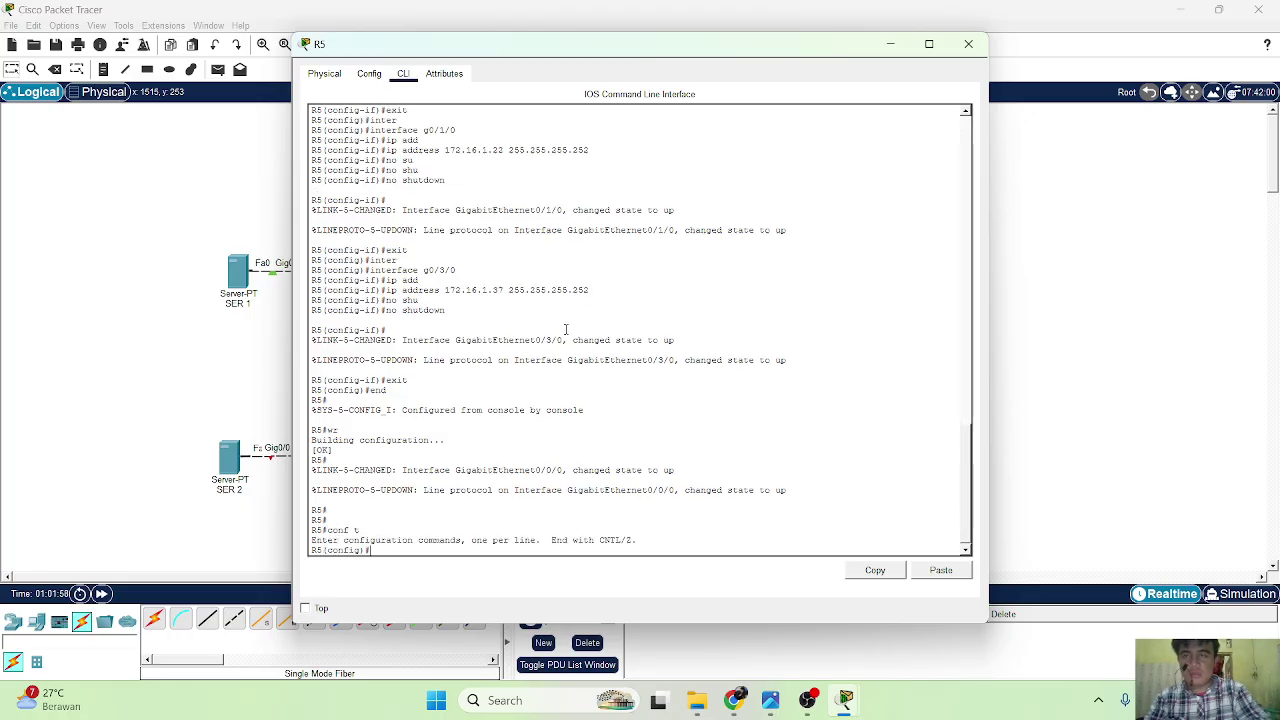
text(rou)
key(Tab)
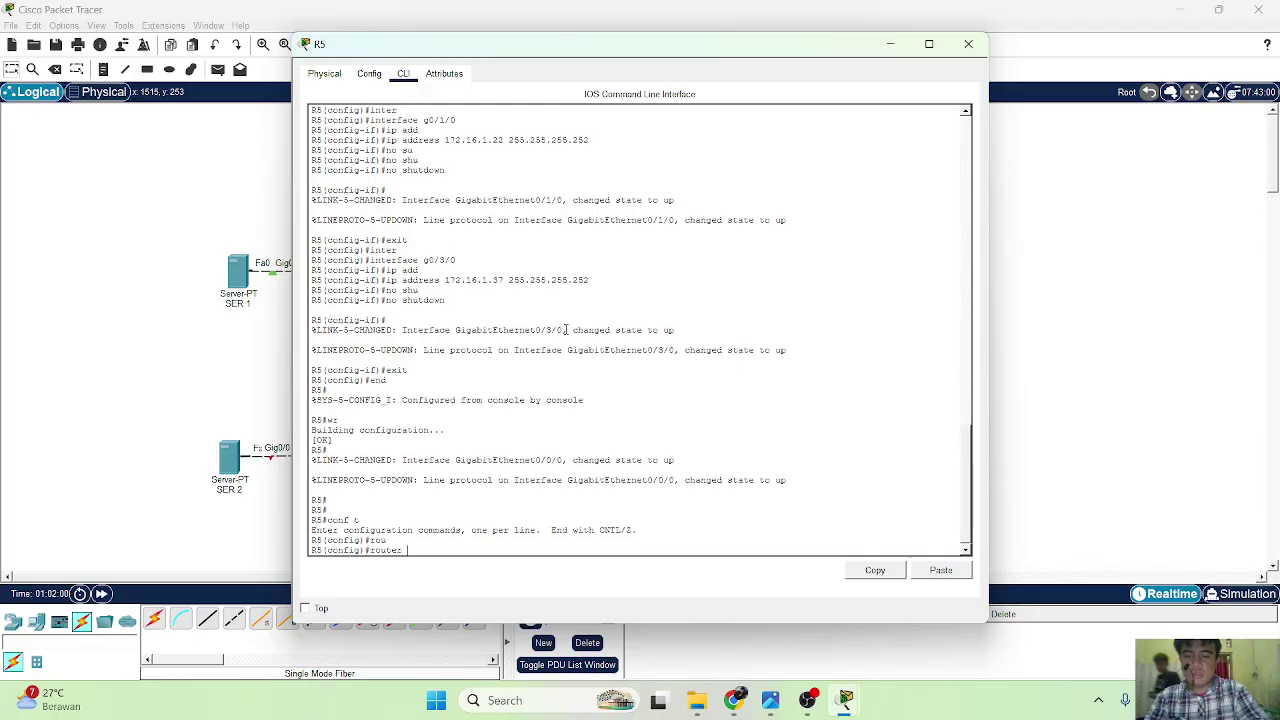
text(os)
key(Tab)
text(1)
key(Return)
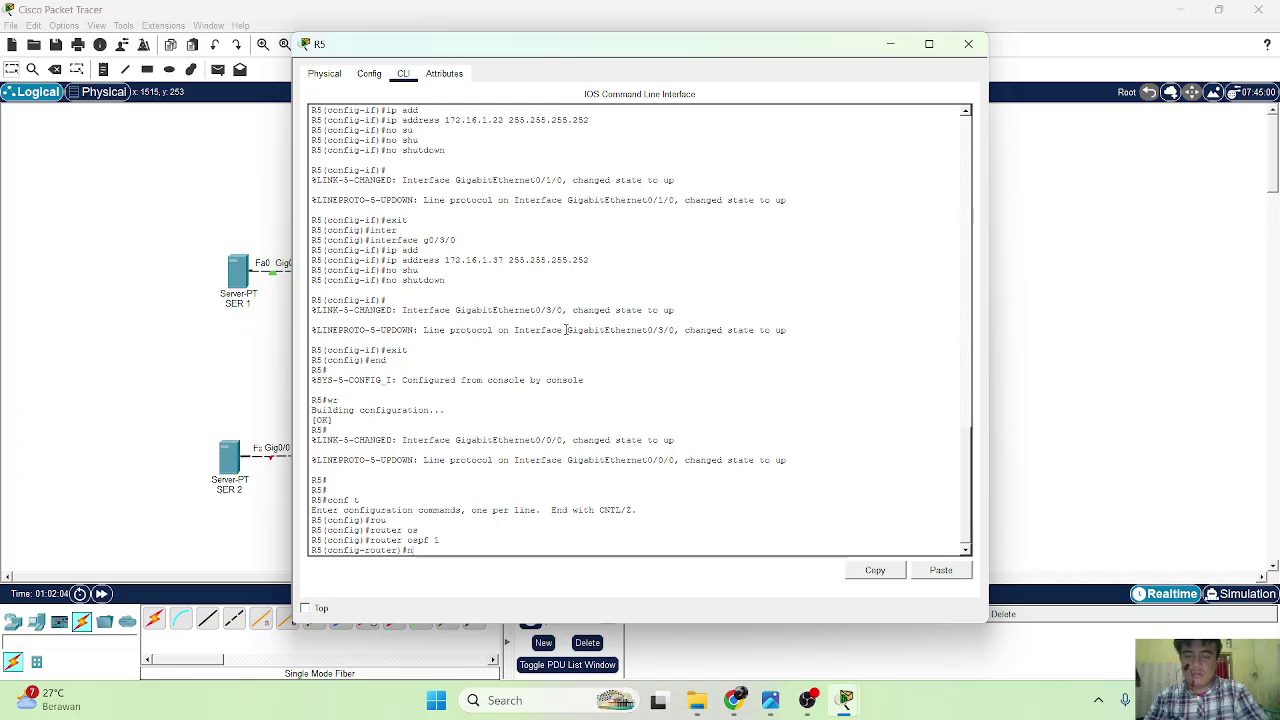
Advertise network 172.16.10.0 with wildcard mask 0.0.0.255 in area 0 on R5.
text(net)
key(Tab)
text(172.16.1)
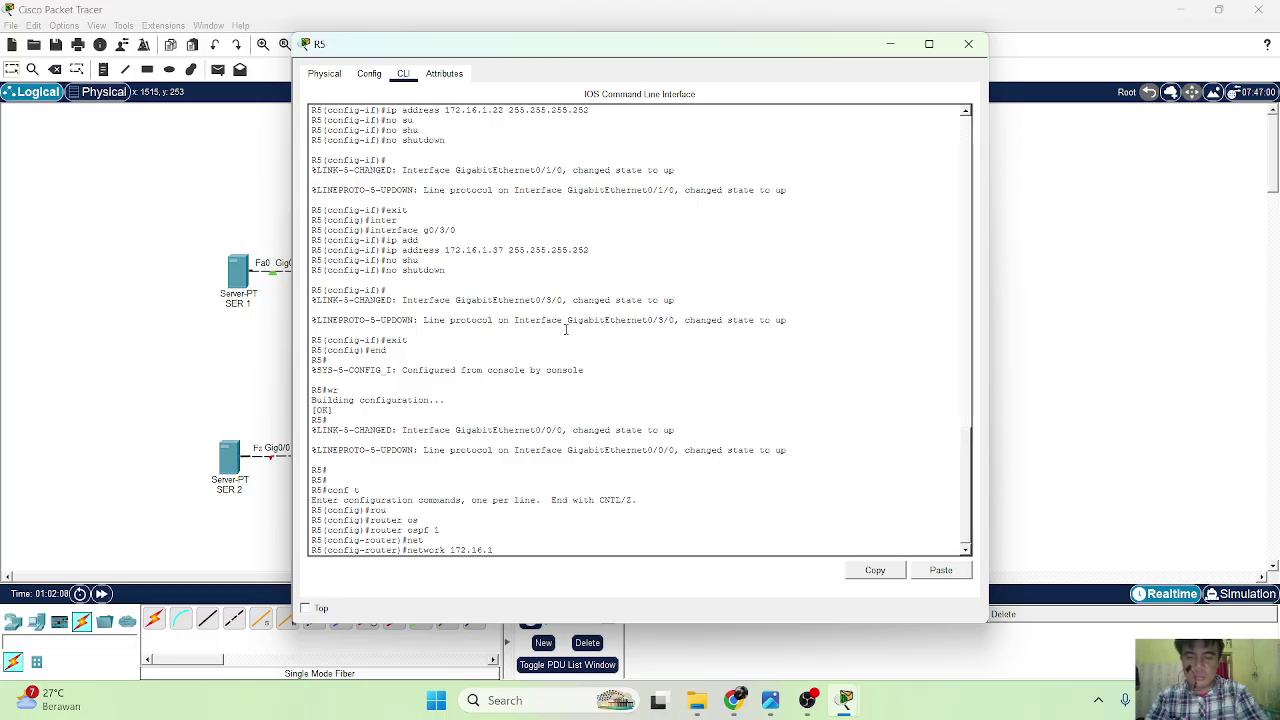
text(0.0)
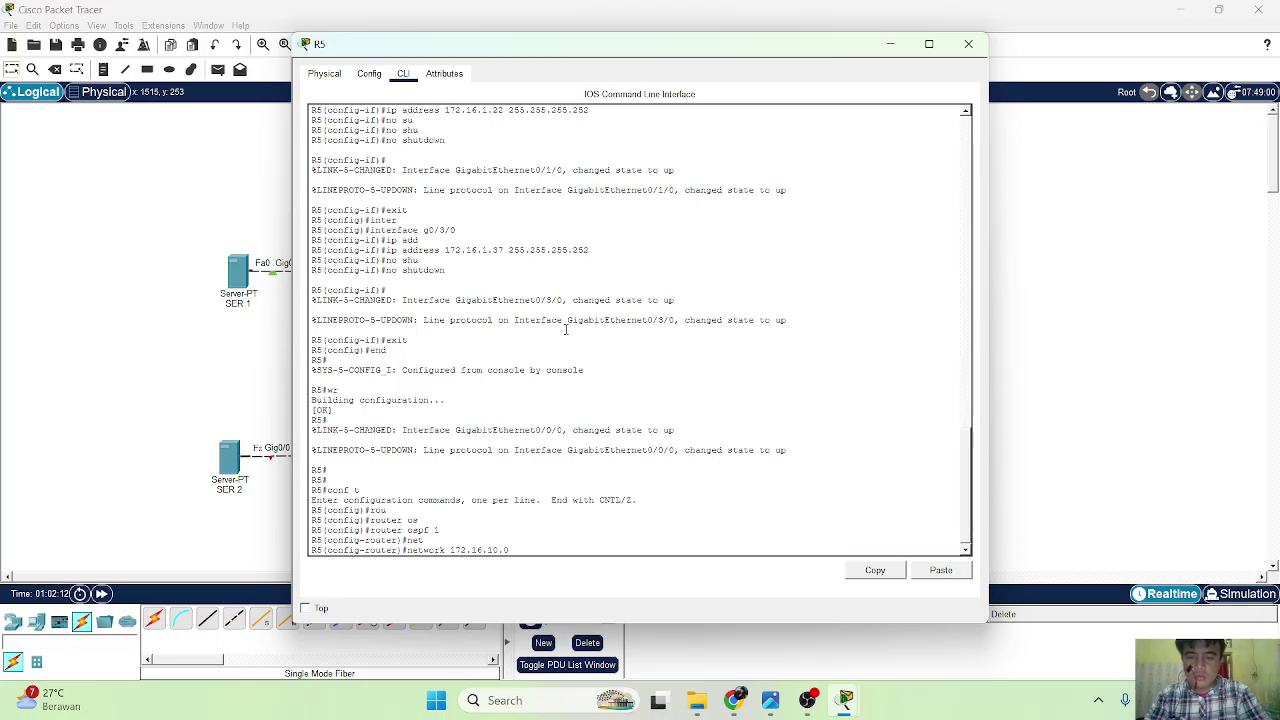
text( 0.0)
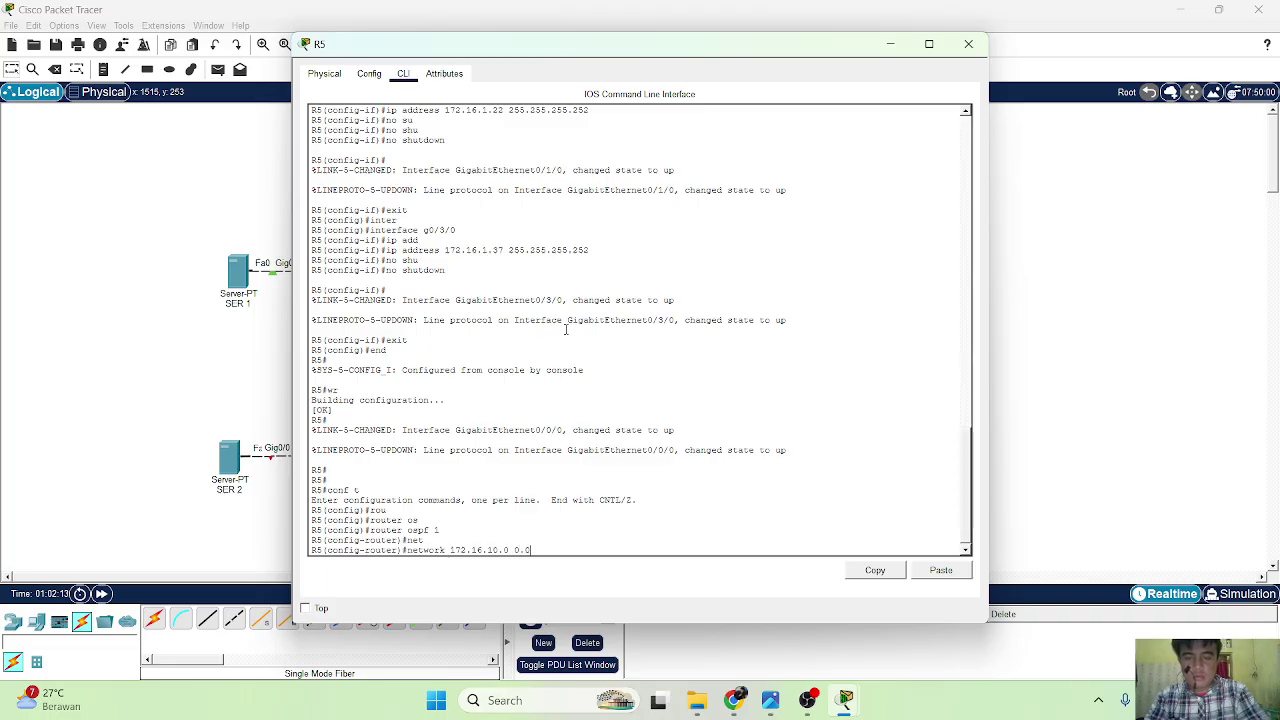
text(.0.255 are)
key(Tab)
text(0)
key(Return)
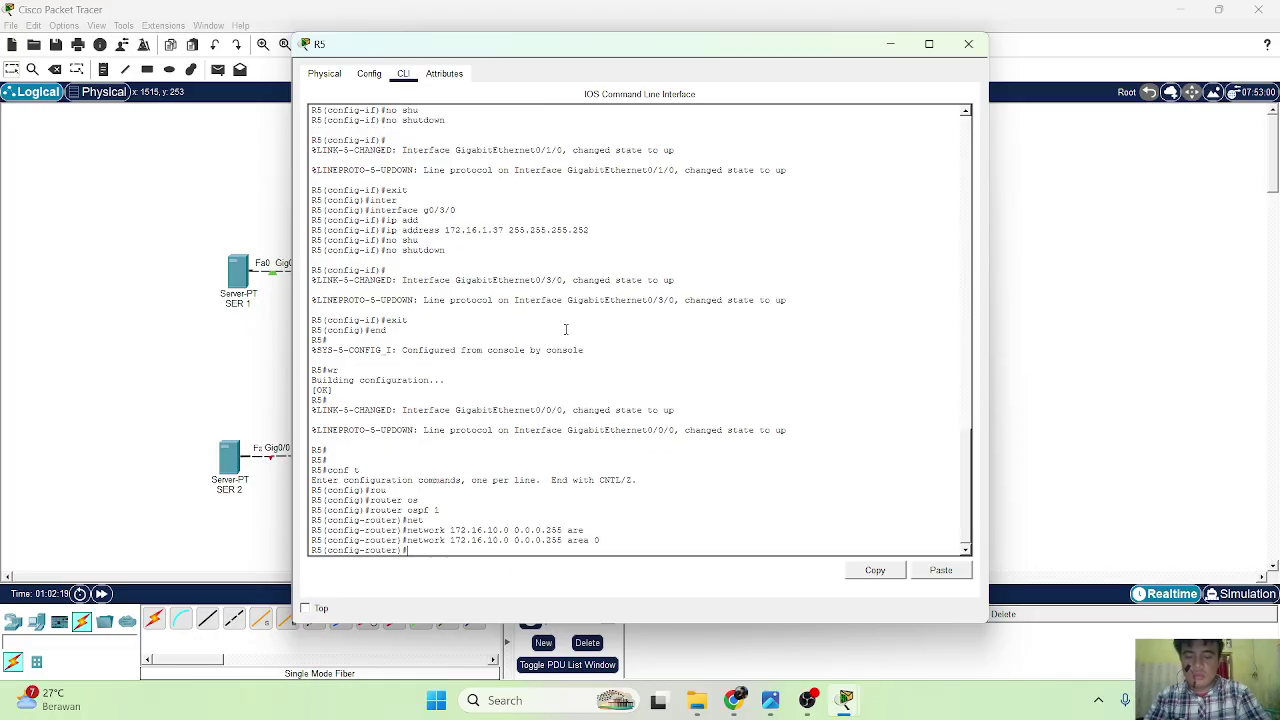
Leave configuration mode on R5, save its configuration with wr and close its window.
text(end)
key(Return)
text(wr)
key(Return)
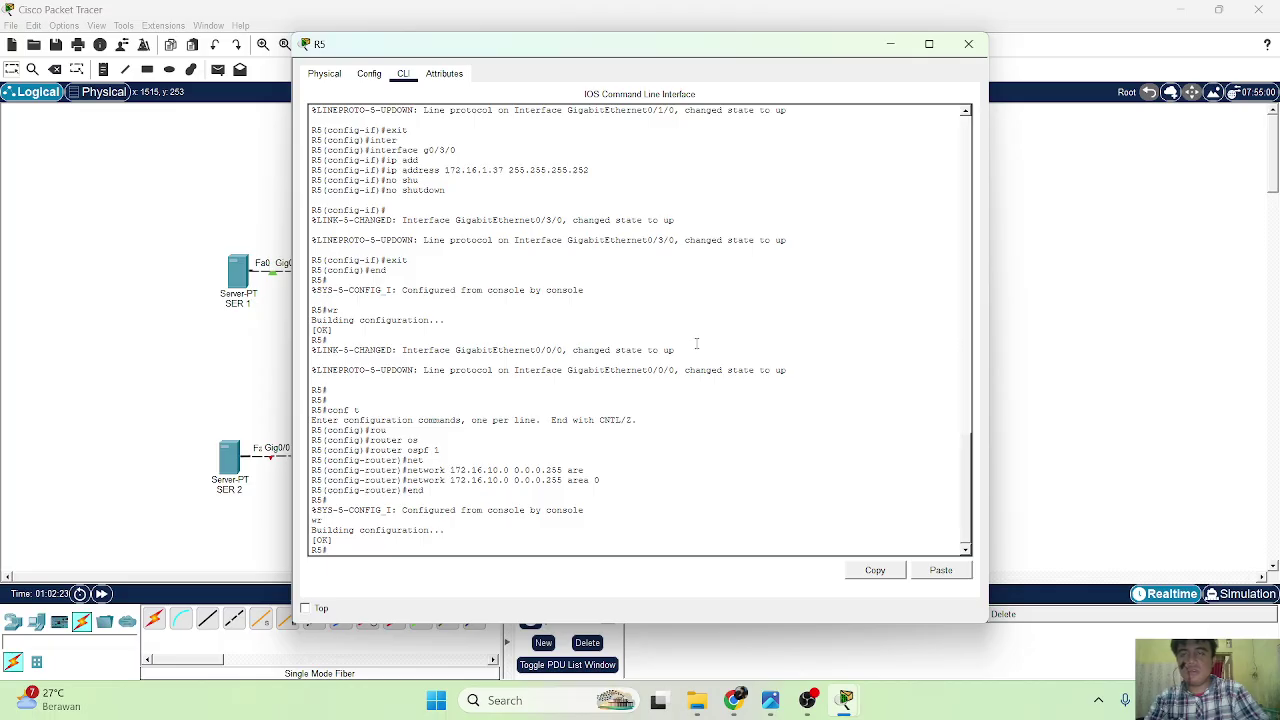
click(968, 44)
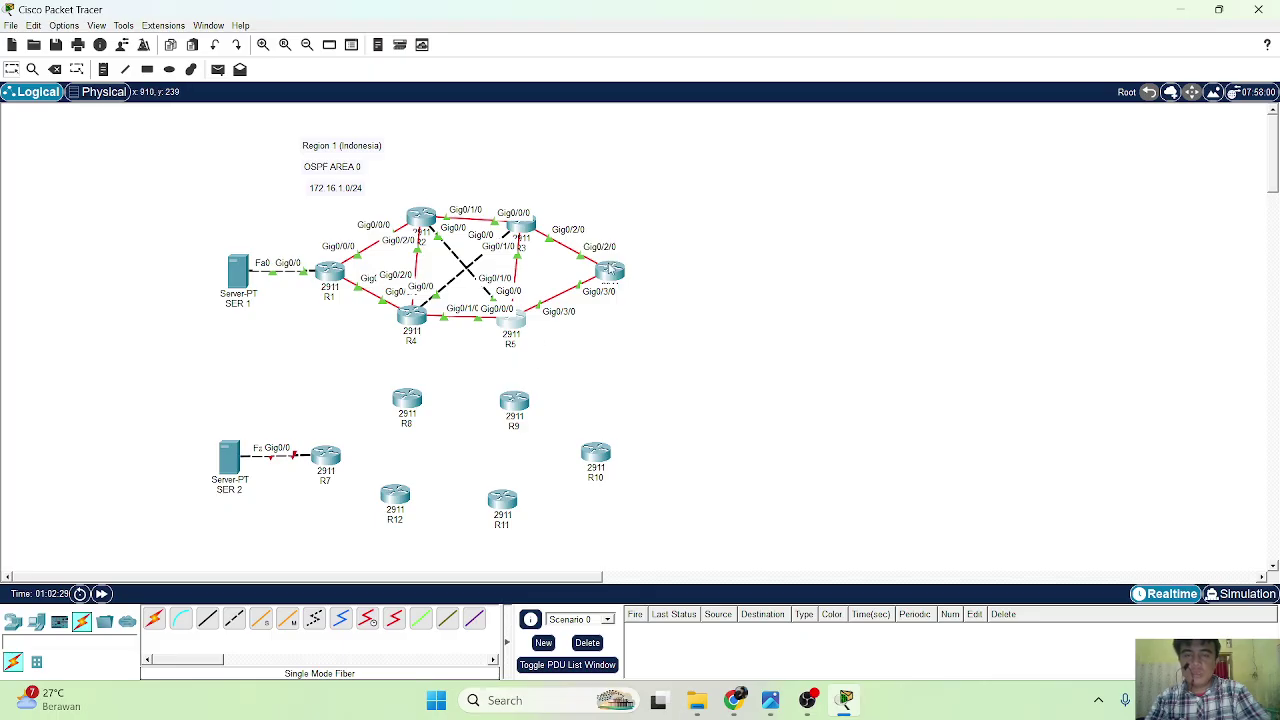
Open R6's command line, enable privileged mode and enter global configuration mode.
click(609, 270)
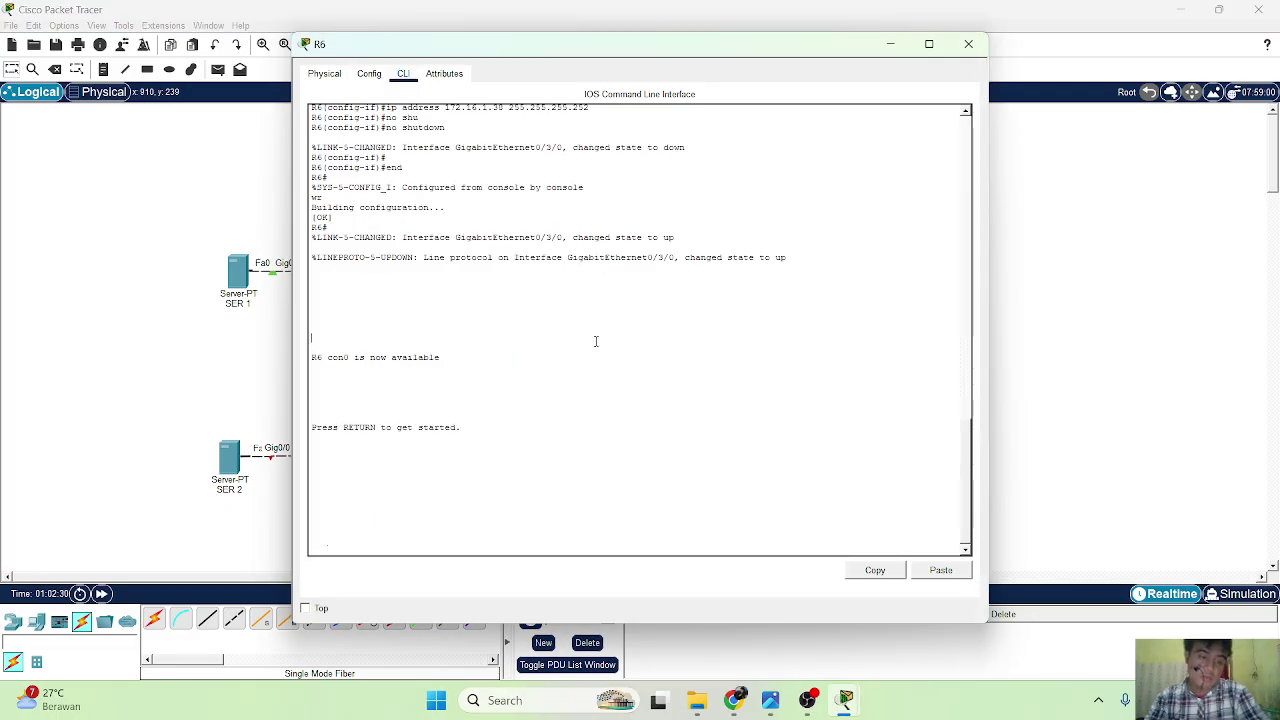
key(Return)
key(Return)
key(Return)
text(en)
key(Return)
text(conf t)
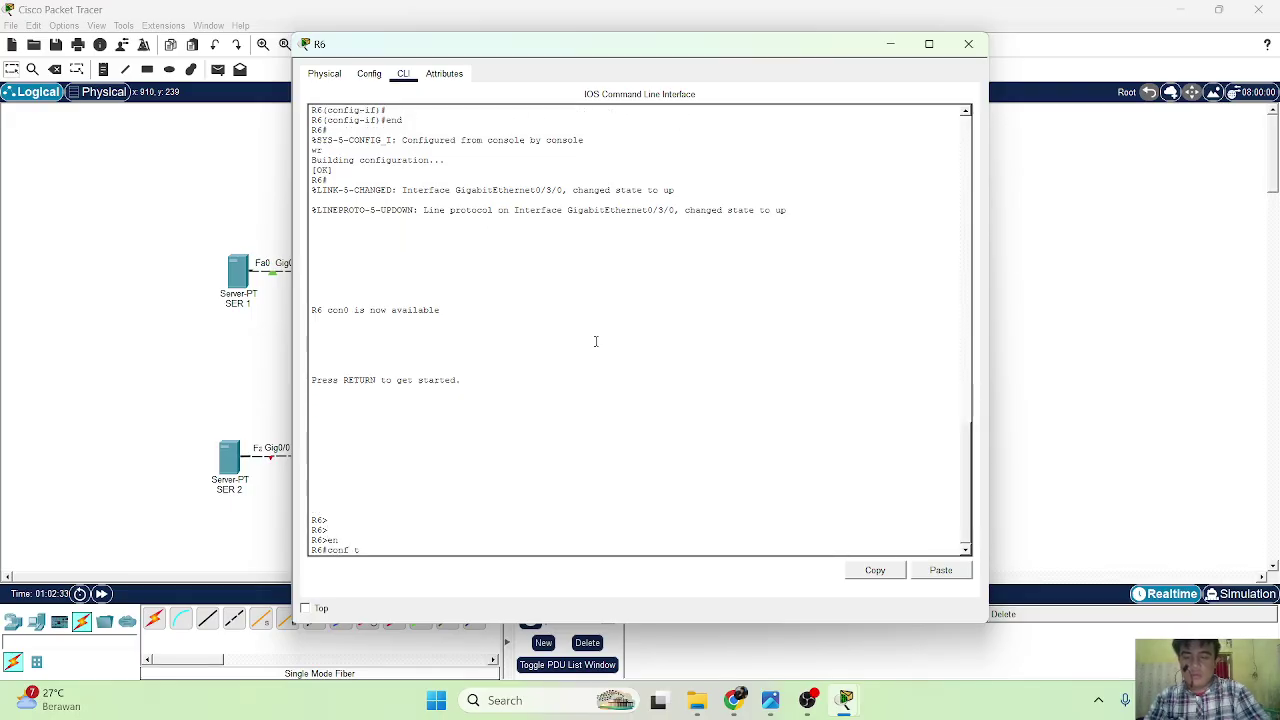
key(Return)
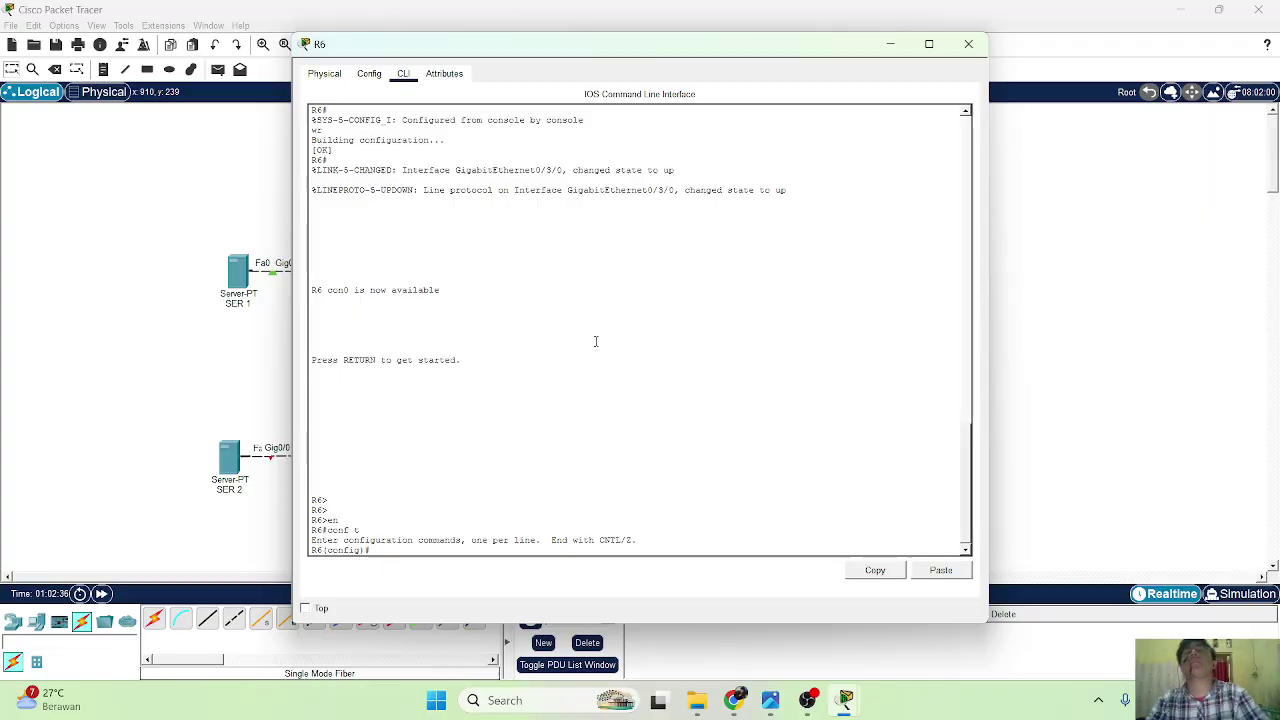
Start OSPF process 1 on R6.
text(rou)
key(Tab)
text(os)
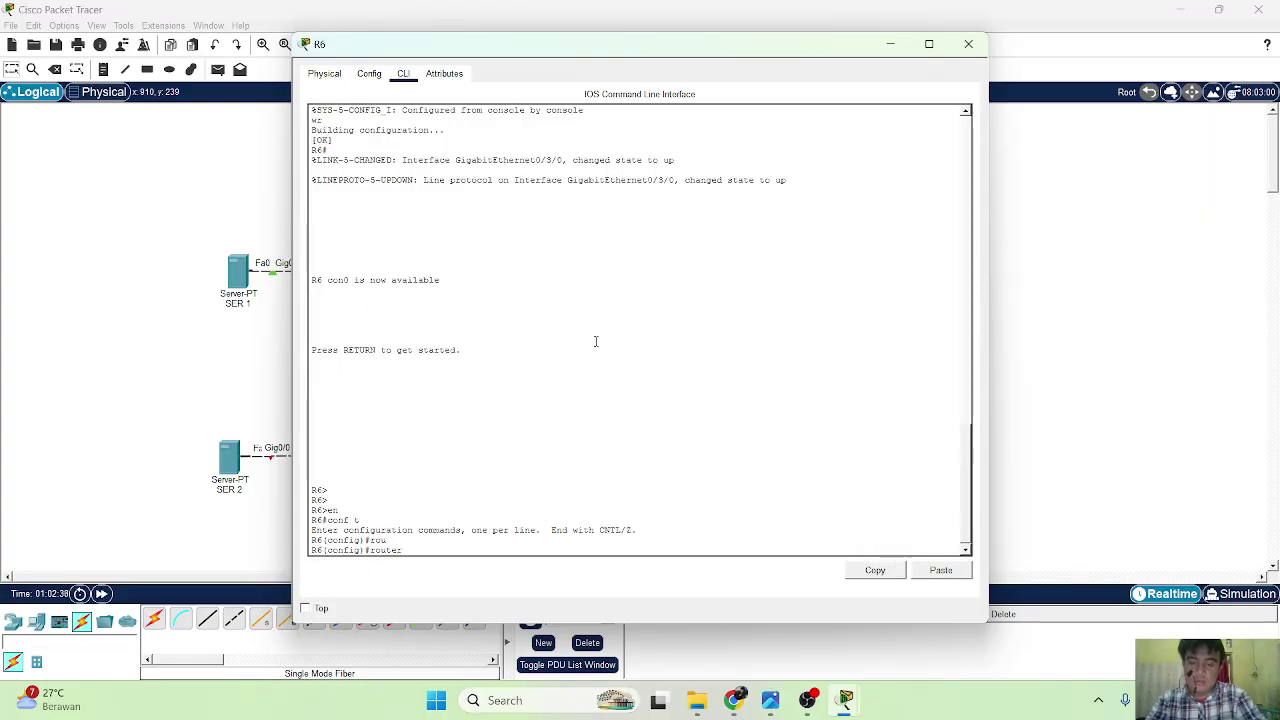
key(Tab)
text(1)
key(Return)
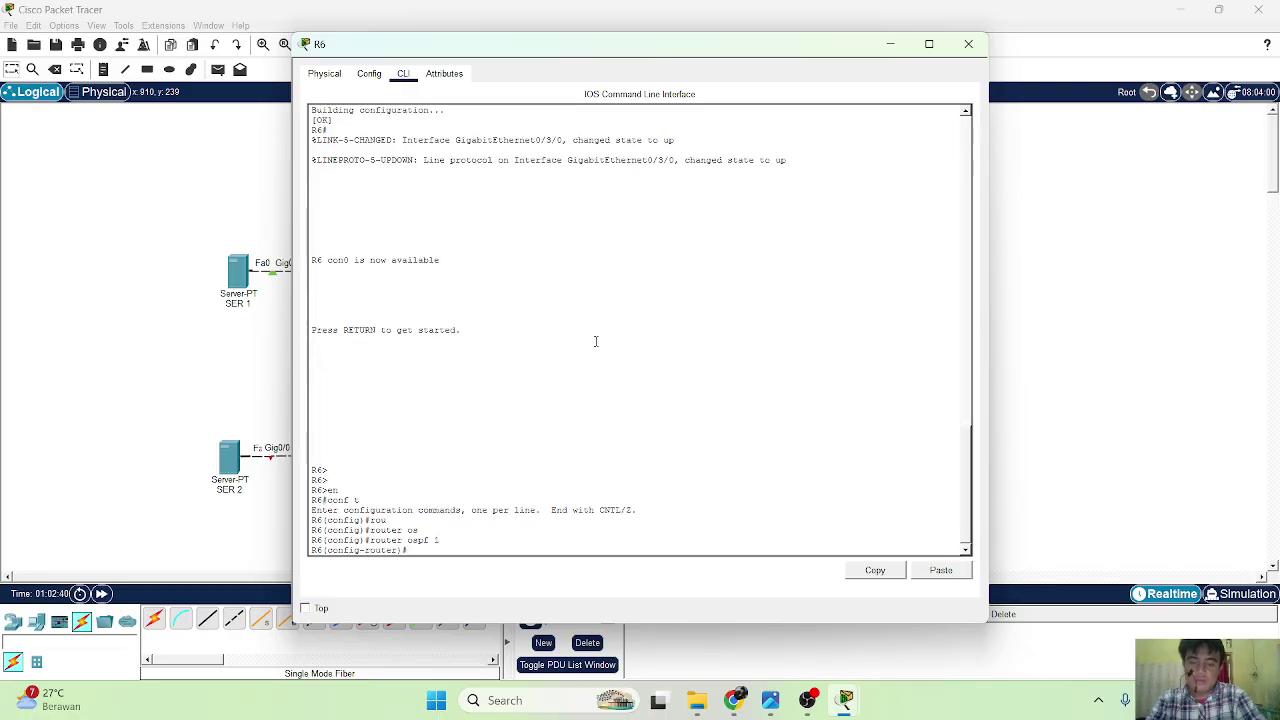
Advertise network 172.16.1.0 with wildcard mask 0.0.0.255 in area 0 on R6.
text(net)
key(Tab)
text(172.16.1.0 0.0.02.)
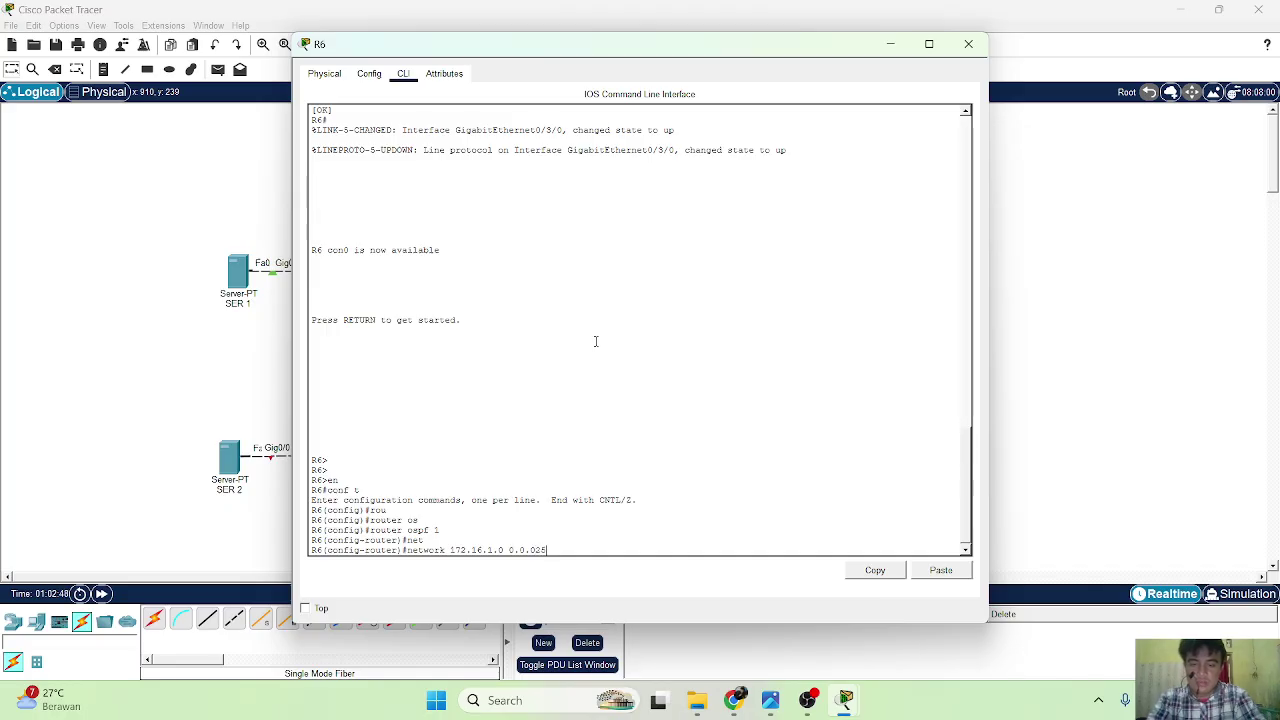
key(BackSpace)
key(BackSpace)
text(255 ar)
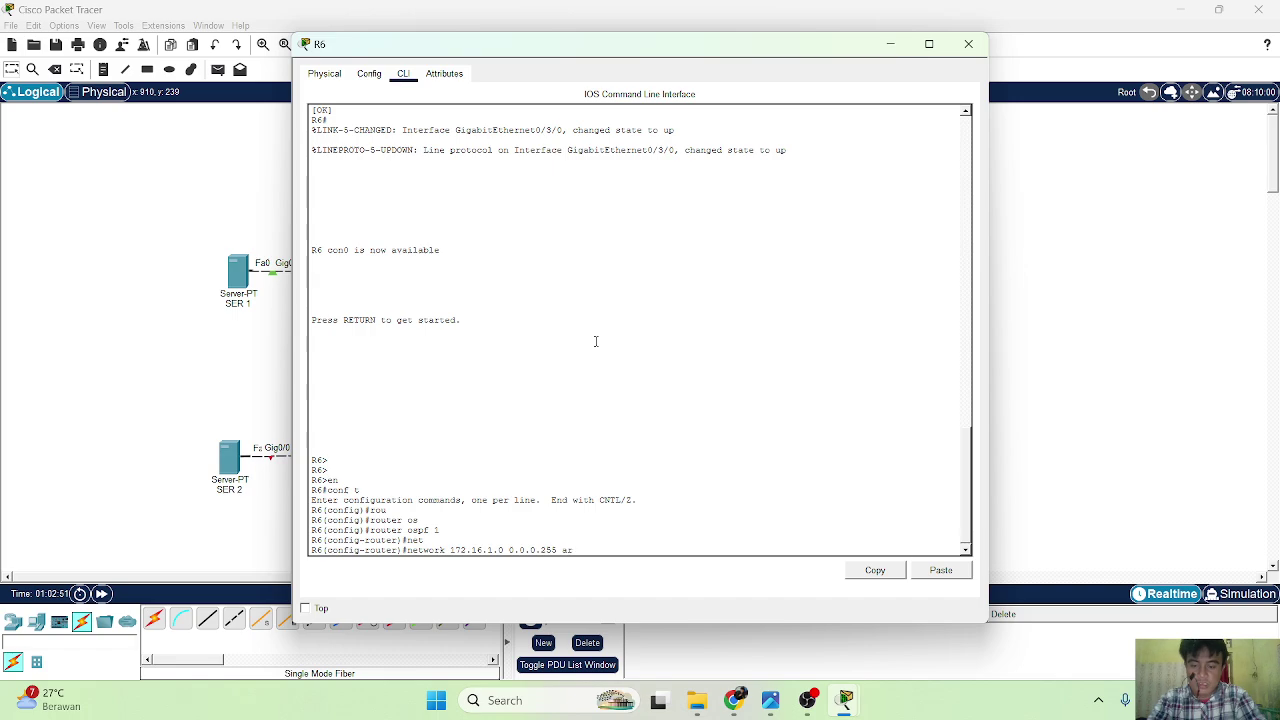
key(Tab)
key(Return)
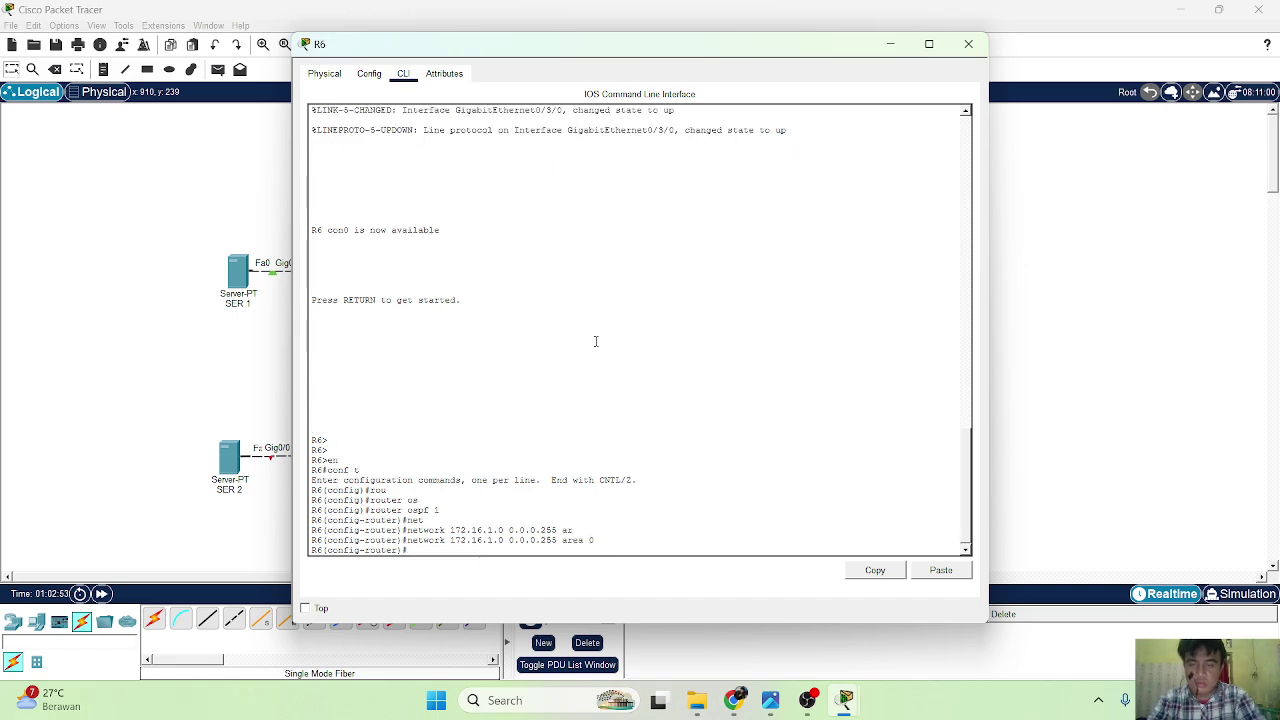
Leave configuration mode on R6, save its configuration with wr and close its window.
text(end)
key(Return)
text(wr)
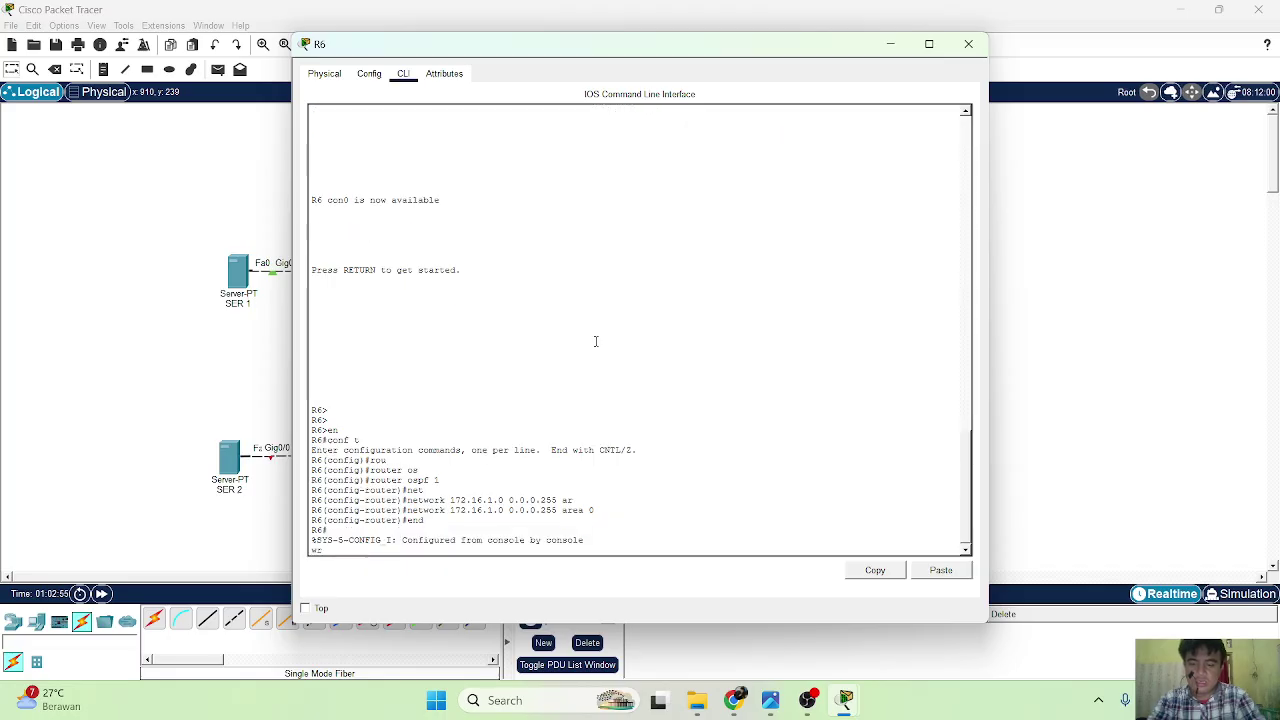
key(Return)
click(1126, 189)
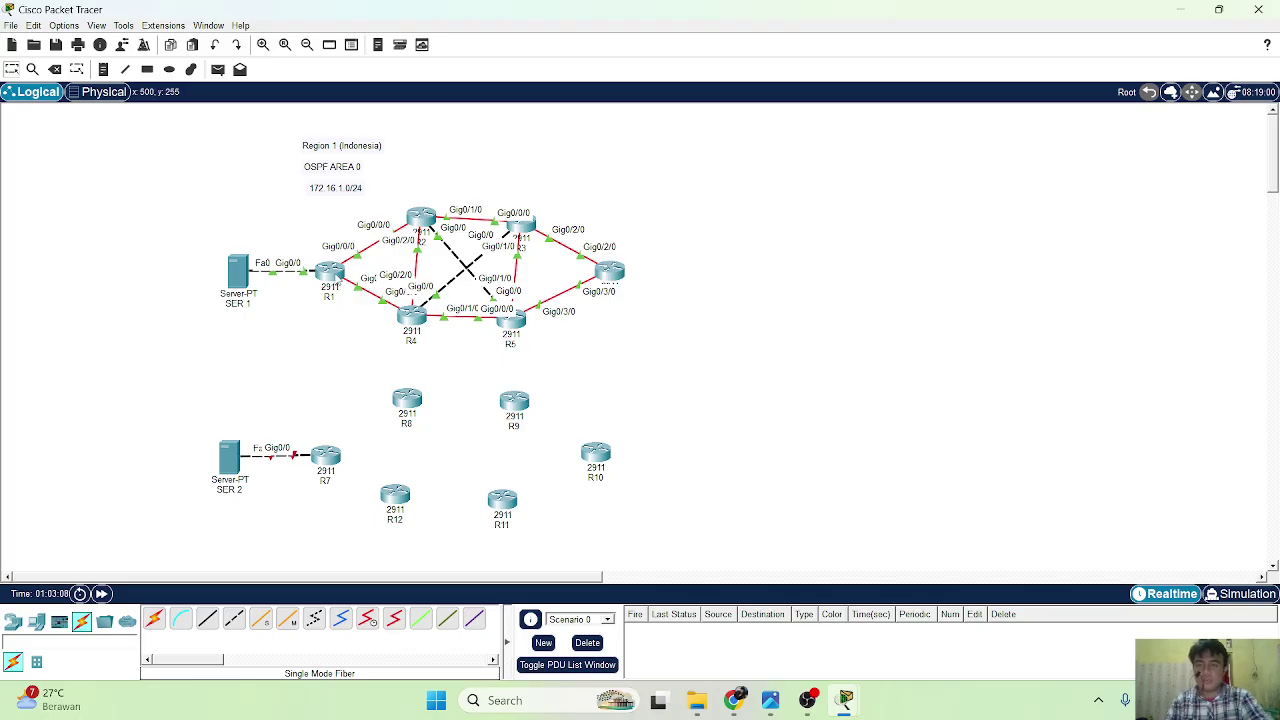
click(330, 272)
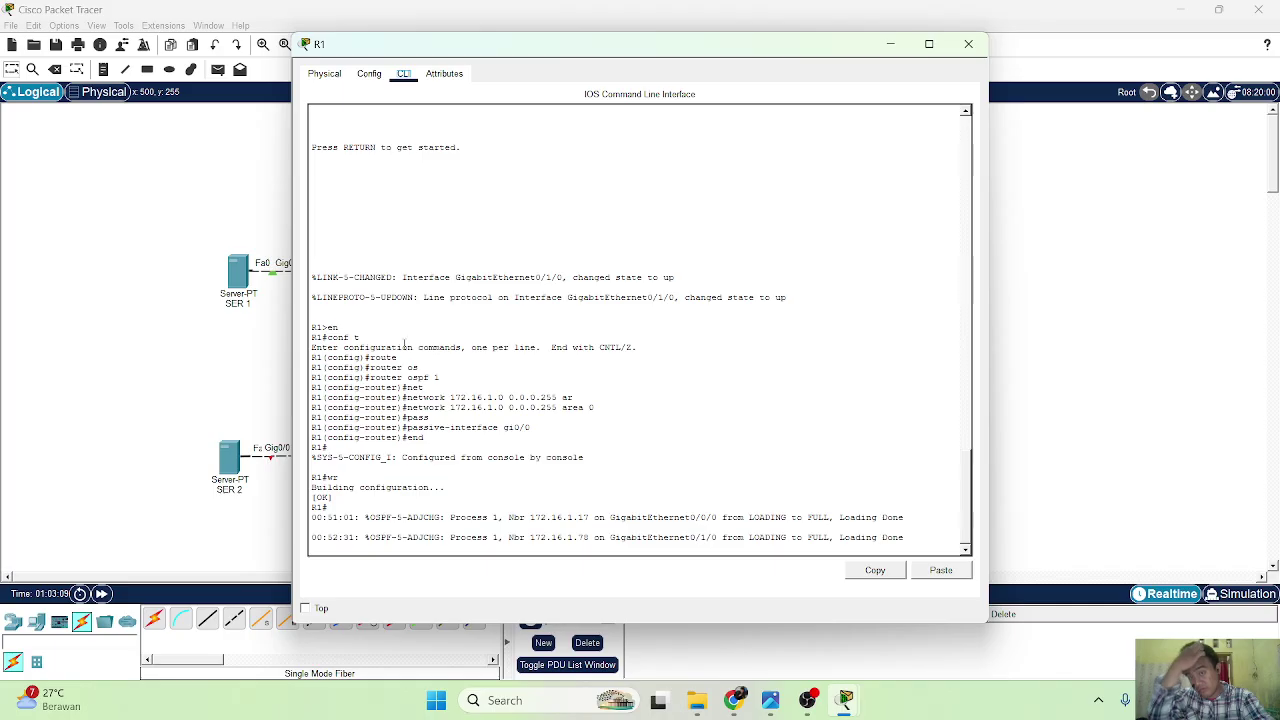
key(Return)
key(Return)
key(Return)
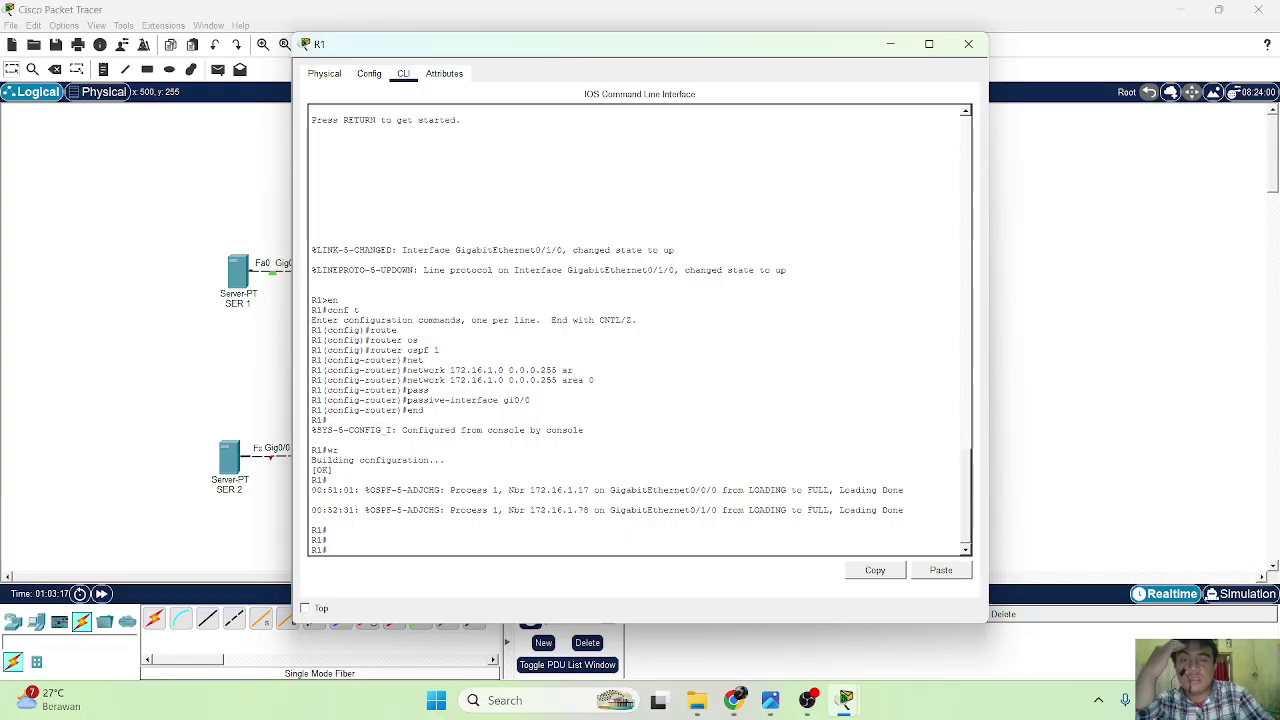
click(1099, 378)
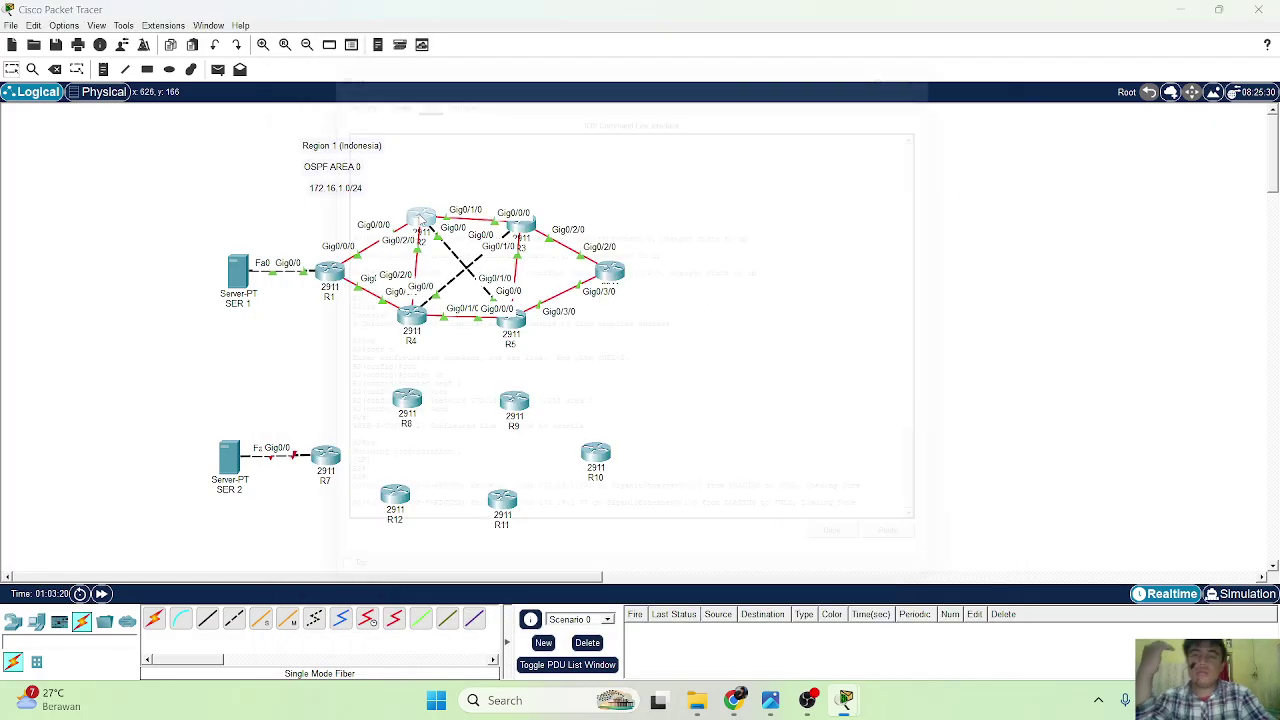
List R2's interface addresses with show ip interface brief and move its window aside to see the topology.
click(422, 218)
text(sh)
text(show ip int)
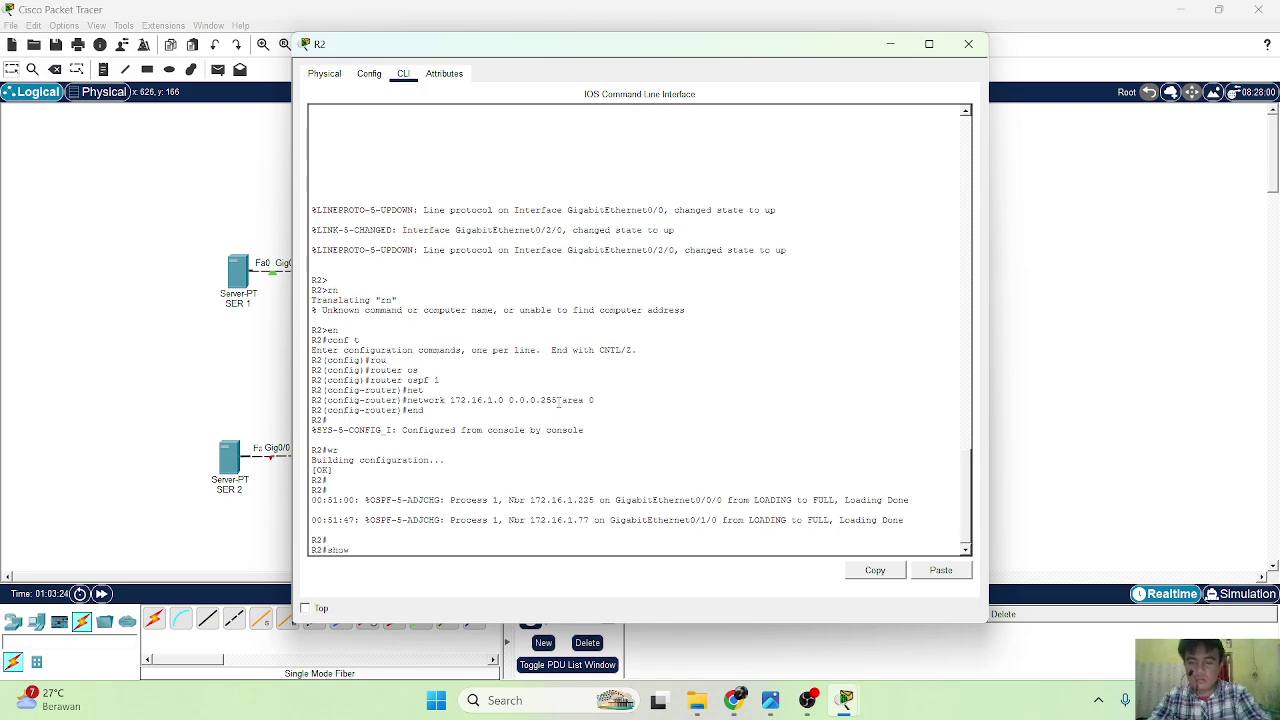
key(Tab)
text(br)
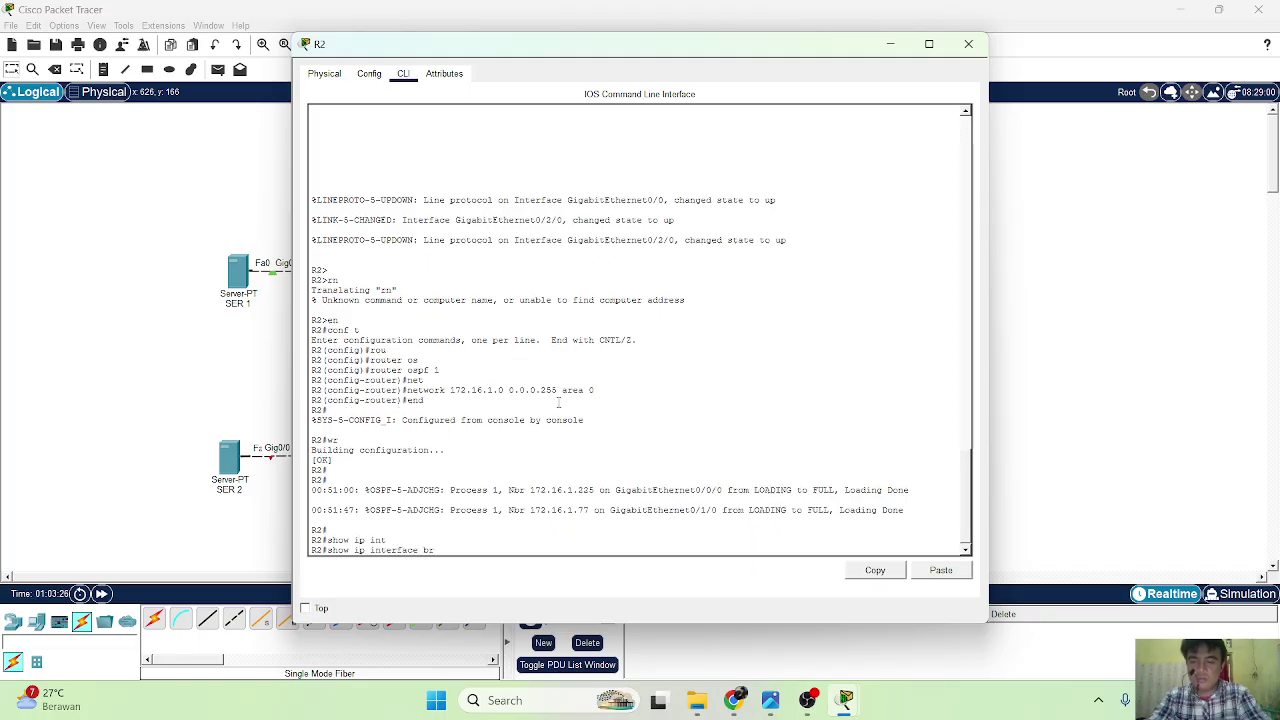
key(Tab)
key(Return)
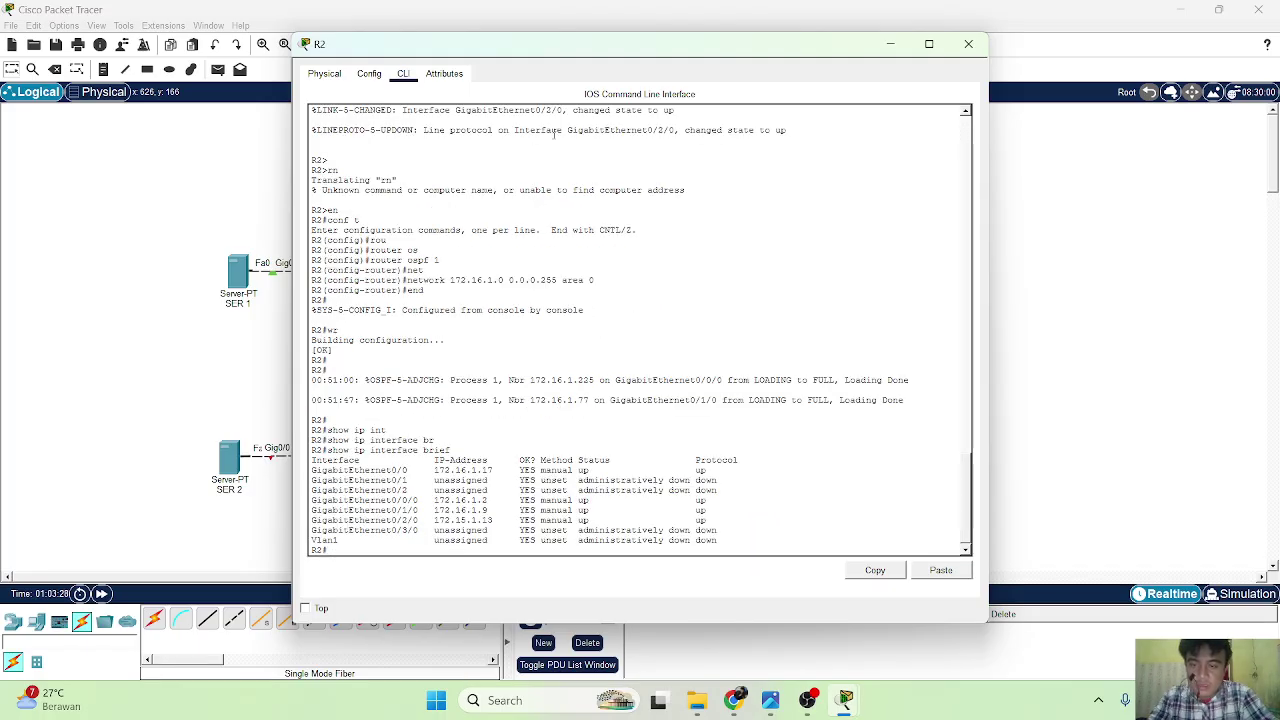
drag(629, 51, 822, 44)
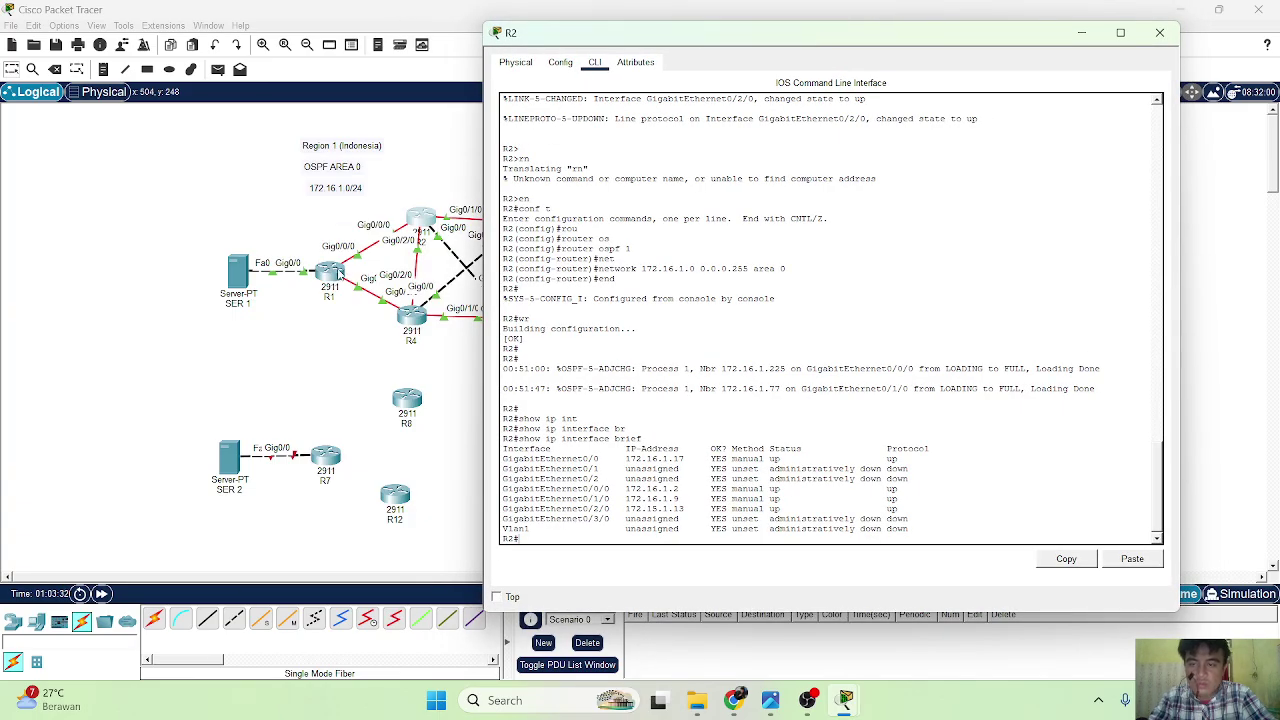
Ping R2's address 172.16.1.2 from R1's command line and leave the R1 window.
click(338, 272)
text(ping 172.16.1)
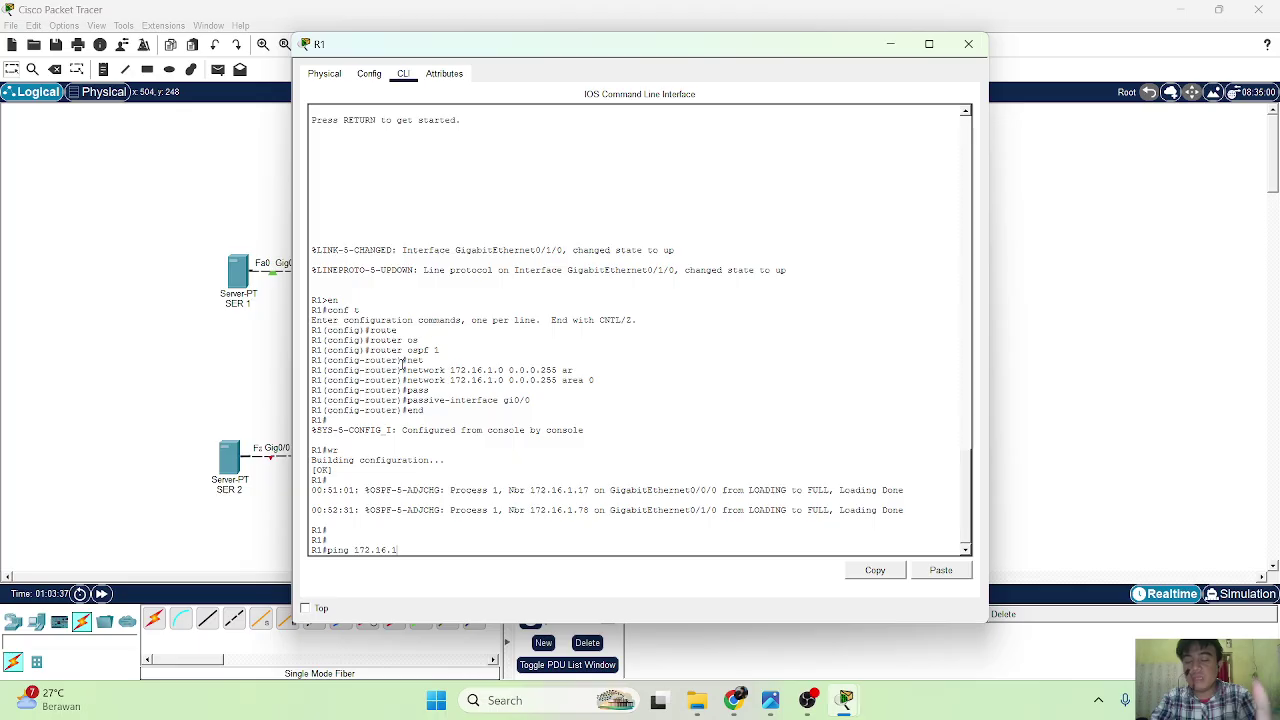
text(.2)
key(Return)
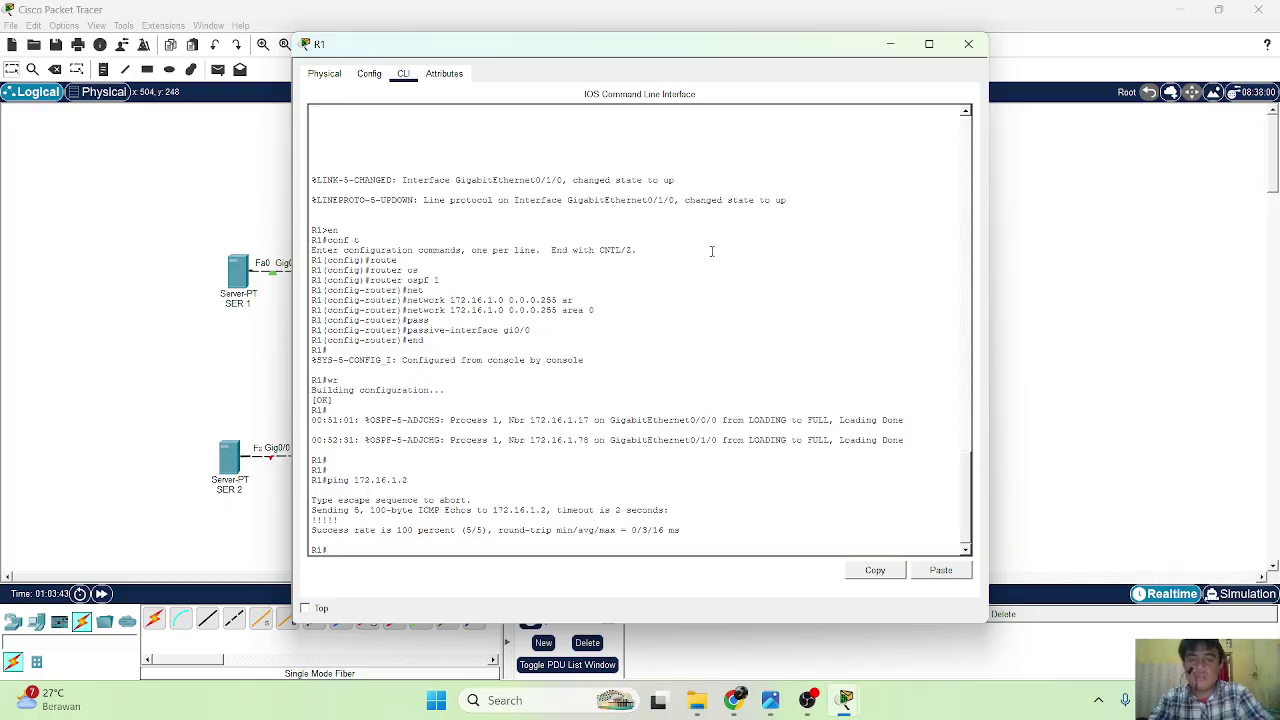
click(1060, 258)
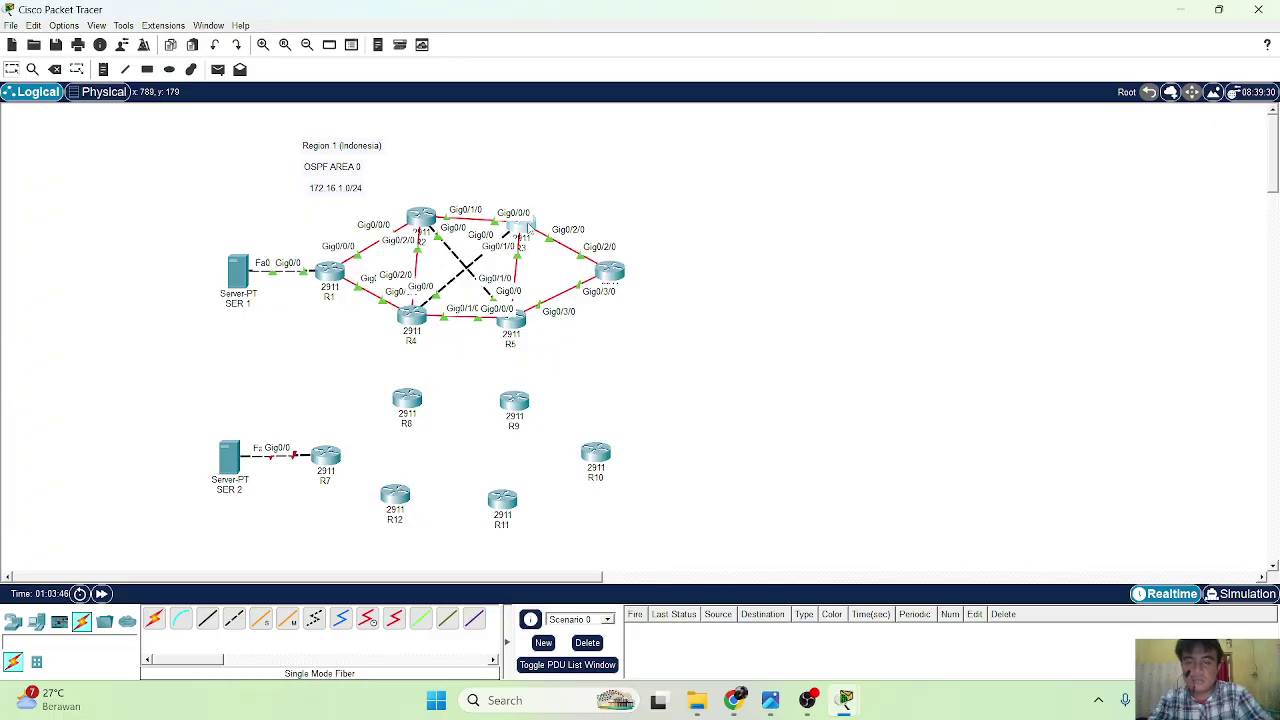
List R3's interface addresses with show ip interface brief and close its window.
click(525, 226)
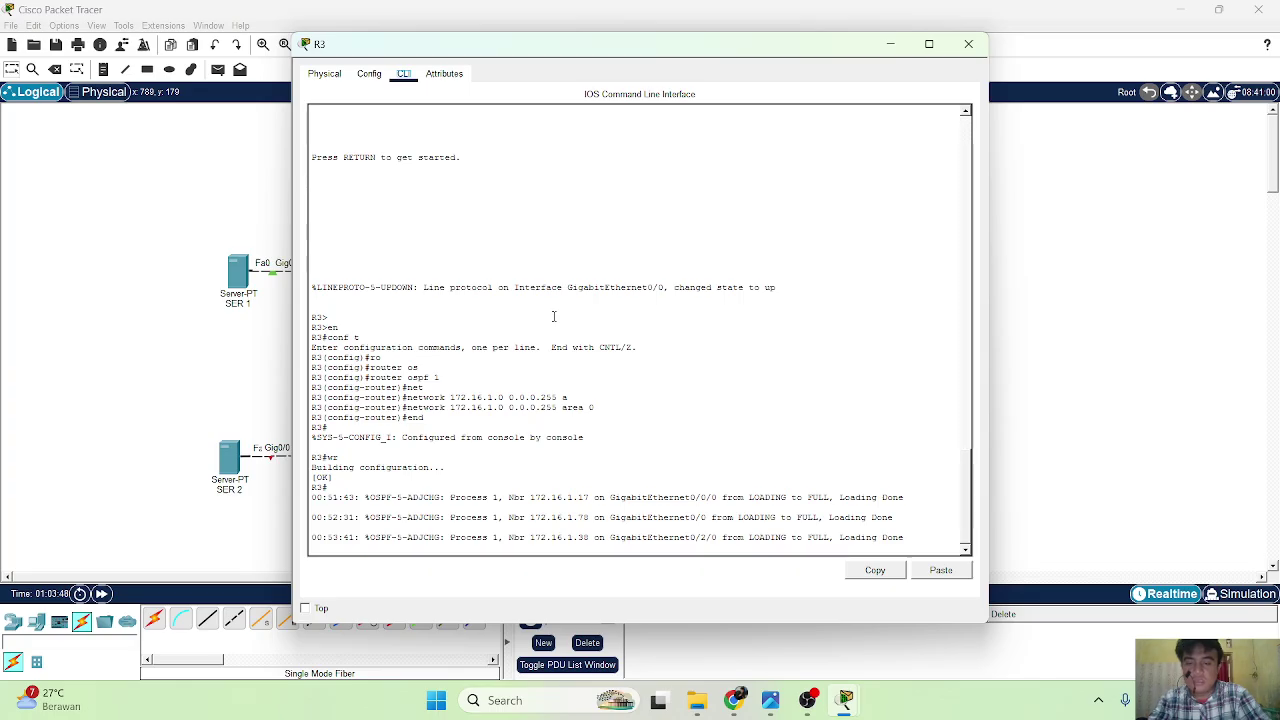
key(Return)
key(Return)
key(Return)
text(sho)
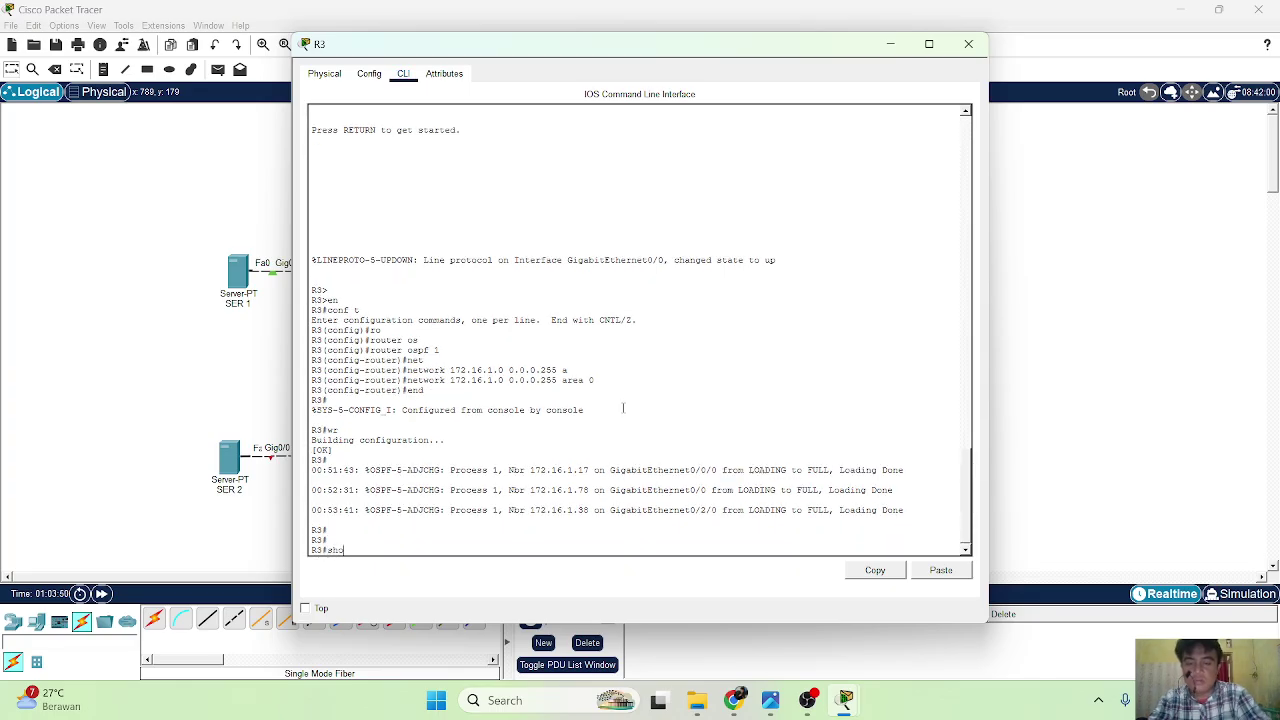
text(w ru)
key(Tab)
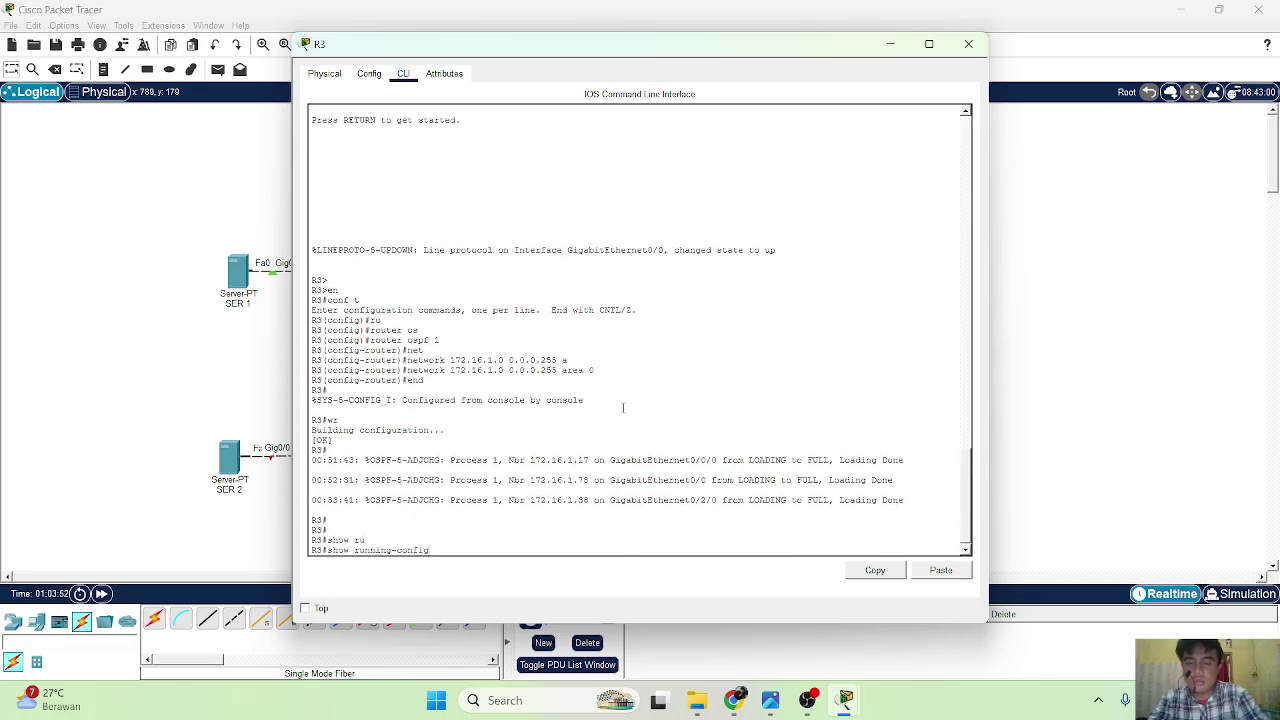
key(BackSpace)
key(BackSpace)
key(BackSpace)
key(BackSpace)
key(BackSpace)
key(BackSpace)
key(BackSpace)
key(BackSpace)
key(BackSpace)
key(BackSpace)
key(BackSpace)
key(BackSpace)
key(BackSpace)
key(BackSpace)
text(ip)
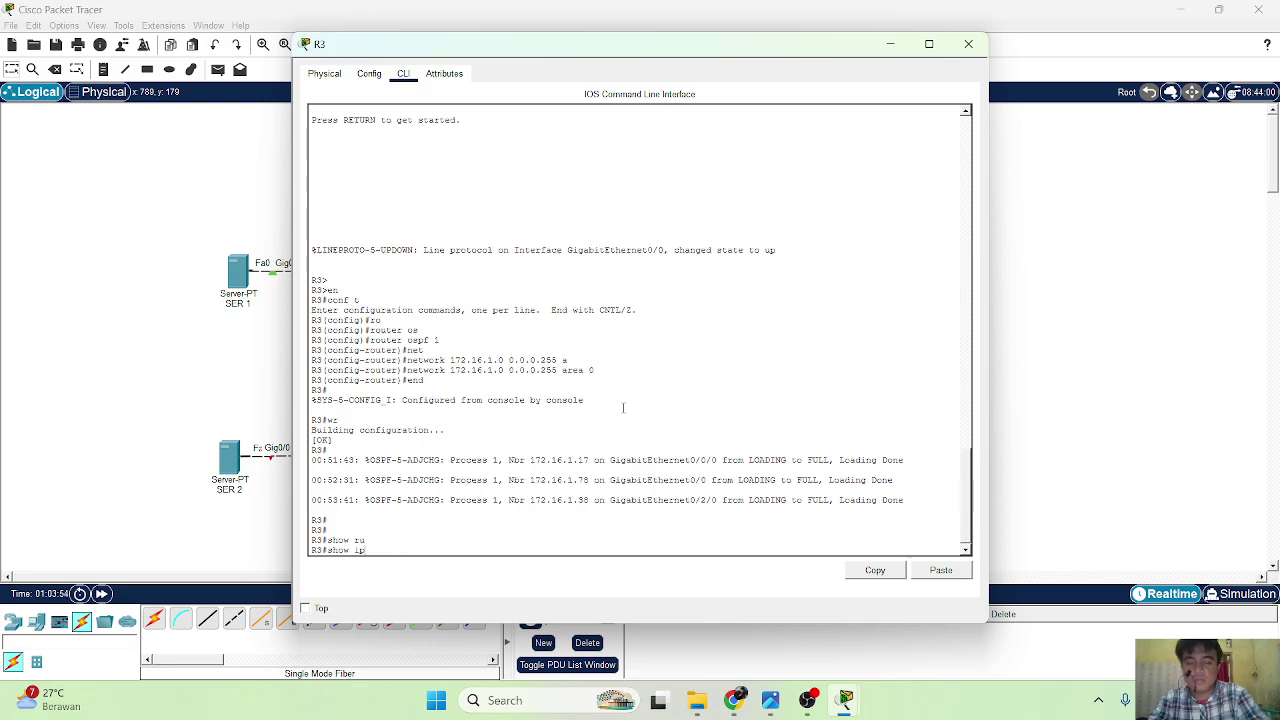
text( inter)
key(Tab)
text(br)
key(Tab)
key(Return)
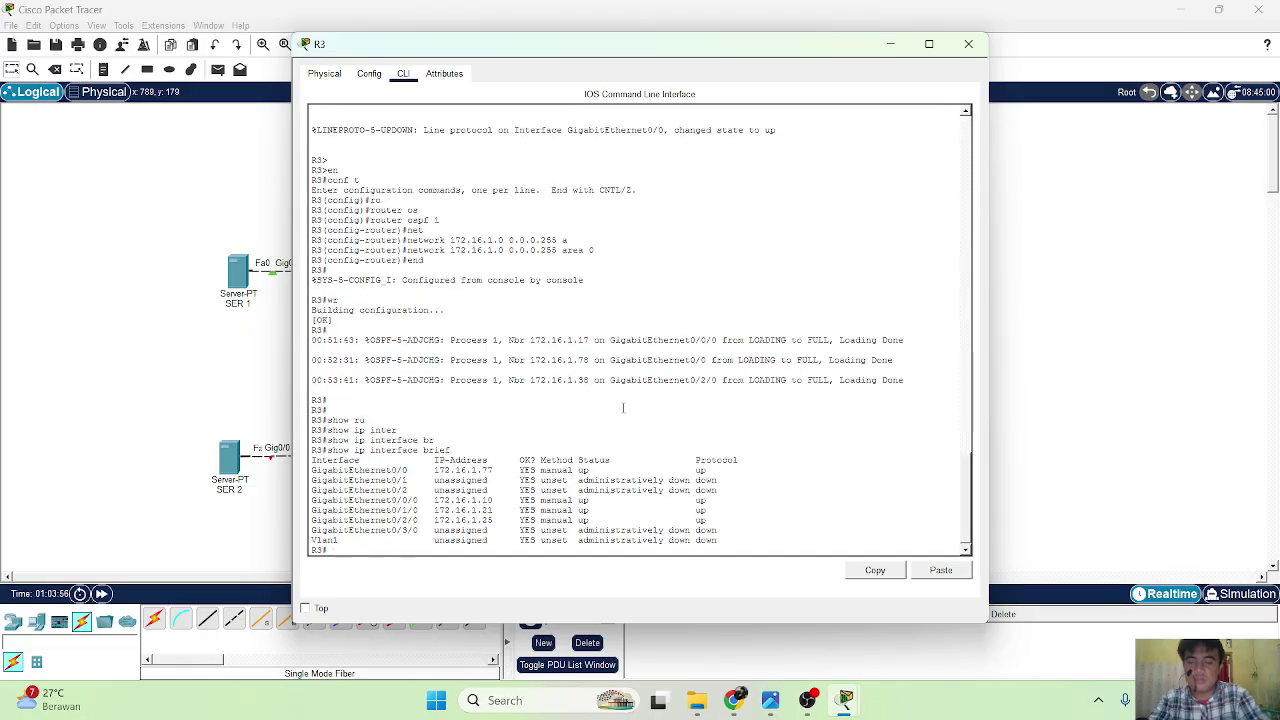
drag(671, 40, 757, 81)
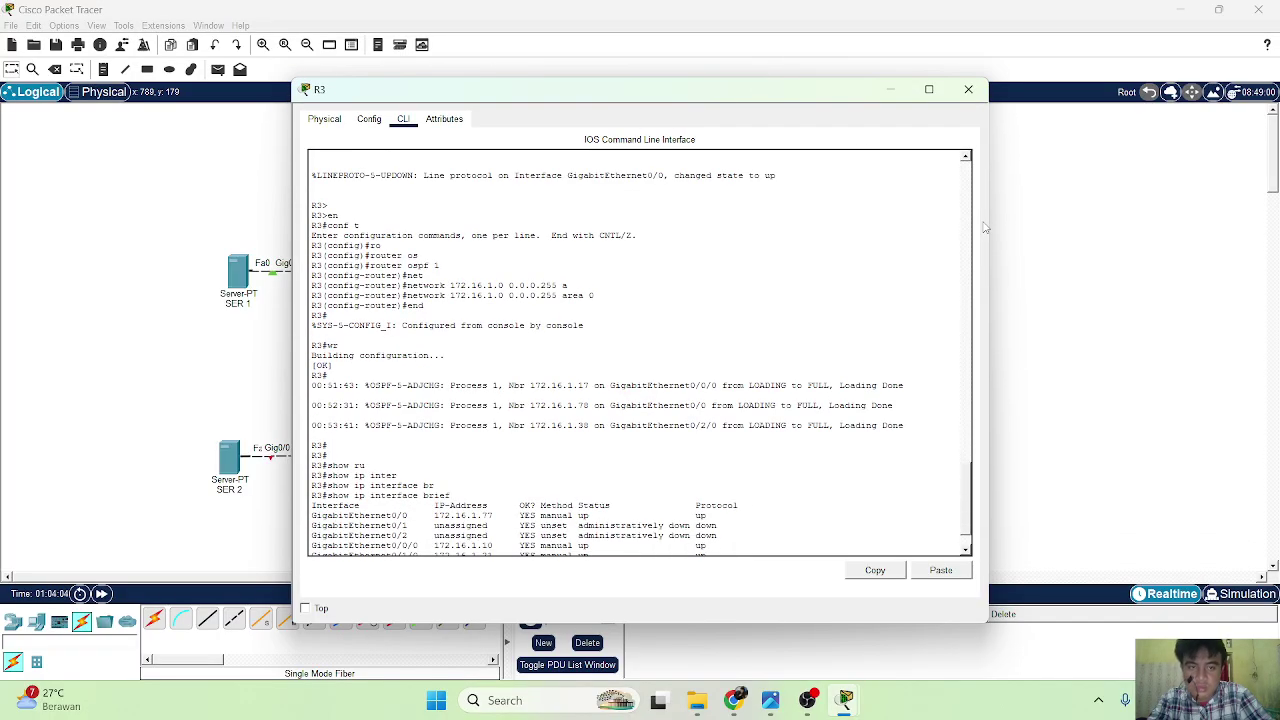
click(968, 89)
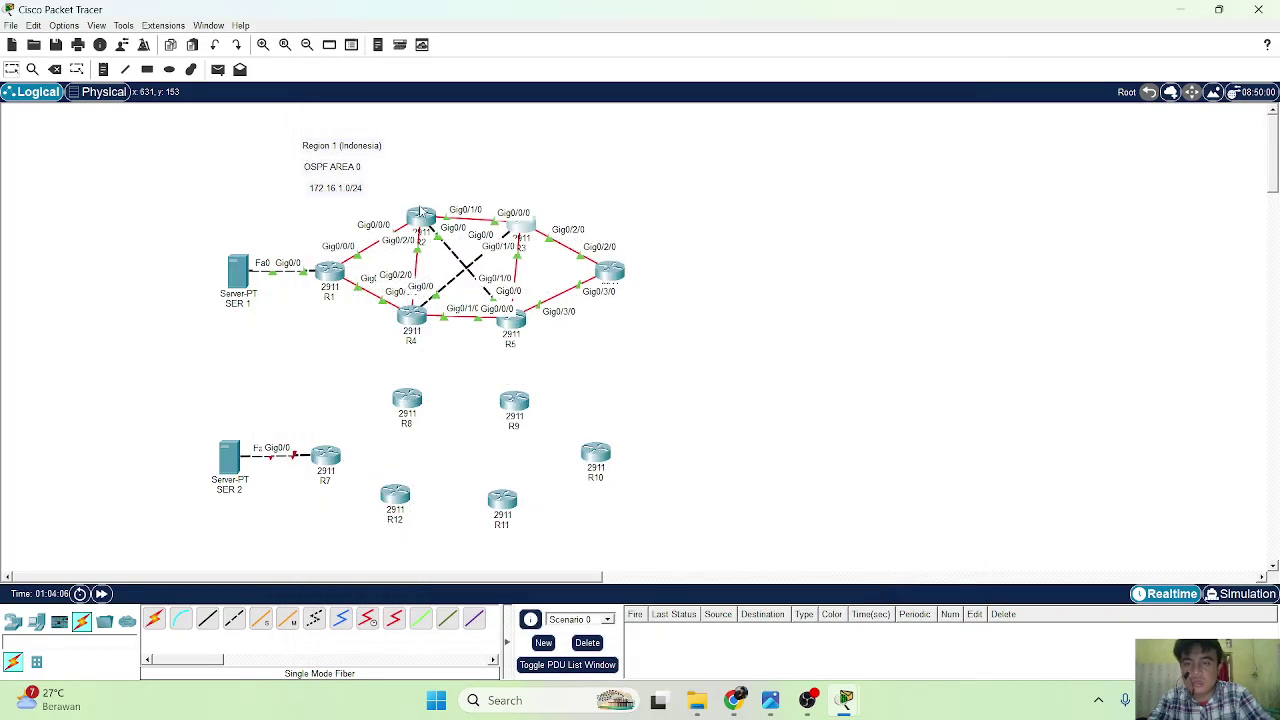
Ping R3's address 172.16.1.10 from R2's command line and close the R2 window.
click(422, 212)
text(ping 172.16.1.10)
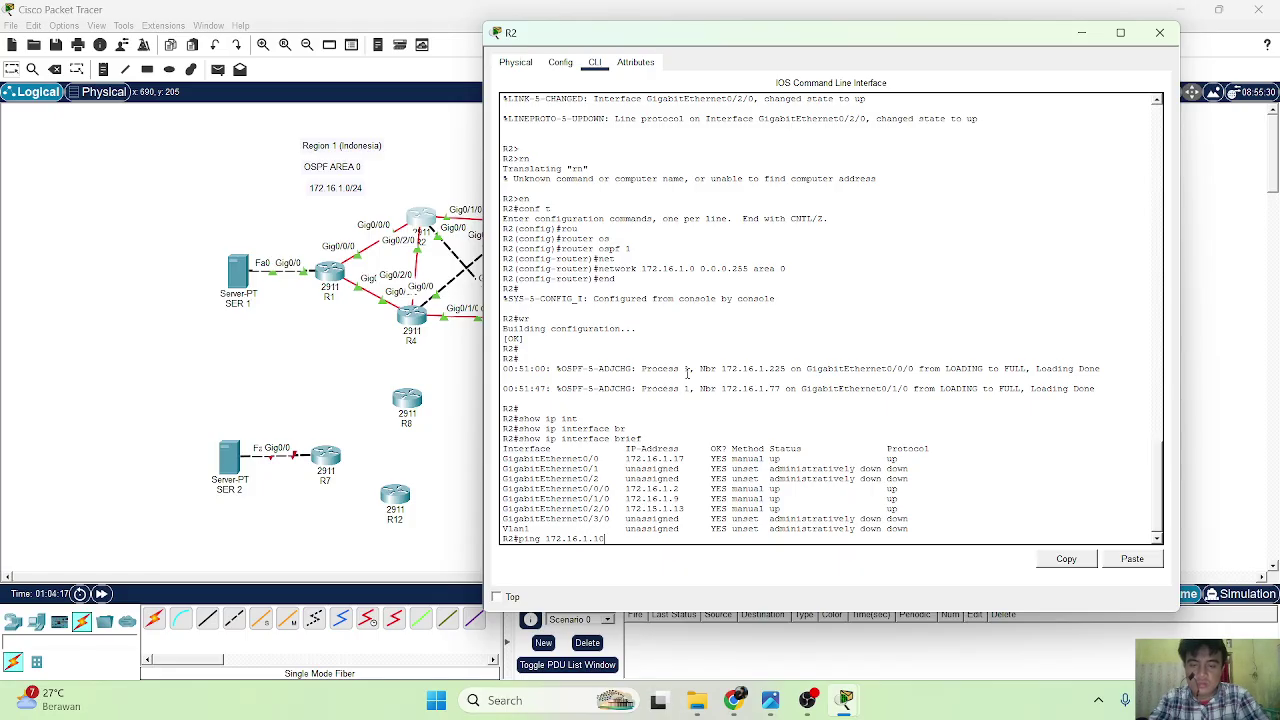
key(Return)
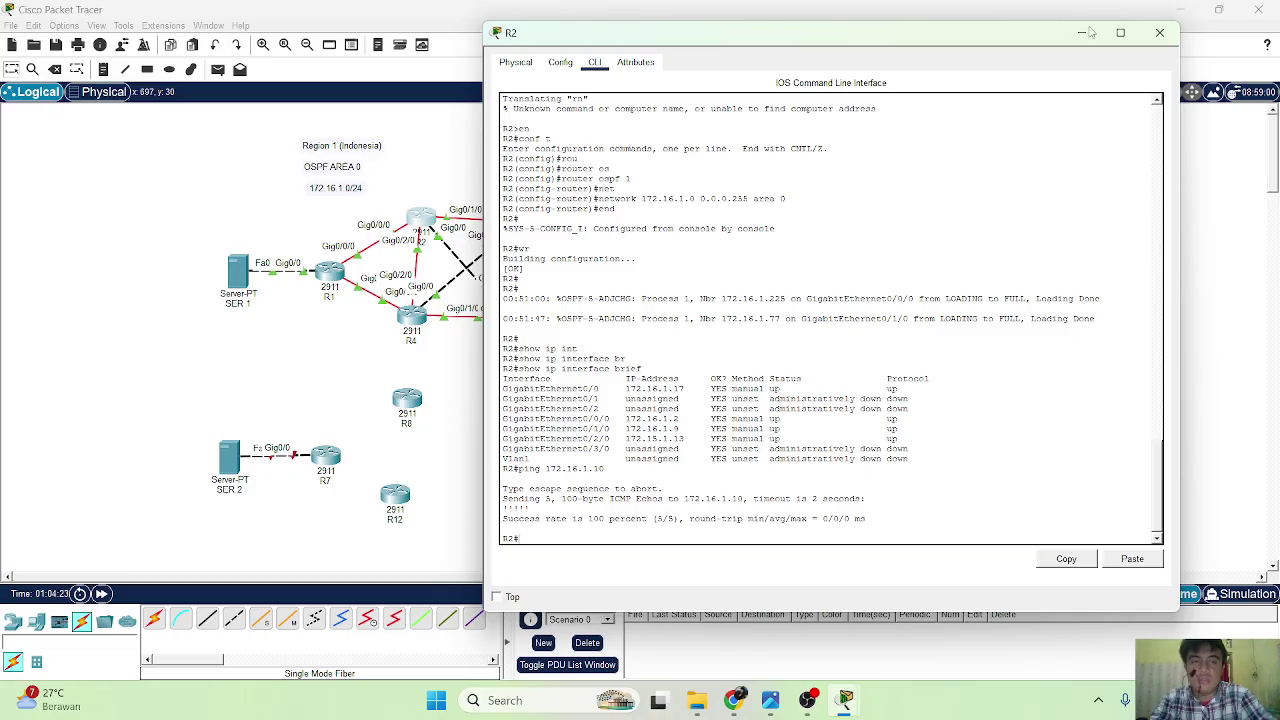
click(1158, 35)
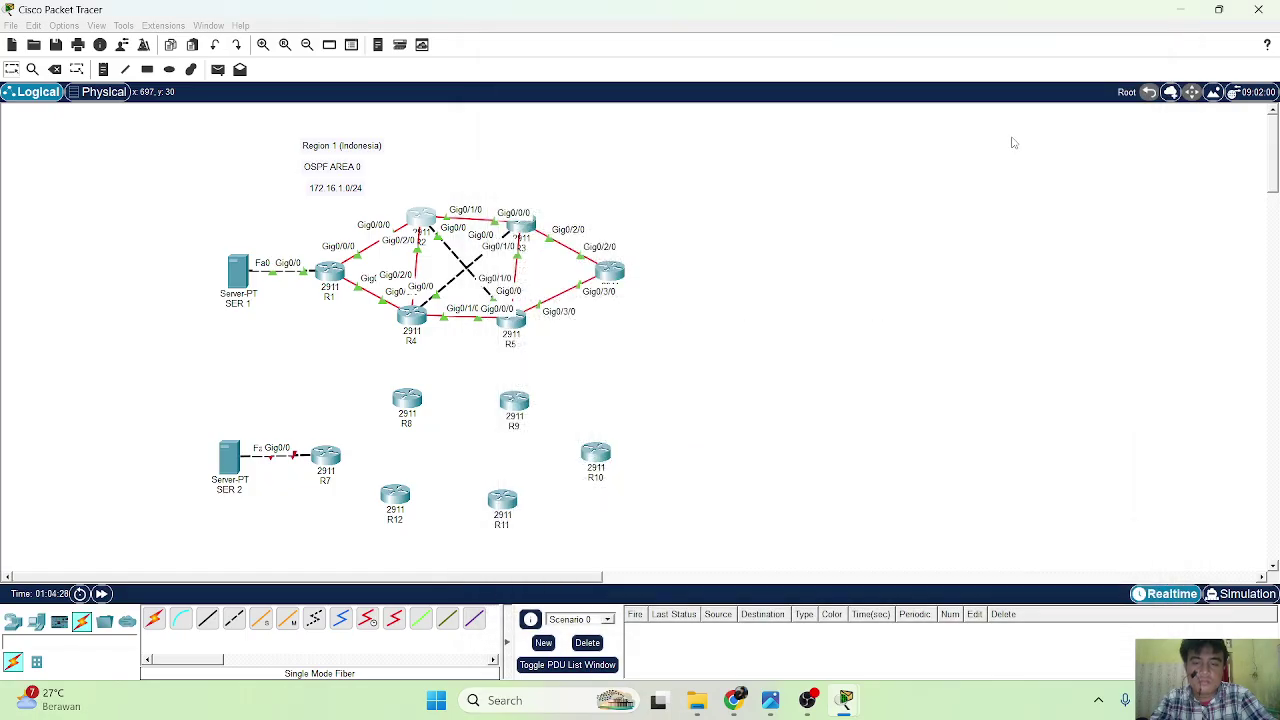
Examine the interface addresses configured in R6's command history and return to the topology.
click(612, 273)
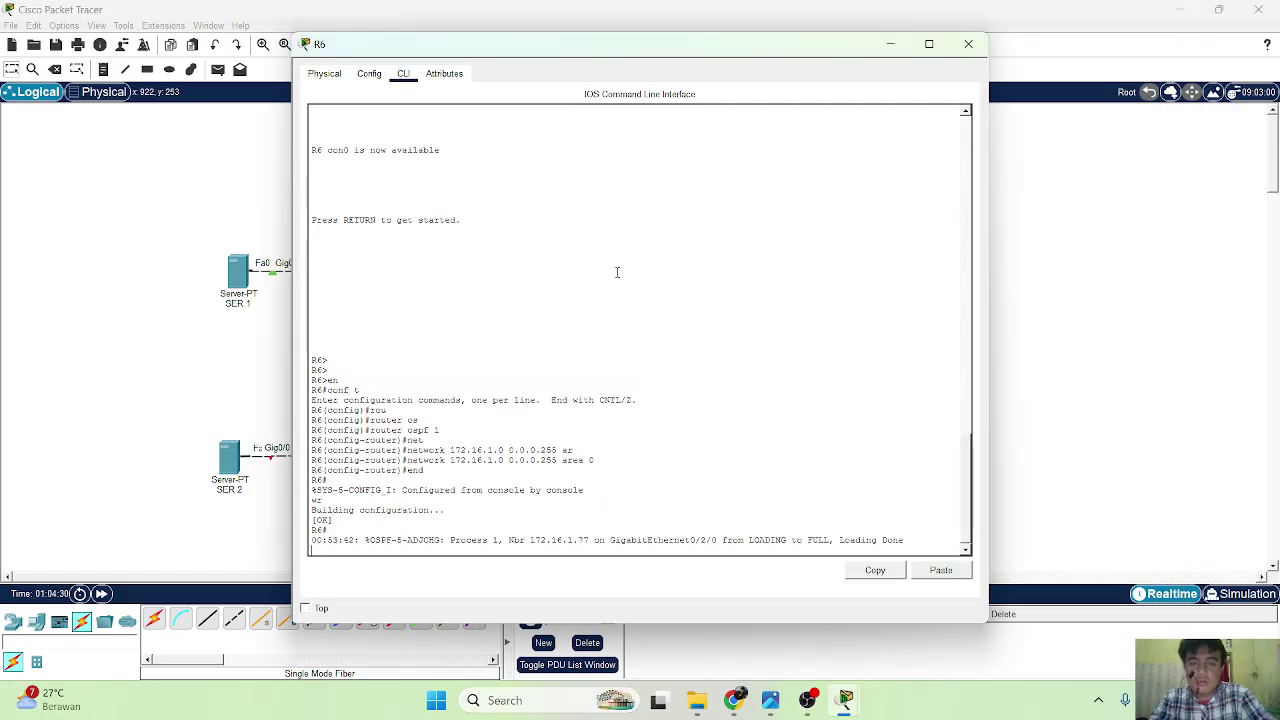
scroll(626, 303, up, 10)
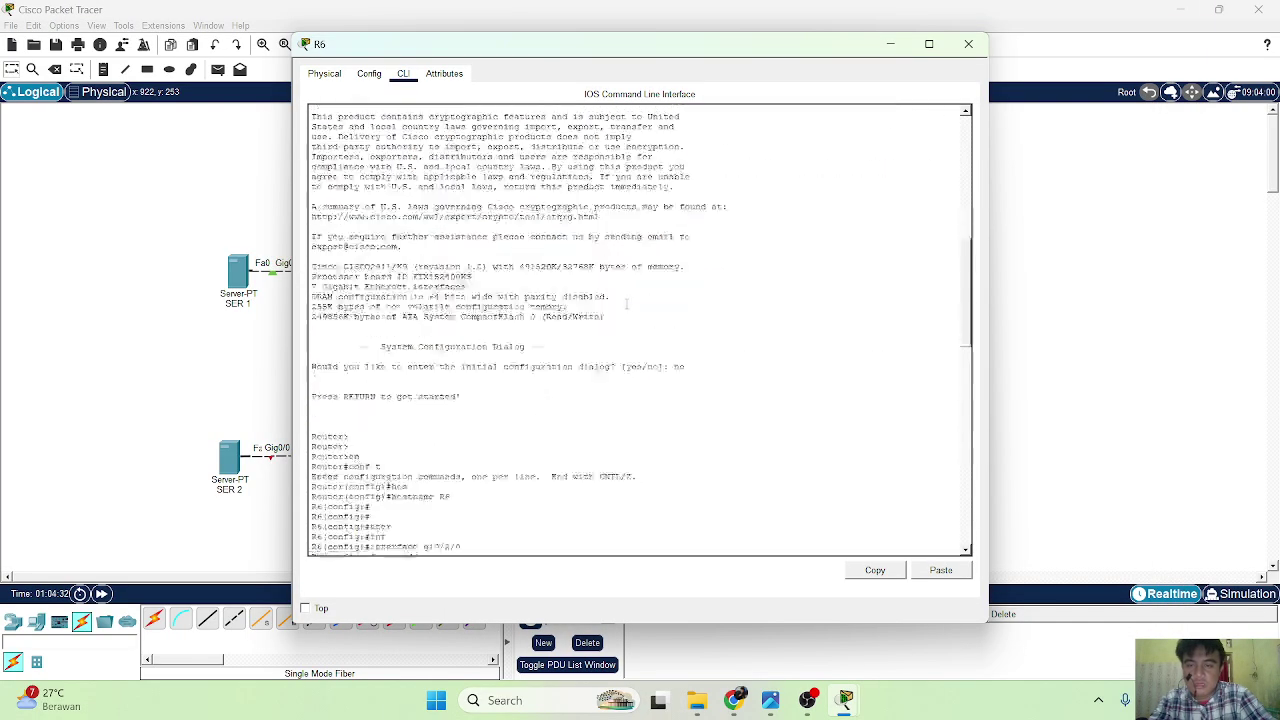
scroll(626, 303, down, 5)
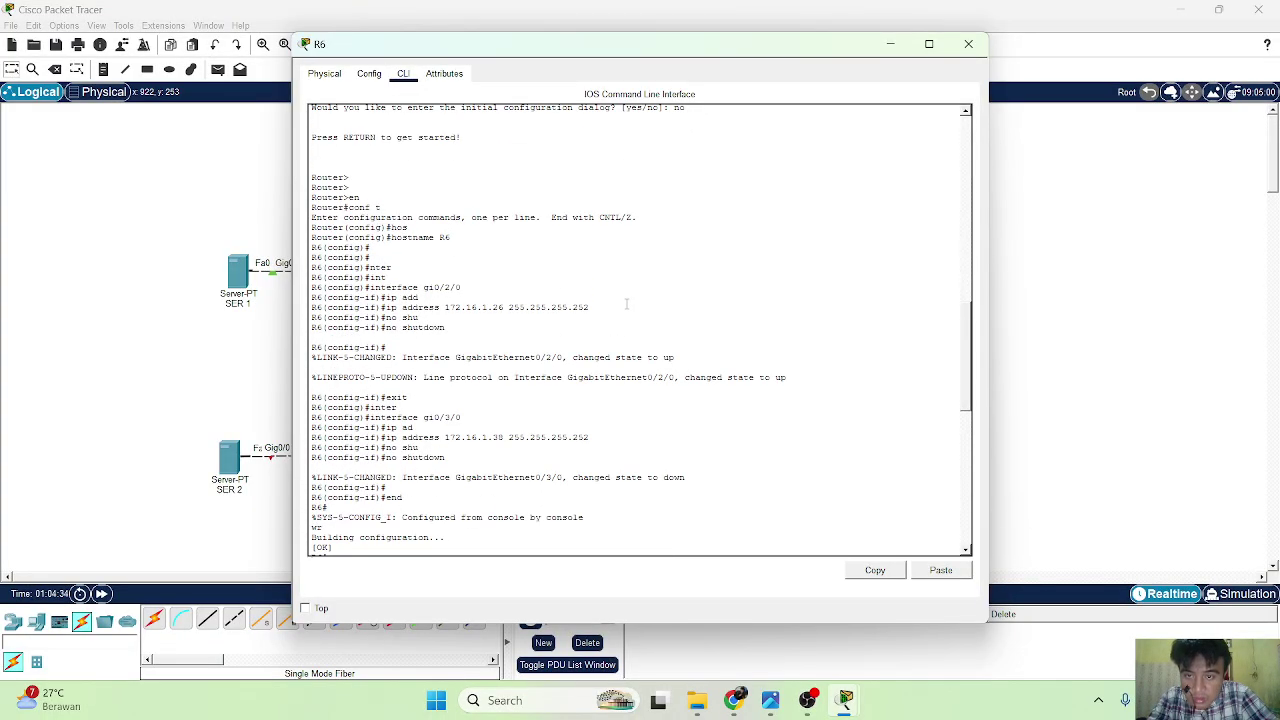
drag(667, 46, 712, 78)
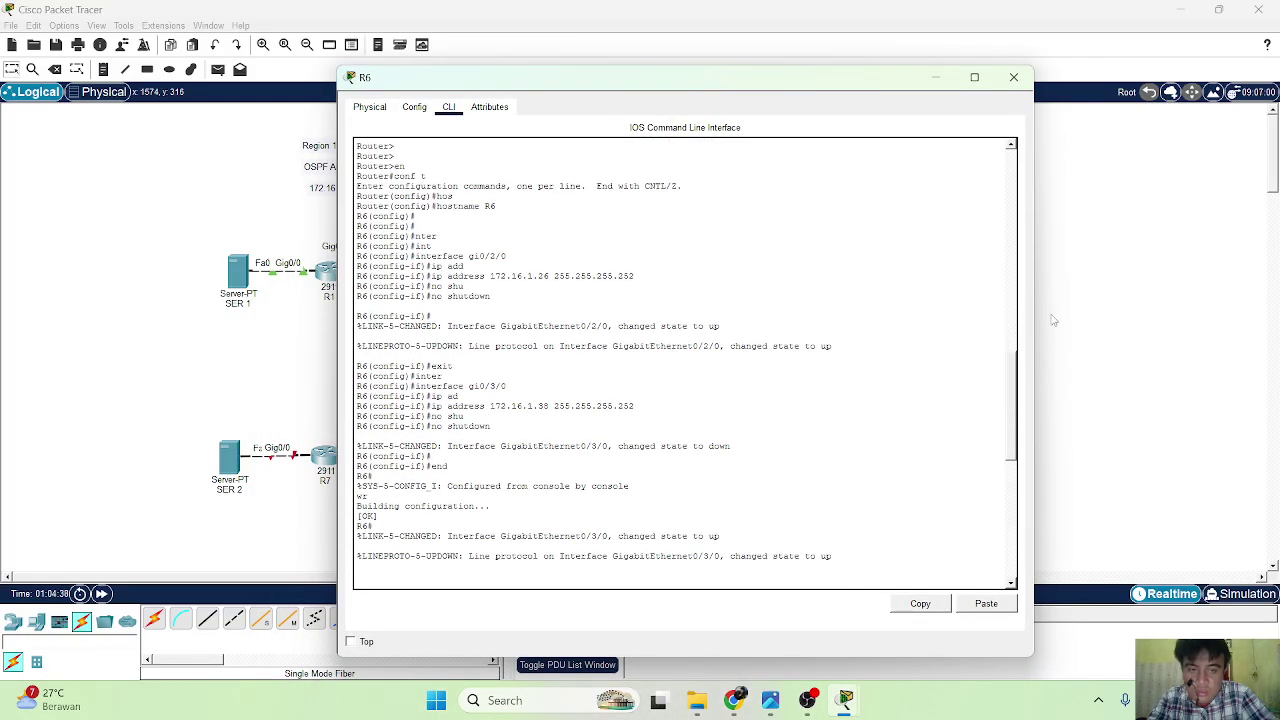
click(1053, 320)
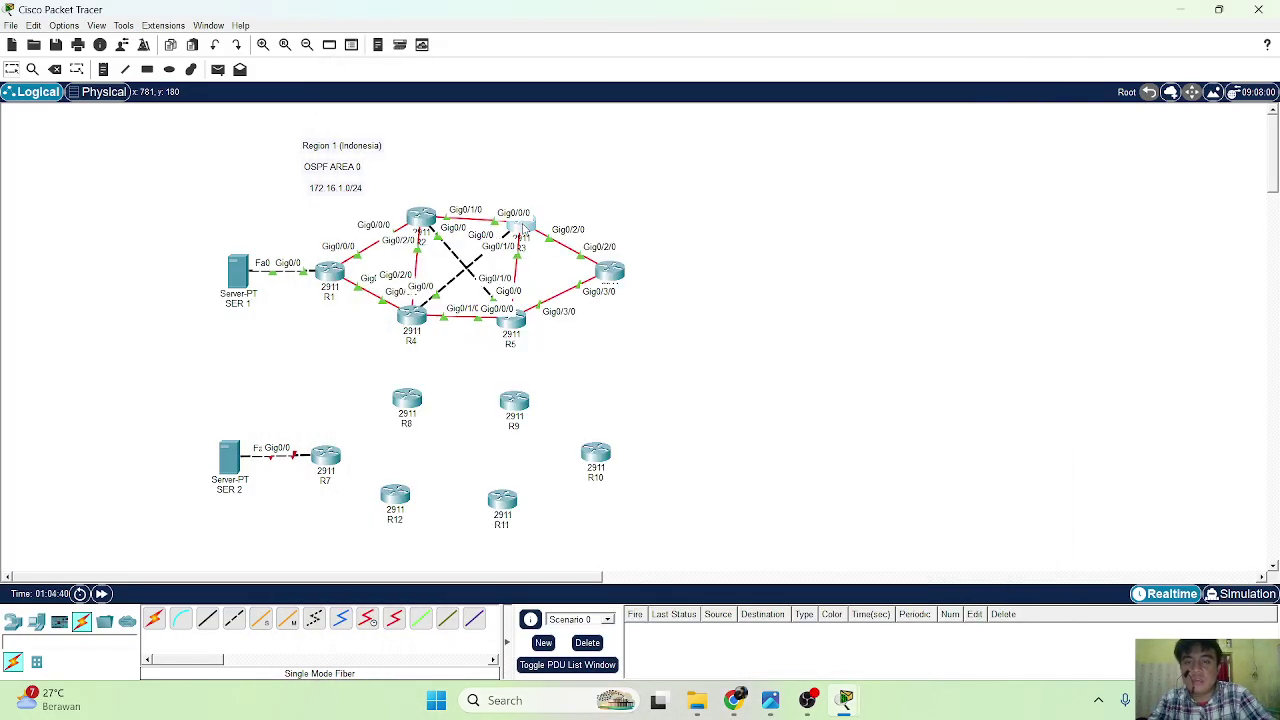
Begin a ping command to R6's 172.16.1.x address on R3's command line and leave its window.
click(520, 222)
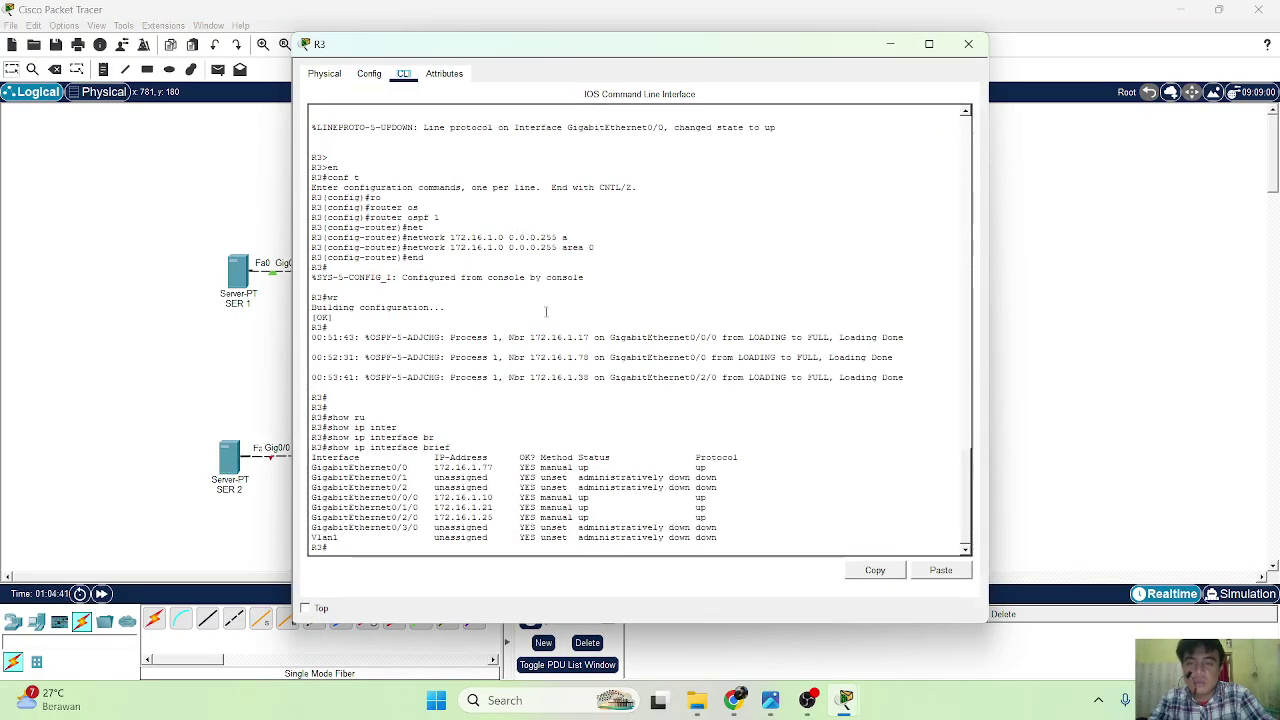
text(ping 172.1)
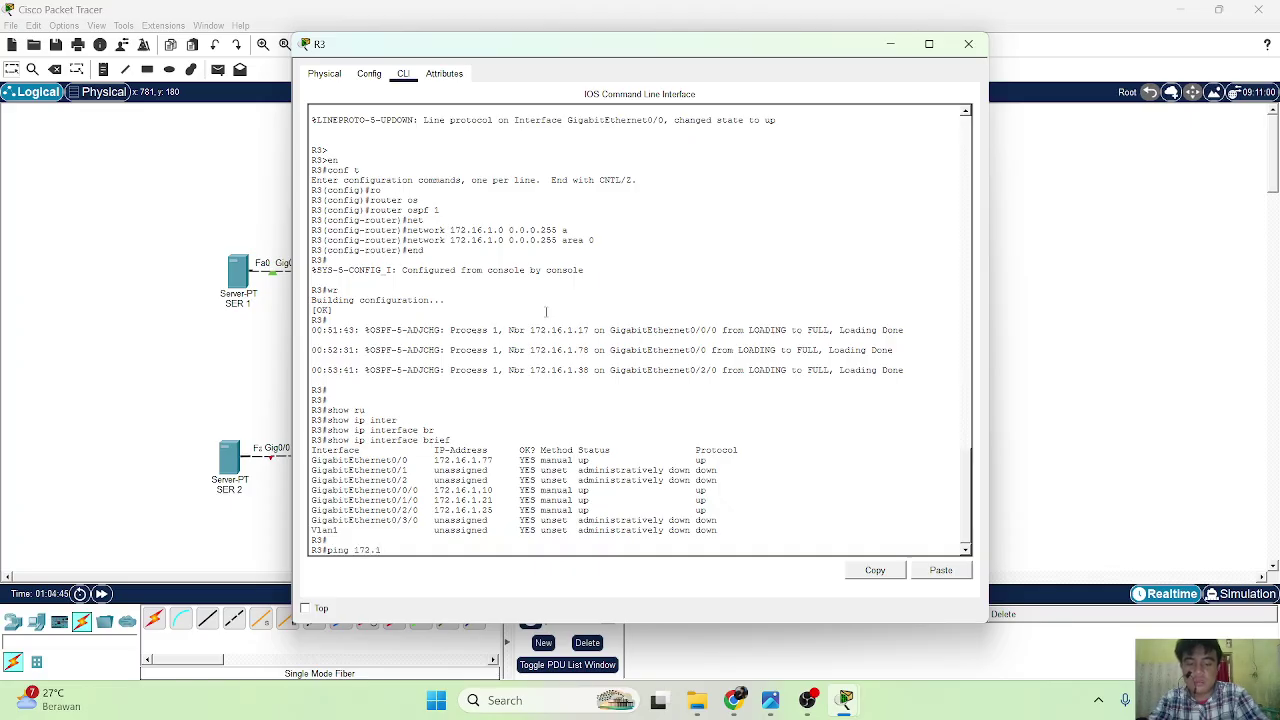
text(6.1.38)
click(968, 44)
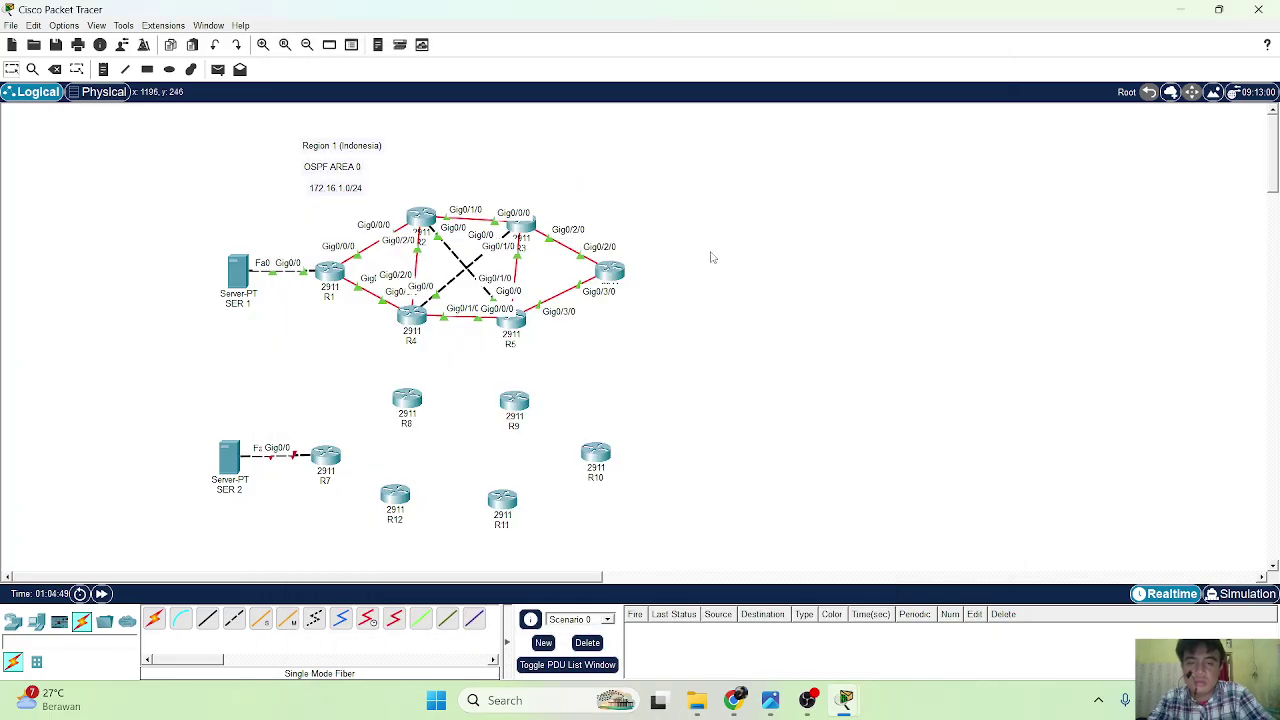
Recheck the address assigned to GigabitEthernet0/2/0 in R6's command history and minimize the R6 window.
click(612, 282)
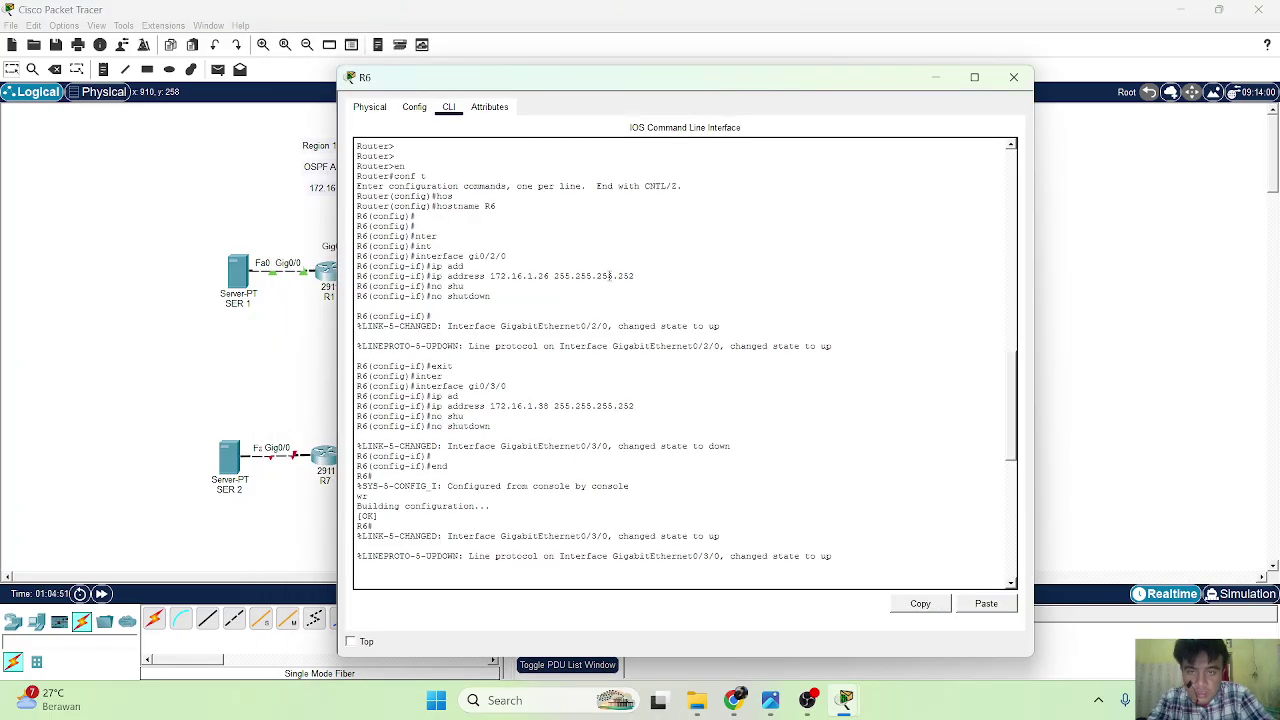
scroll(609, 275, up, 5)
scroll(609, 275, down, 2)
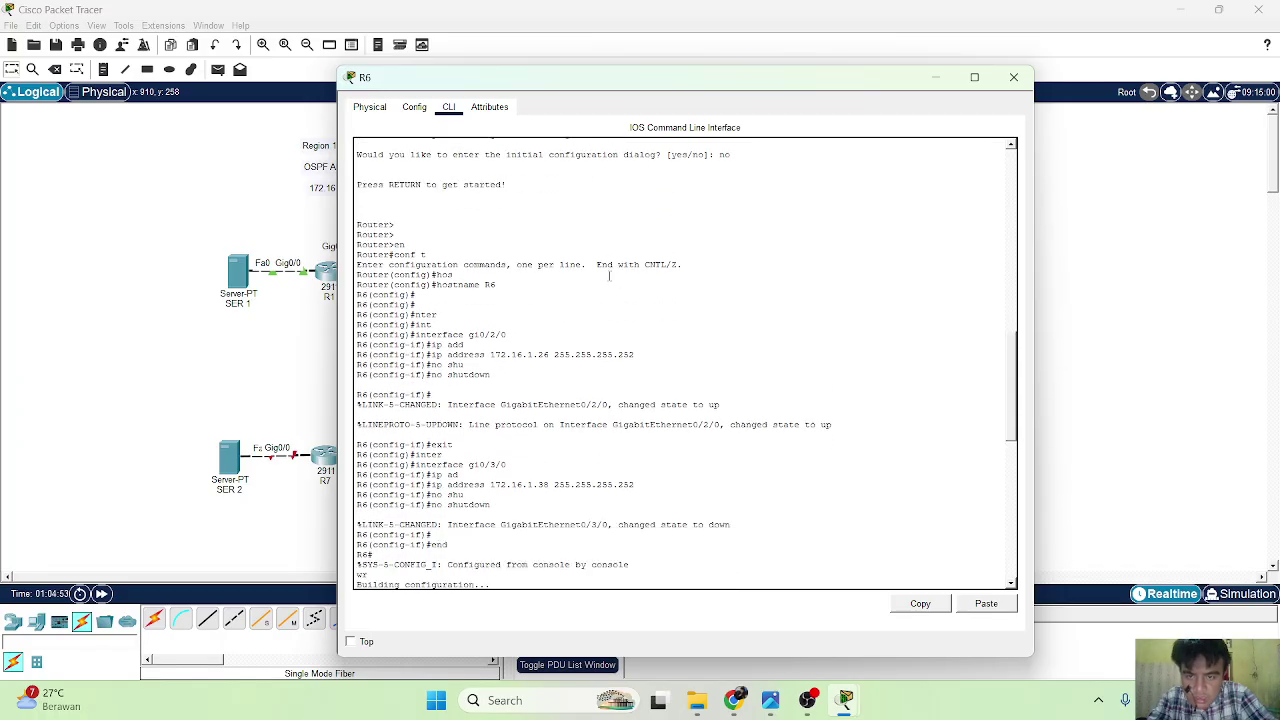
scroll(609, 275, down, 1)
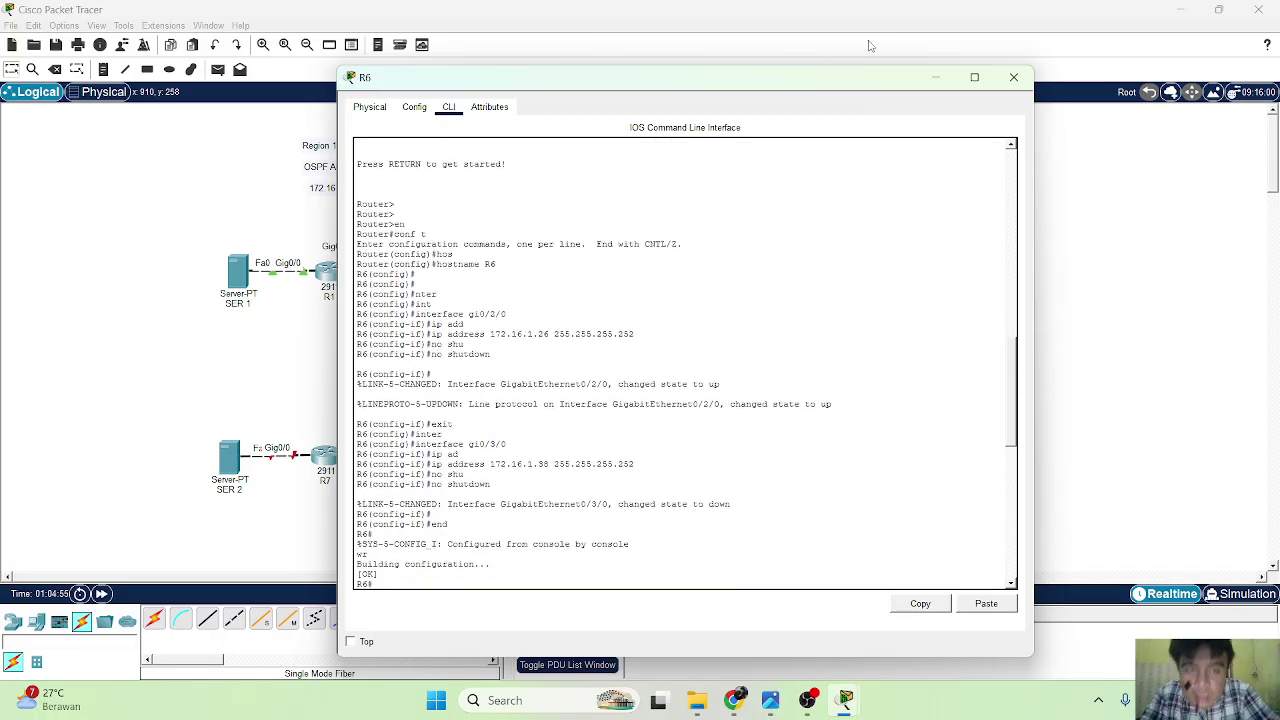
click(938, 79)
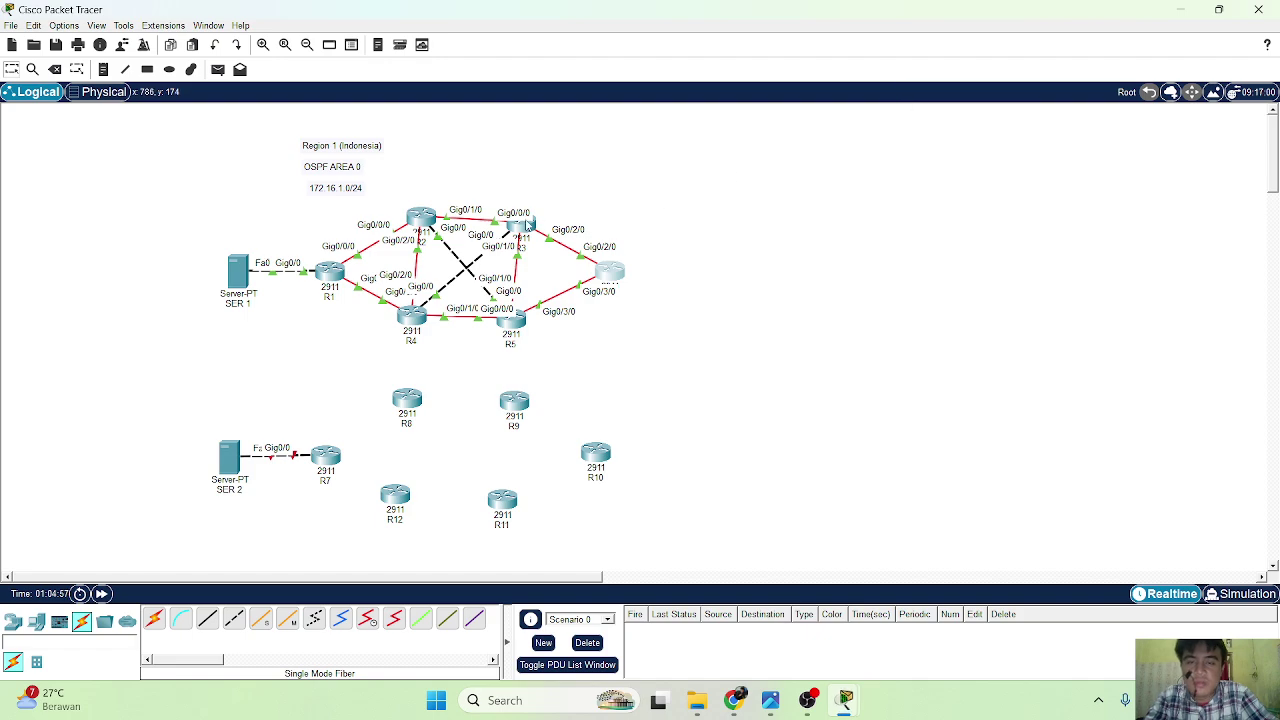
Complete the ping from R3 to R6's address 172.16.1.26 and return to the topology.
click(530, 224)
text(6)
key(Return)
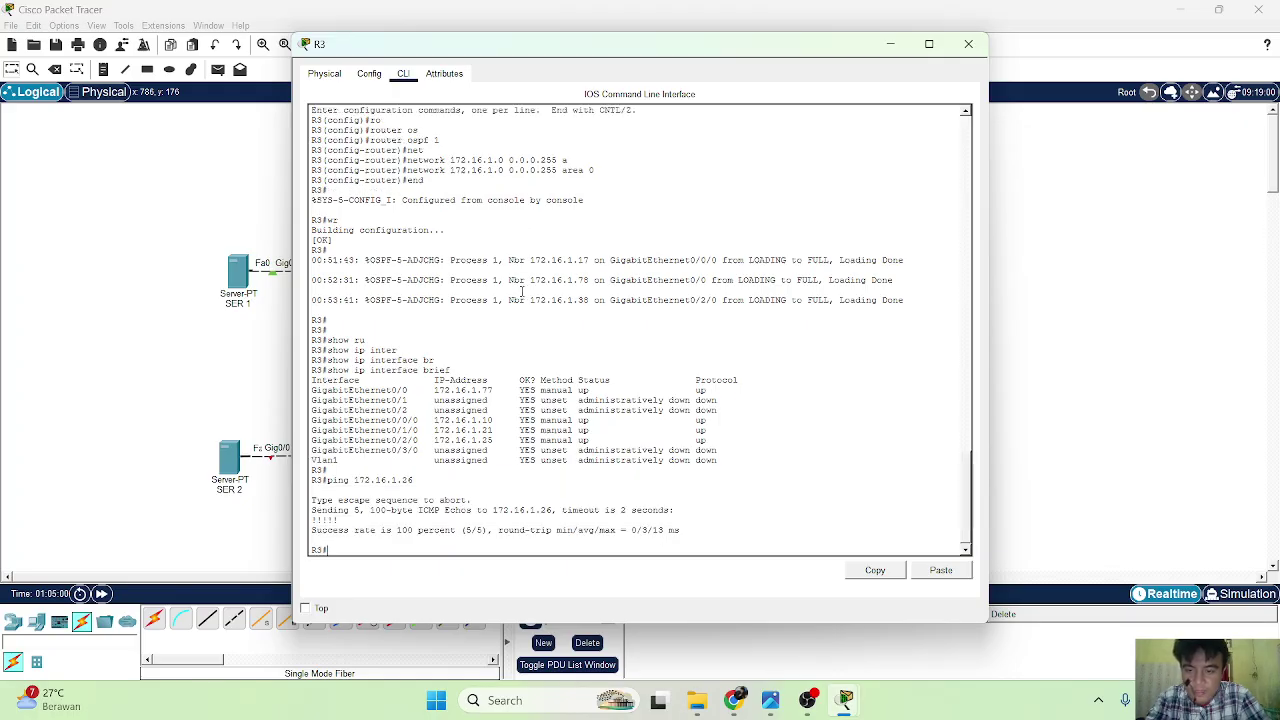
click(1011, 270)
Close the leftover R1 and R3 windows, keeping R6's window open in the background.
click(609, 275)
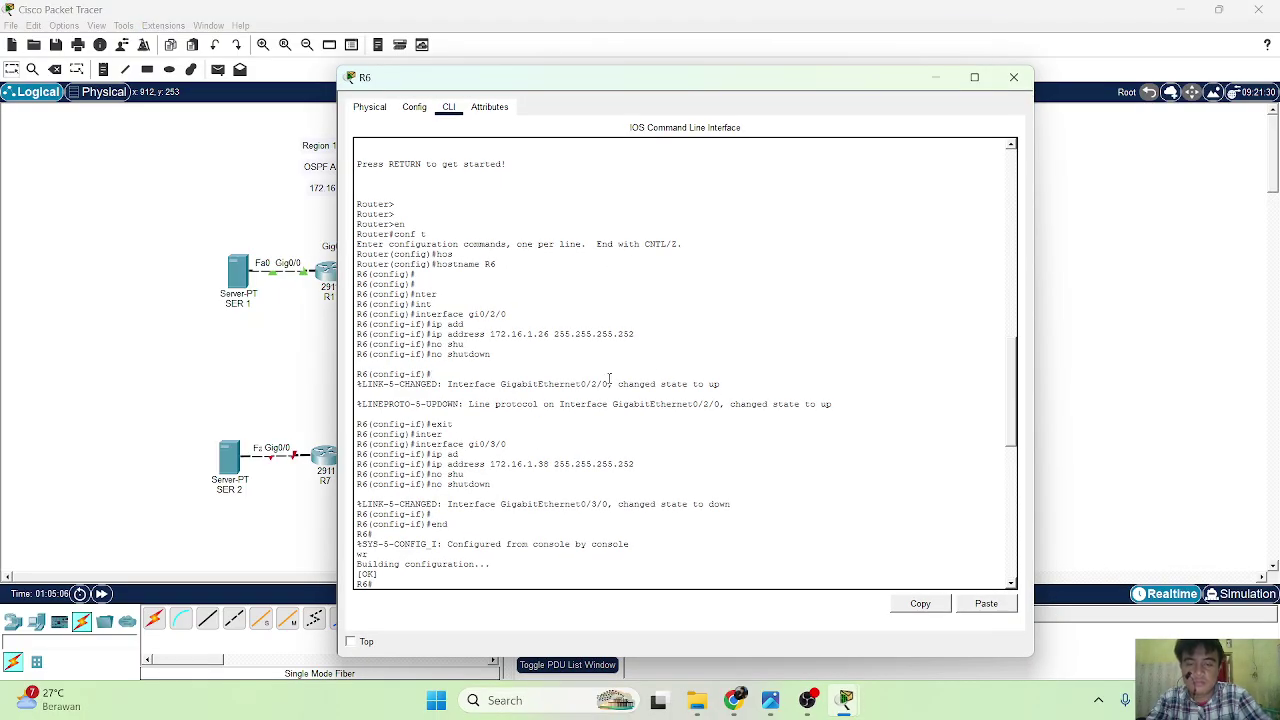
click(1080, 280)
mouse_move(845, 700)
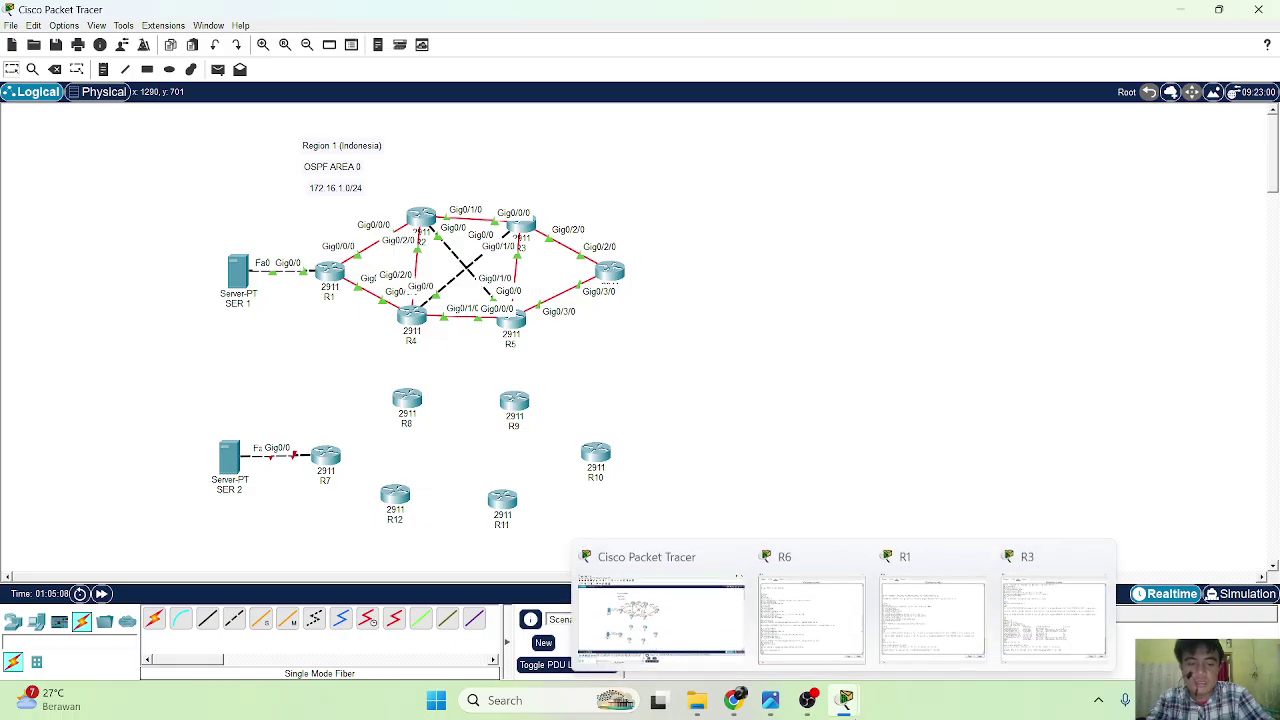
click(976, 557)
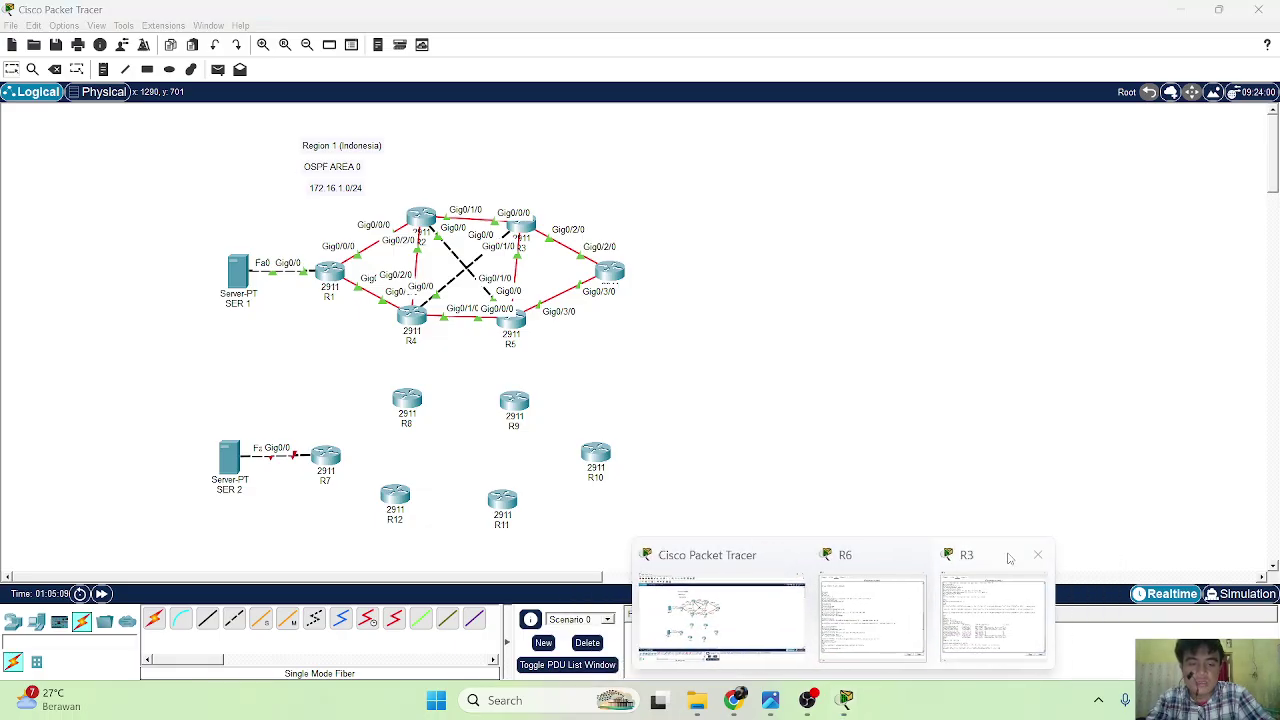
click(1037, 553)
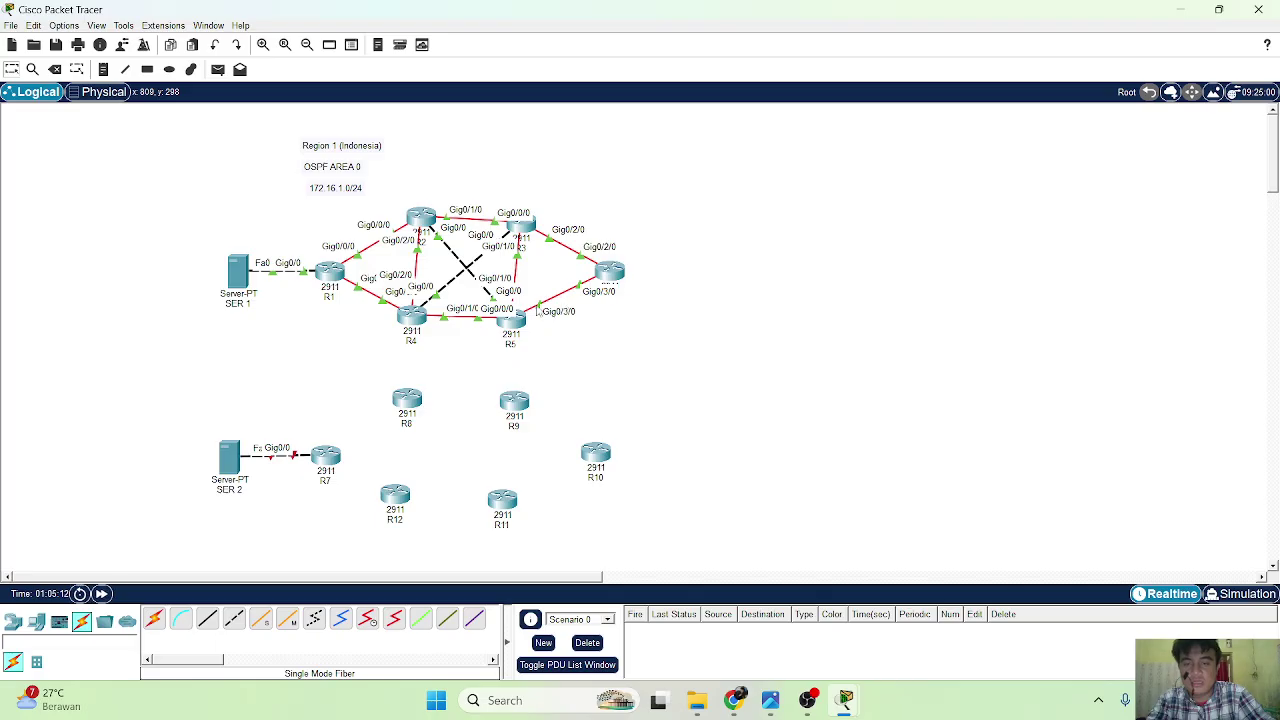
Examine the interface addresses in R5's command history, including GigabitEthernet0/3/0 facing R6, and return to the topology.
click(511, 320)
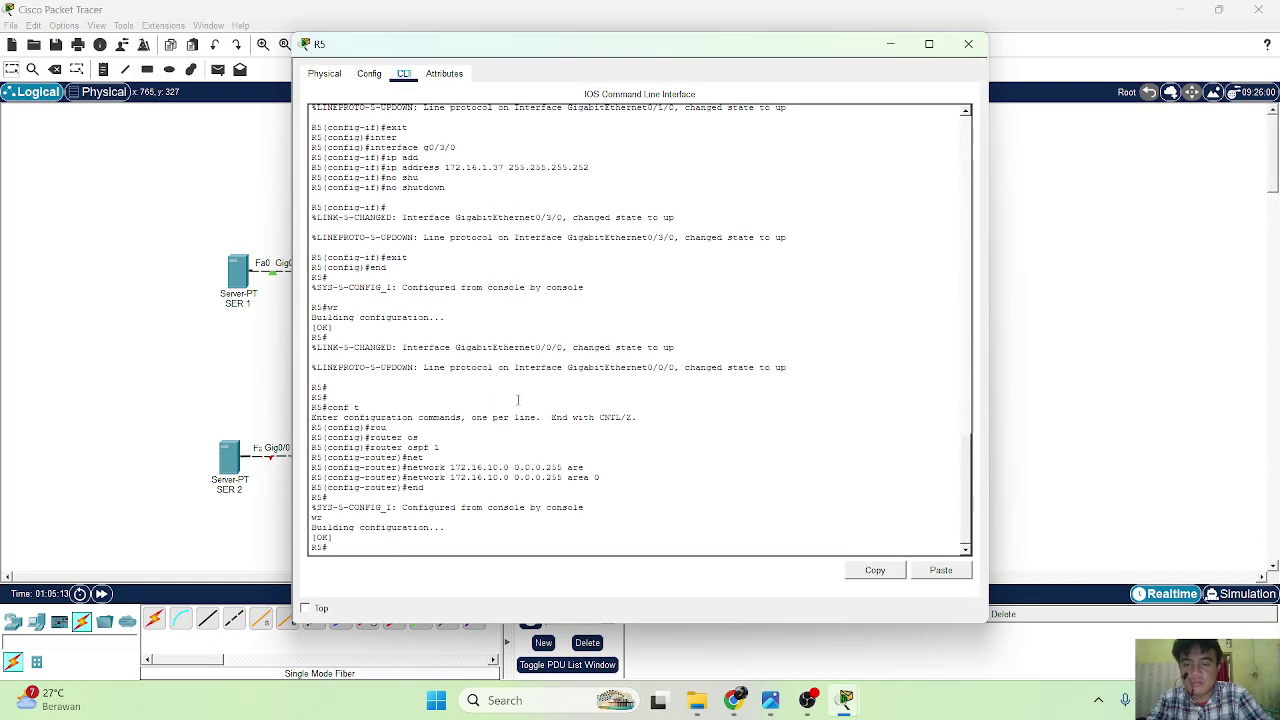
scroll(517, 400, up, 5)
scroll(517, 400, up, 10)
scroll(517, 400, down, 8)
scroll(517, 400, down, 5)
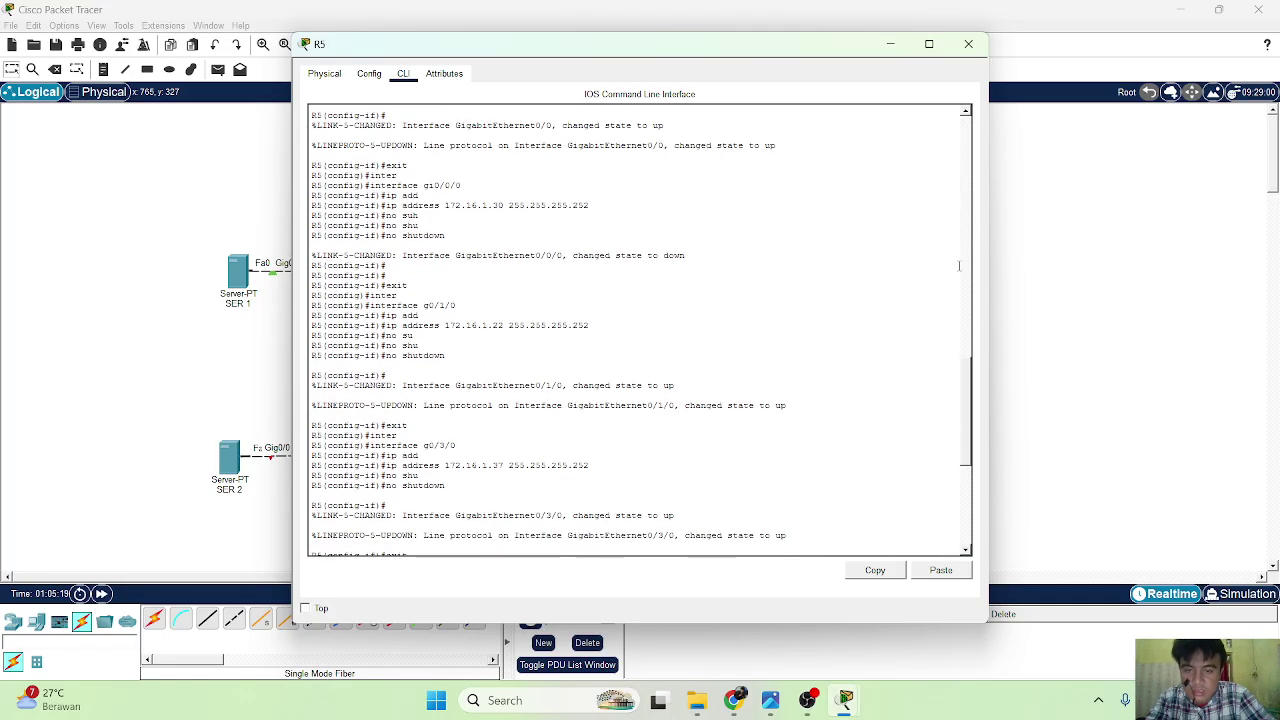
click(1040, 246)
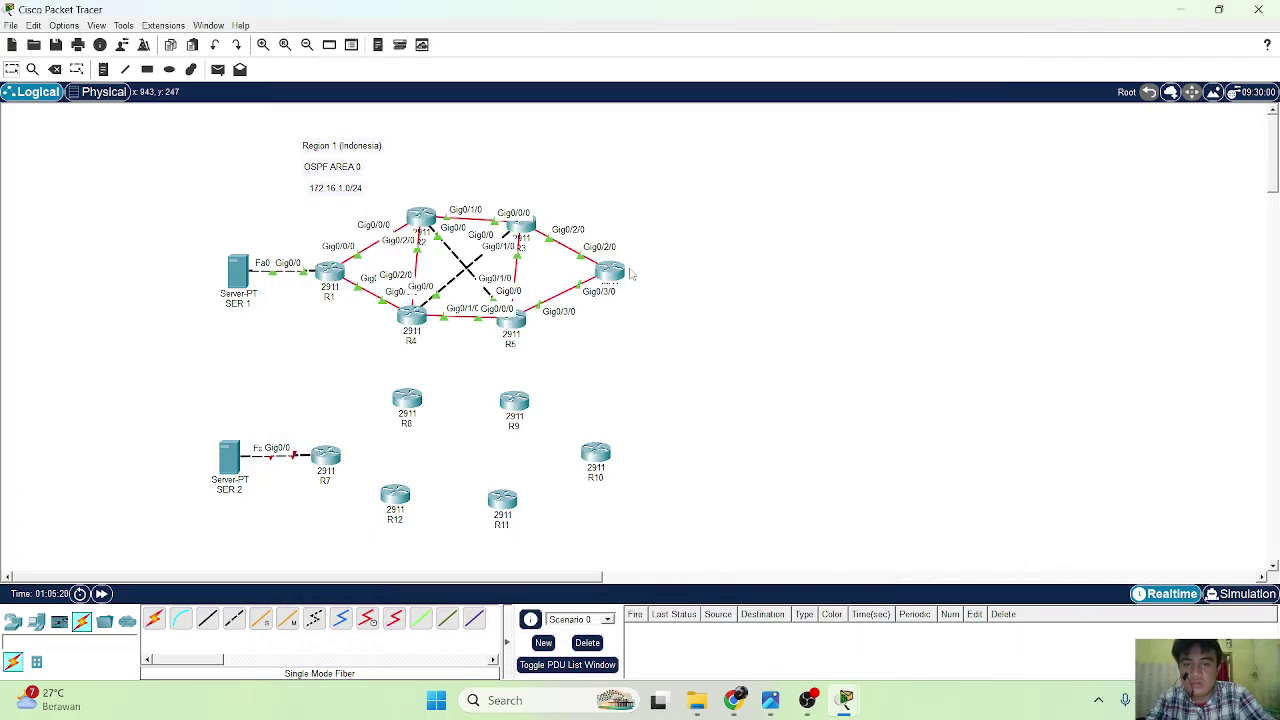
Ping R5's address 172.16.1.37 from R6's command line.
click(612, 270)
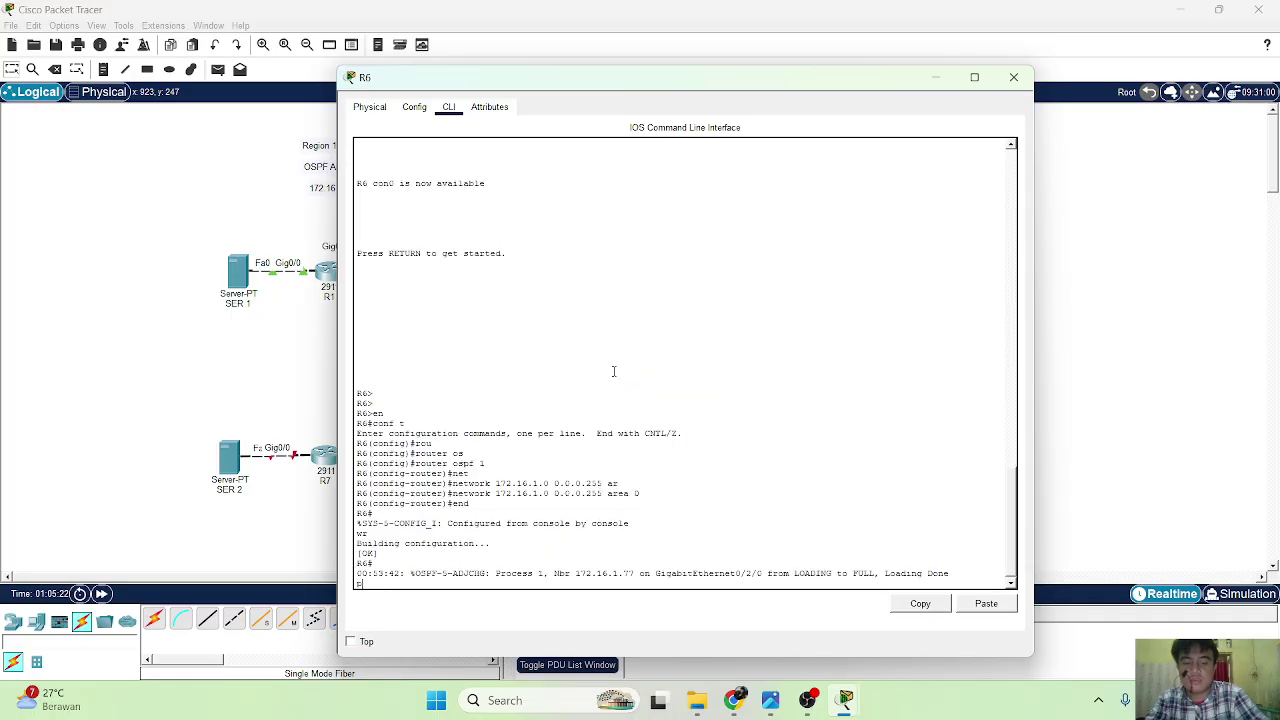
key(Return)
key(Return)
text(ping)
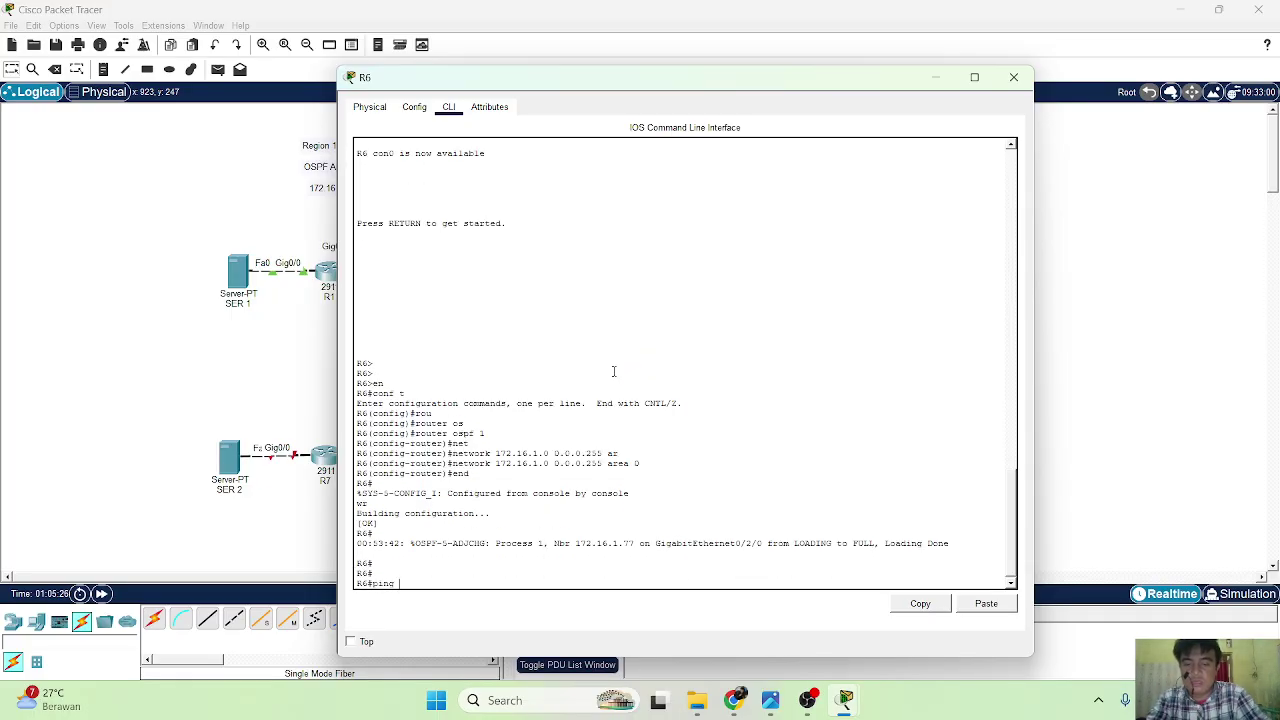
text( 172.)
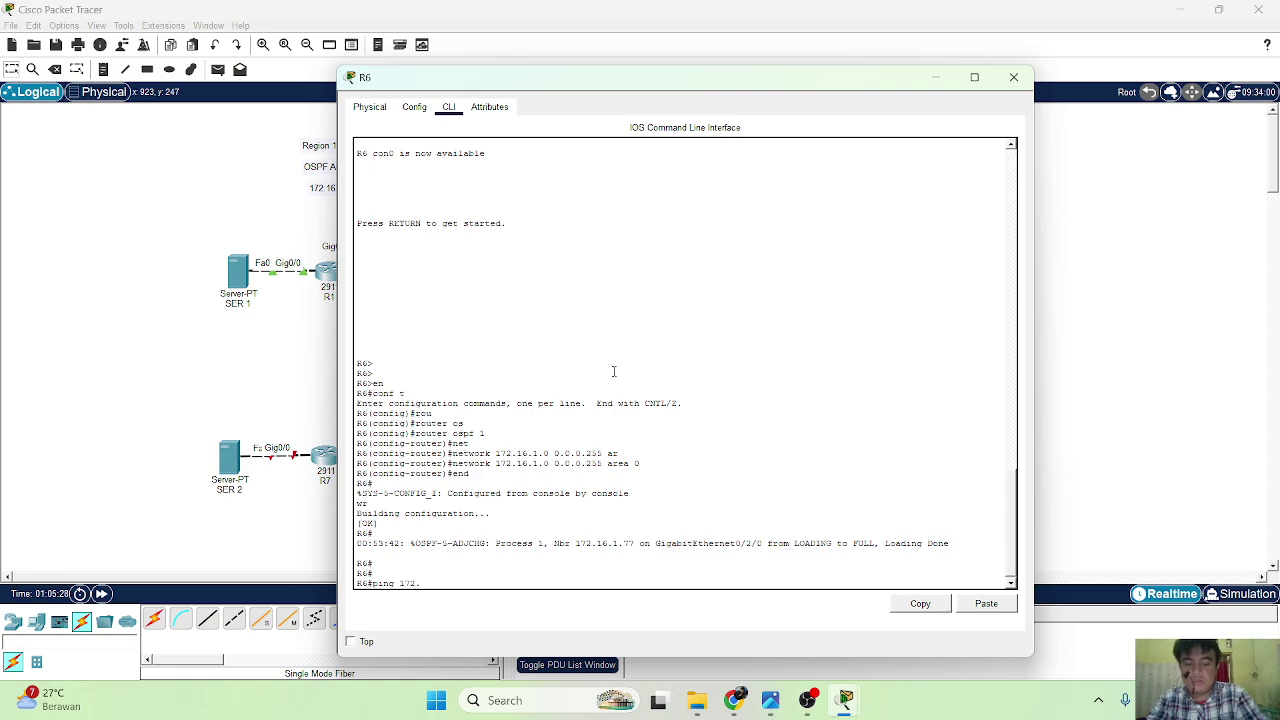
text(16.1.)
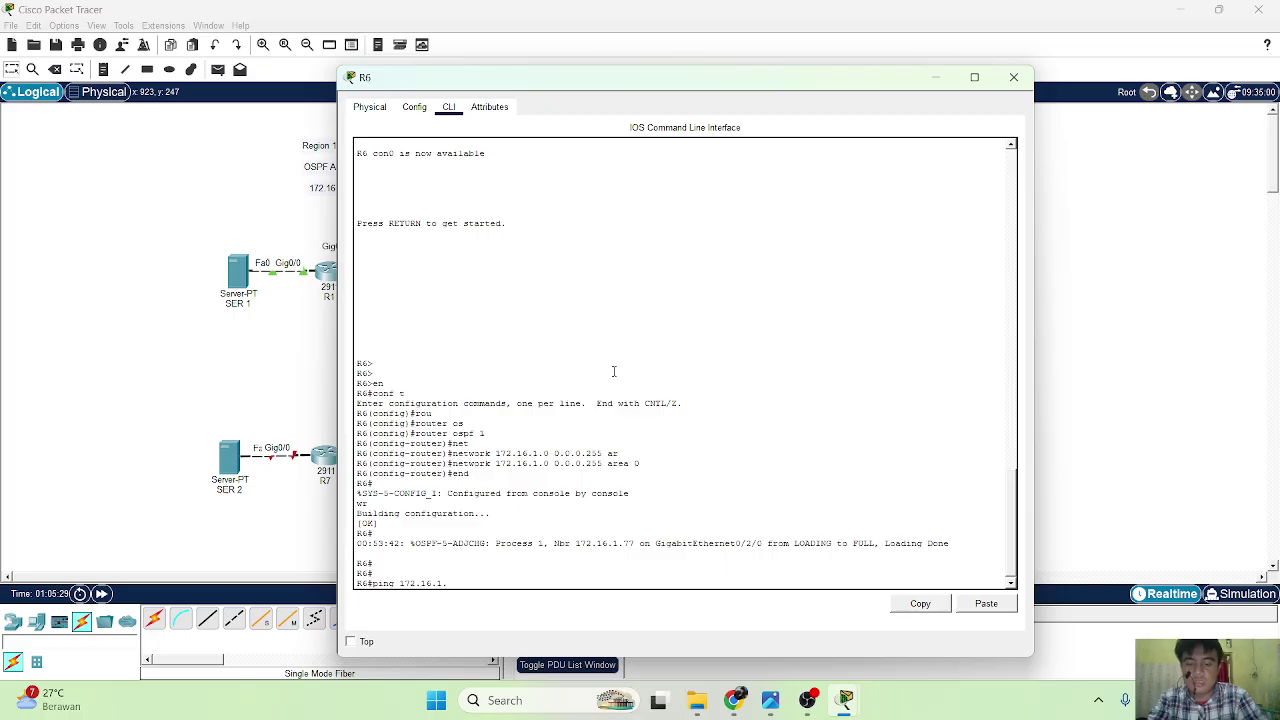
text(37)
key(Return)
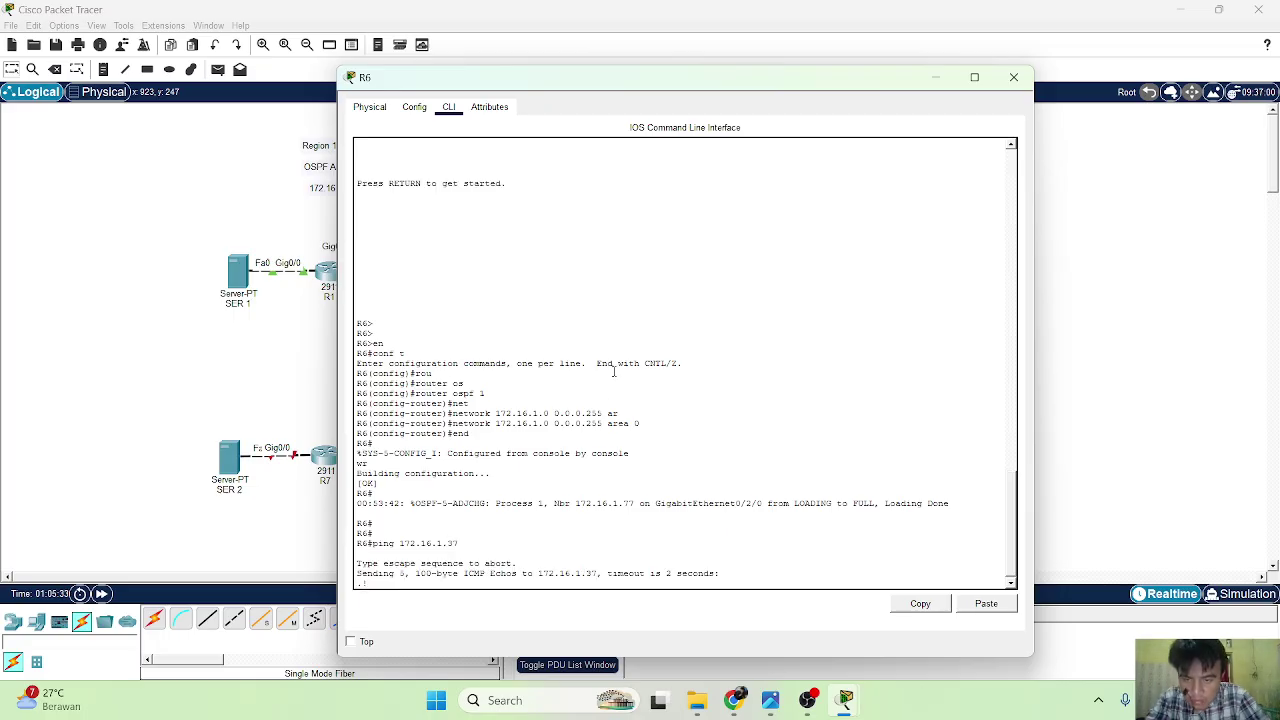
Repeat the ping from R6 to R5's address 172.16.1.37 and close R6's window.
key(Up)
key(Return)
click(1132, 252)
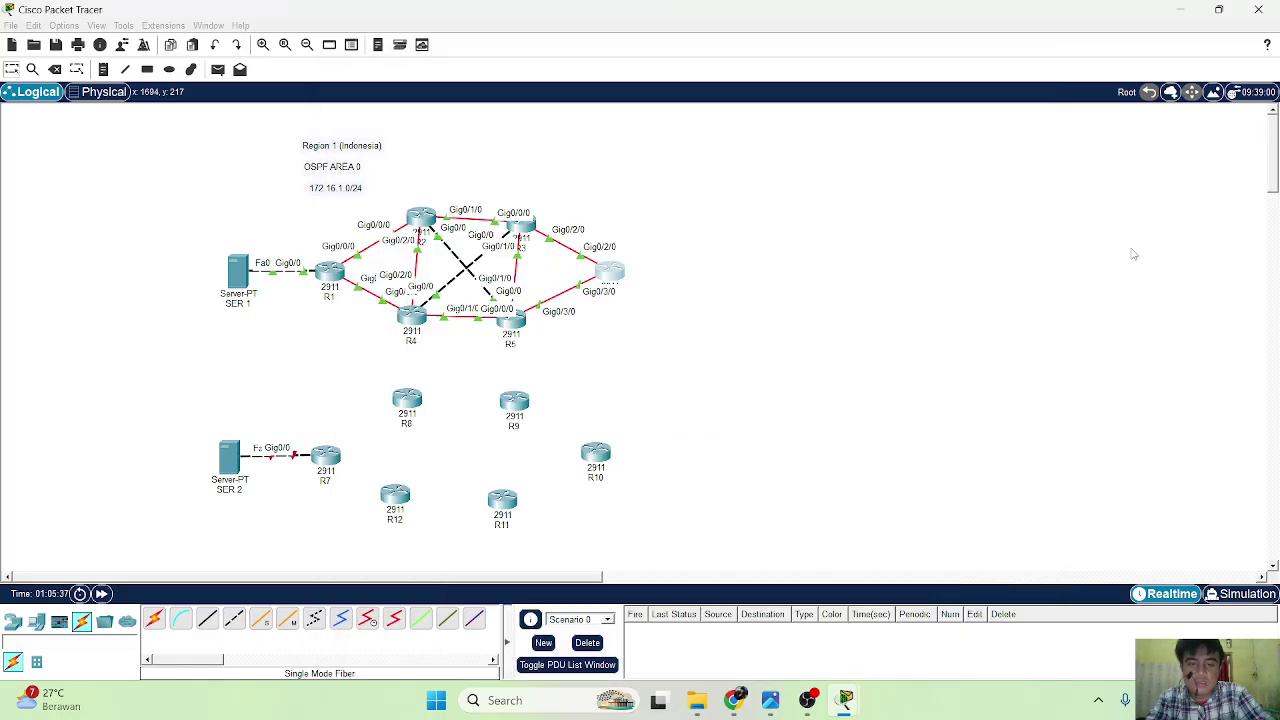
click(610, 272)
click(1014, 78)
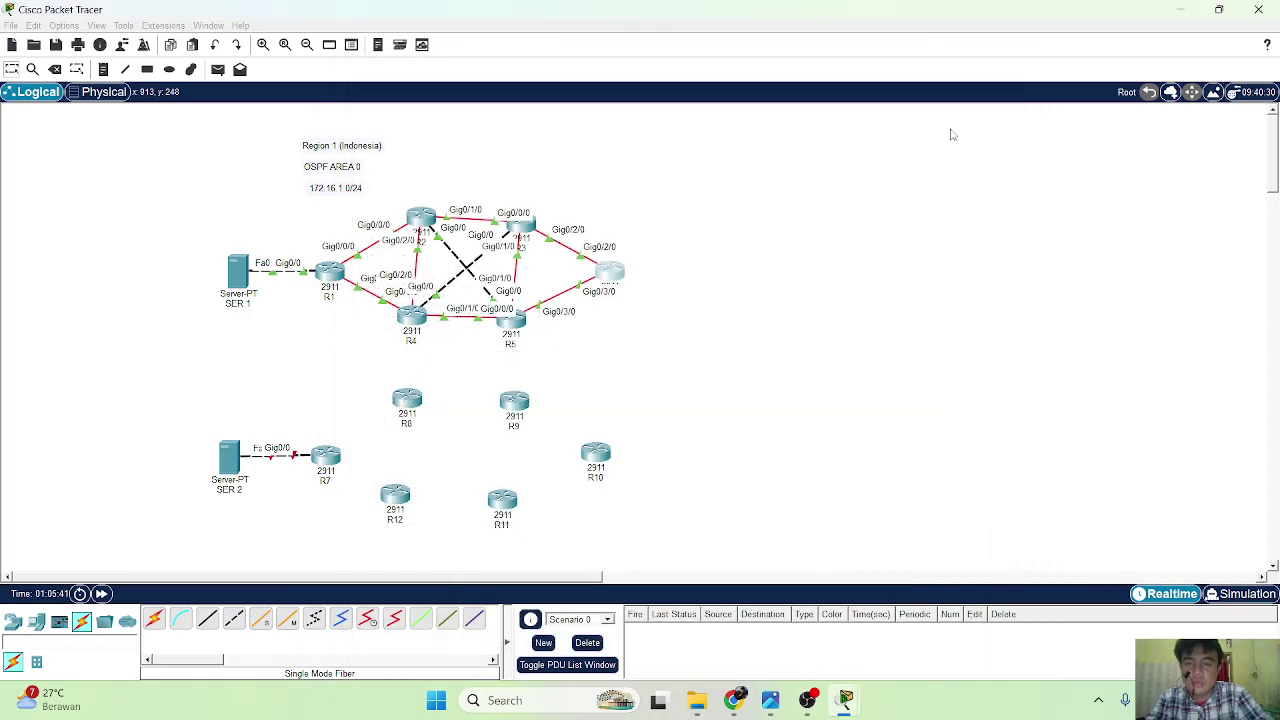
Examine the interface addresses in R4's command history, including GigabitEthernet0/1/0 facing R5, and return to the topology.
click(517, 330)
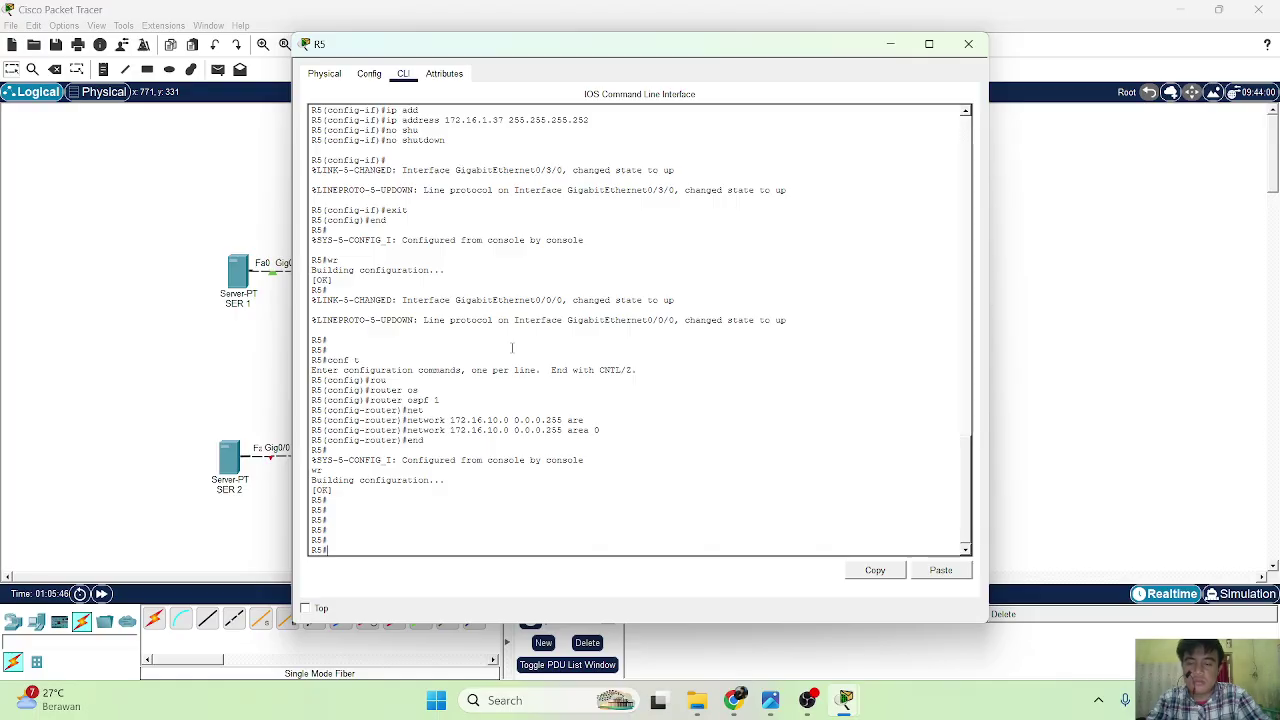
click(1150, 225)
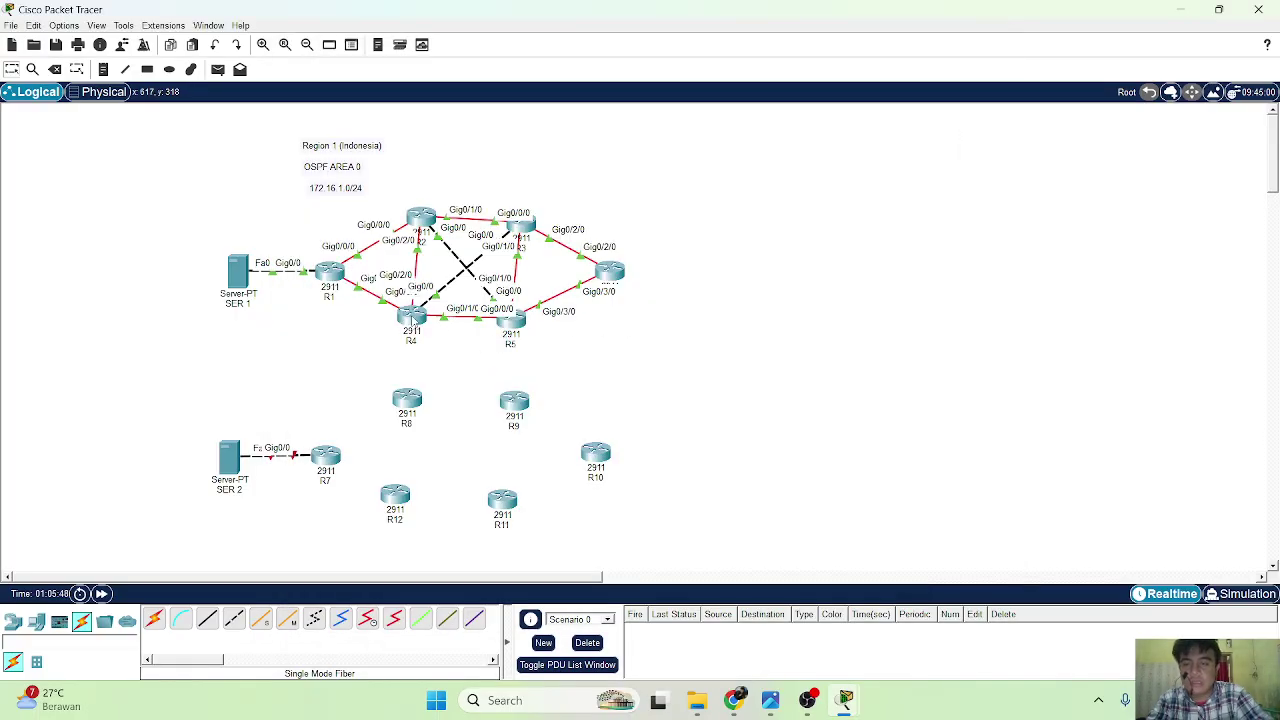
click(408, 317)
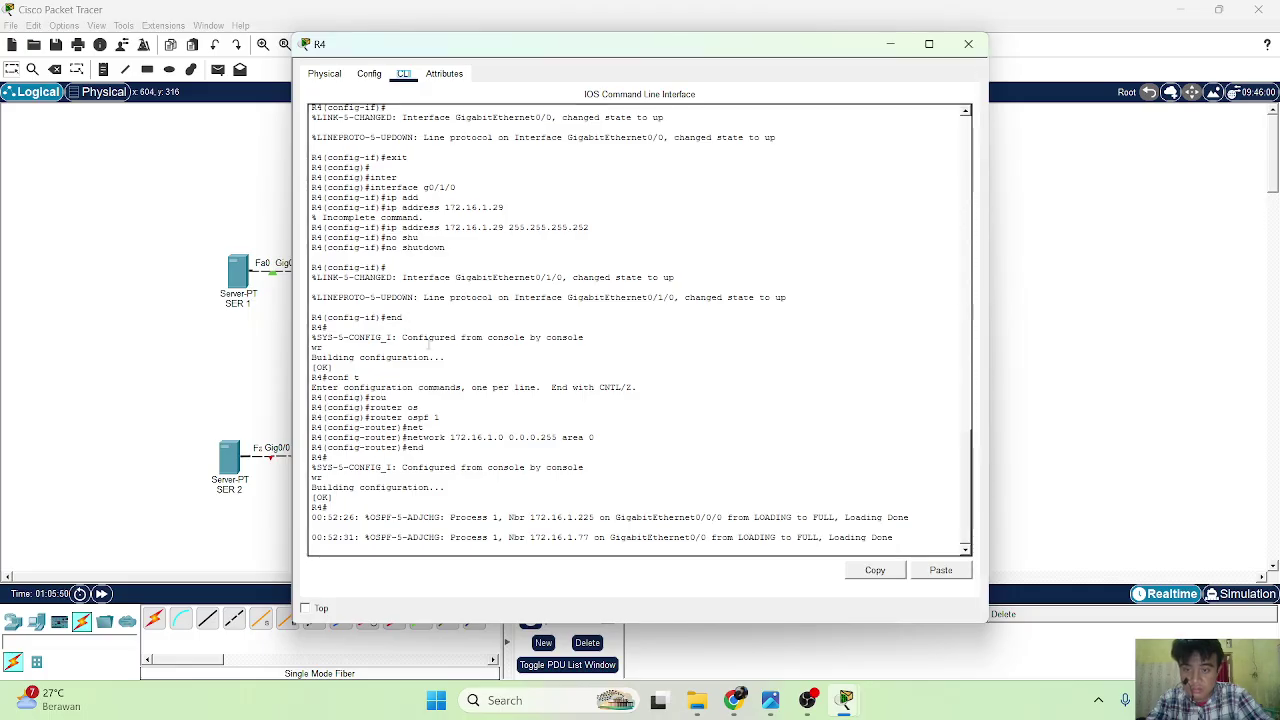
scroll(433, 343, up, 10)
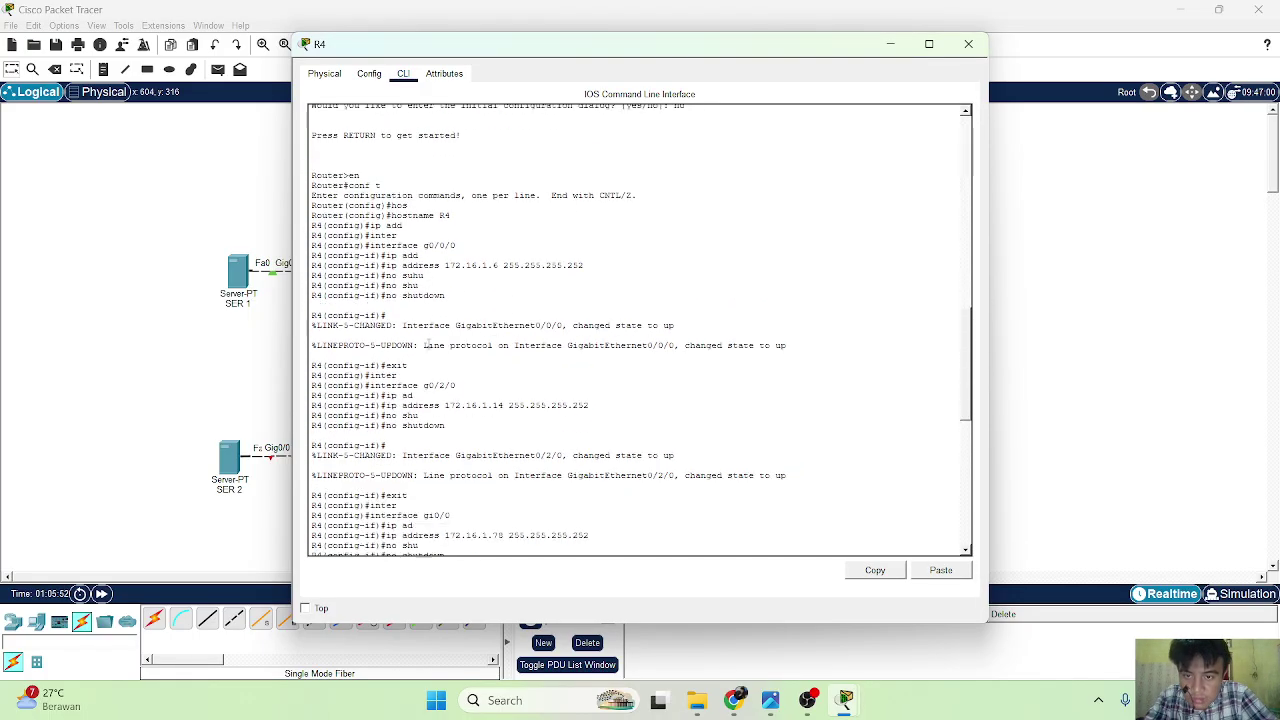
drag(572, 48, 613, 92)
scroll(545, 347, down, 3)
scroll(545, 347, down, 5)
scroll(545, 347, up, 15)
scroll(545, 347, down, 20)
scroll(545, 347, down, 3)
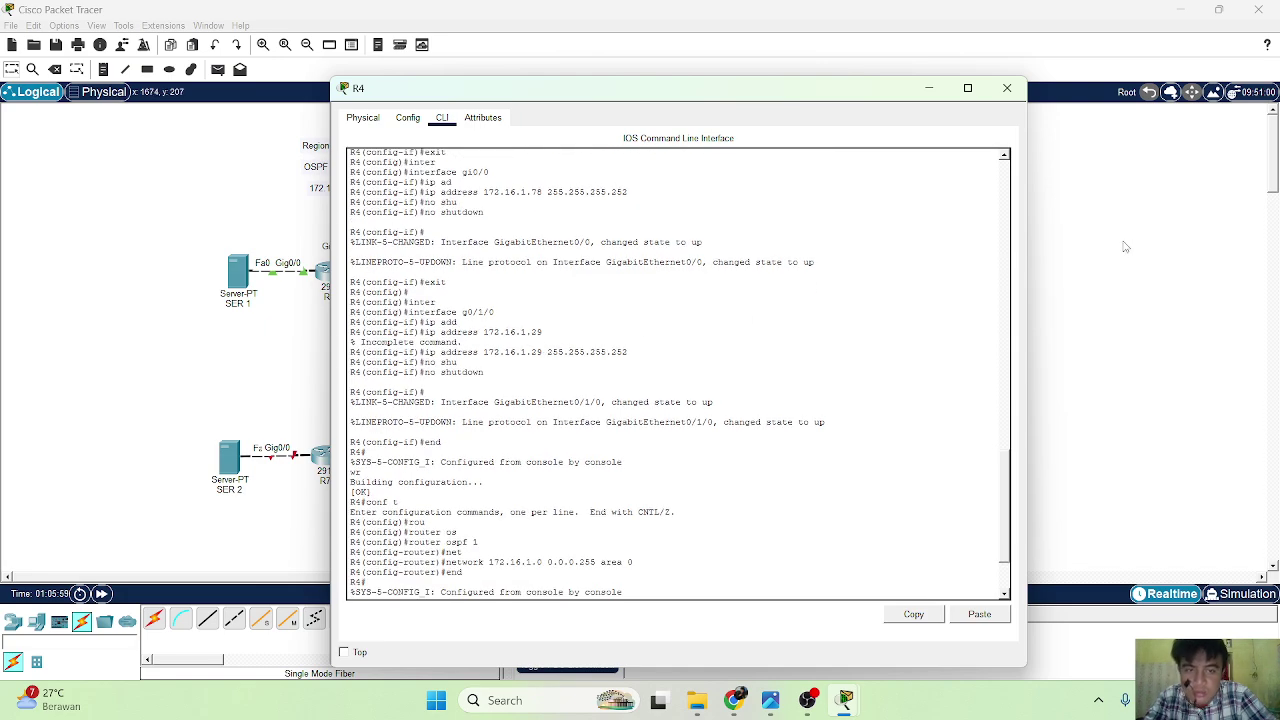
click(1087, 251)
Ping R4's address 172.16.1.29 twice from R5's command line and close R5's window.
click(515, 322)
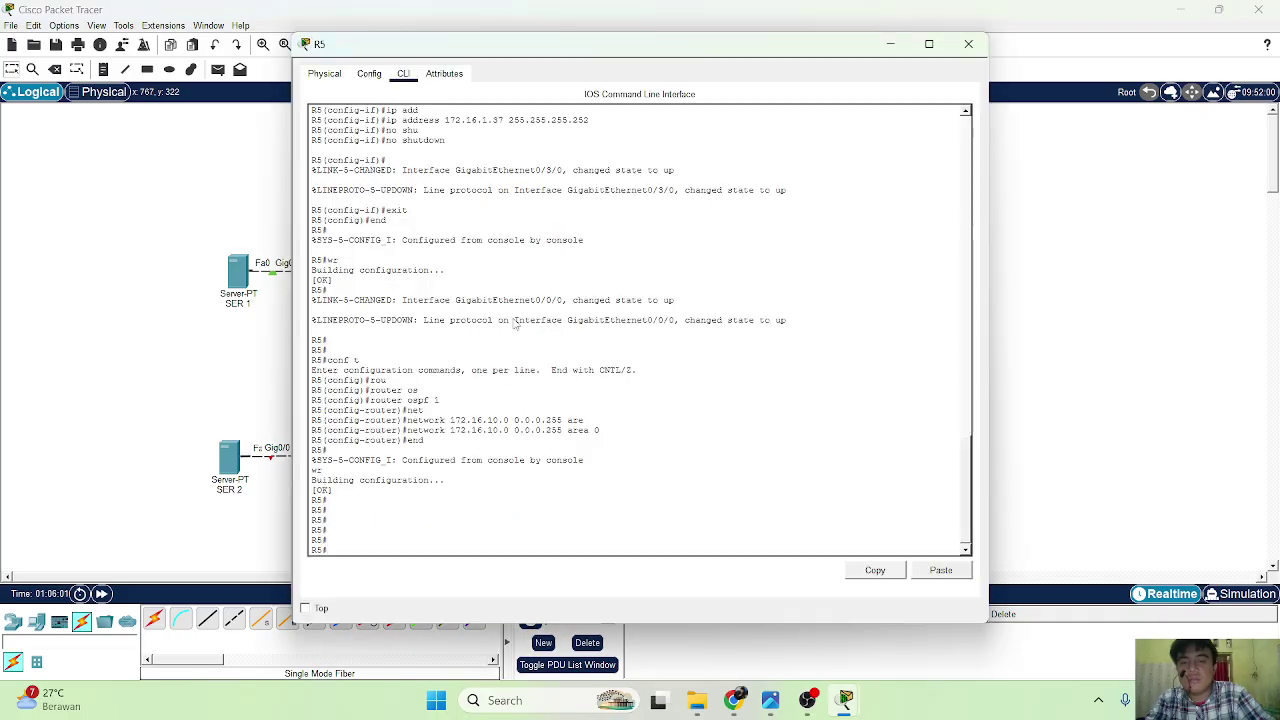
text(ping 172.16.1.)
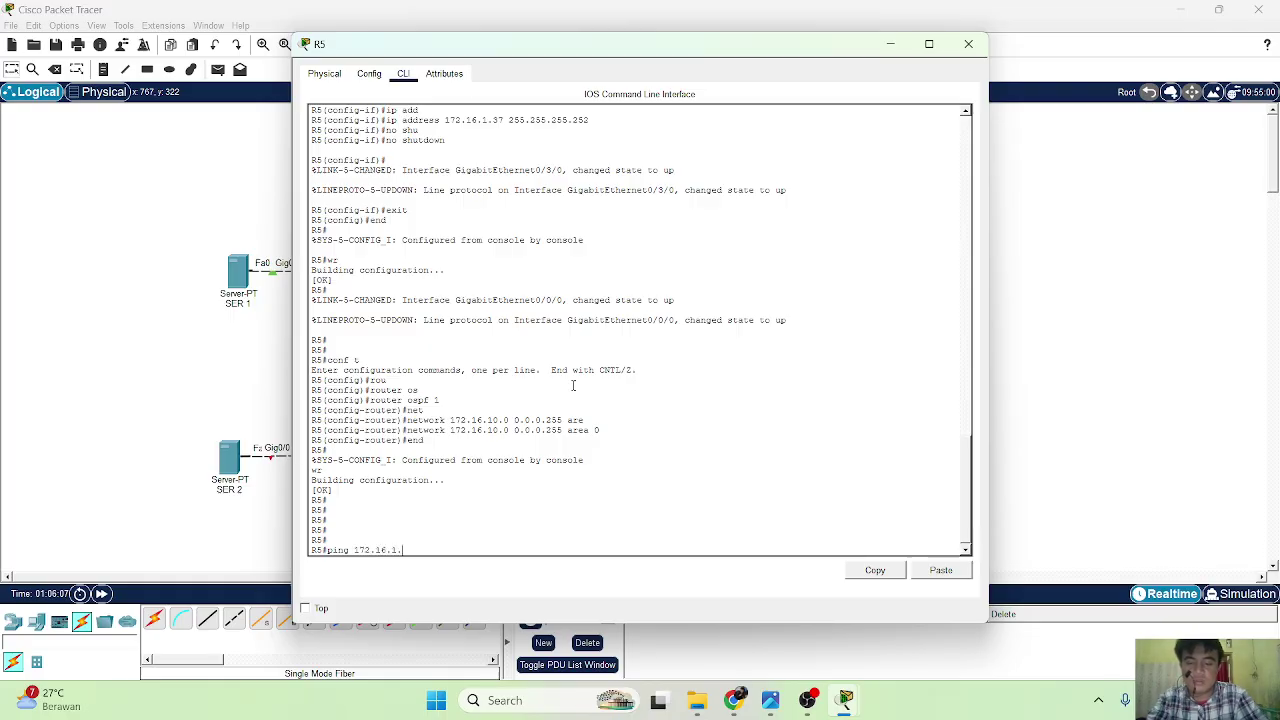
text(29)
key(Return)
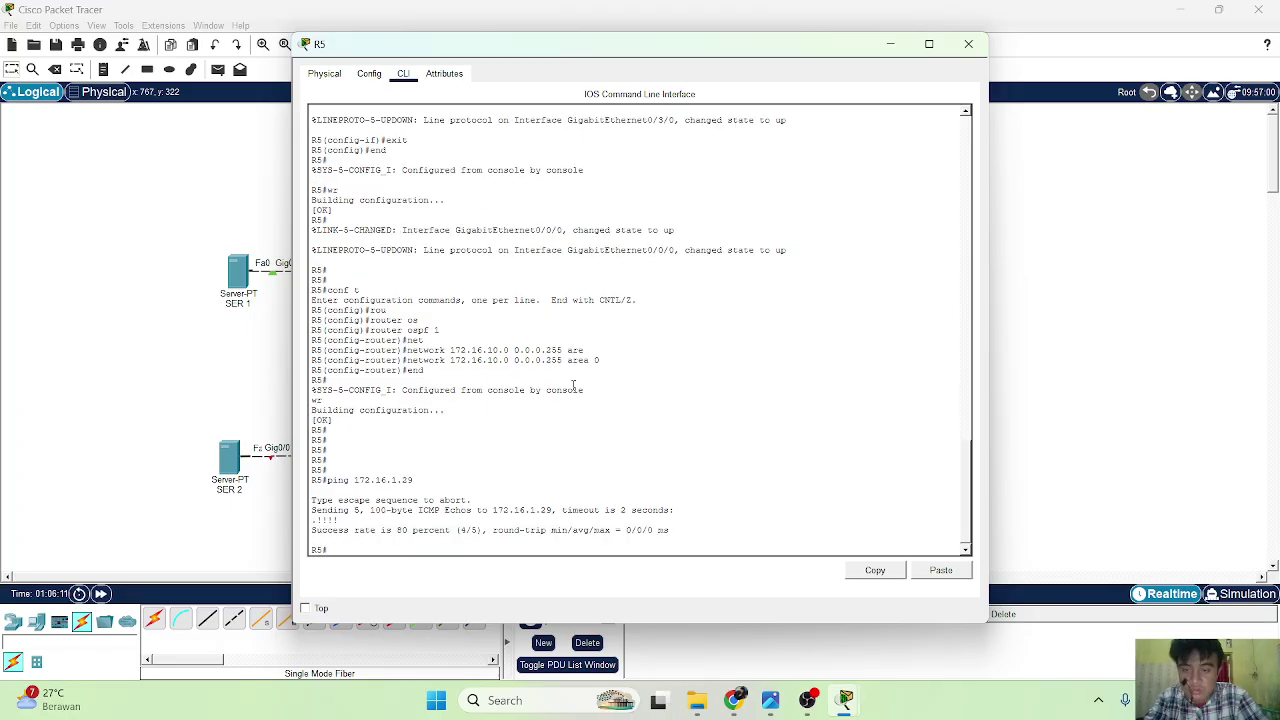
key(Up)
key(Return)
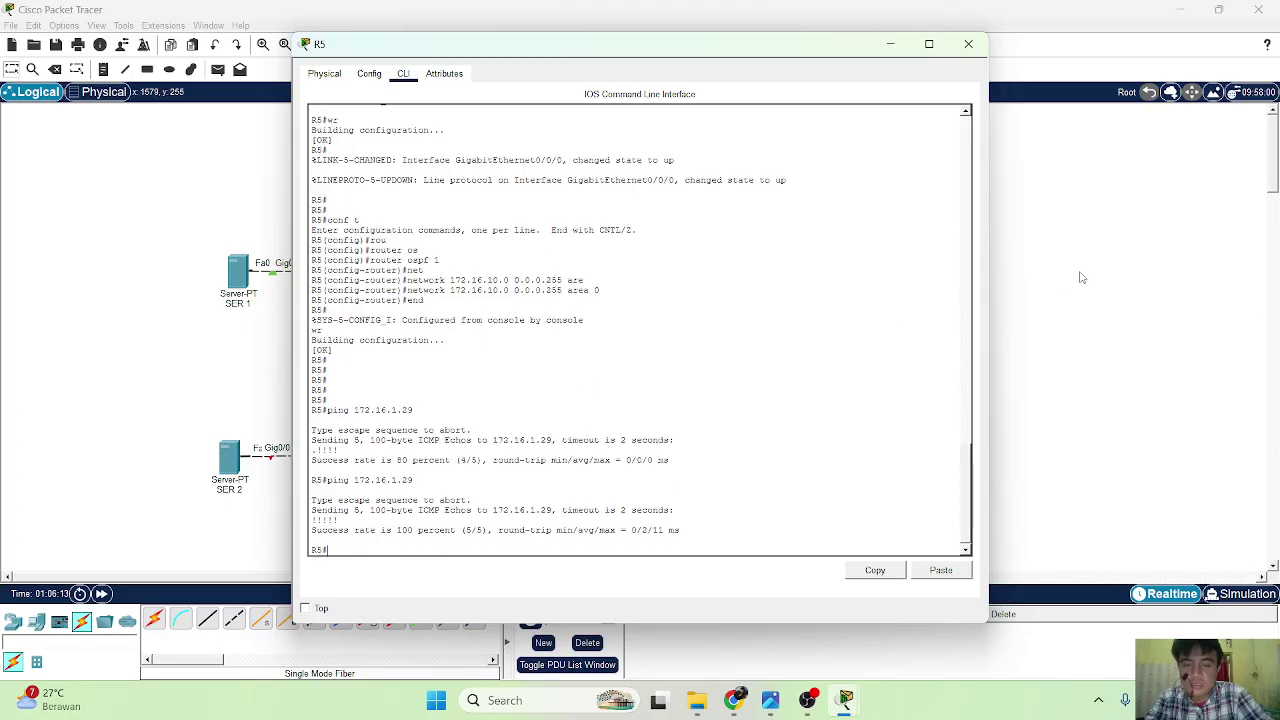
click(968, 44)
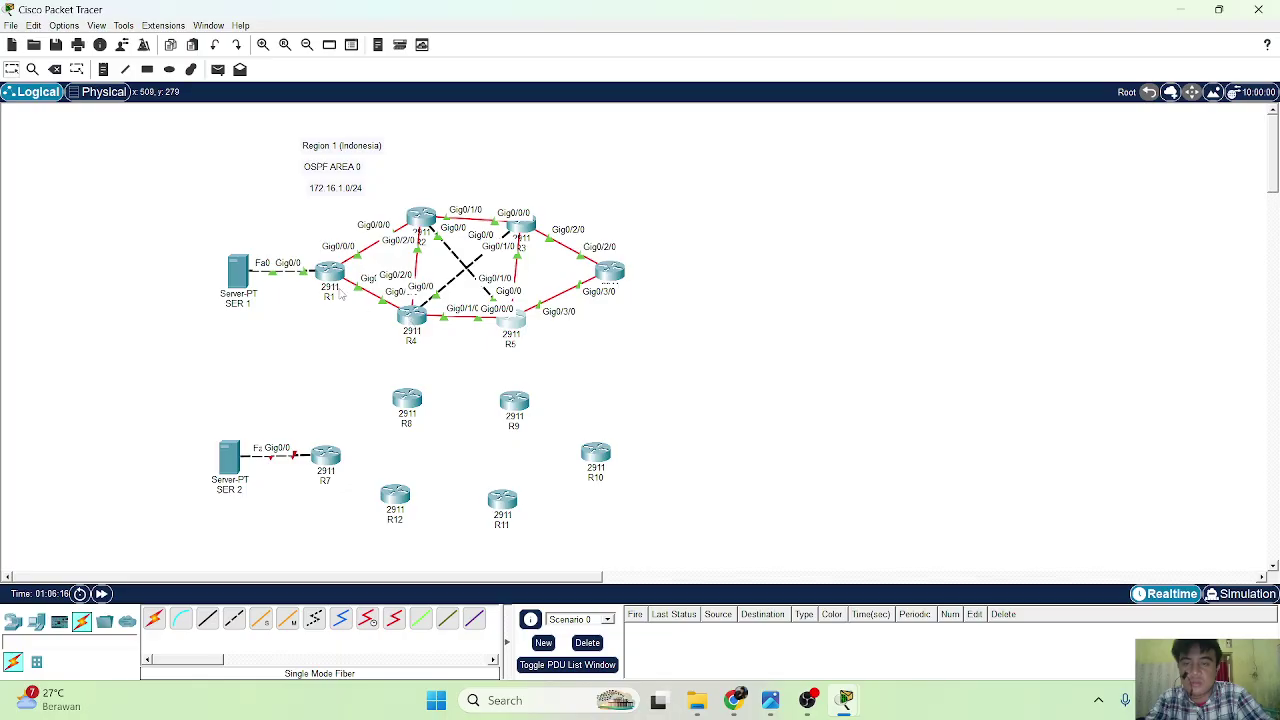
Examine the interface addresses in R1's command history, including GigabitEthernet0/1/0 facing R4, and close R1's window.
click(329, 272)
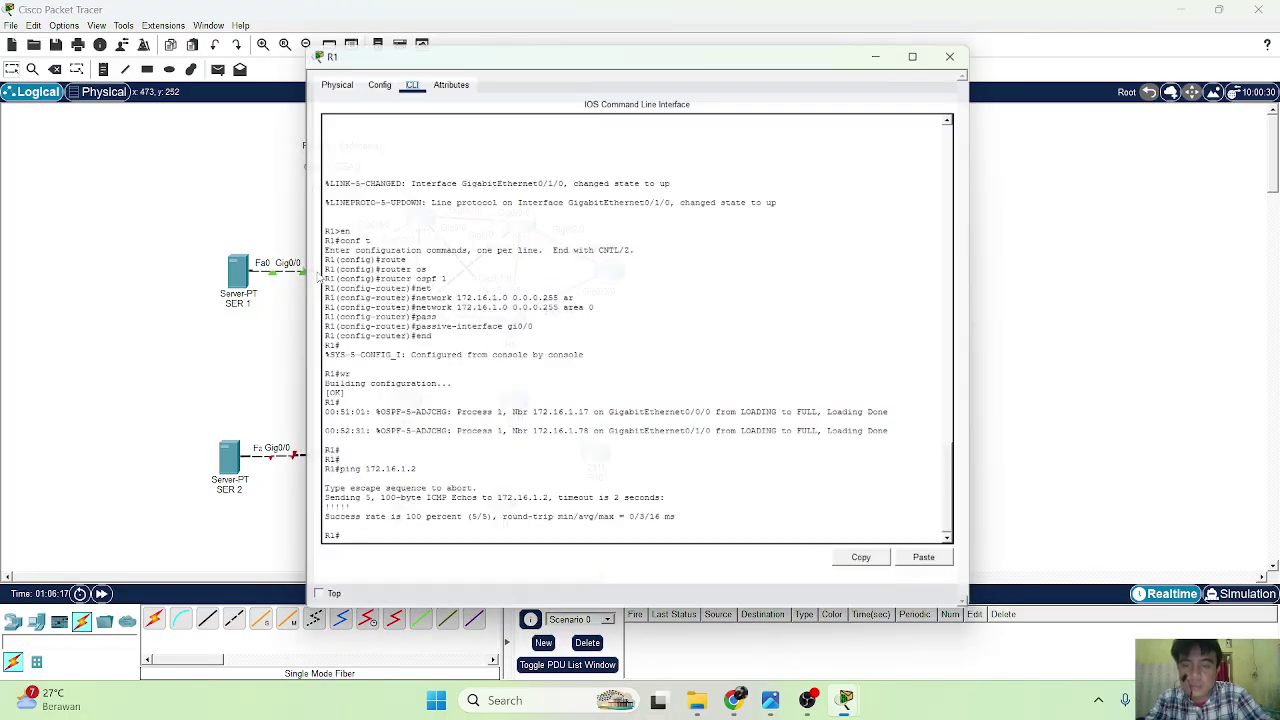
scroll(480, 280, up, 15)
scroll(480, 280, down, 5)
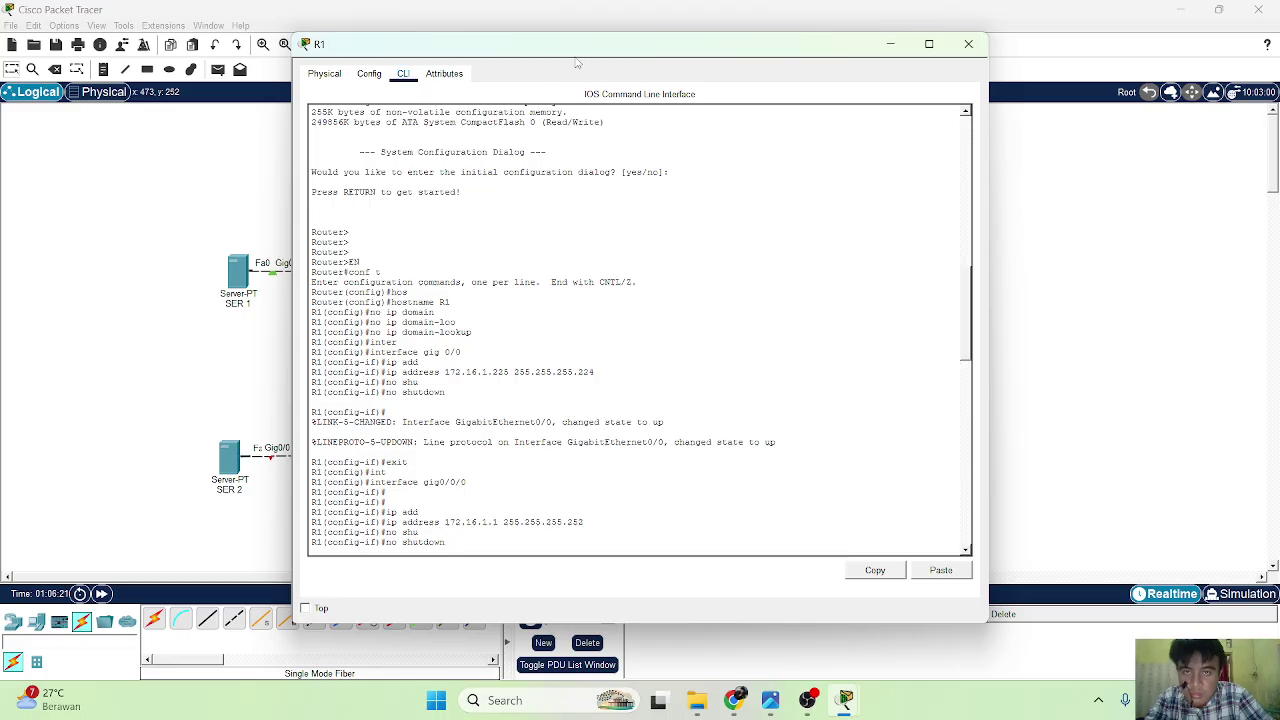
drag(589, 51, 566, 375)
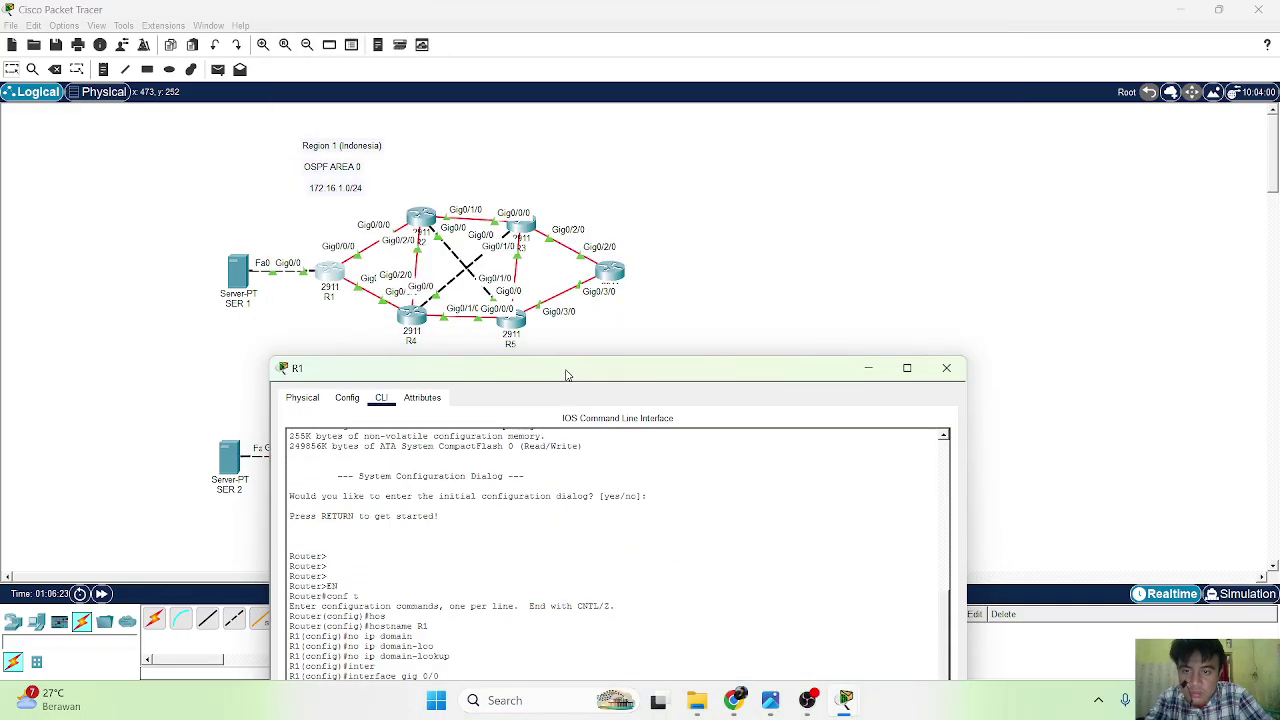
click(328, 268)
mouse_move(321, 271)
mouse_down()
mouse_move(305, 258)
mouse_move(334, 278)
mouse_up()
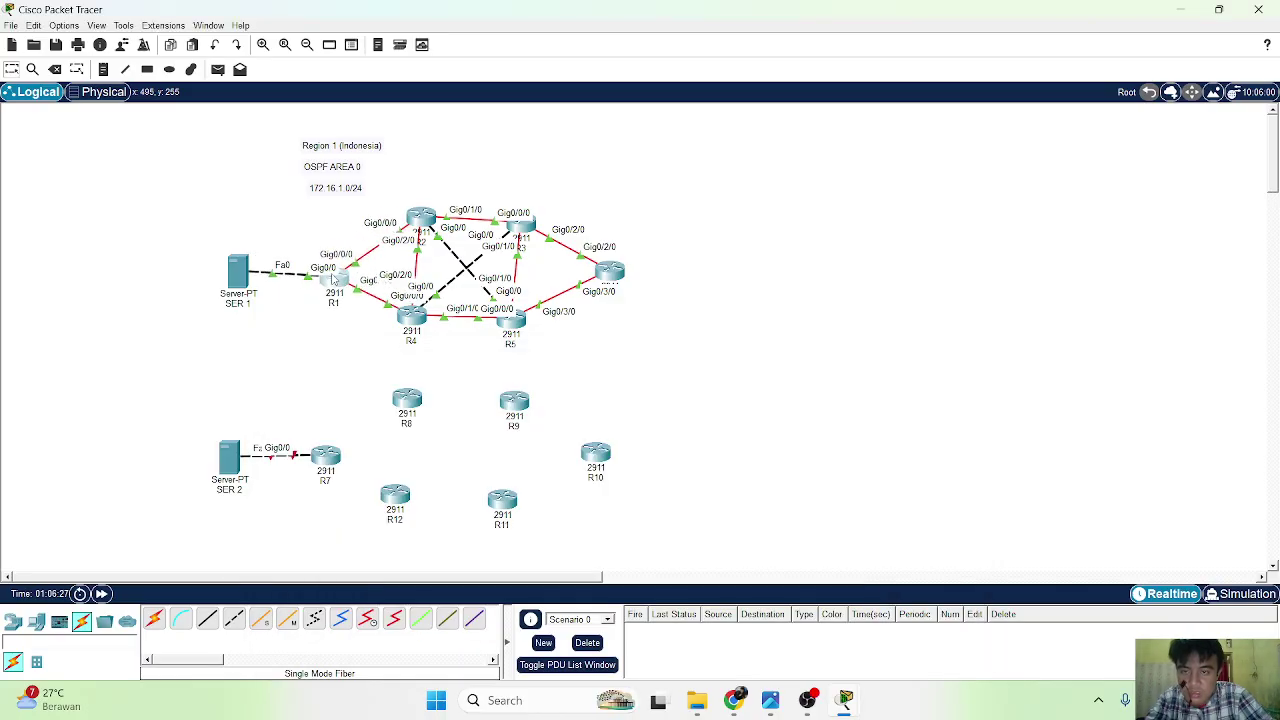
click(335, 290)
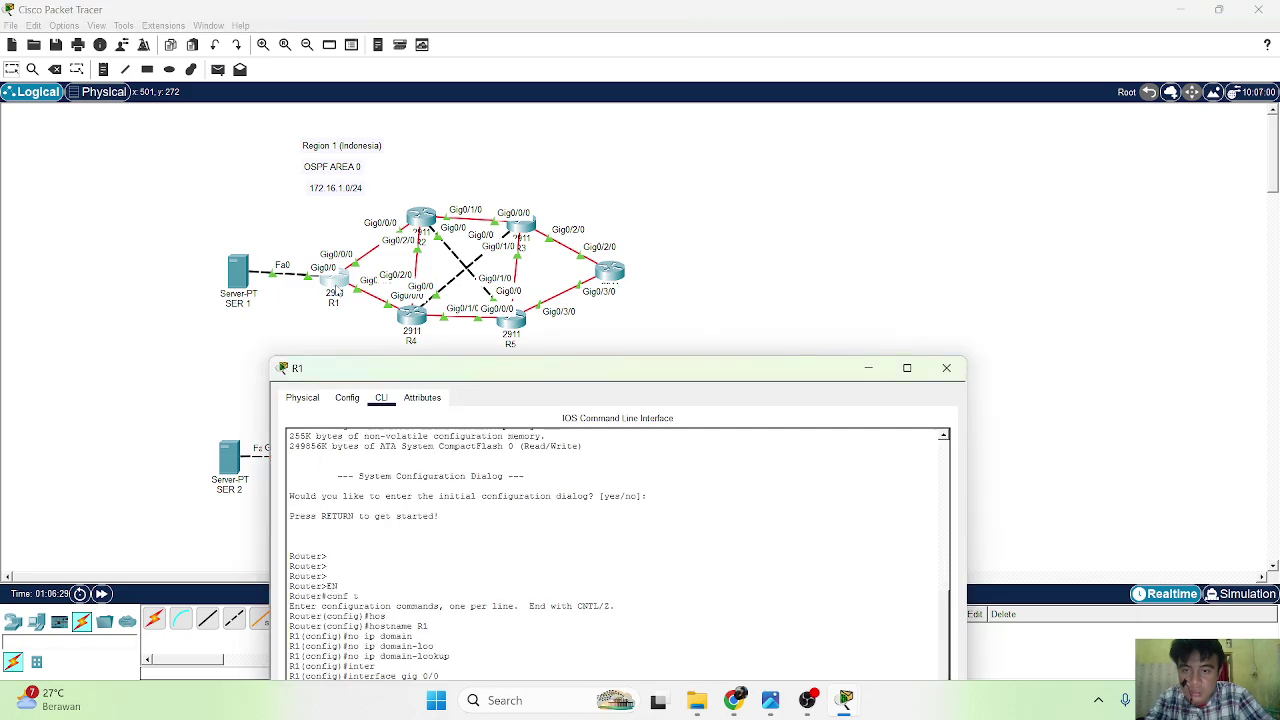
drag(443, 368, 475, 145)
scroll(483, 390, down, 5)
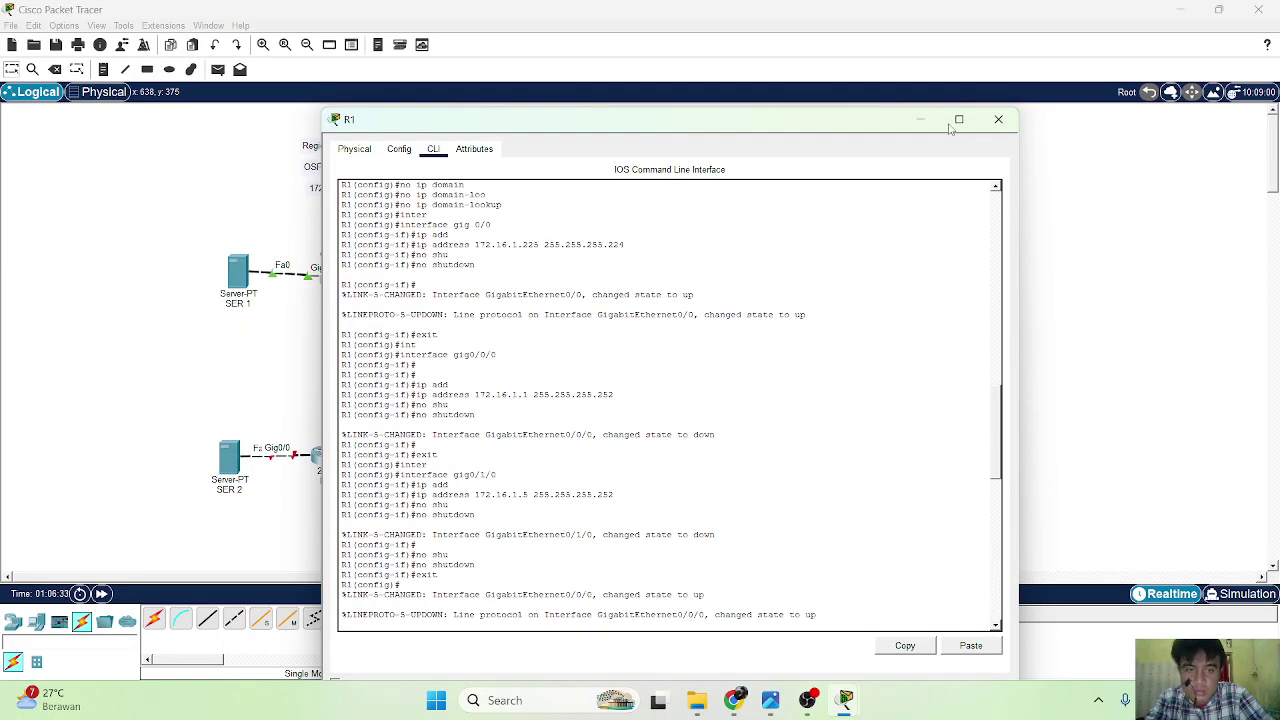
click(998, 119)
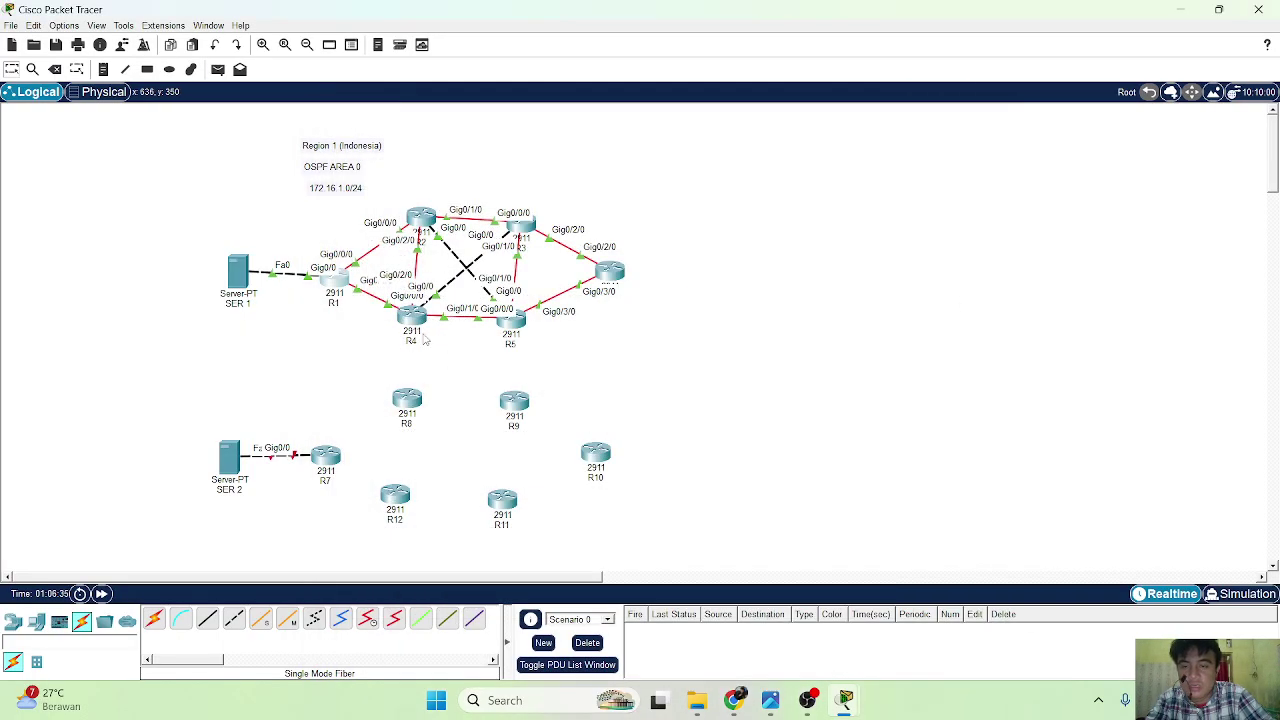
Ping R1's address 172.16.1.5 from R4, rechecking R1's GigabitEthernet0/1/0 address in its history, and return to the topology.
click(416, 317)
scroll(530, 411, down, 3)
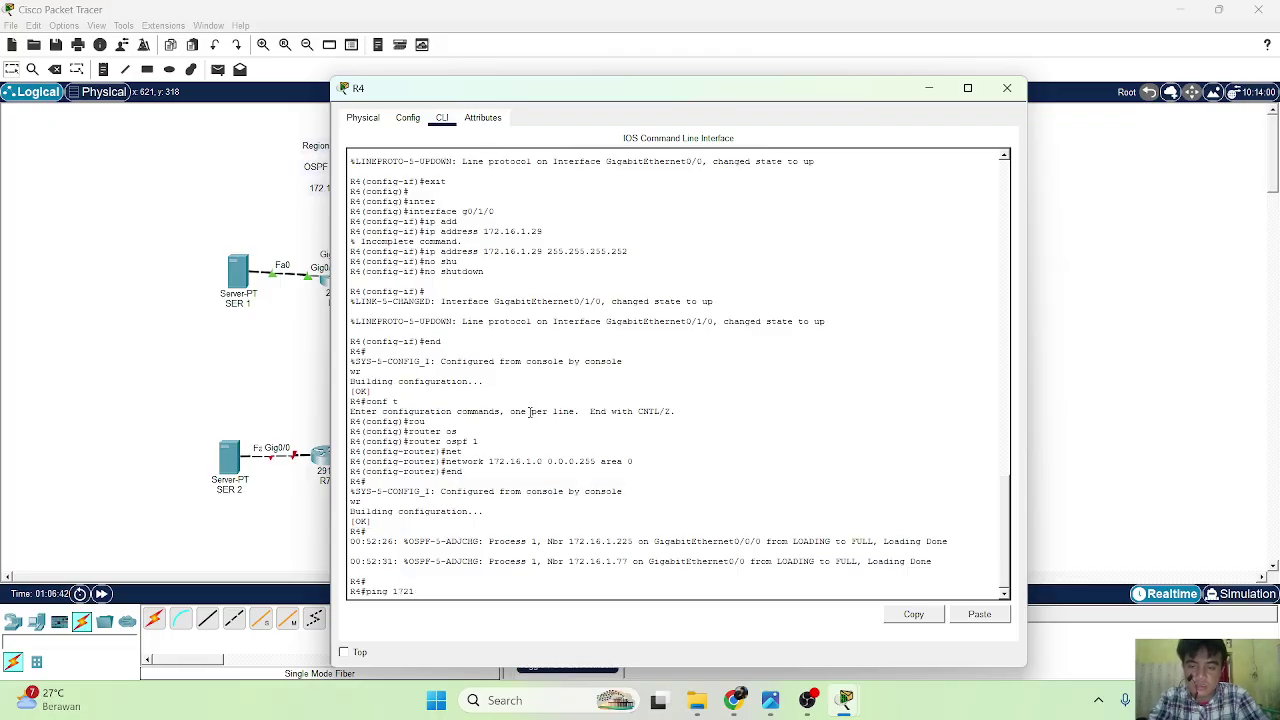
text(.1.1)
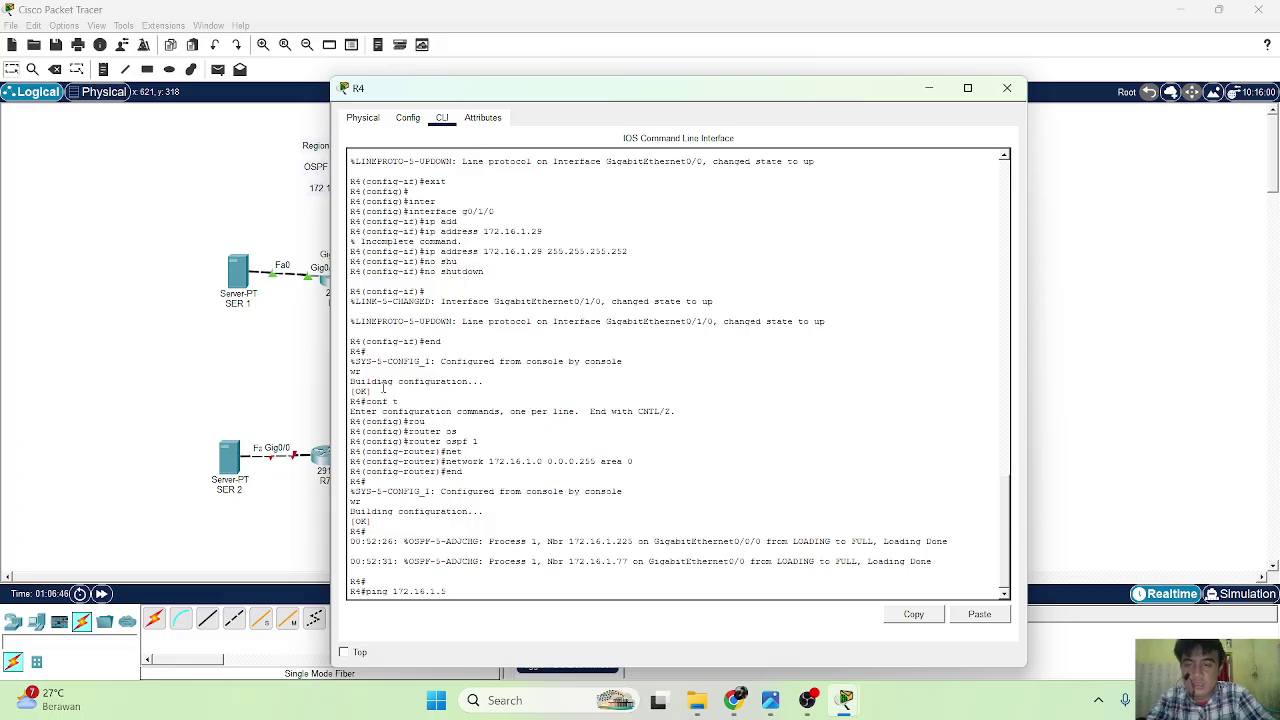
drag(296, 366, 318, 336)
click(331, 284)
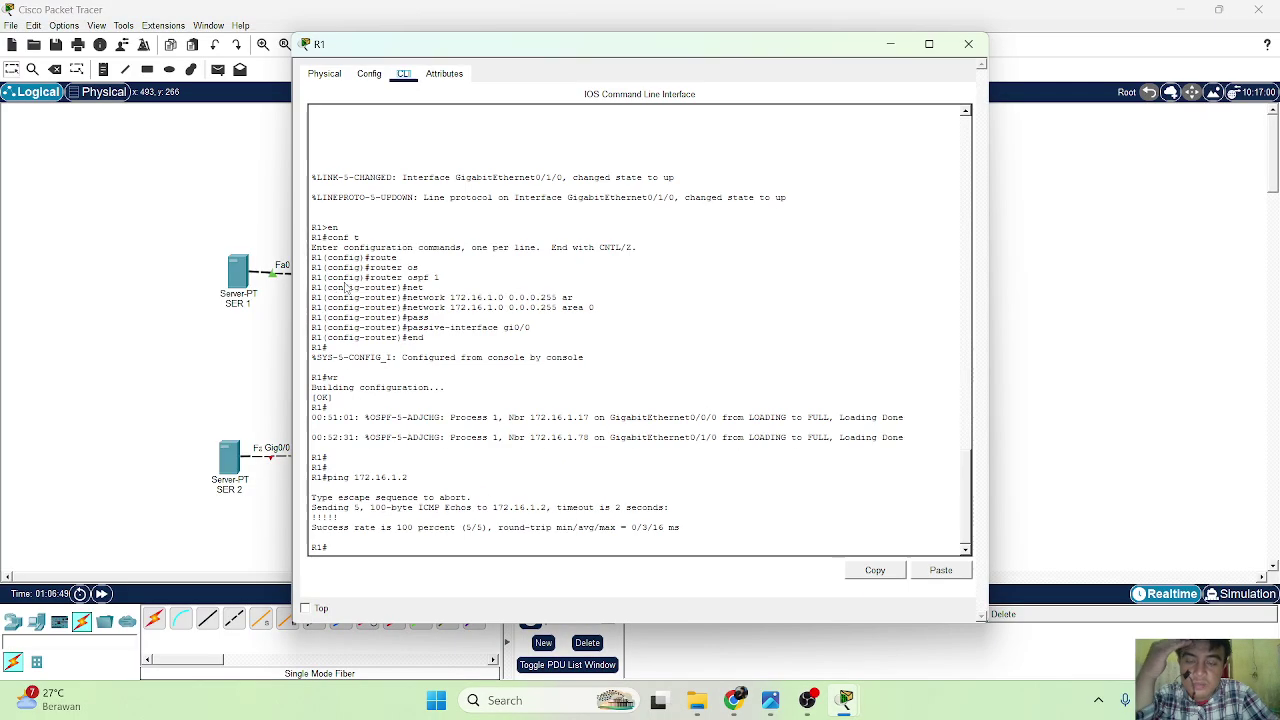
scroll(508, 327, up, 10)
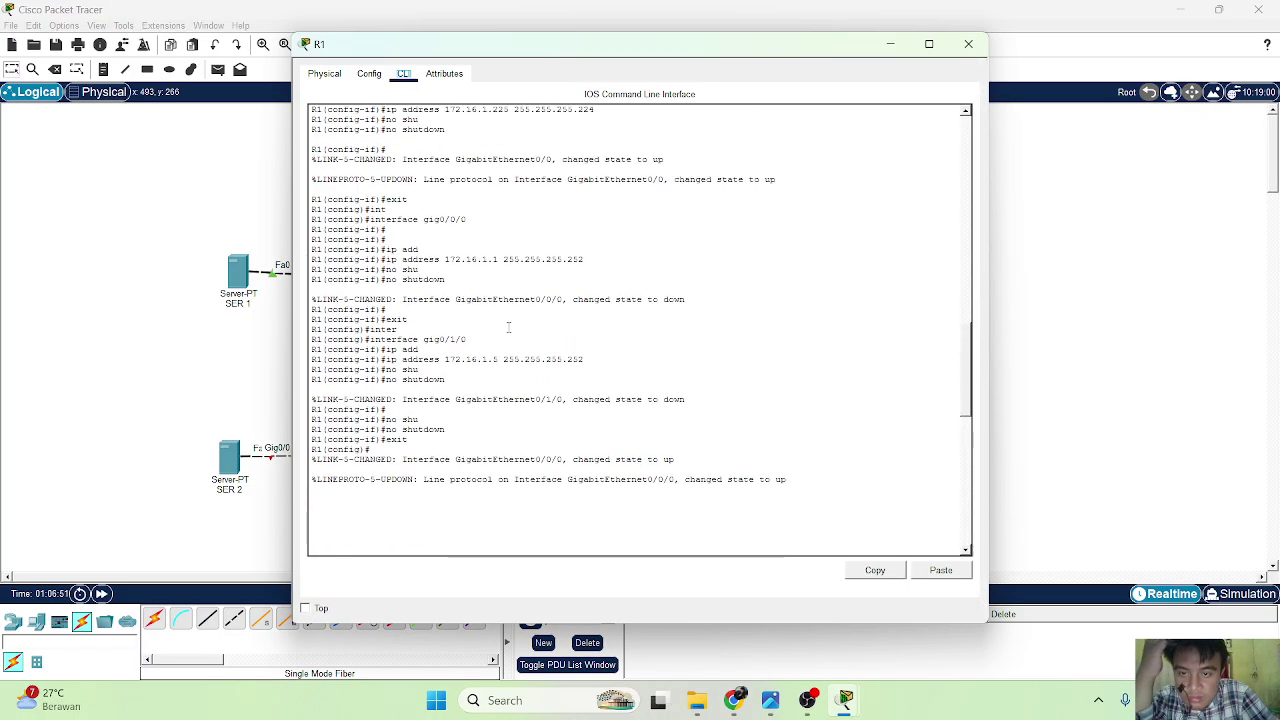
click(1144, 257)
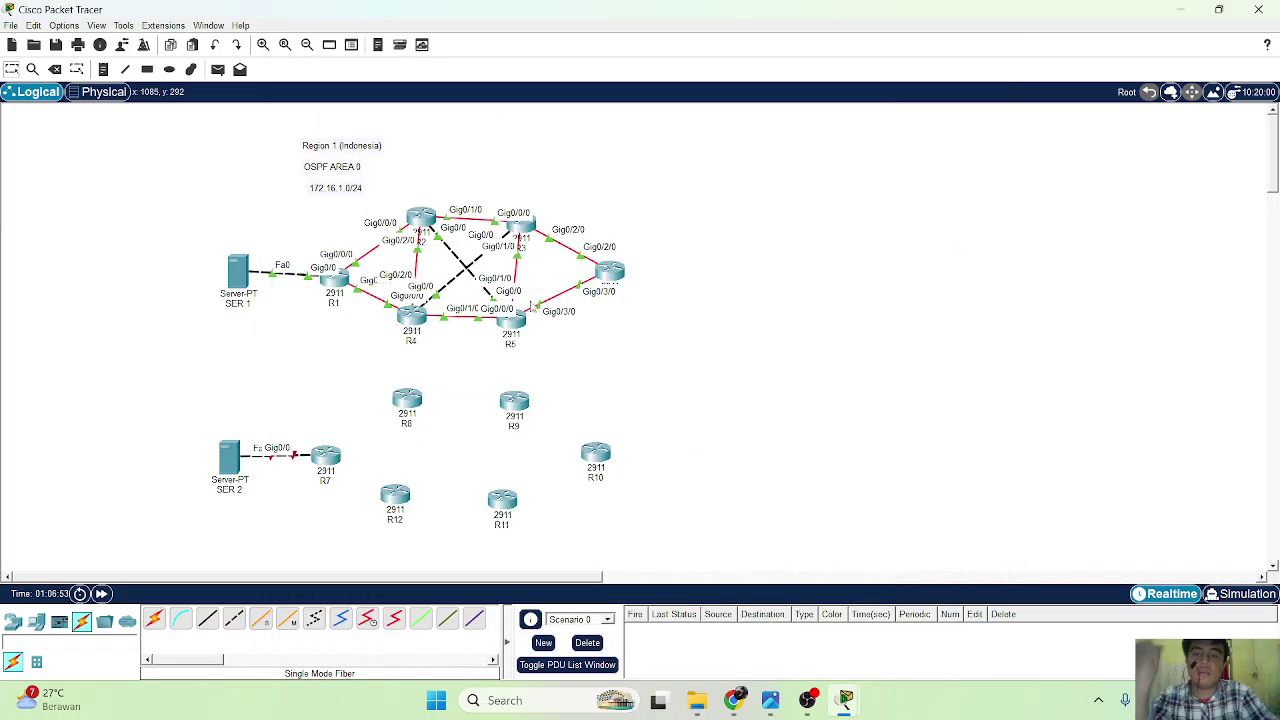
click(420, 316)
scroll(420, 316, down, 3)
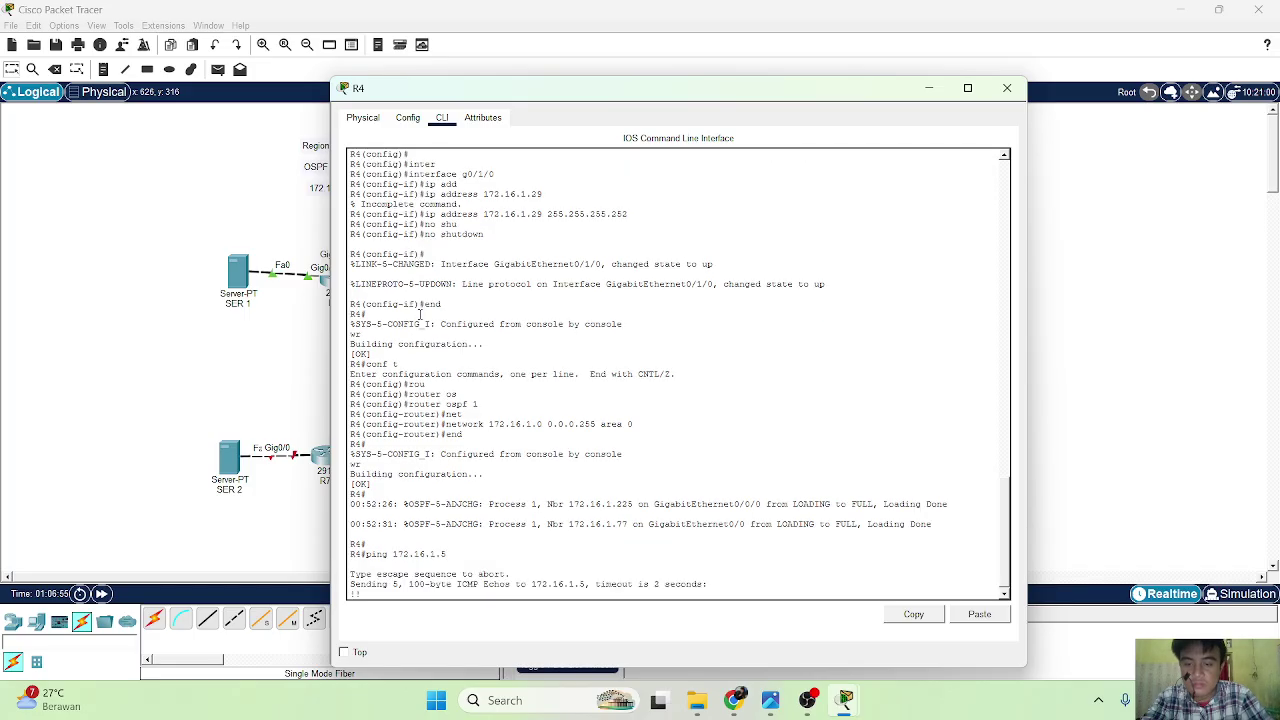
click(298, 343)
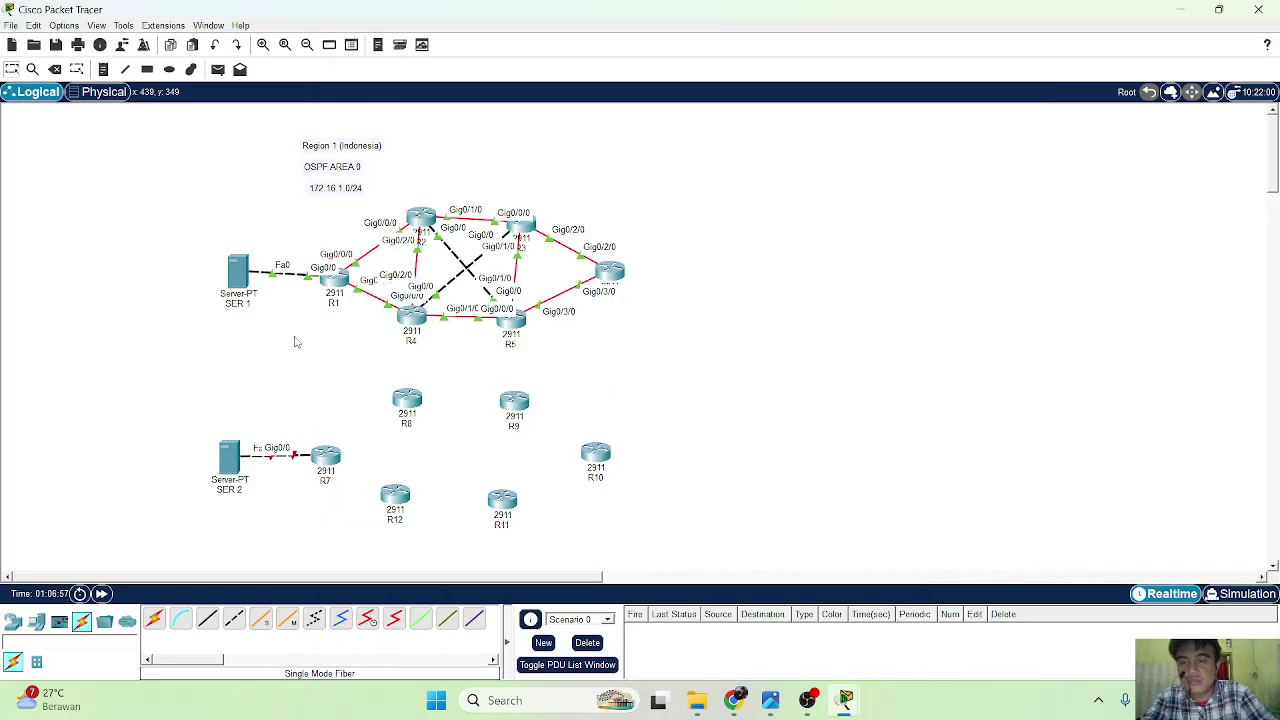
Examine the GigabitEthernet0/2/0 and GigabitEthernet0/3/0 addresses in R6's command history and minimize its window.
click(608, 270)
scroll(607, 265, up, 10)
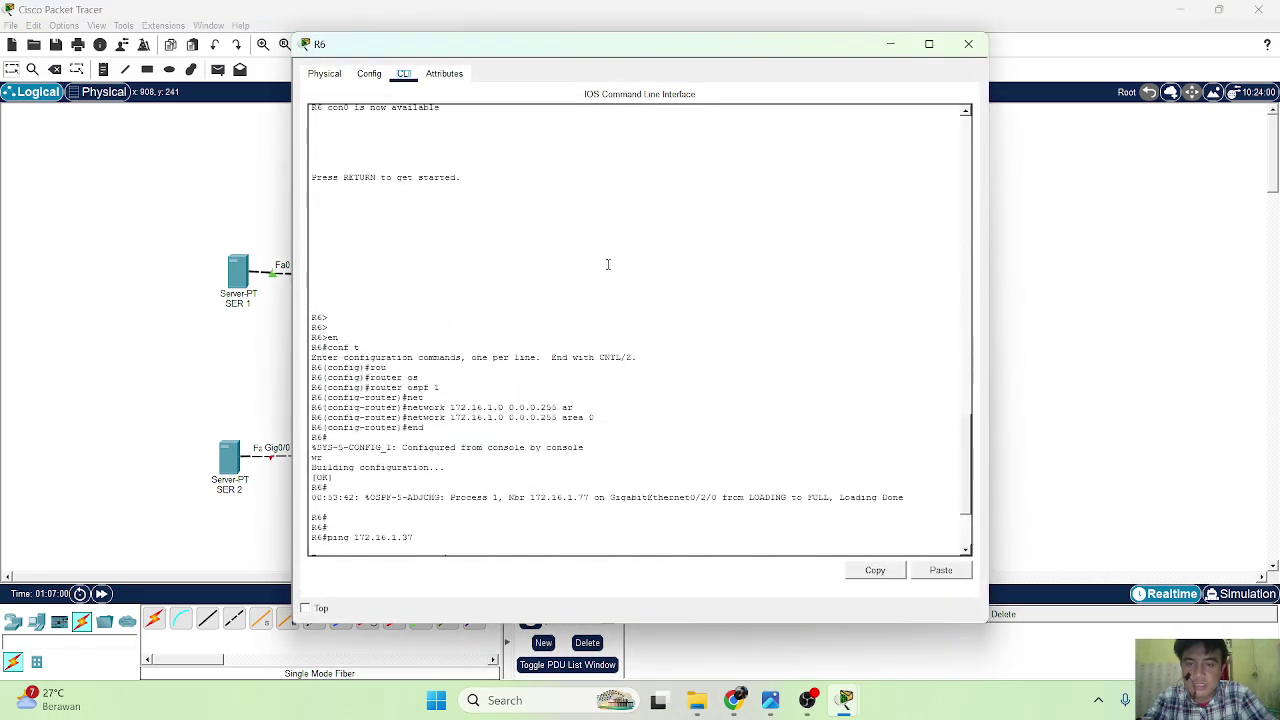
scroll(607, 263, down, 1)
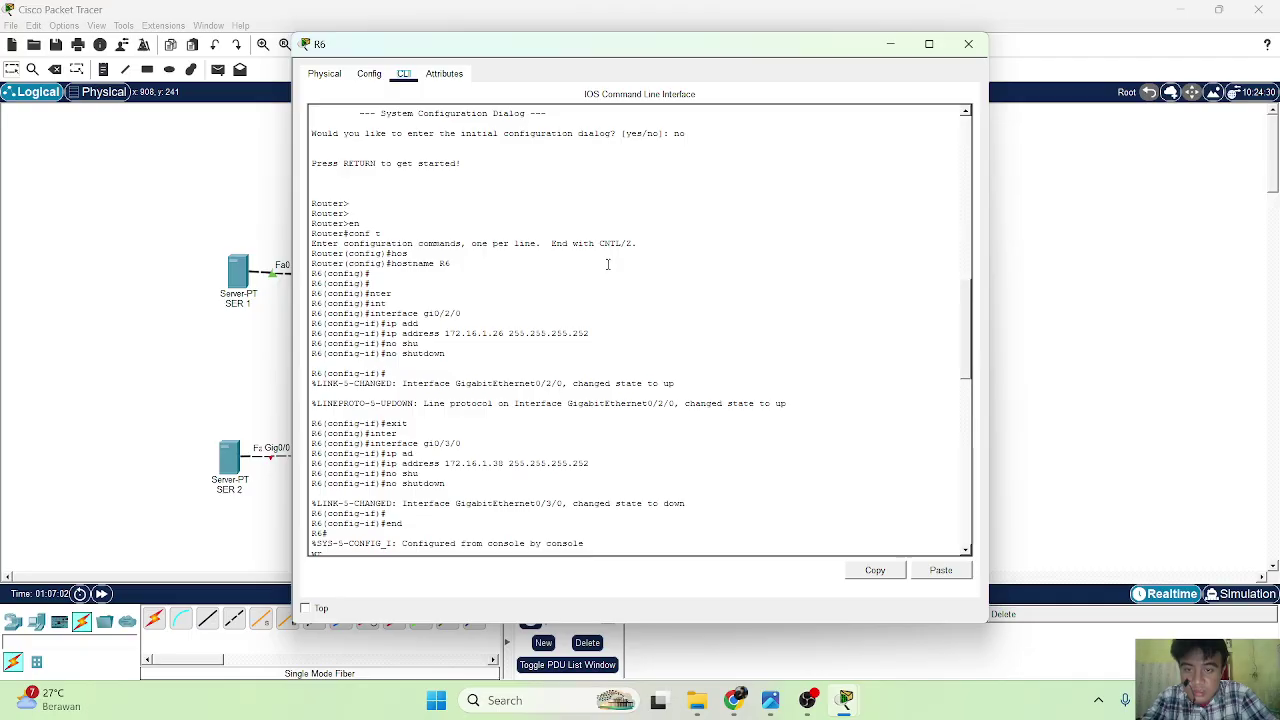
scroll(623, 189, up, 2)
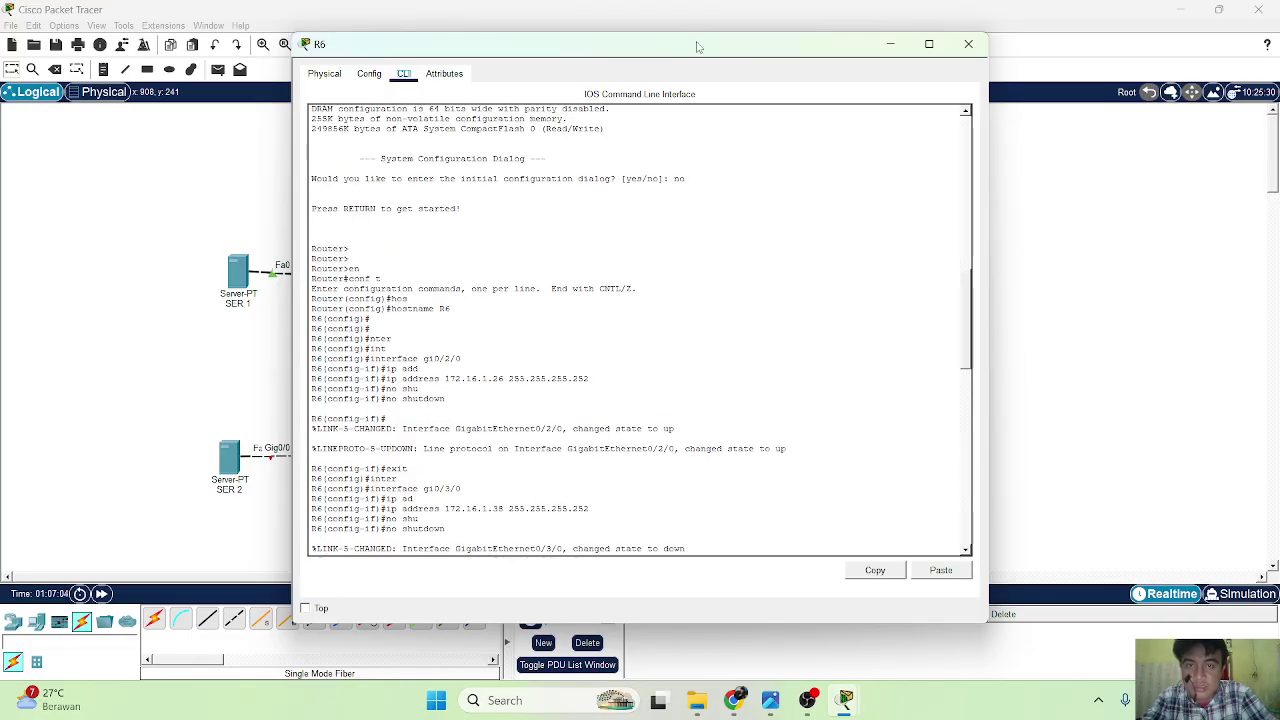
drag(699, 47, 698, 124)
scroll(657, 354, down, 3)
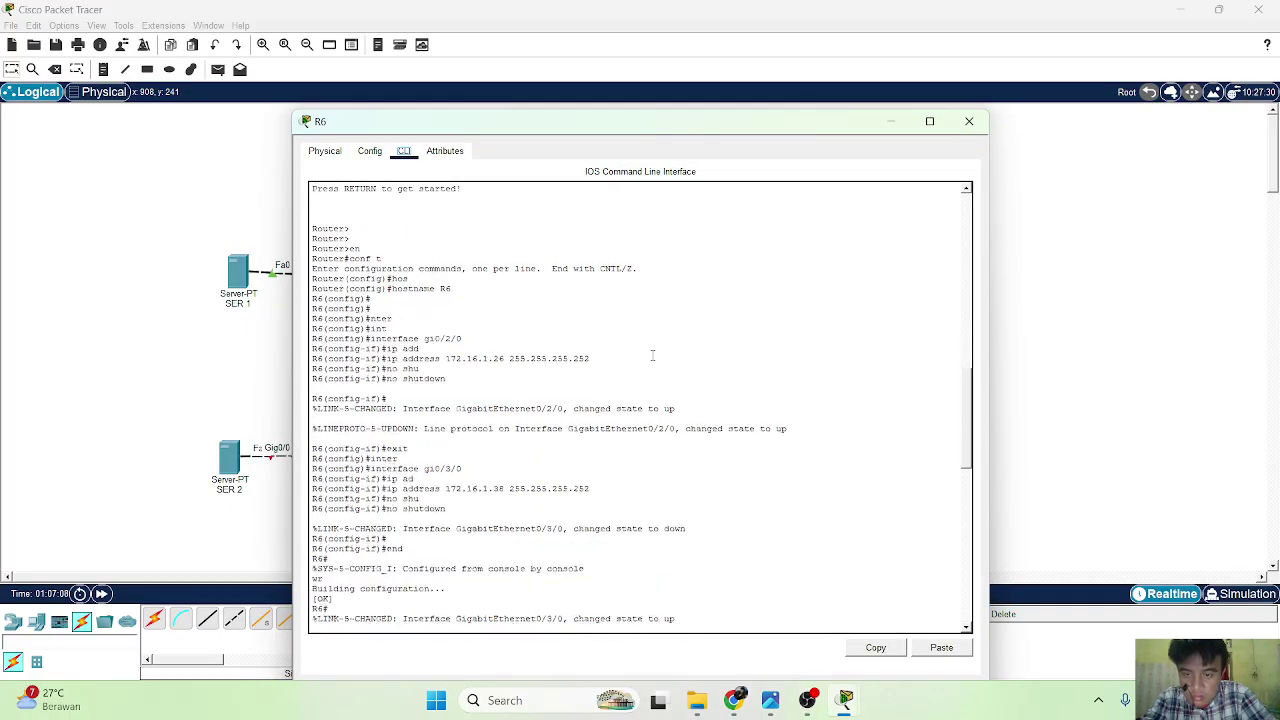
click(890, 121)
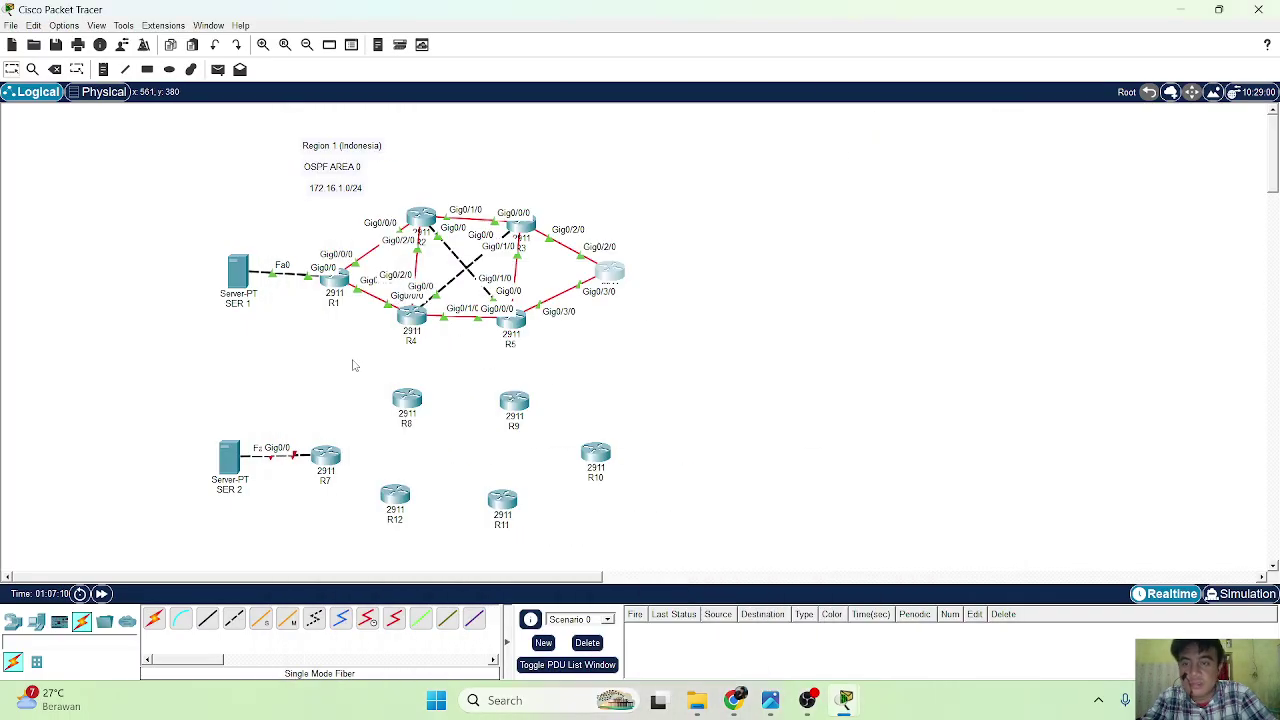
Enter a ping command for R6's address 172.16.1.26 on R1's command line.
click(338, 281)
scroll(515, 370, down, 5)
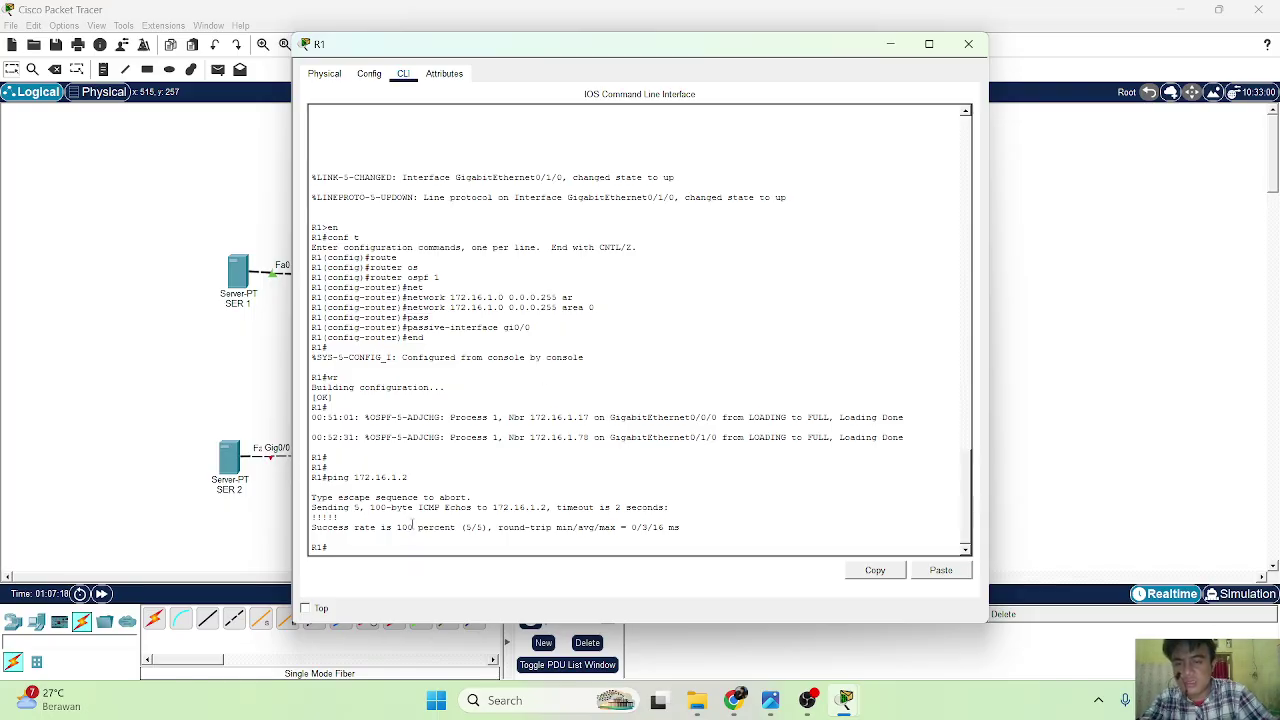
key(Return)
key(Return)
key(Return)
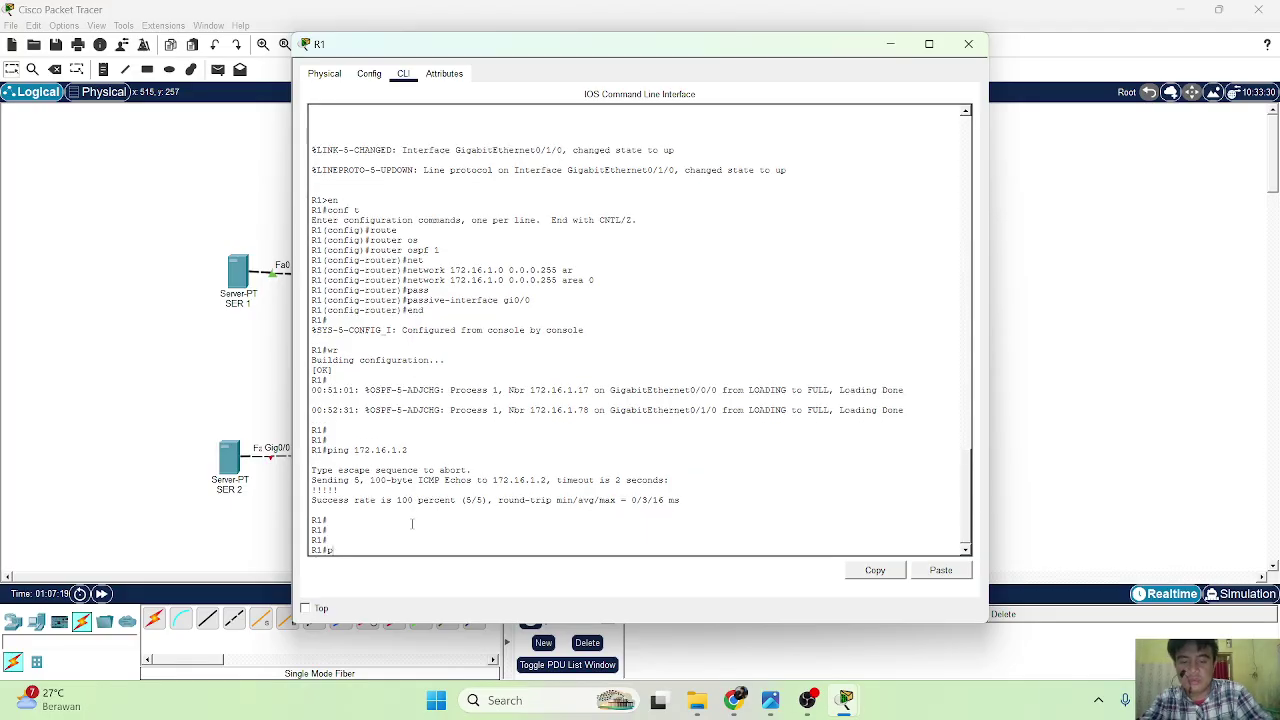
text(ping 1)
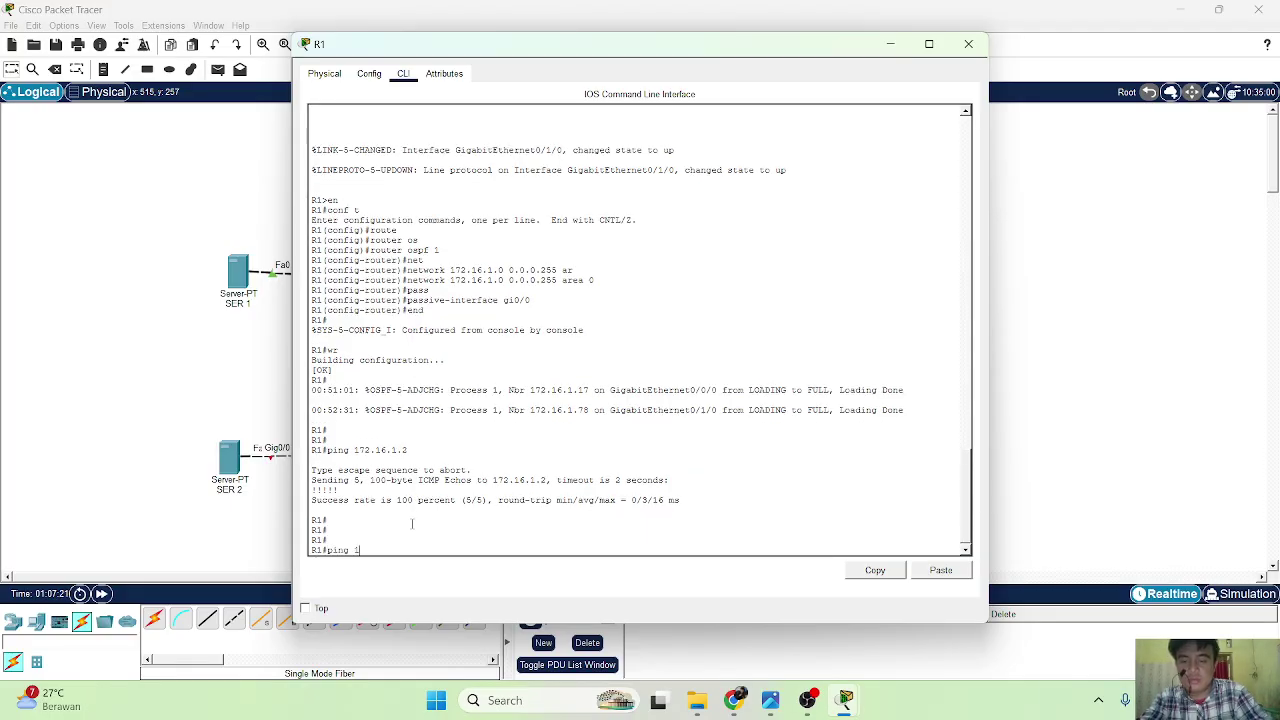
text(72.16.1.26)
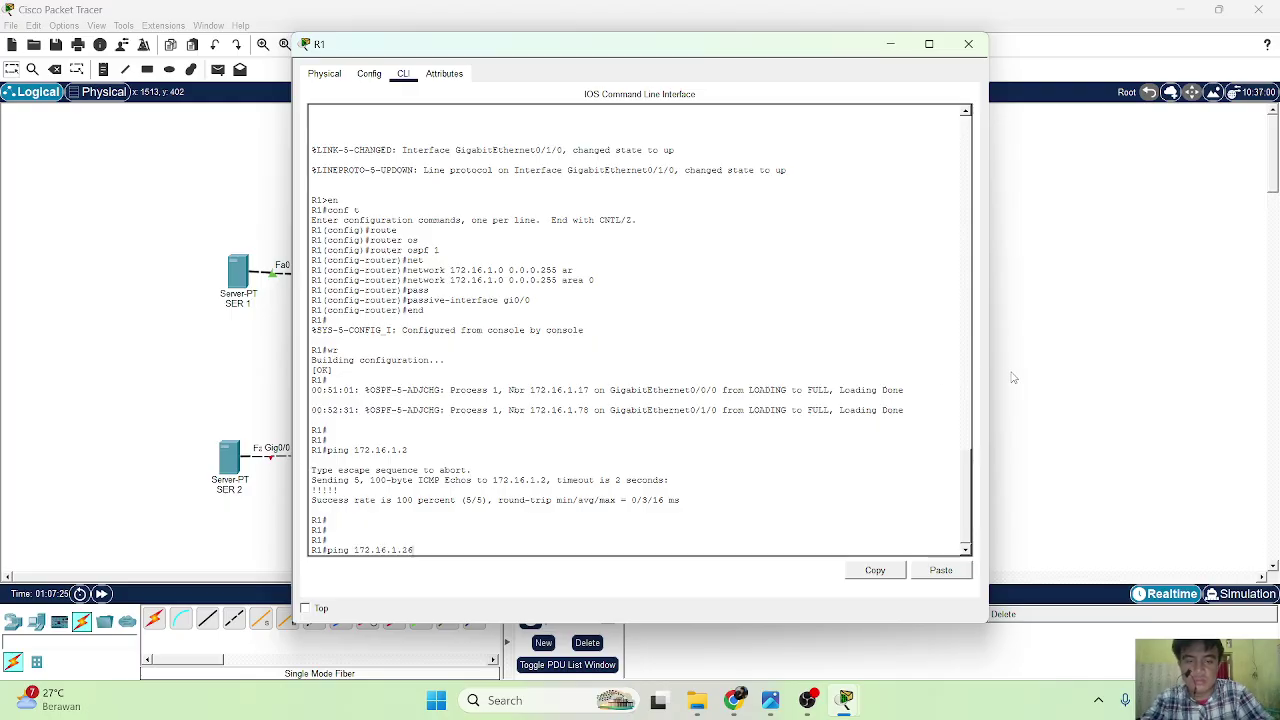
Recheck the GigabitEthernet0/2/0 address in R6's command history and close R6's window.
click(1047, 368)
click(611, 268)
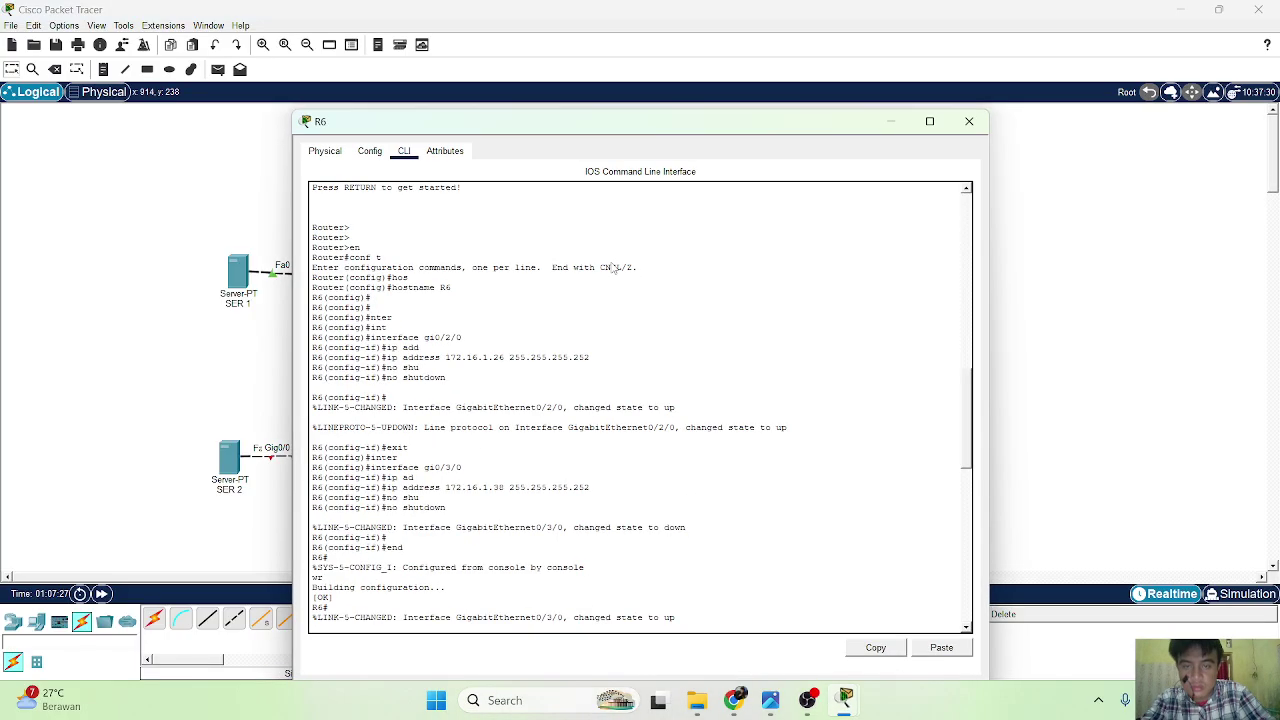
scroll(575, 435, up, 2)
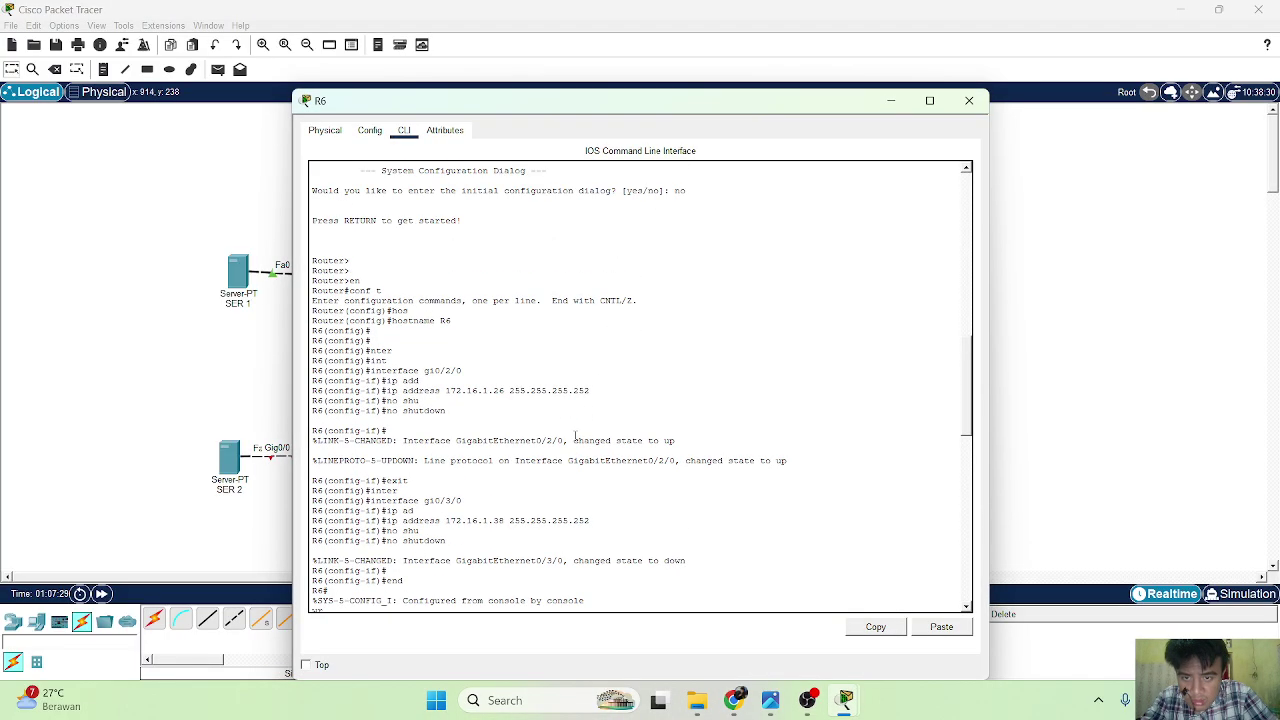
click(960, 102)
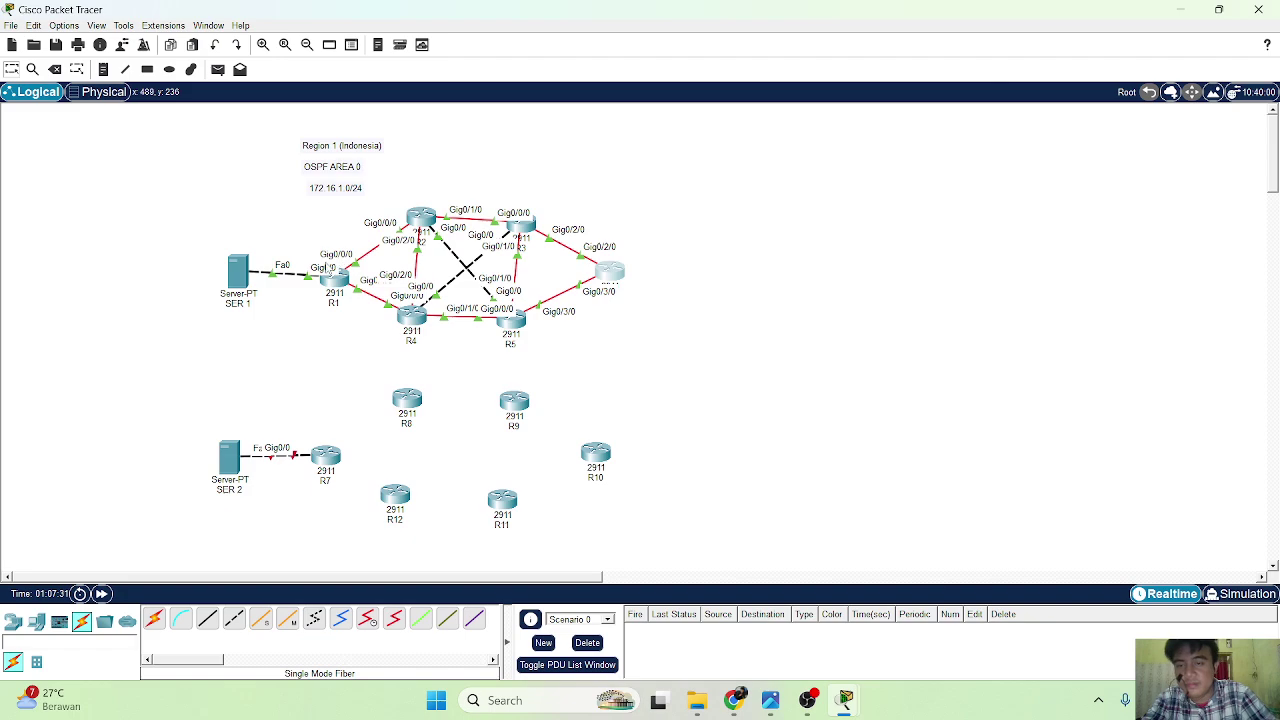
Run the entered ping to 172.16.1.26 from R1 and close R1's window.
click(336, 280)
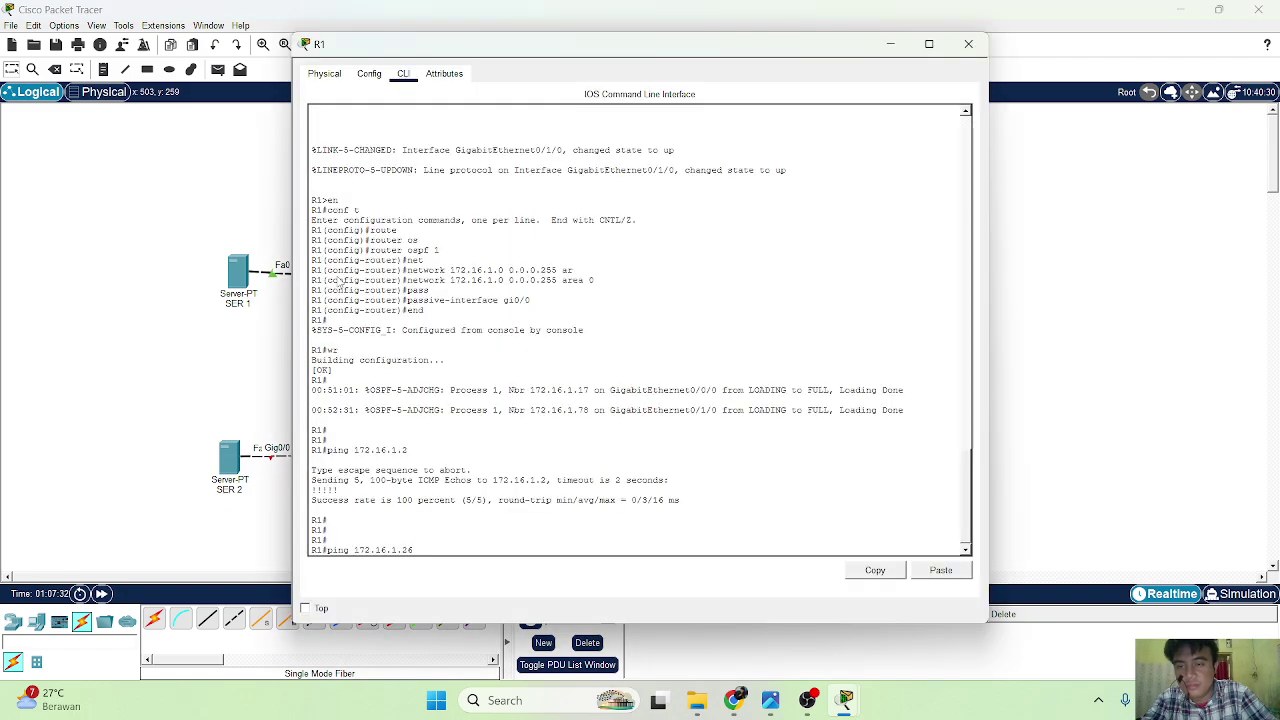
key(Return)
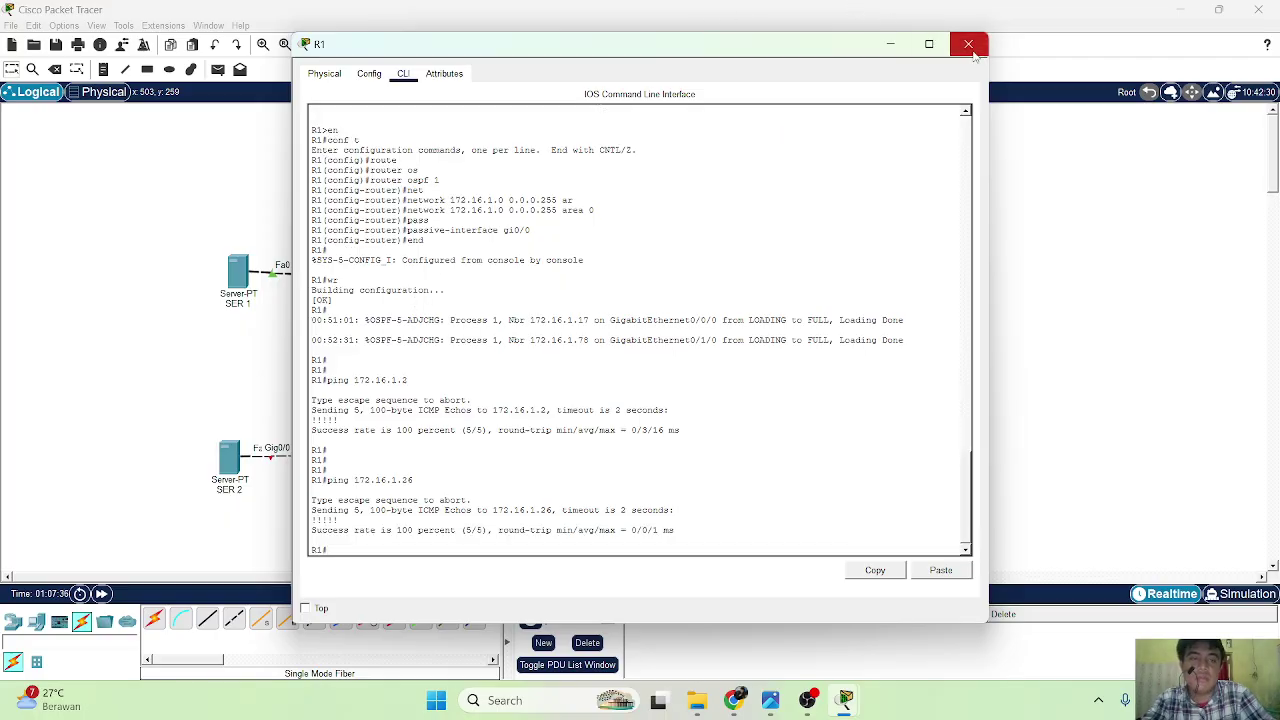
click(968, 45)
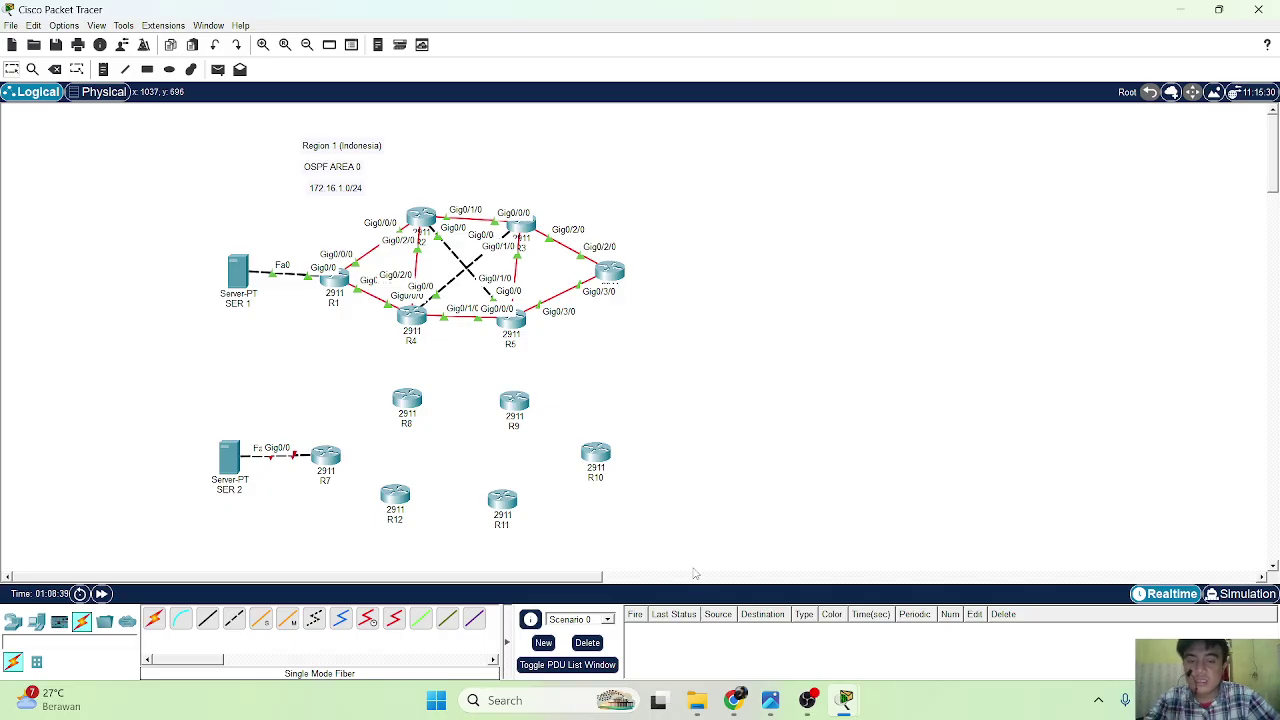
click(807, 700)
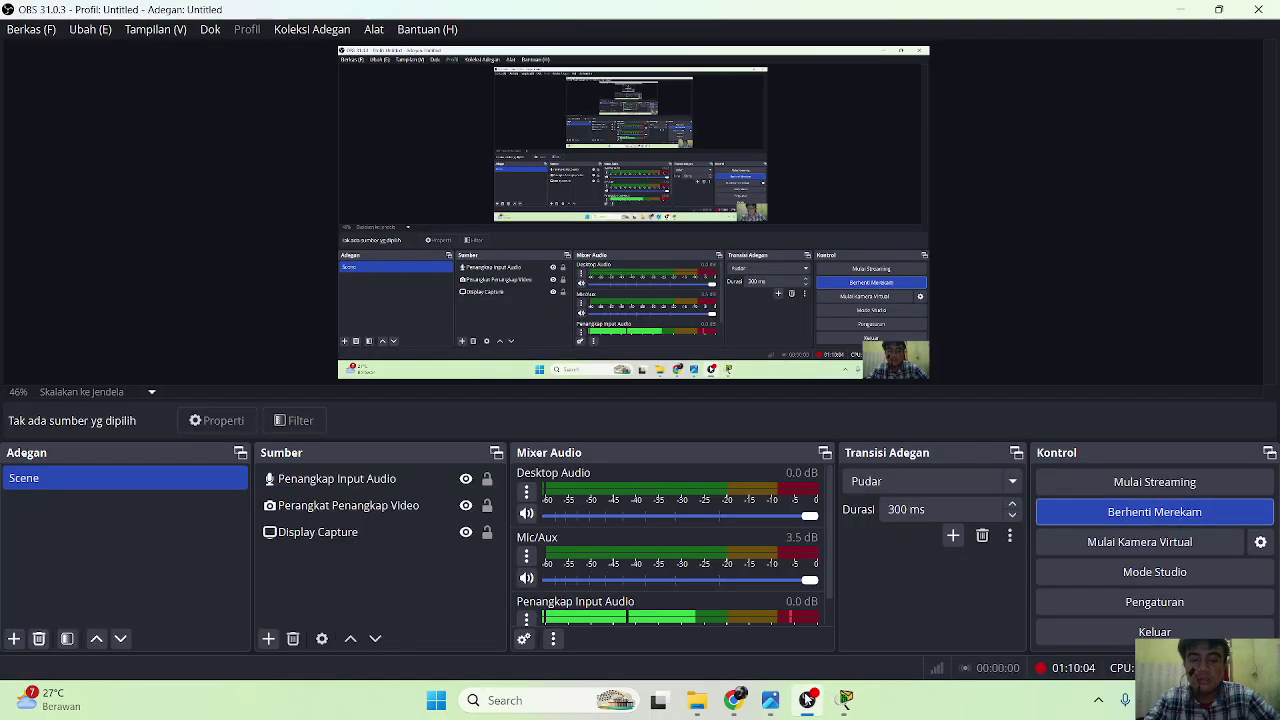